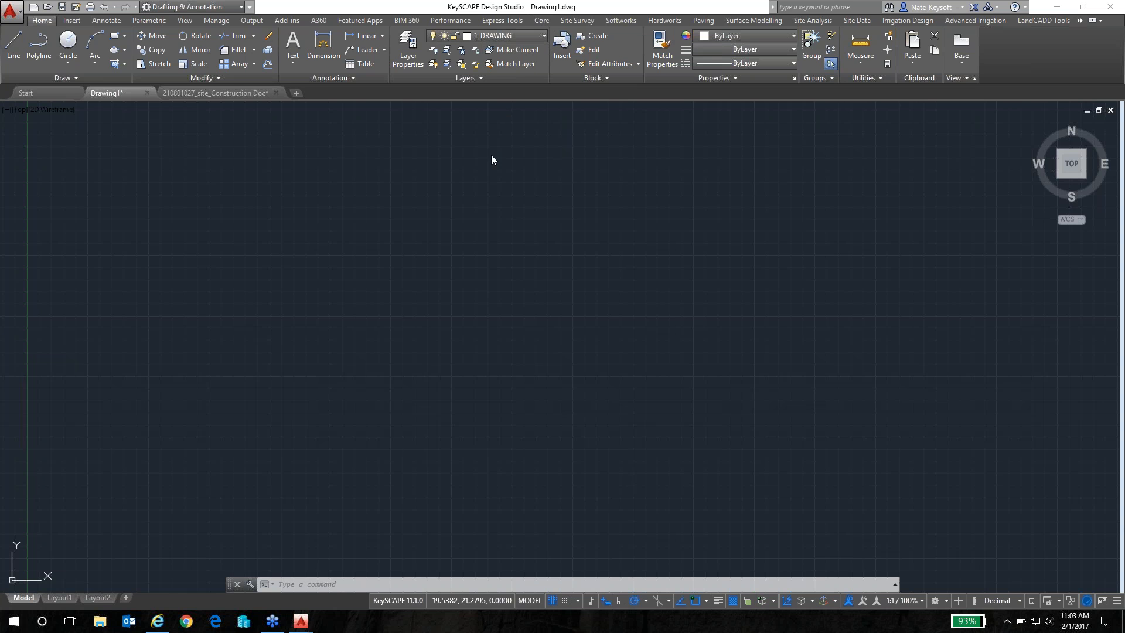
Step: Open the Keysoft Licence Manager by launching Display Local Licences from the Keysoft Solutions program group
click(14, 620)
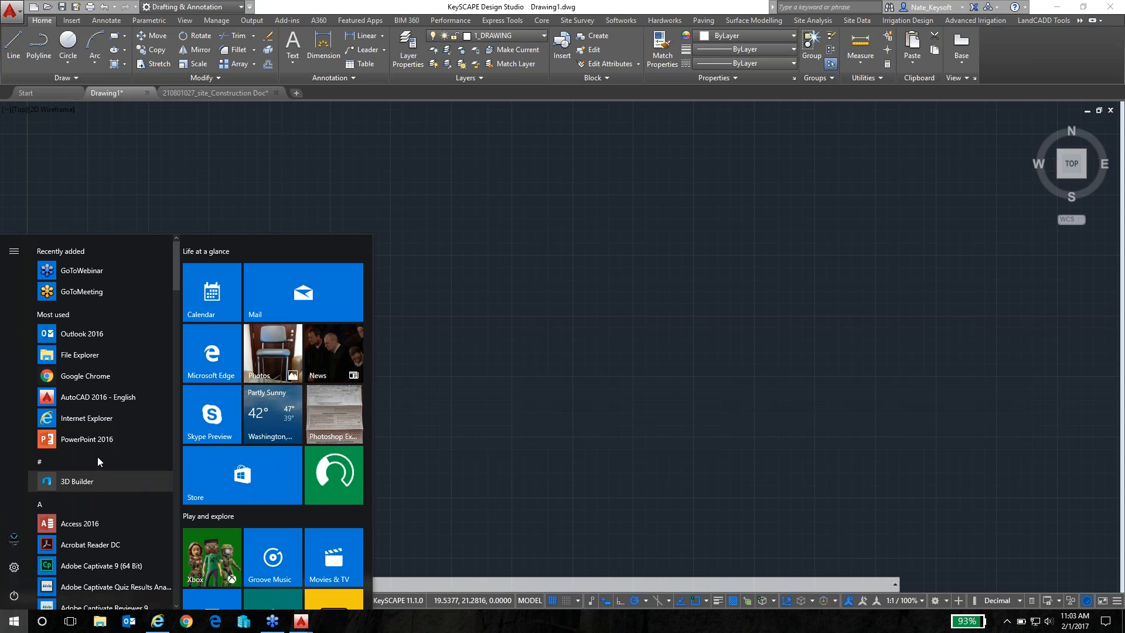
scroll(108, 427, down, 2)
scroll(112, 416, down, 6)
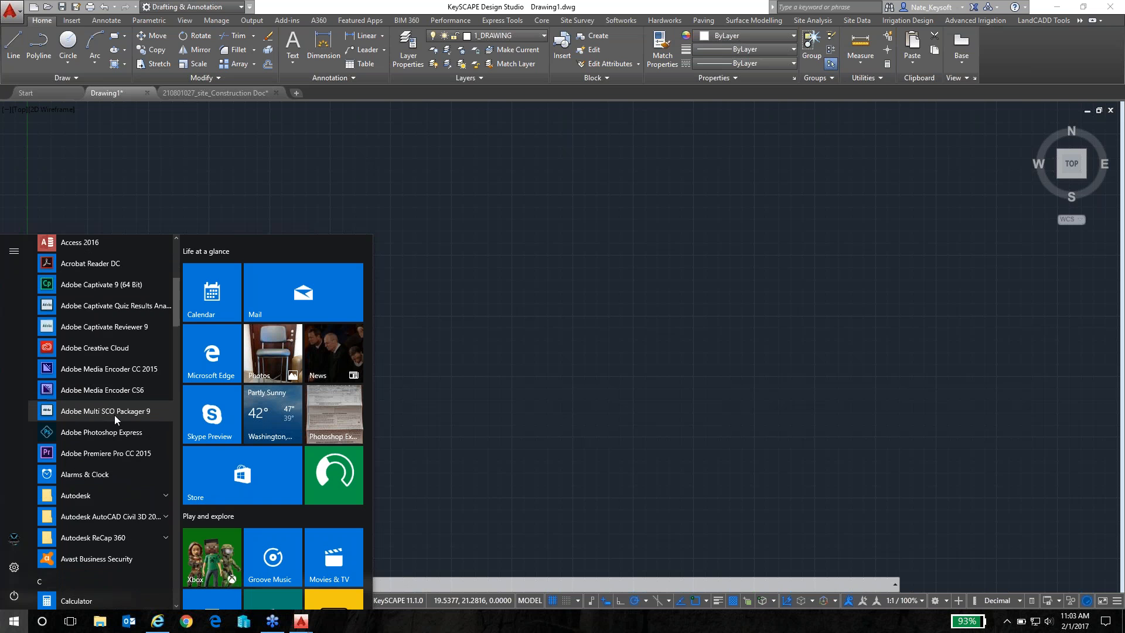
scroll(114, 415, down, 6)
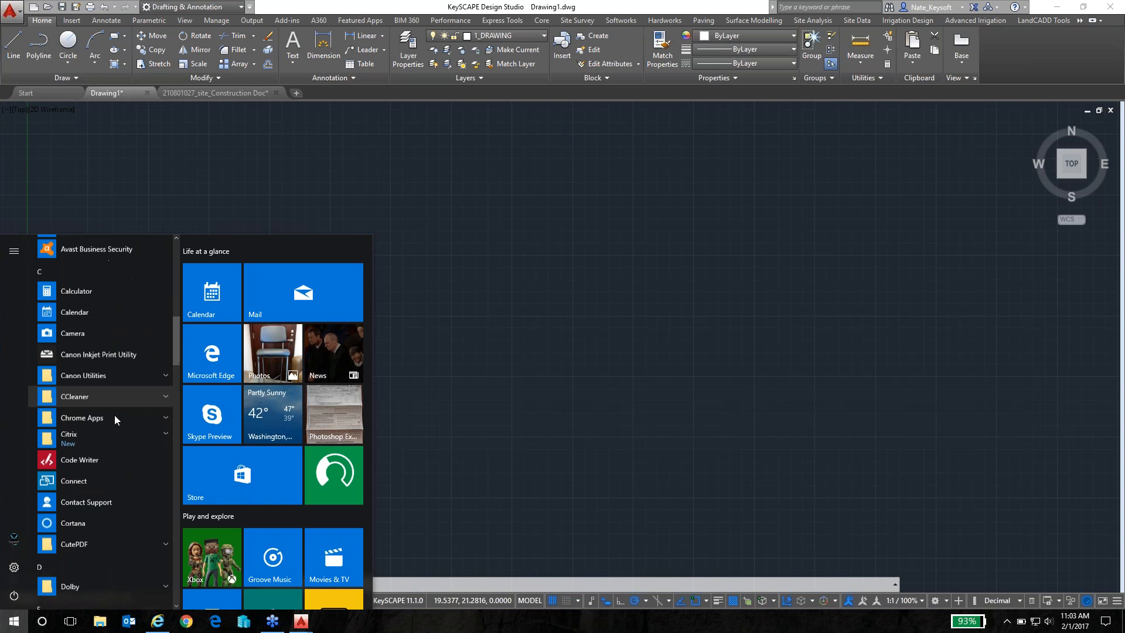
scroll(114, 415, down, 3)
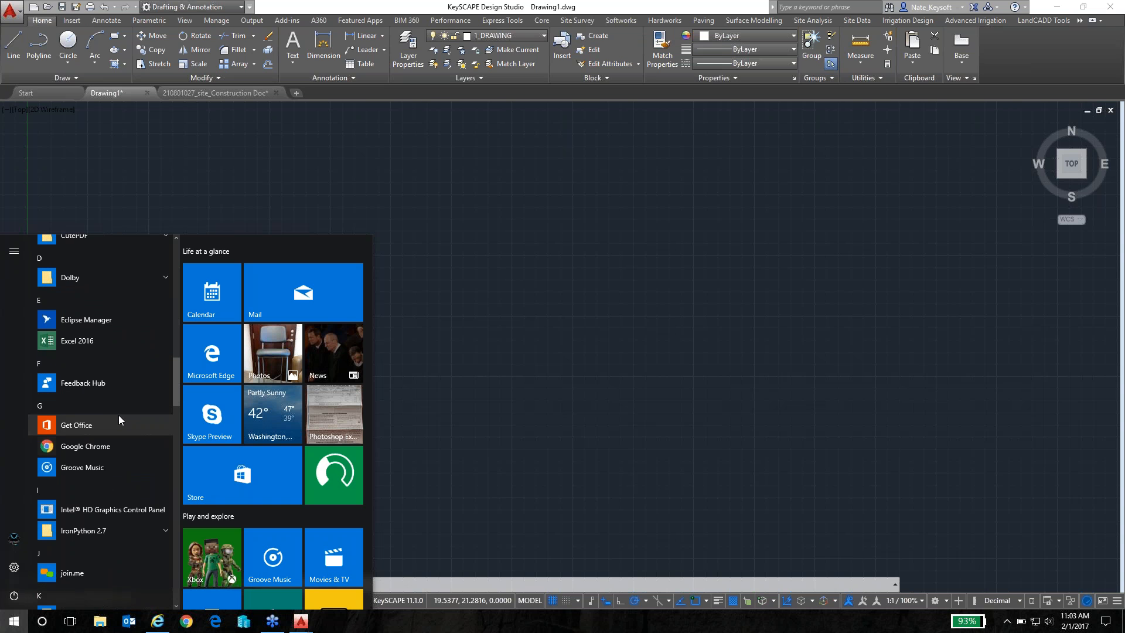
scroll(117, 414, down, 3)
click(101, 443)
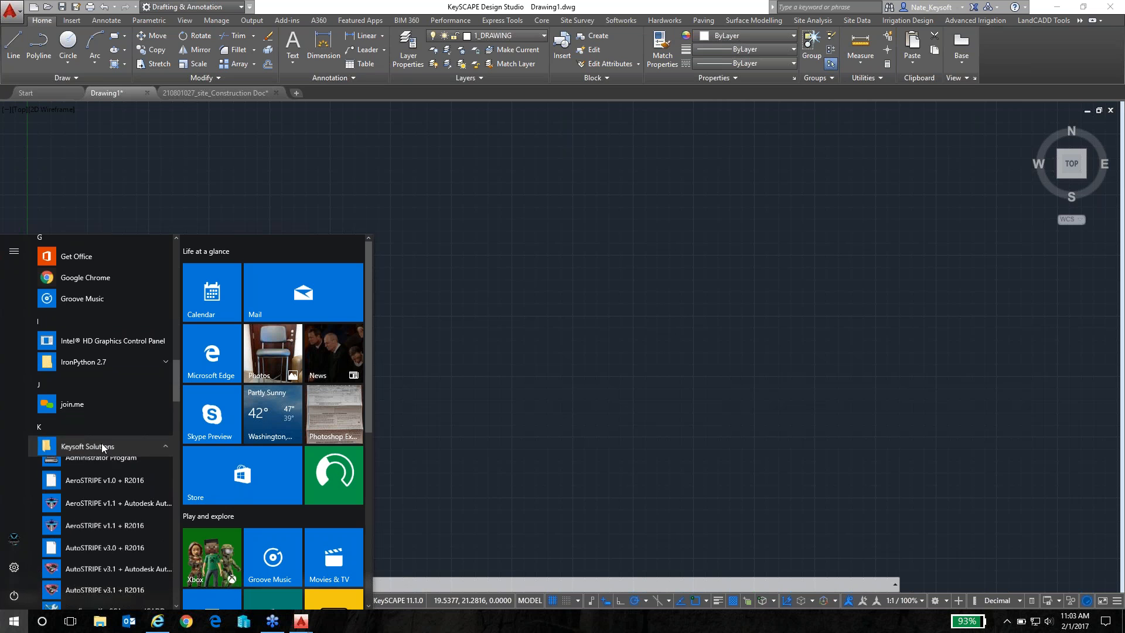
scroll(100, 434, down, 2)
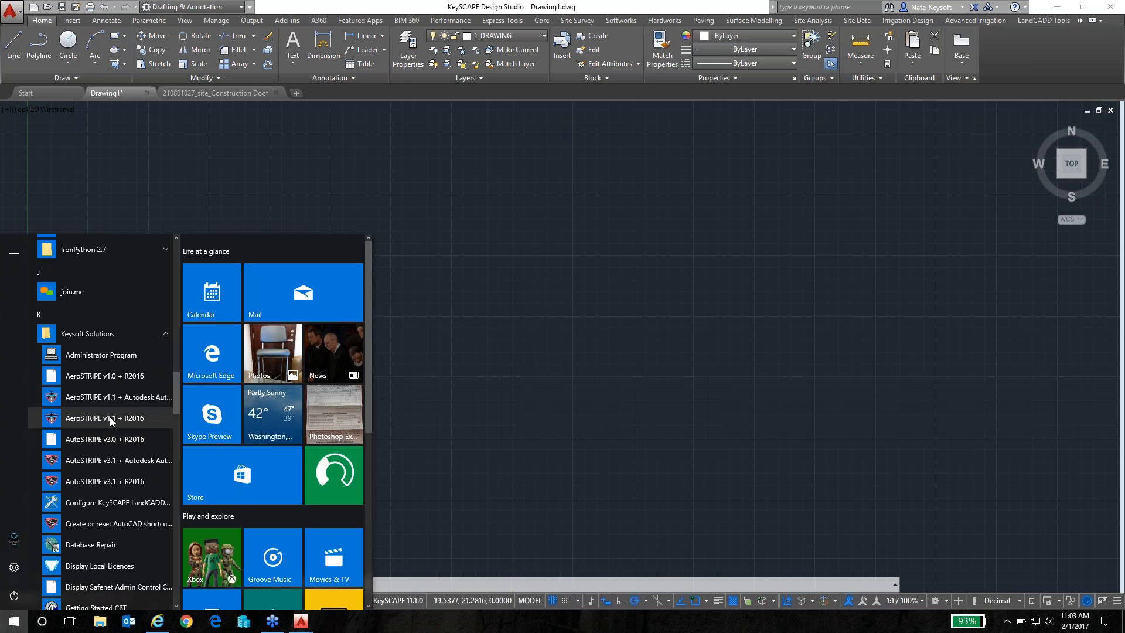
scroll(106, 409, down, 1)
scroll(111, 412, down, 2)
scroll(107, 417, down, 1)
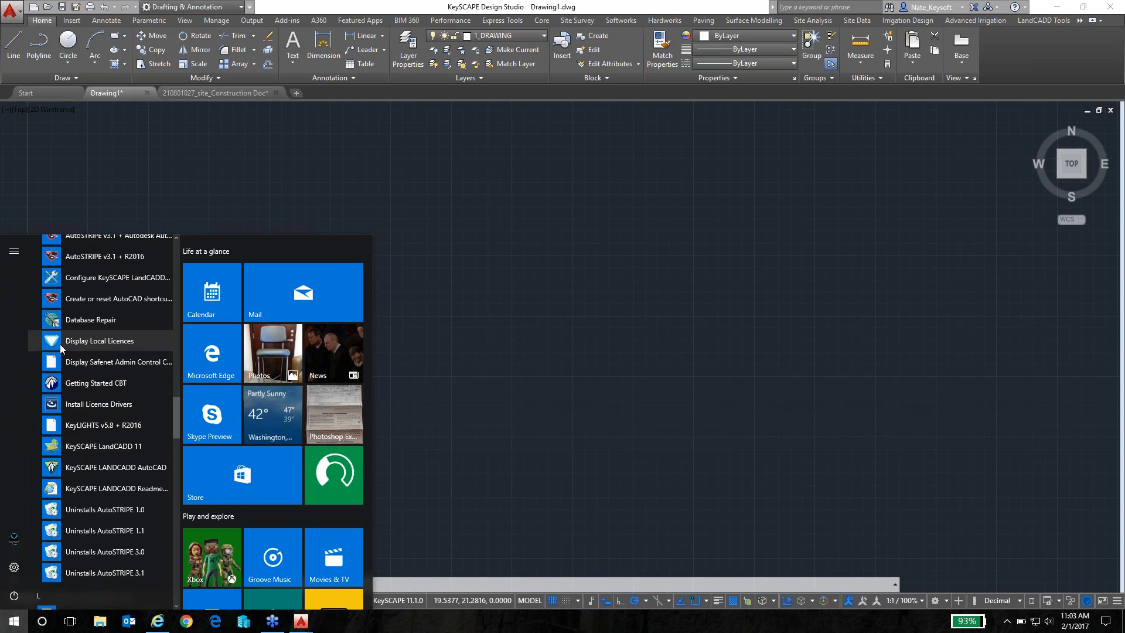
click(85, 342)
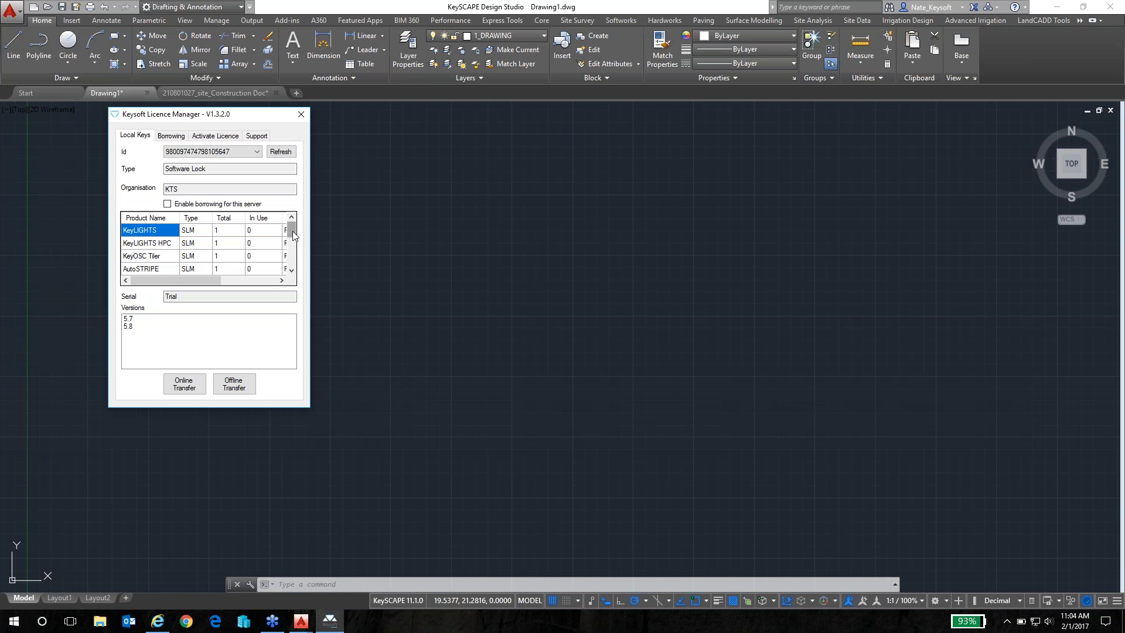
Step: Examine the serial and licensed versions for KeySCAPE LandCADD and KeySCAPE LandCADD LT among the local keys
drag(292, 233, 291, 252)
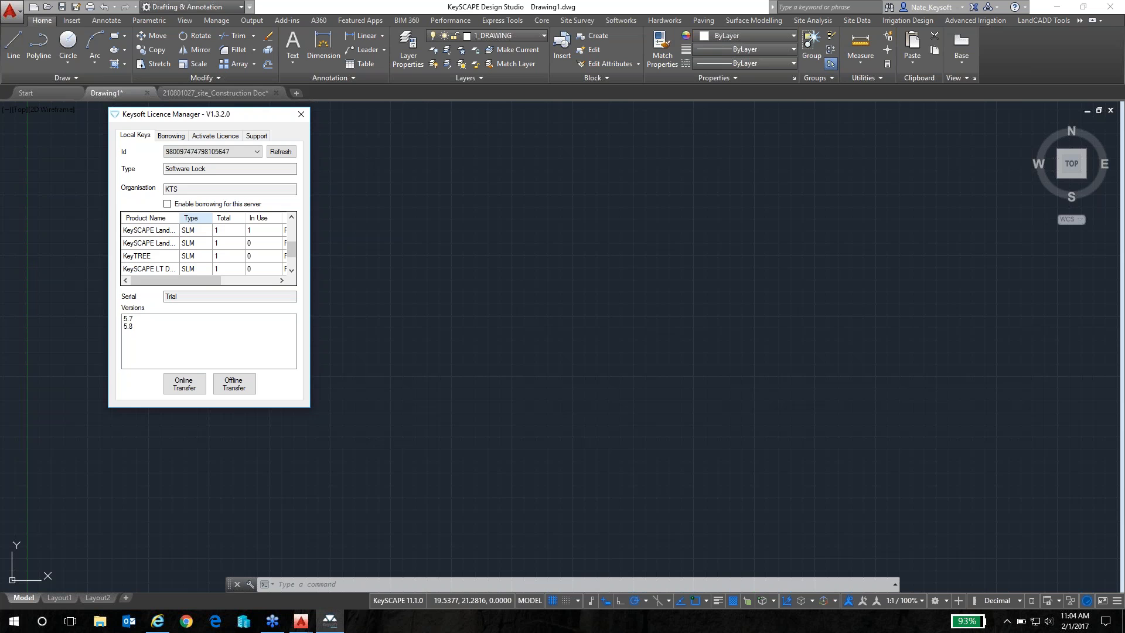
drag(181, 217, 208, 219)
click(176, 232)
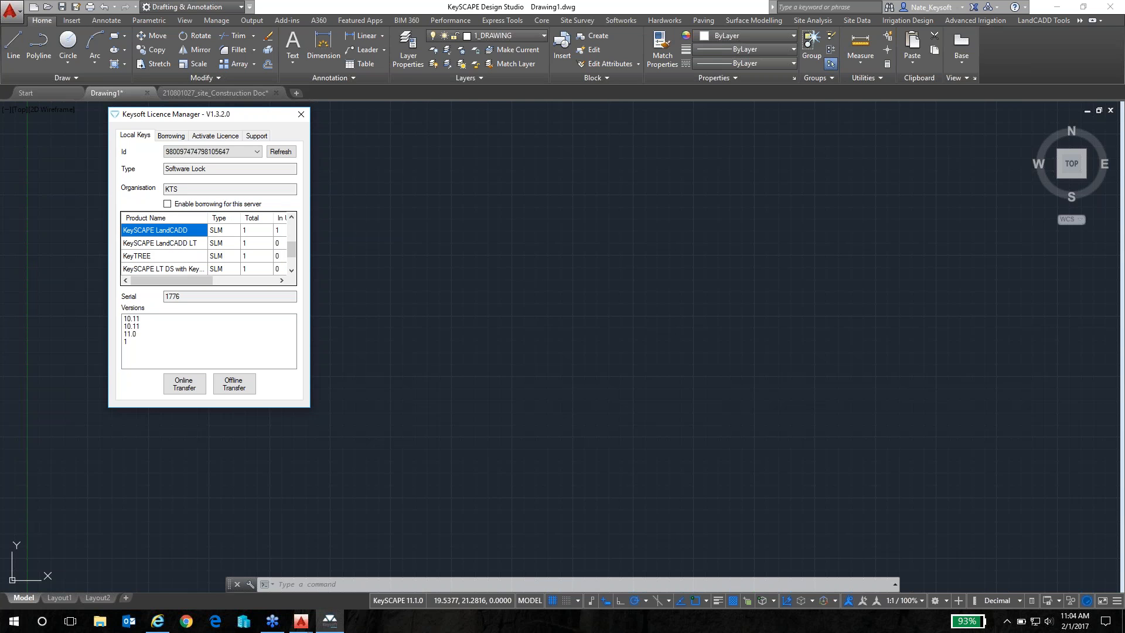
click(187, 247)
click(182, 232)
Step: Review the licence activation options for a file or a code, and close the Licence Manager
click(212, 137)
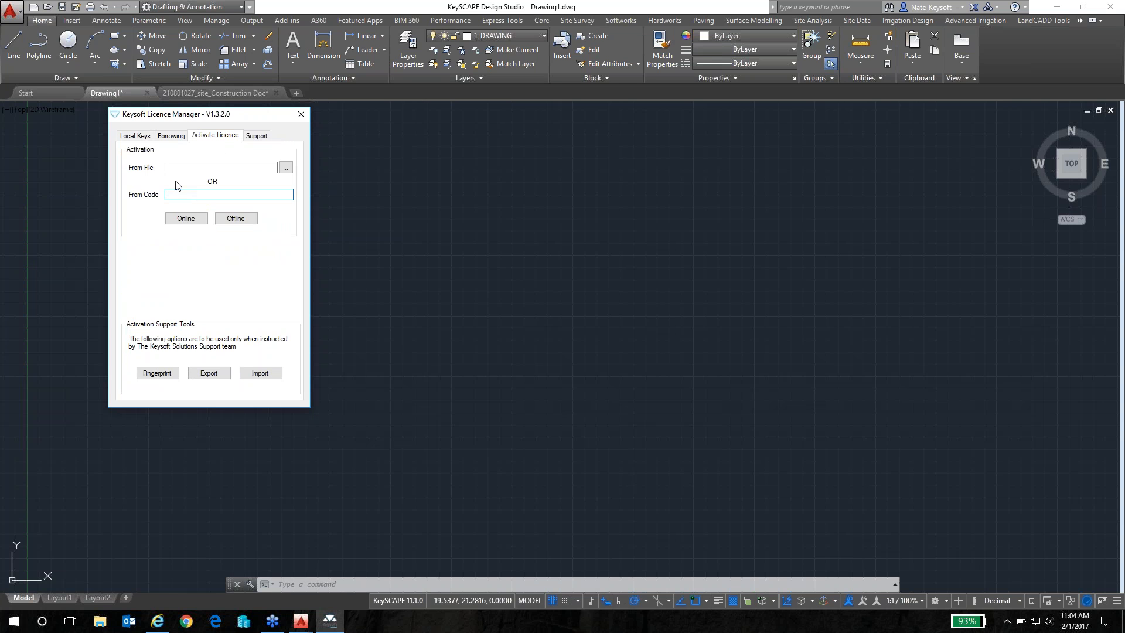
click(187, 194)
click(135, 135)
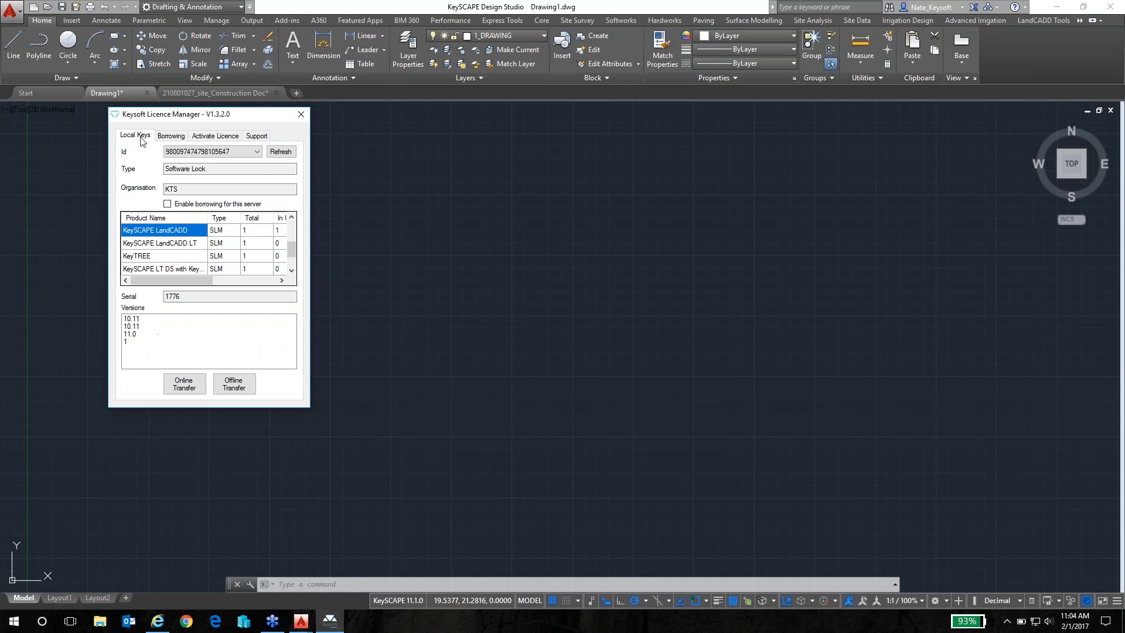
click(229, 135)
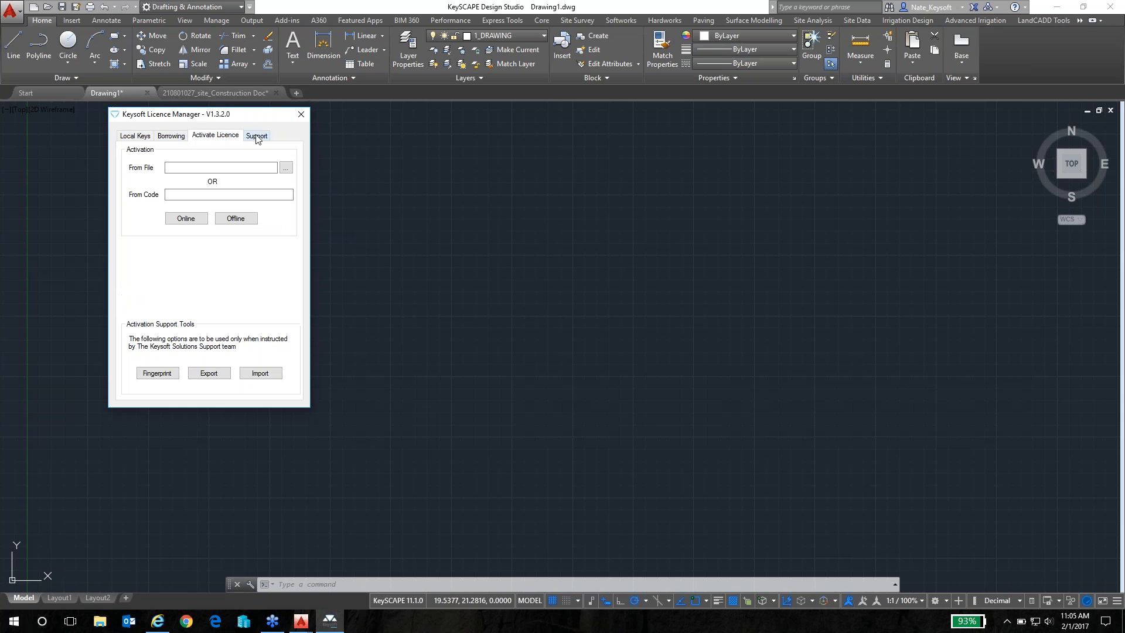
click(301, 115)
click(441, 234)
click(402, 201)
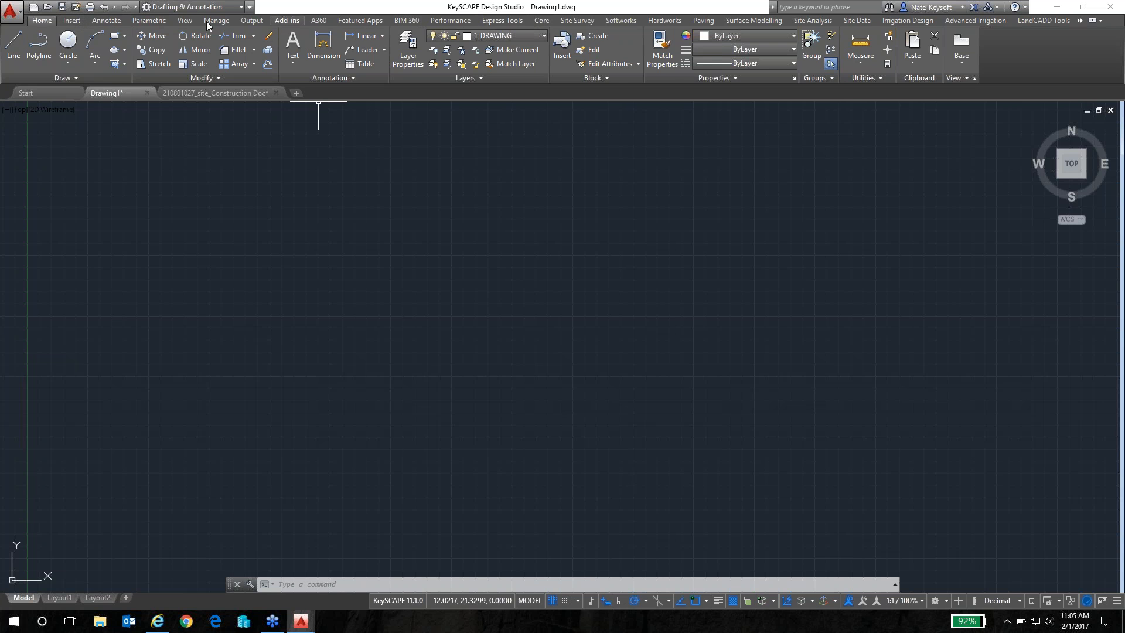
click(65, 22)
click(119, 20)
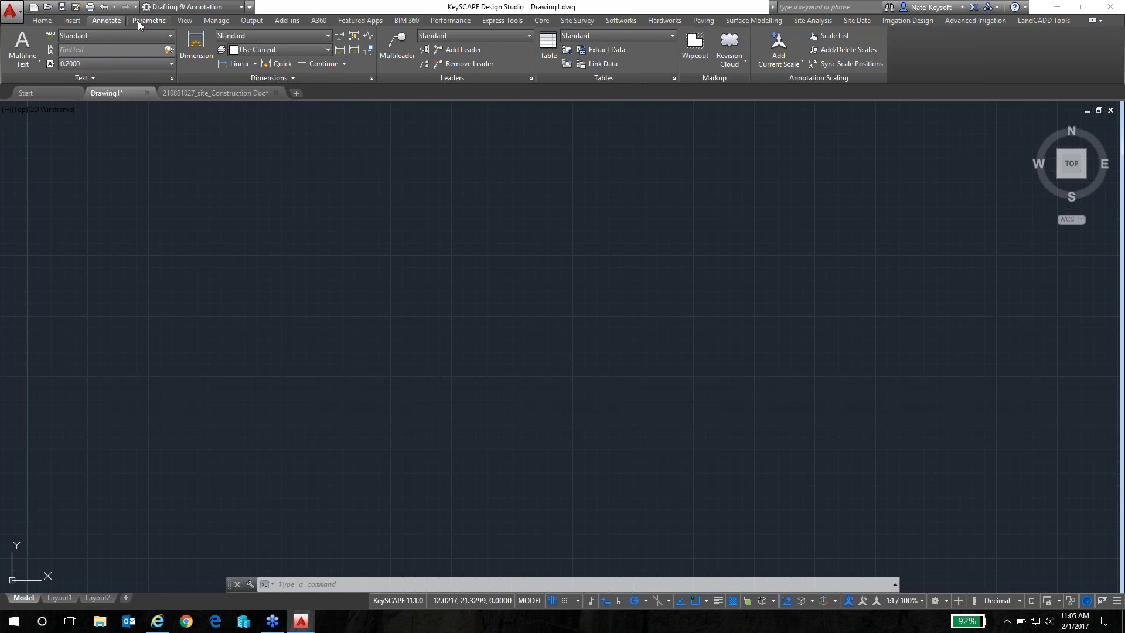
click(144, 20)
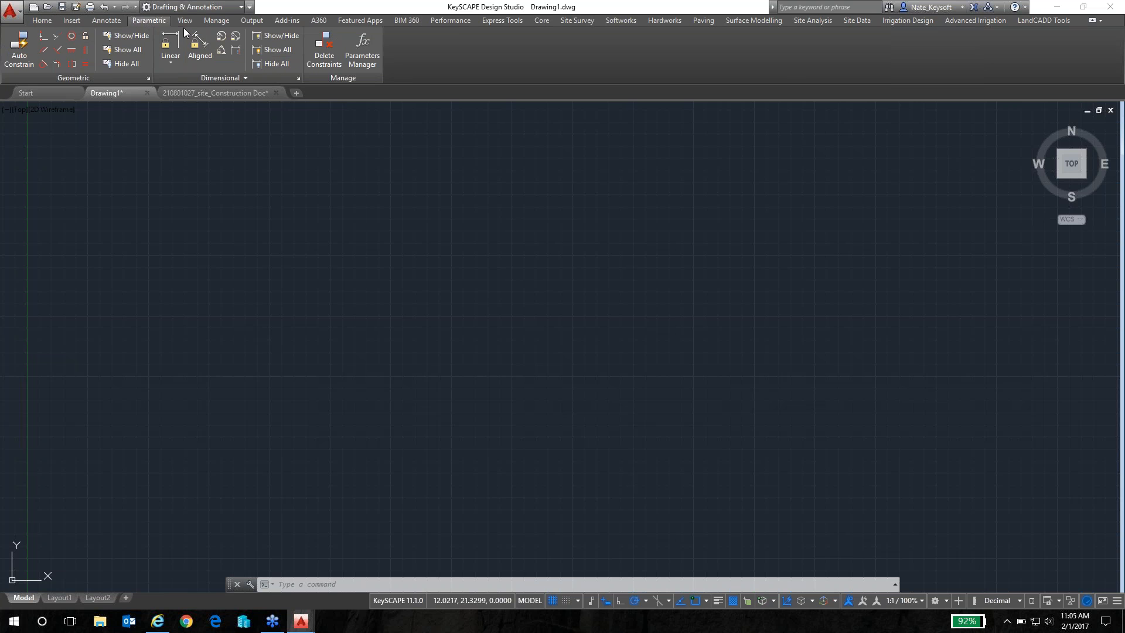
Step: Set the drawing units to Feet in the KeySCAPE Drawing Setup and apply the setting
click(542, 21)
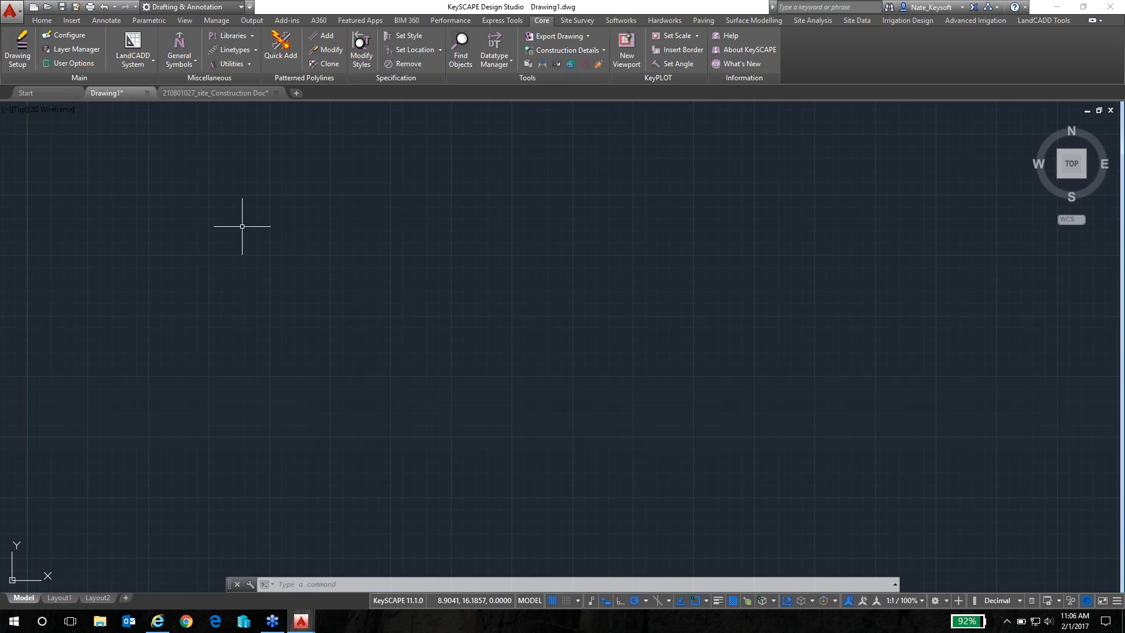
click(17, 59)
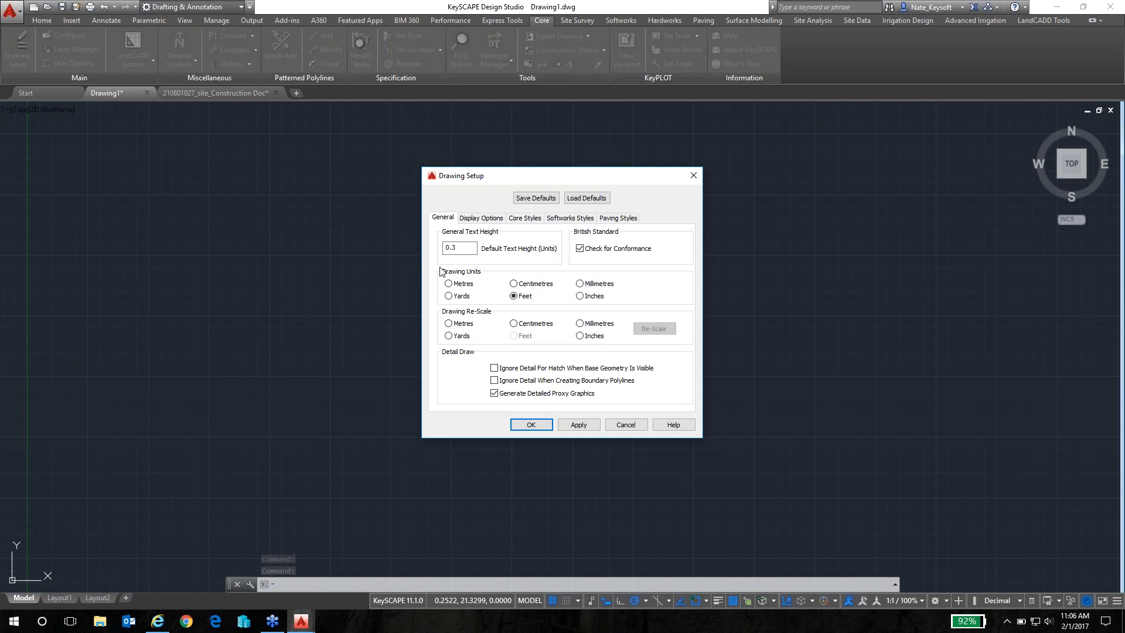
click(448, 285)
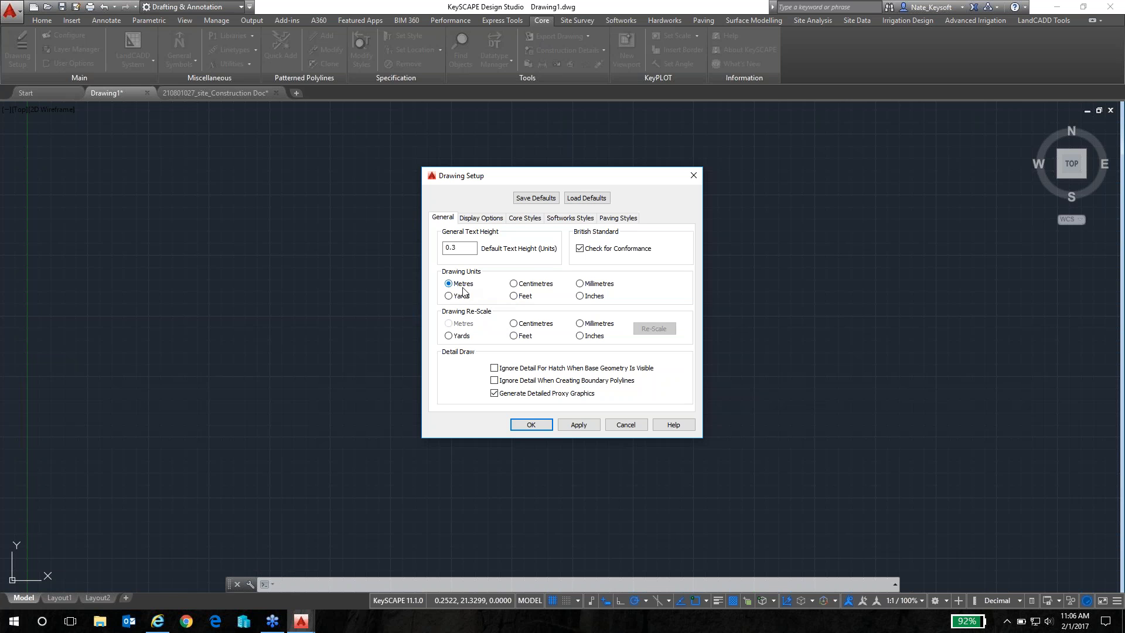
click(515, 300)
click(580, 424)
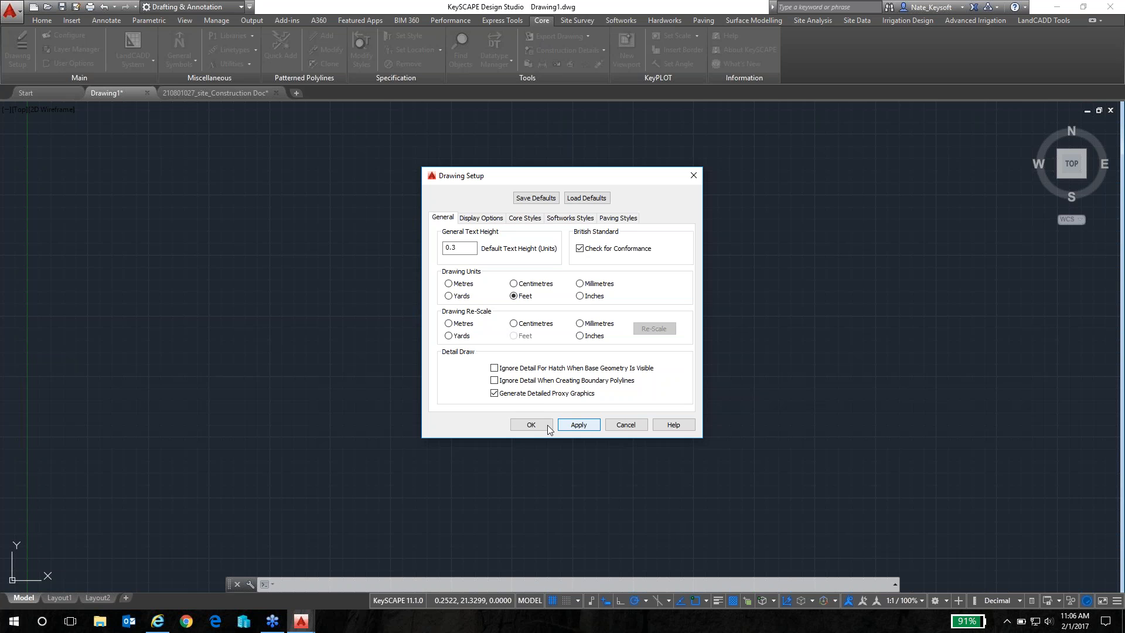
click(529, 425)
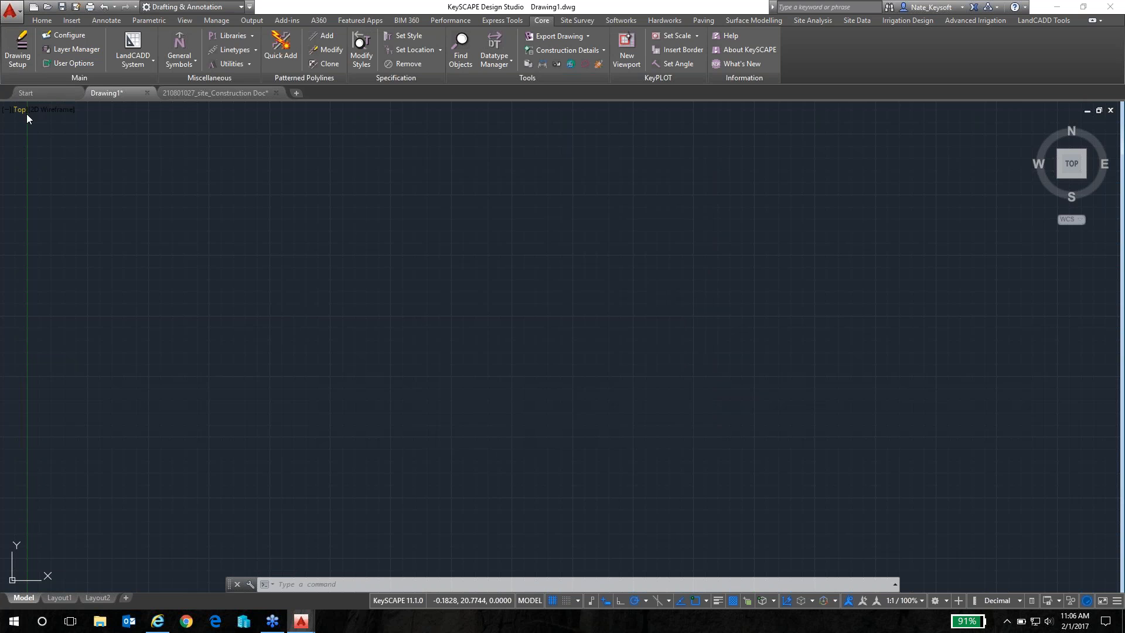
Step: Save the drawing setup as defaults, replacing the existing KeySCAPE Defaults - Design Studio.kdws file in the KeyCORE folder
click(16, 61)
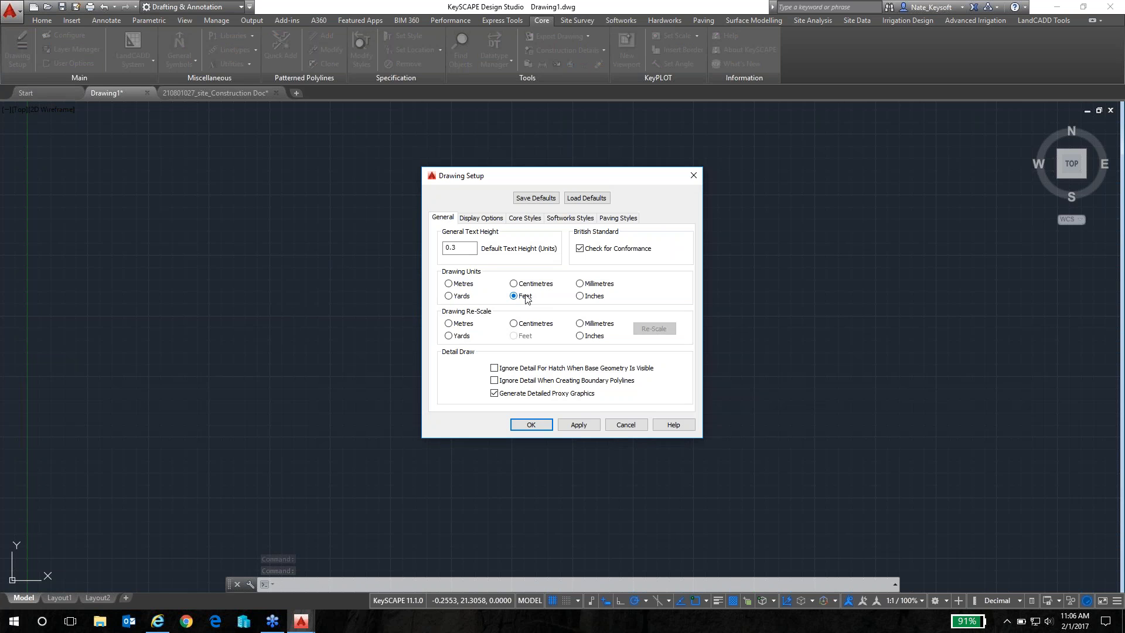
click(535, 200)
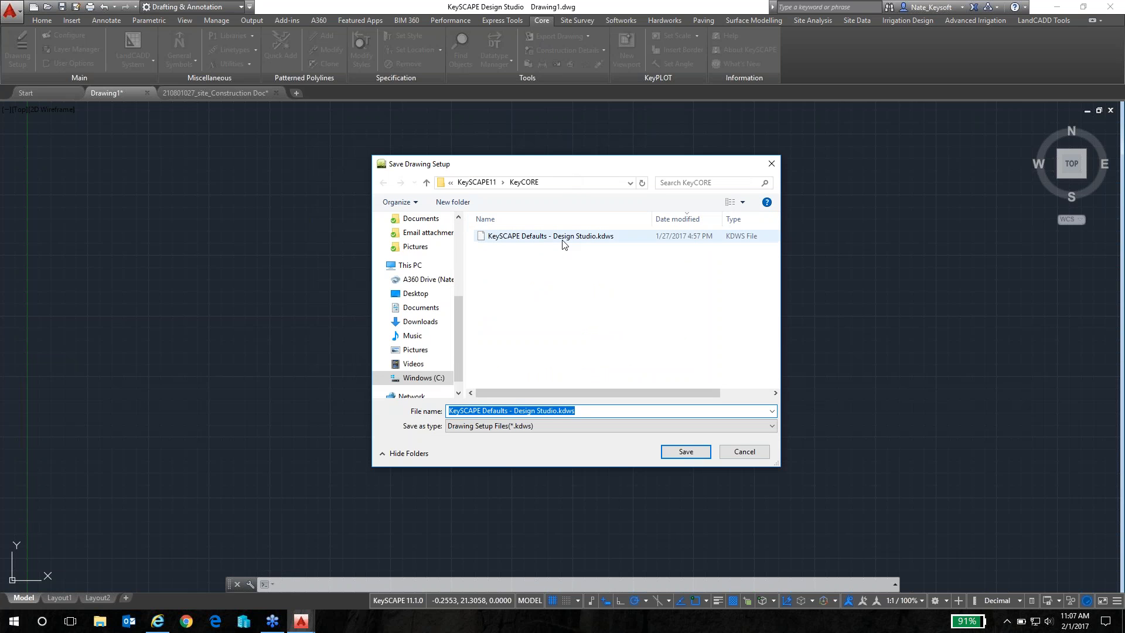
click(502, 242)
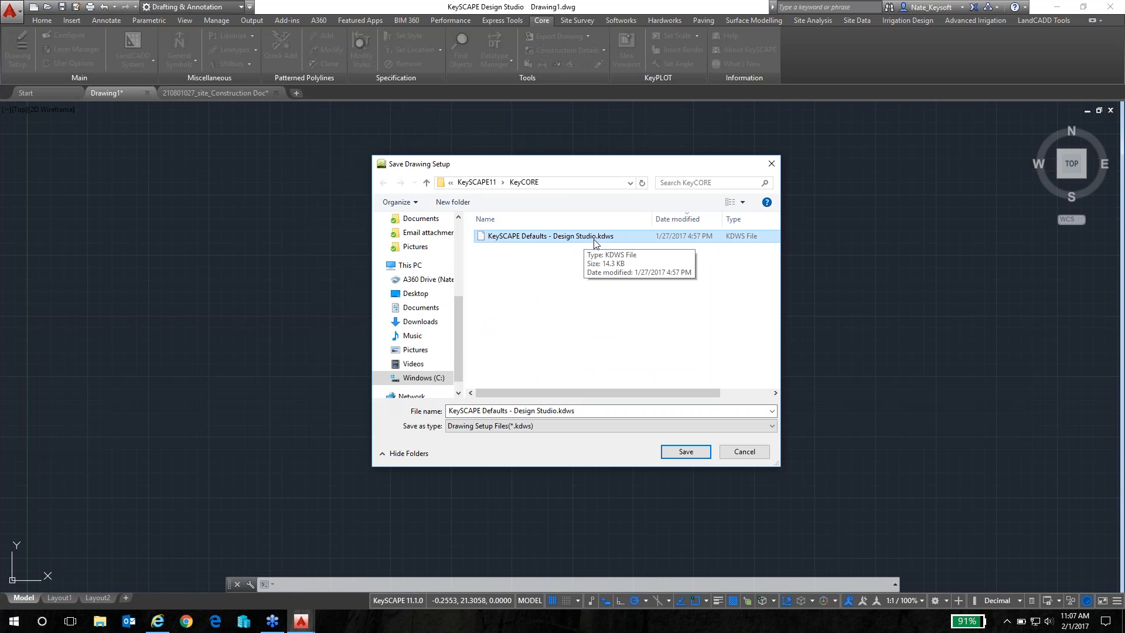
drag(602, 169, 572, 173)
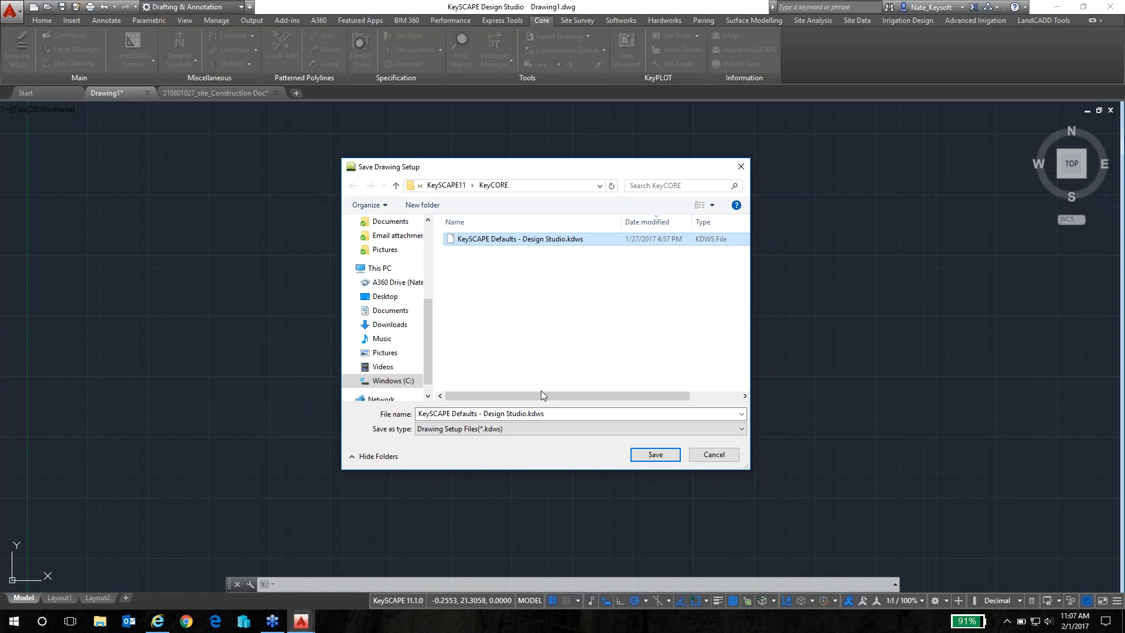
key(Return)
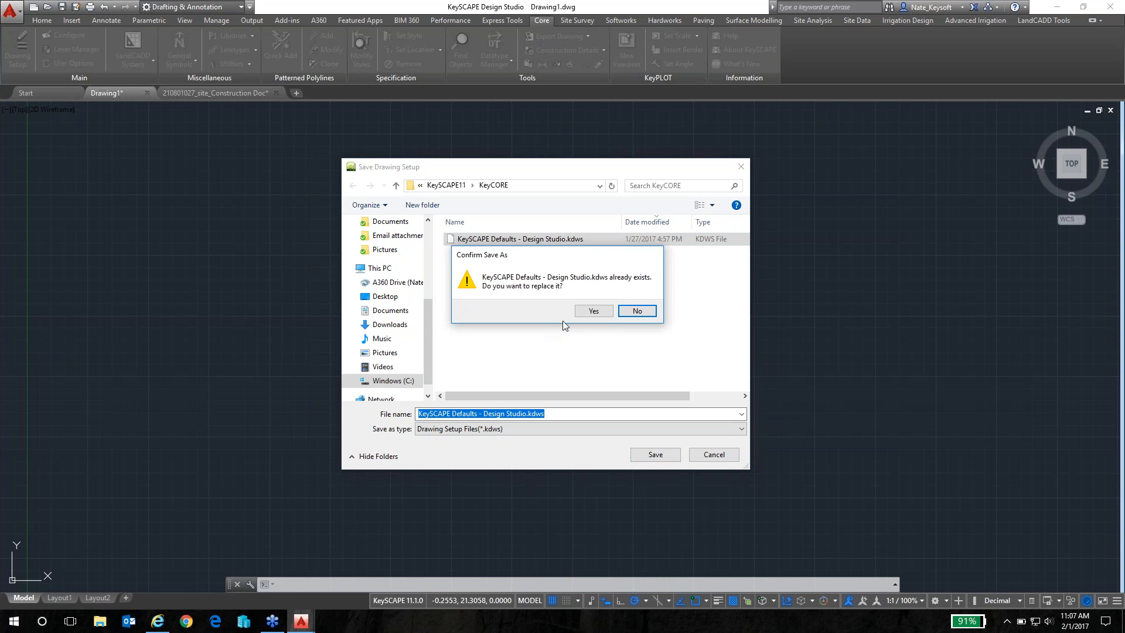
click(593, 312)
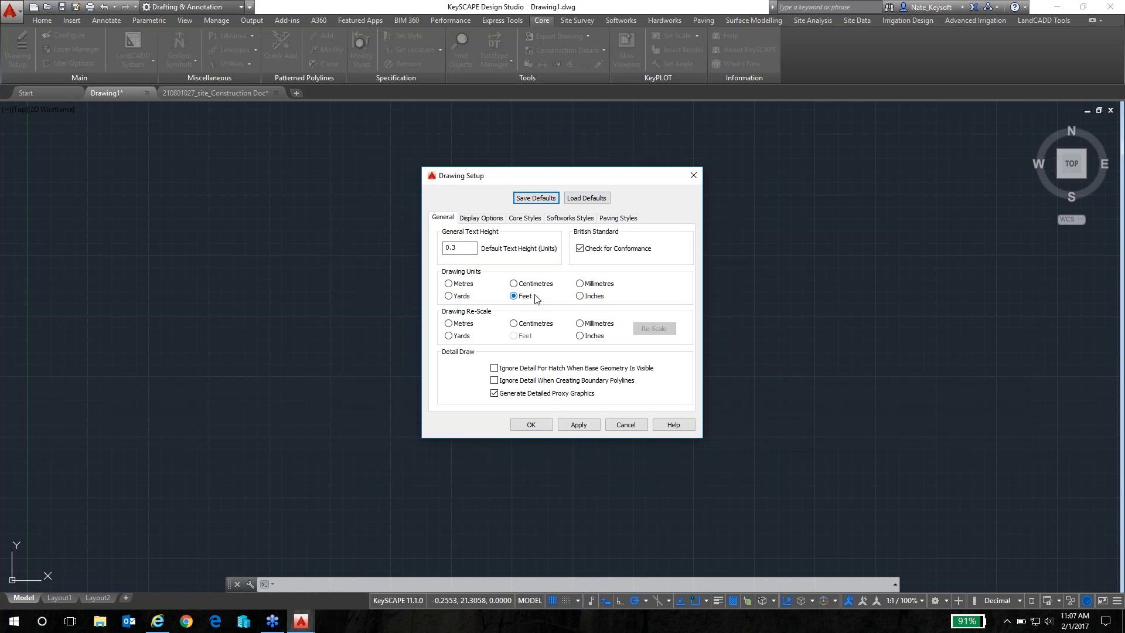
Step: Check the default Softworks specification style, choose KeySOFTWORKS Standard as the schedule style, and accept the drawing setup
click(560, 221)
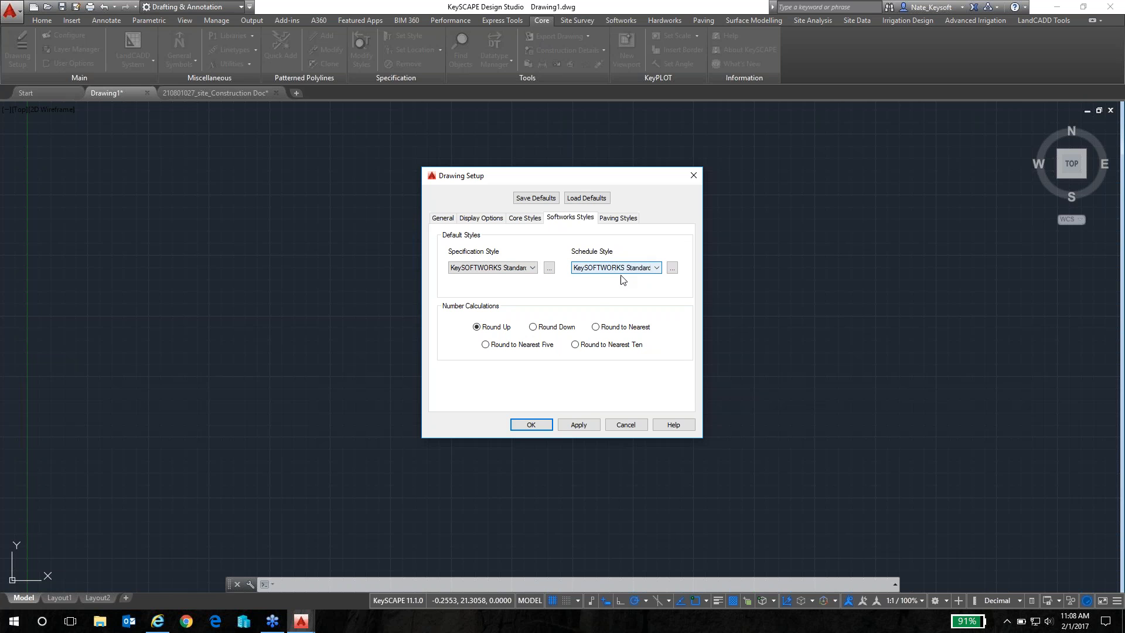
click(515, 268)
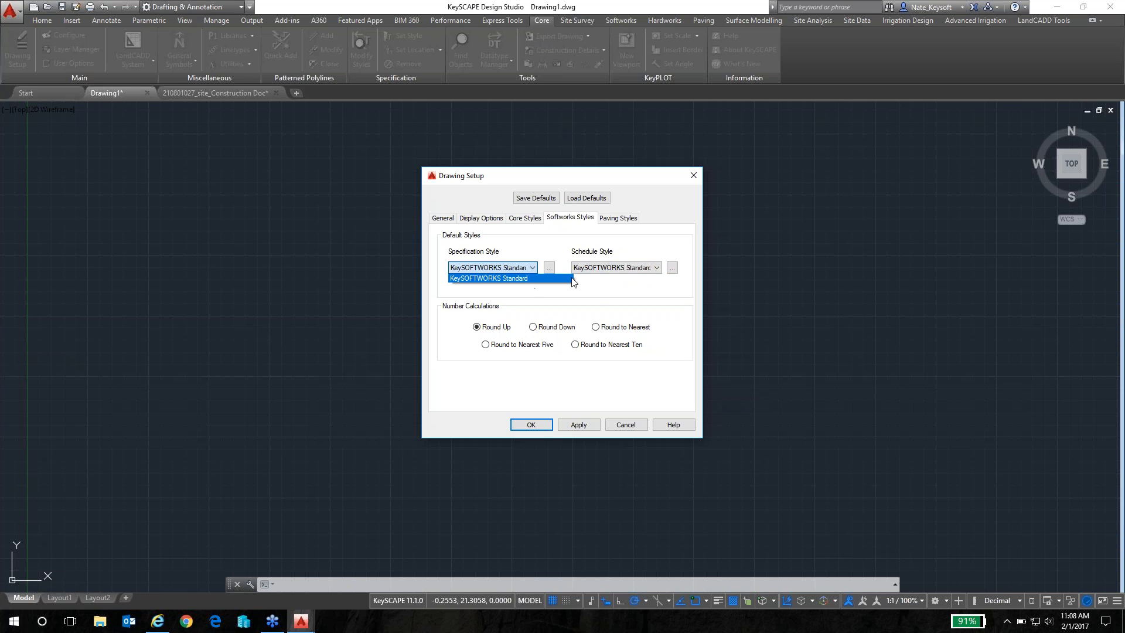
click(620, 270)
click(623, 272)
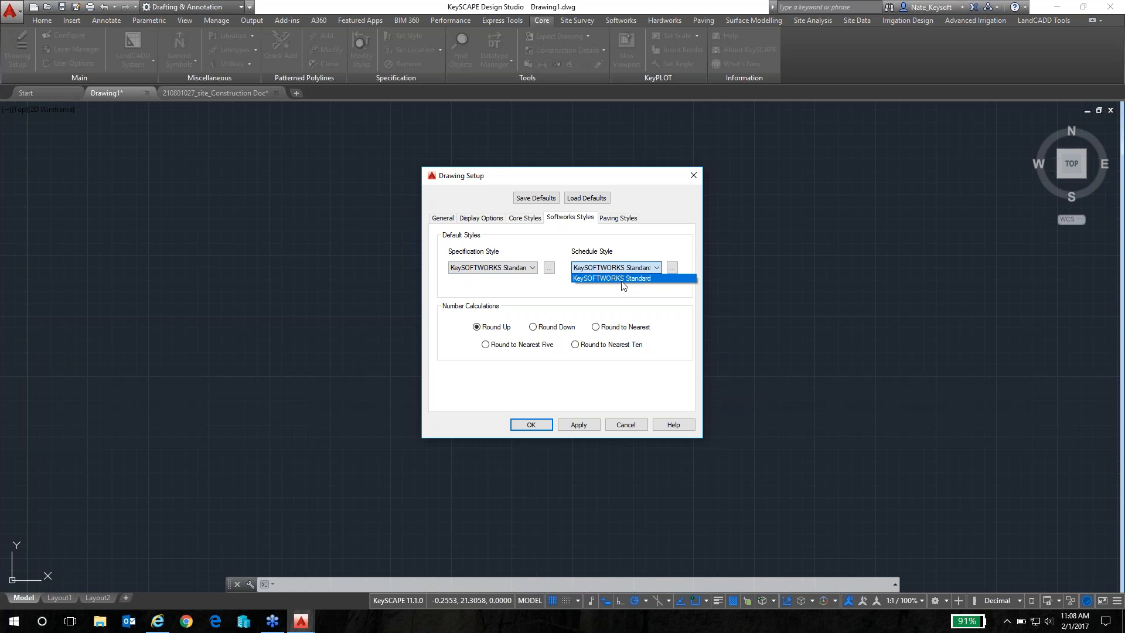
click(624, 279)
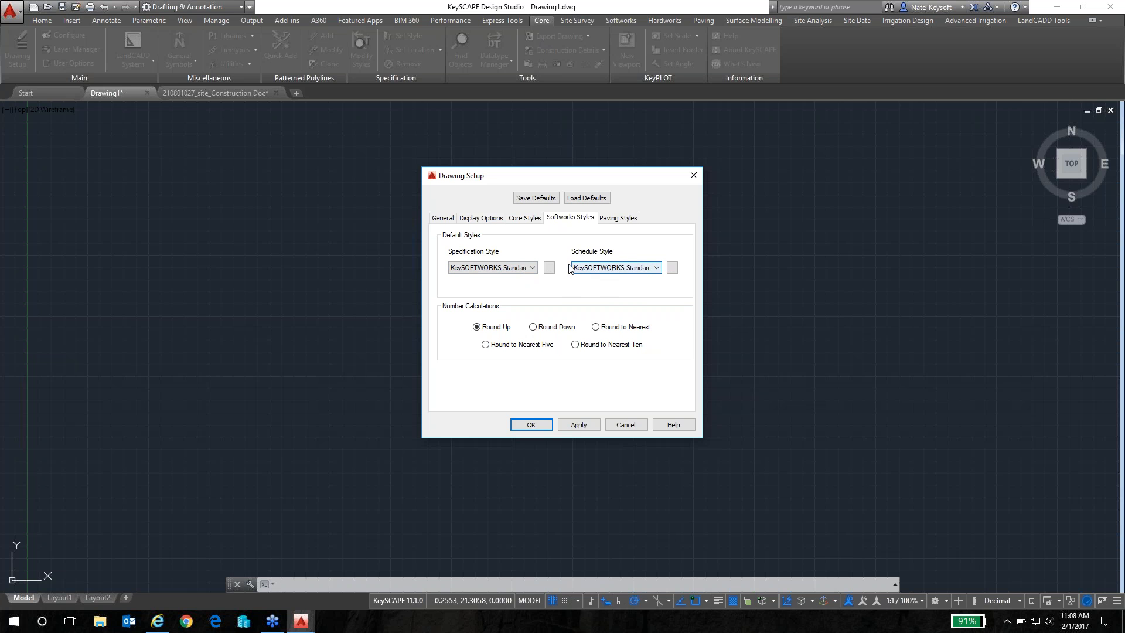
click(445, 220)
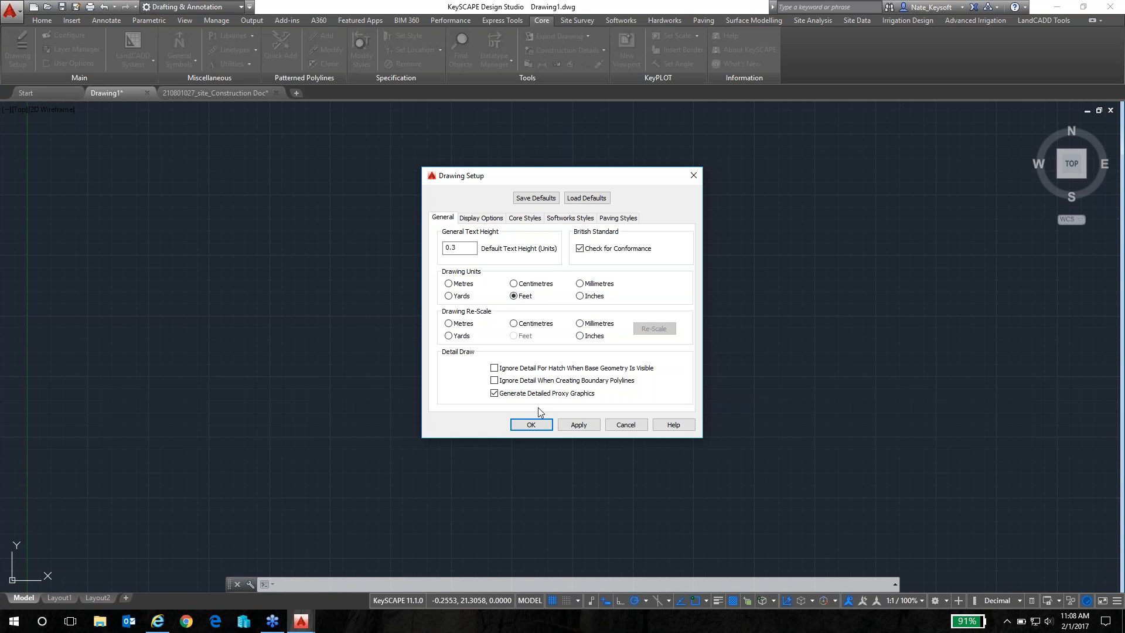
click(541, 426)
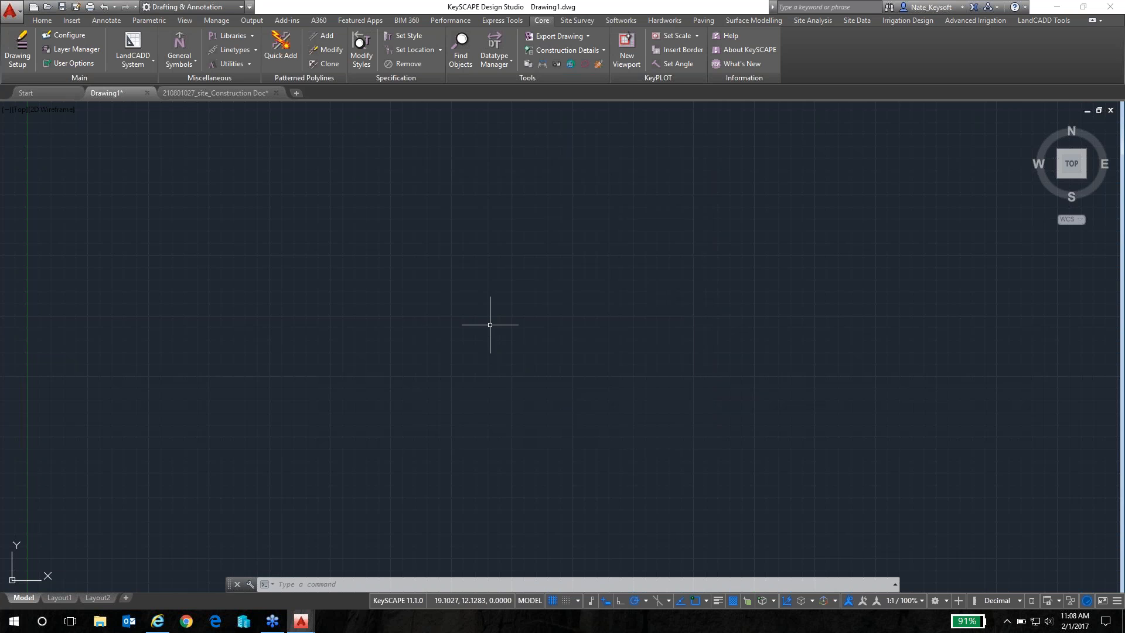
Step: In the Datatype Manager, set the prefix of the Unit Price datatype in the Pricing group to $
click(497, 65)
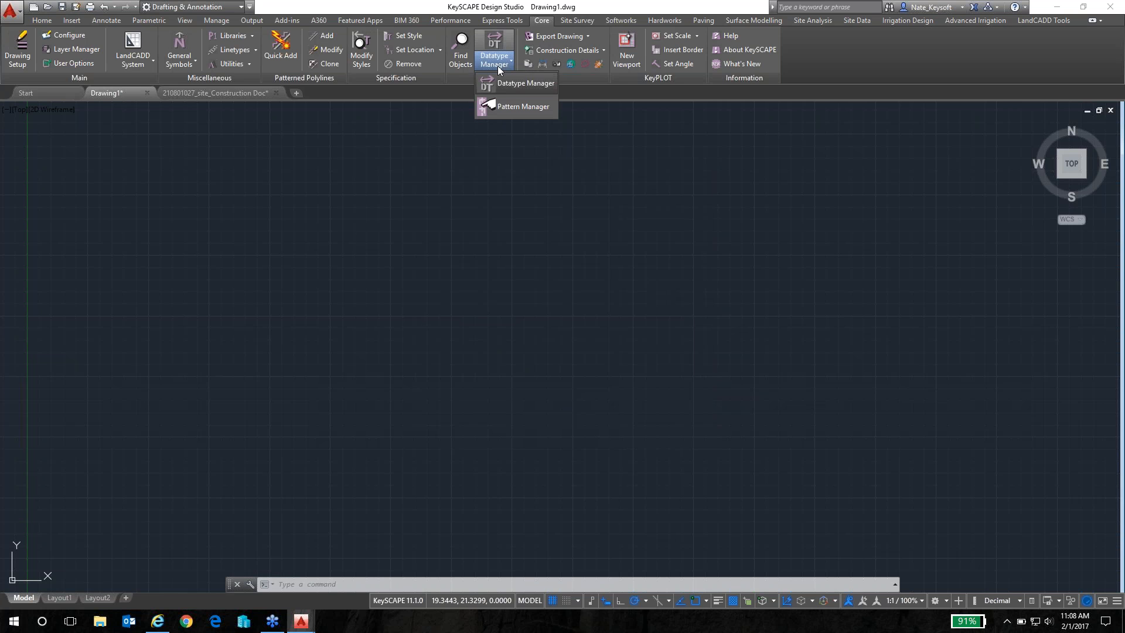
click(537, 86)
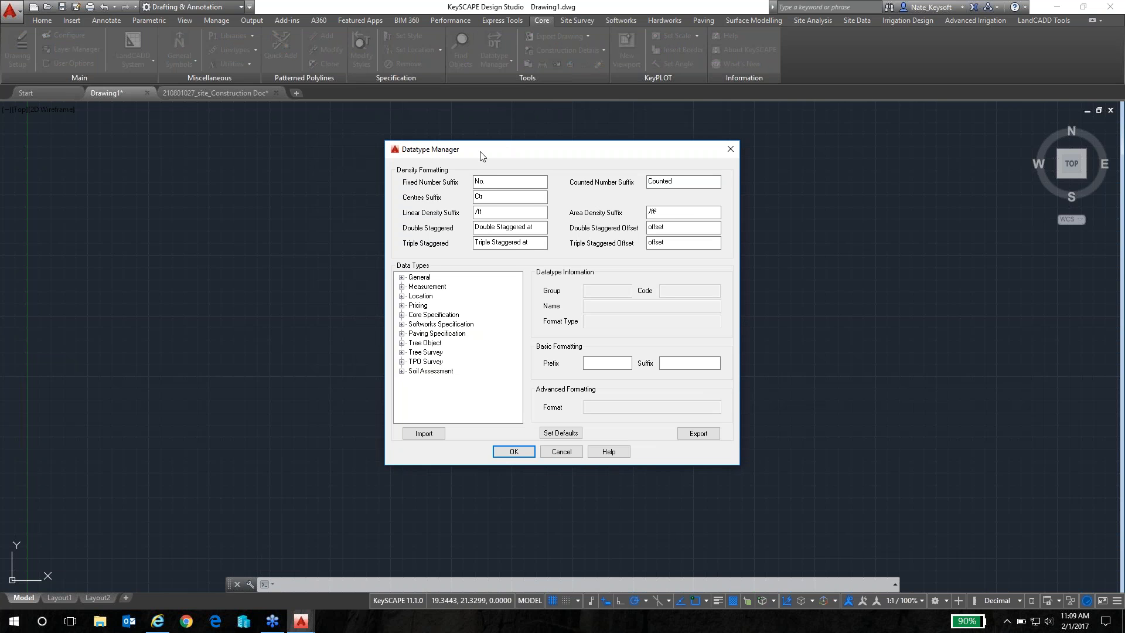
drag(481, 153, 475, 151)
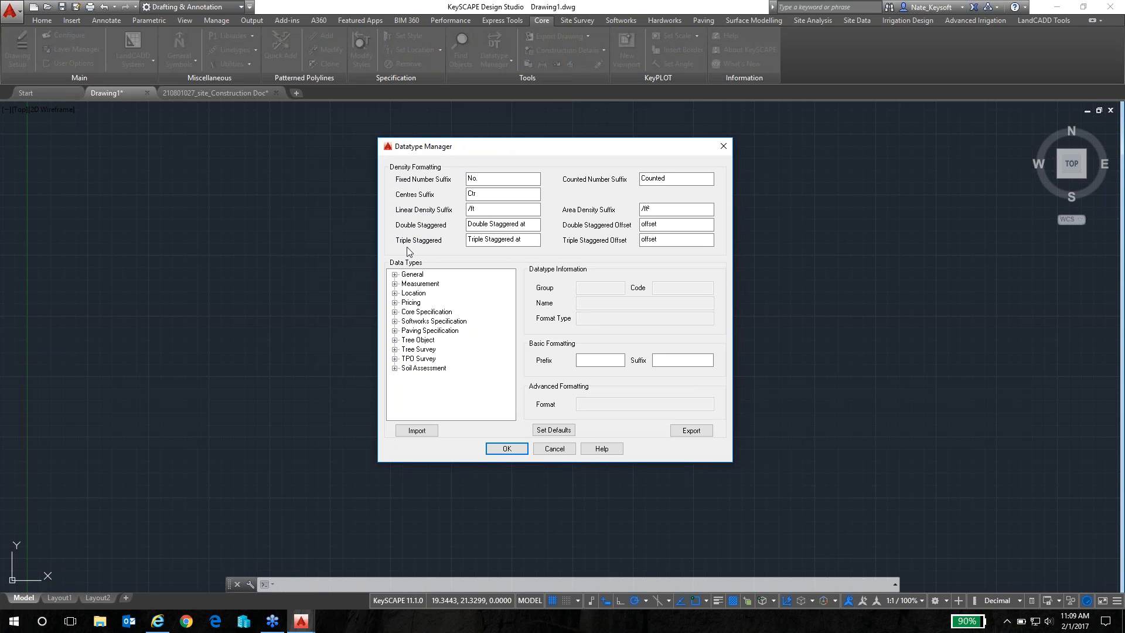
click(412, 303)
click(395, 302)
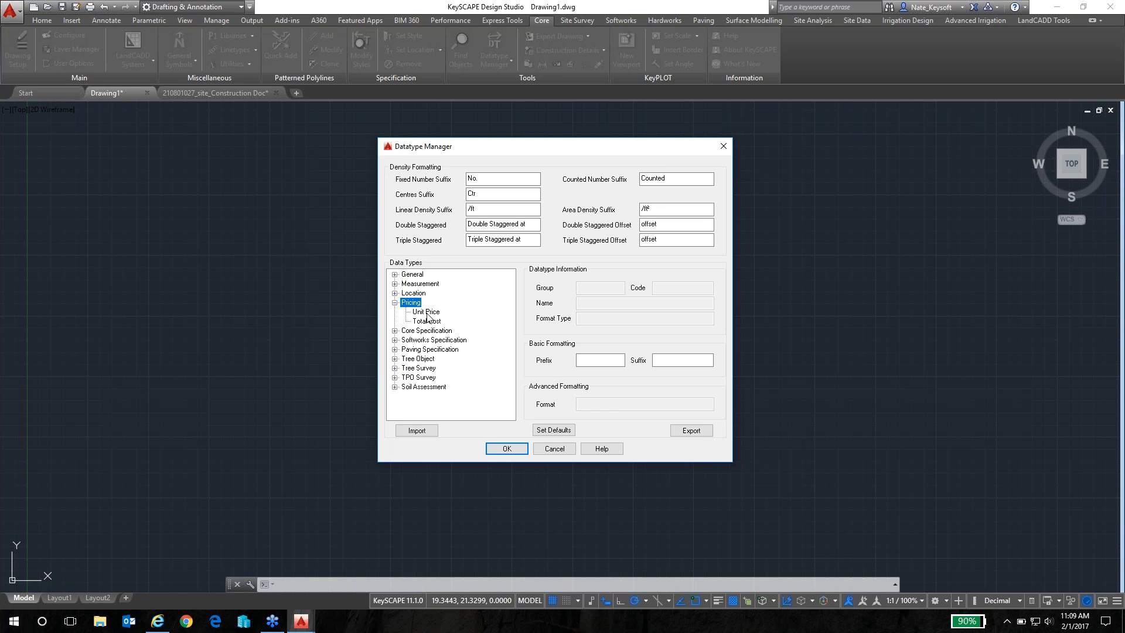
click(426, 314)
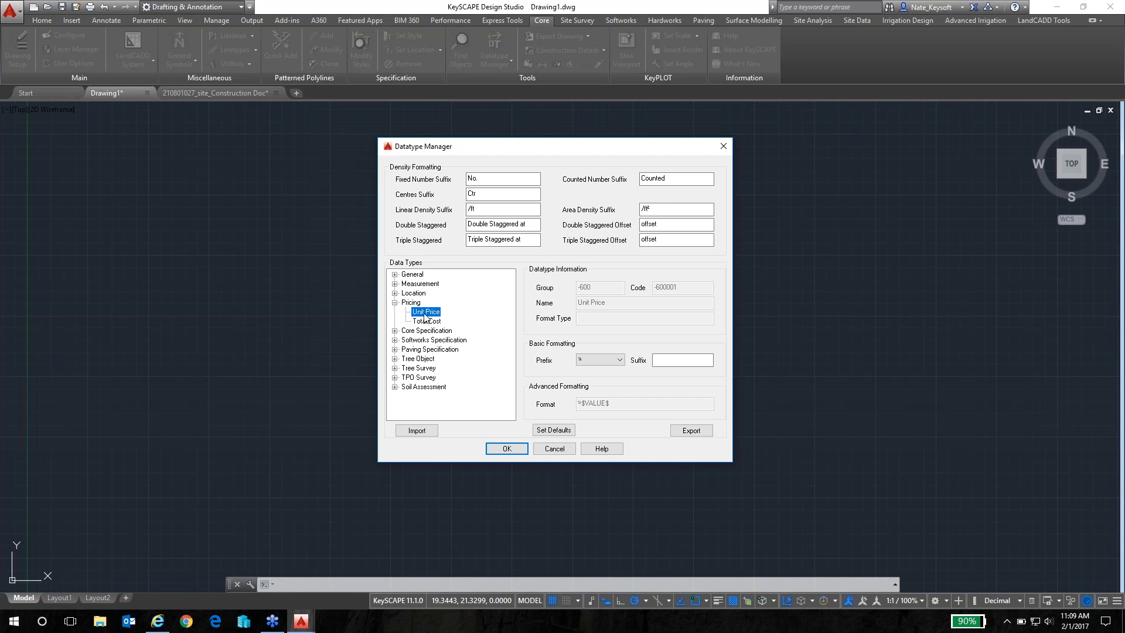
click(620, 361)
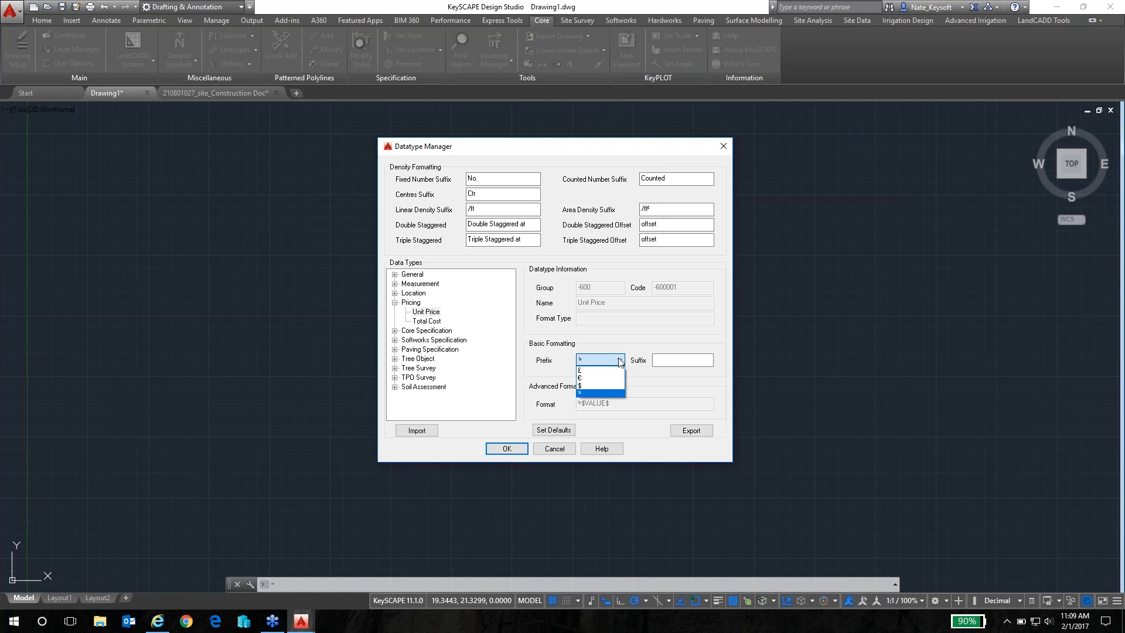
click(586, 386)
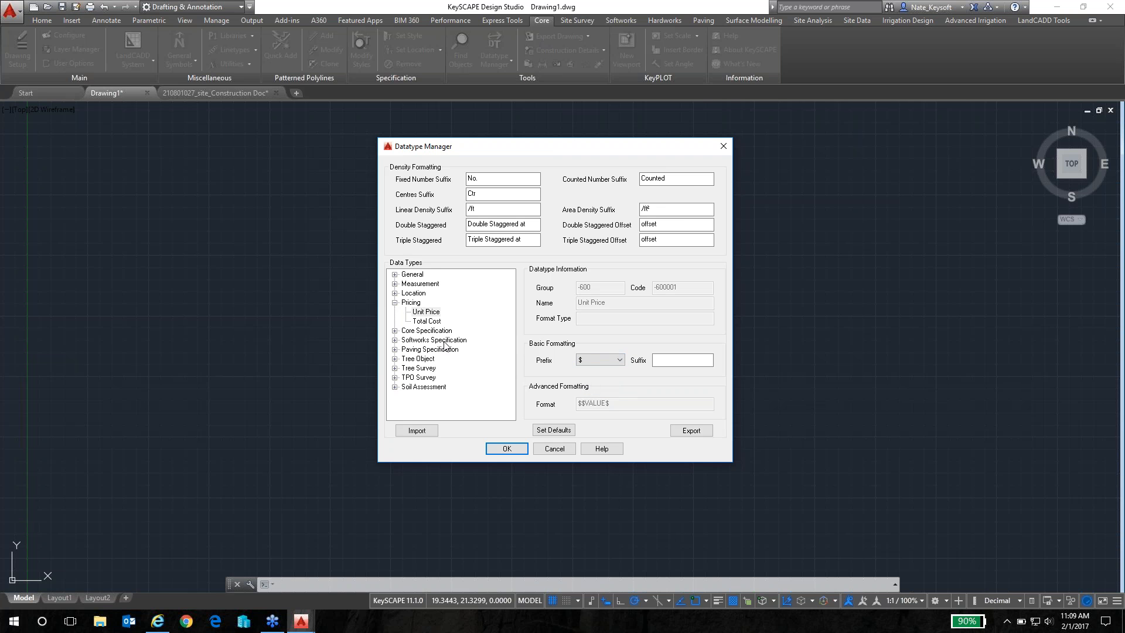
Step: Set the prefix of the Total Cost datatype to $
click(426, 321)
click(605, 359)
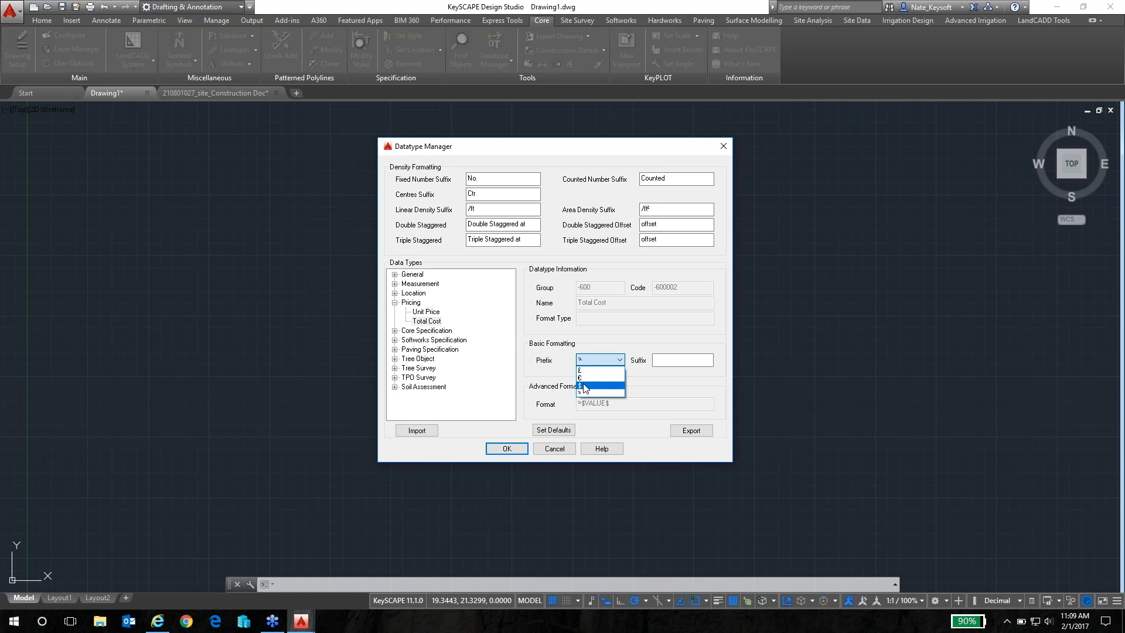
click(584, 386)
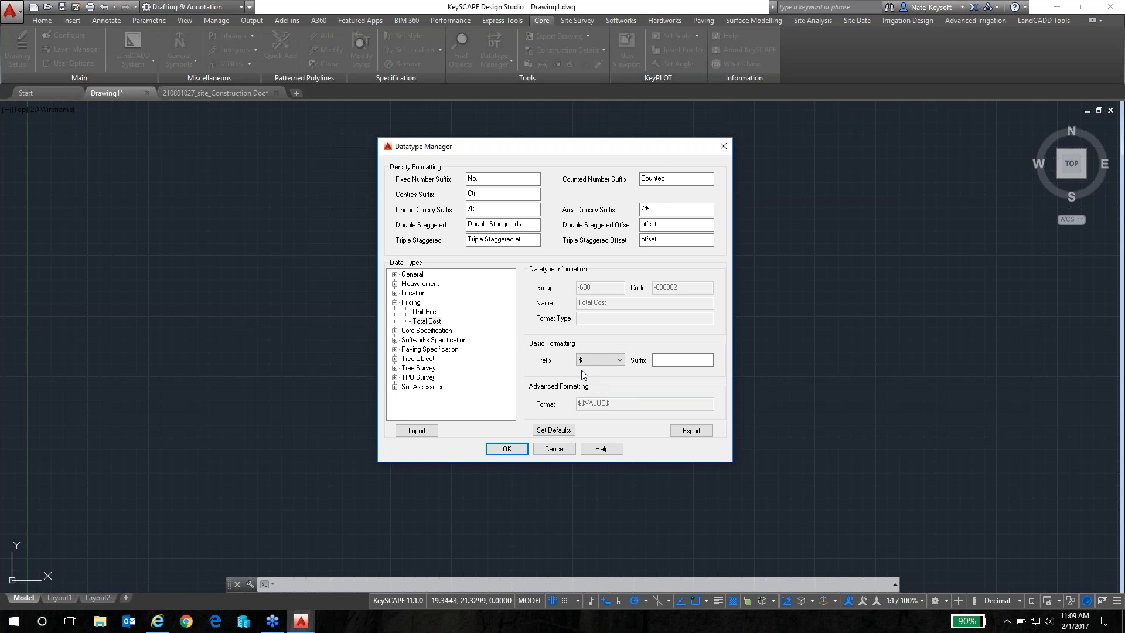
Step: Select the Number of Plants datatype within the Softworks Specification group
click(395, 340)
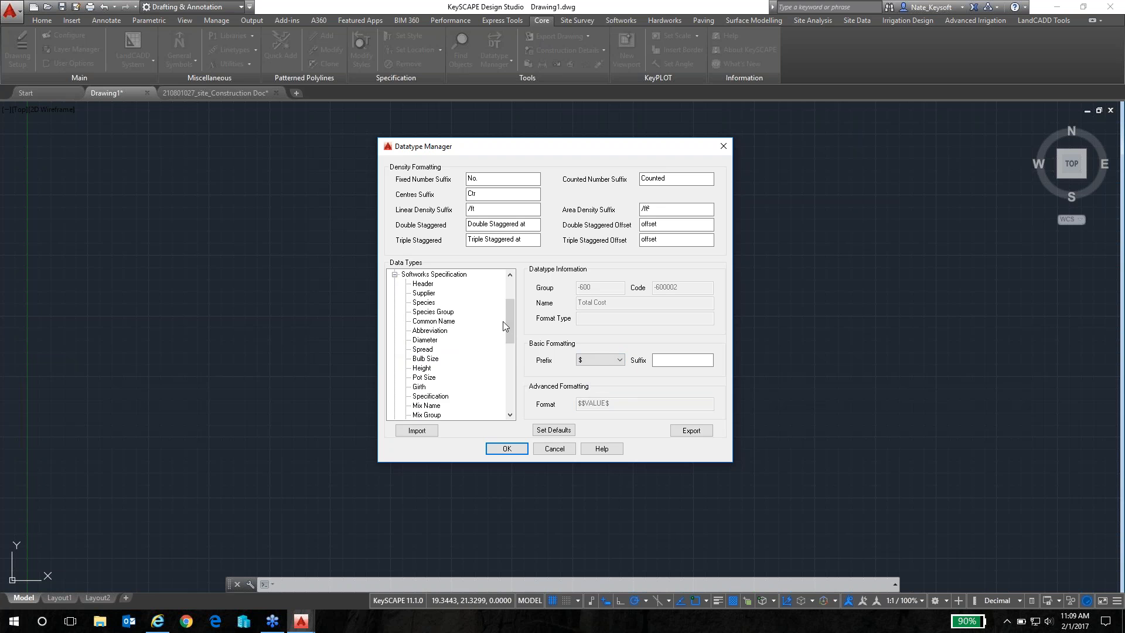
mouse_move(508, 322)
mouse_down()
mouse_move(511, 307)
mouse_move(510, 324)
mouse_up()
drag(508, 324, 515, 356)
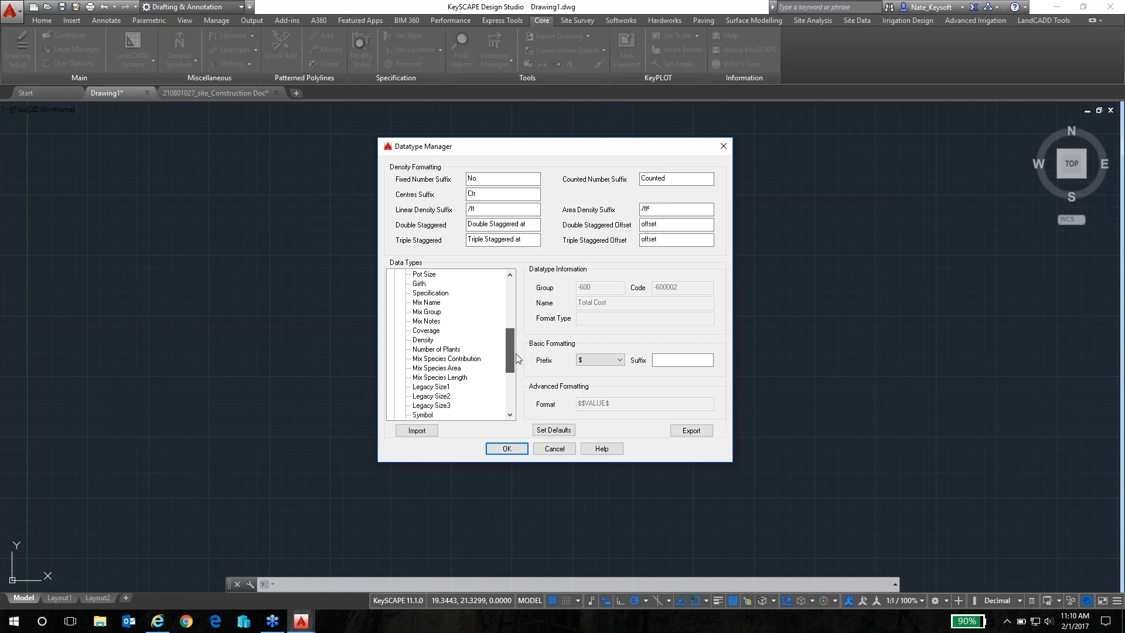
click(451, 349)
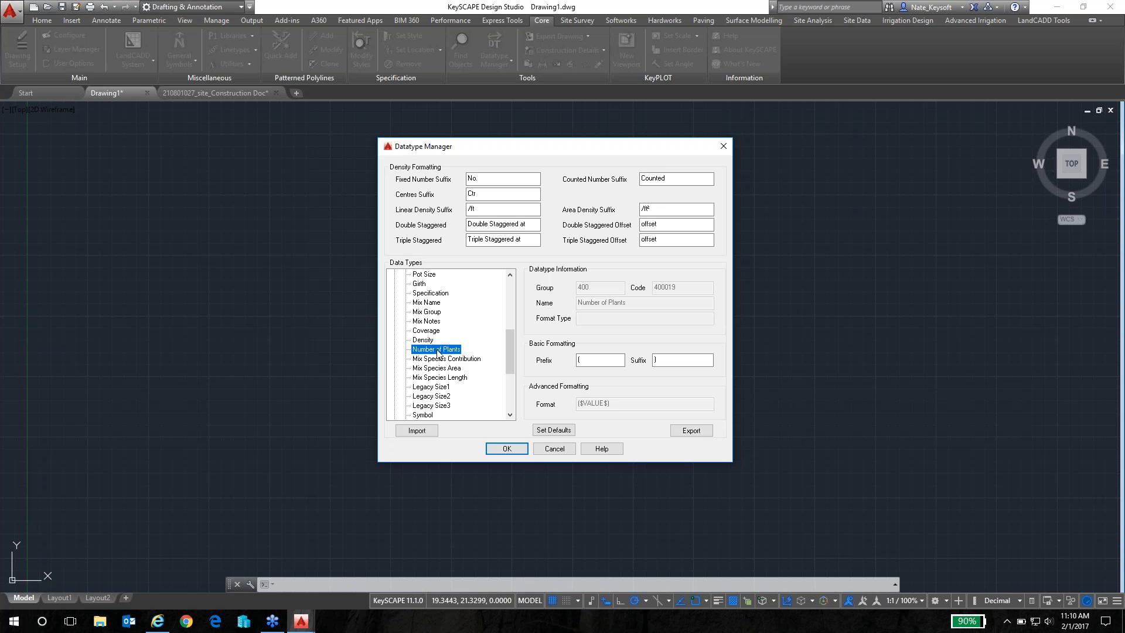
Step: Clear the prefix of the Number of Plants datatype and set its suffix to "No."
click(579, 360)
key(Delete)
key(Tab)
key(Delete)
text(No.)
drag(547, 146, 555, 129)
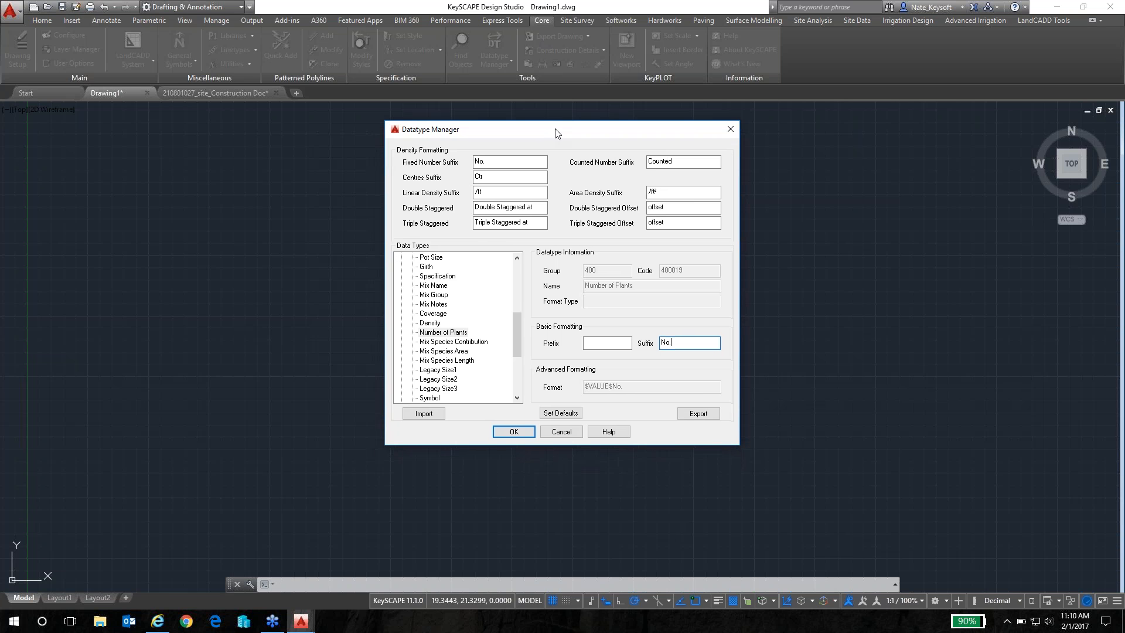
Step: Enclose the Number of Plants value in parentheses, with "(" as the prefix and ")" as the suffix
drag(681, 342, 644, 343)
key(Delete)
text())
key(shift+Tab)
text(()
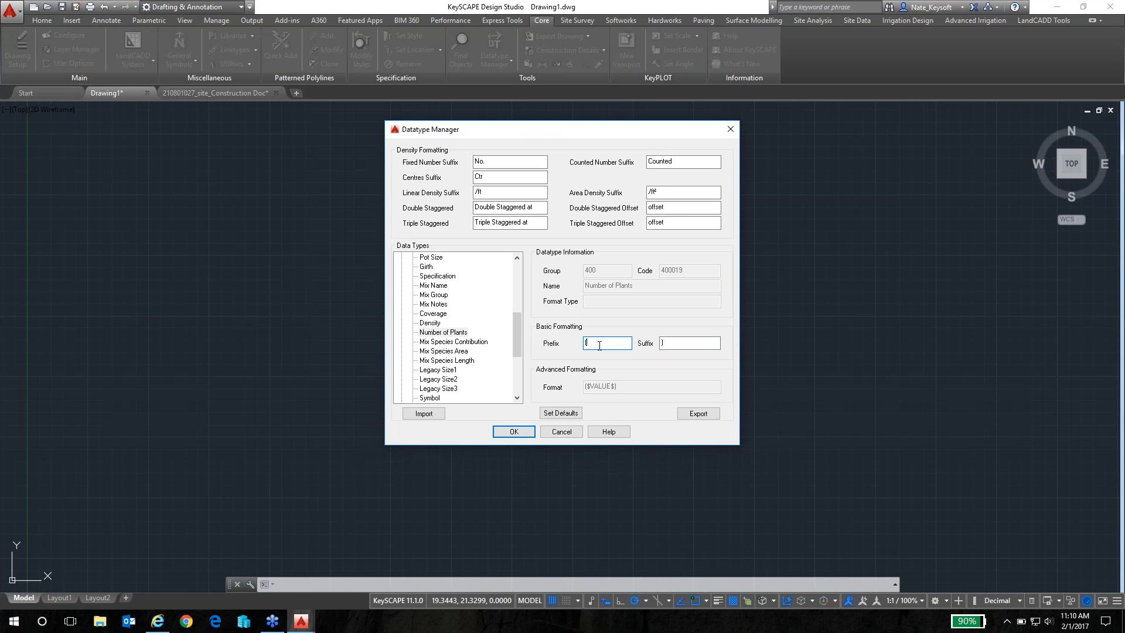
Step: Remove the Number of Plants prefix and replace its suffix with a space followed by a hyphen
drag(596, 345, 573, 346)
key(BackSpace)
click(692, 345)
key(BackSpace)
text(-)
double_click(668, 346)
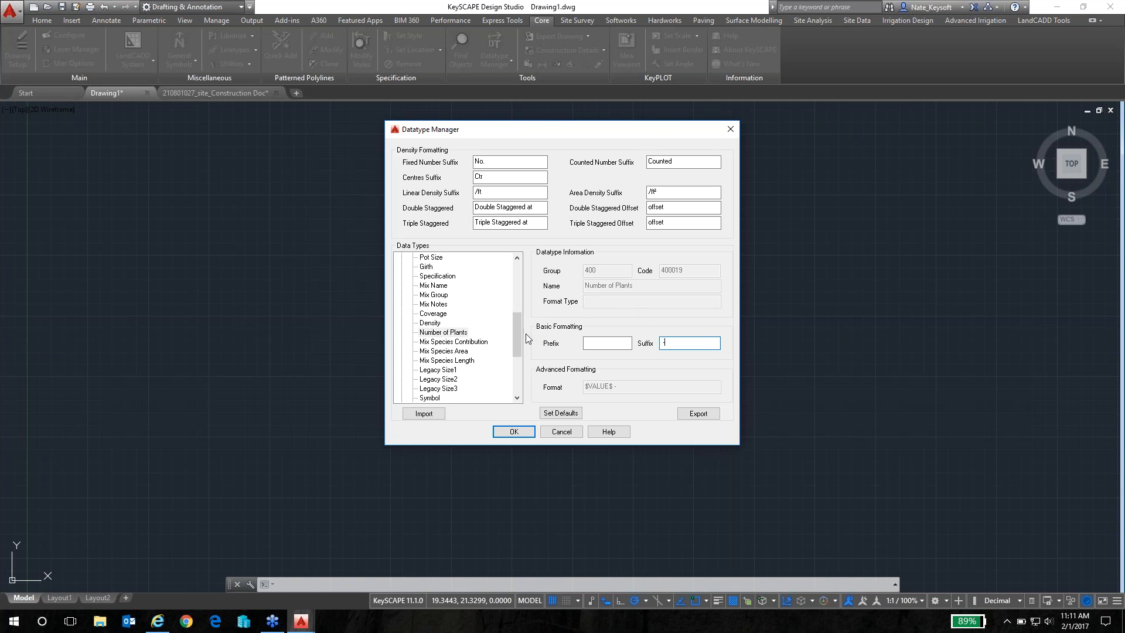
Step: Export the data types setup to the KeyCORE folder, replacing the existing KeySCAPE Defaults - Design Studio2016.kdt file
drag(516, 335, 517, 353)
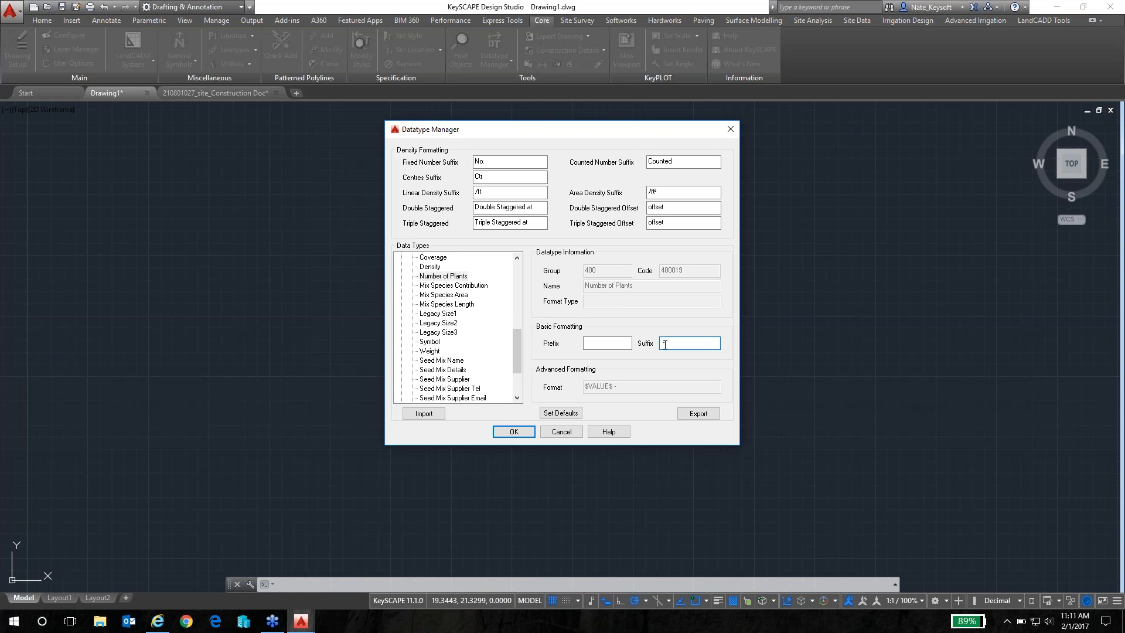
drag(515, 342, 518, 365)
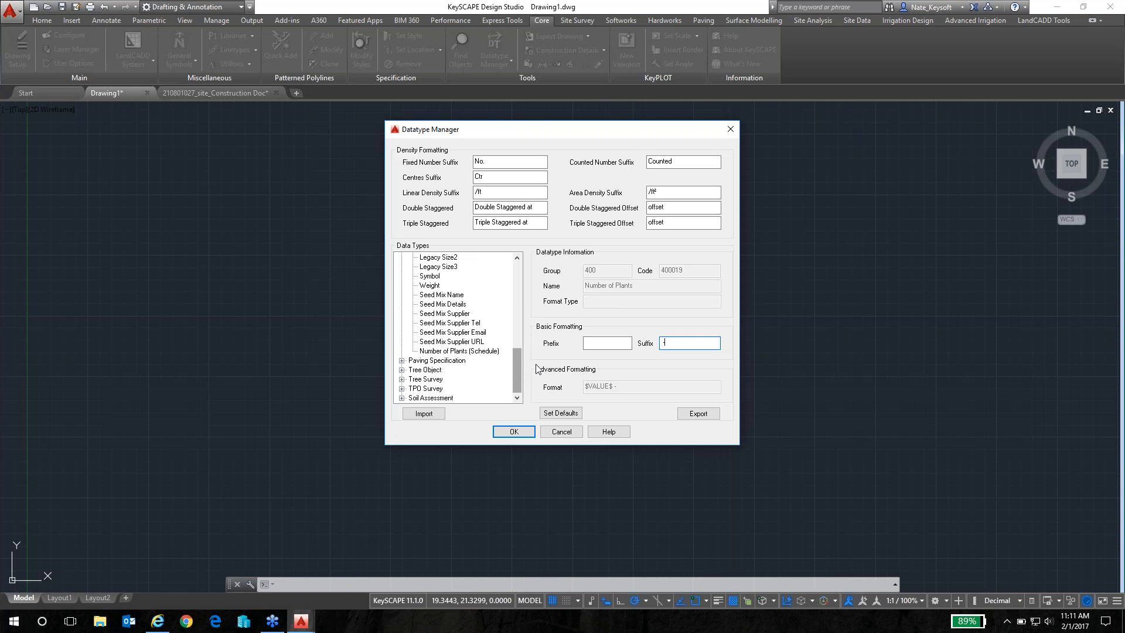
click(699, 414)
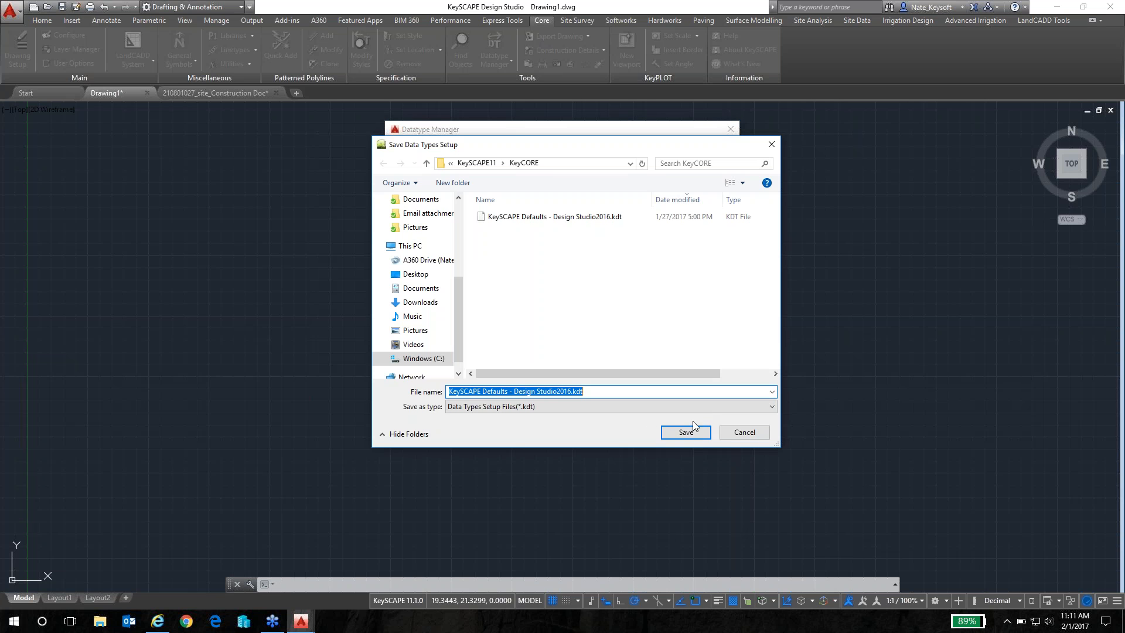
click(571, 391)
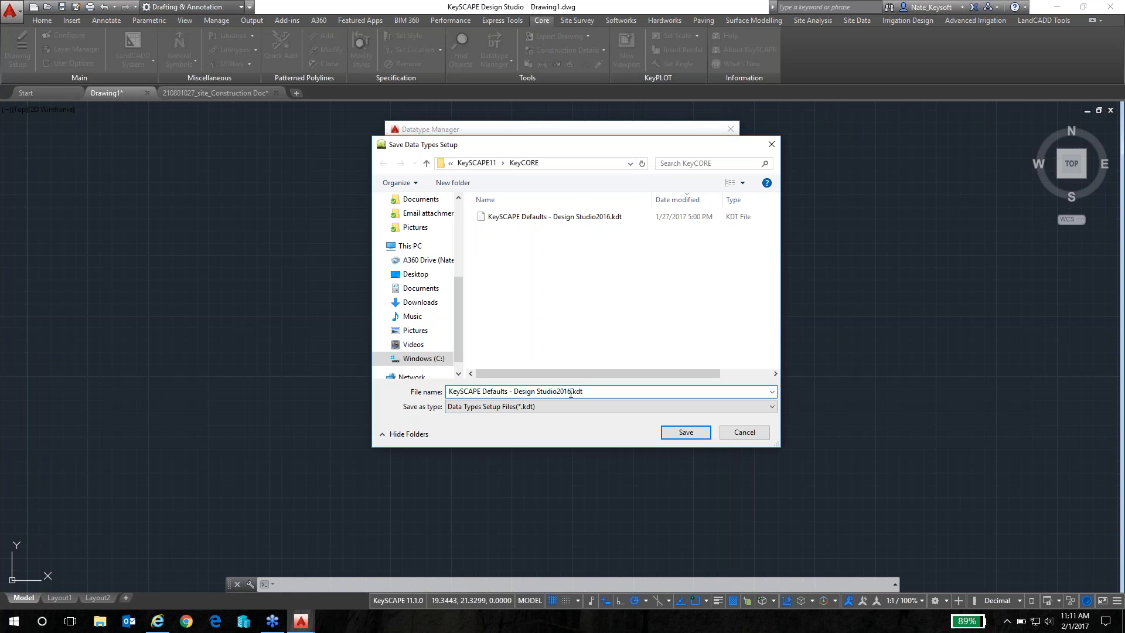
drag(570, 394, 563, 394)
click(615, 392)
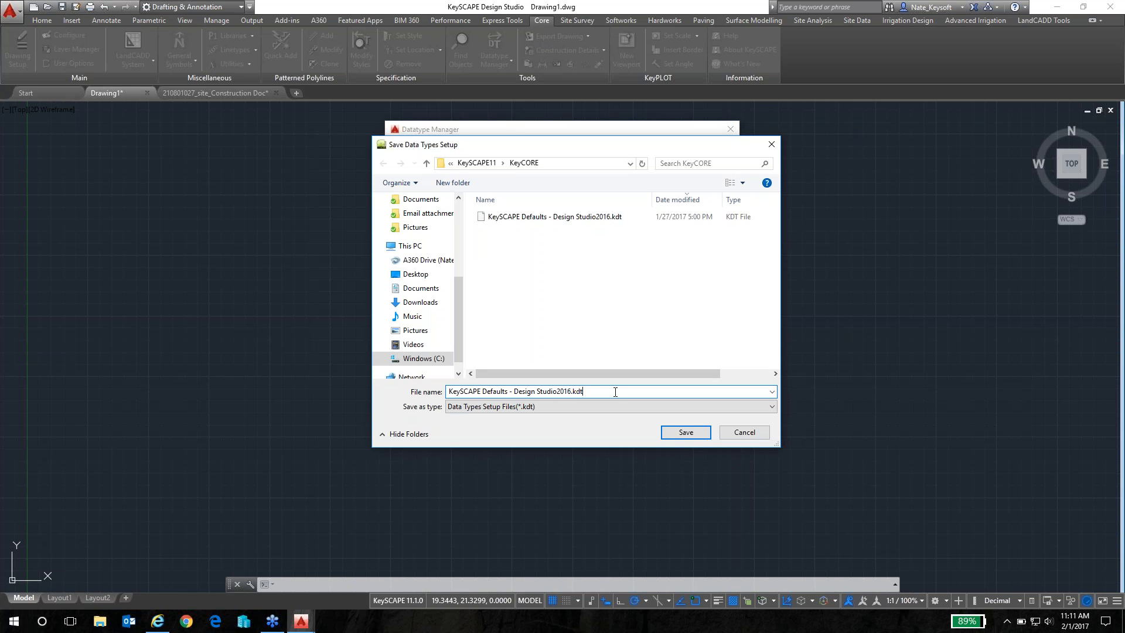
click(674, 434)
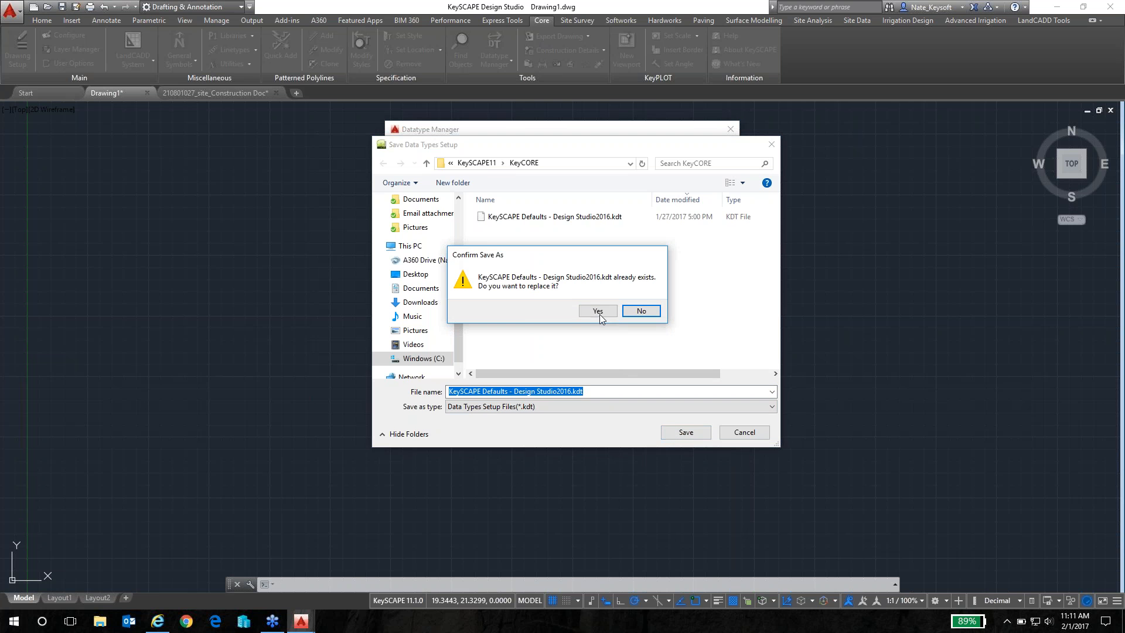
click(598, 311)
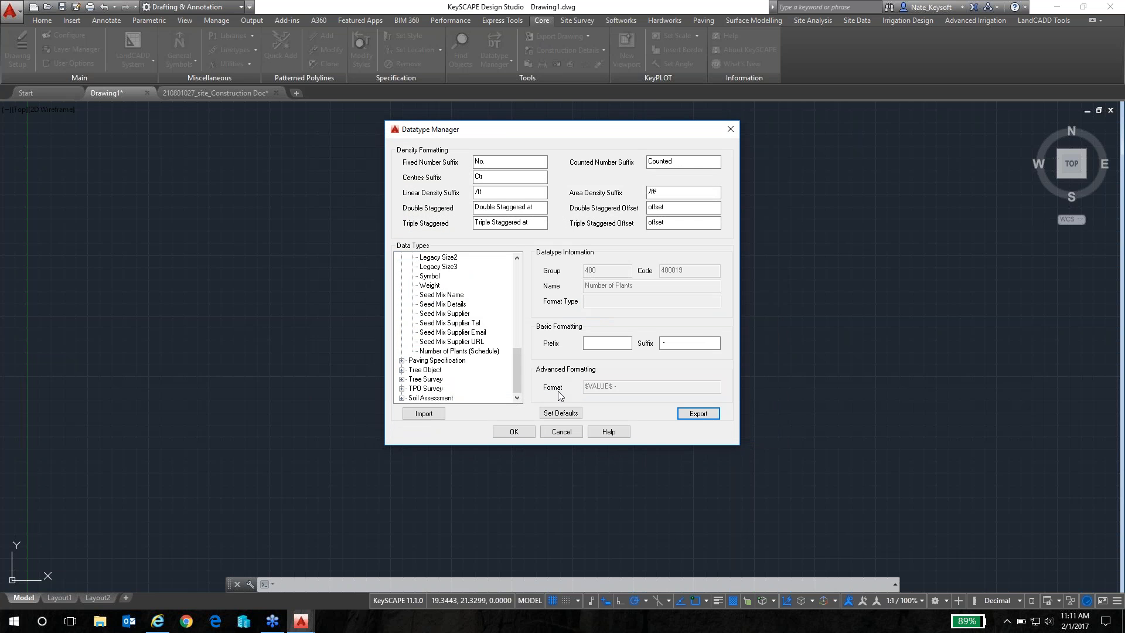
Step: Set KeySCAPE Defaults - Design Studio2016.kdt as the default data types file for new drawings, and accept the Datatype Manager settings
click(563, 417)
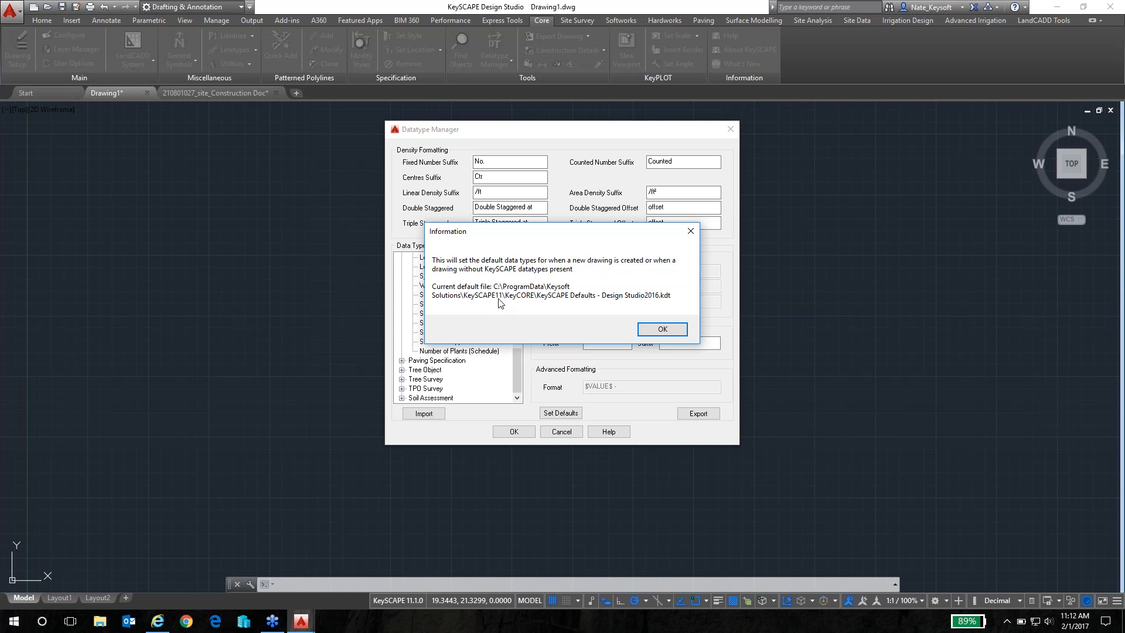
click(660, 330)
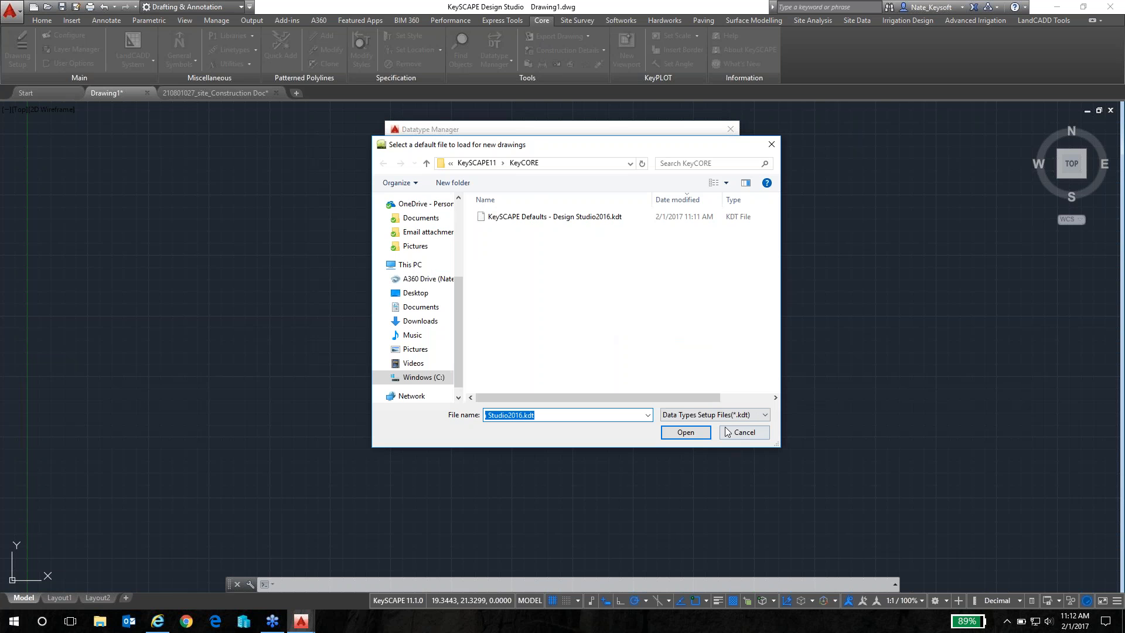
click(685, 432)
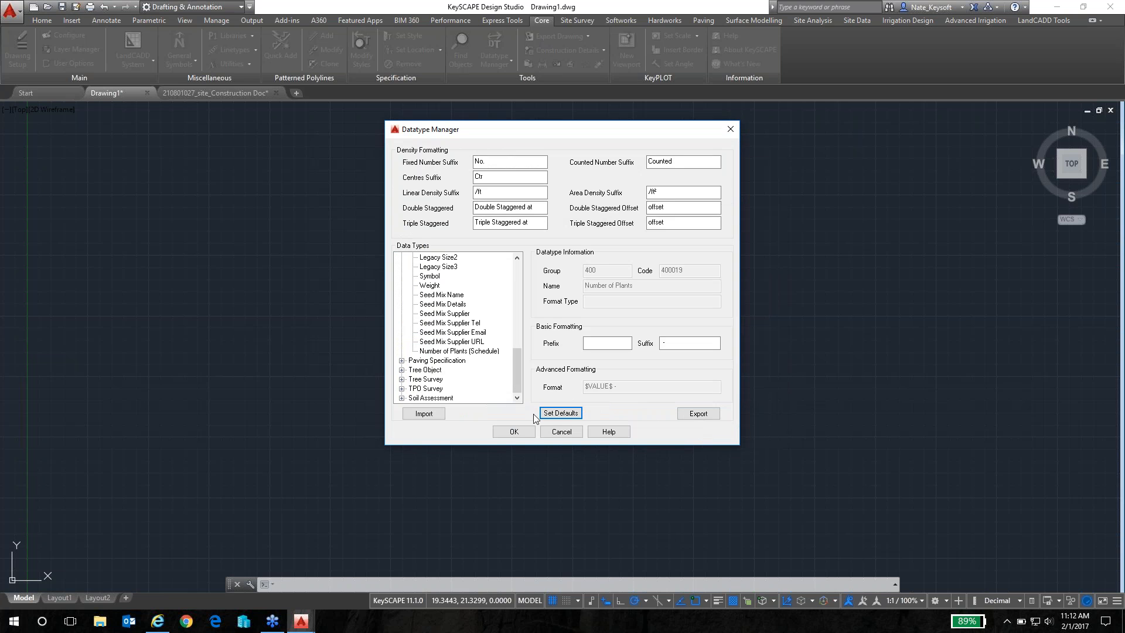
click(513, 432)
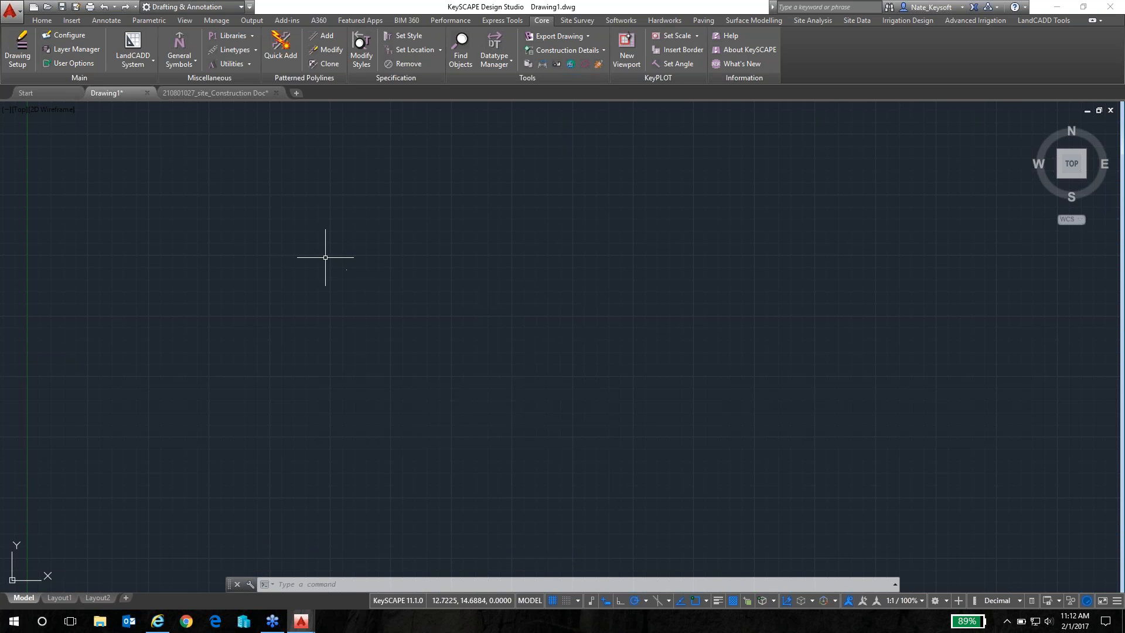
Step: Filter the KeySCAPE Layer Manager by the Softworks module and find the KSW Specimen layers
click(88, 54)
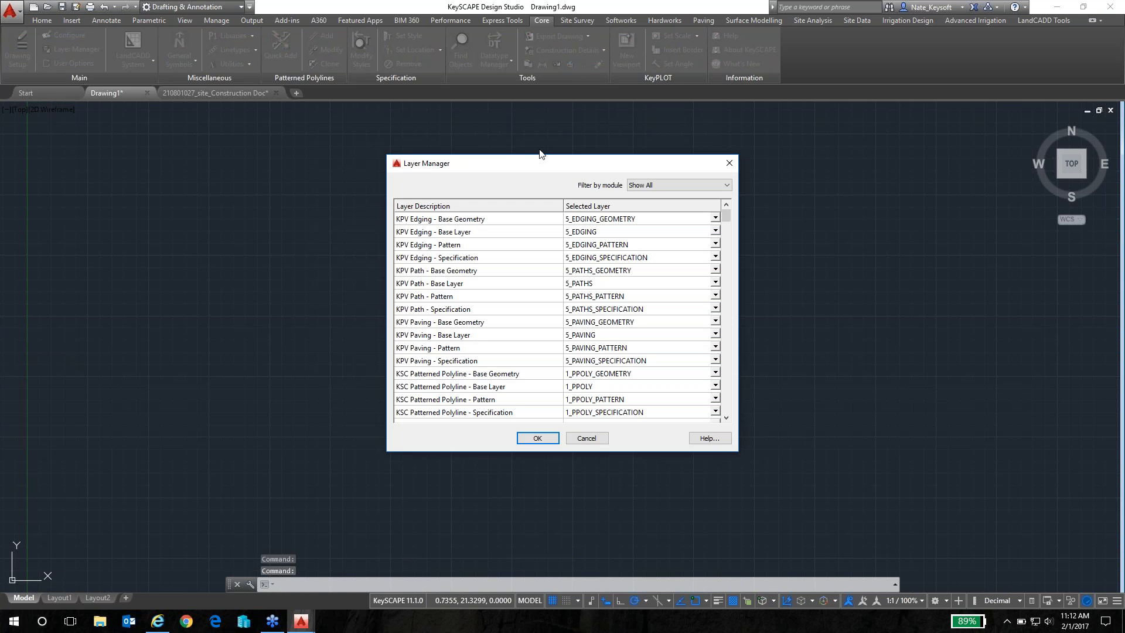
drag(727, 212, 727, 287)
click(728, 186)
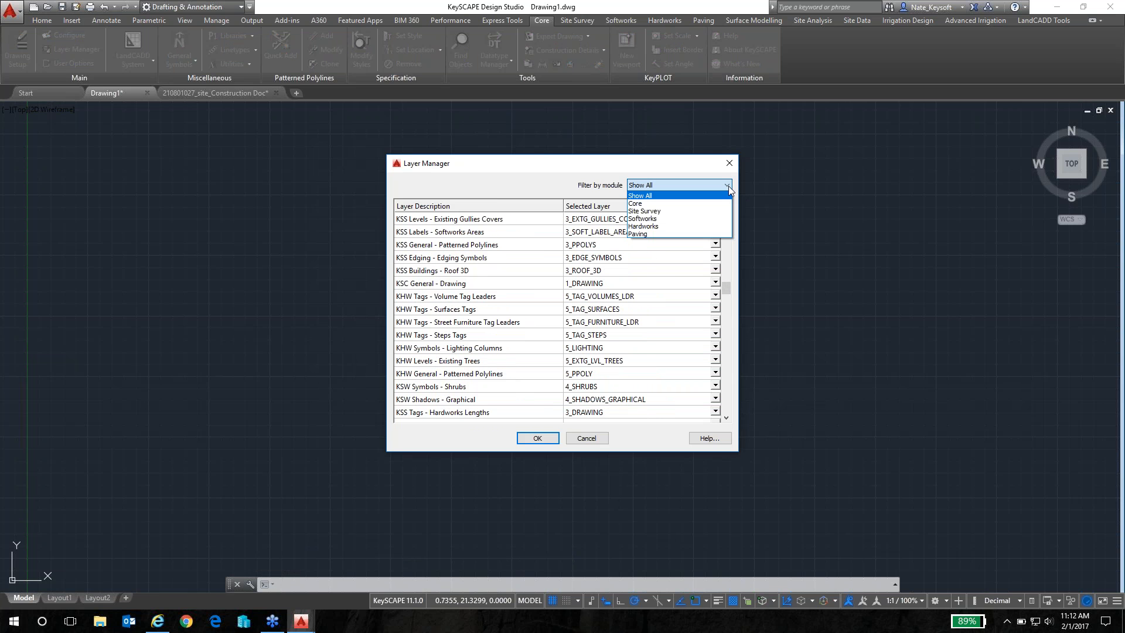
click(657, 220)
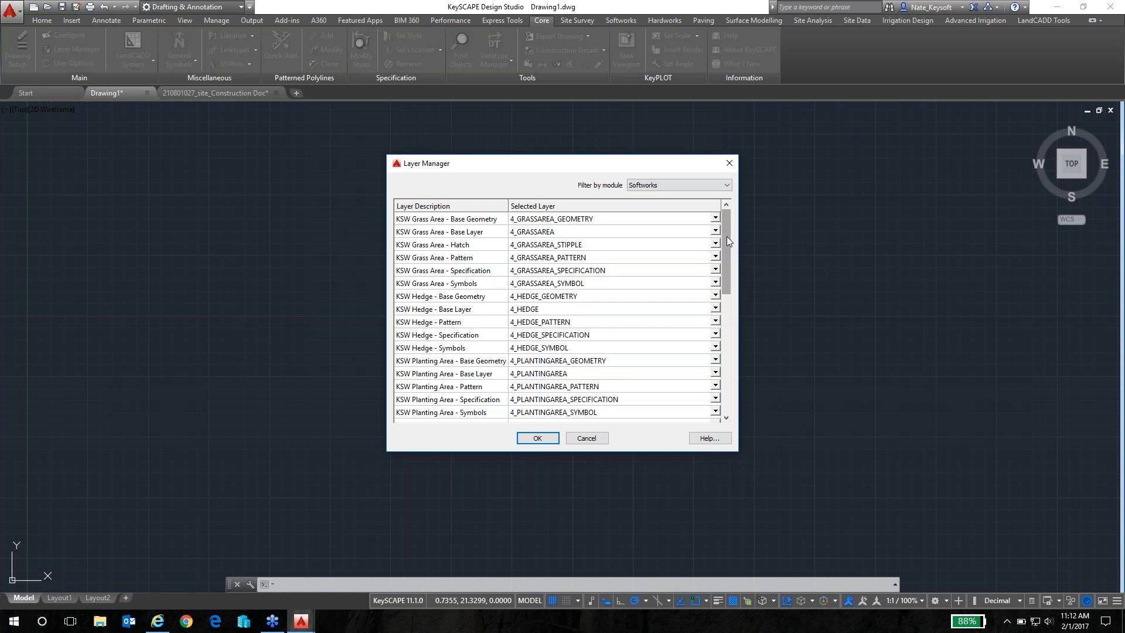
drag(727, 237, 723, 305)
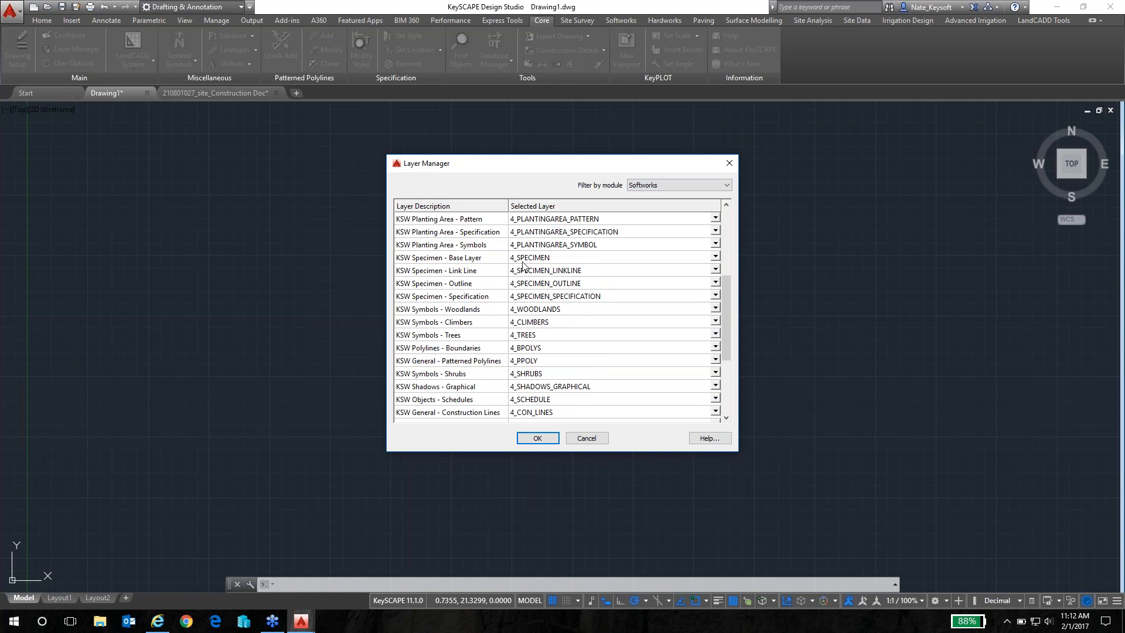
Step: Add a custom layer named -L-PLNT-SPECIMEN and assign it to KSW Specimen - Base Layer
click(715, 258)
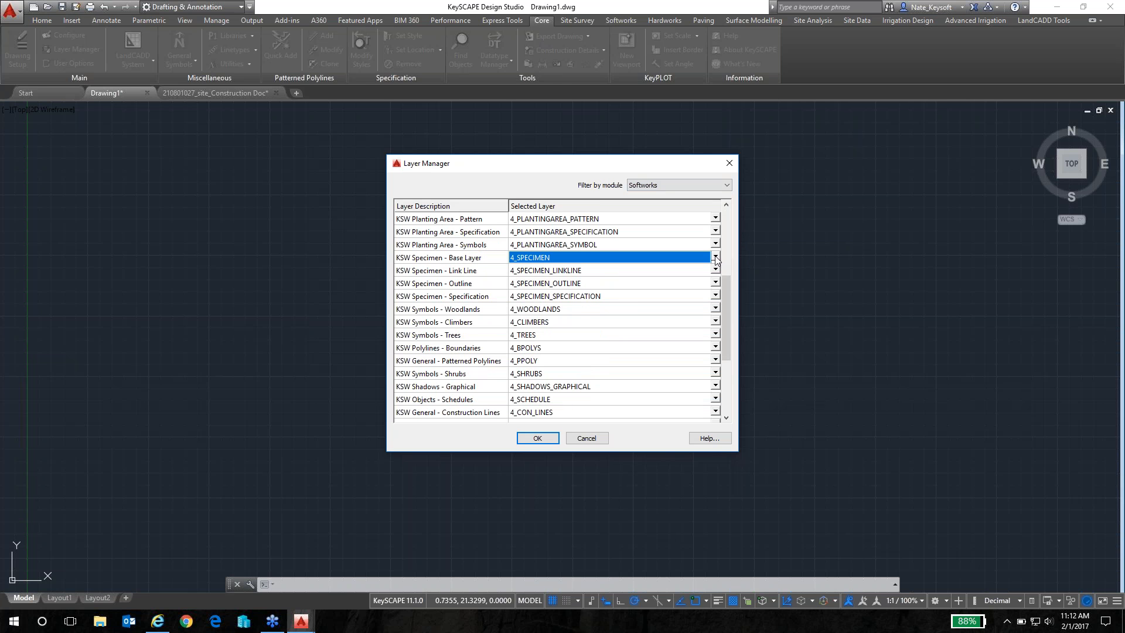
click(715, 258)
click(715, 258)
click(536, 279)
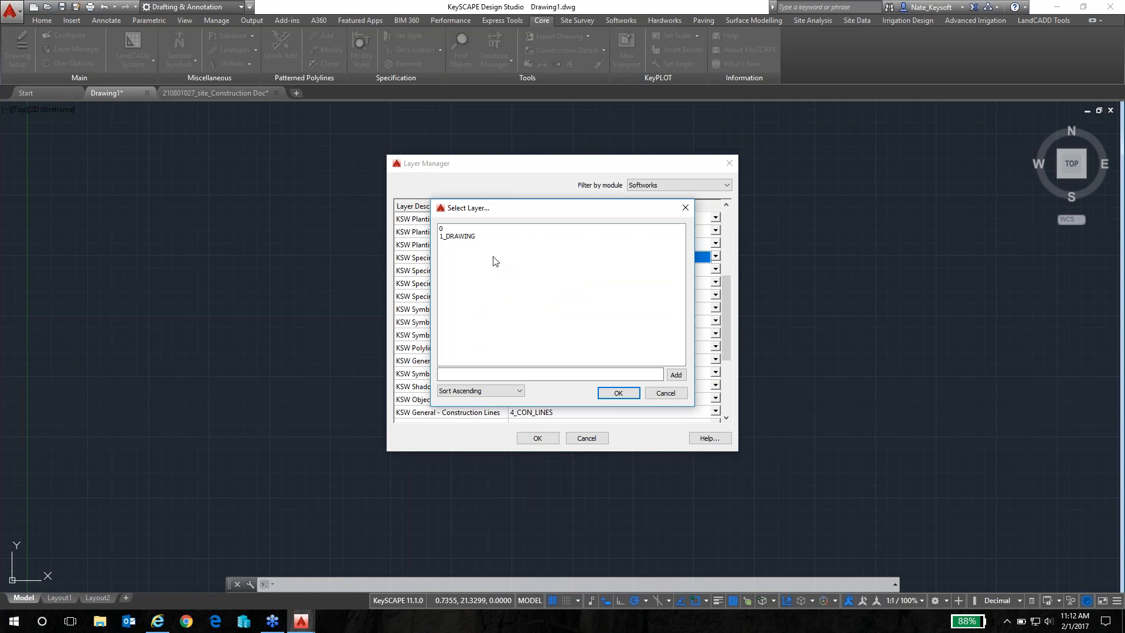
click(526, 374)
text(-L-PL)
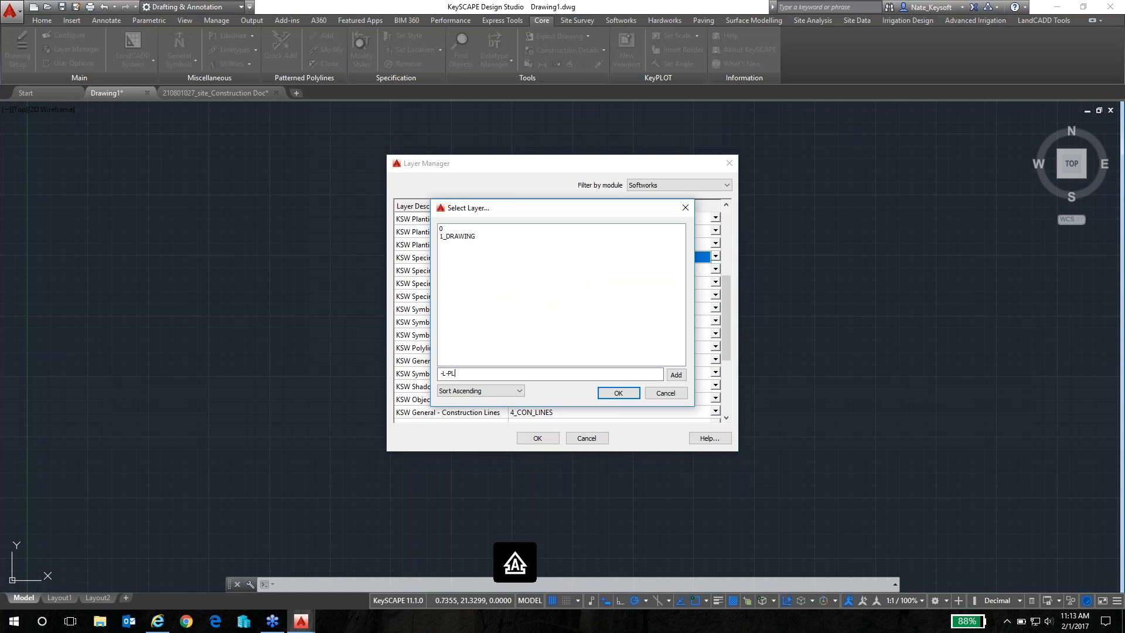
text(NT-SPECIMEN)
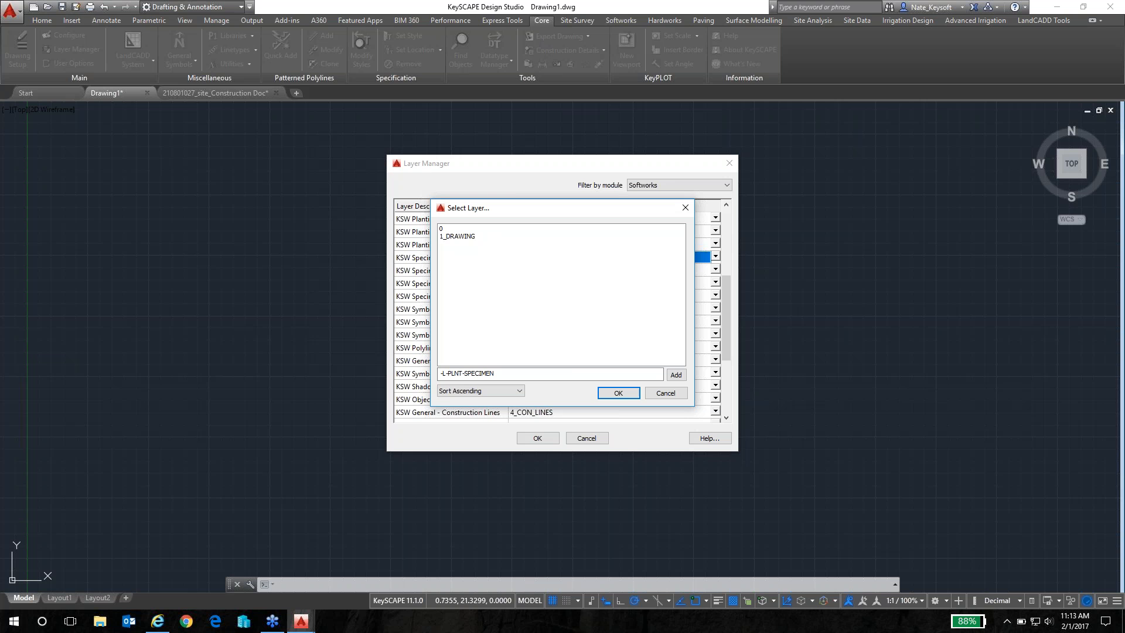
click(675, 375)
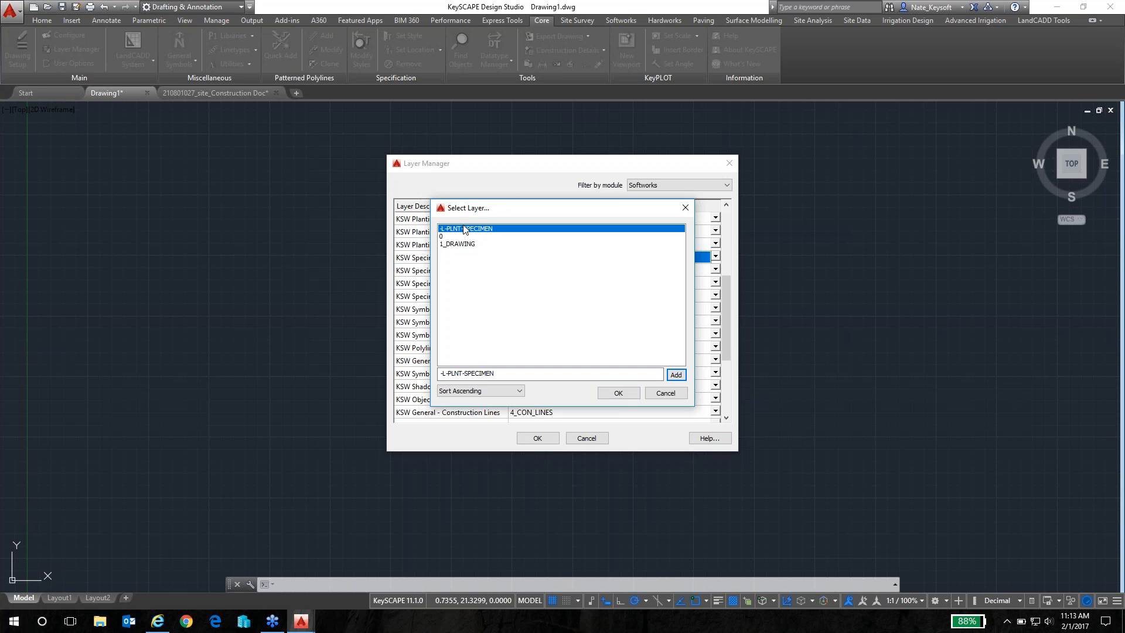
click(619, 392)
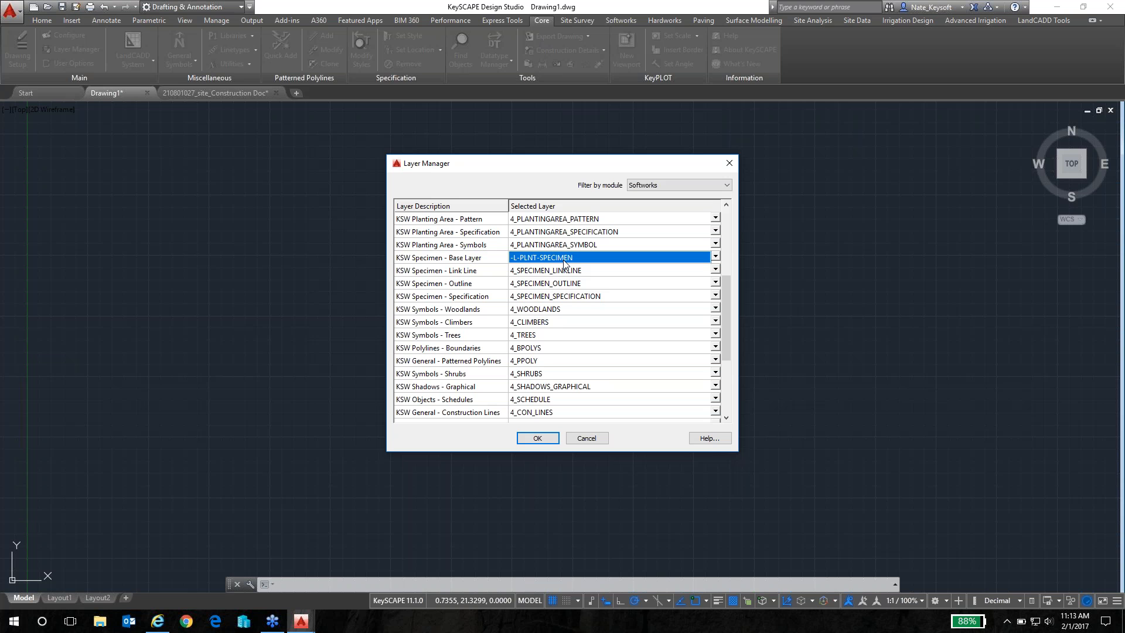
Step: Reassign KSW Specimen - Base Layer to 4_SPECIMEN and accept the Layer Manager settings
click(715, 258)
click(713, 259)
click(714, 258)
click(715, 259)
click(715, 259)
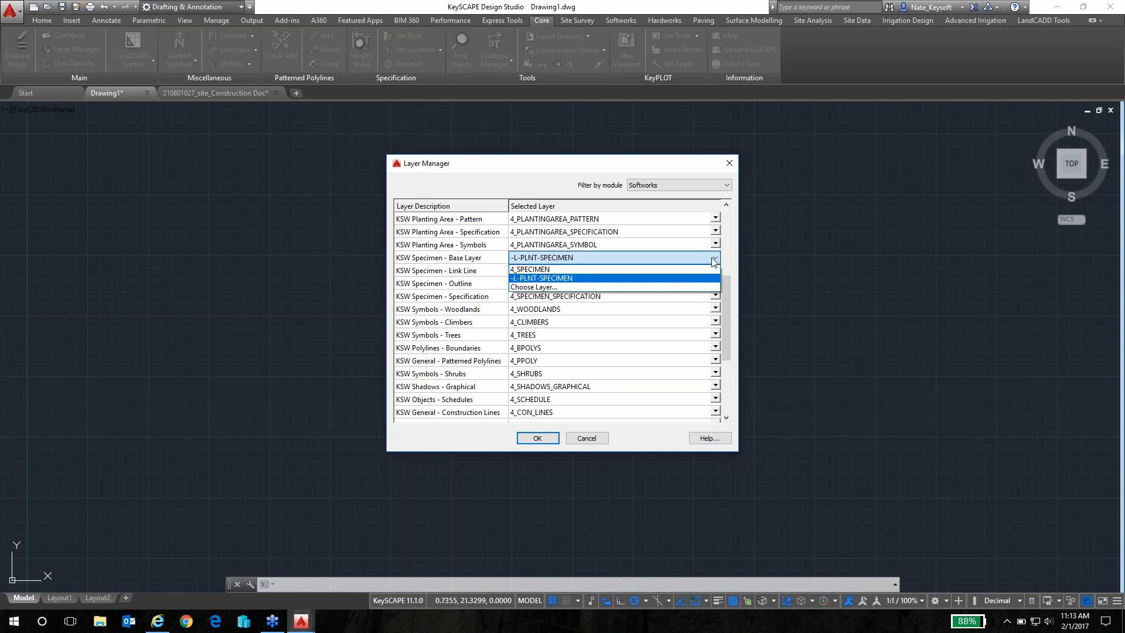
click(537, 273)
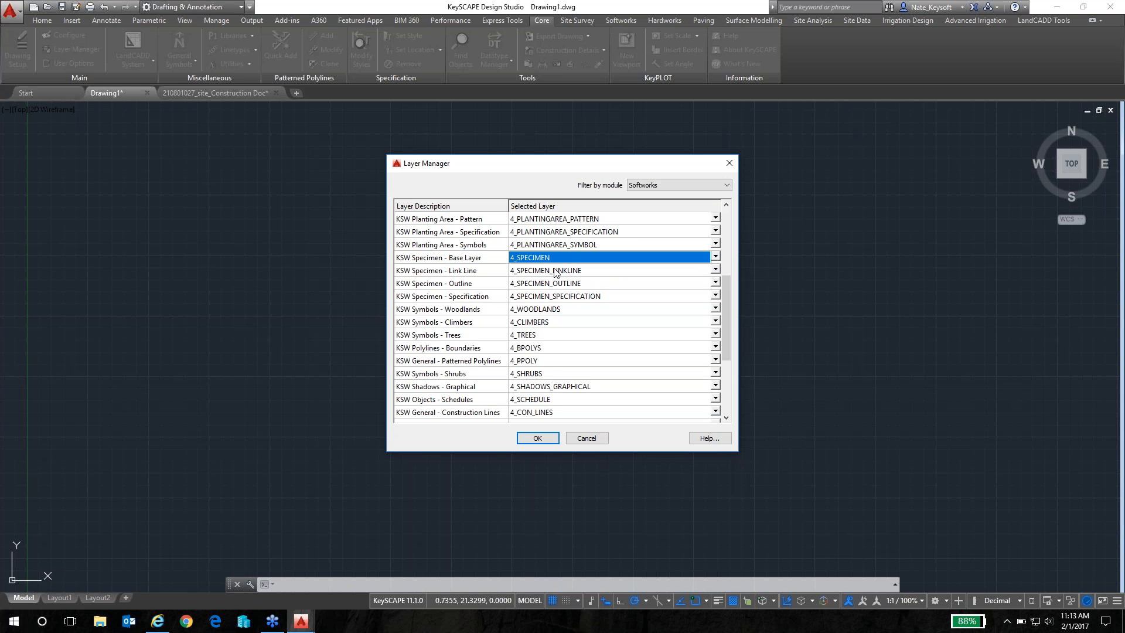
mouse_move(727, 293)
mouse_down()
mouse_move(726, 230)
mouse_move(728, 309)
mouse_move(729, 284)
mouse_up()
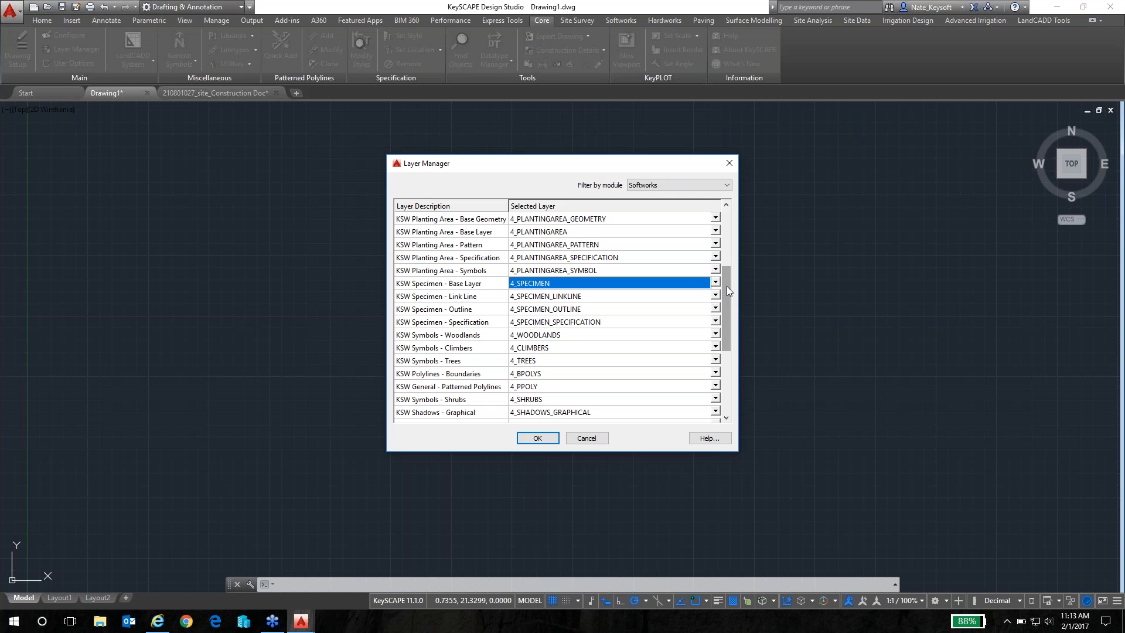
drag(726, 286, 727, 274)
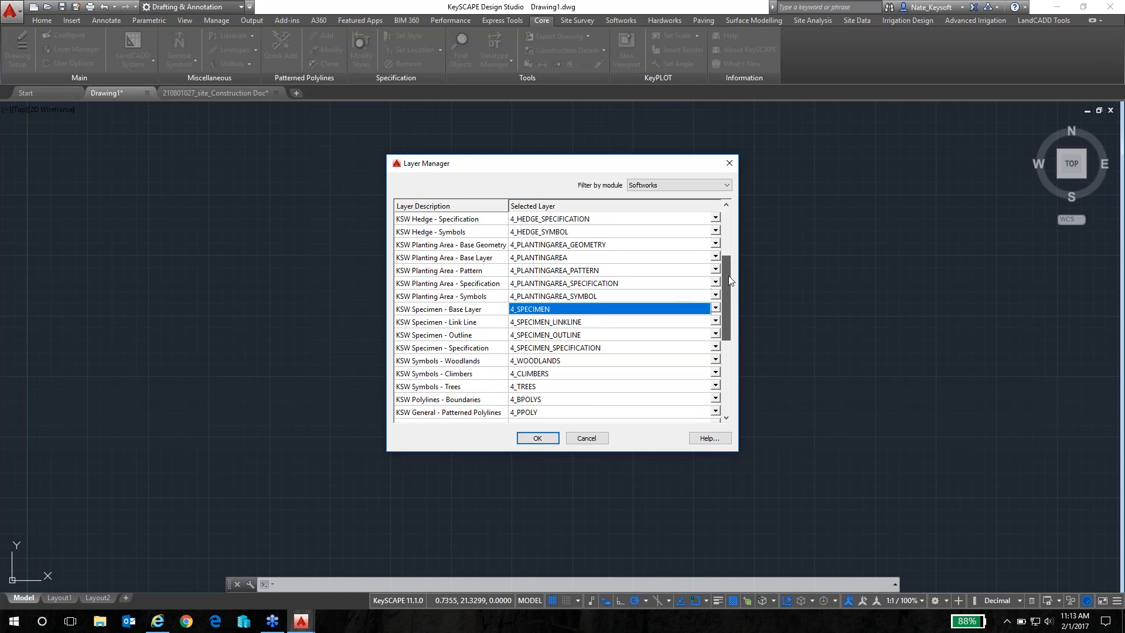
click(537, 439)
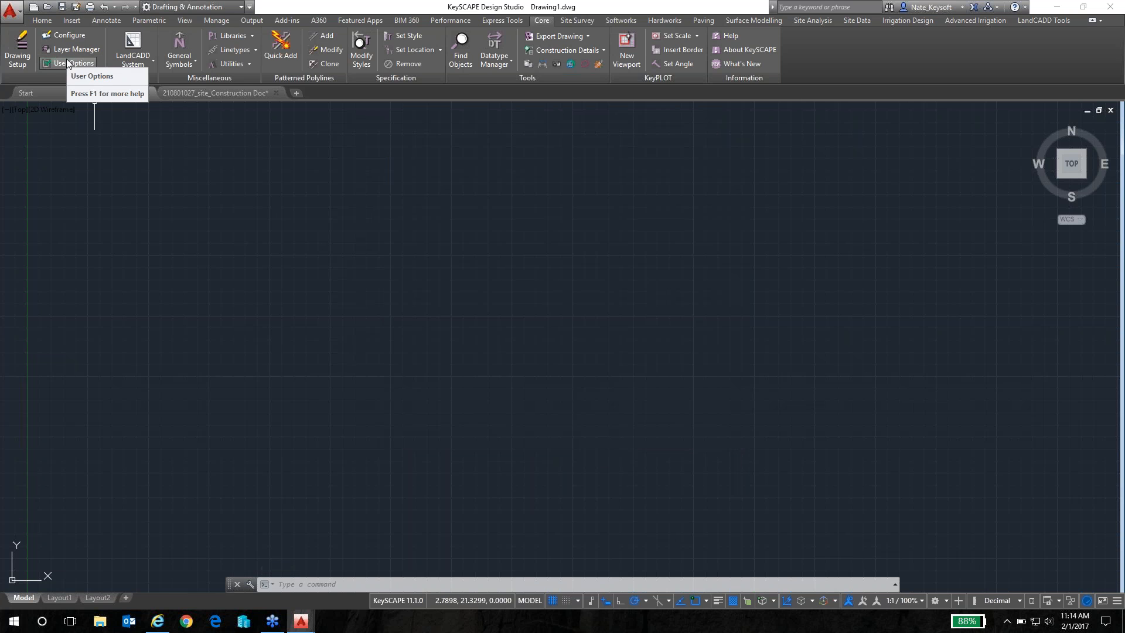
Step: Save the Drawing Setup defaults in the KeyCORE folder as Nationa CAD Standard.kdws
click(18, 59)
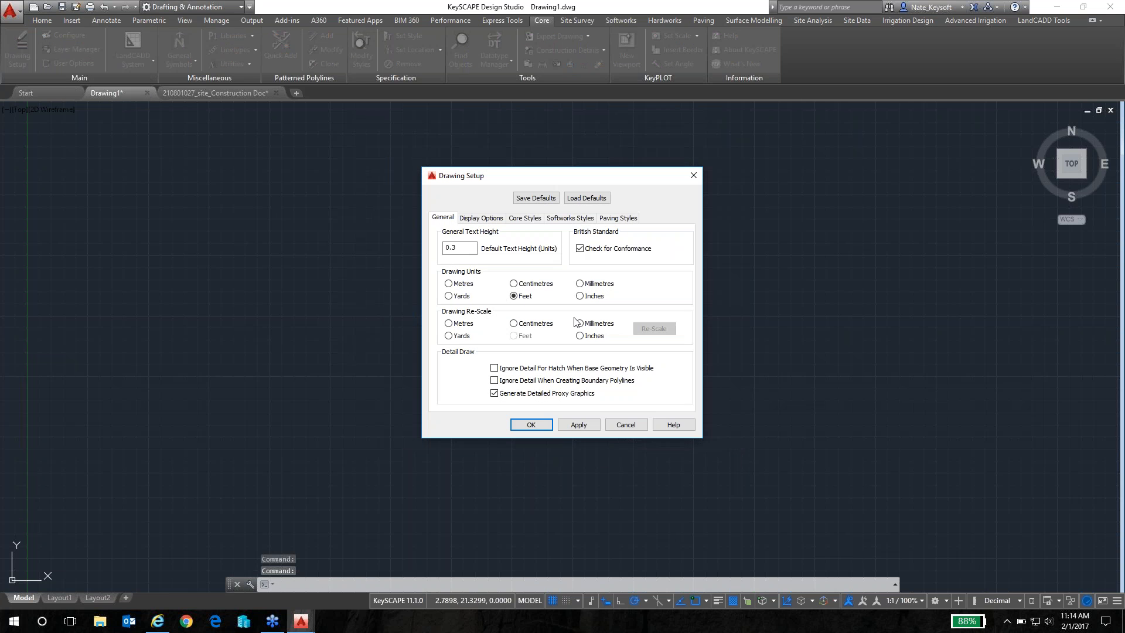
click(534, 198)
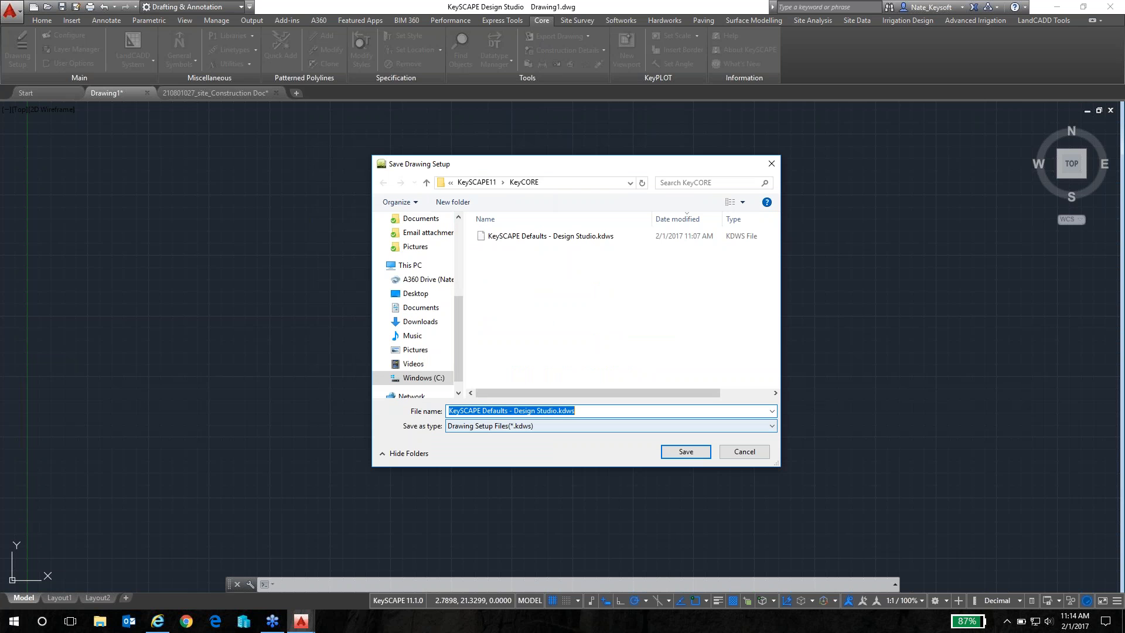
click(525, 237)
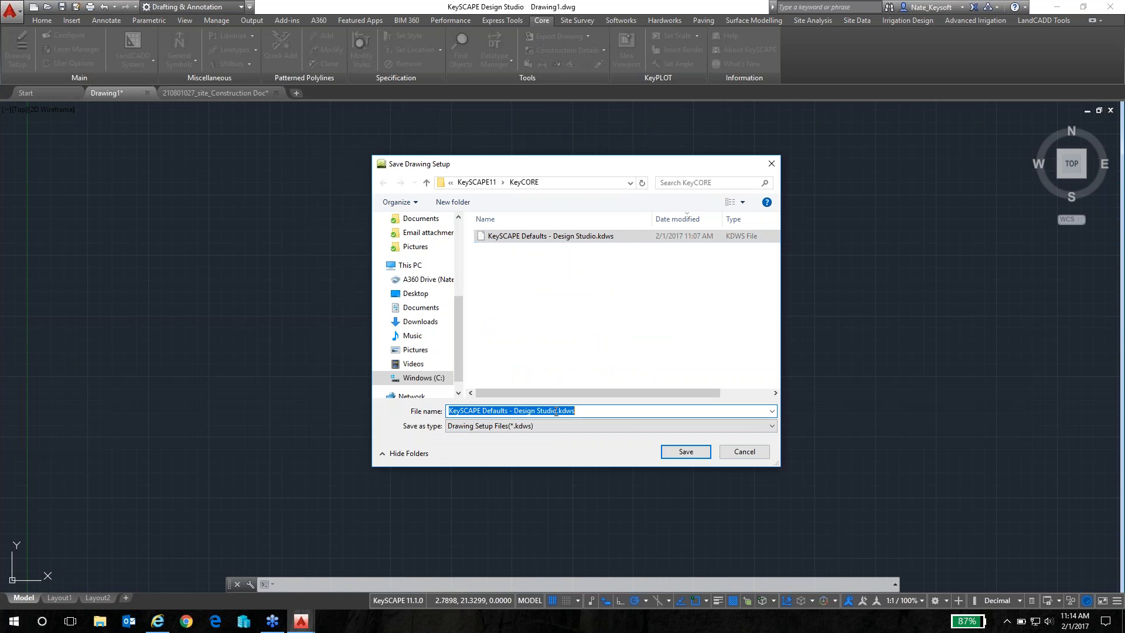
drag(558, 411, 403, 413)
text(nATION)
key(Caps_Lock)
key(BackSpace)
key(BackSpace)
key(BackSpace)
key(BackSpace)
key(BackSpace)
key(BackSpace)
text(Nationa CAD)
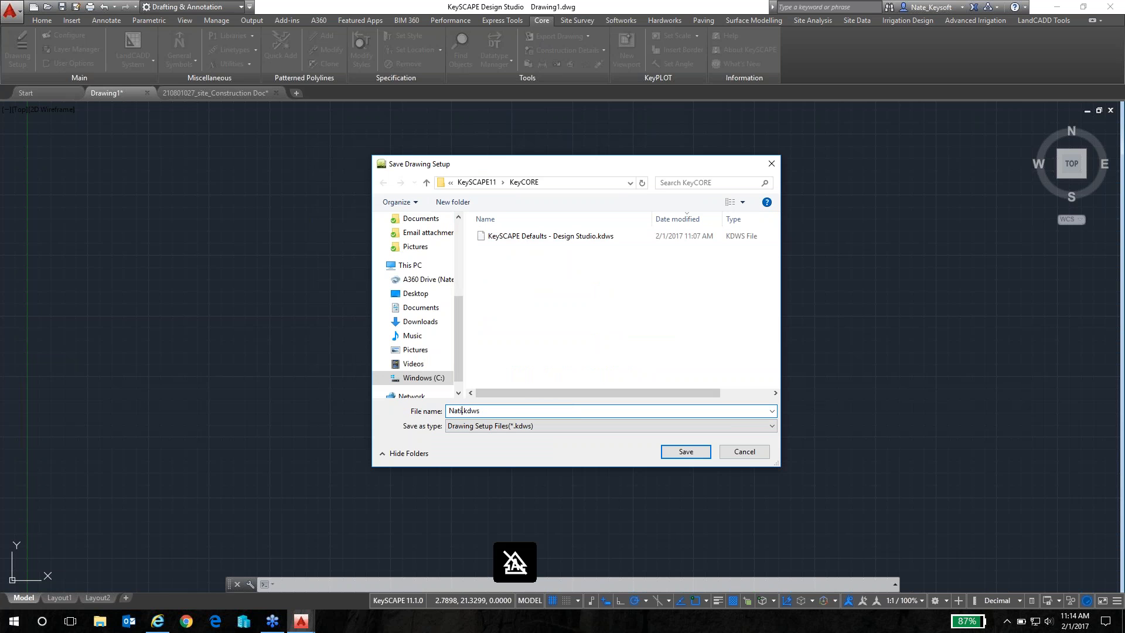
text( Stand)
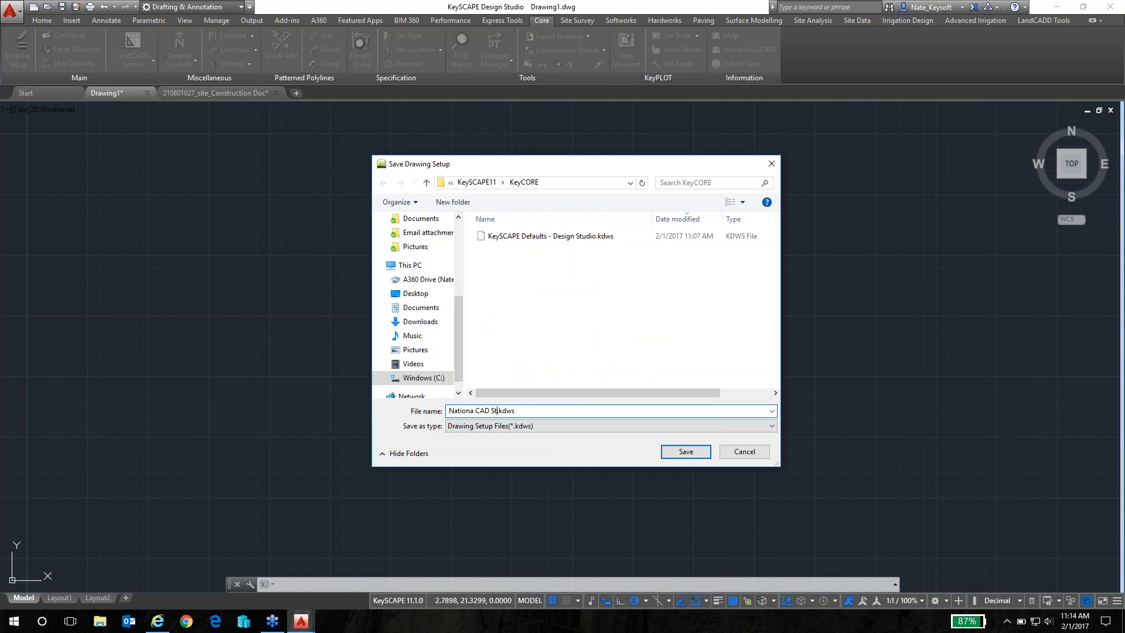
text(ard)
click(698, 455)
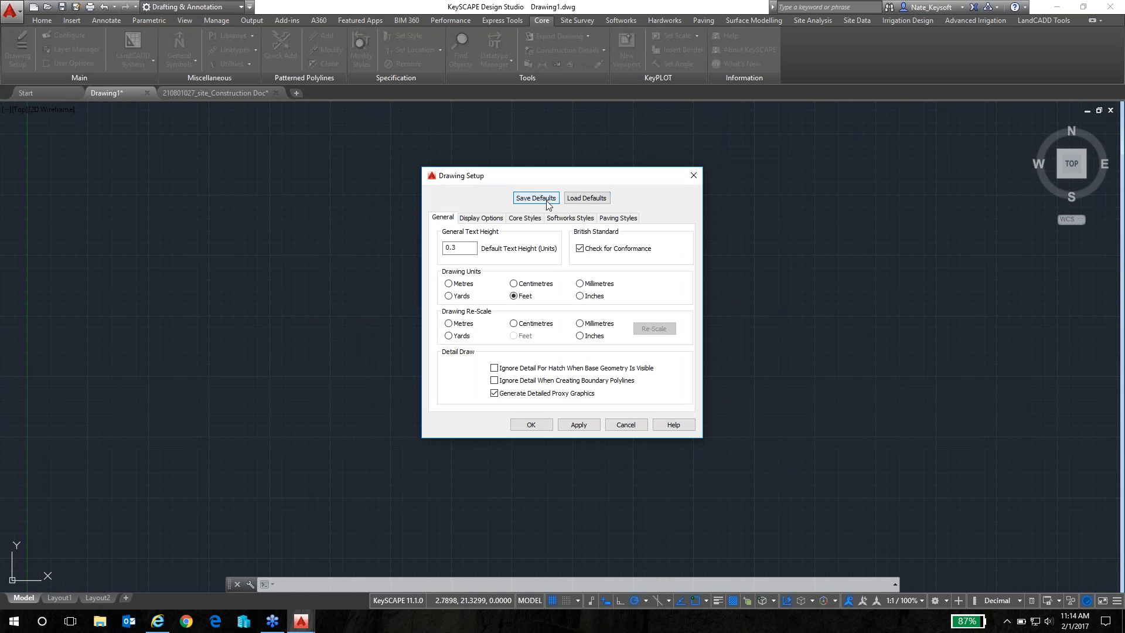
Step: Load Nationa CAD Standard.kdws as the drawing setup defaults and accept the Drawing Setup
click(584, 200)
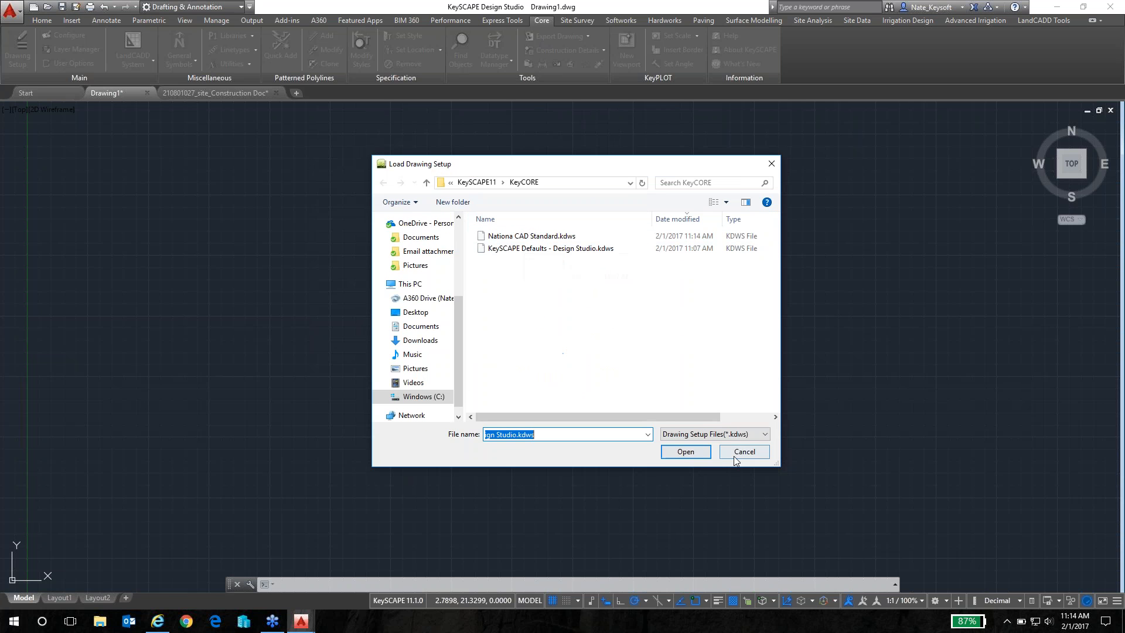
click(572, 236)
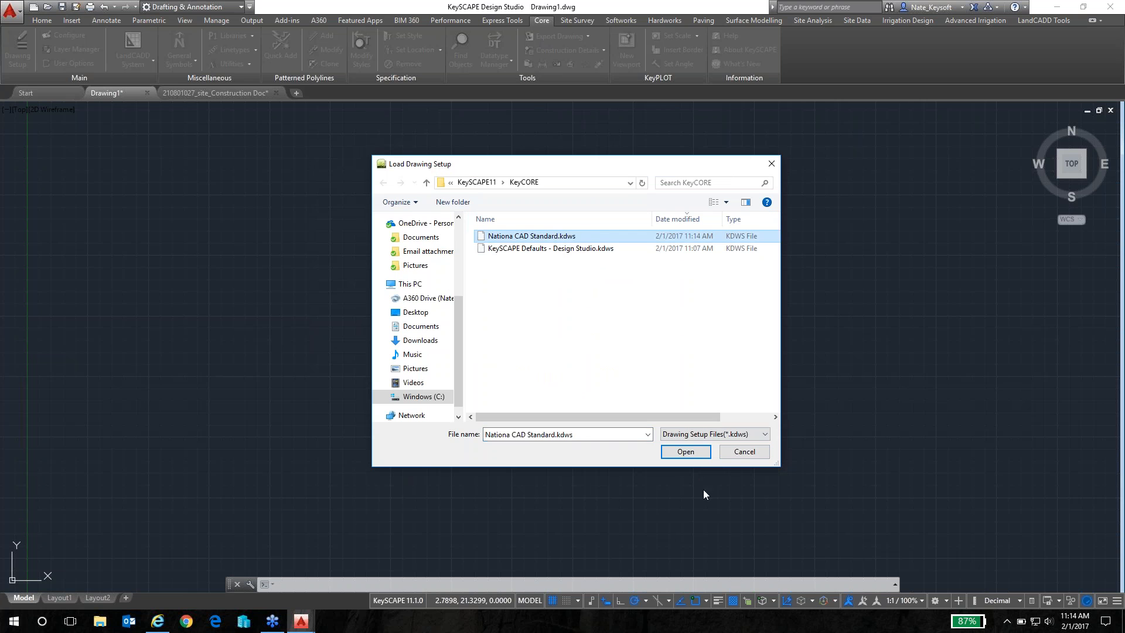
key(Return)
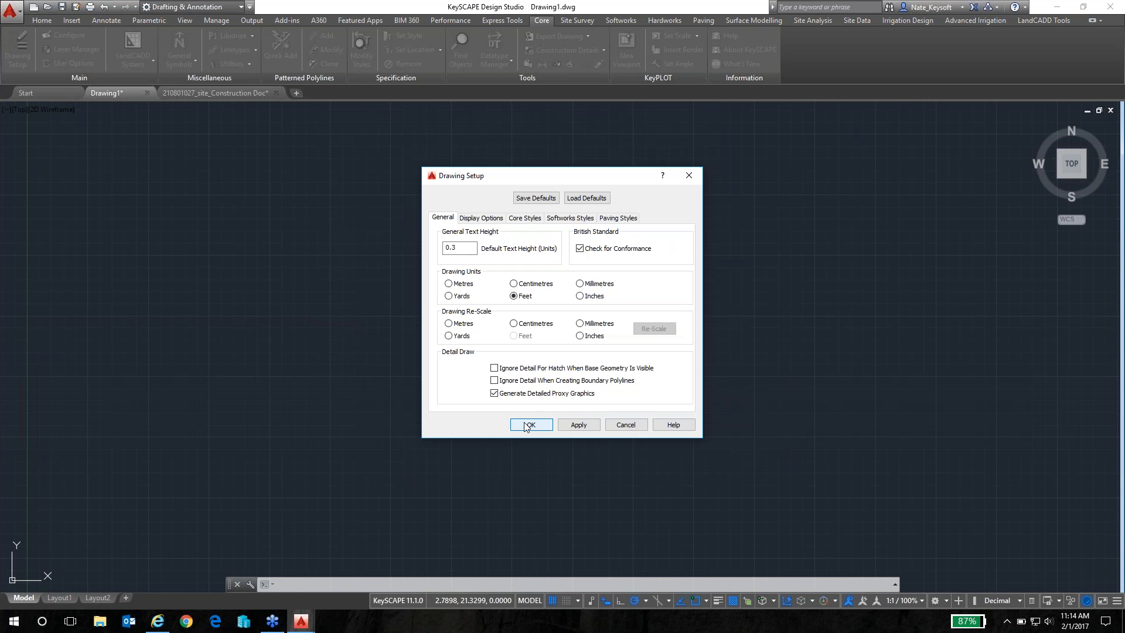
click(530, 425)
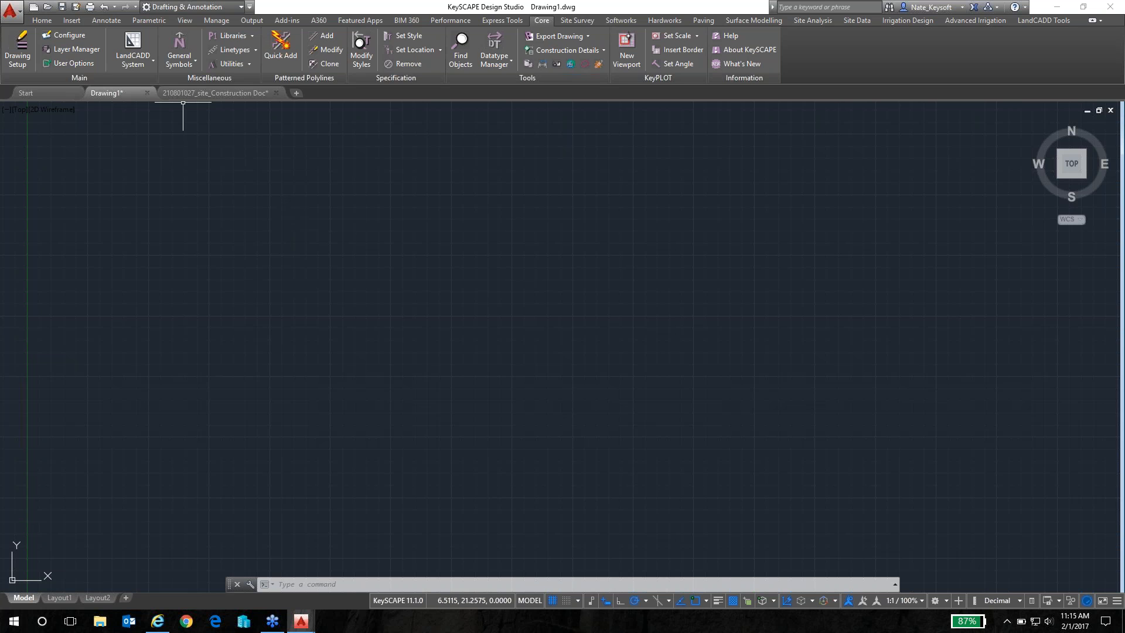
Step: Examine the LandCADD input and output units for the Angular category without changing them
click(140, 64)
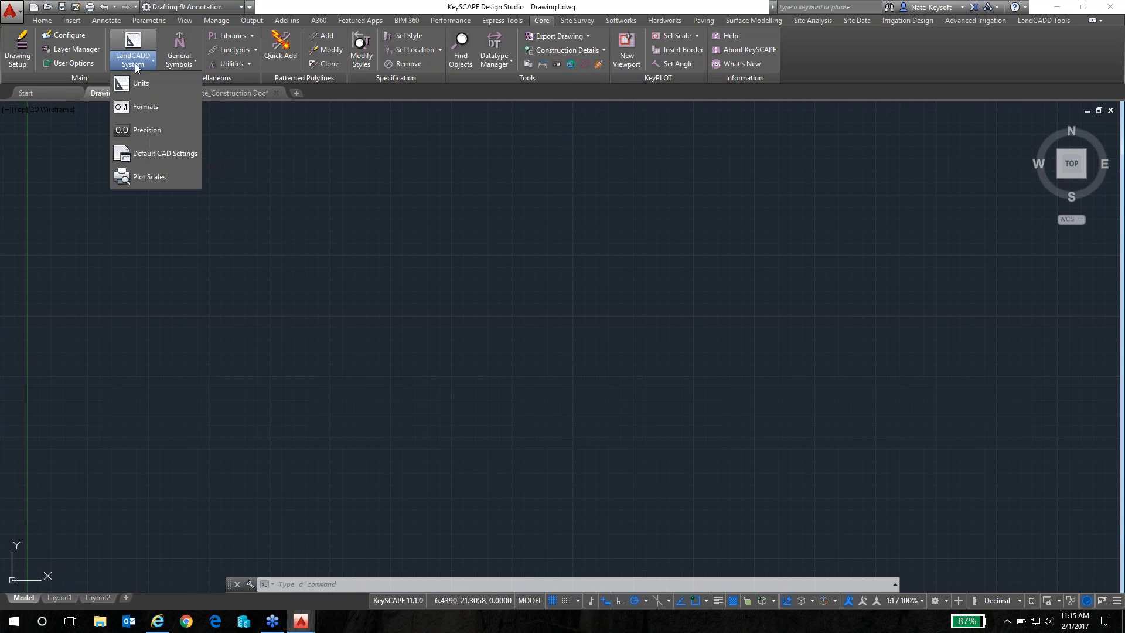
click(132, 44)
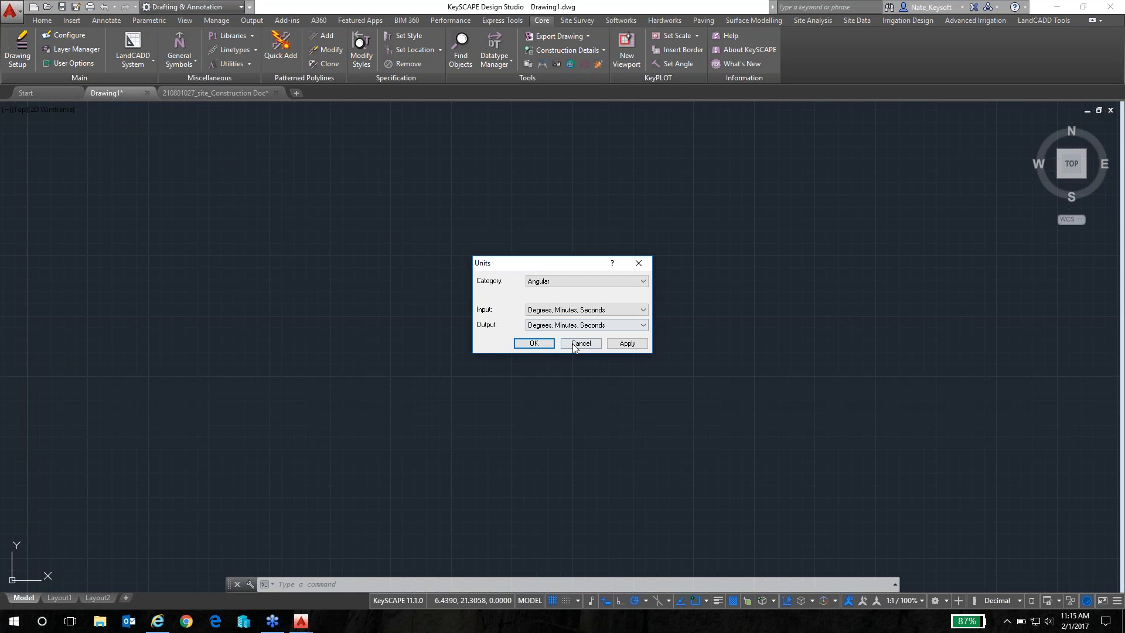
click(579, 343)
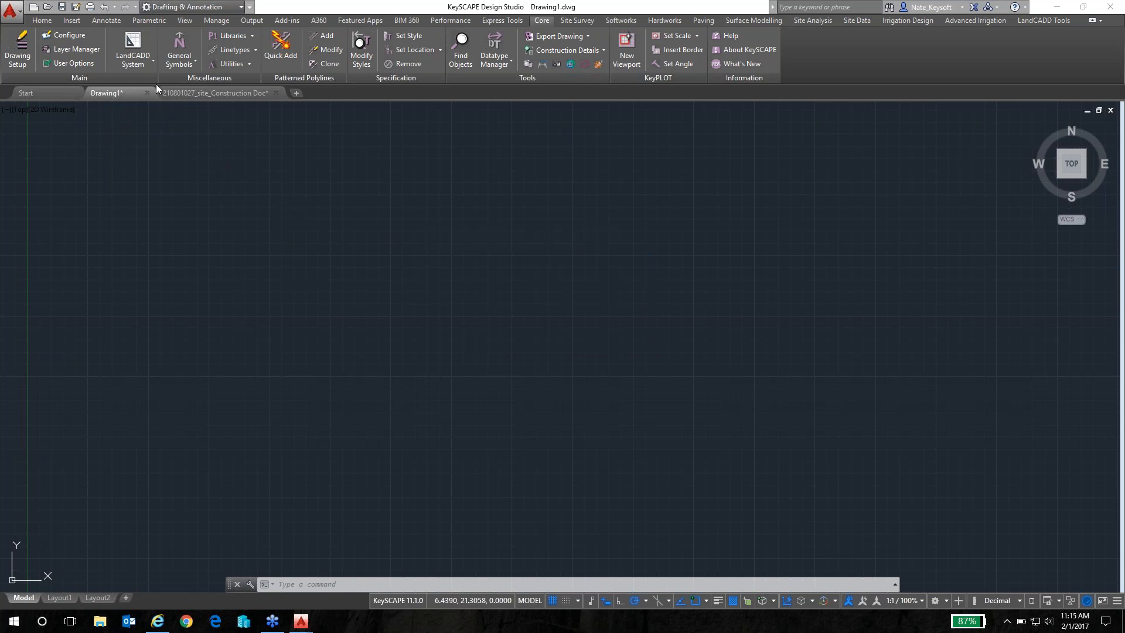
Step: Set the LandCADD horizontal plot scale to 1 inch = 20 feet
click(141, 63)
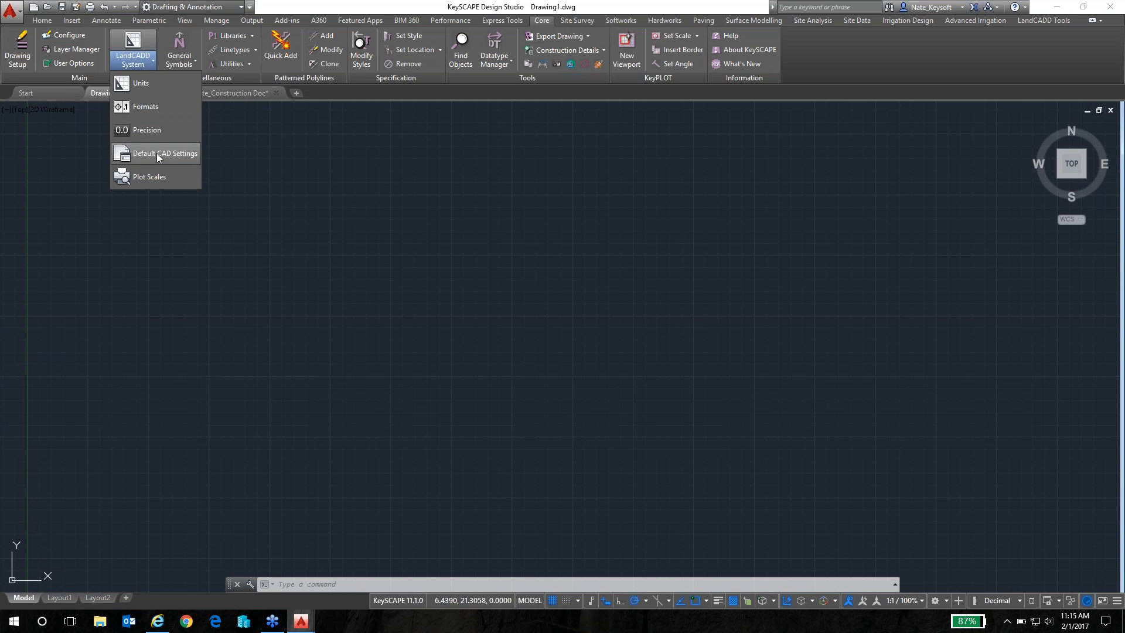
click(146, 176)
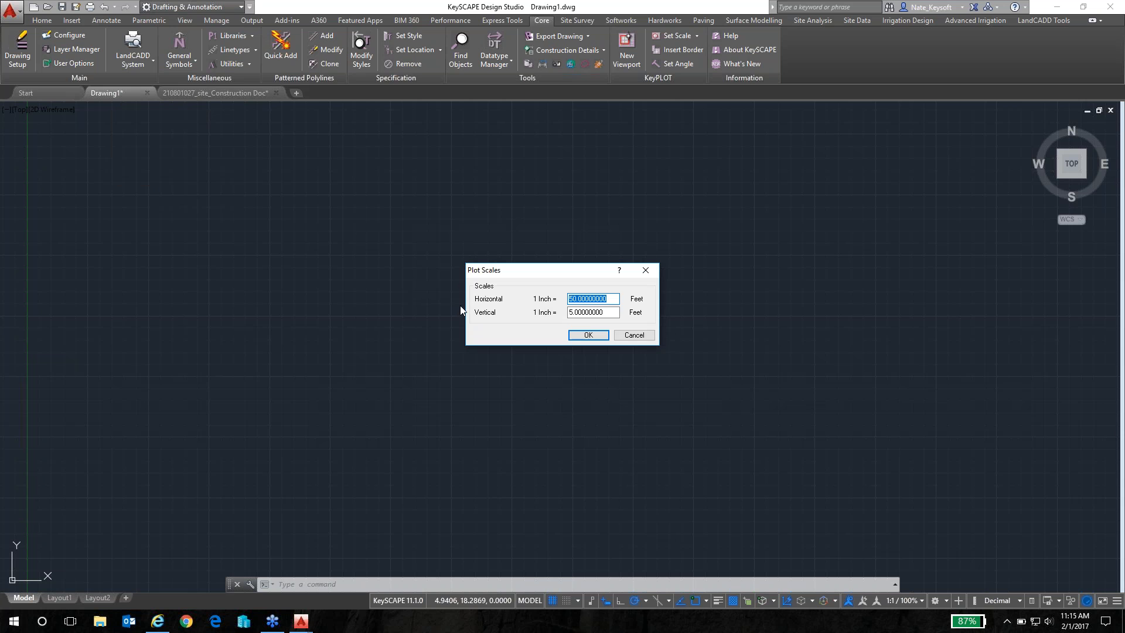
text(20)
key(Tab)
click(588, 336)
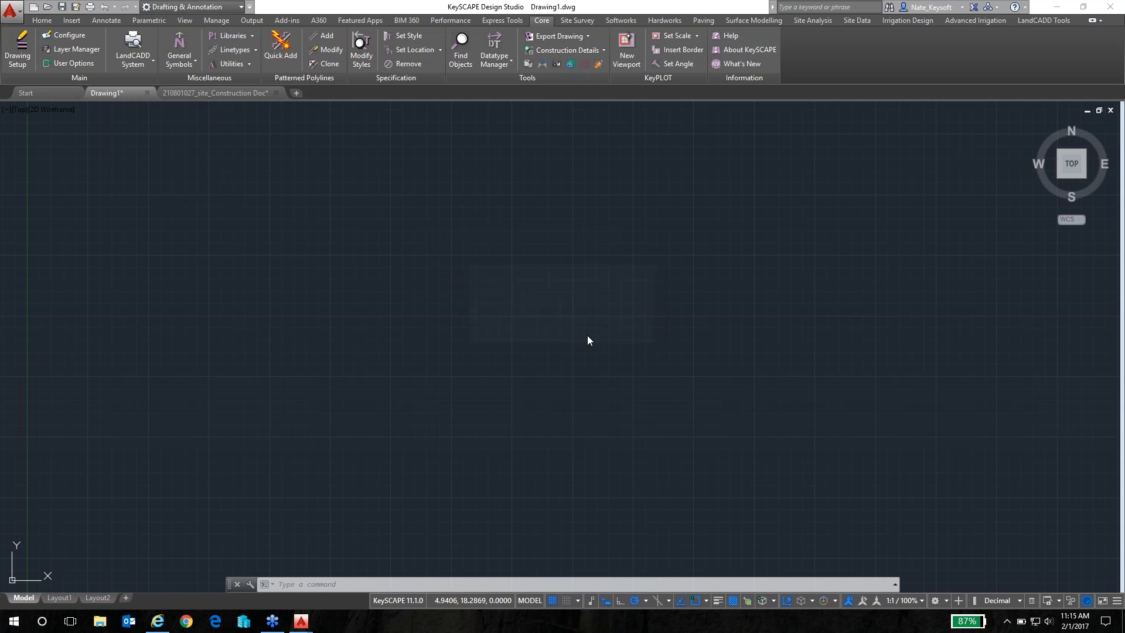
click(137, 62)
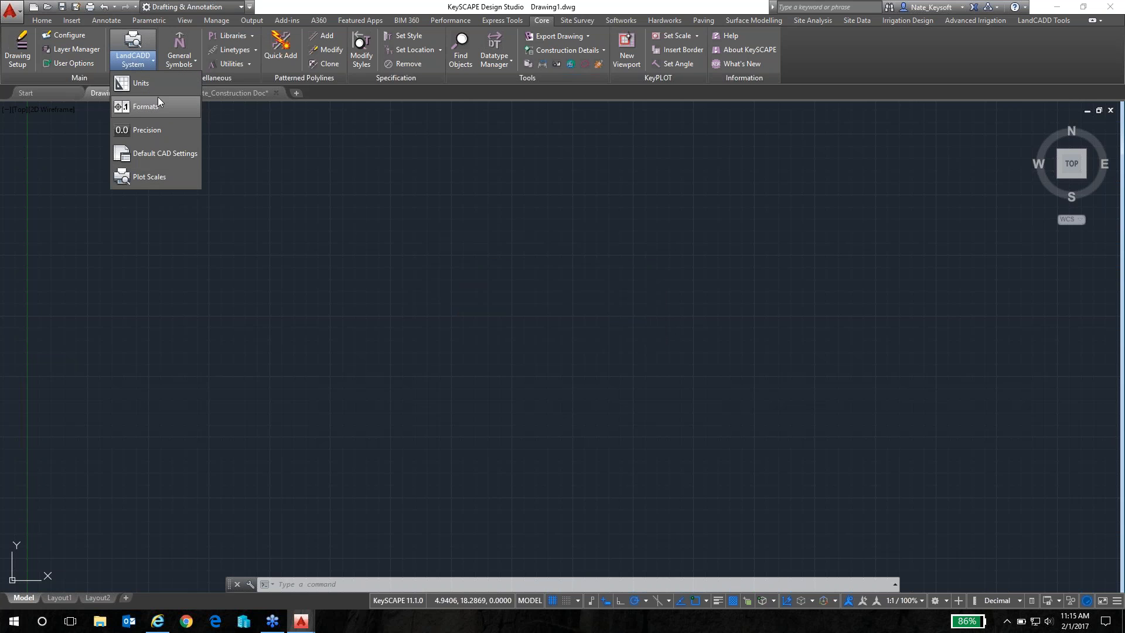
click(755, 21)
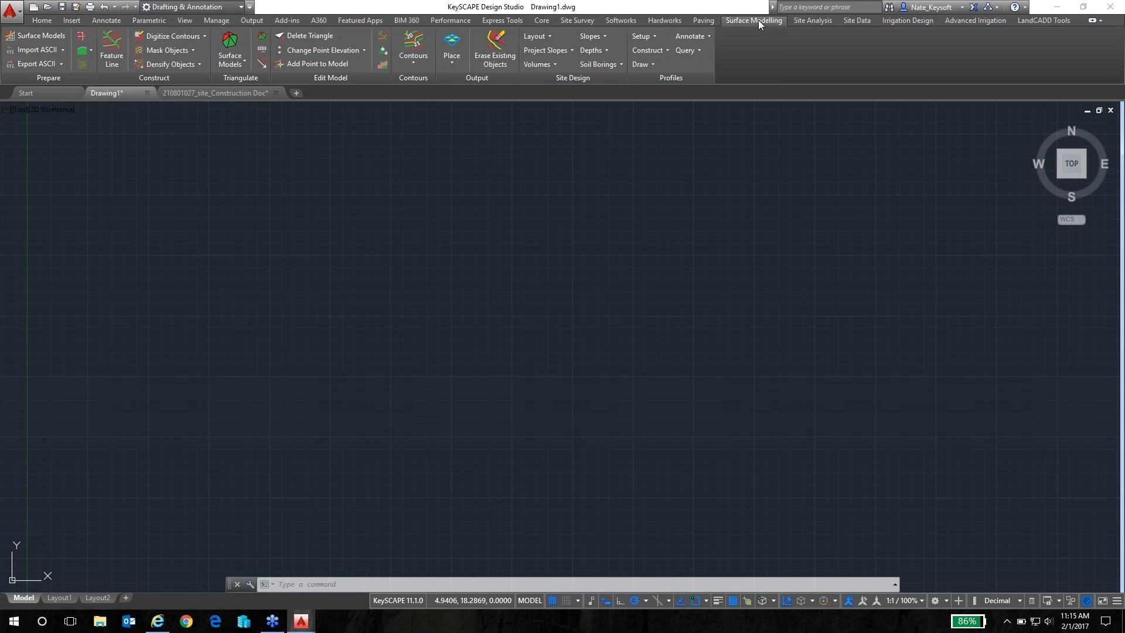
click(824, 20)
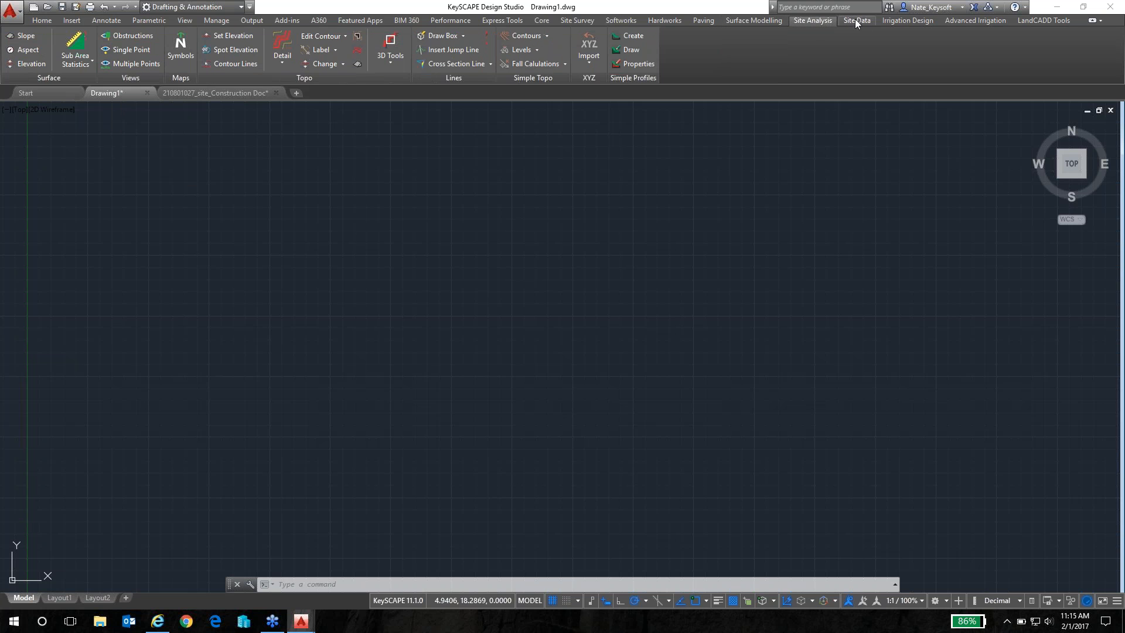
click(901, 20)
click(945, 20)
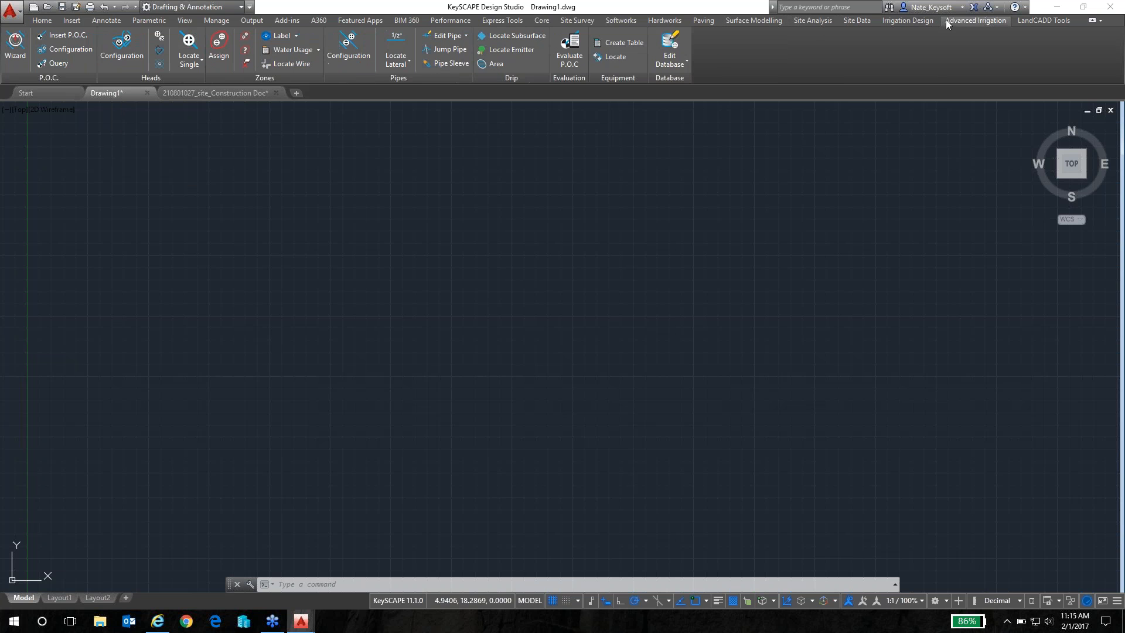
click(543, 21)
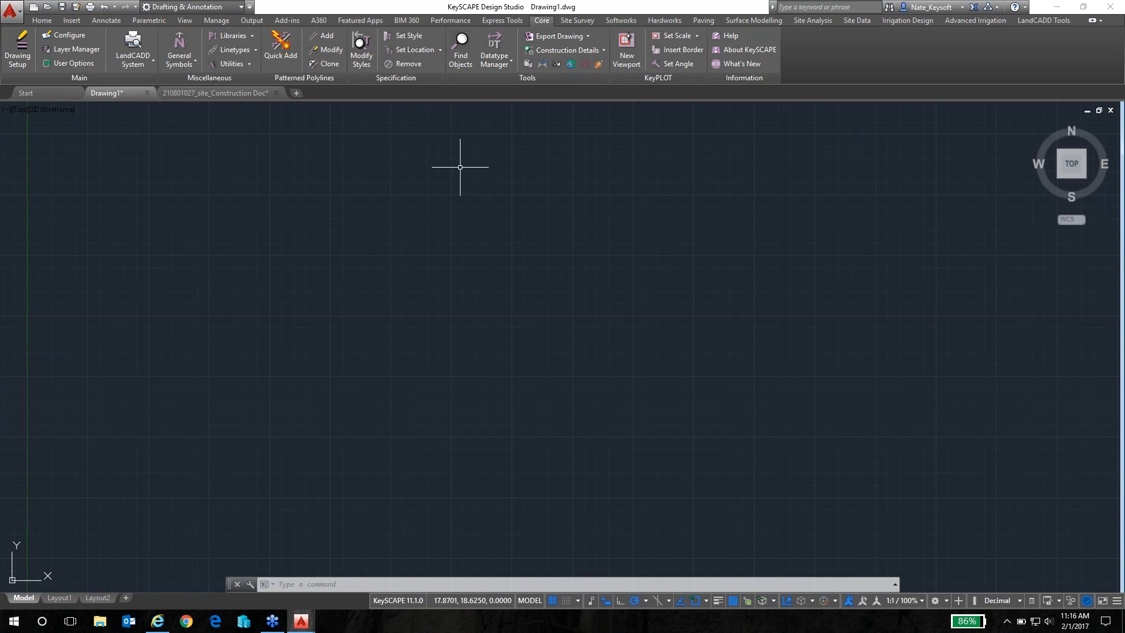
Step: Start adding a Softworks specimen as a new manual insertion with a spread of 15 ft and a height of 25 ft
click(617, 21)
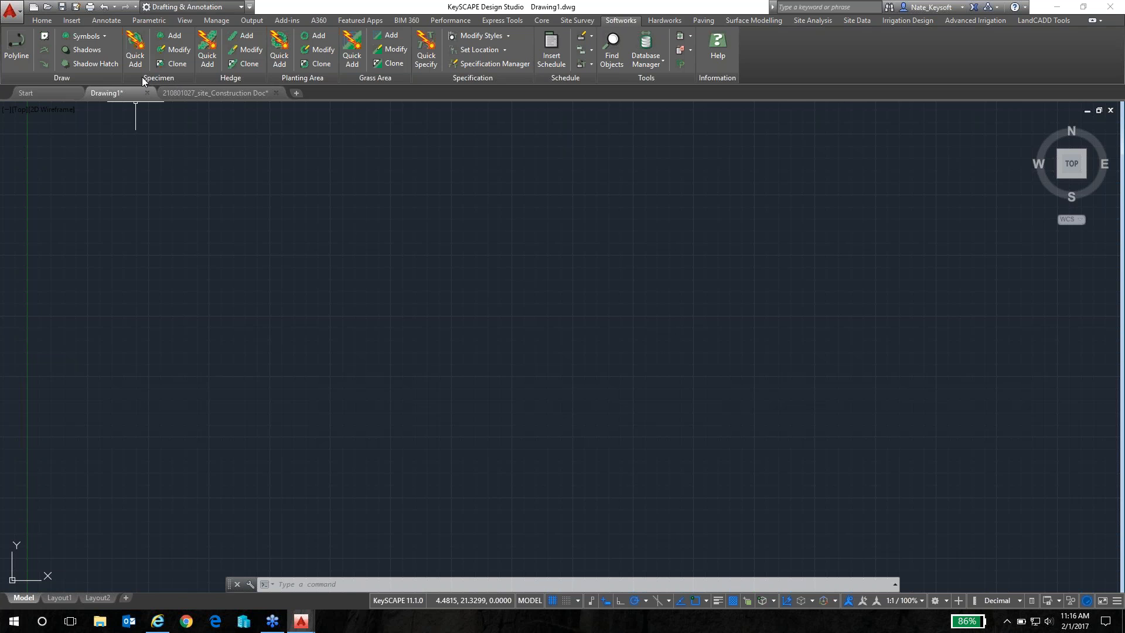
click(175, 36)
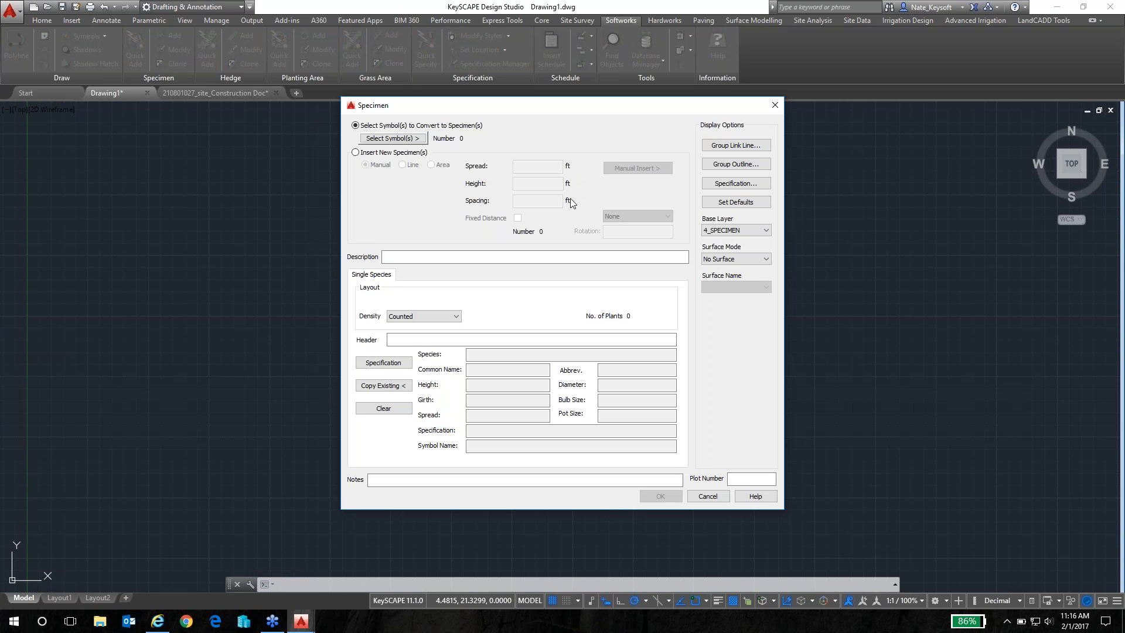
click(355, 153)
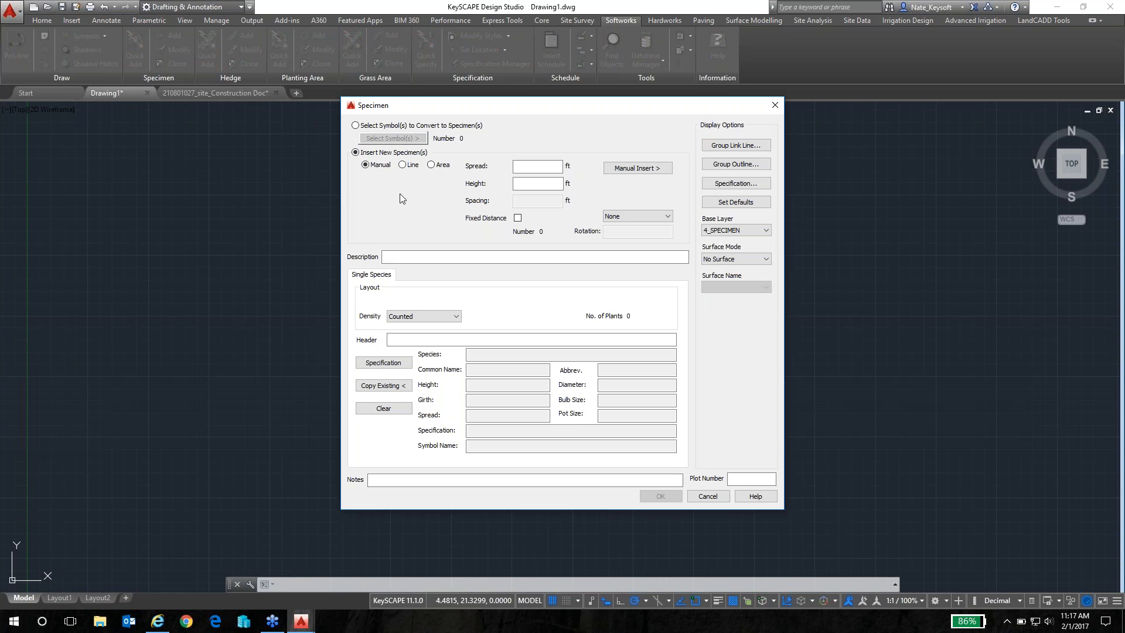
click(526, 168)
text(15)
click(547, 183)
text(25)
Step: Insert three specimens as circles in a rising row near the origin, accept the group, and exit without placing a specification label
click(641, 167)
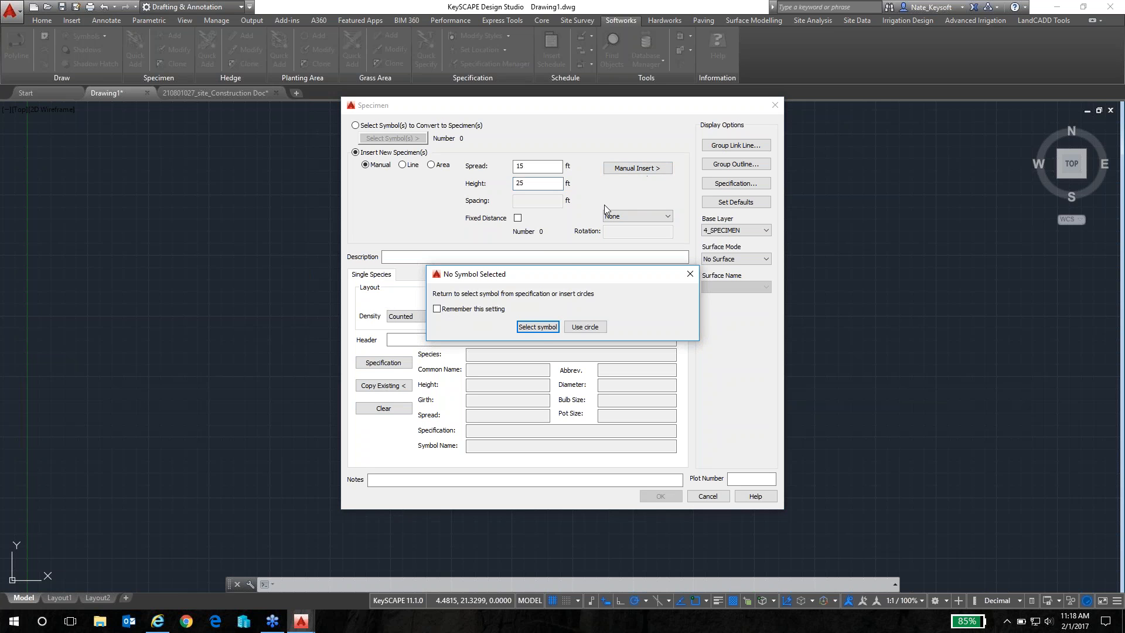
click(586, 327)
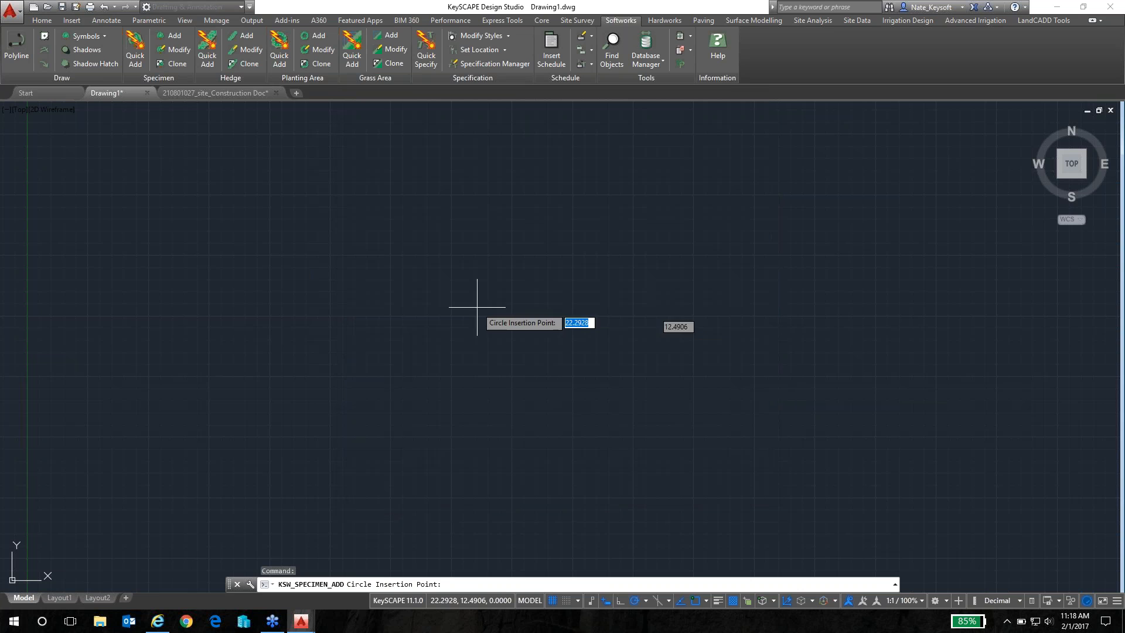
scroll(382, 348, down, 4)
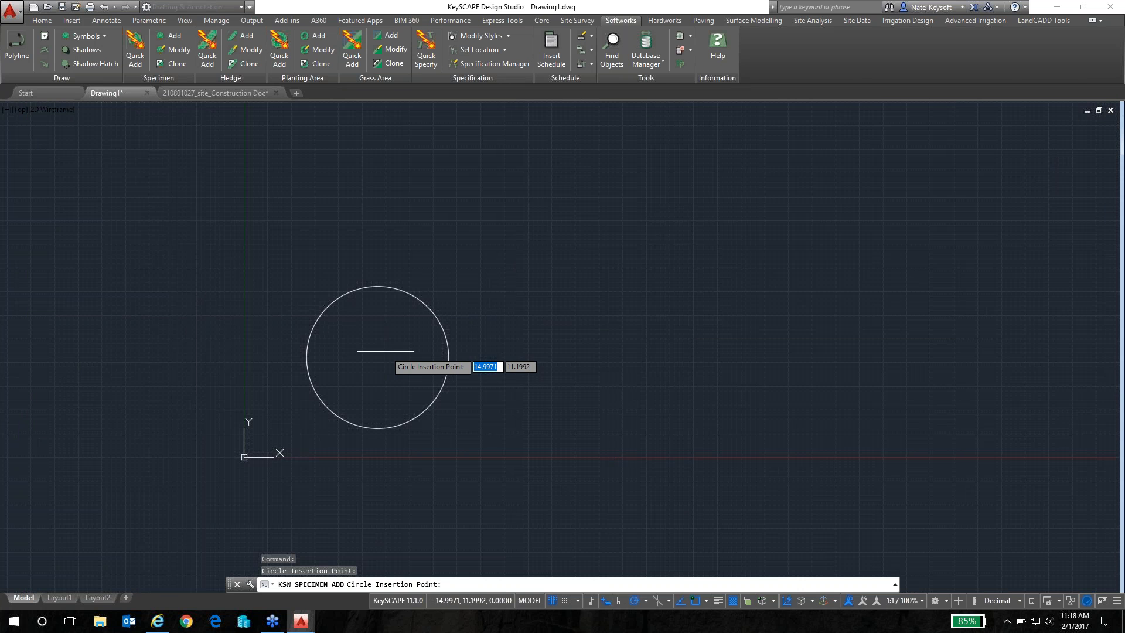
click(485, 269)
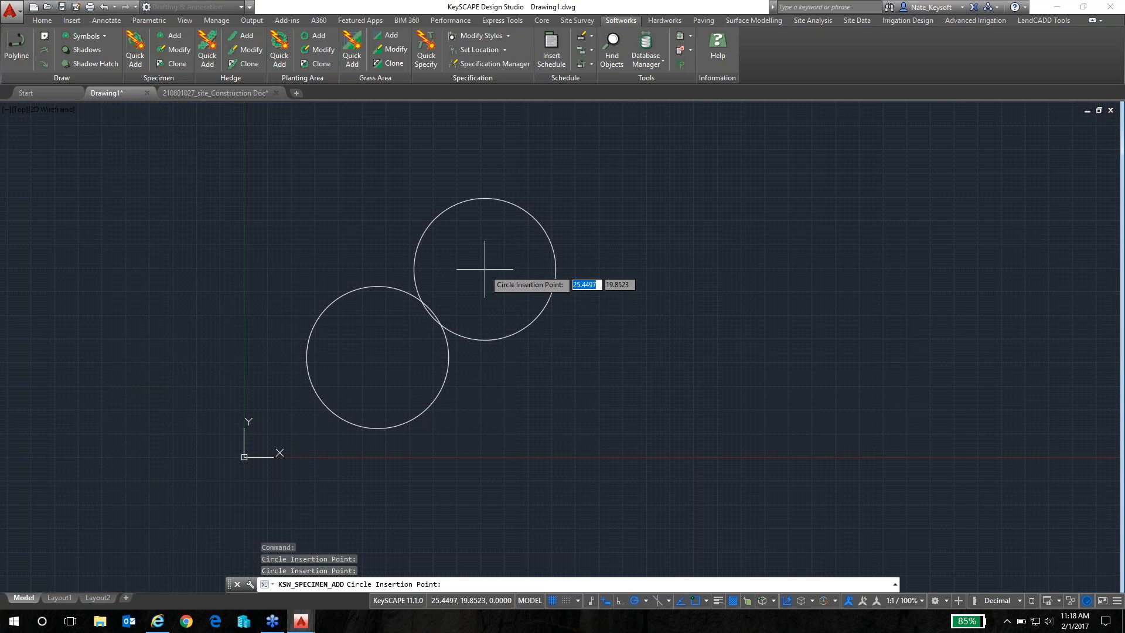
click(643, 234)
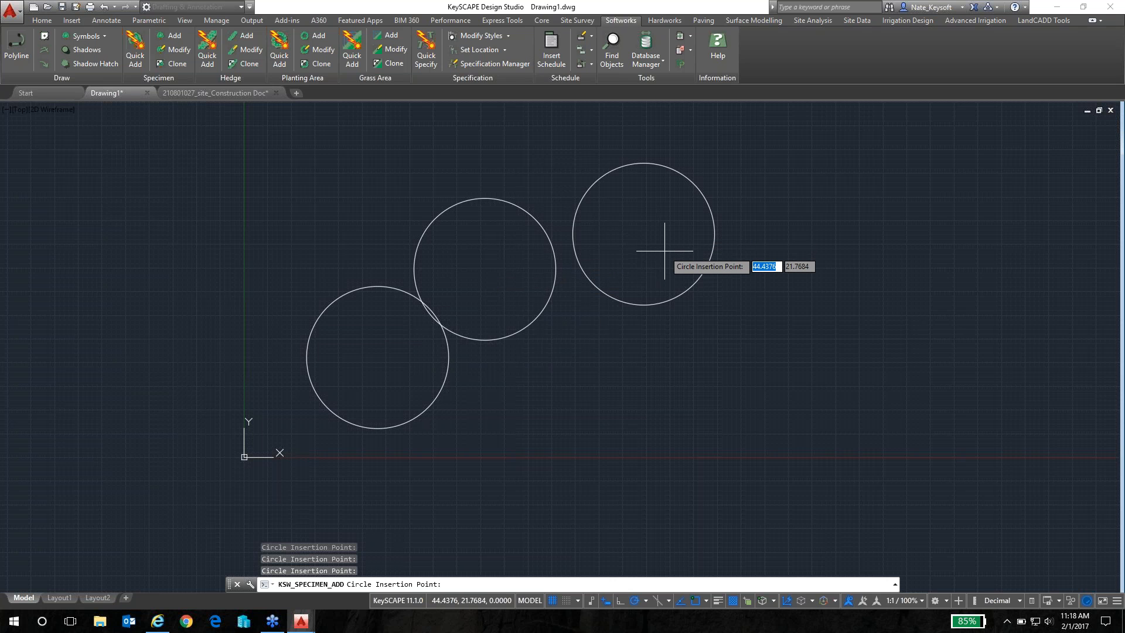
key(Return)
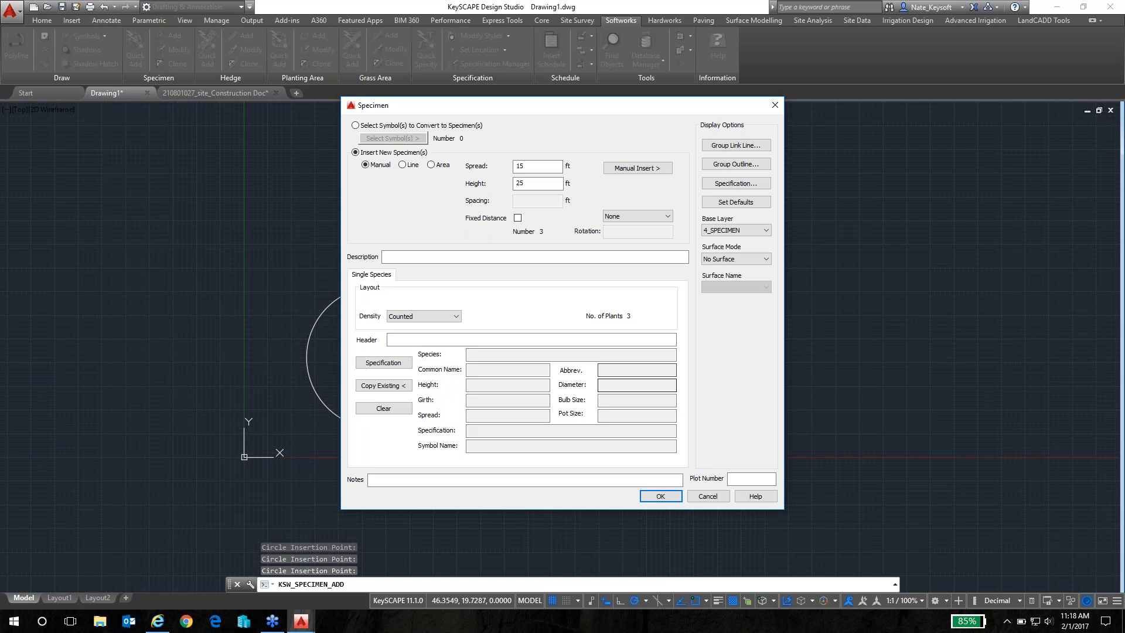
click(658, 498)
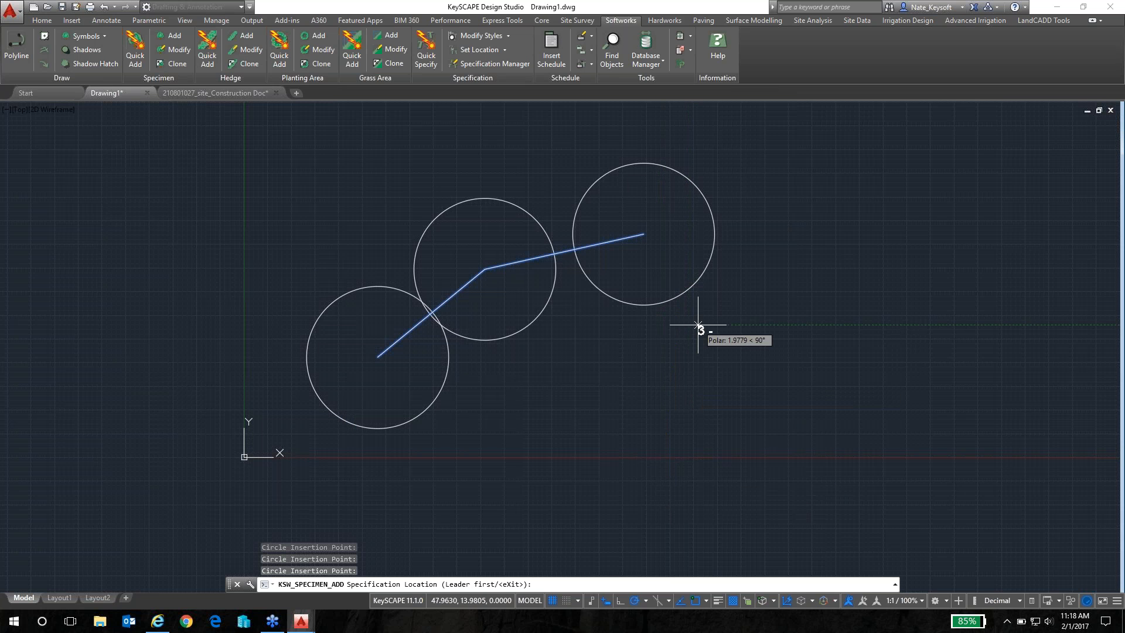
middle_drag(698, 325, 529, 324)
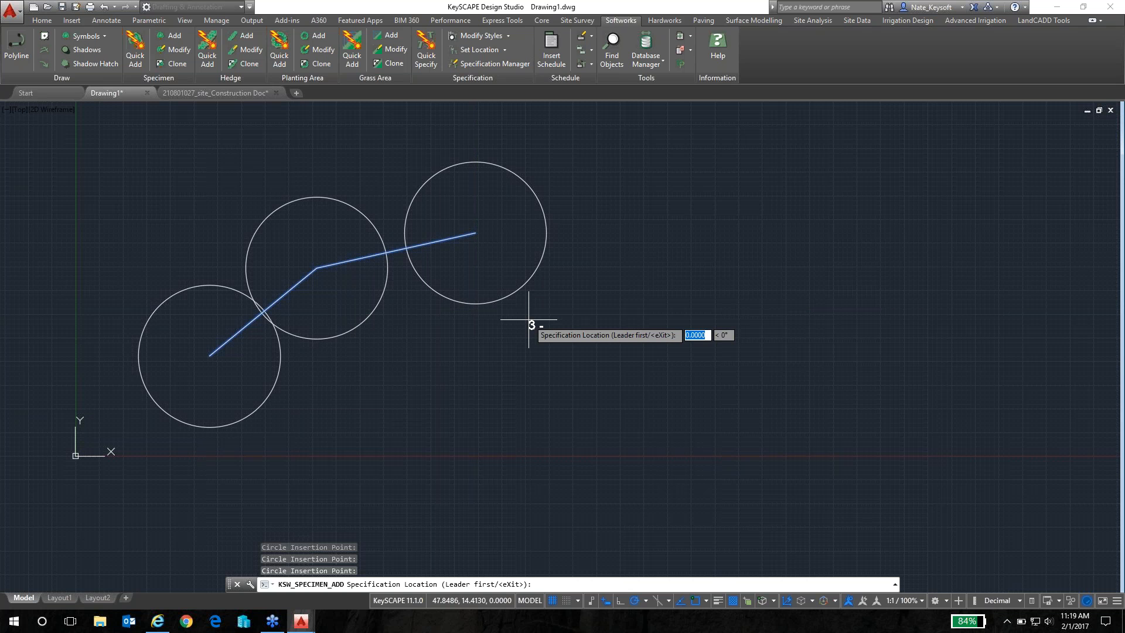
key(Return)
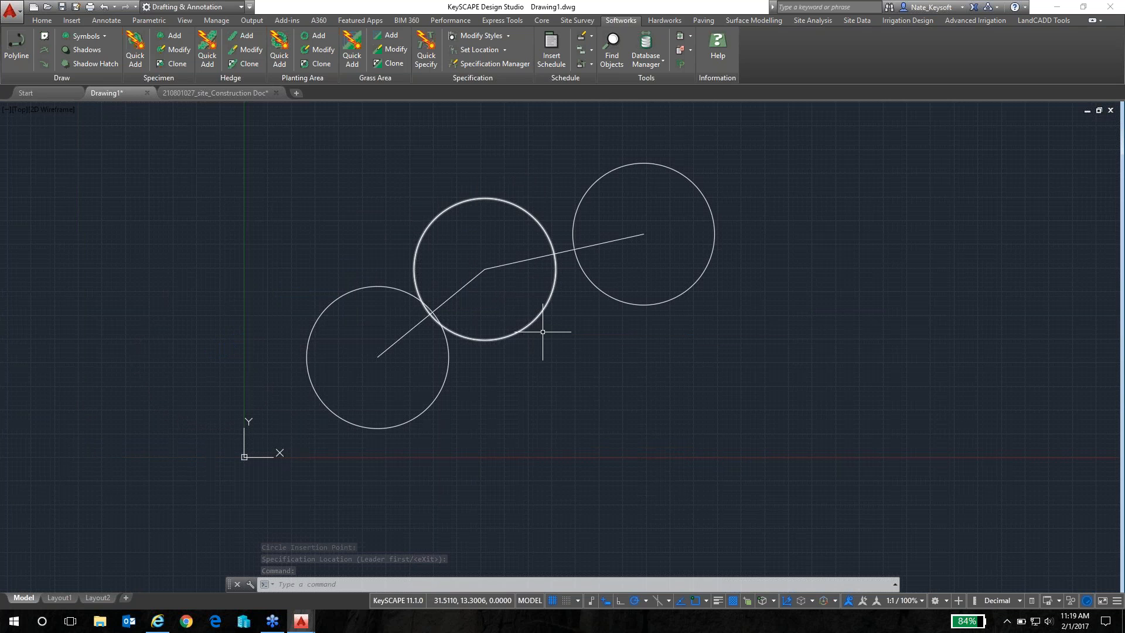
click(537, 326)
click(514, 317)
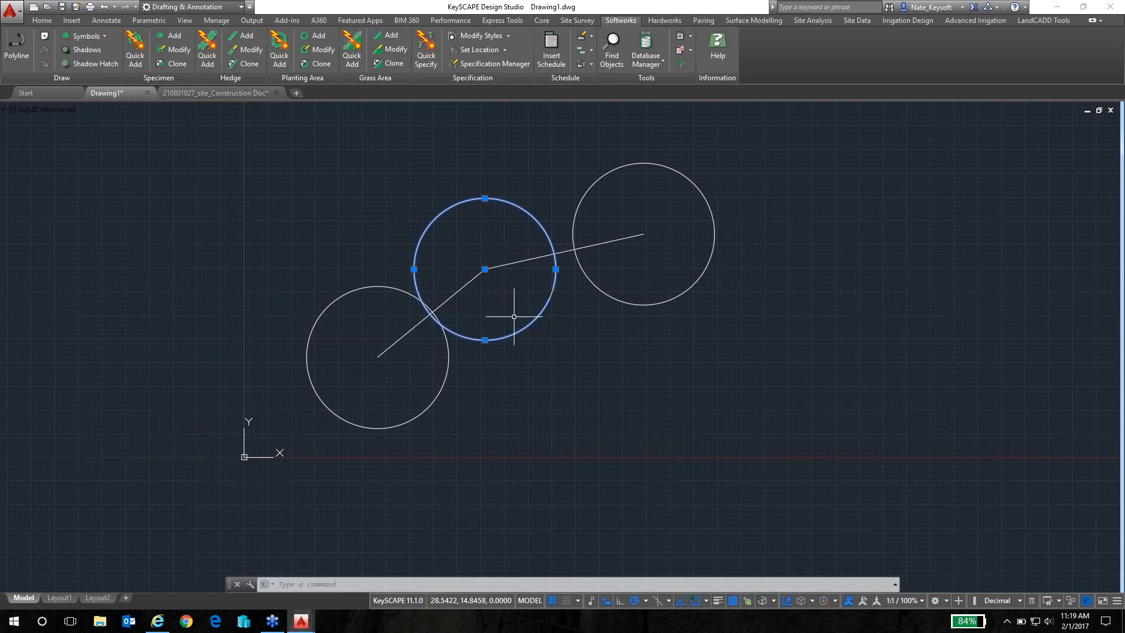
click(485, 265)
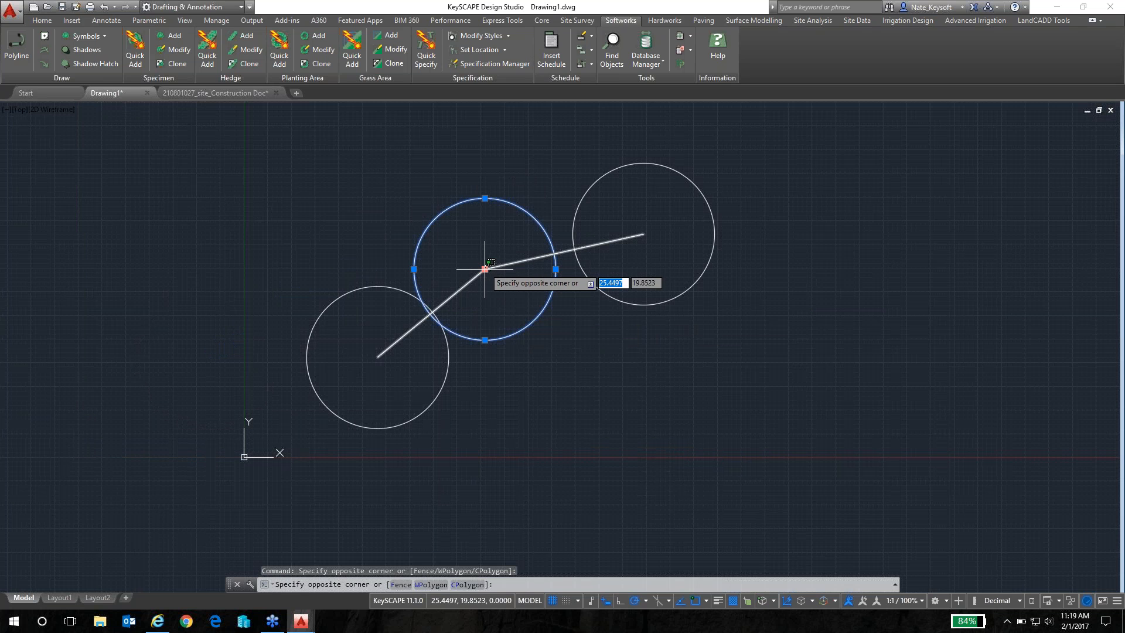
key(Escape)
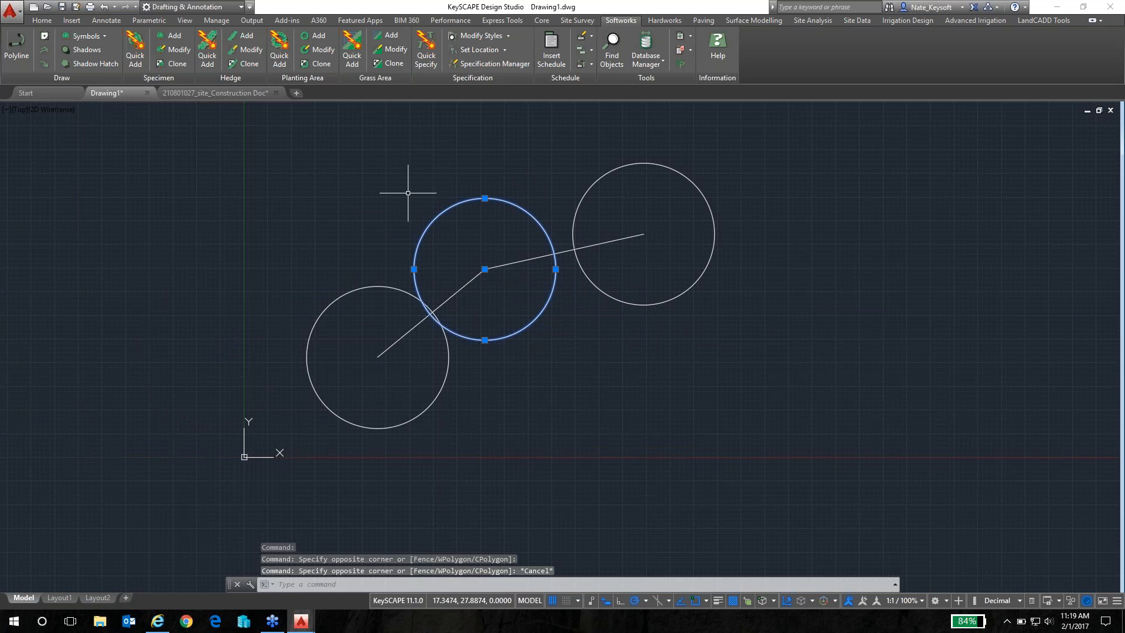
key(Escape)
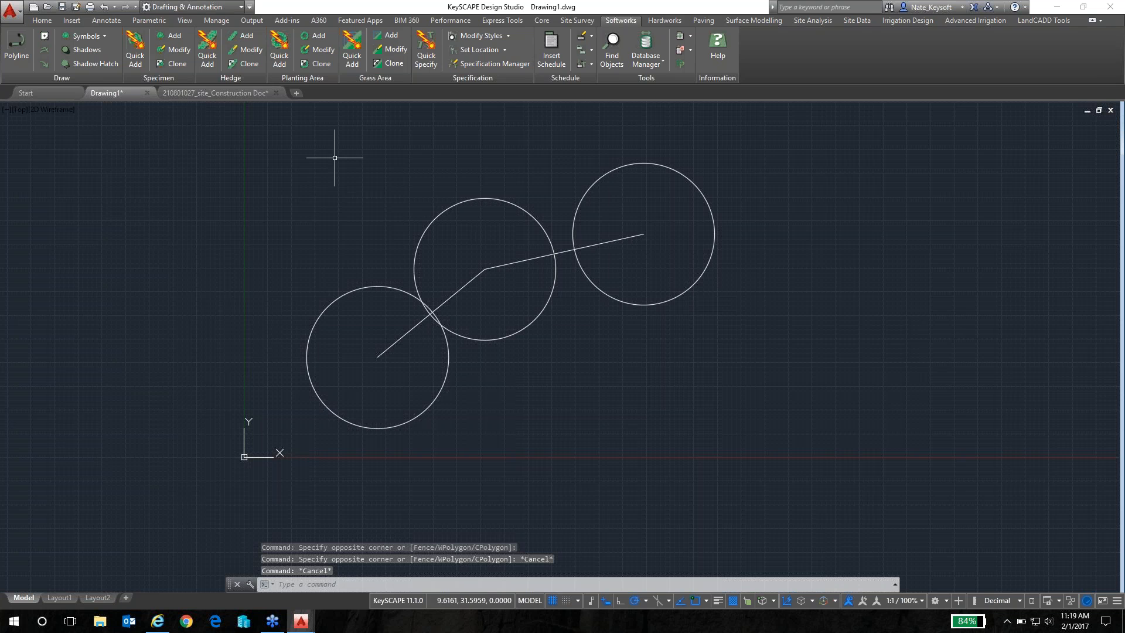
Step: Turn the 4_SPECIMEN layer off and back on to check which objects it holds
click(33, 22)
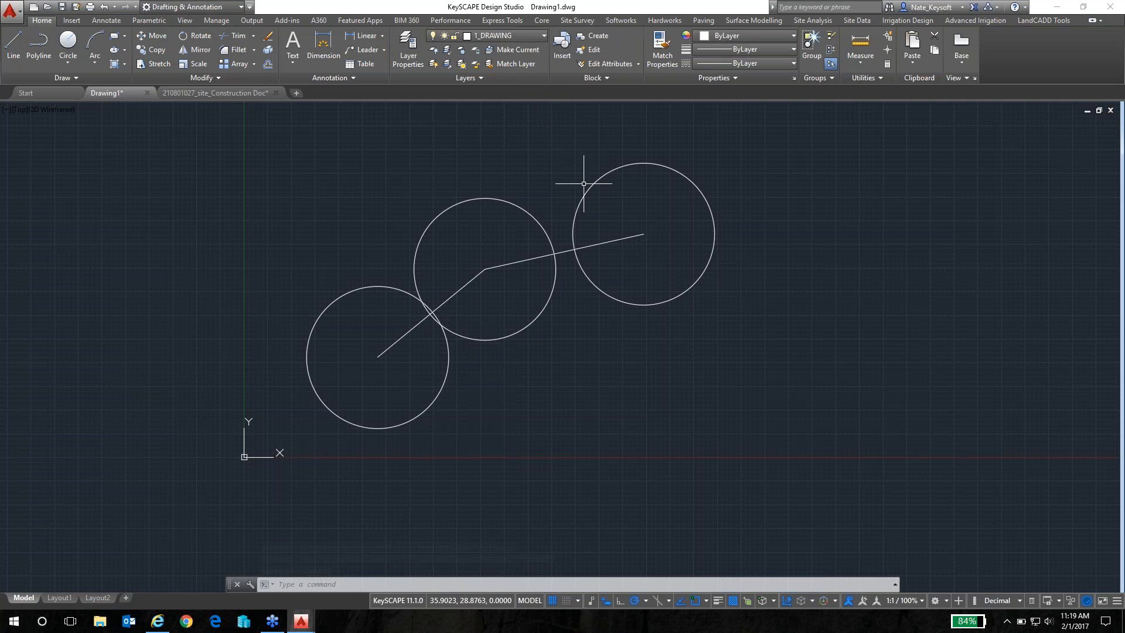
click(519, 34)
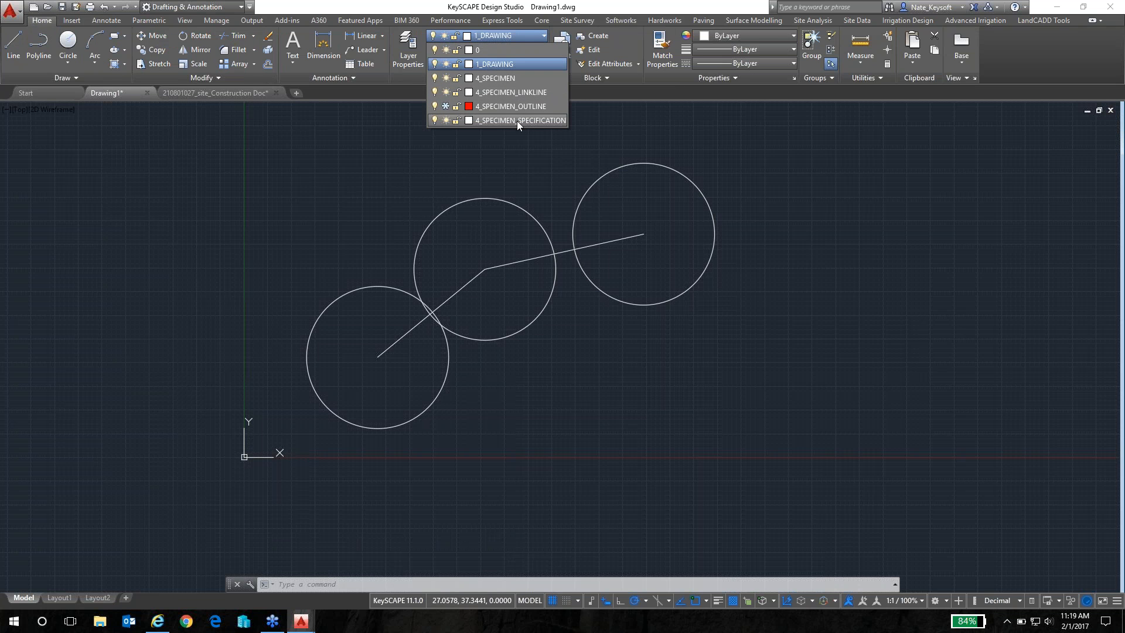
click(434, 78)
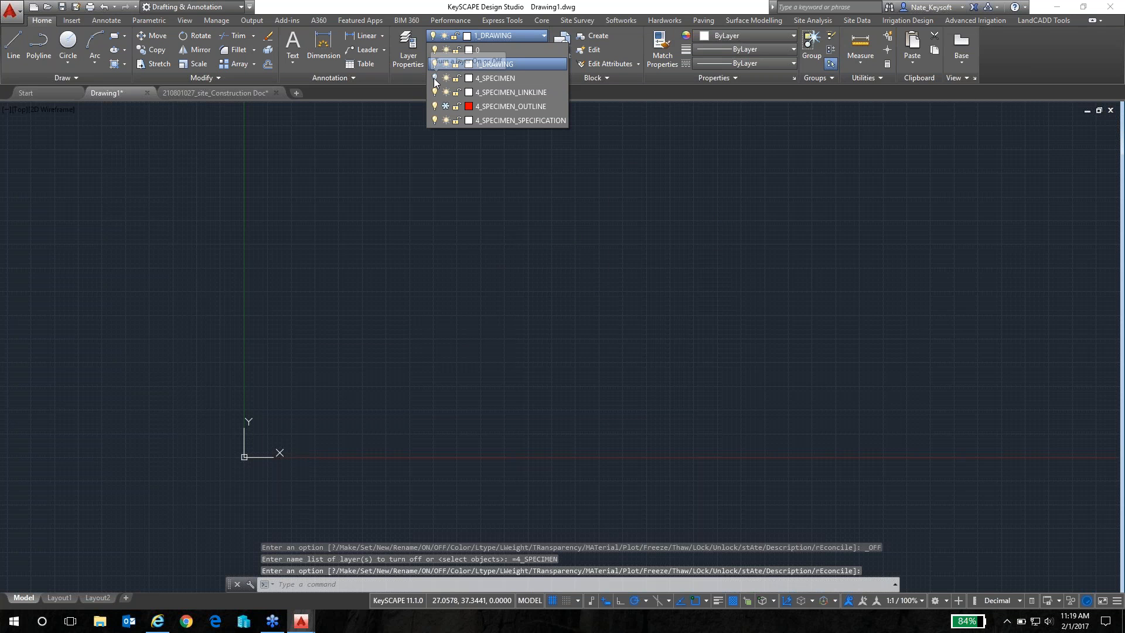
click(434, 78)
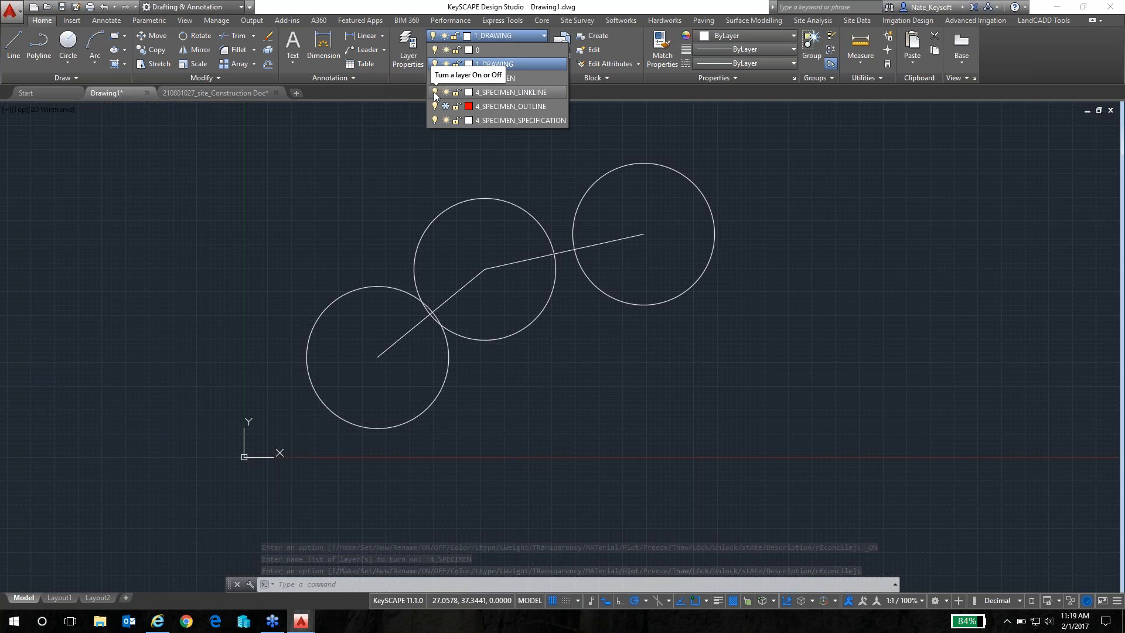
Step: Switch the 4_SPECIMEN_LINKLINE layer off and on, and freeze and thaw it, to check how the link line responds
click(434, 91)
click(433, 92)
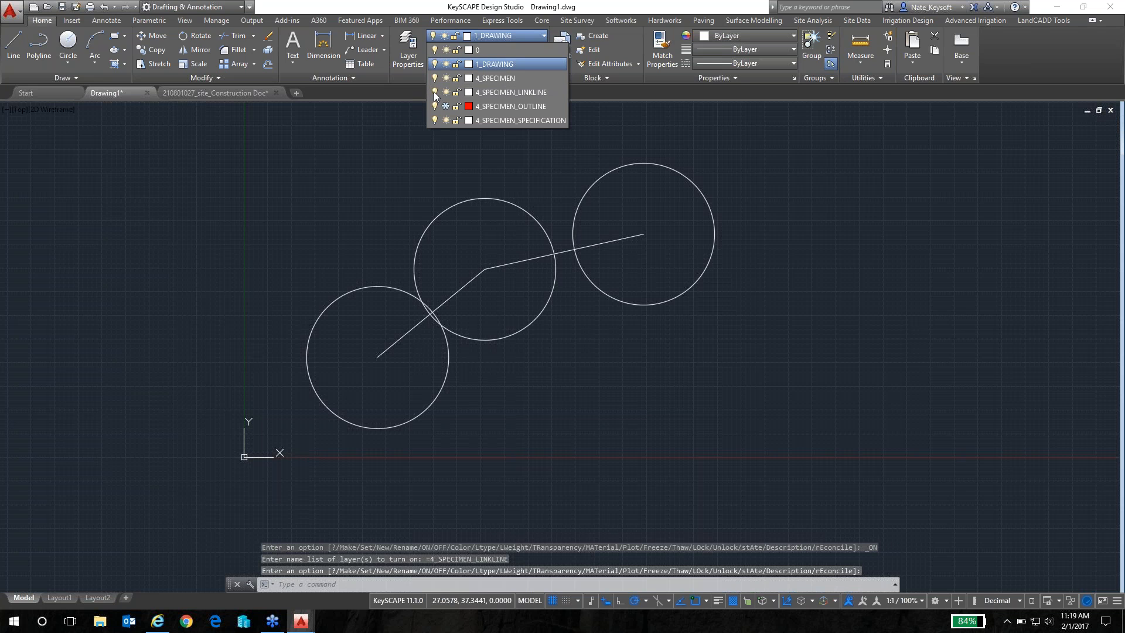
click(434, 92)
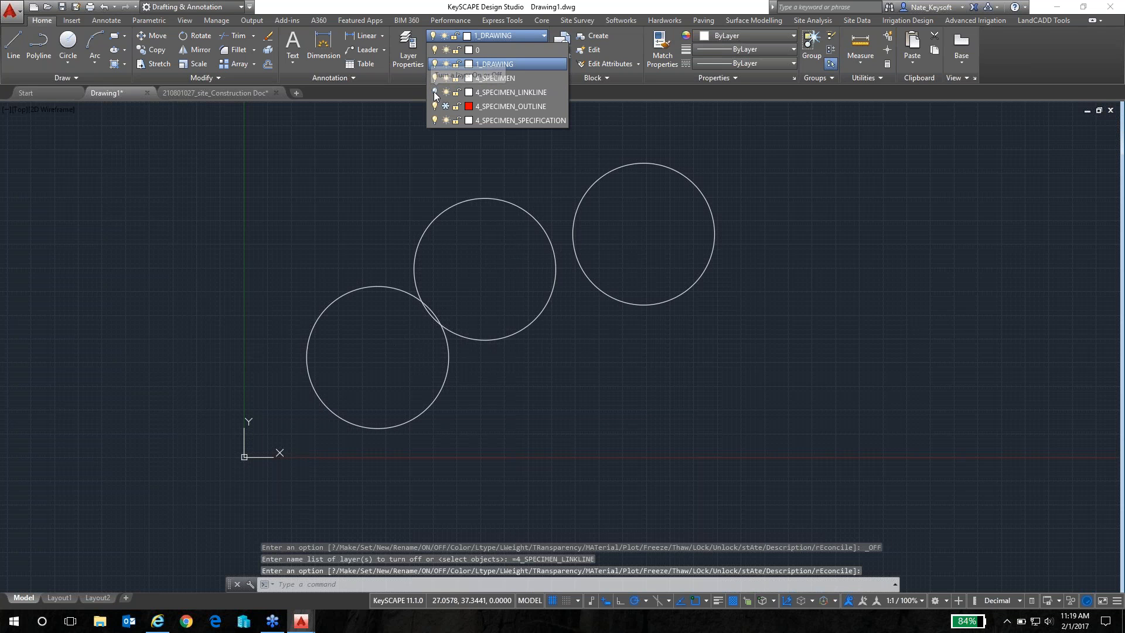
click(434, 92)
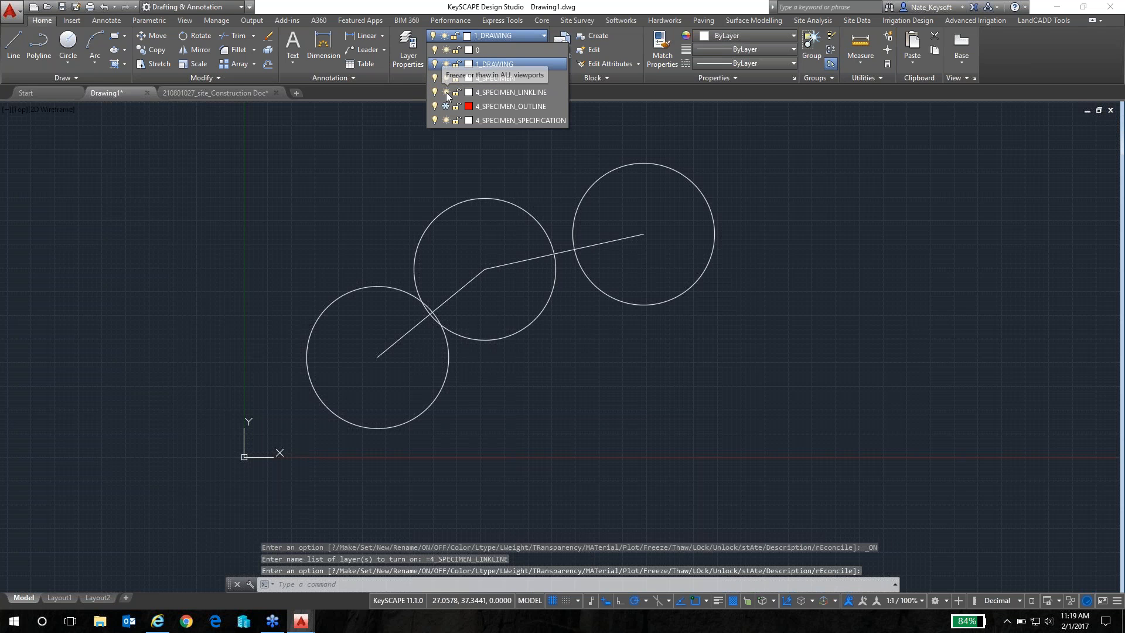
click(446, 92)
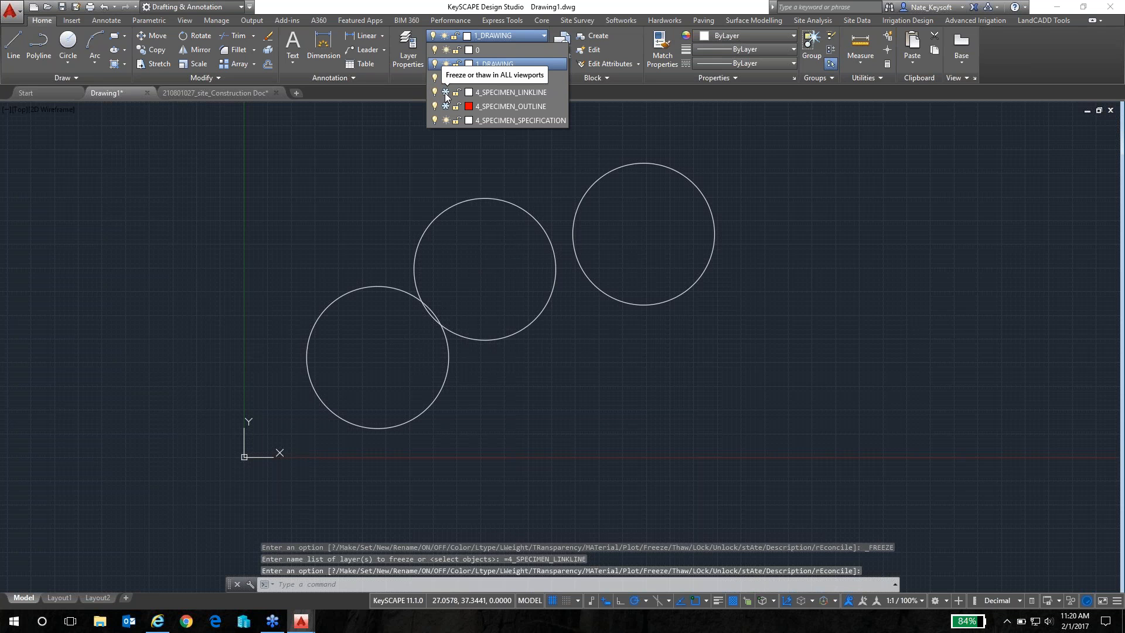
click(445, 94)
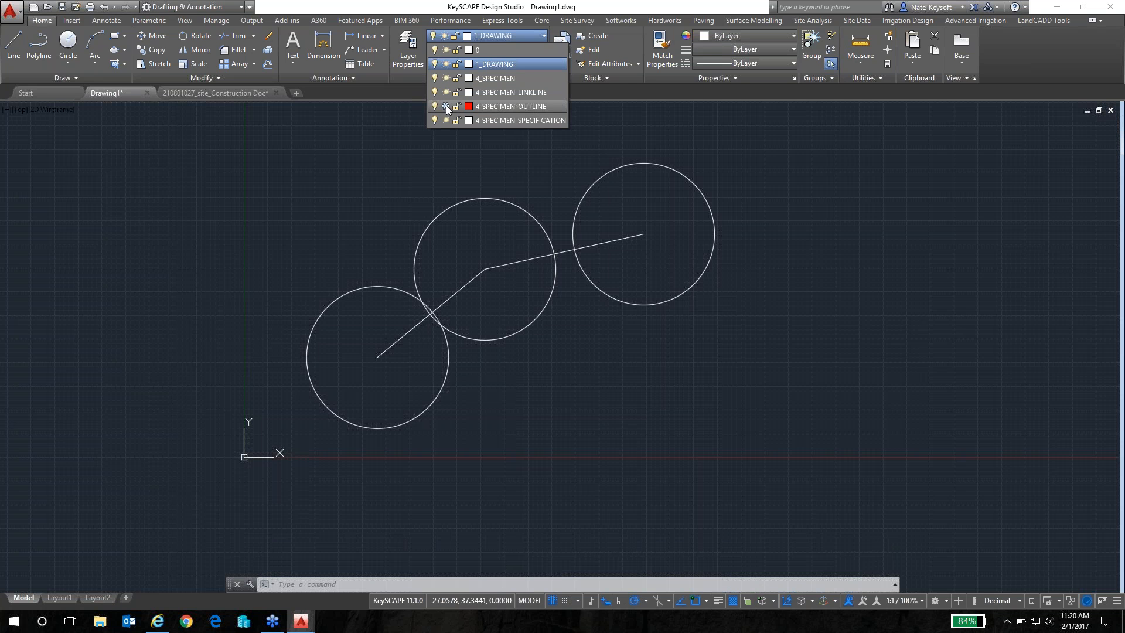
Step: Thaw the 4_SPECIMEN_OUTLINE layer to display the specimen group's outline
click(446, 106)
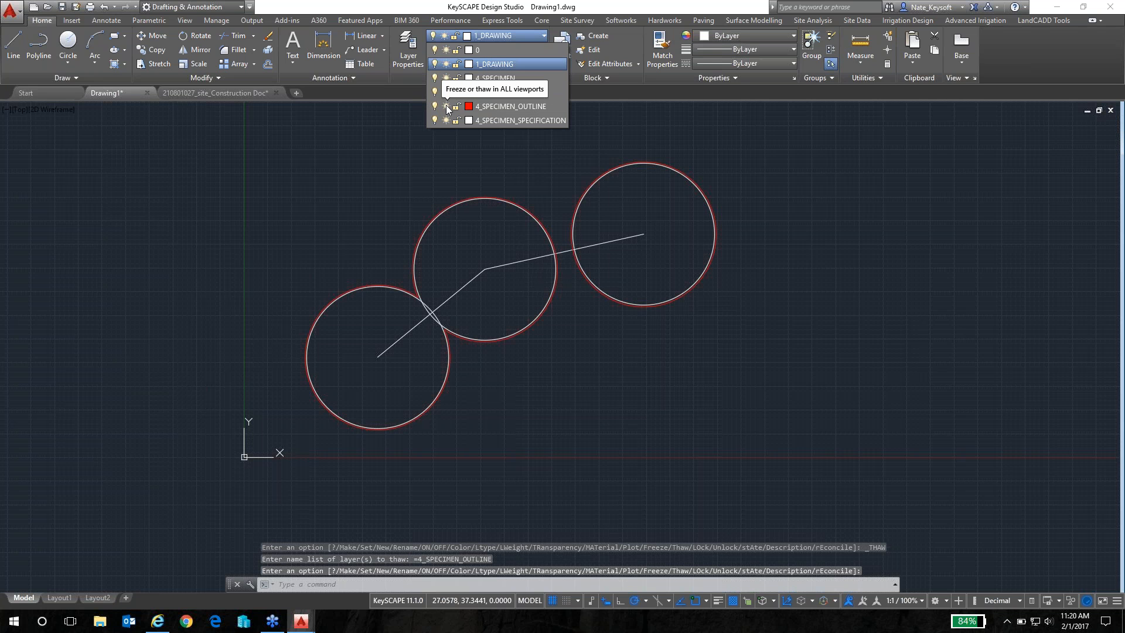
click(552, 209)
Step: Move the rightmost specimen circle toward the middle one so they overlap, and examine the group outline where they meet
scroll(552, 209, up, 4)
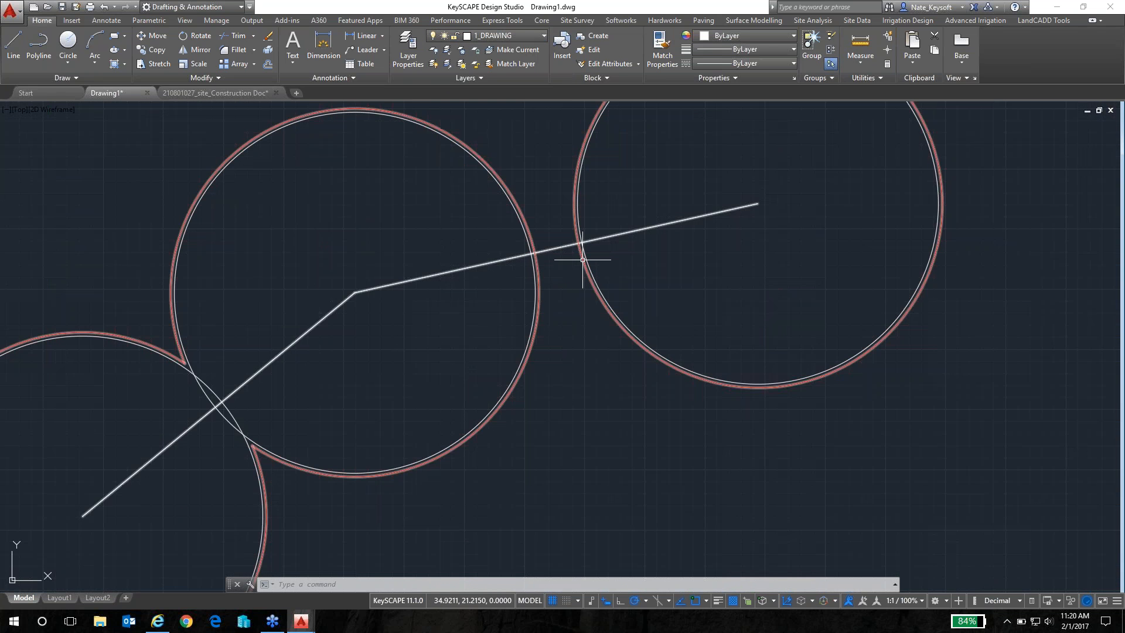
click(588, 259)
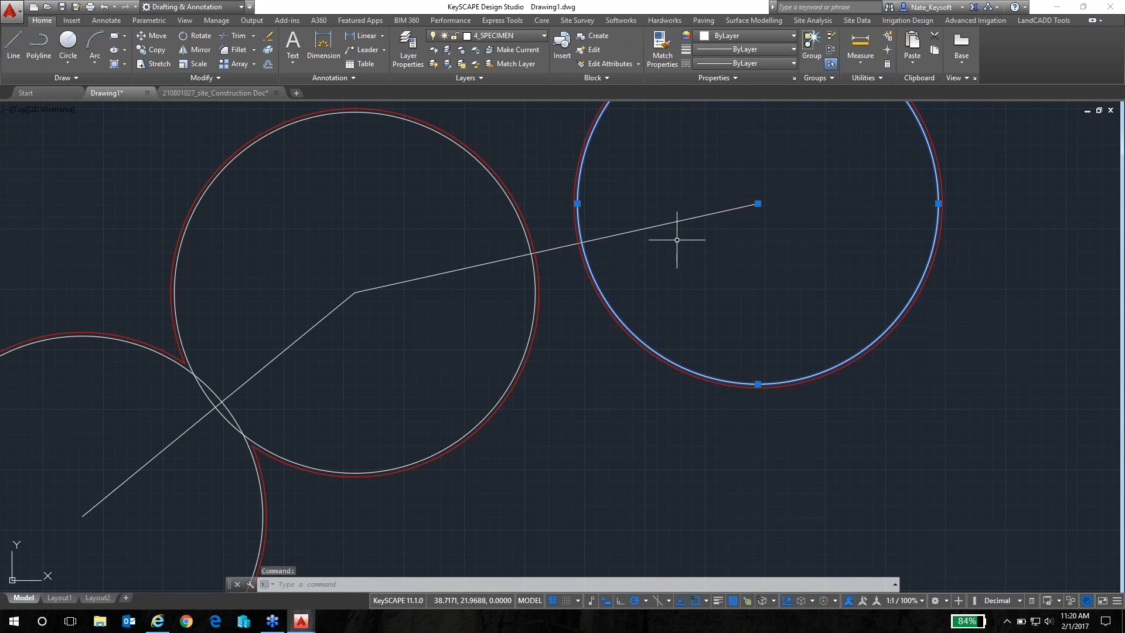
click(757, 203)
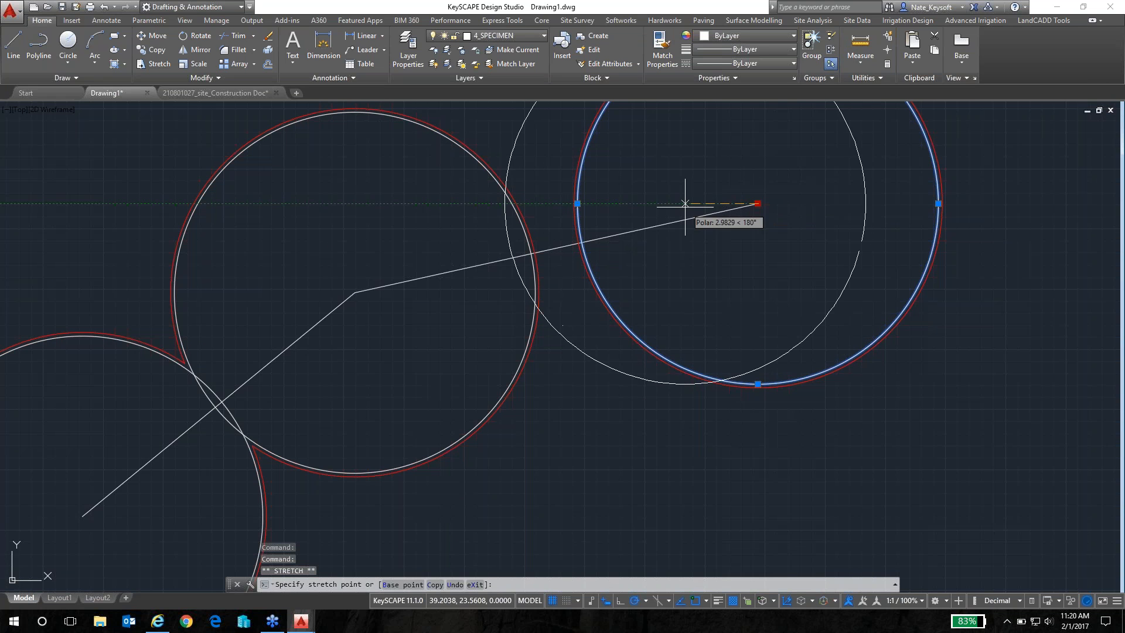
click(666, 208)
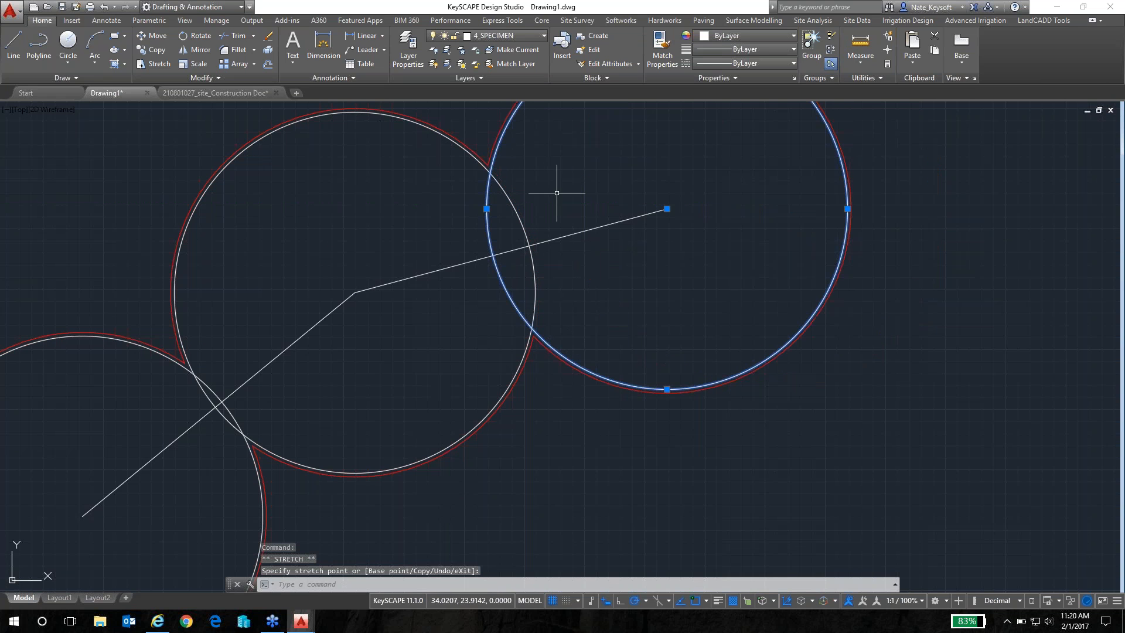
scroll(457, 114, up, 5)
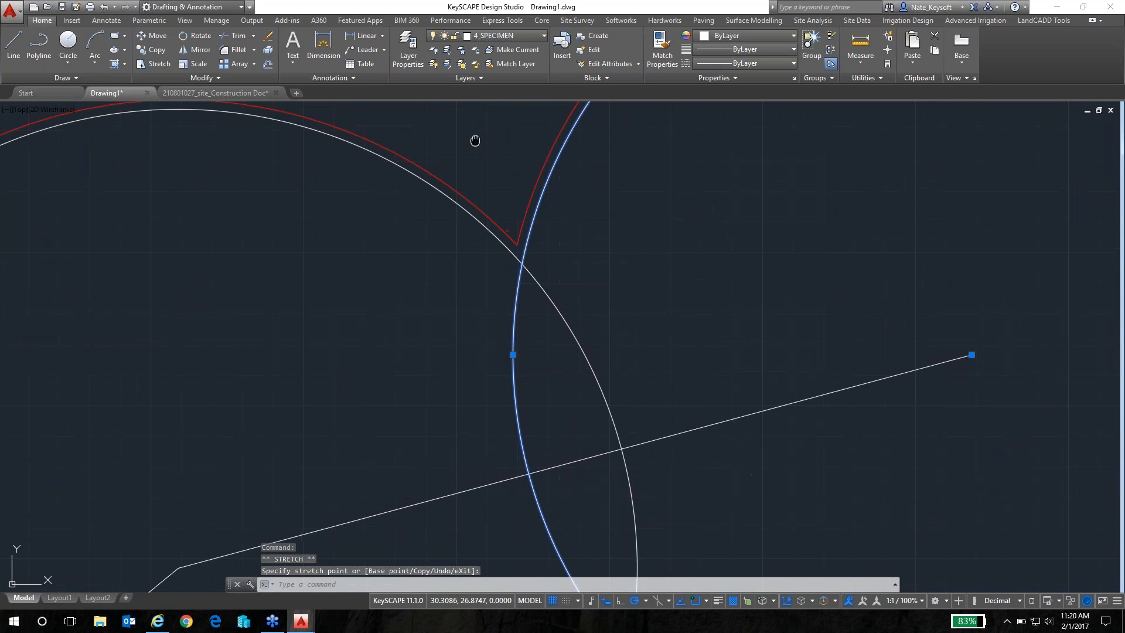
key(Escape)
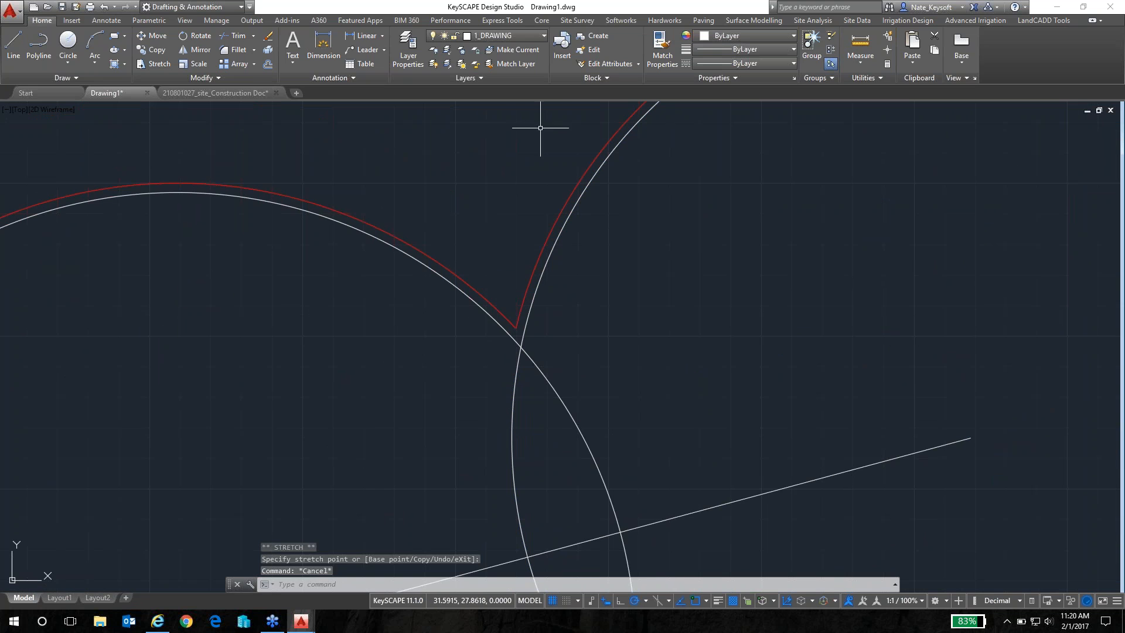
Step: Turn the 4_SPECIMEN_SPECIFICATION layer off and back on
click(540, 36)
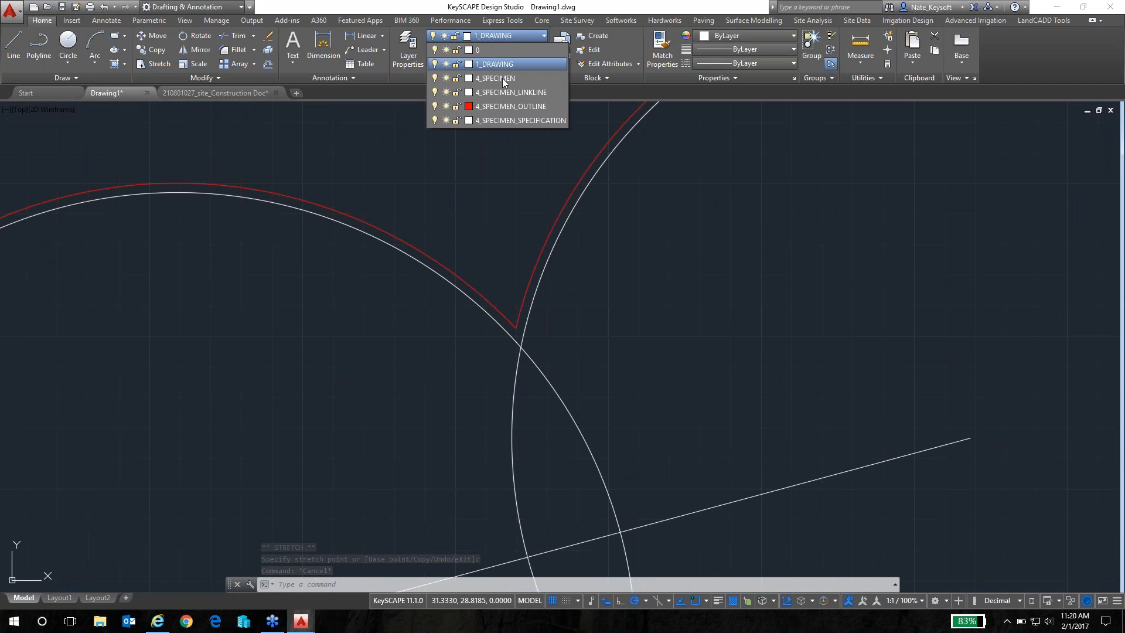
click(436, 120)
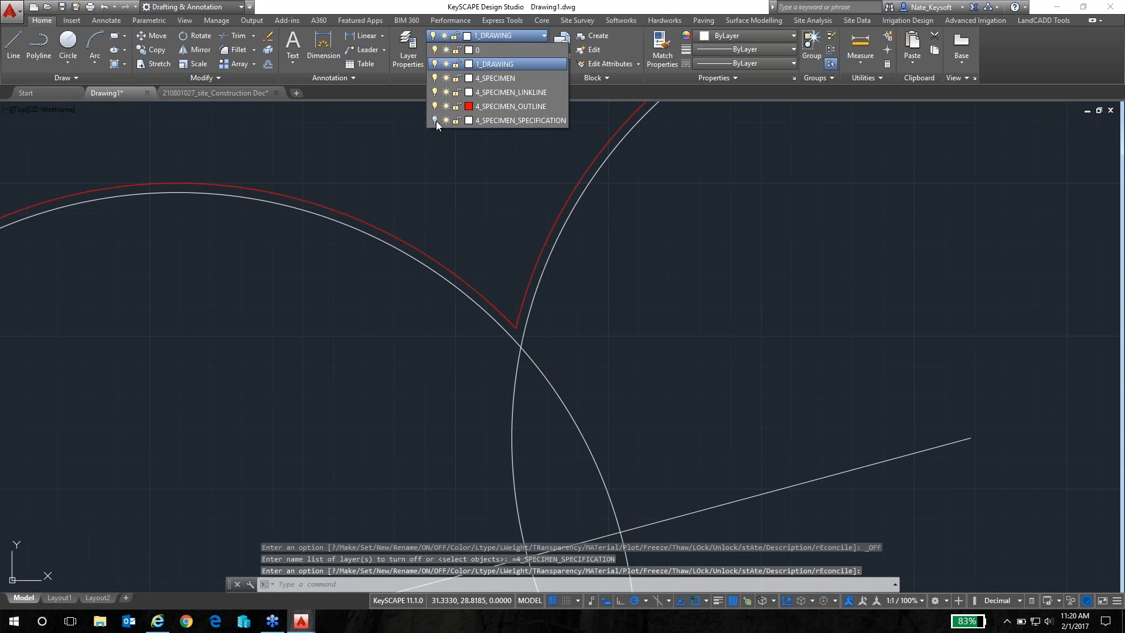
click(436, 121)
Step: Turn off the 4_SPECIMEN layer to hide the specimen circles
scroll(477, 193, down, 2)
click(435, 78)
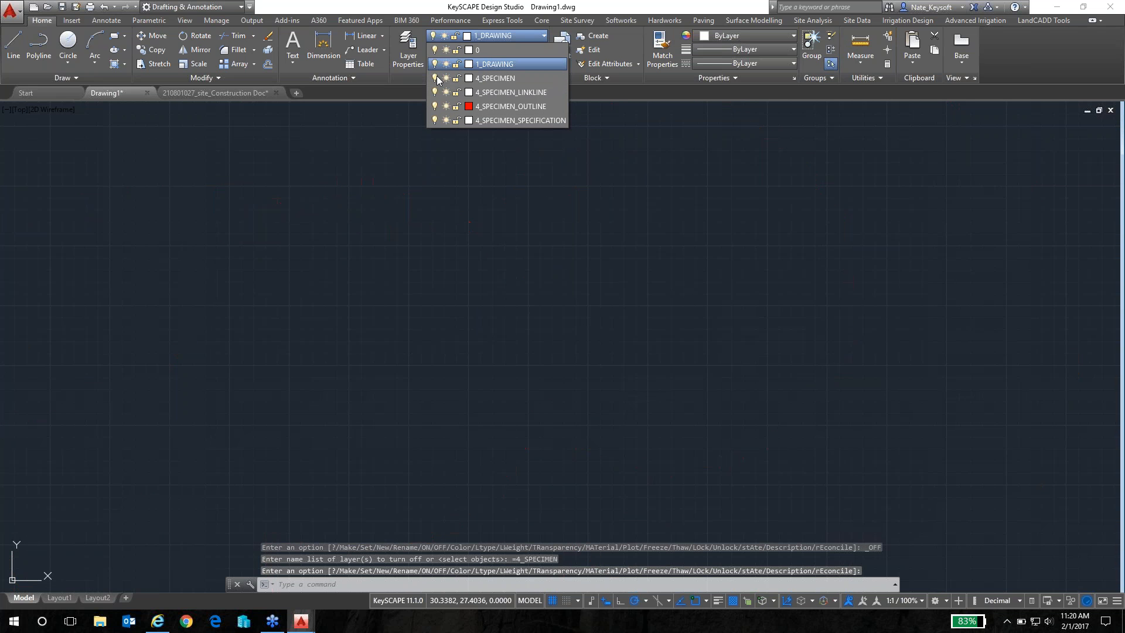
Step: Turn the 4_SPECIMEN layer back on, and switch the 4_SPECIMEN_SPECIFICATION layer off and on again
click(435, 78)
click(433, 120)
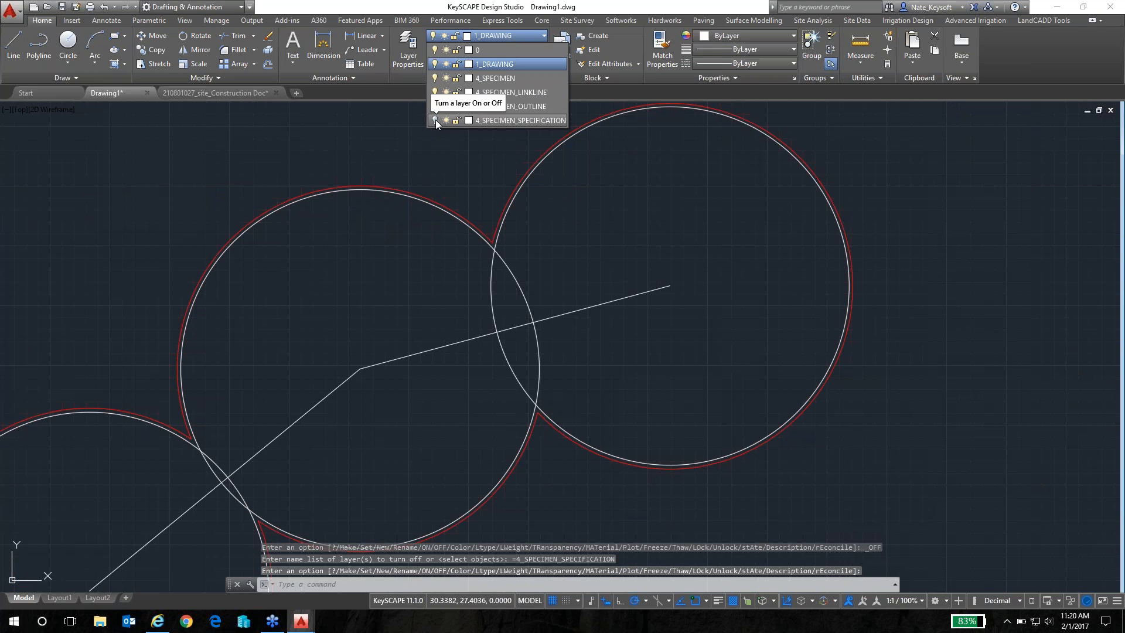
click(434, 121)
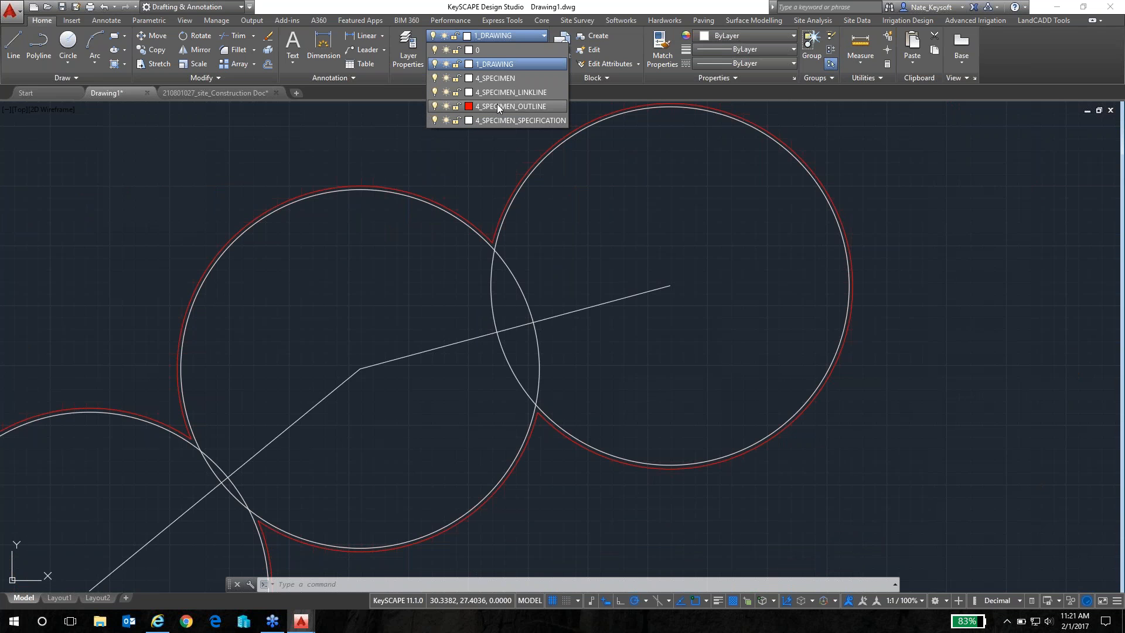
Step: Freeze the 4_SPECIMEN_OUTLINE layer to hide the specimen group's outline
click(446, 107)
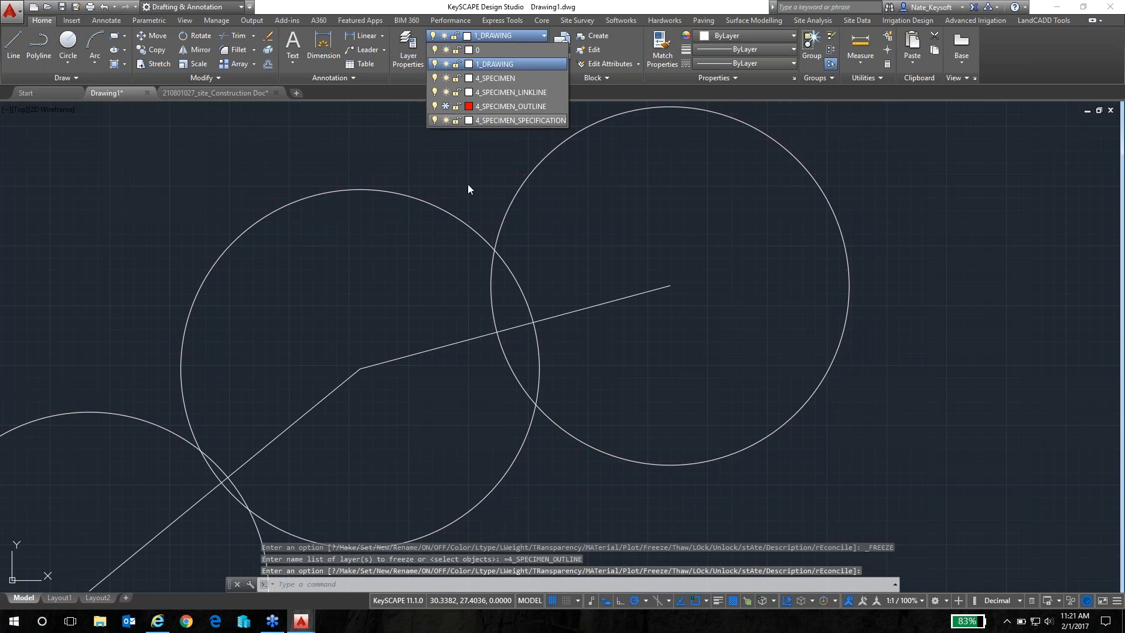
click(456, 159)
scroll(427, 137, down, 4)
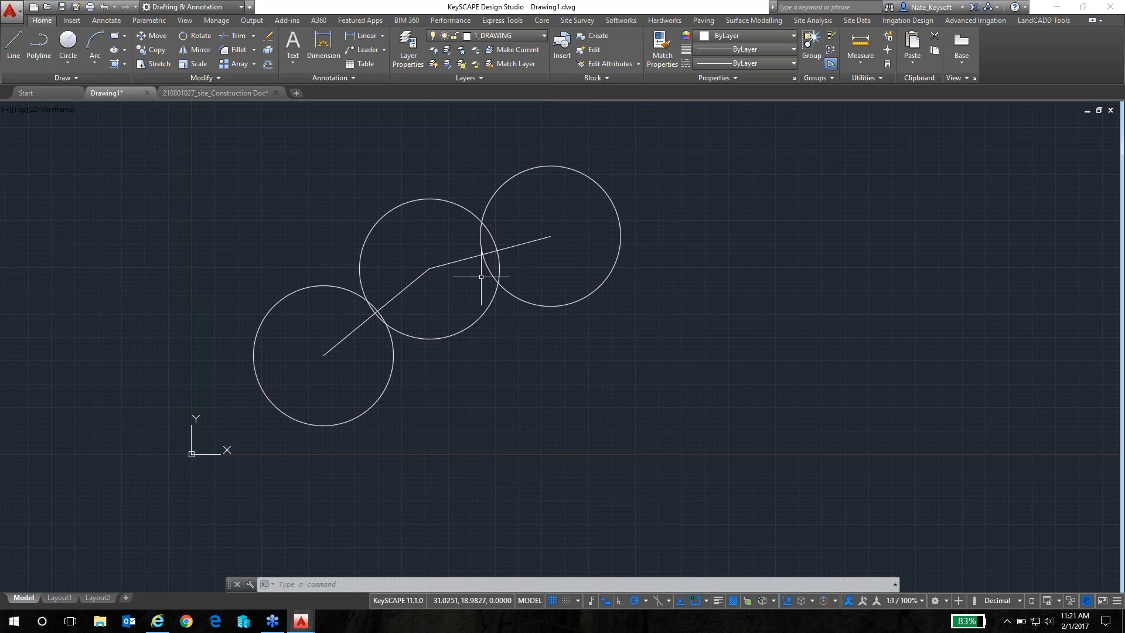
Step: Start modifying the Softworks specimen group by selecting its rightmost circle
click(620, 20)
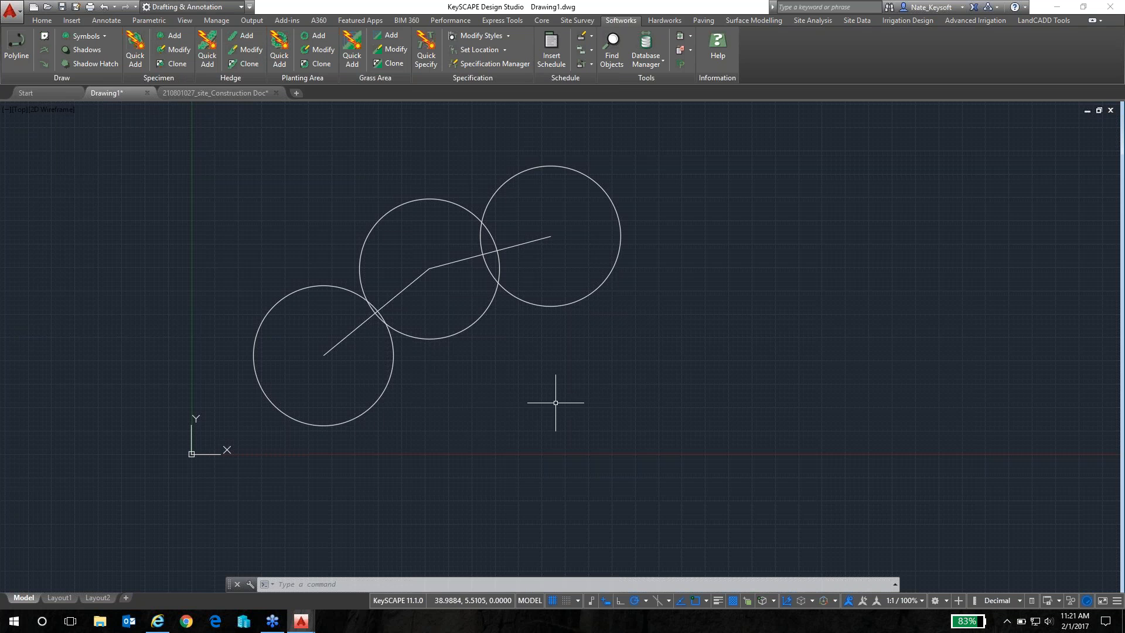
scroll(536, 374, down, 2)
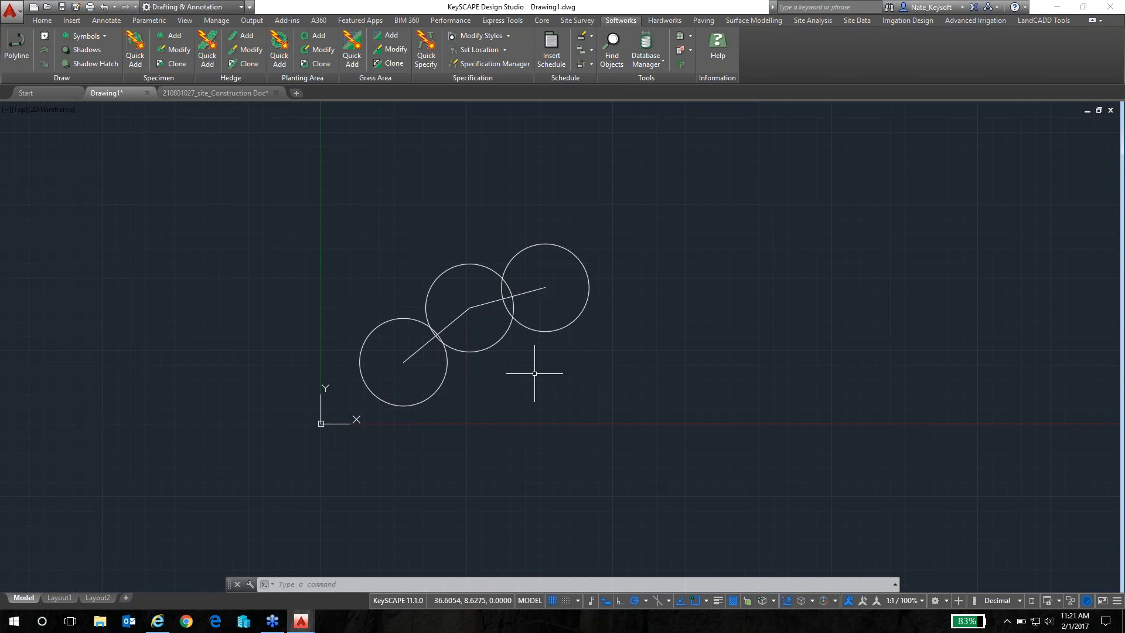
scroll(476, 367, up, 2)
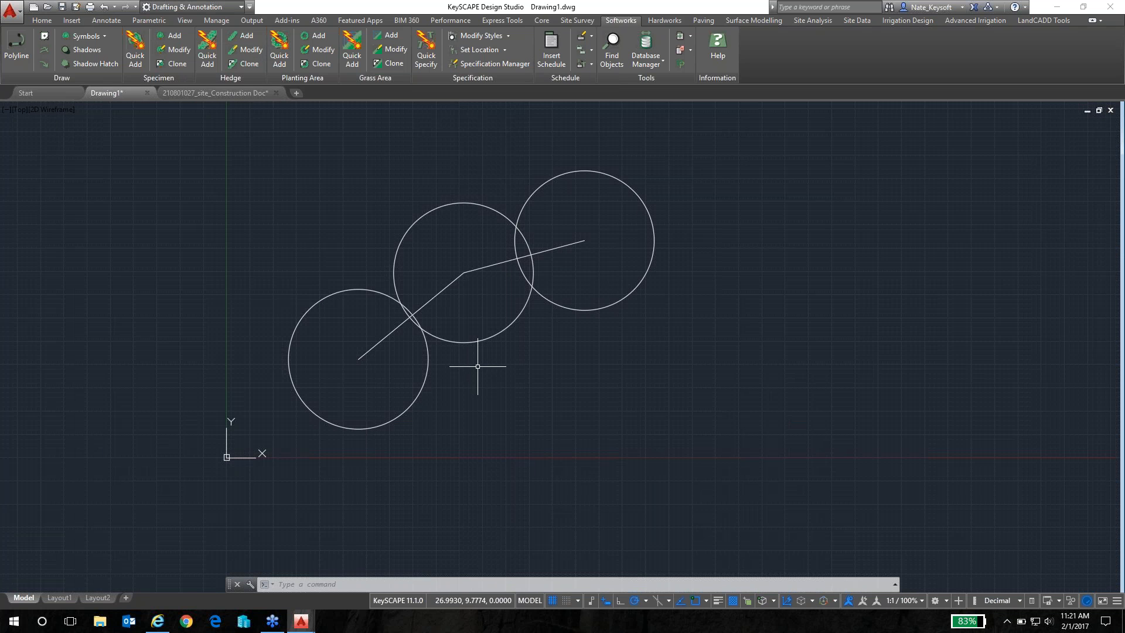
middle_drag(467, 314, 474, 346)
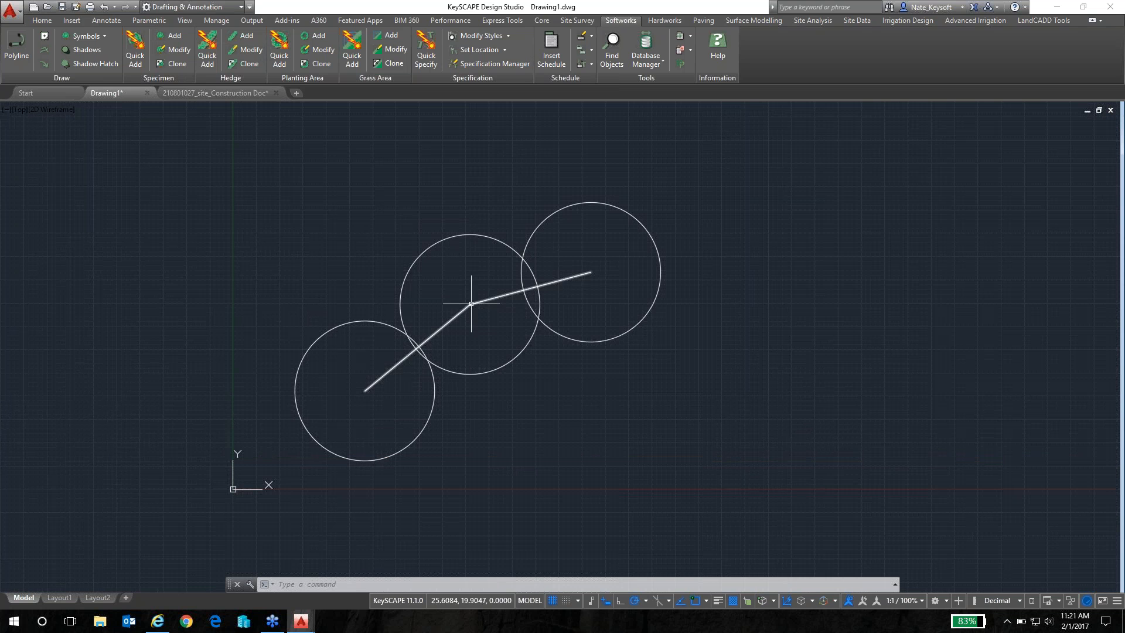
click(173, 49)
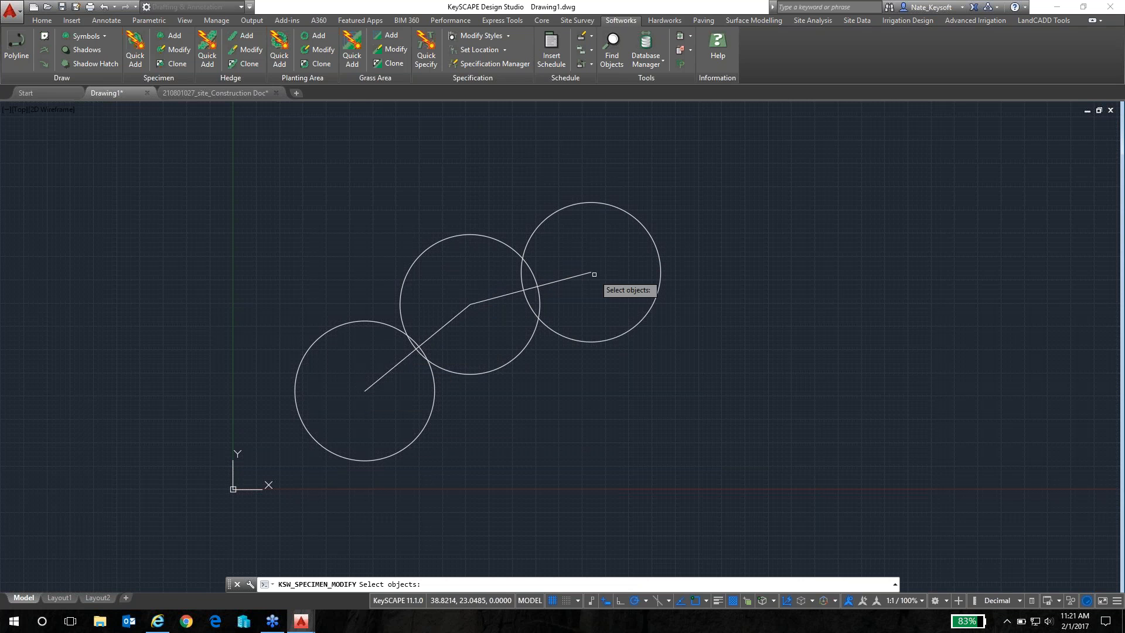
click(629, 213)
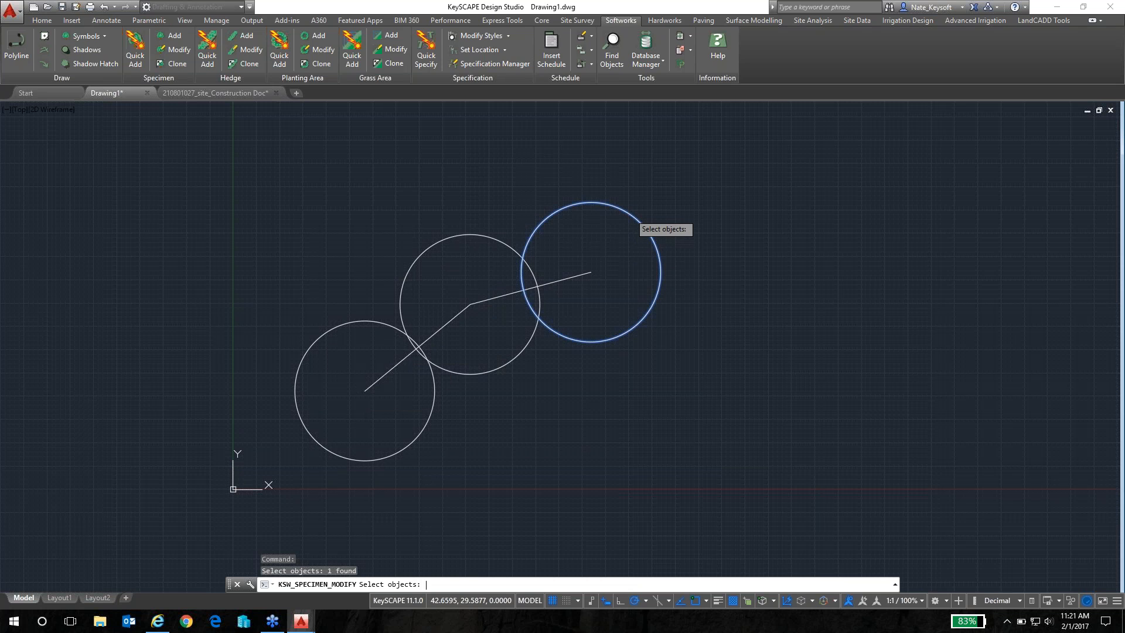
key(Return)
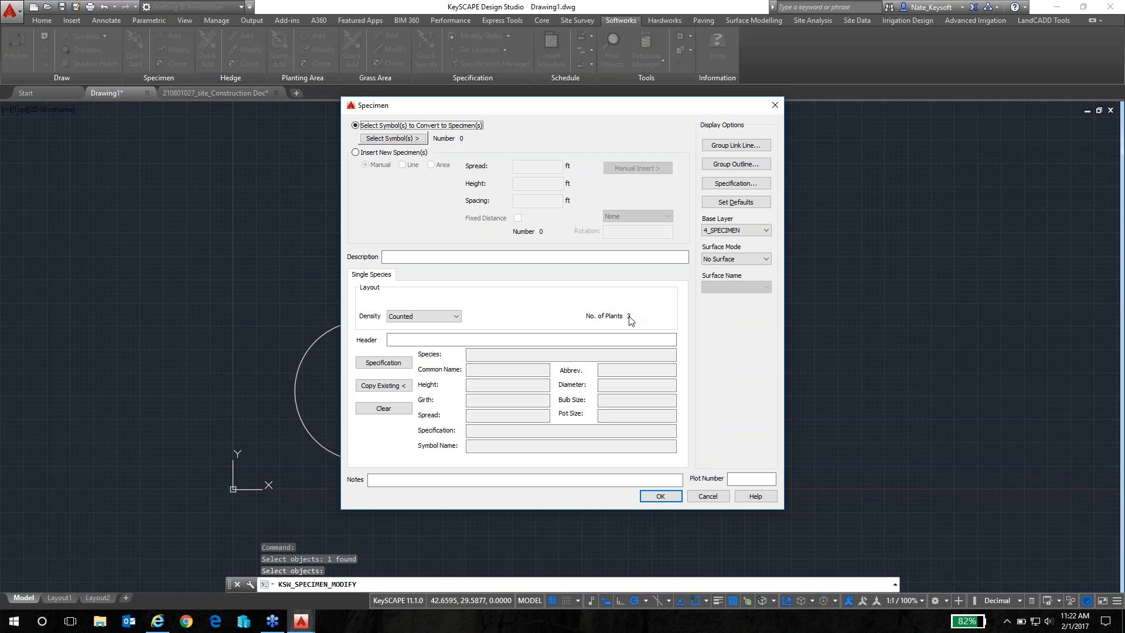
Step: Open the specimen group's specification and choose the tree species Cornus florida
click(383, 363)
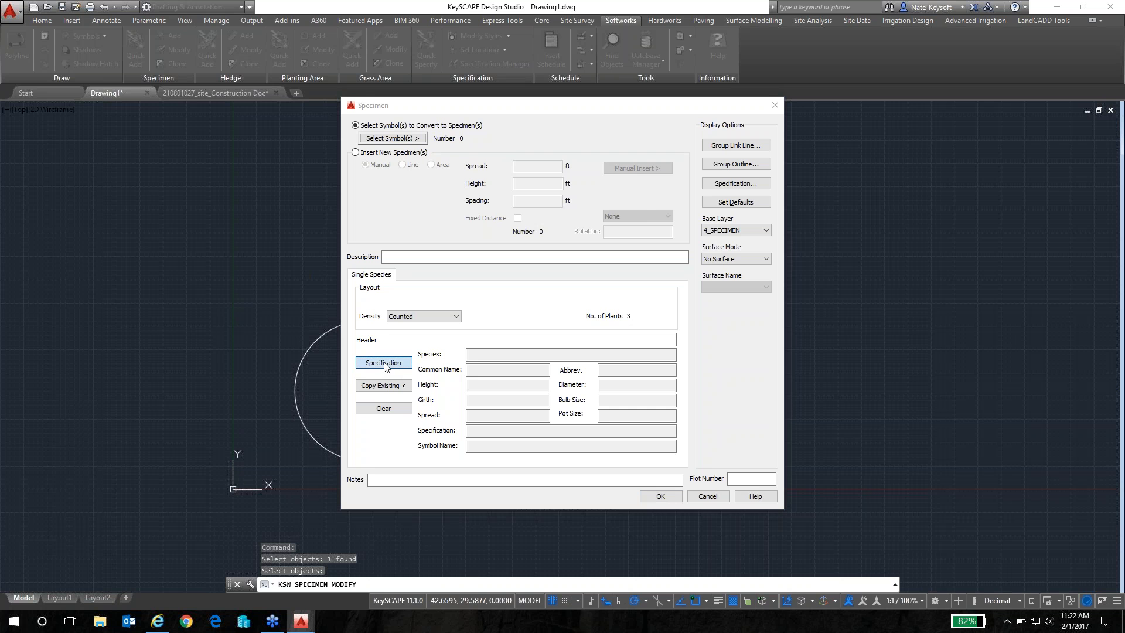
click(383, 363)
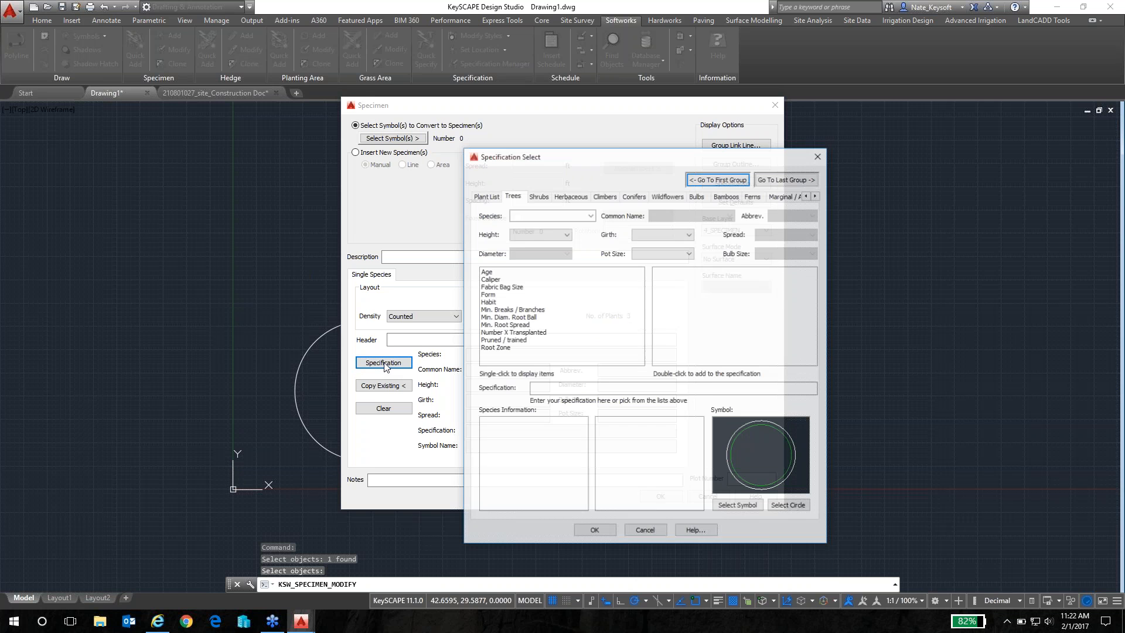
click(590, 215)
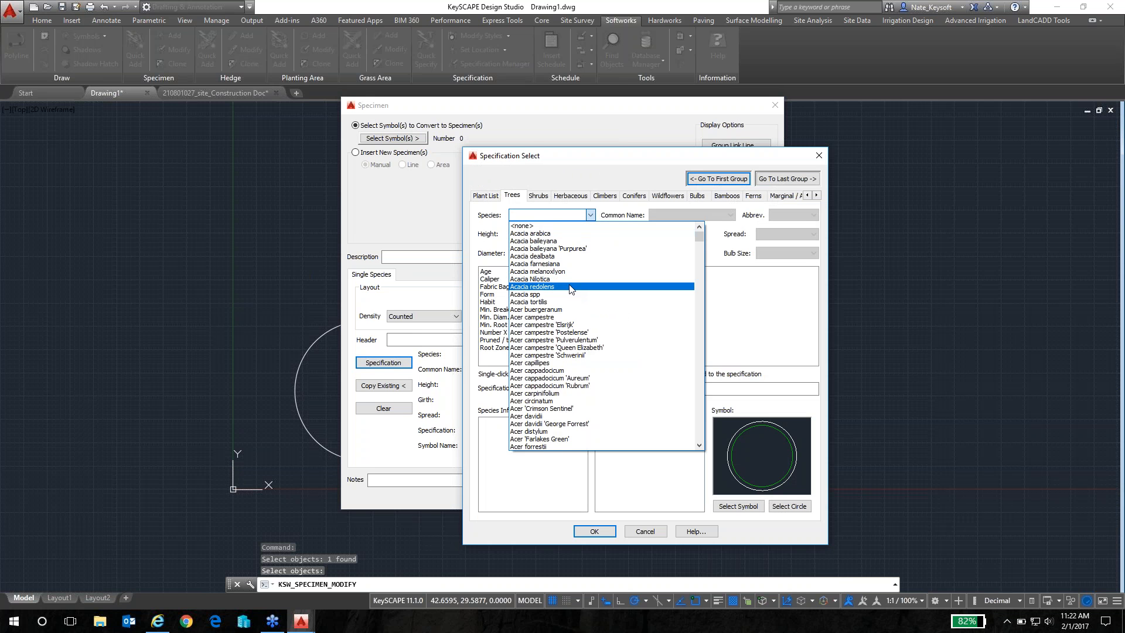
scroll(572, 284, down, 6)
scroll(574, 289, down, 15)
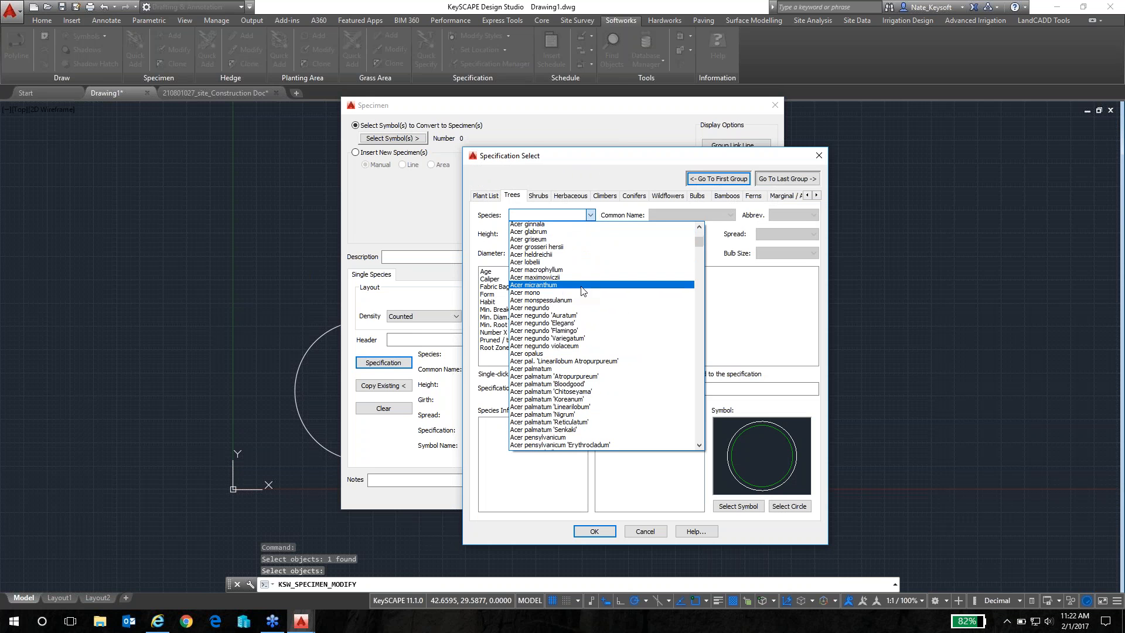
scroll(577, 334, down, 10)
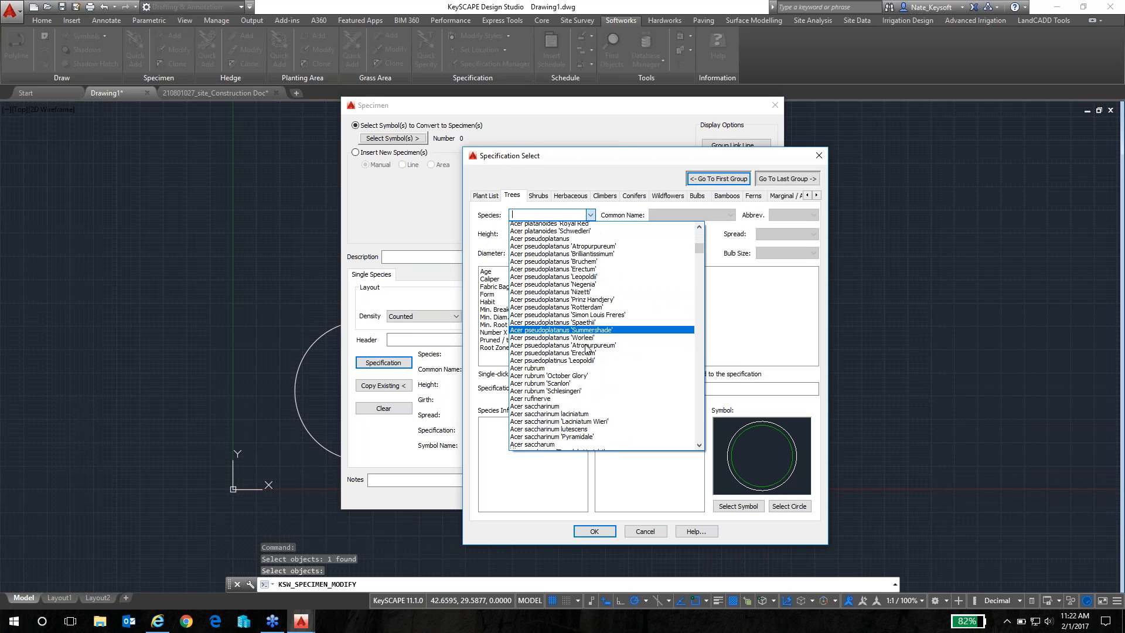
drag(698, 258, 701, 300)
scroll(699, 296, up, 12)
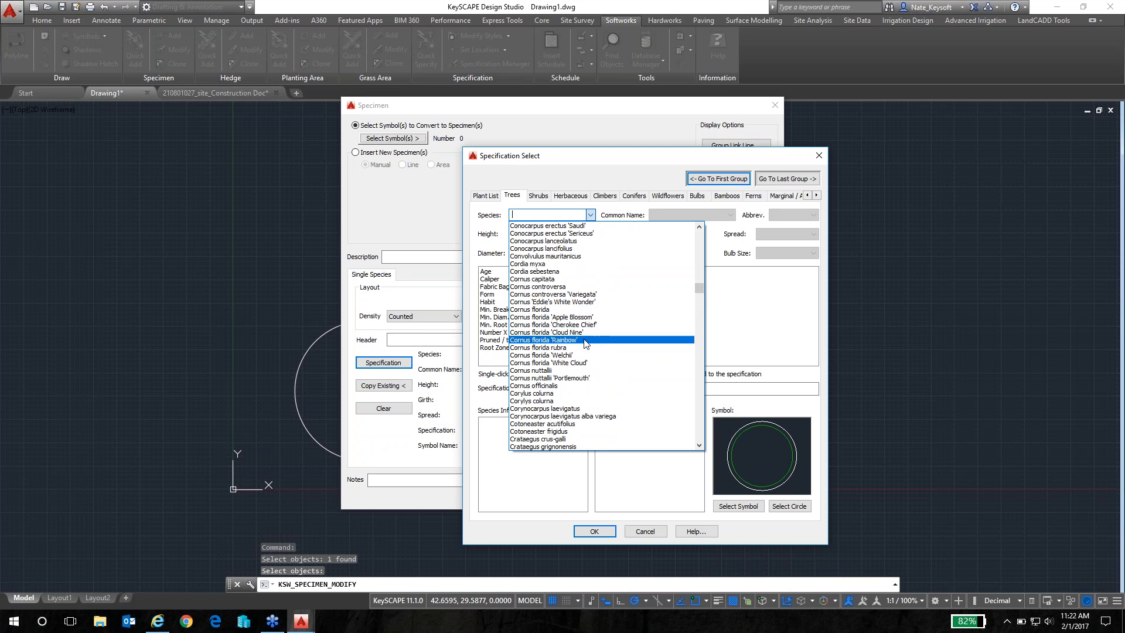
click(536, 312)
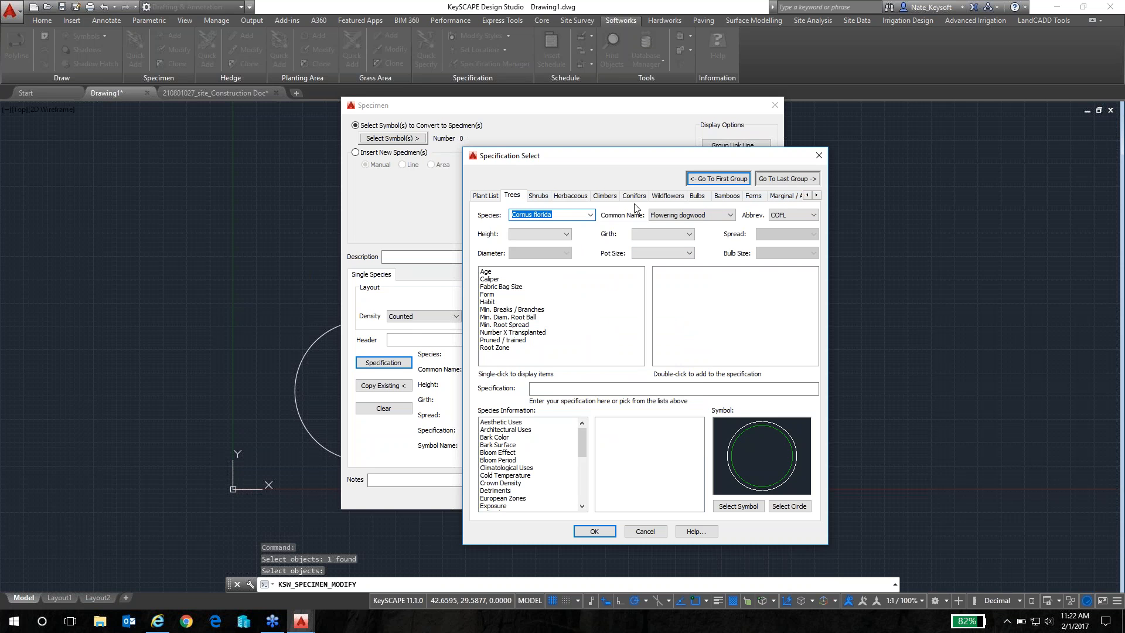
Step: Check the common name choices, keeping Flowering dogwood, and select COFL as the abbreviation
click(730, 216)
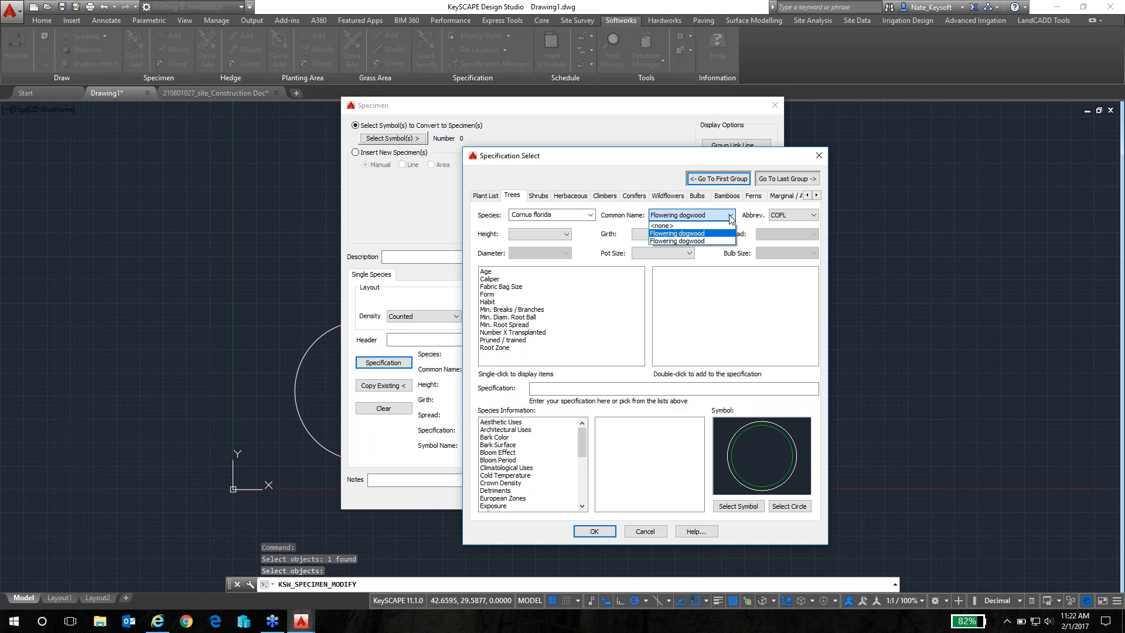
click(730, 215)
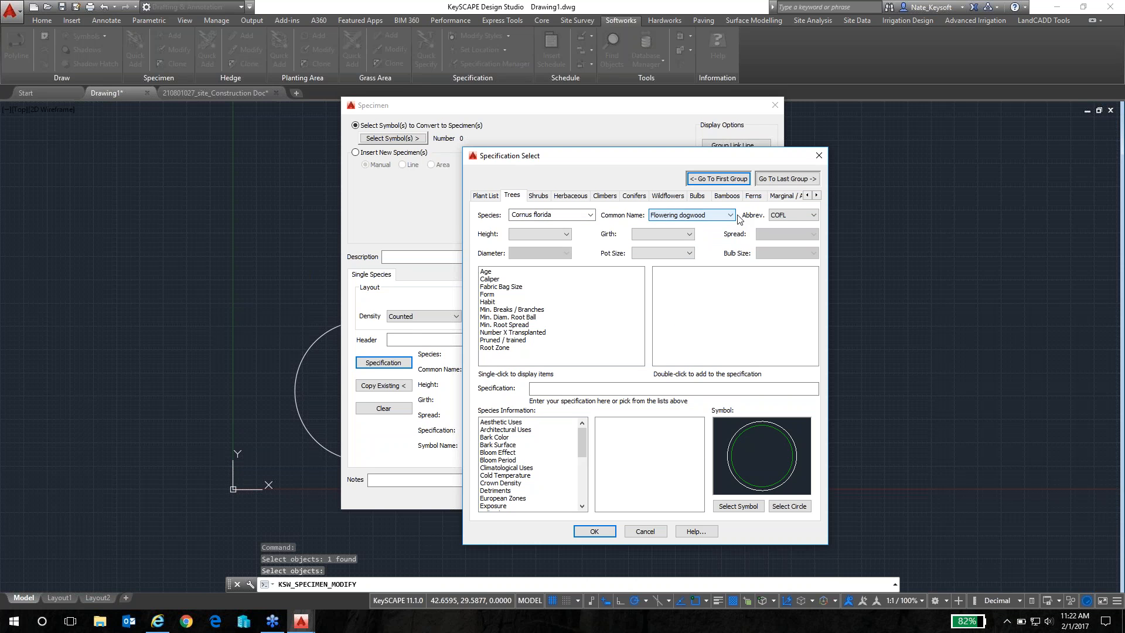
click(814, 216)
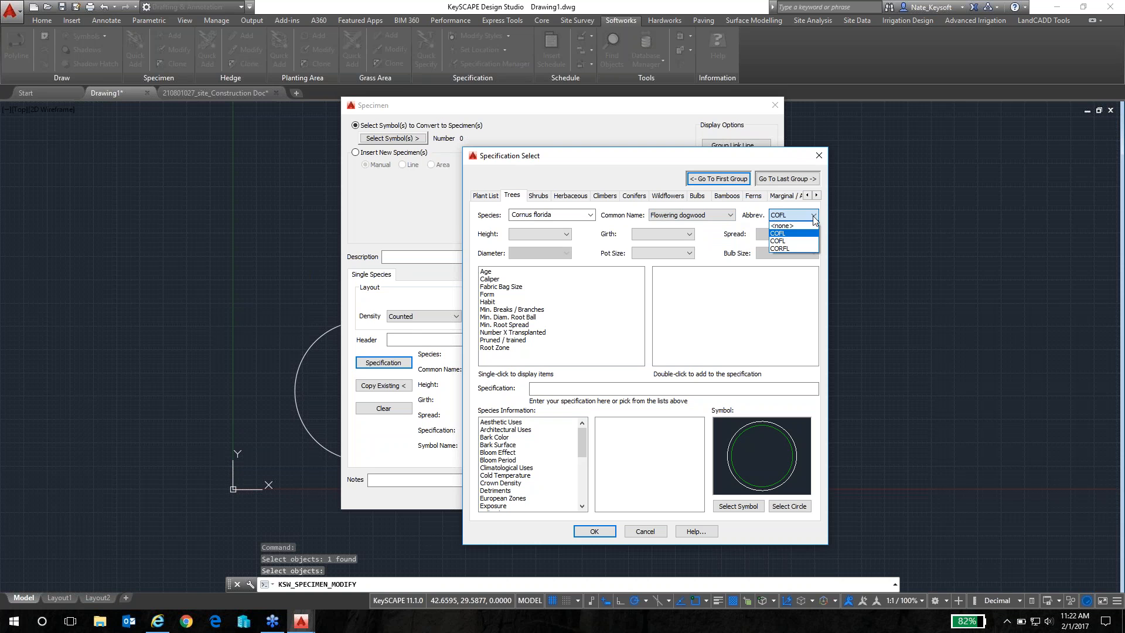
click(782, 234)
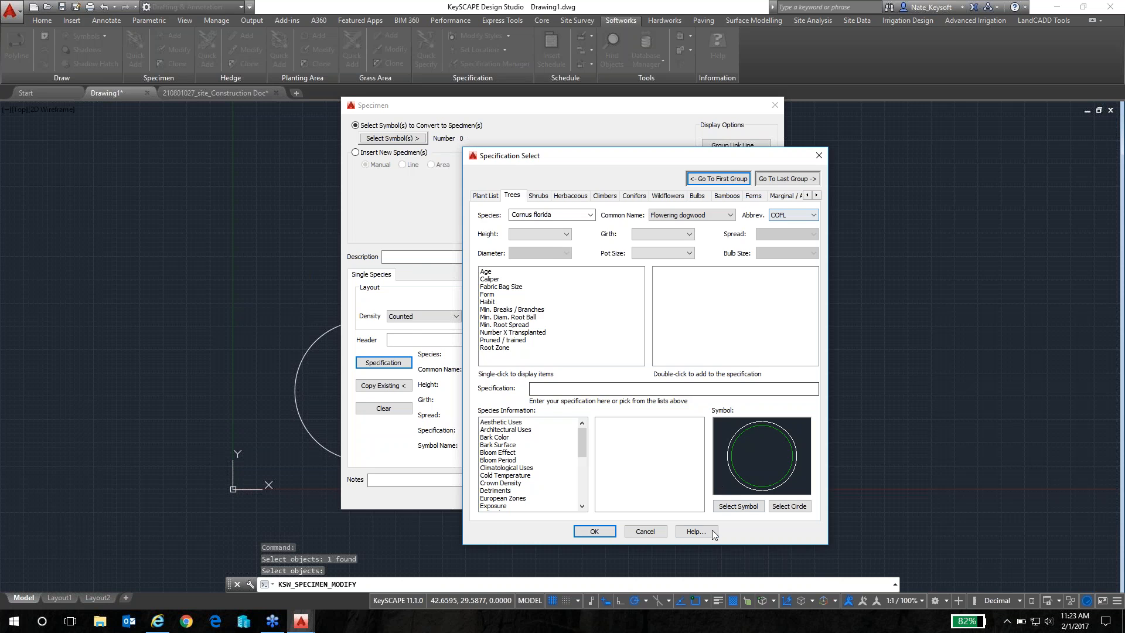
Step: Browse the plan tree symbols and assign the filled plan symbol kpltre02f, the green tree with branches, to the species
click(729, 505)
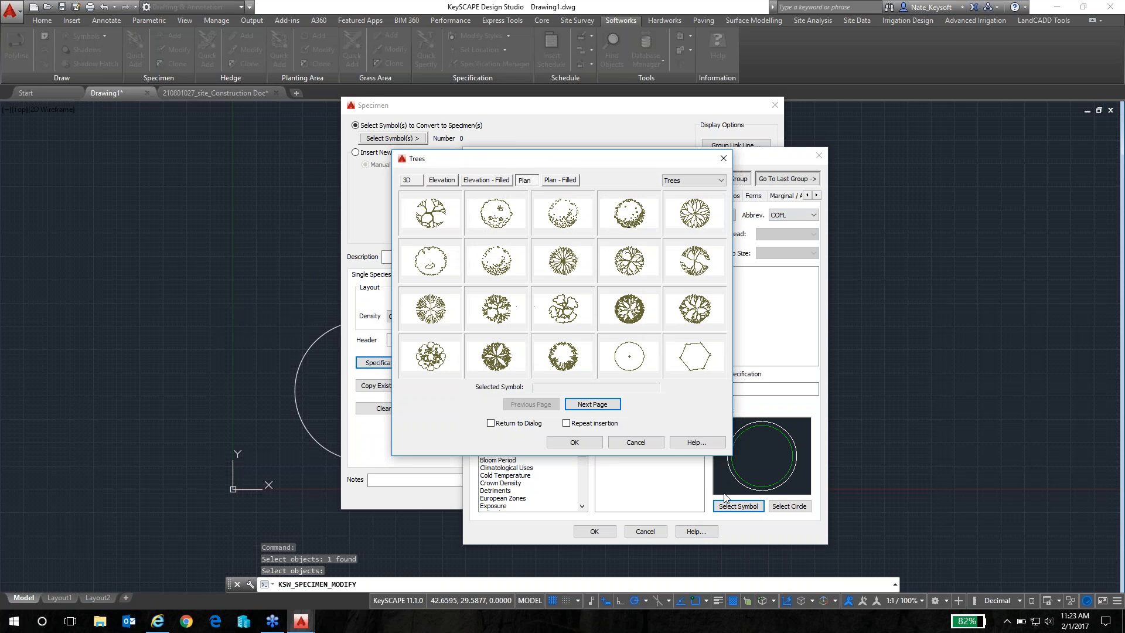
click(604, 404)
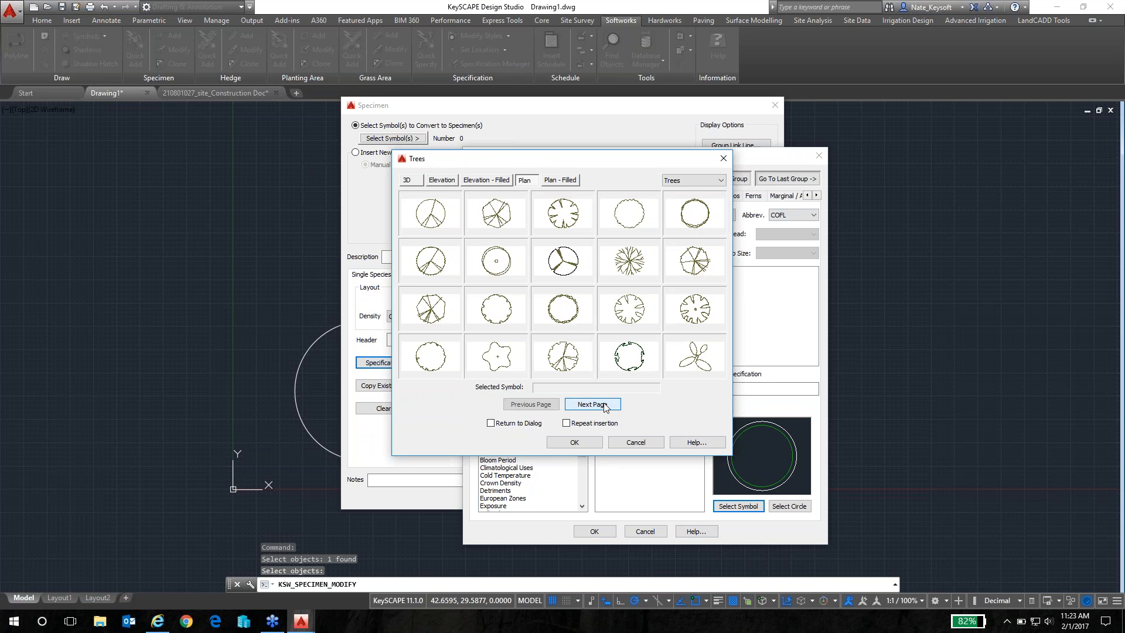
click(604, 405)
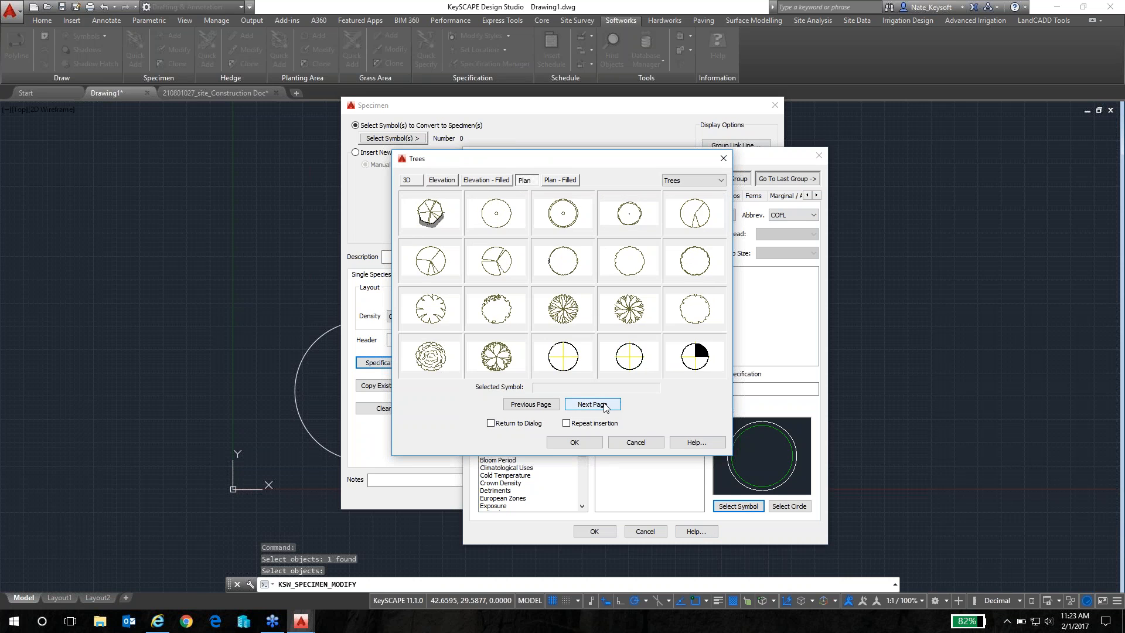
click(603, 404)
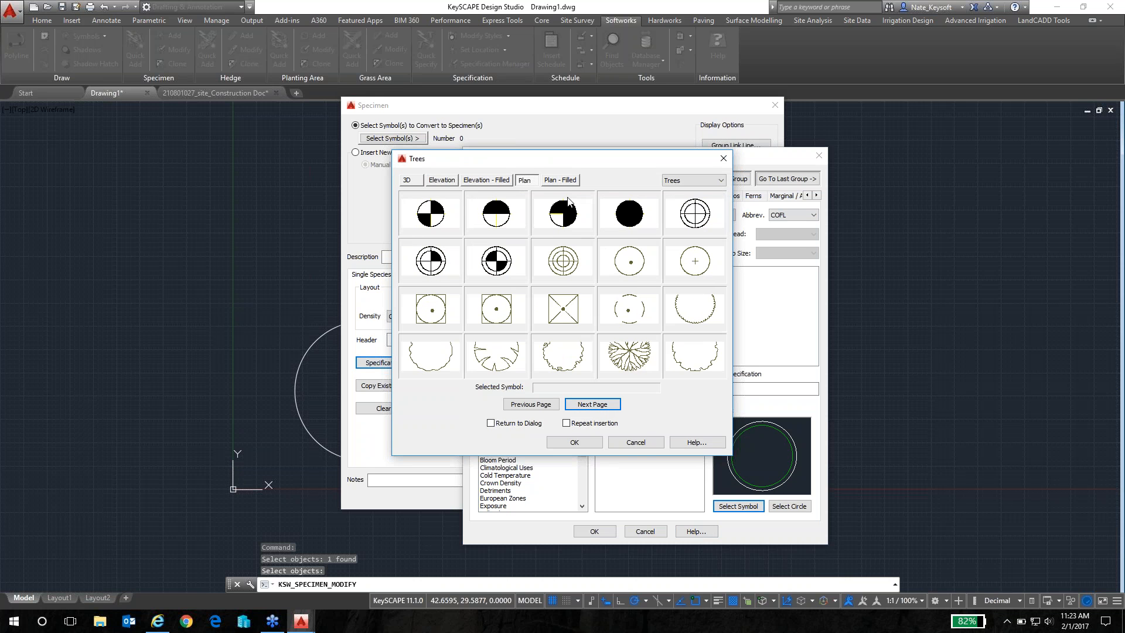
click(562, 180)
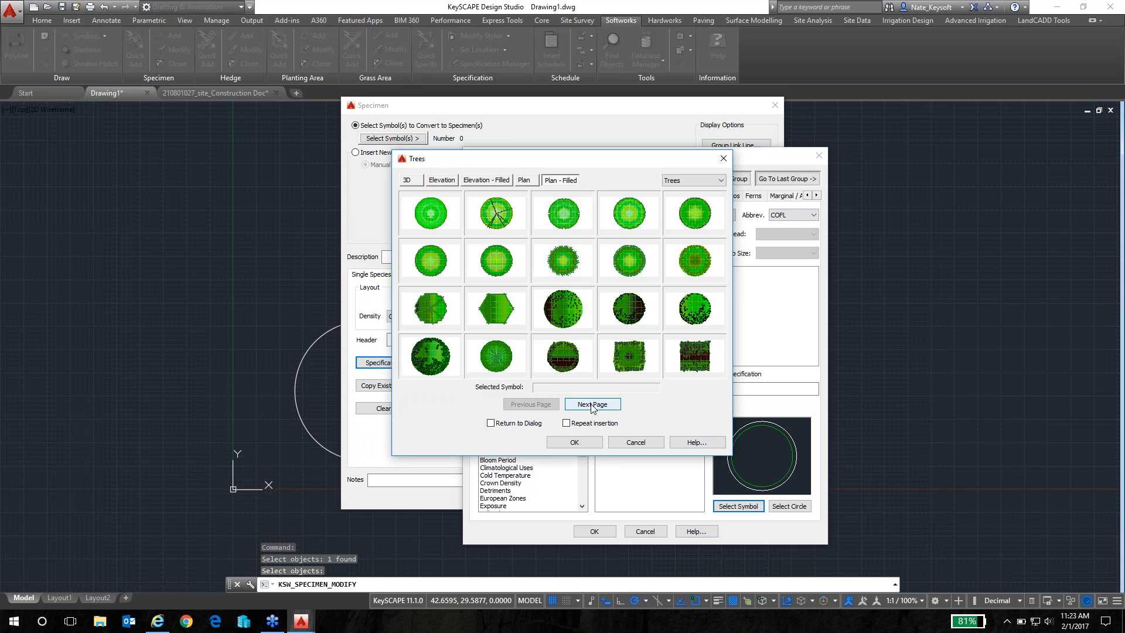
click(489, 212)
click(584, 443)
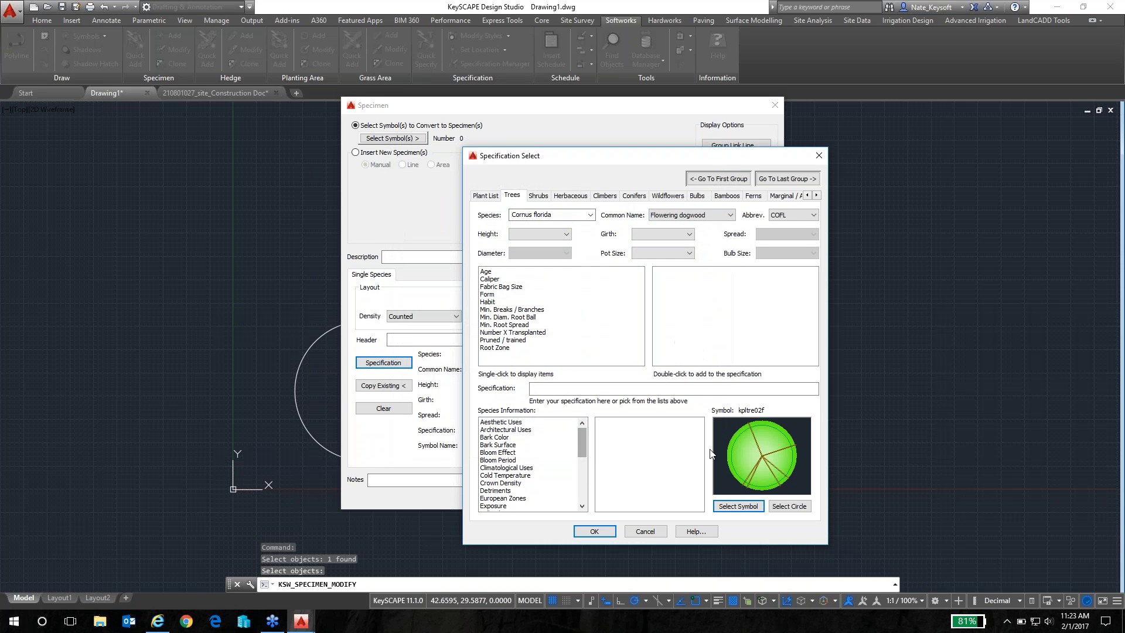
Step: Accept the species specification, use its symbol instead of the selected circle, and apply the changes to the specimen group
click(597, 531)
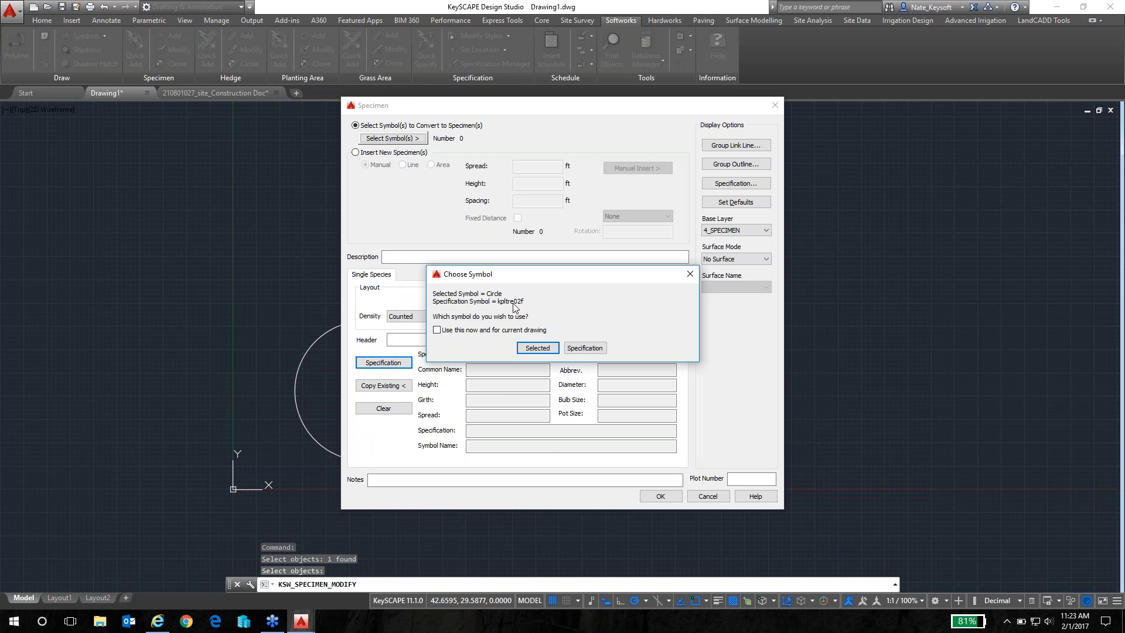
click(589, 350)
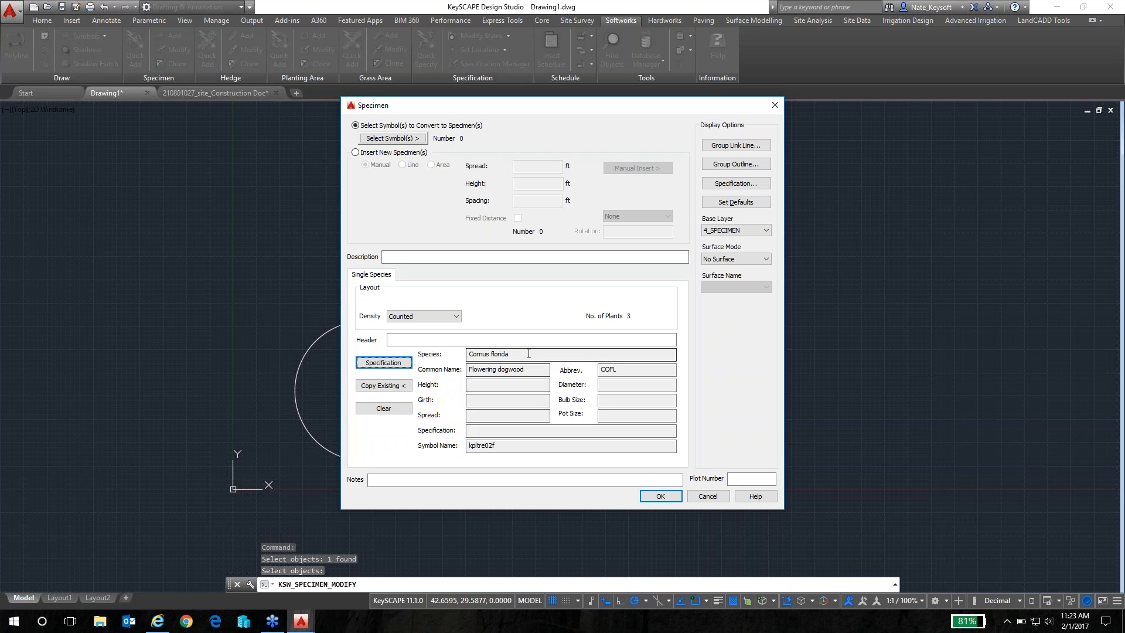
click(660, 496)
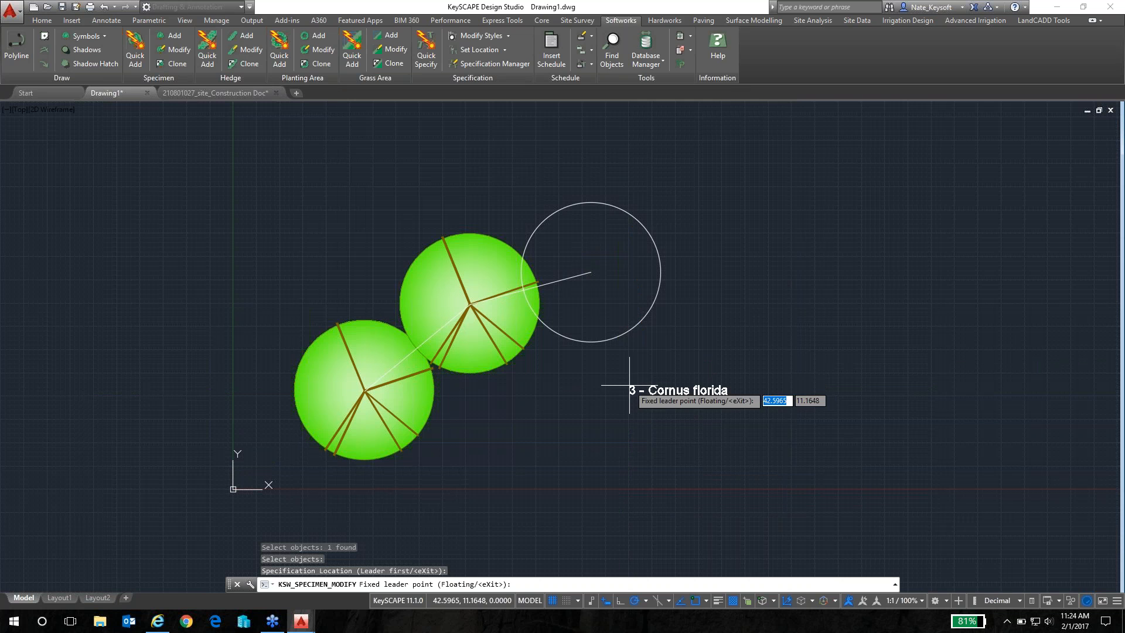
Step: Place the Cornus florida label below the rightmost circle with a leader running from the middle specimen's centre
click(621, 384)
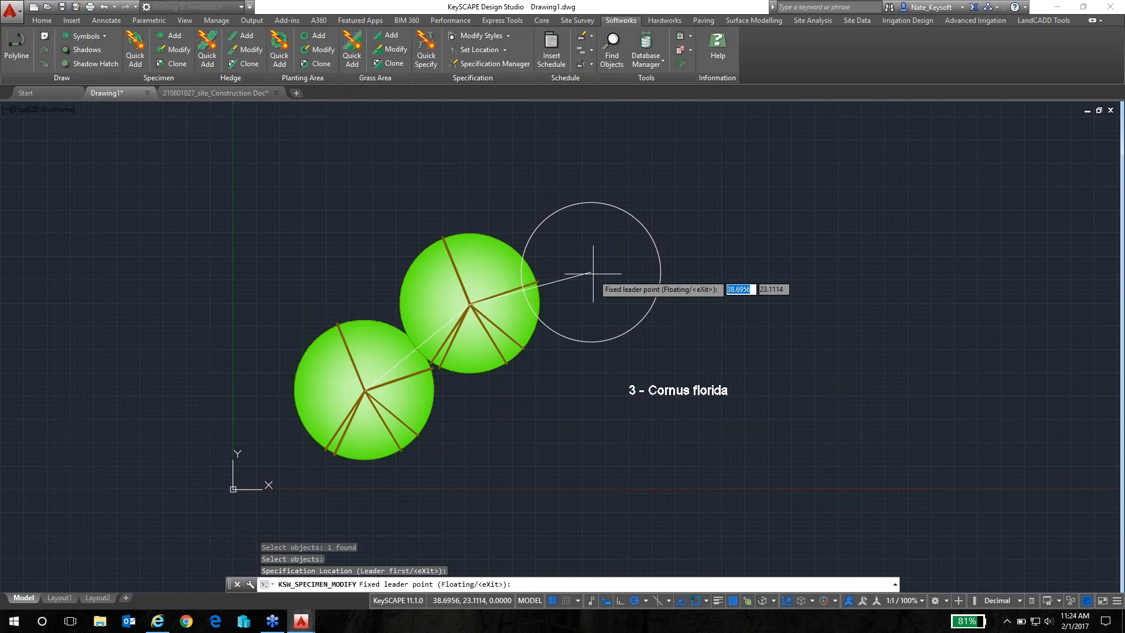
click(591, 273)
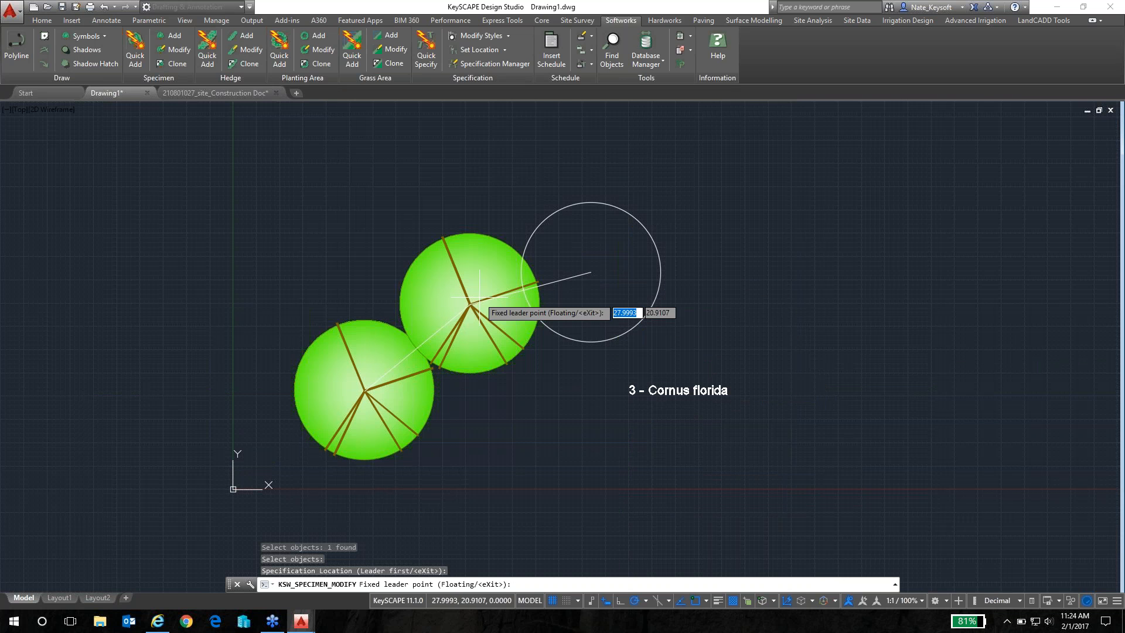
click(609, 389)
click(622, 389)
key(Return)
scroll(612, 356, down, 2)
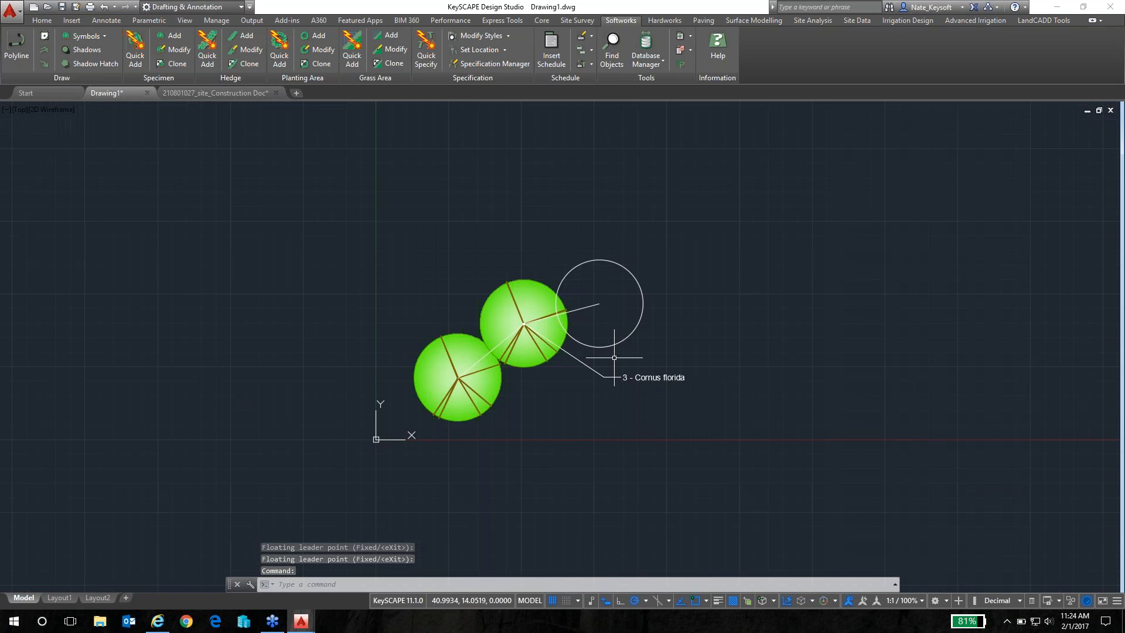
middle_drag(657, 353, 535, 266)
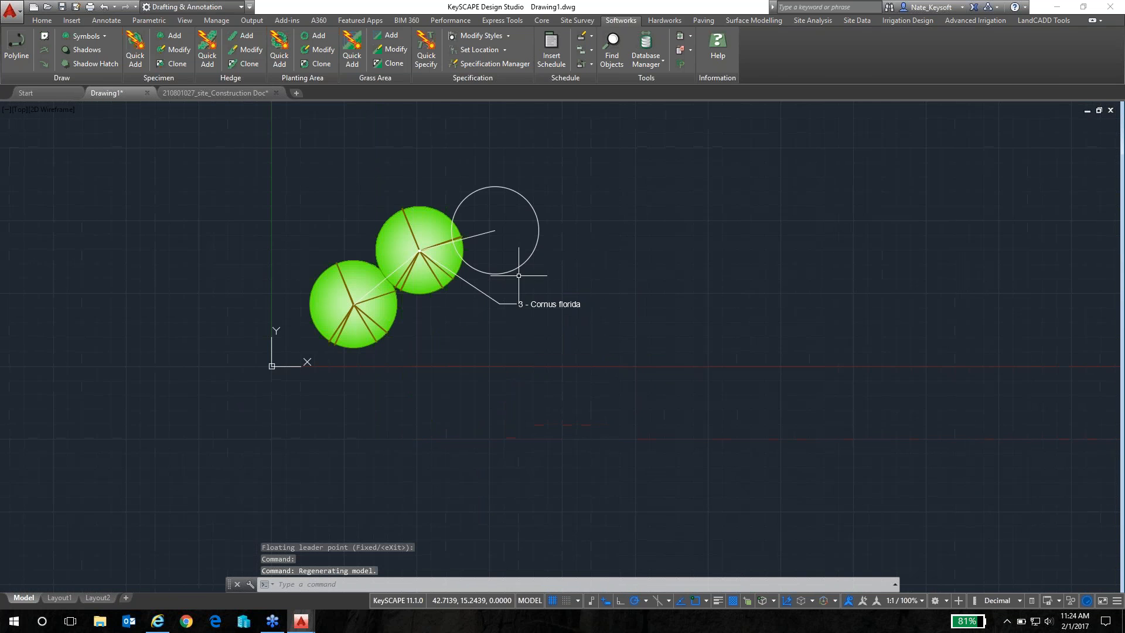
Step: Erase the rightmost unfilled circle from the Cornus florida specimen group
scroll(519, 260, up, 2)
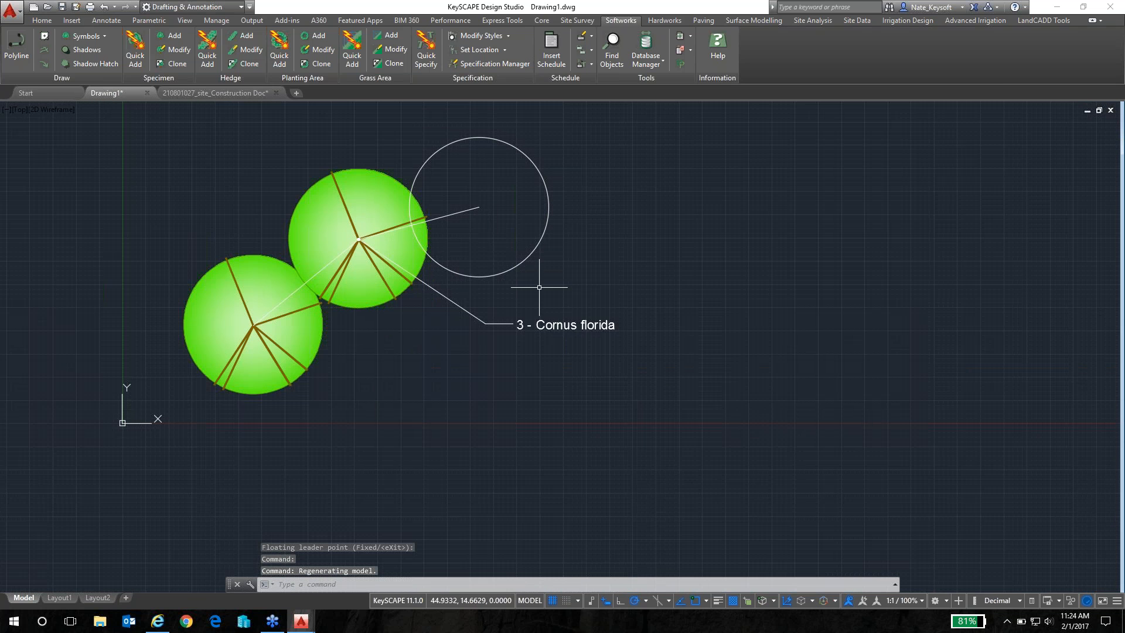
click(569, 277)
click(524, 243)
key(Escape)
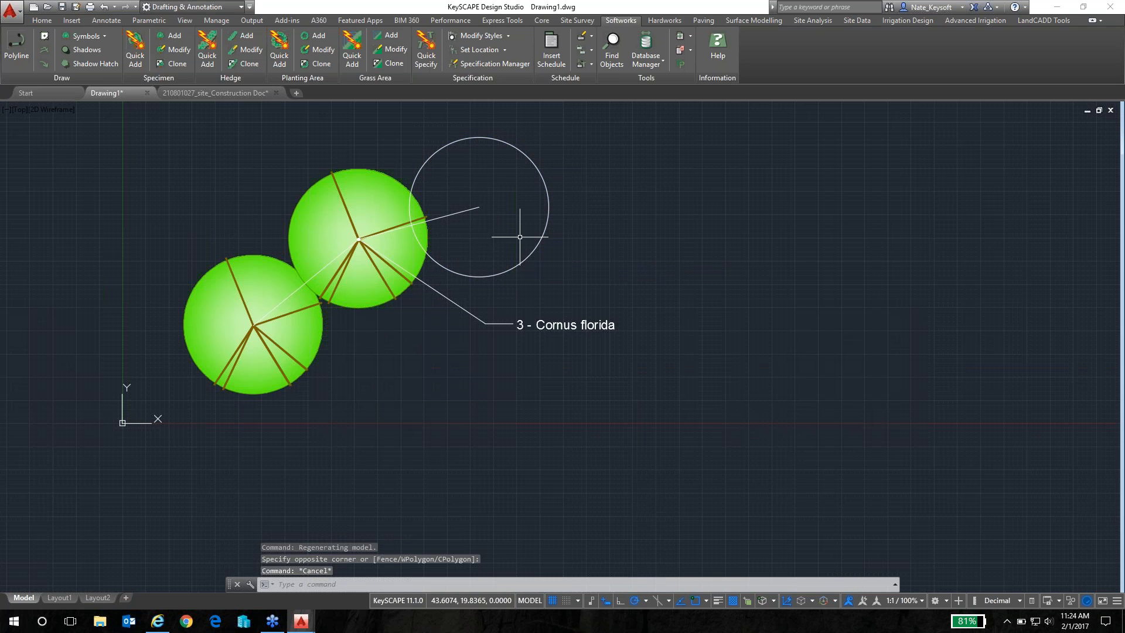
key(Escape)
click(540, 258)
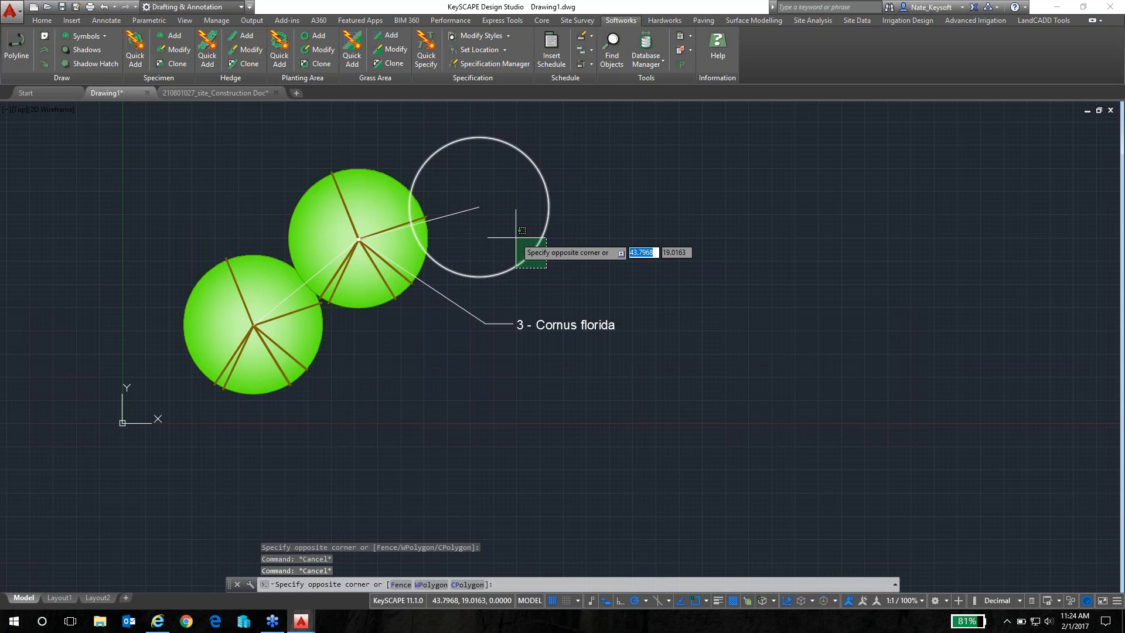
click(514, 236)
text(e)
key(Return)
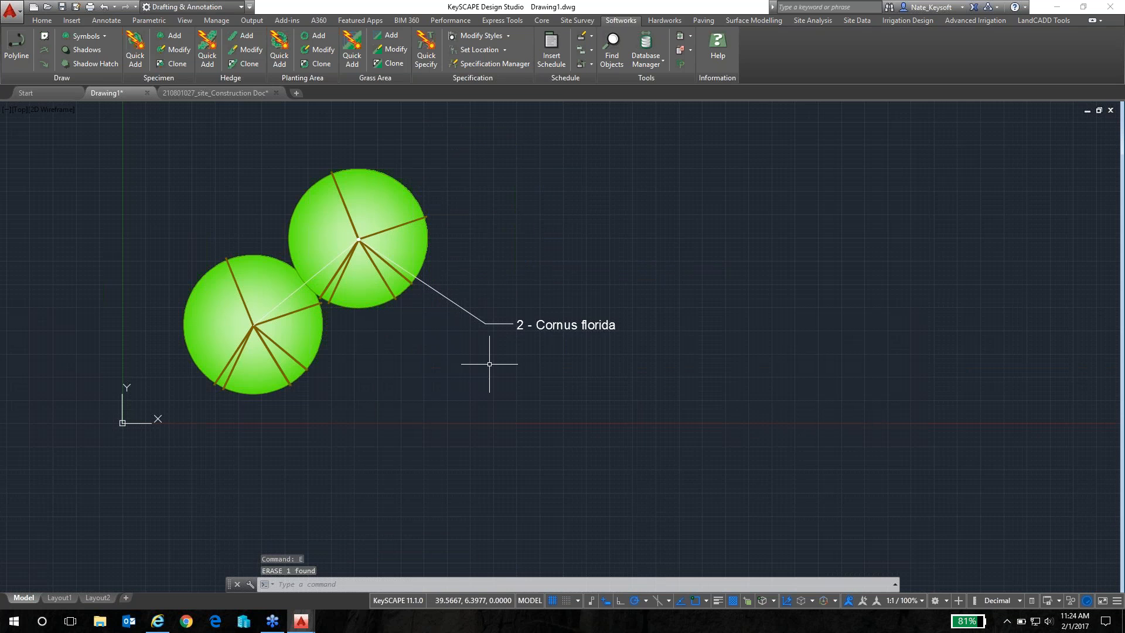
Step: Reopen the Cornus florida group for modification and set up manual insertion of new specimens with 15 ft spread and 25 ft height
middle_drag(477, 363, 607, 334)
key(Escape)
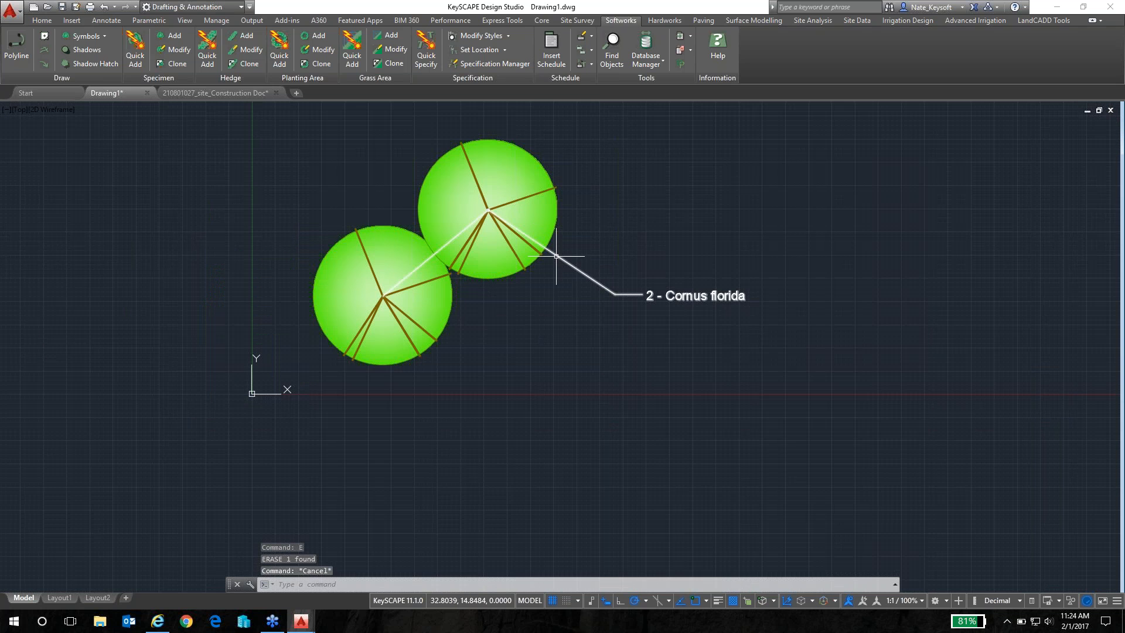
click(556, 256)
double_click(480, 217)
click(356, 153)
click(547, 168)
text(15)
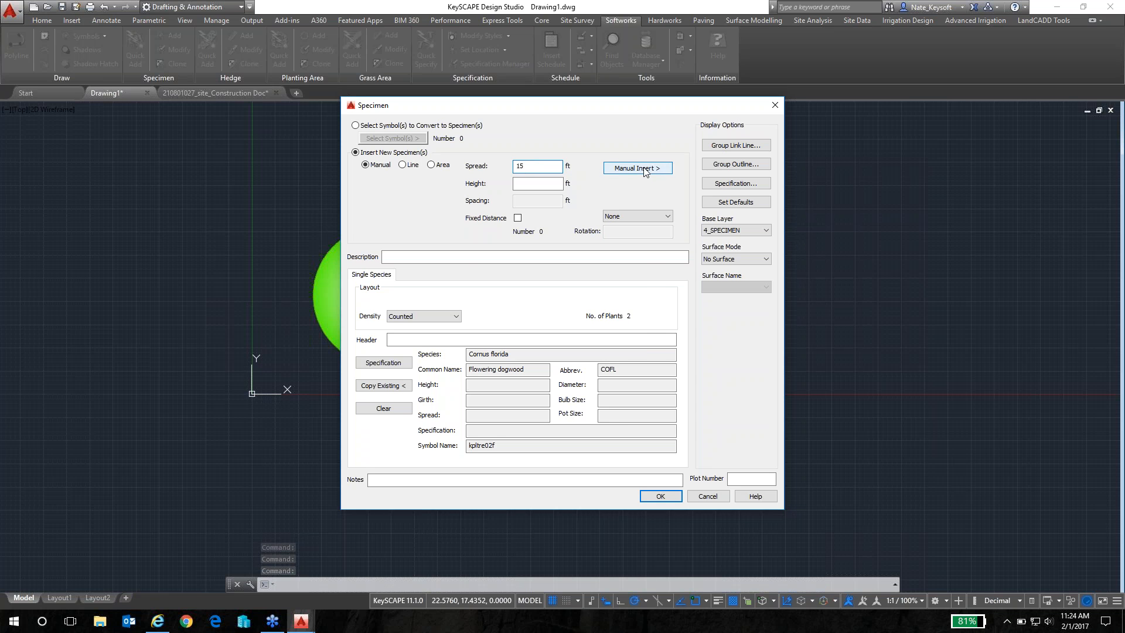
click(635, 168)
click(596, 337)
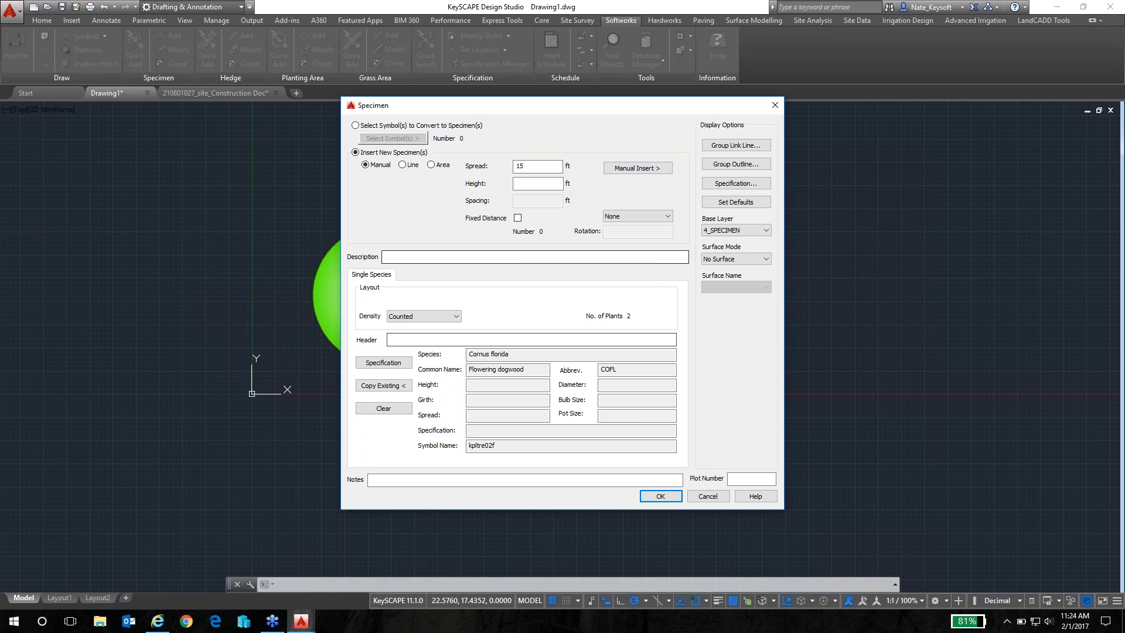
click(556, 186)
text(15)
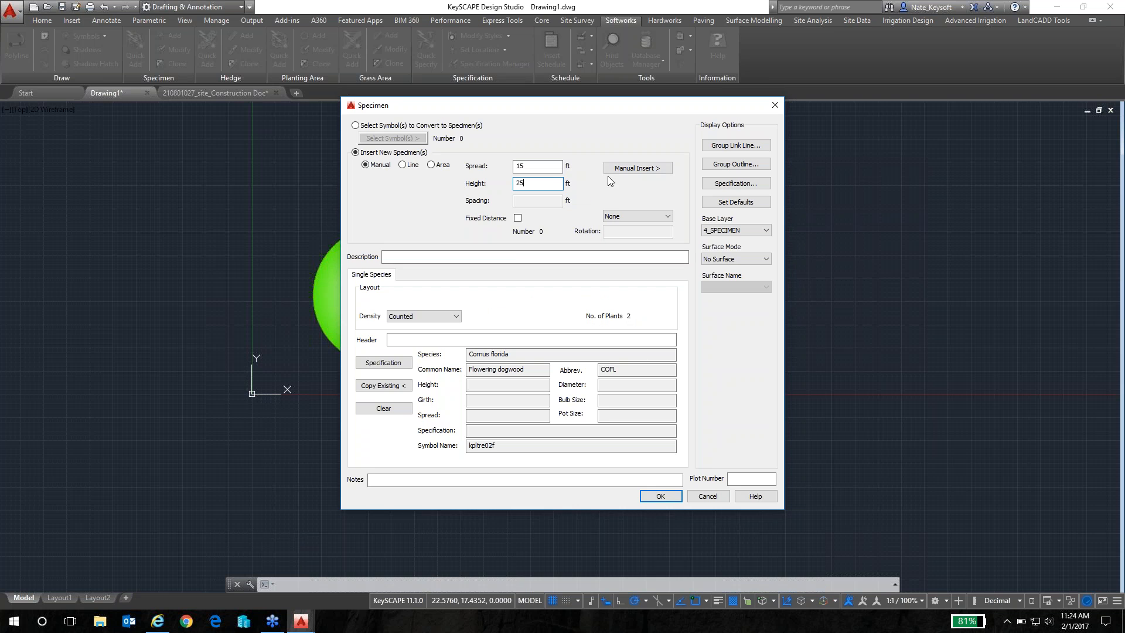
Step: Insert one new specimen up and to the right of the middle tree and apply it to the group
click(638, 168)
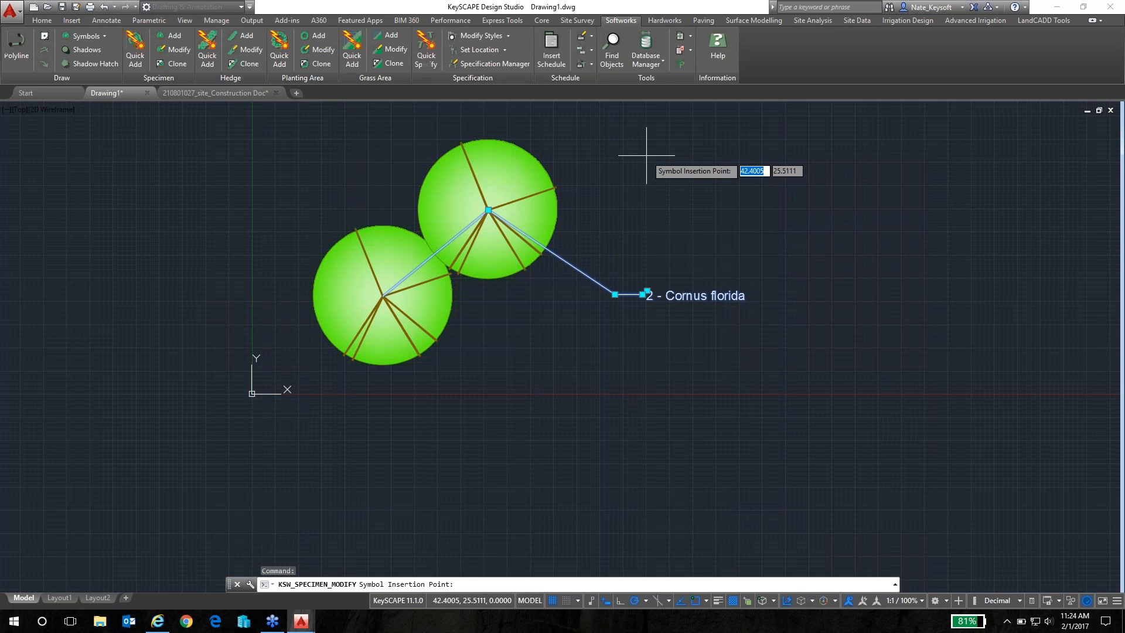
click(611, 154)
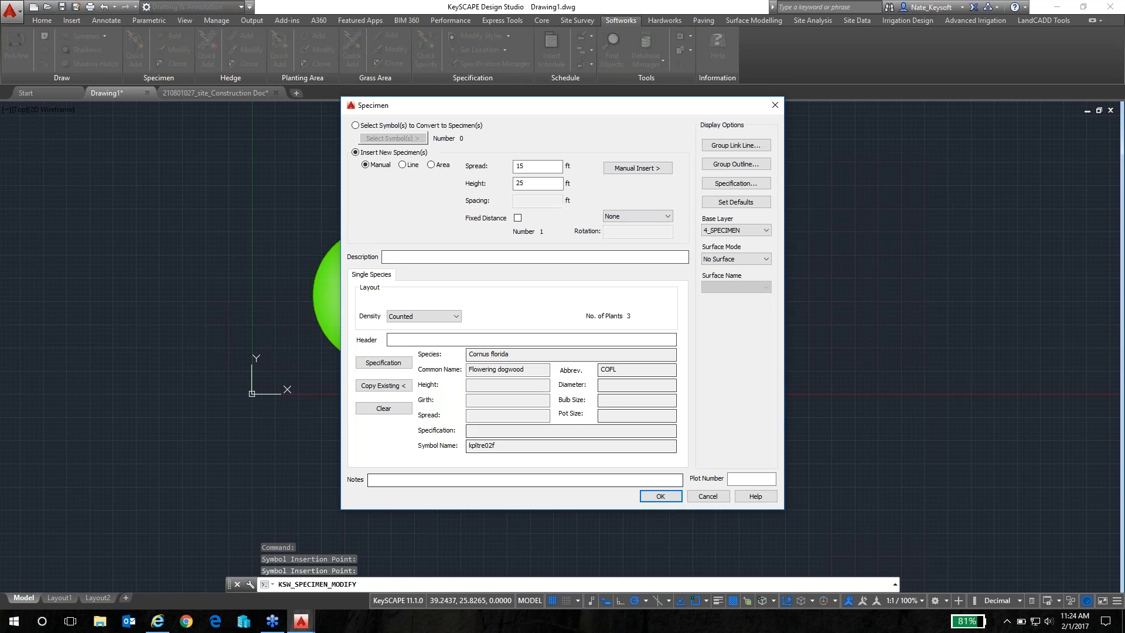
click(660, 496)
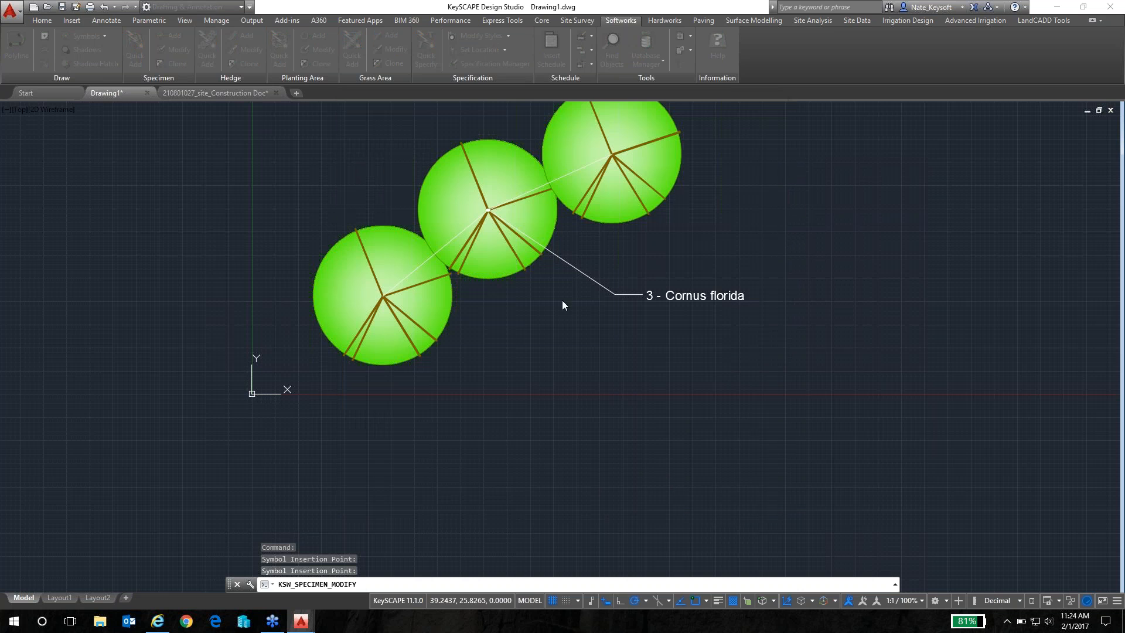
click(585, 241)
click(639, 257)
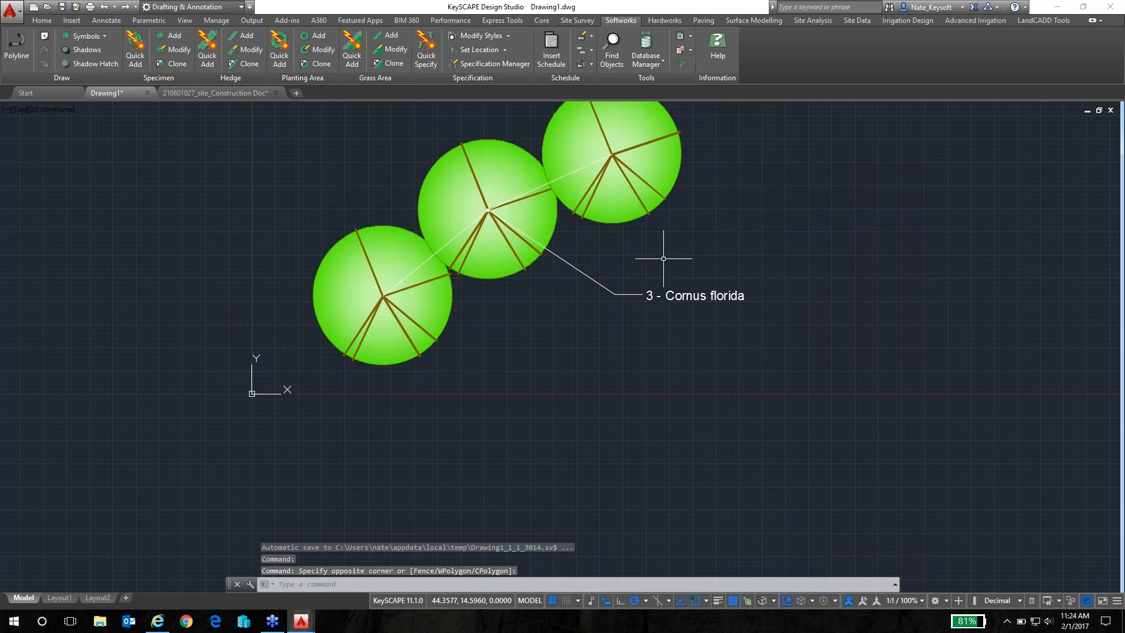
Step: Start a full schedule in the KeySOFTWORKS Standard style with the header "Plant Schedule"
middle_drag(664, 258, 611, 280)
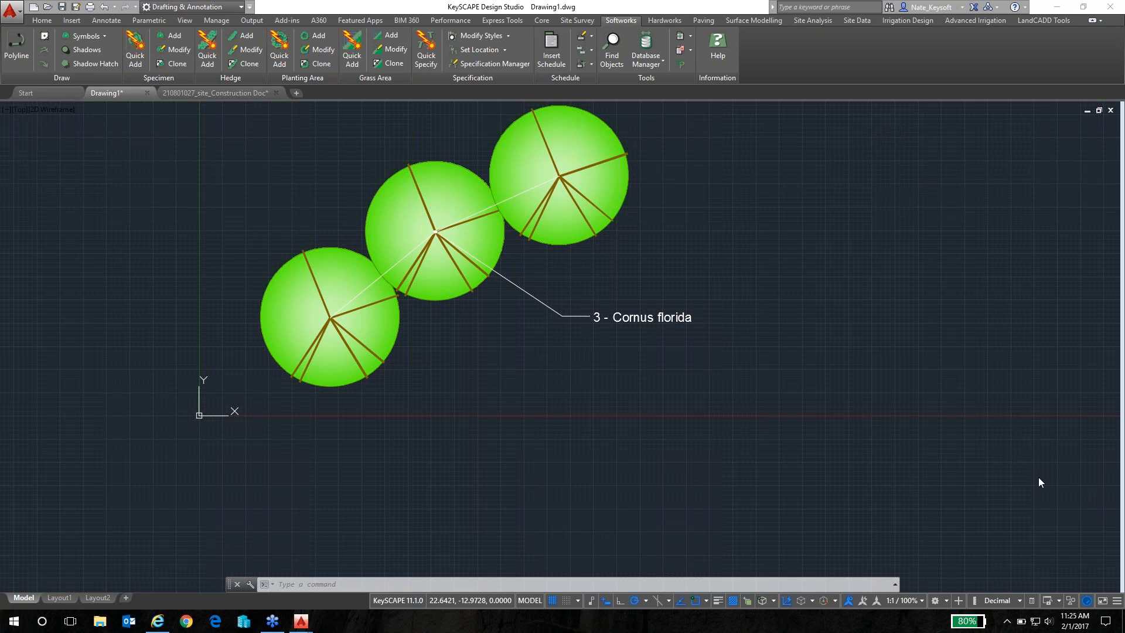
middle_drag(746, 301, 693, 339)
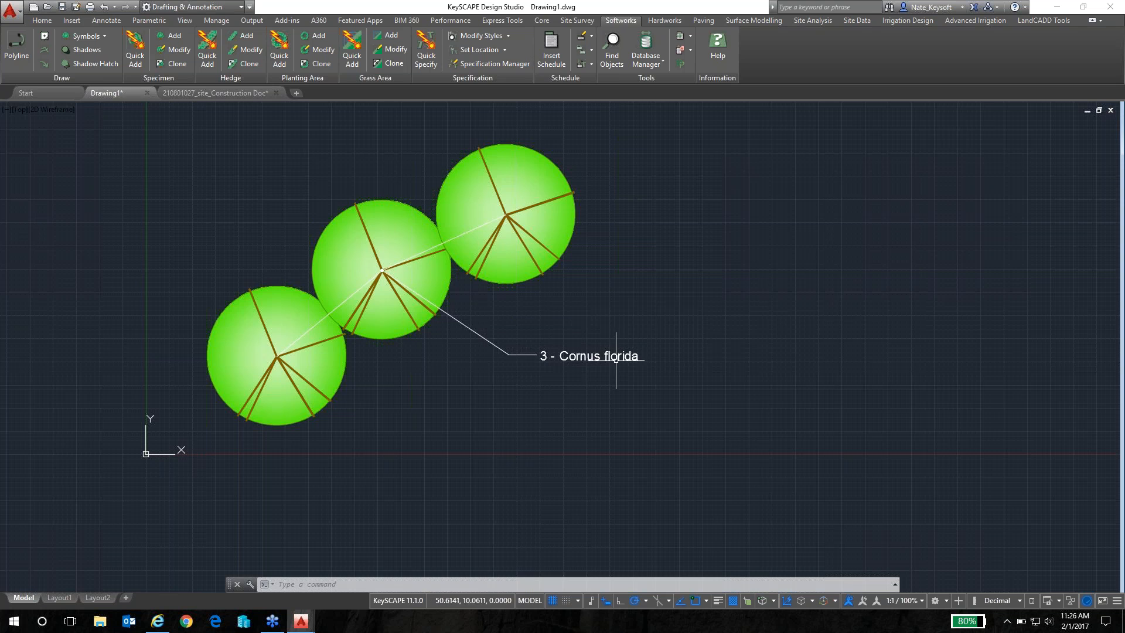
scroll(636, 314, down, 2)
middle_drag(636, 314, 572, 311)
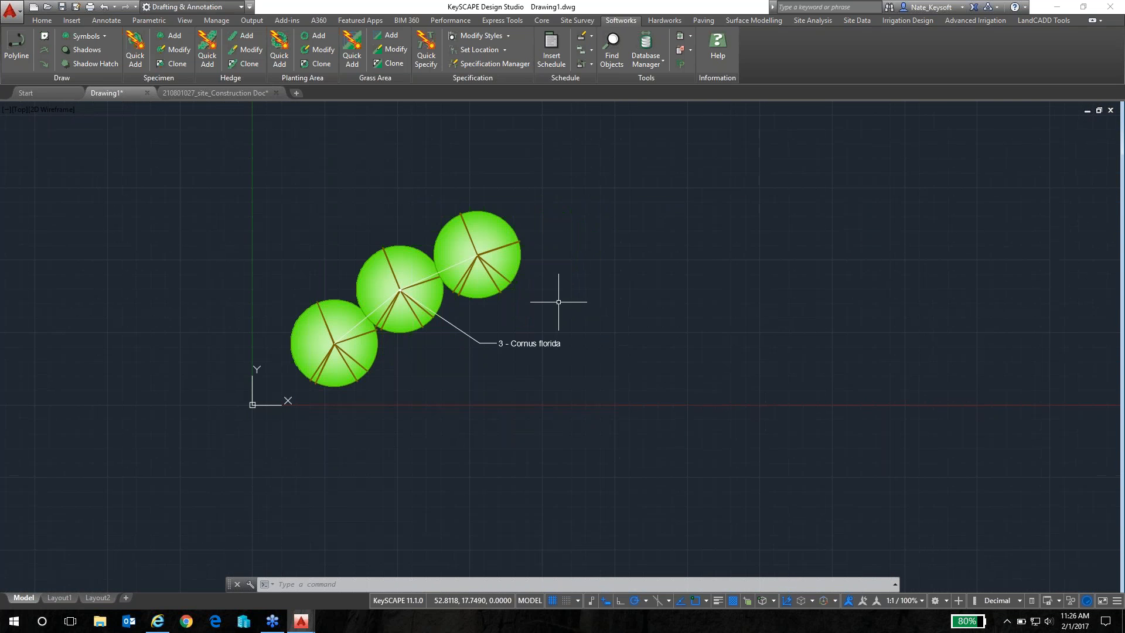
click(550, 51)
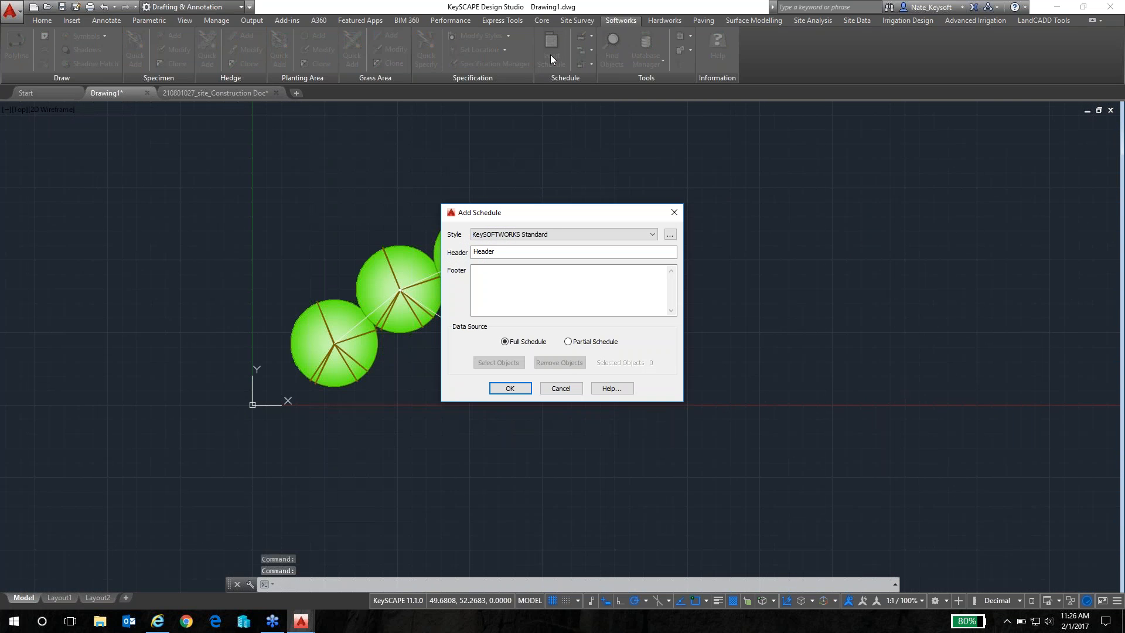
double_click(484, 251)
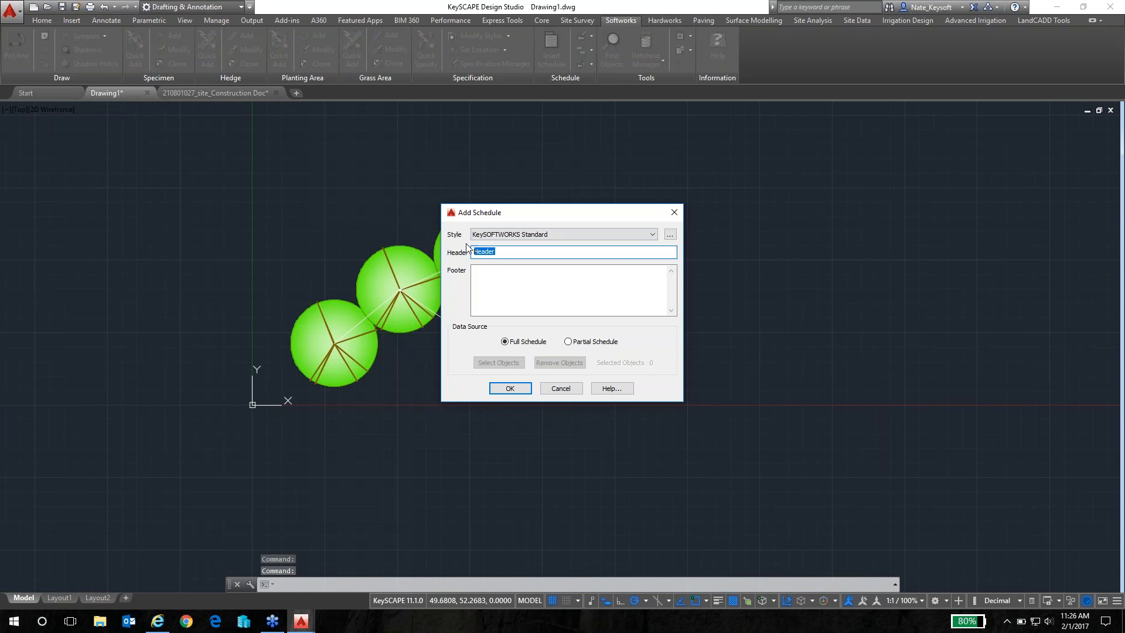
text(Sh)
text(chedule )
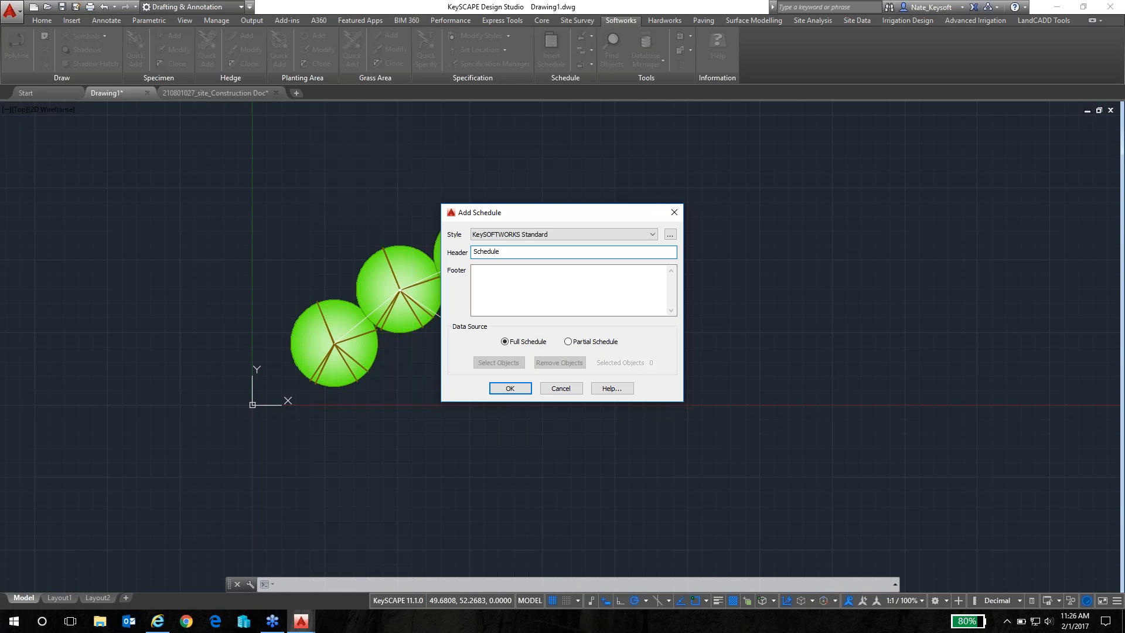
text(Pl)
key(BackSpace)
key(BackSpace)
key(Home)
text(Plant)
Step: Accept the schedule settings and place the schedule in the empty area to the right of the trees
click(508, 388)
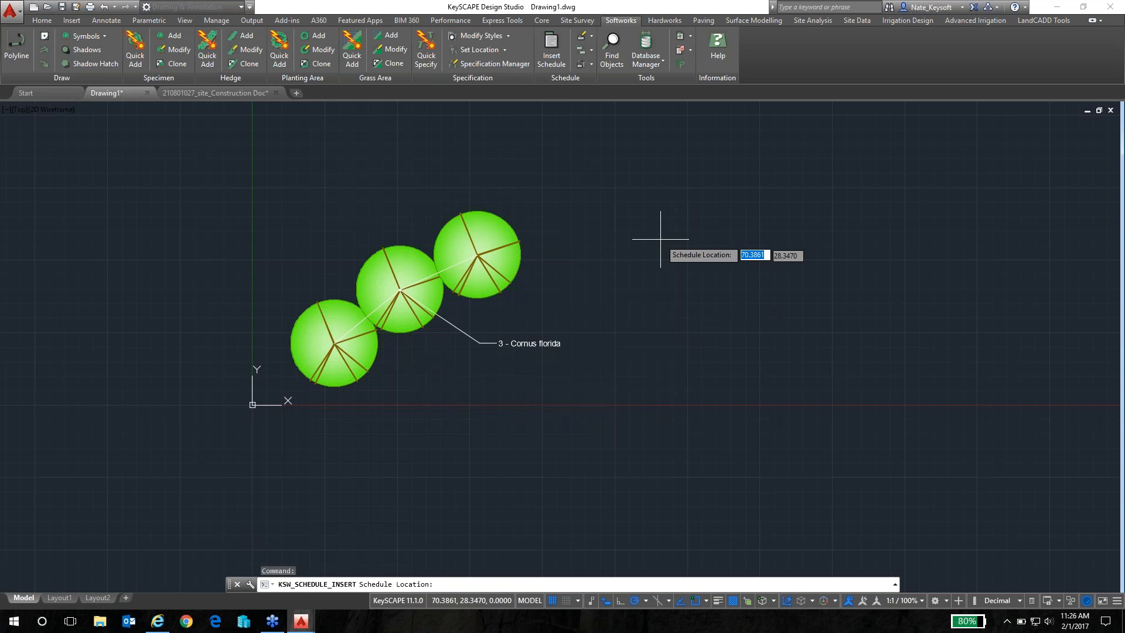
click(687, 218)
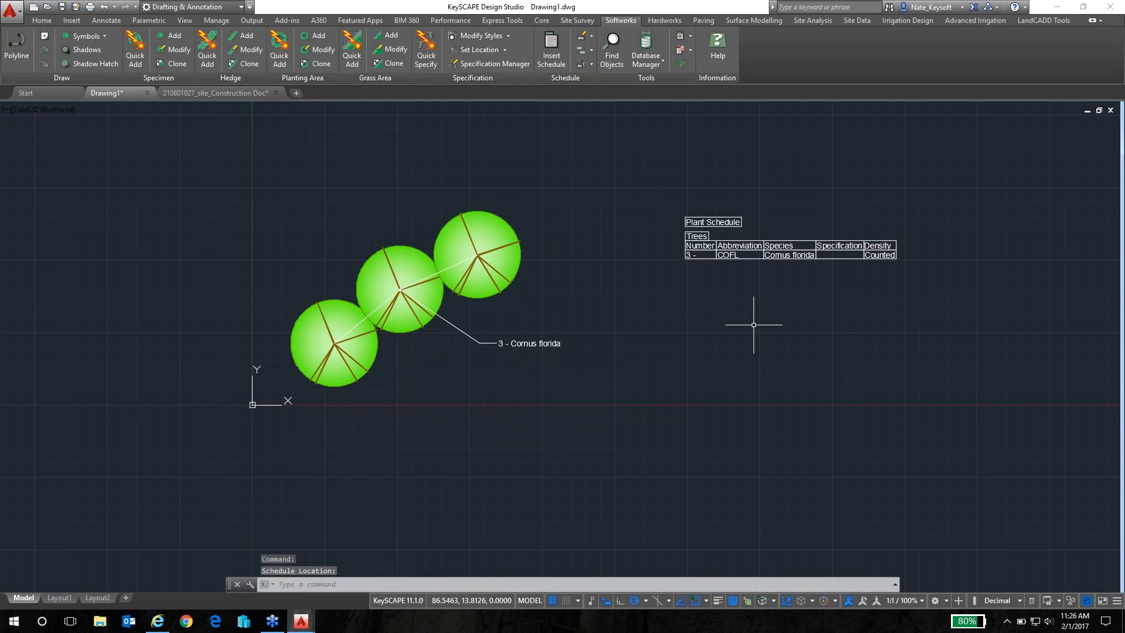
mouse_move(745, 322)
middle_down()
mouse_move(622, 296)
mouse_move(607, 303)
middle_up()
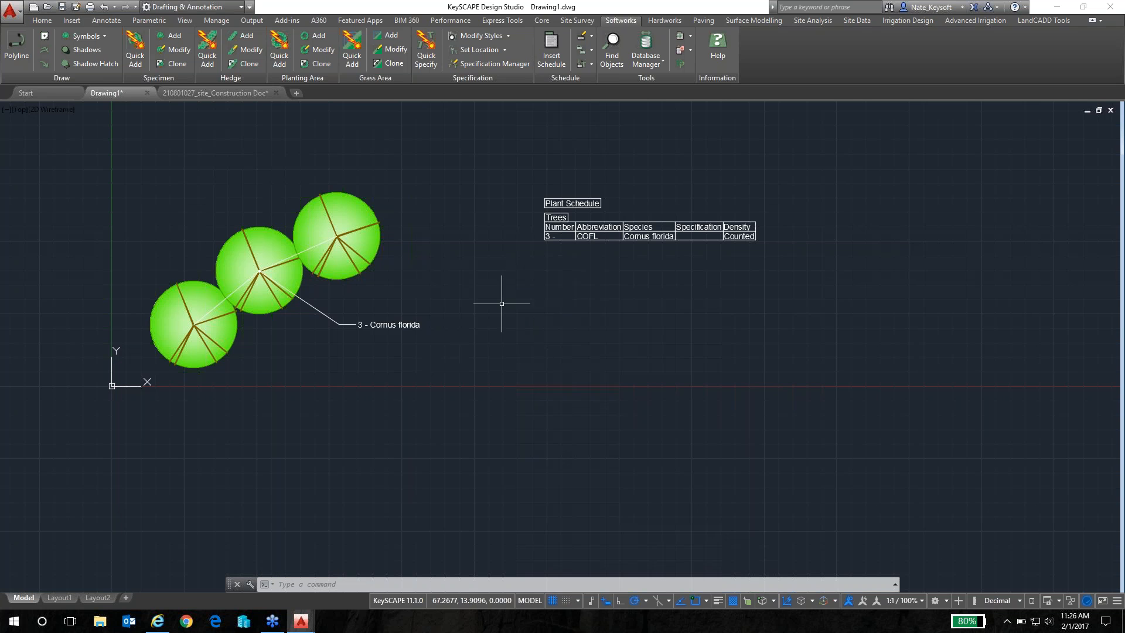
Step: Review the default Softworks specification and schedule styles in Drawing Setup, keeping KeySOFTWORKS Standard for both
click(541, 20)
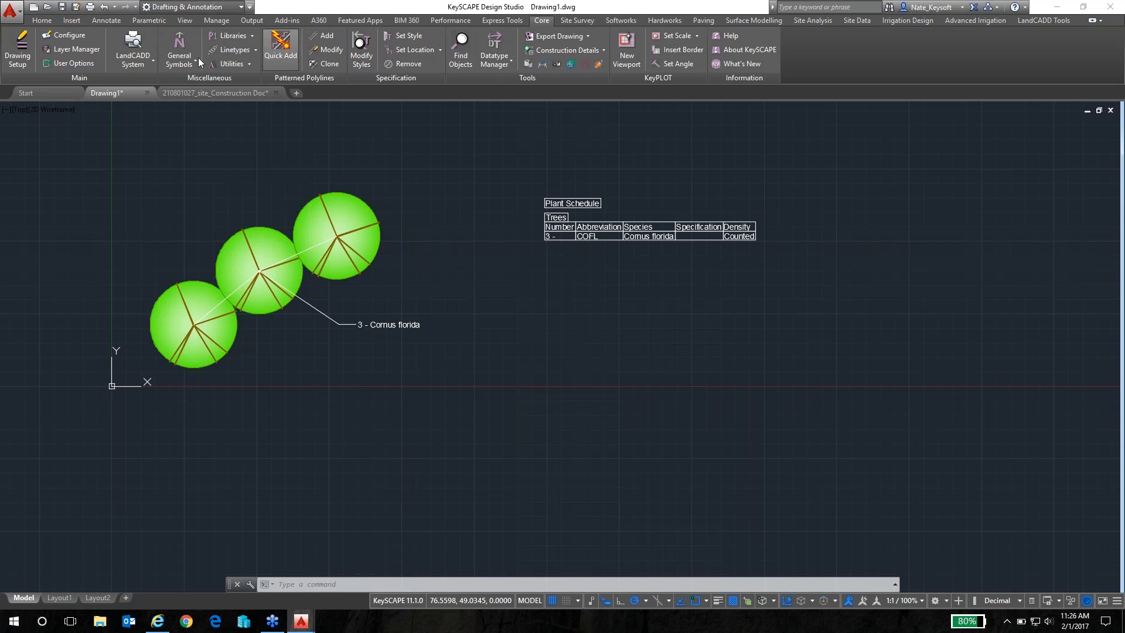
click(27, 60)
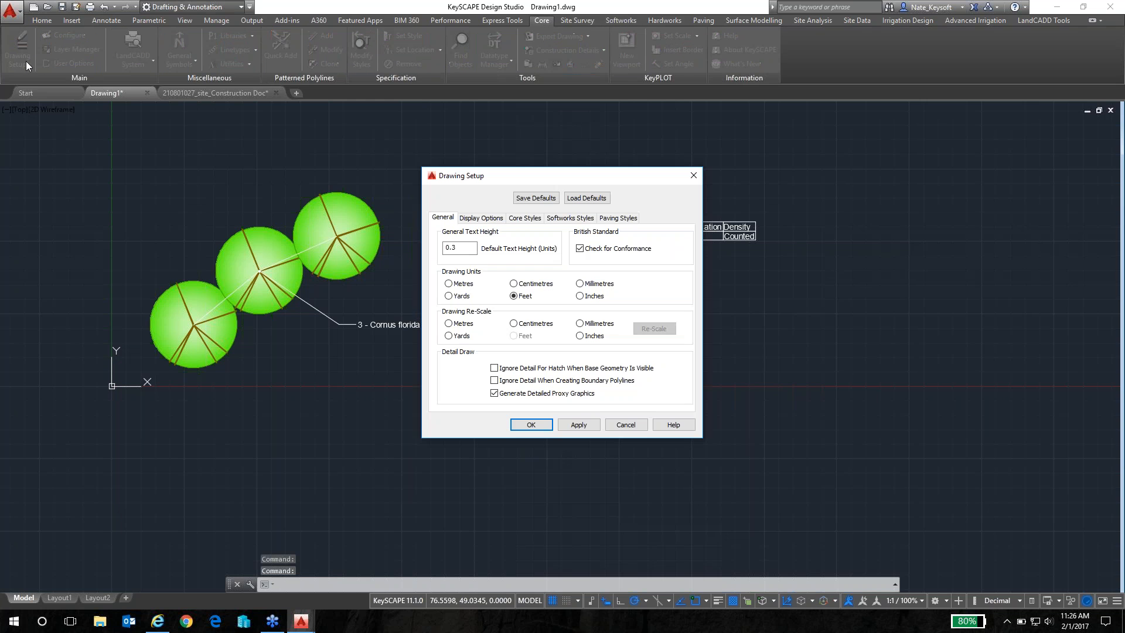
click(560, 218)
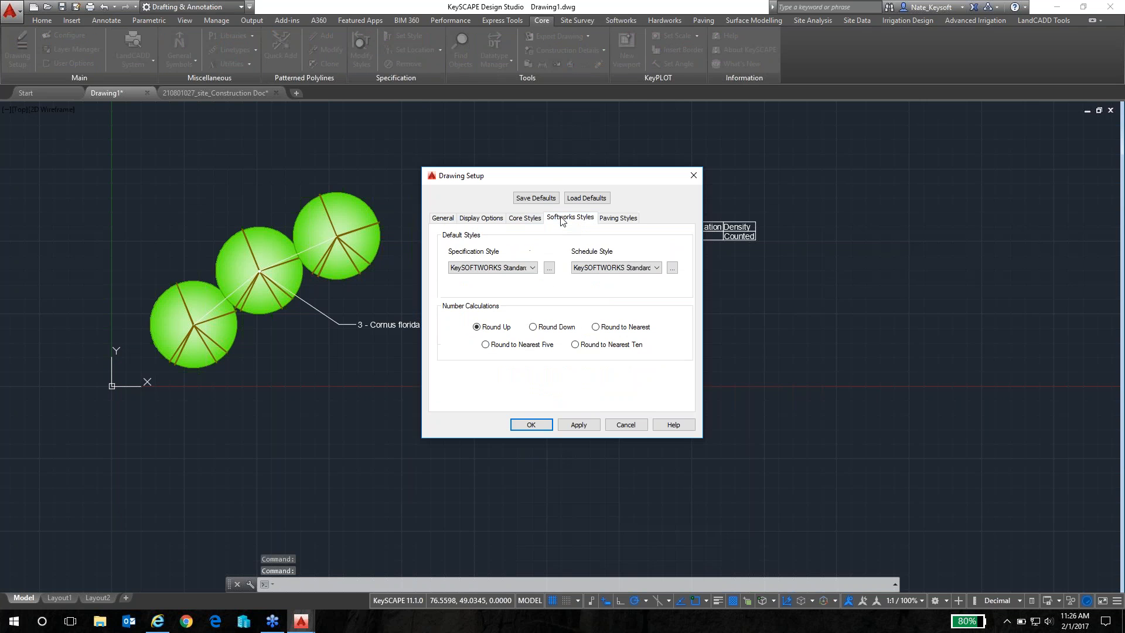
click(484, 268)
click(484, 279)
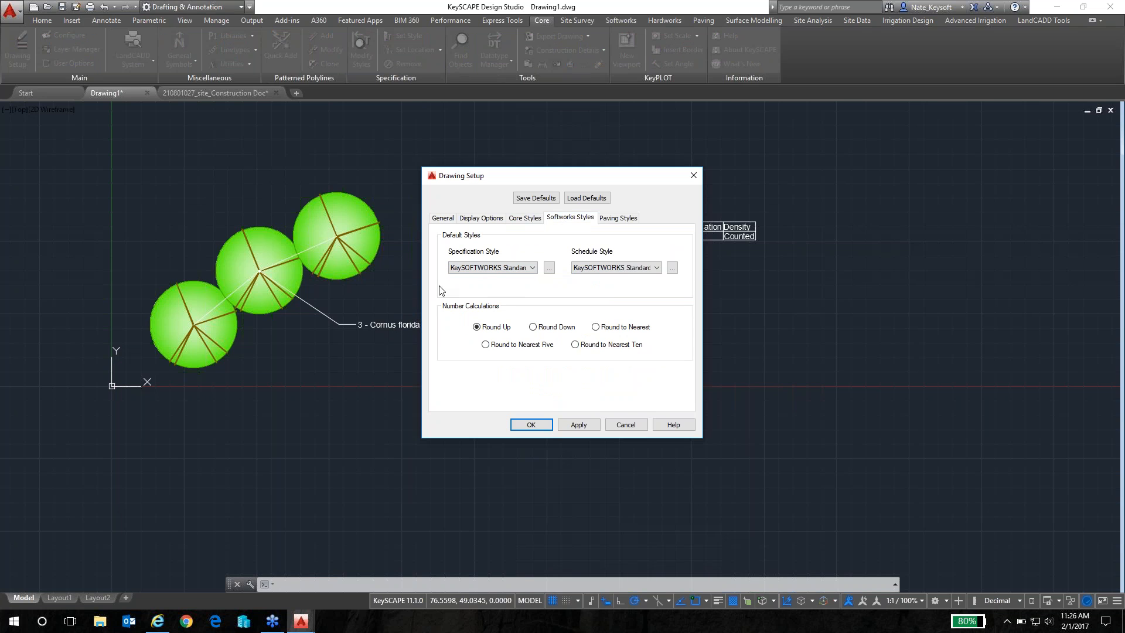
click(600, 268)
click(611, 279)
drag(613, 178, 386, 214)
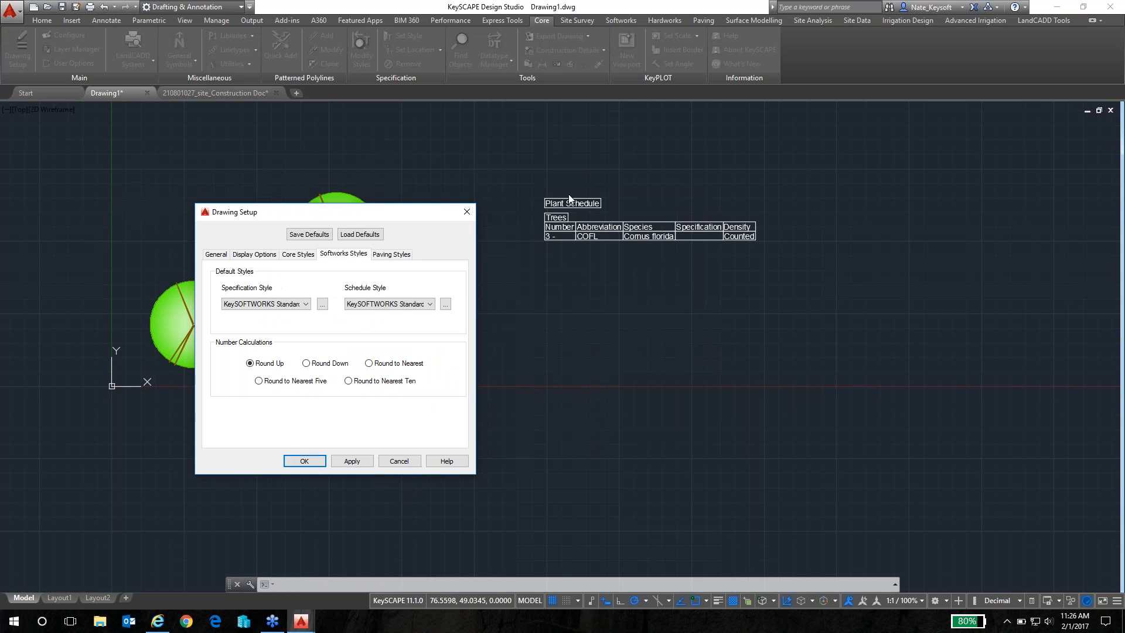
click(304, 461)
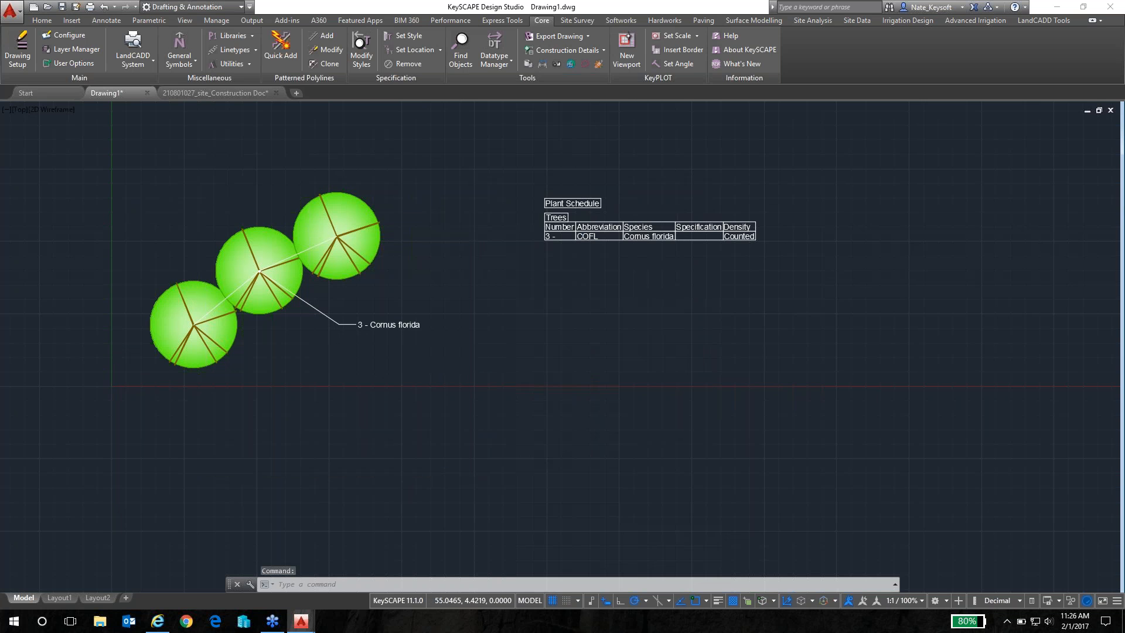
Step: Open the Softworks specification style editor for modifying the label style
scroll(431, 359, up, 2)
mouse_move(432, 357)
middle_down()
mouse_move(477, 384)
mouse_move(490, 409)
mouse_move(474, 414)
middle_up()
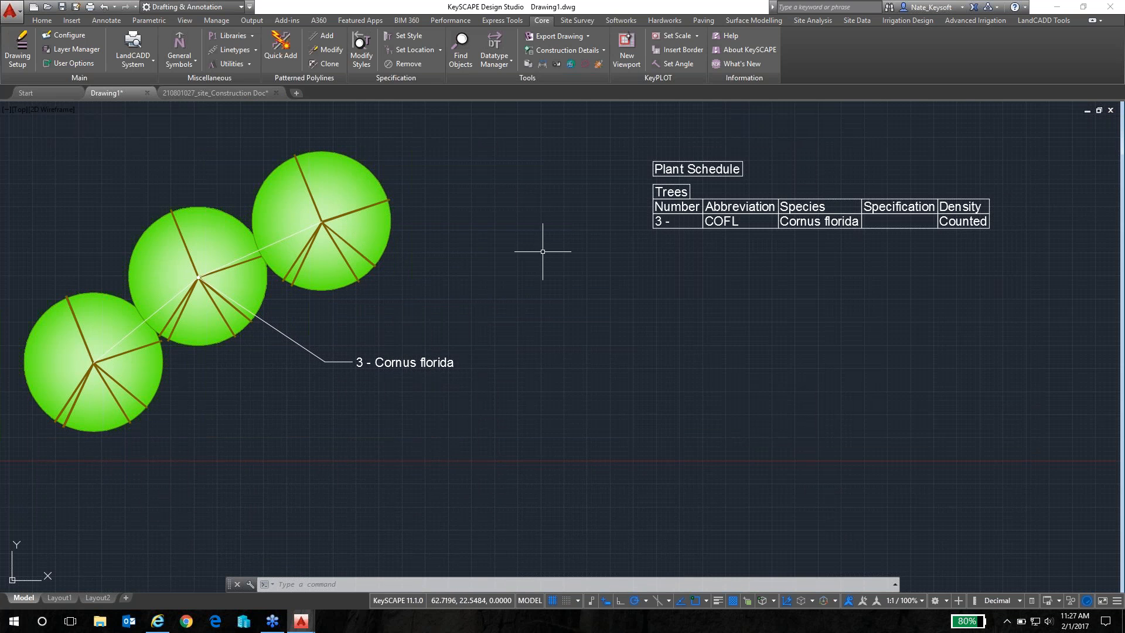
click(626, 21)
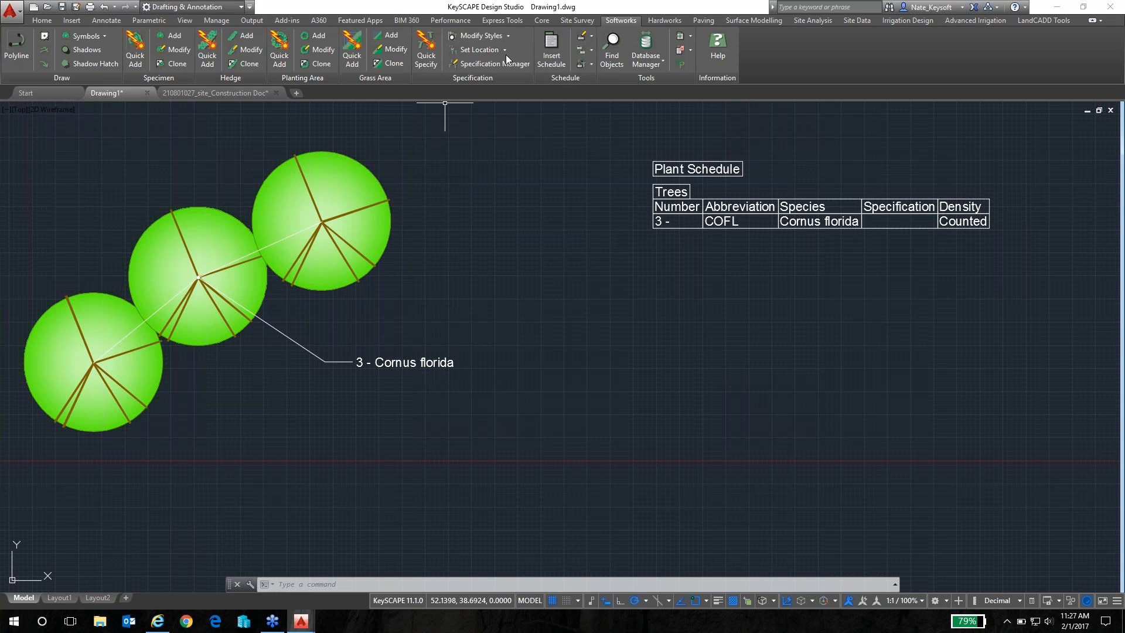
click(508, 36)
click(508, 35)
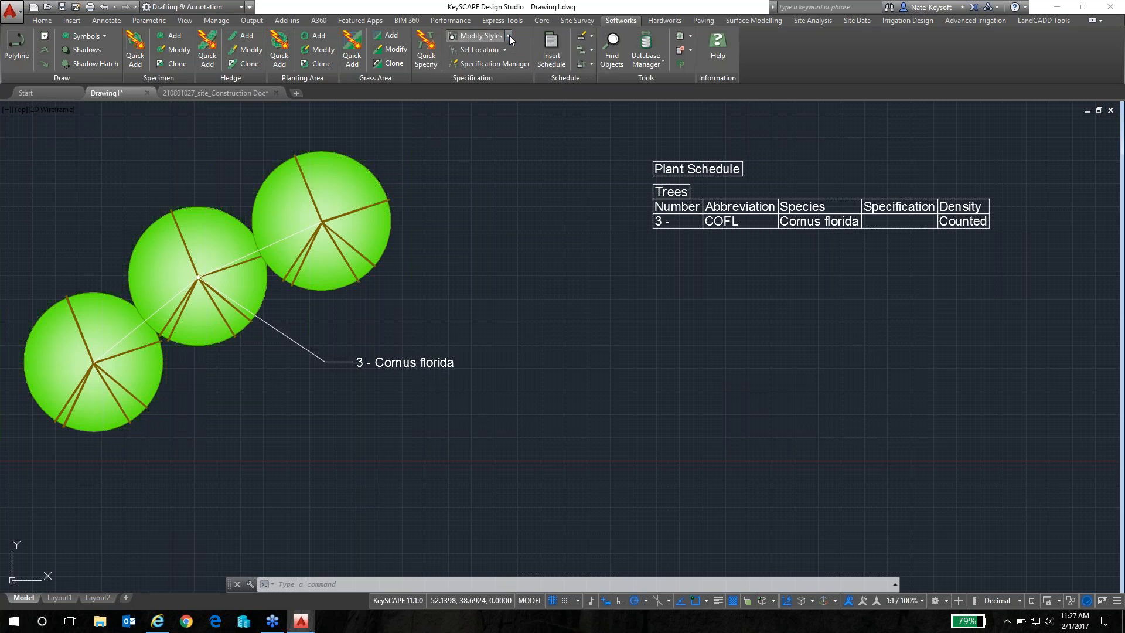
click(508, 36)
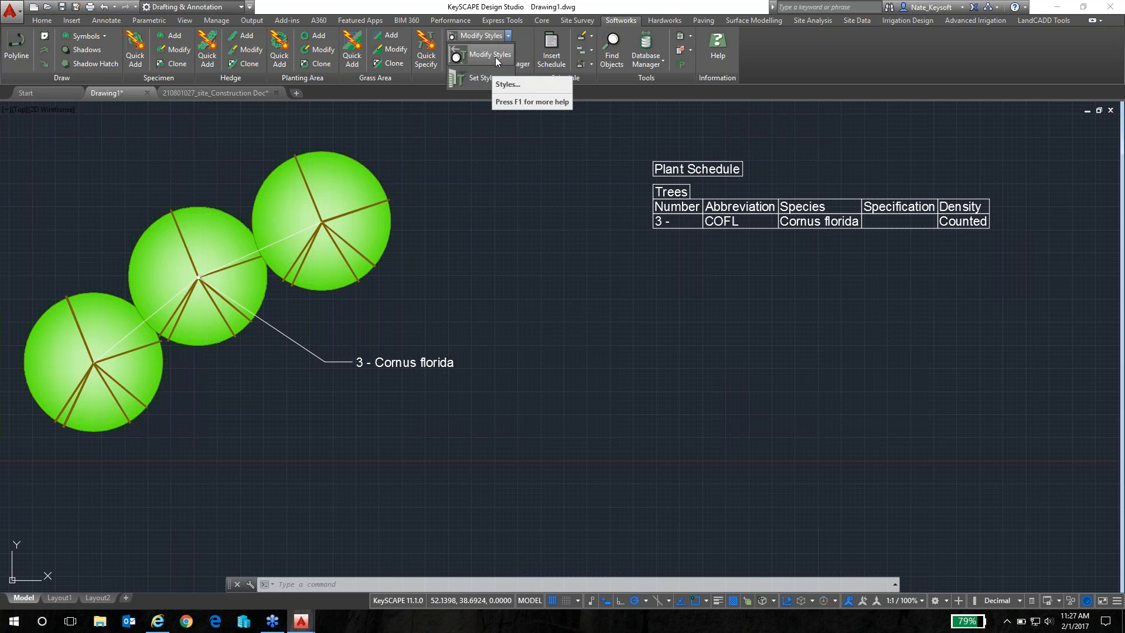
click(495, 57)
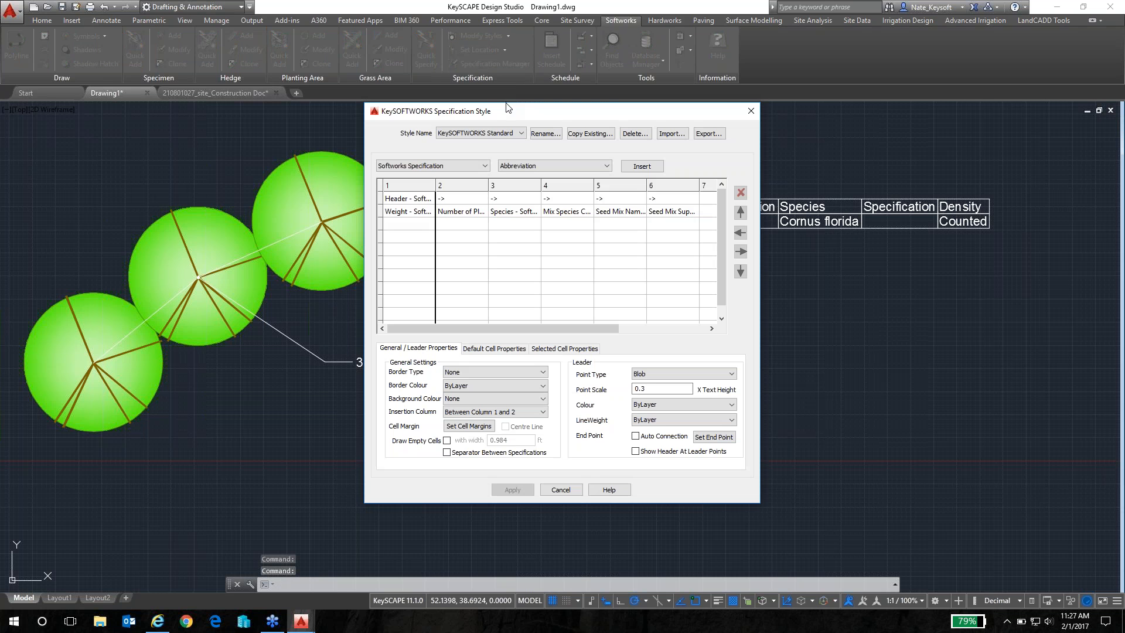
Step: Examine the column cells of the KeySOFTWORKS Standard specification style, including Weight, Number of Plants, Species and the mix species field
drag(510, 113, 626, 135)
click(632, 151)
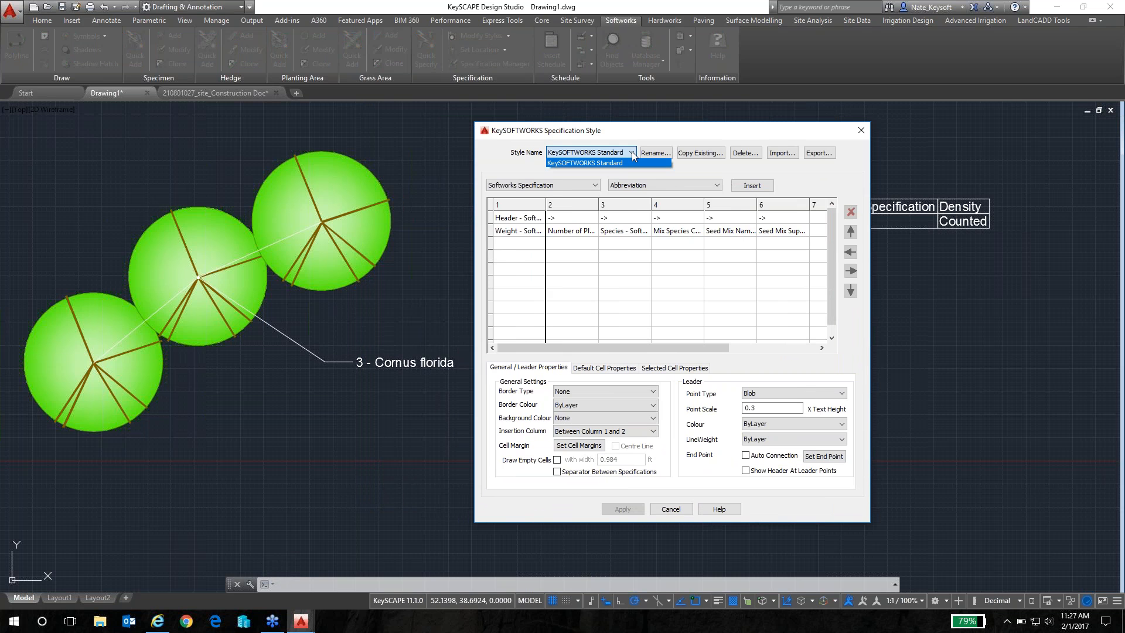
click(631, 151)
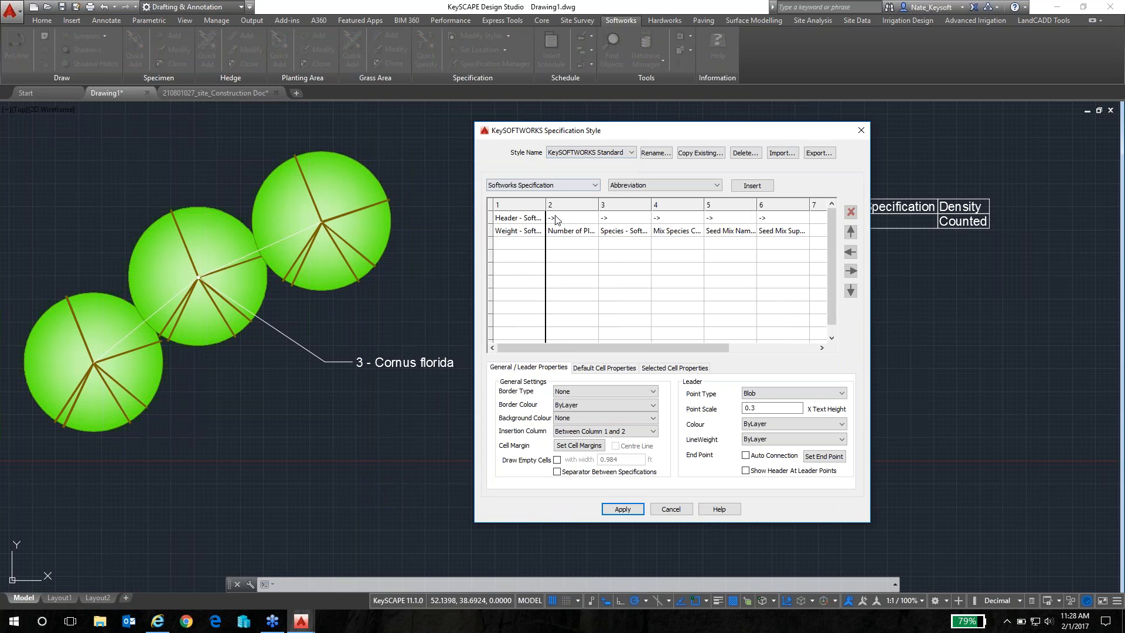
click(627, 234)
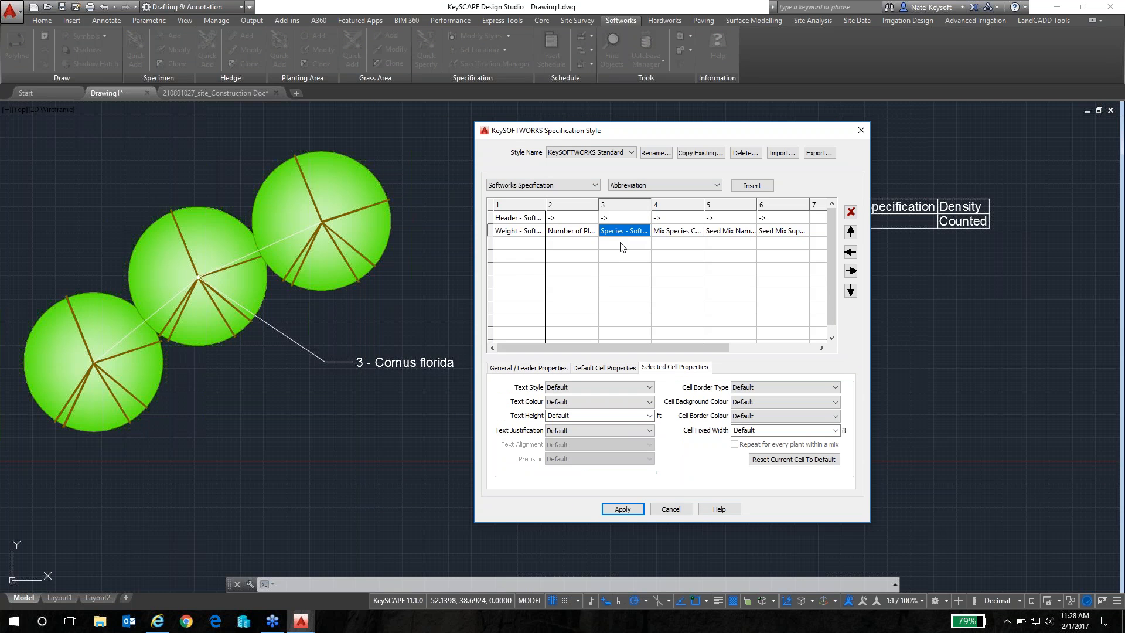
click(717, 186)
click(716, 186)
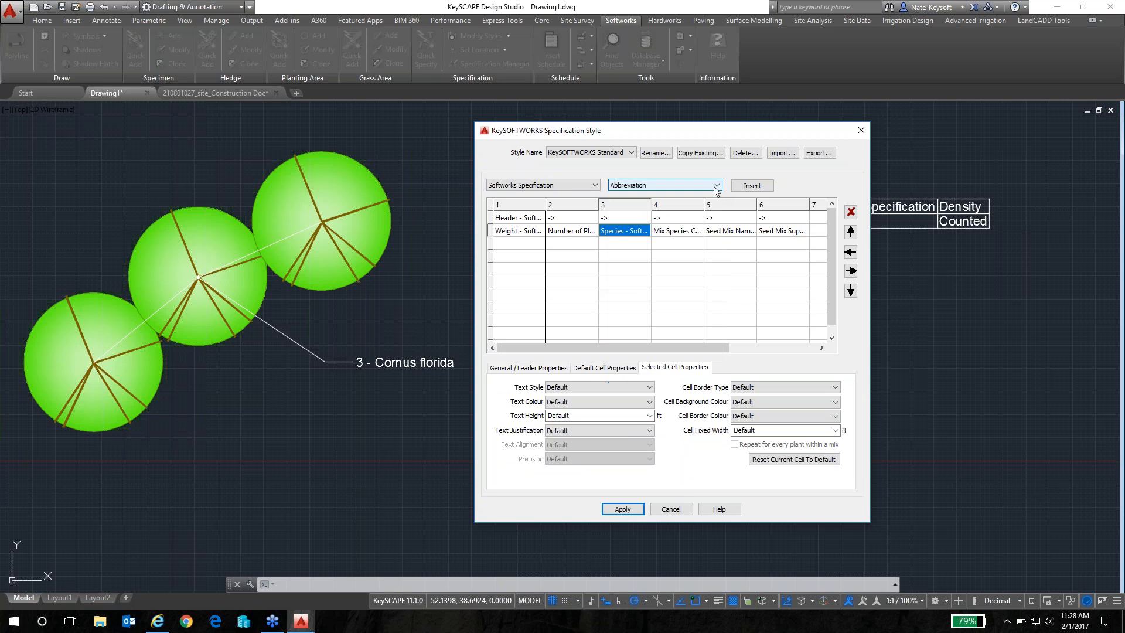
click(608, 235)
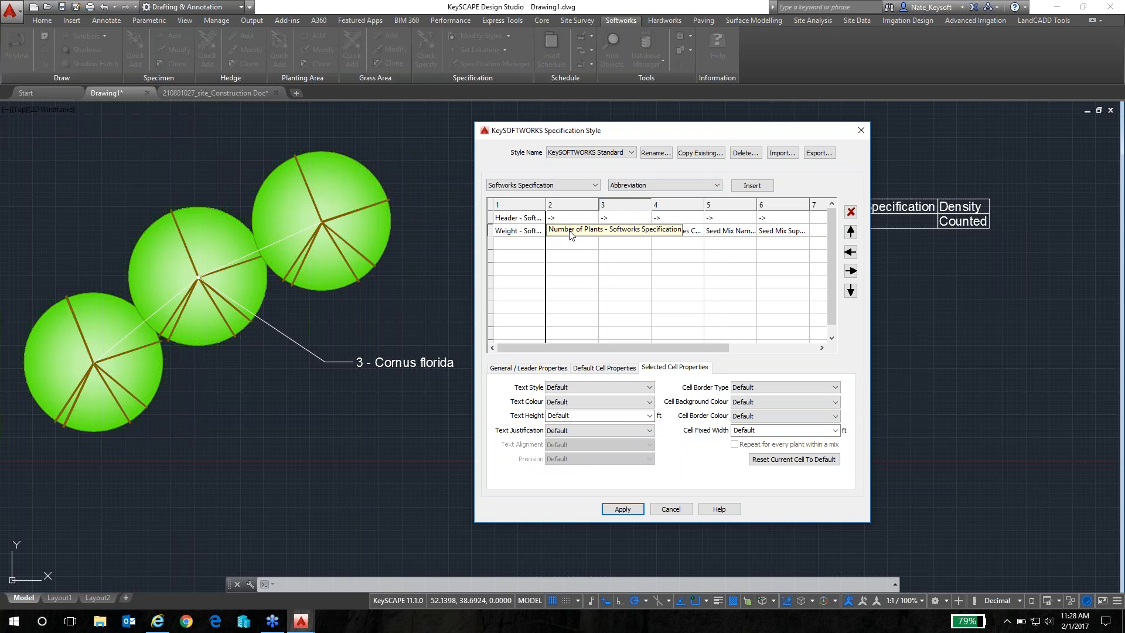
click(525, 235)
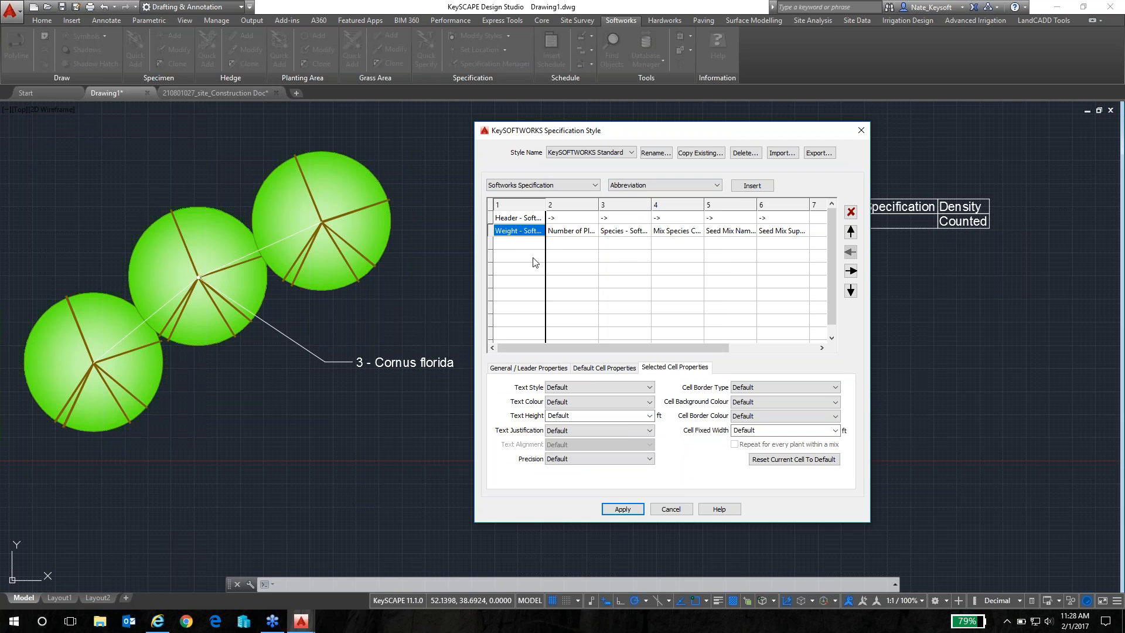
click(674, 232)
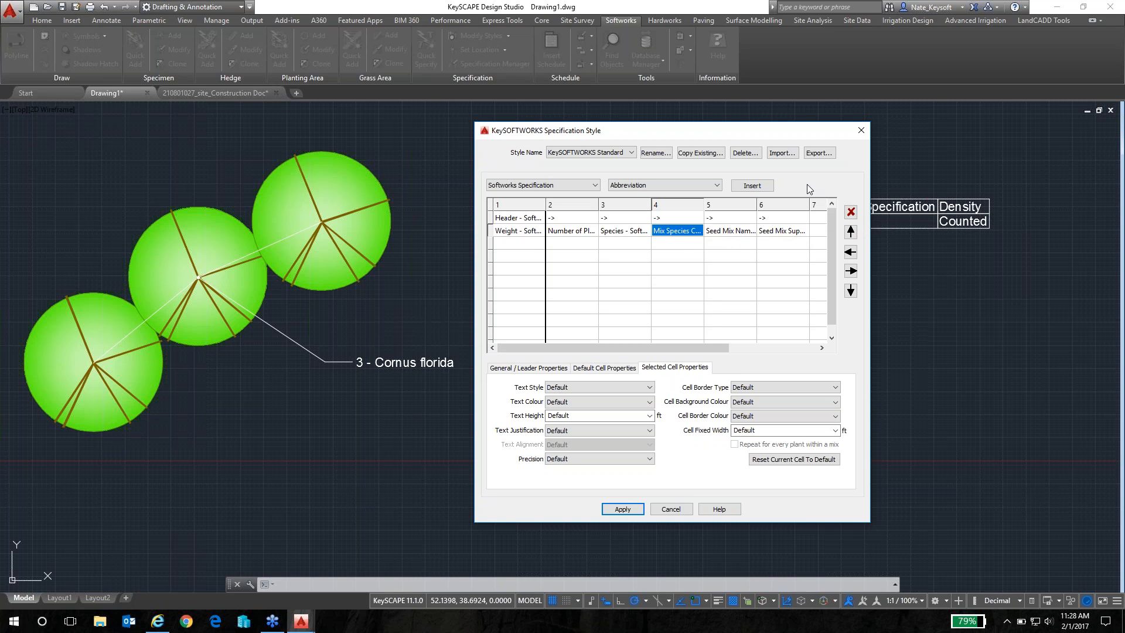
click(571, 232)
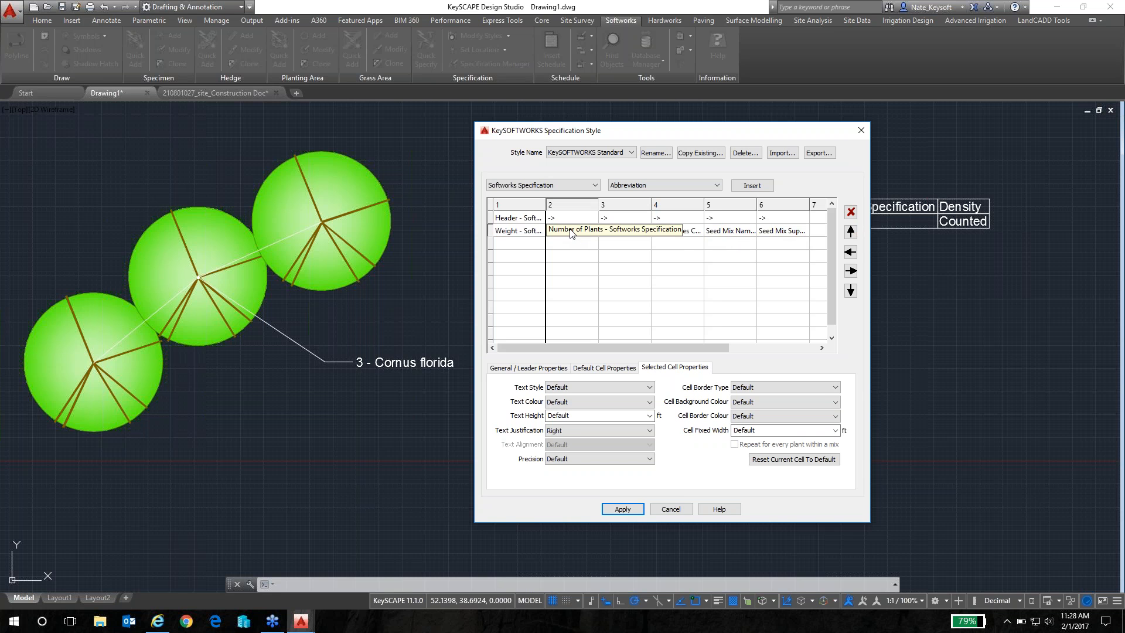
click(626, 233)
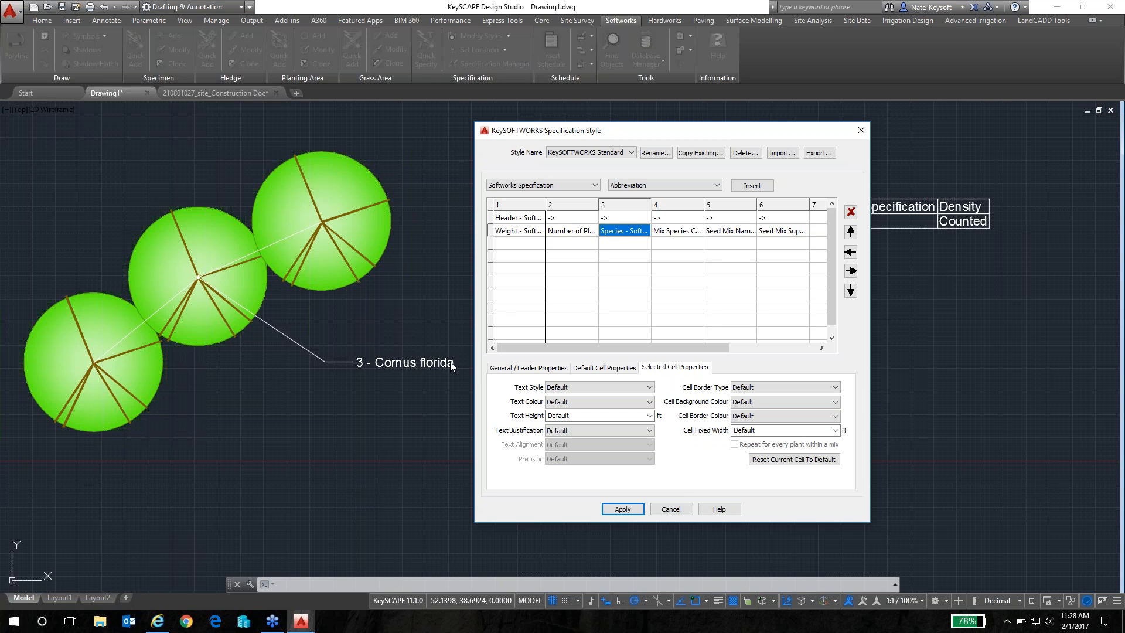
click(571, 232)
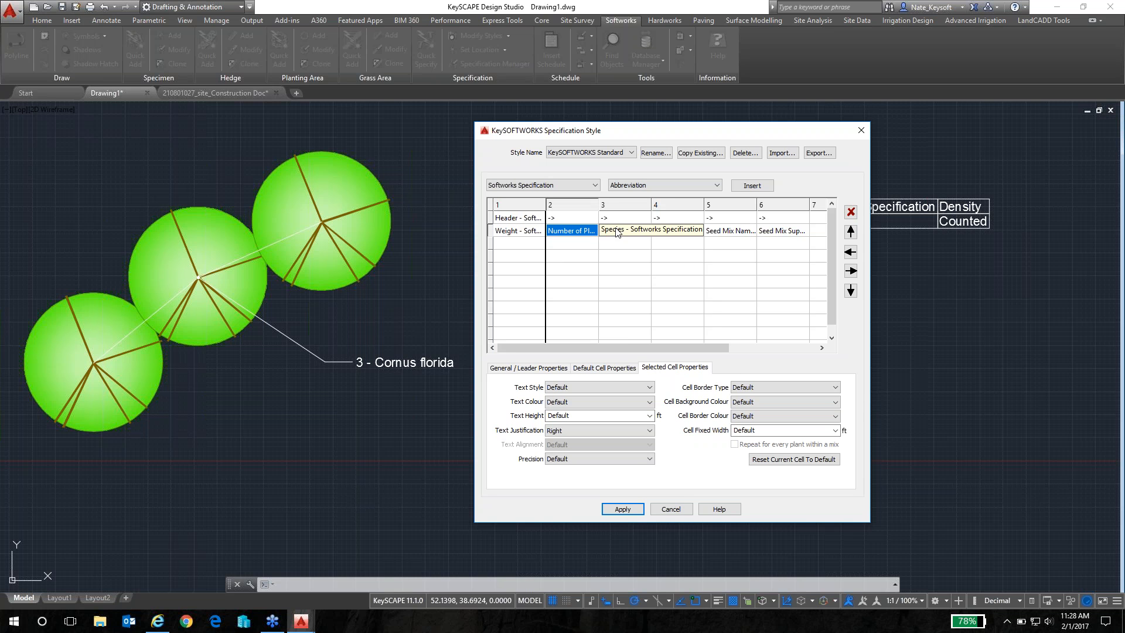
Step: Overwrite the Species cell in column 3 with the Softworks Specification field Abbreviation, then apply the style change and close the editor
click(615, 232)
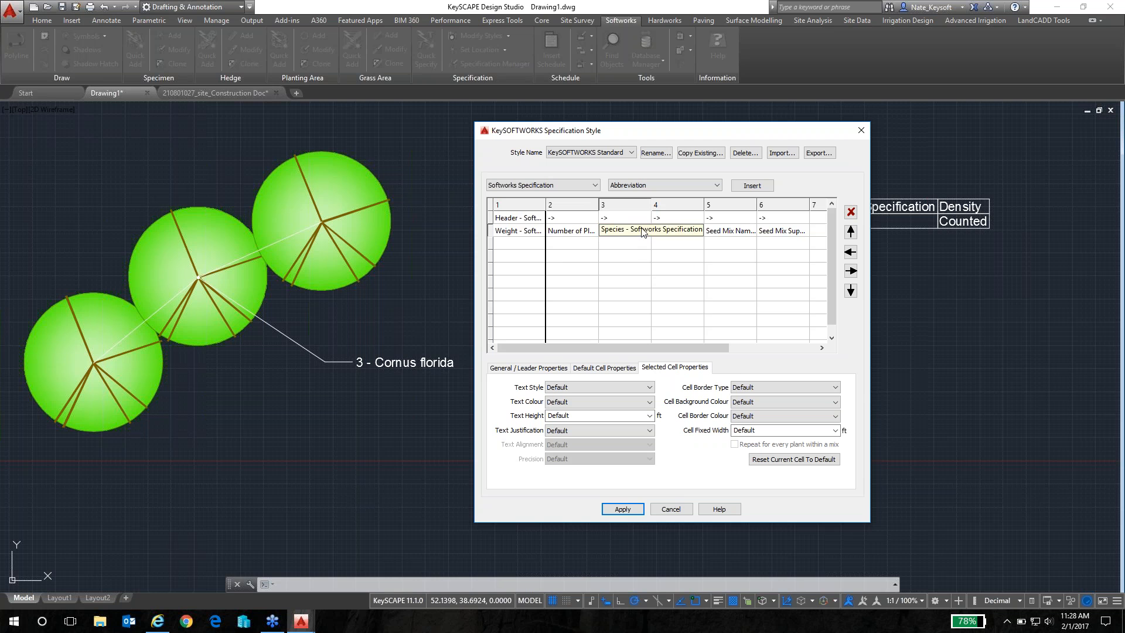
click(593, 186)
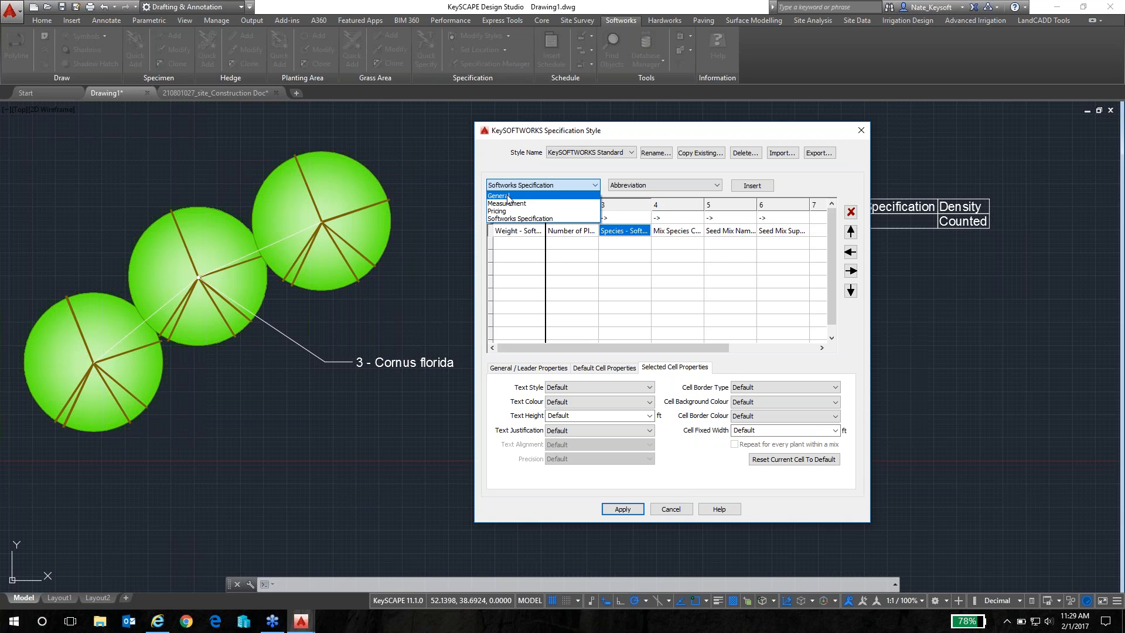
click(508, 197)
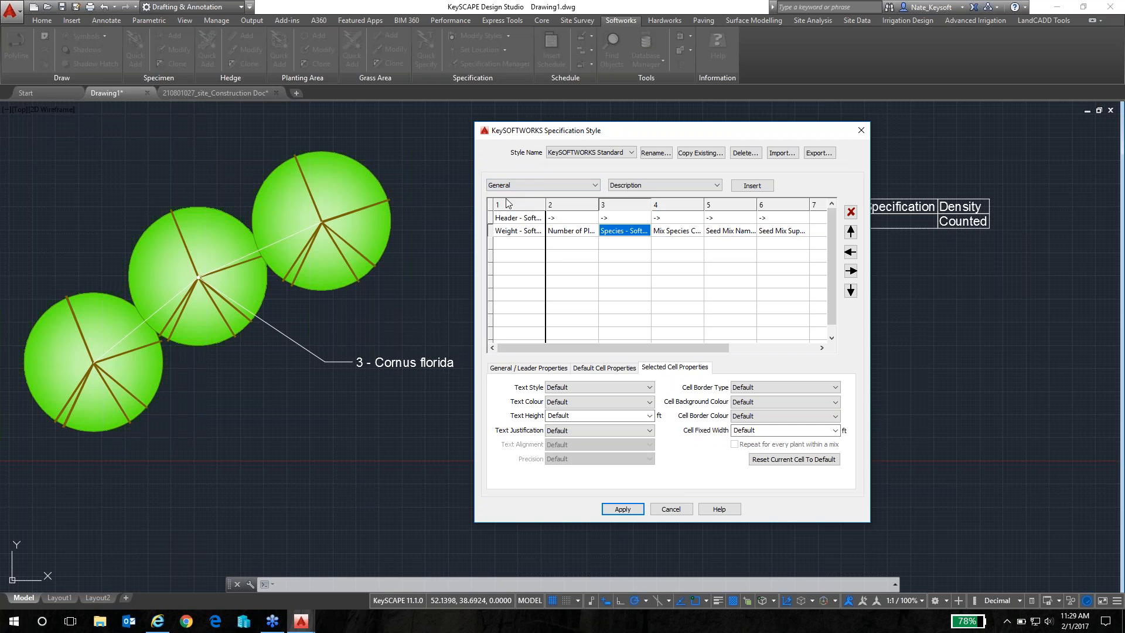
click(536, 184)
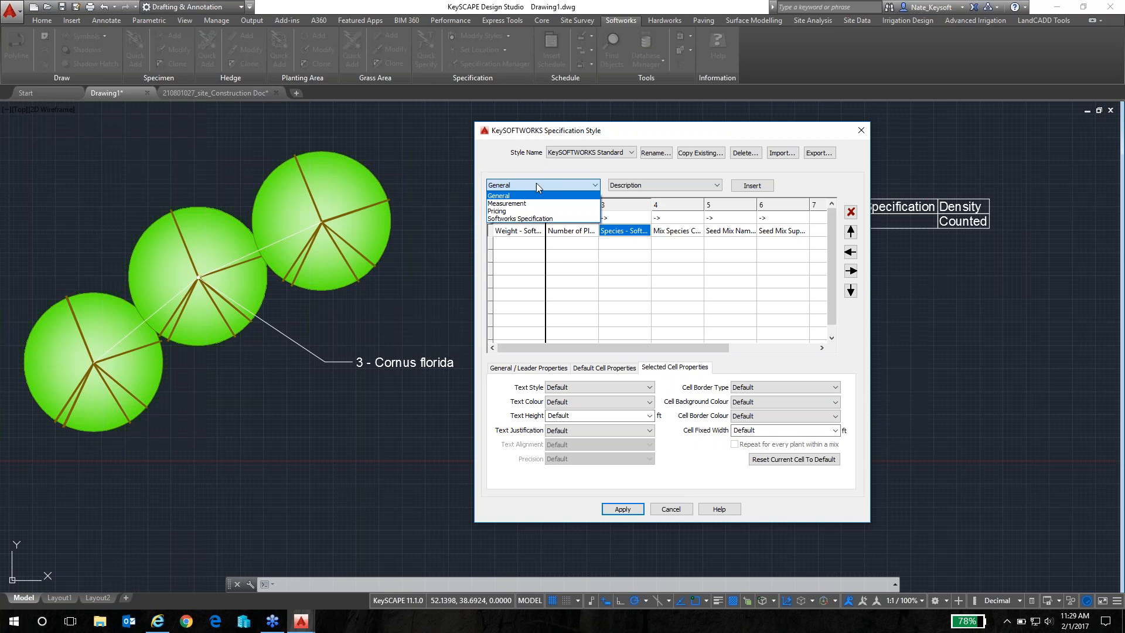
click(528, 220)
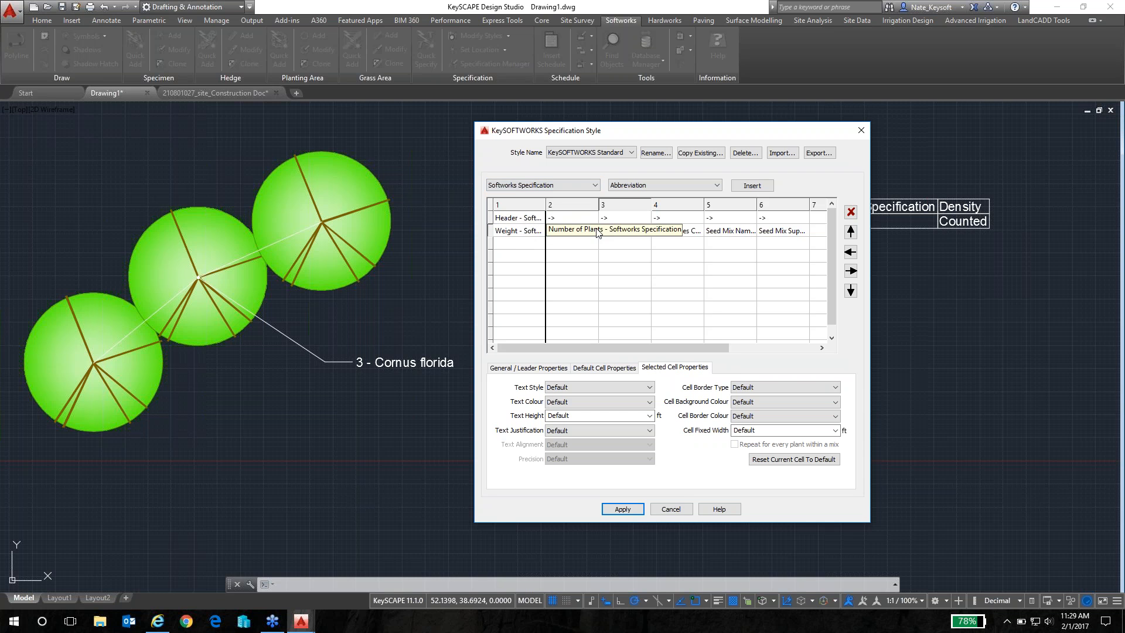
click(697, 185)
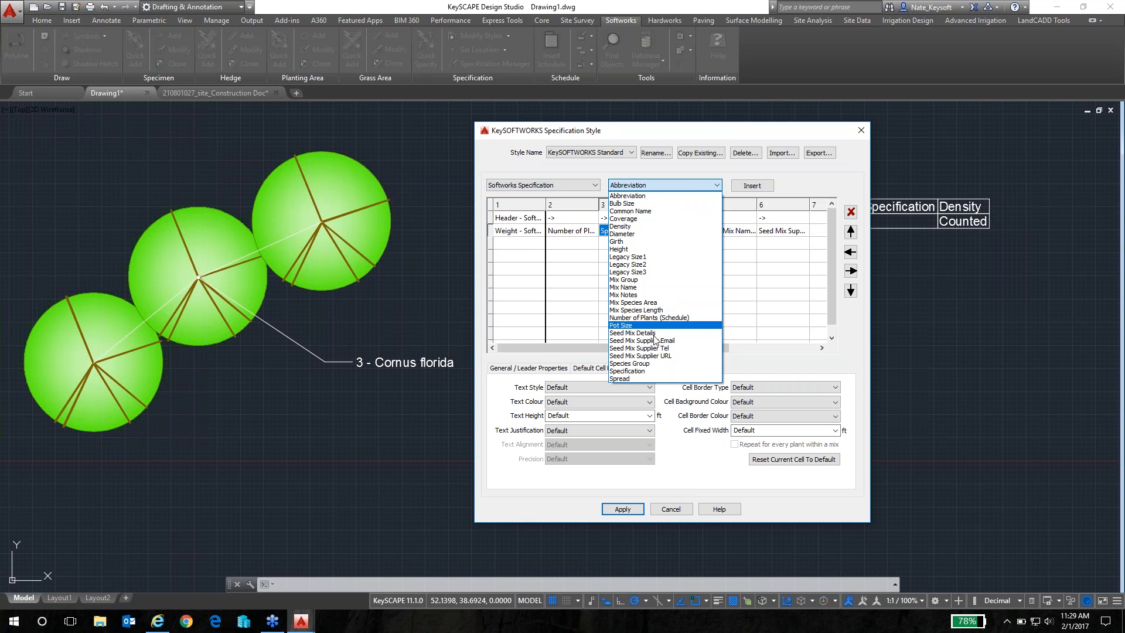
click(638, 197)
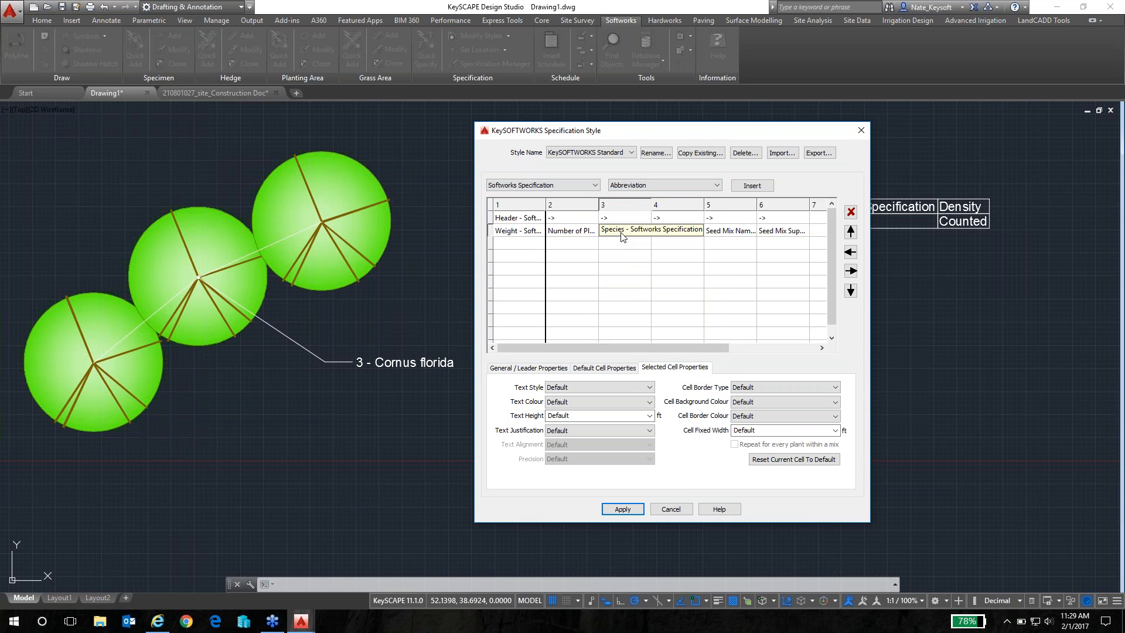
click(760, 186)
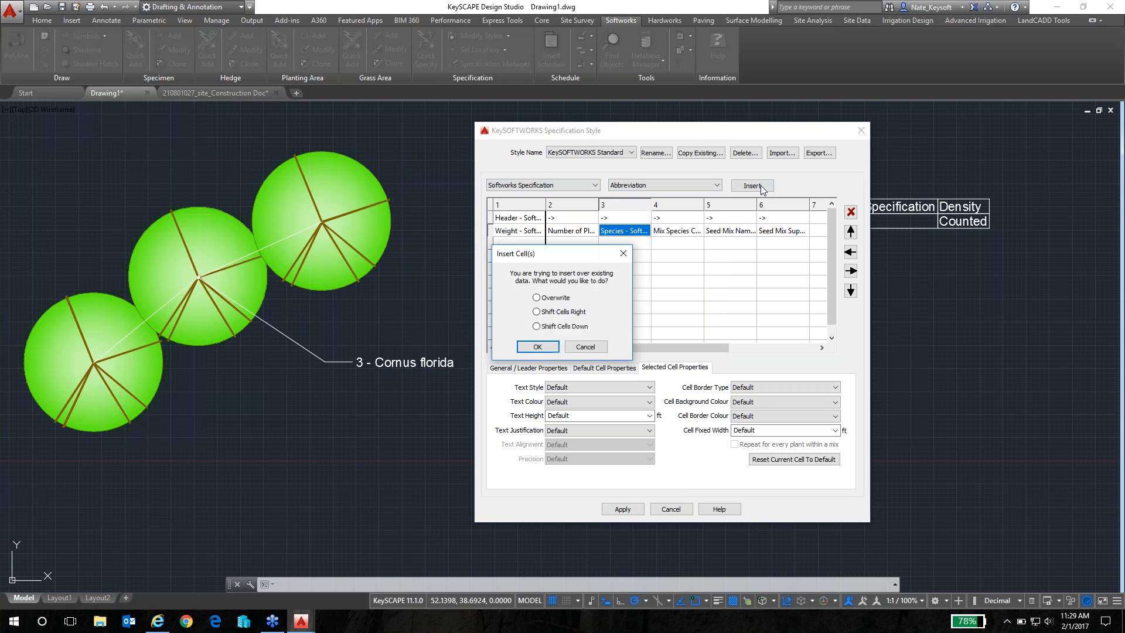
click(536, 299)
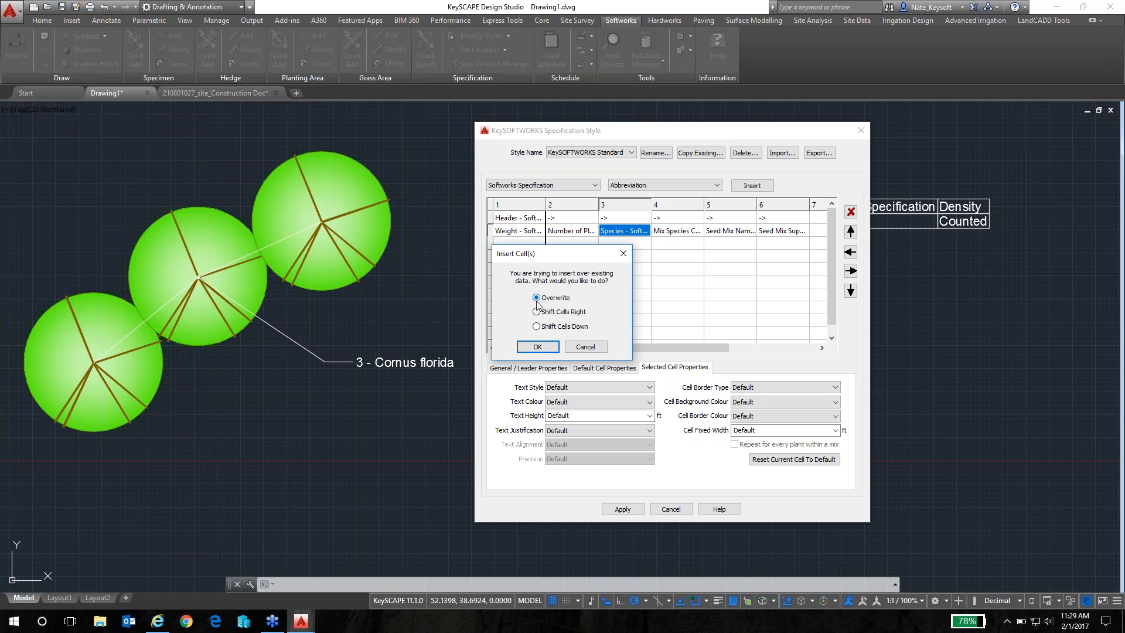
click(537, 346)
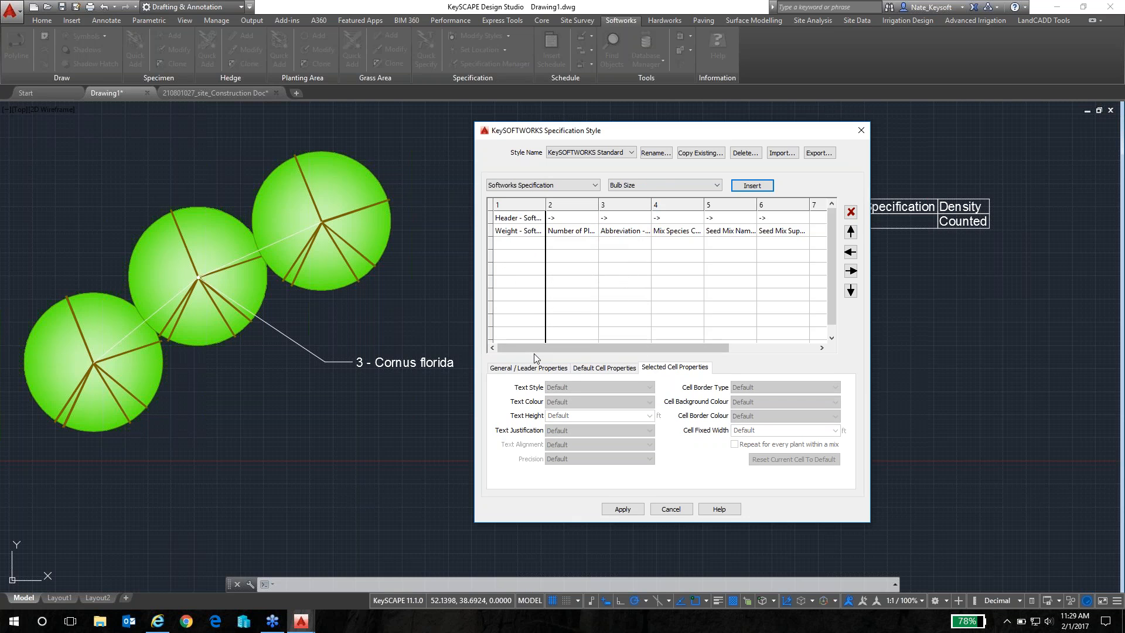
click(631, 508)
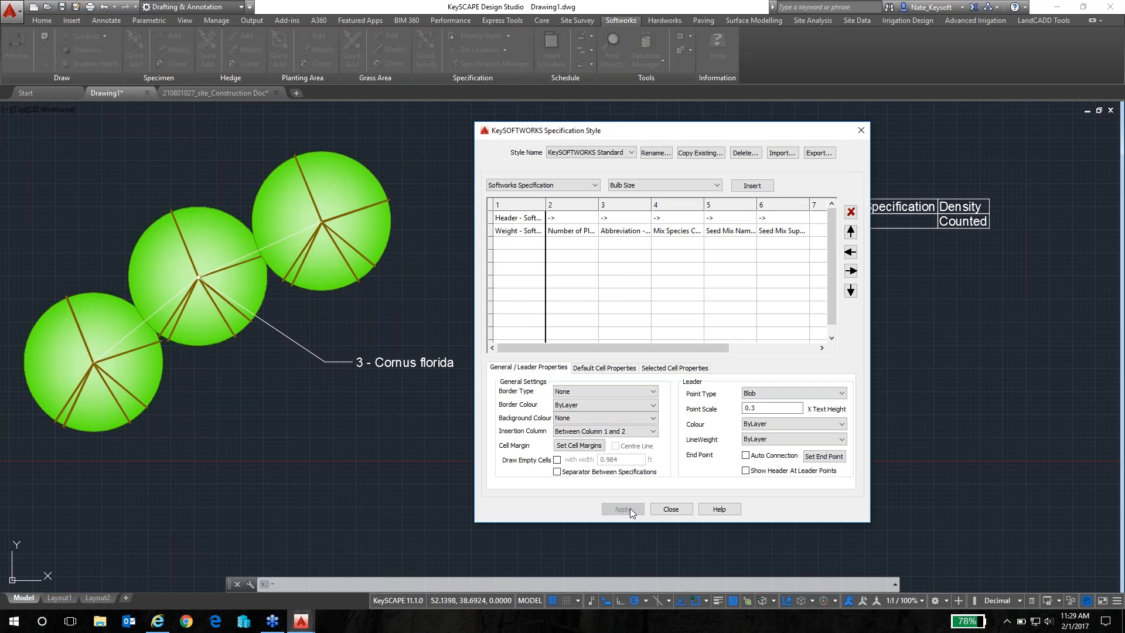
click(671, 509)
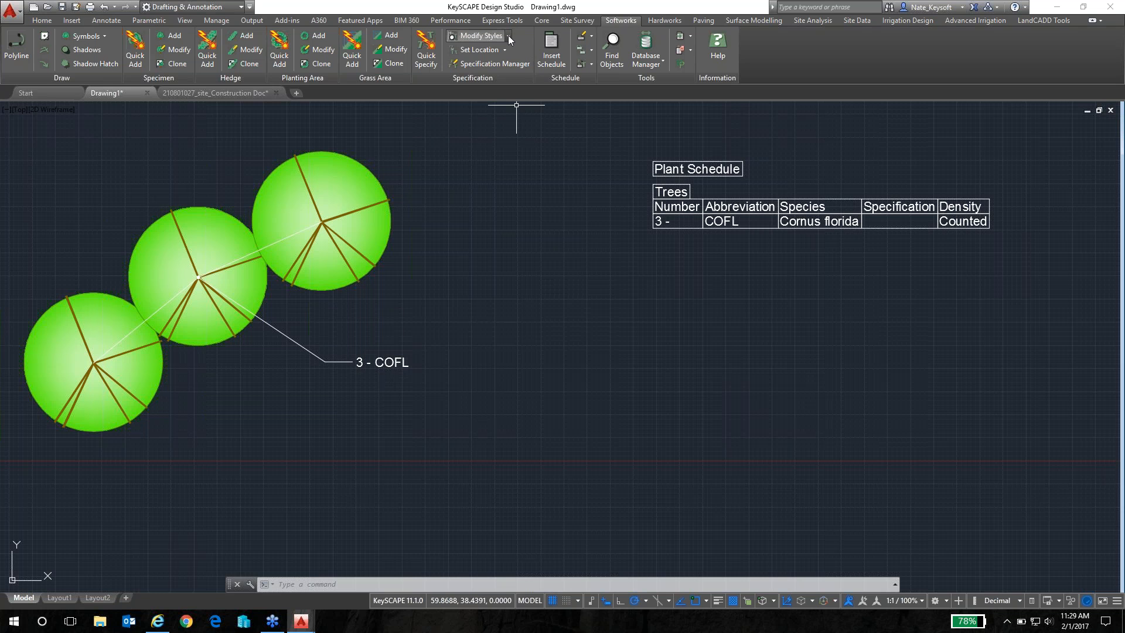
Step: Export the modified Softworks specification style to the Styles folder as "Nates Style.kis"
click(501, 51)
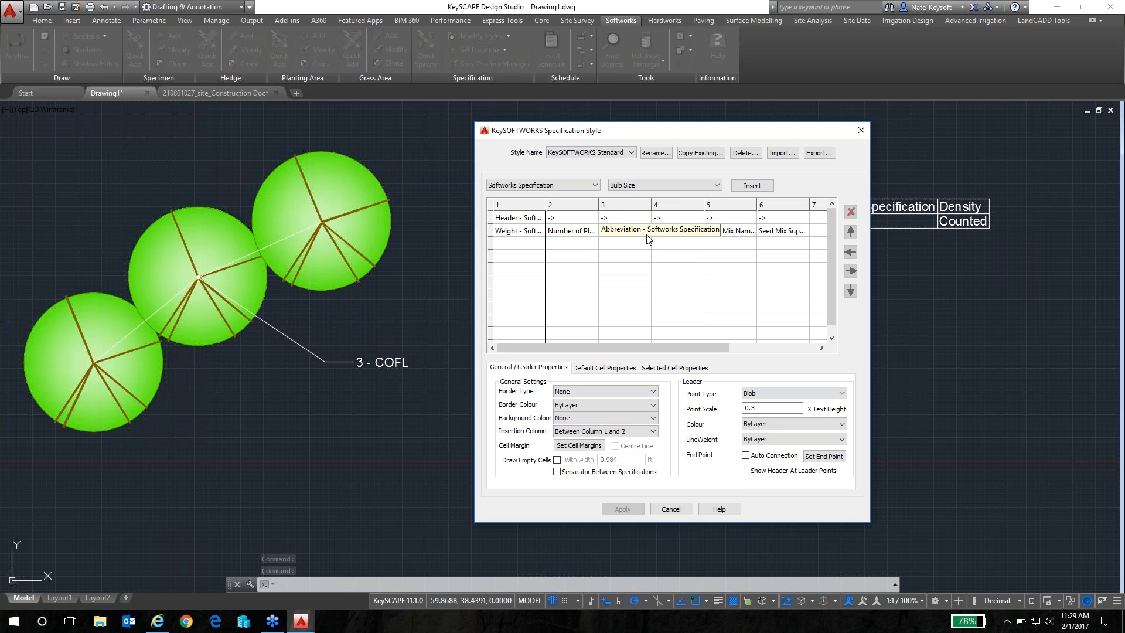
click(819, 153)
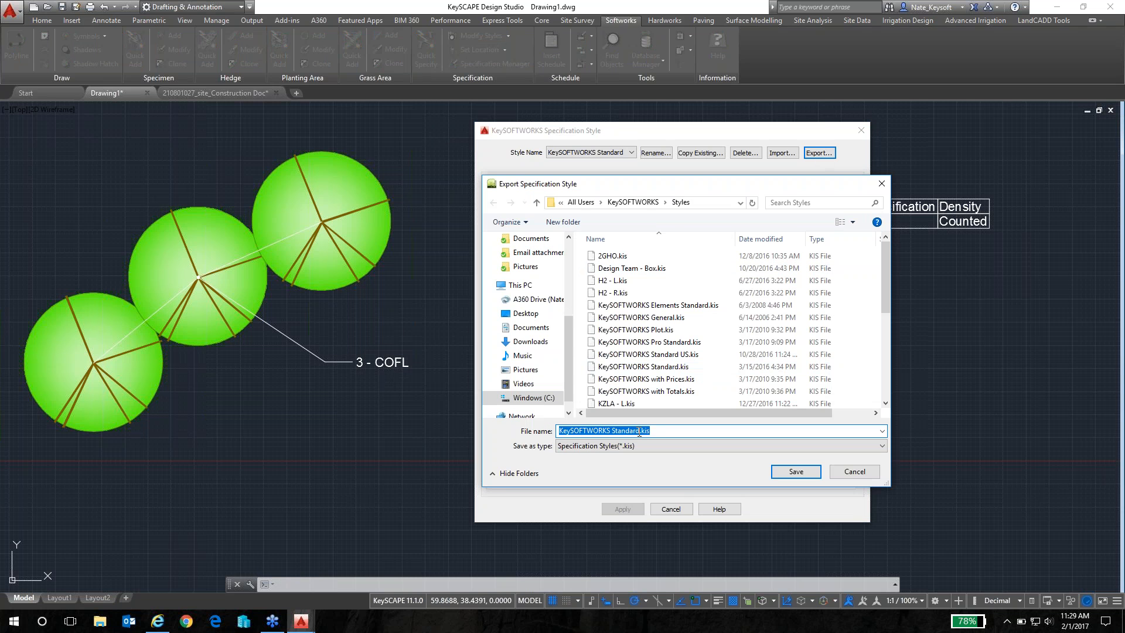
click(637, 431)
key(shift+Left)
key(shift+Left)
key(shift+Left)
key(shift+Left)
key(shift+Left)
key(shift+Left)
key(shift+Left)
key(shift+Left)
key(shift+Left)
key(shift+Left)
key(shift+Left)
key(shift+Left)
key(shift+Left)
key(shift+Left)
key(shift+Left)
key(shift+Left)
key(shift+Left)
key(shift+Left)
key(shift+Left)
key(shift+Left)
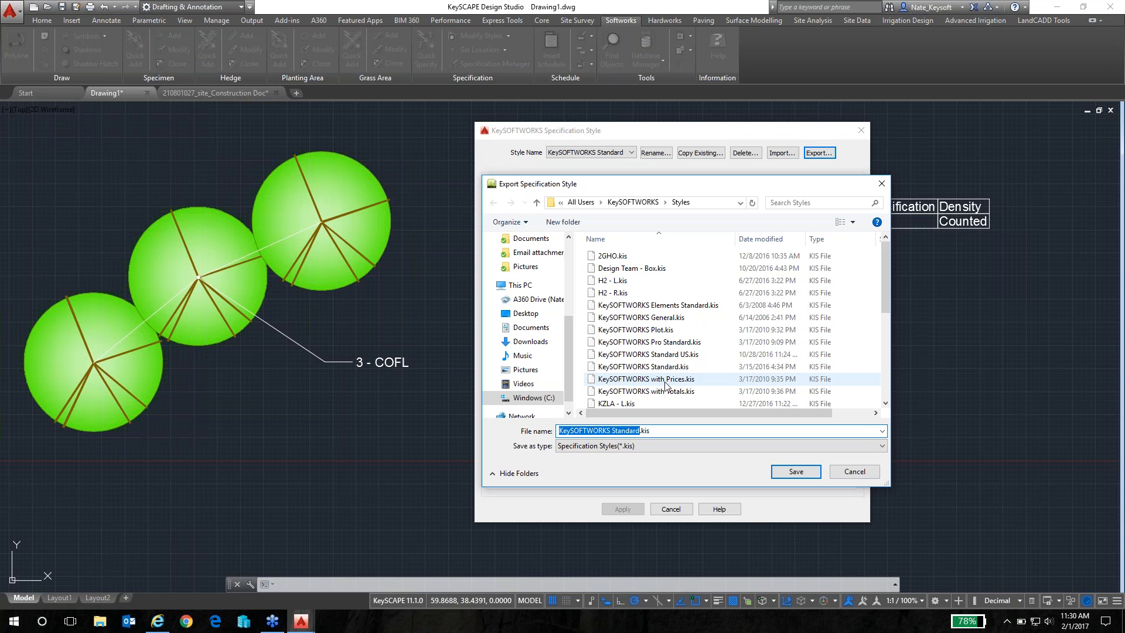
text(Nates Style)
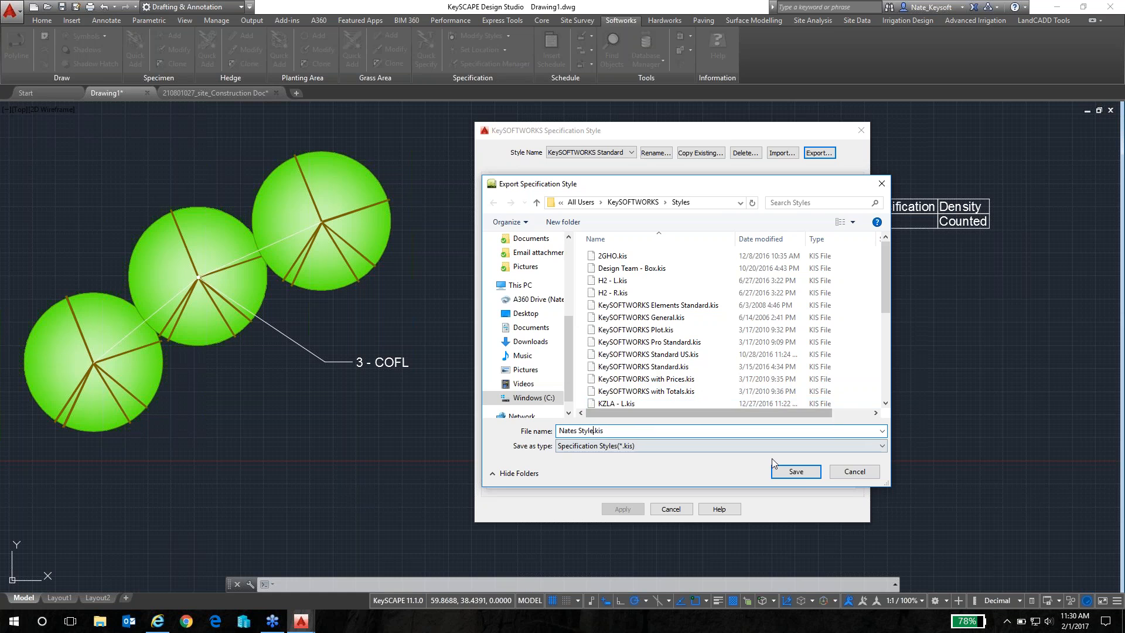
click(799, 471)
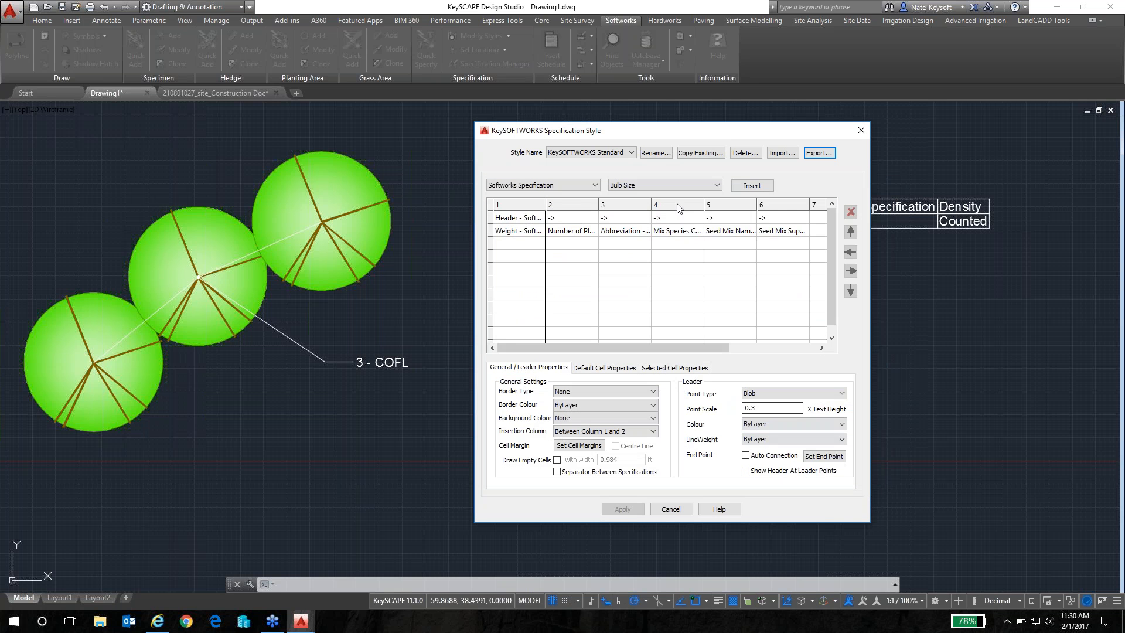
Step: Import the specification style file "Nates Style.kis" into the drawing and close the style editor
click(630, 151)
click(631, 151)
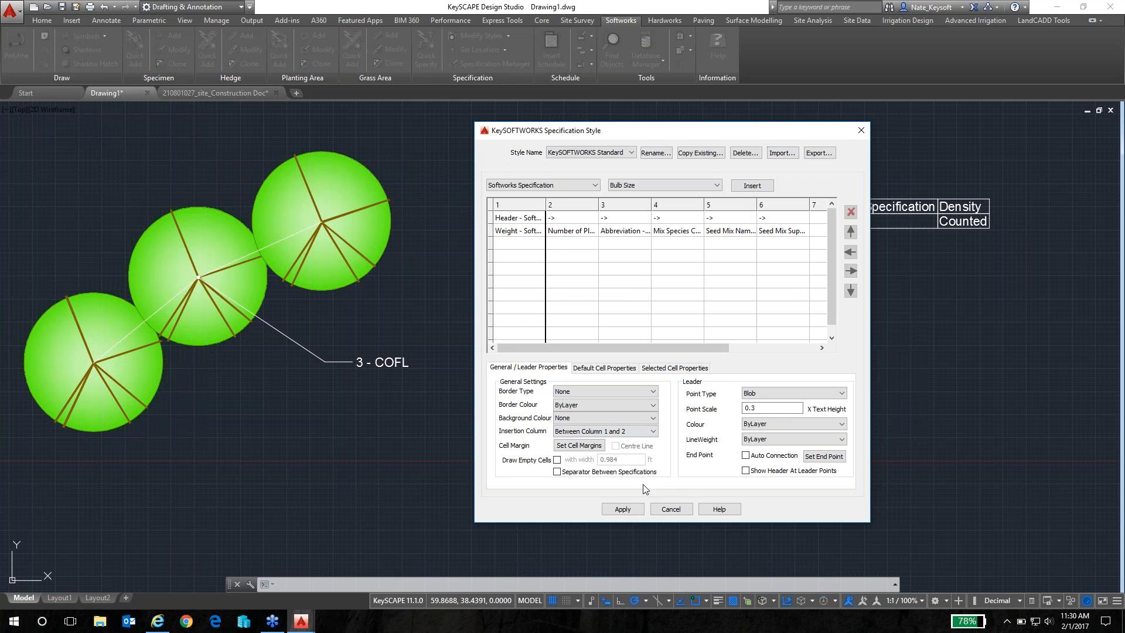
click(625, 508)
click(783, 153)
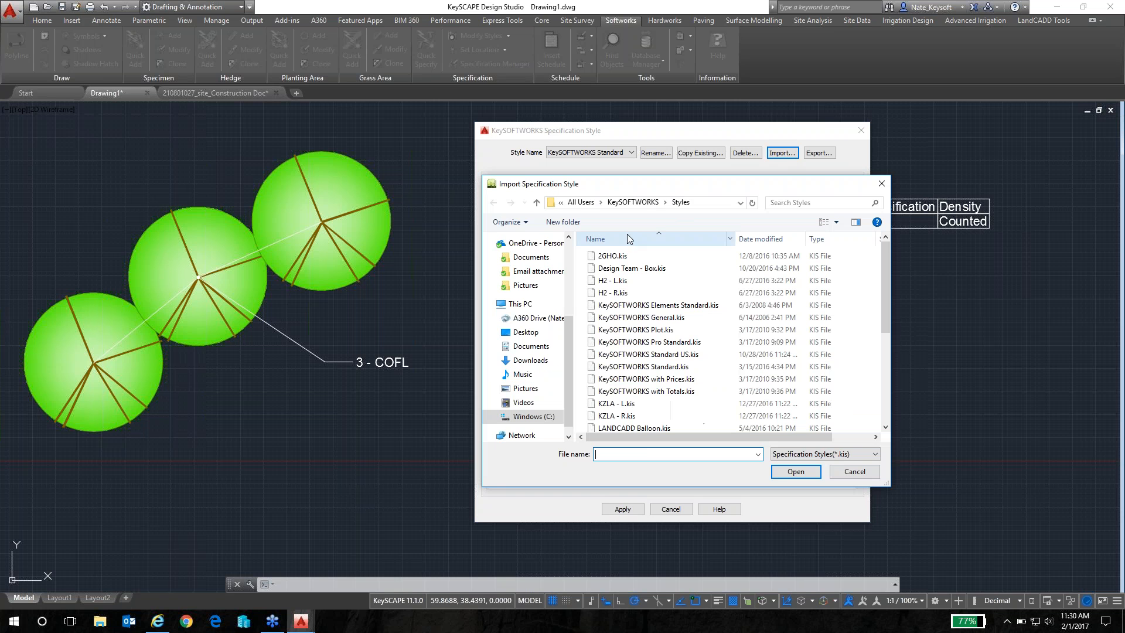
scroll(633, 332, down, 3)
scroll(633, 331, down, 3)
click(620, 364)
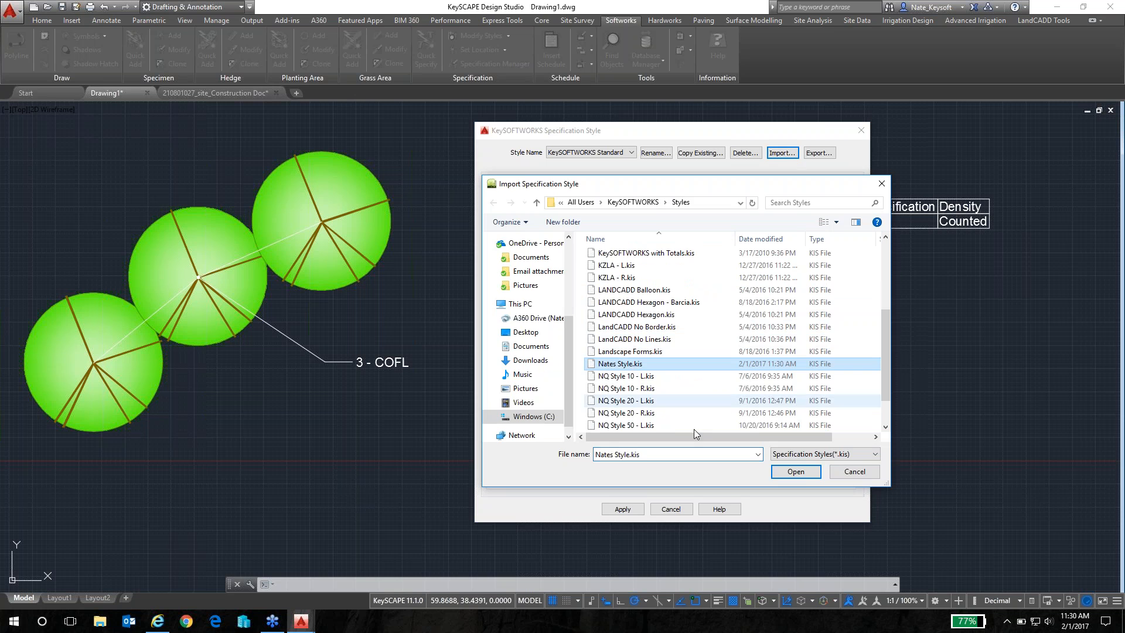
click(803, 474)
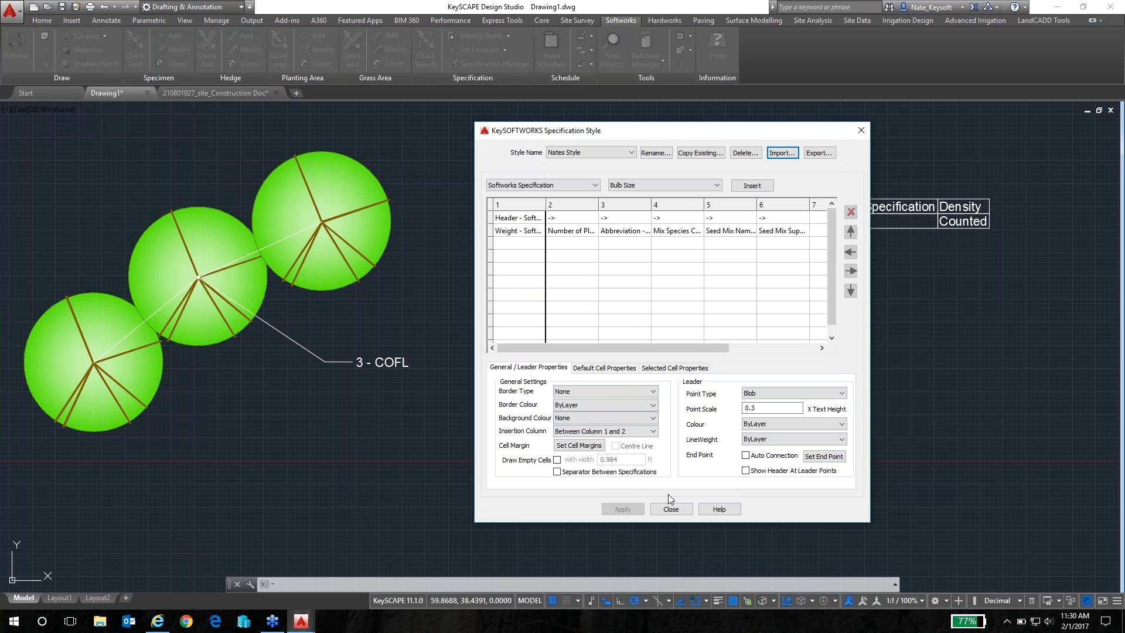
click(668, 509)
click(671, 509)
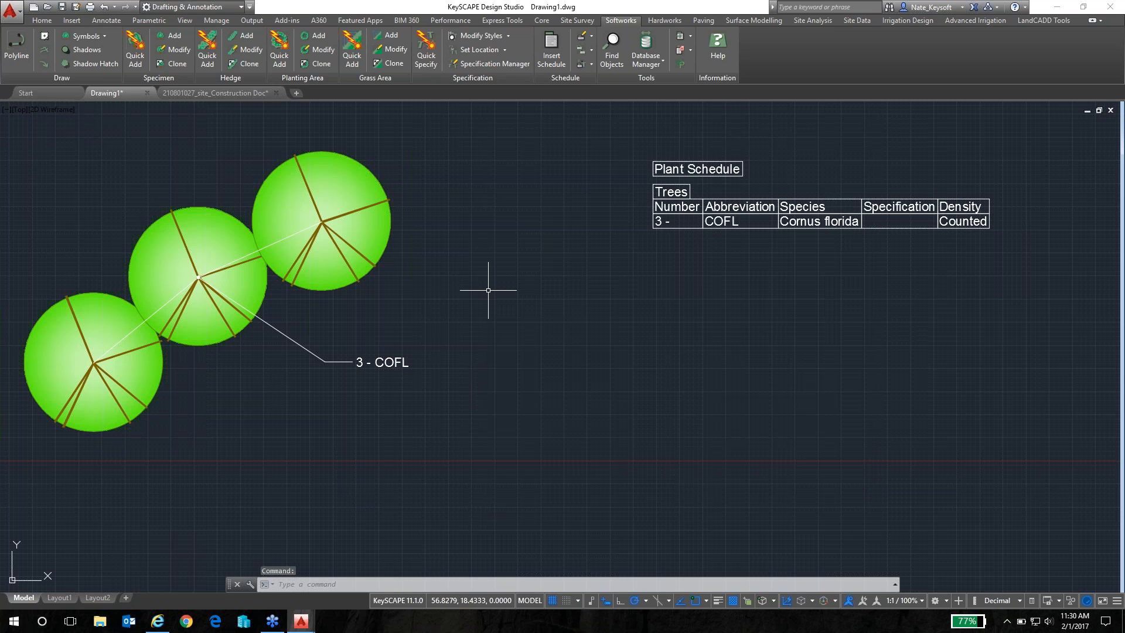
Step: Set Nates Style as the default Softworks specification style in the Drawing Setup
click(543, 21)
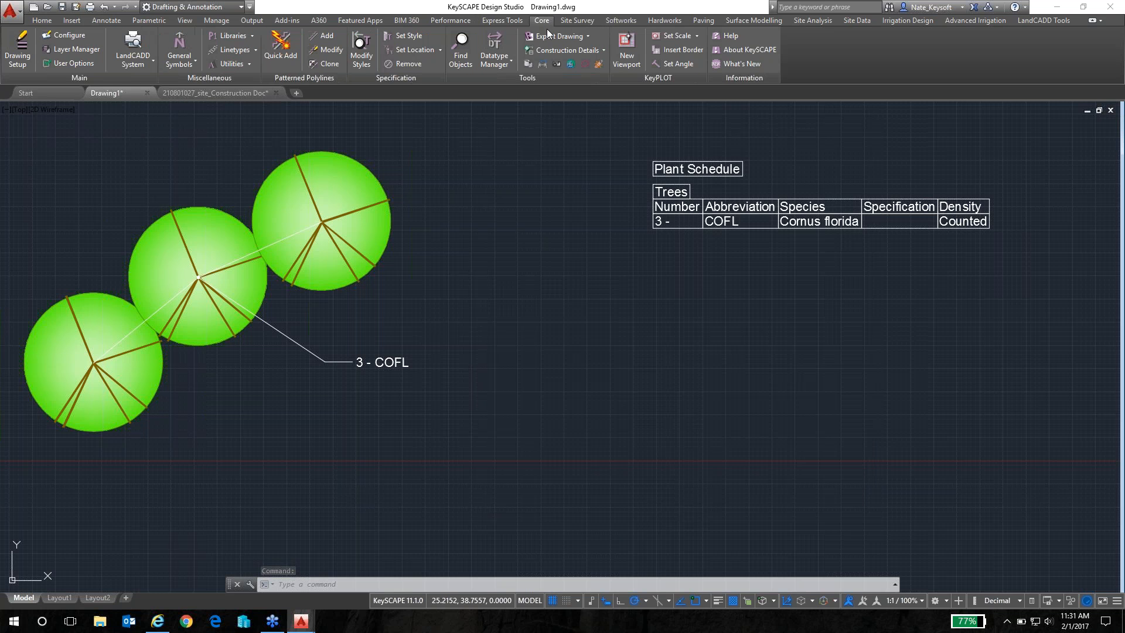
click(21, 57)
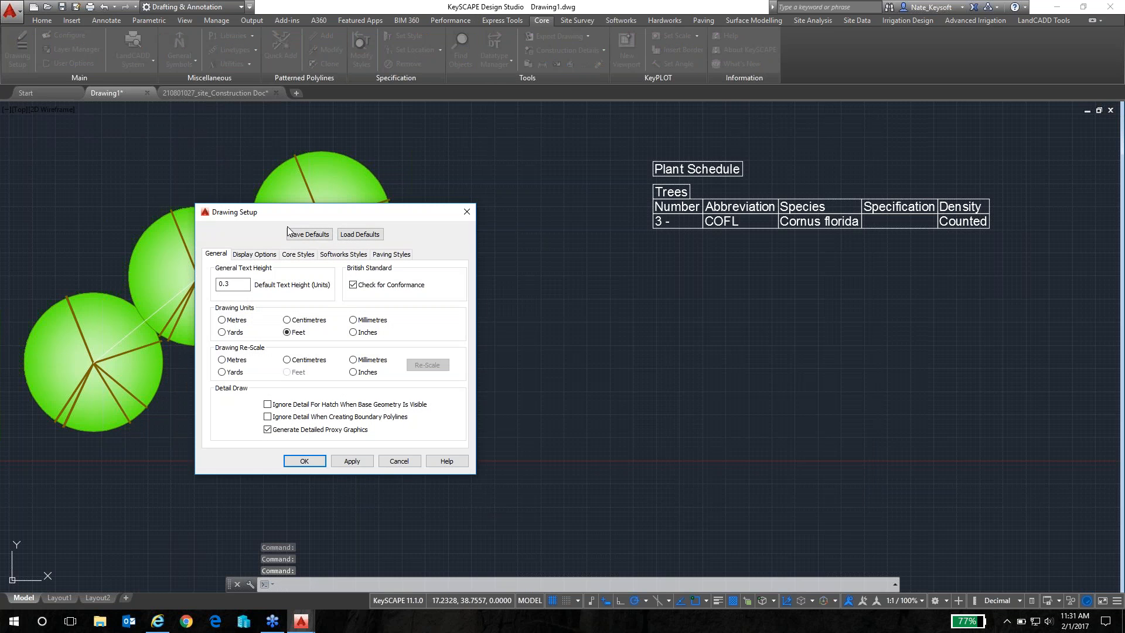
click(333, 257)
drag(379, 213, 612, 180)
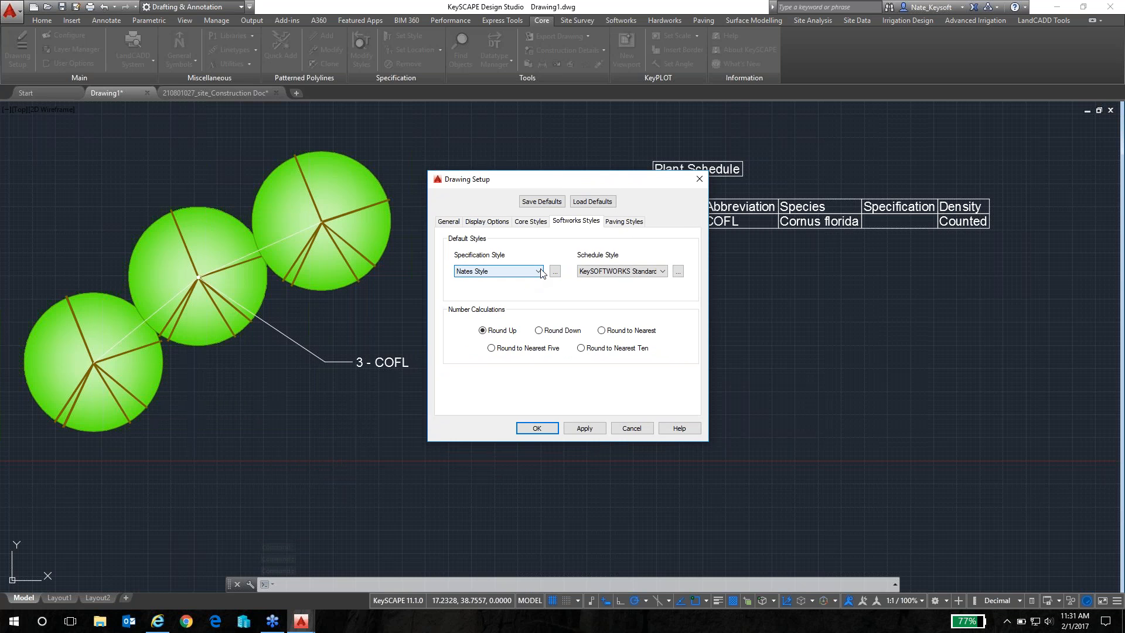
click(538, 272)
click(477, 290)
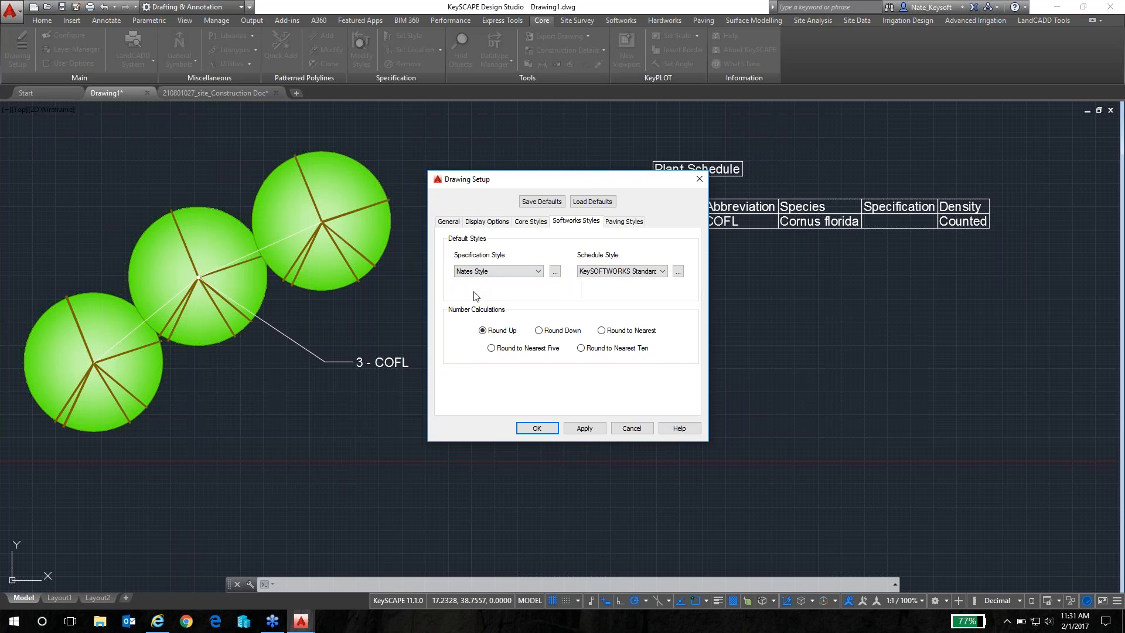
Step: Save the drawing setup defaults over "KeySCAPE Defaults - Design Studio.kdws" and accept the Drawing Setup
click(544, 202)
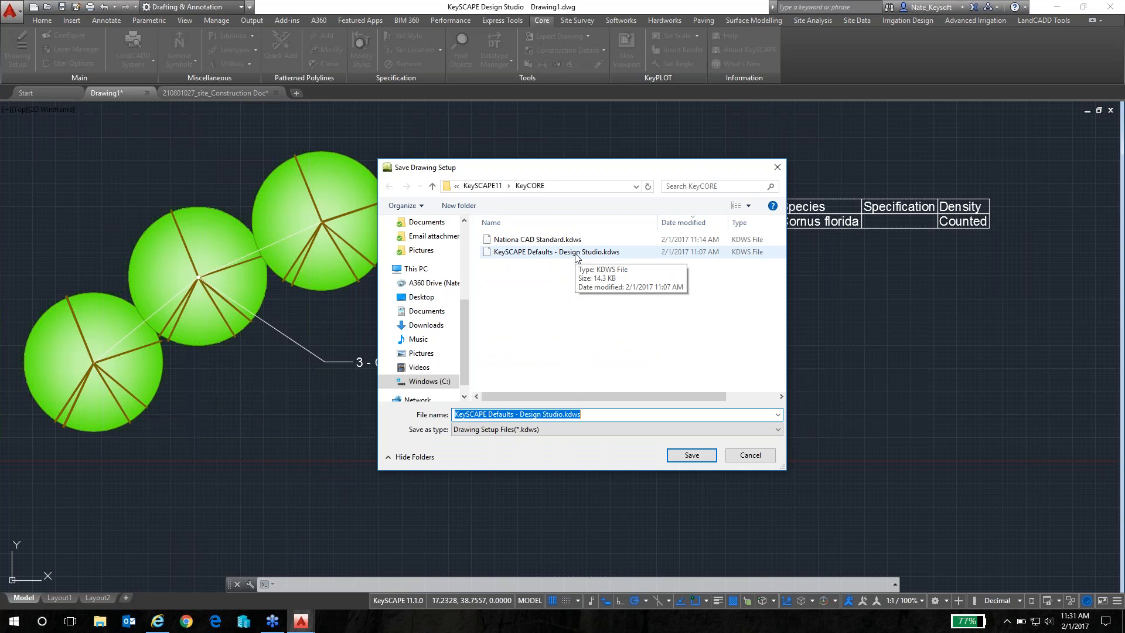
click(576, 253)
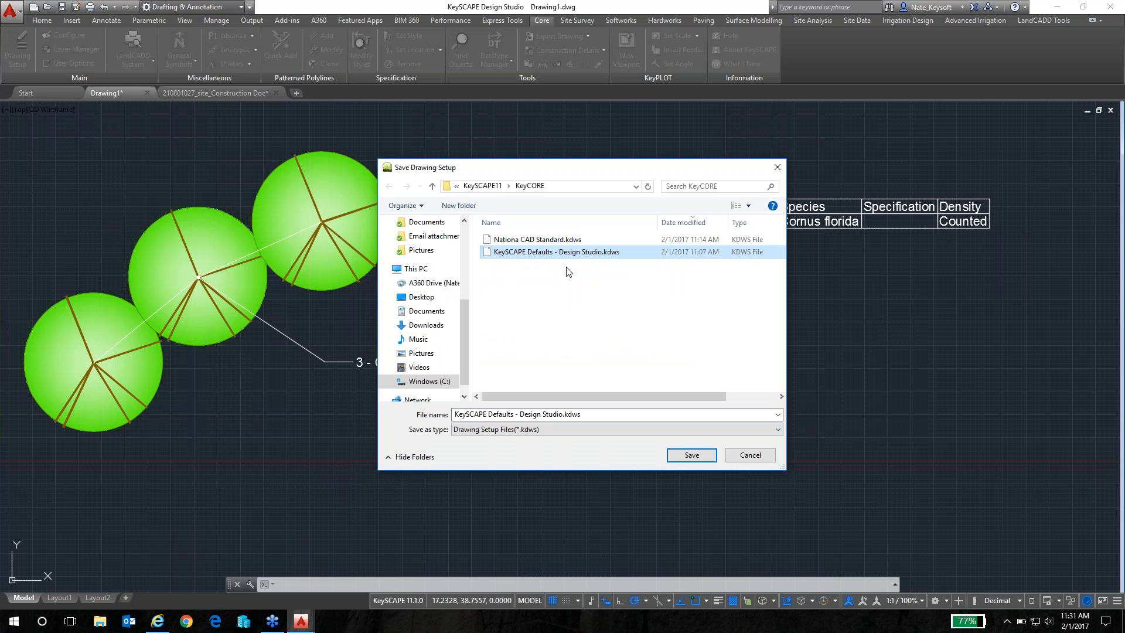
click(699, 456)
click(600, 315)
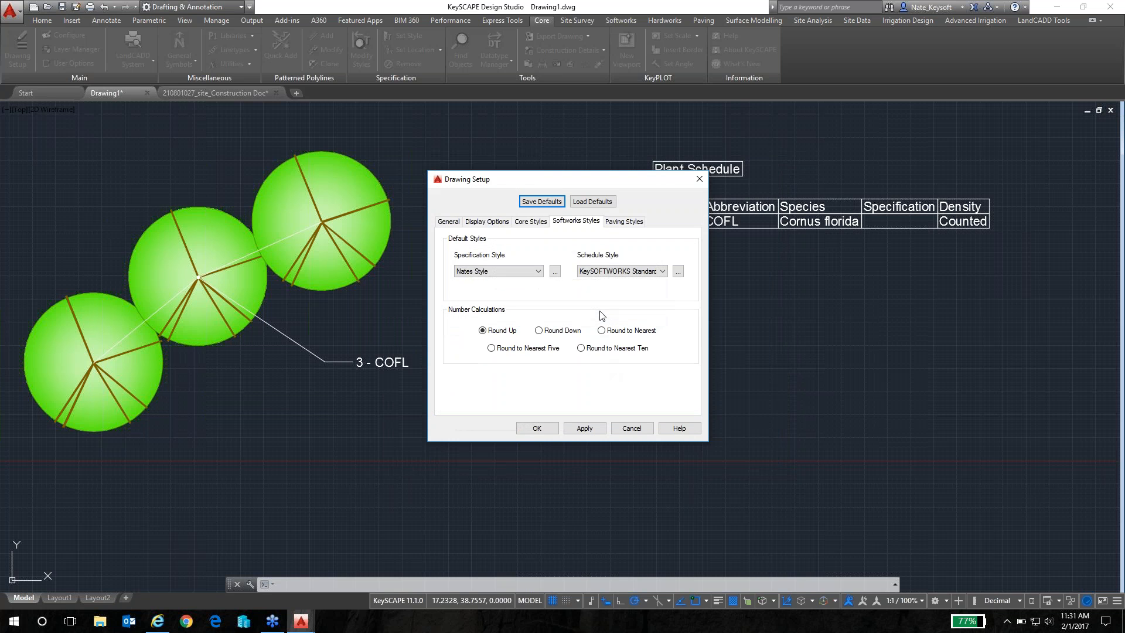
click(530, 431)
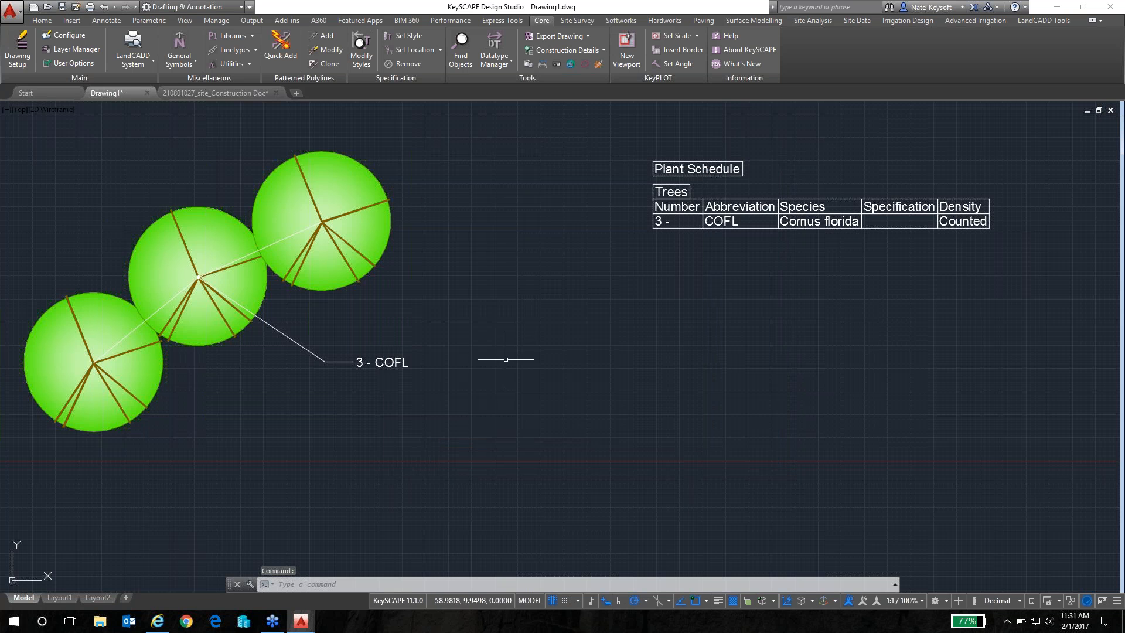
Step: Create a new drawing from the acad.dwt template and check its default Softworks specification style in Drawing Setup
click(34, 7)
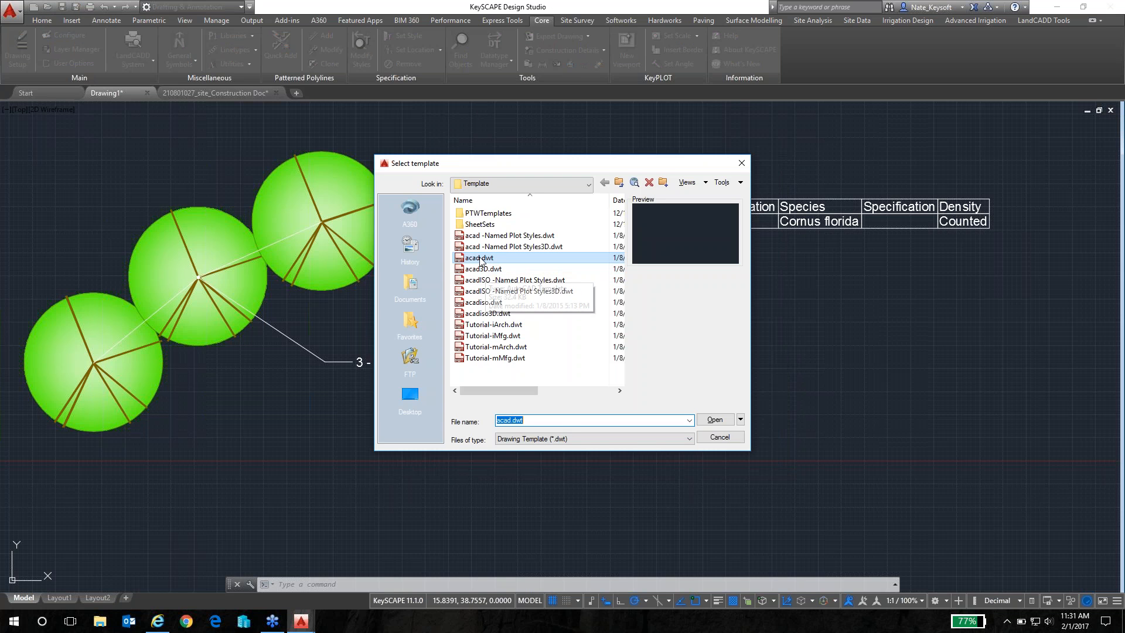
click(715, 419)
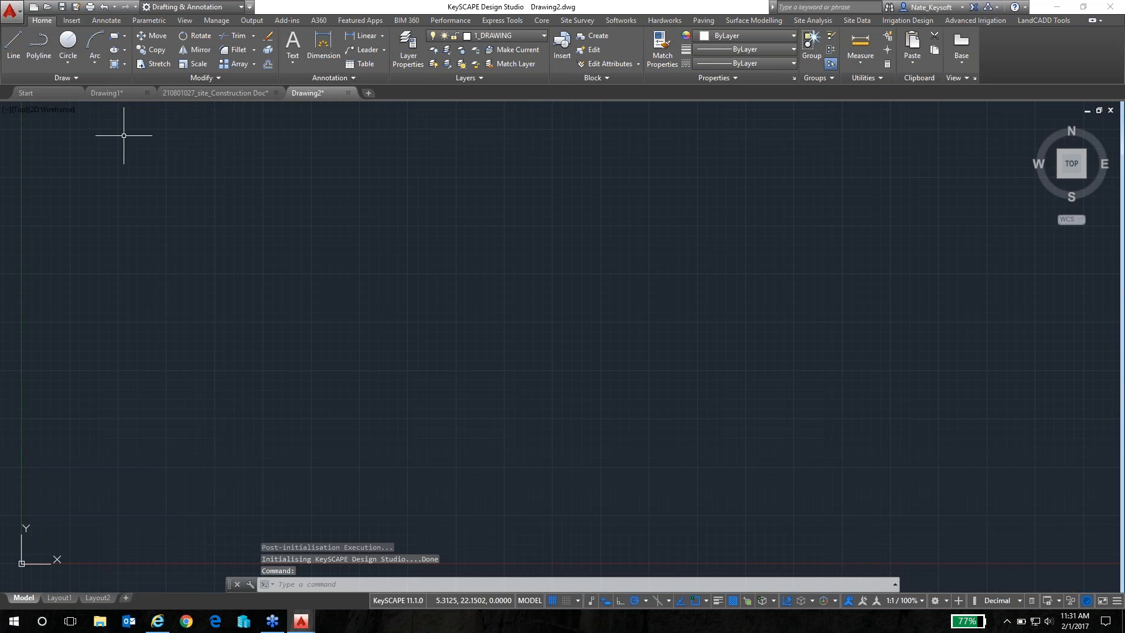
click(542, 20)
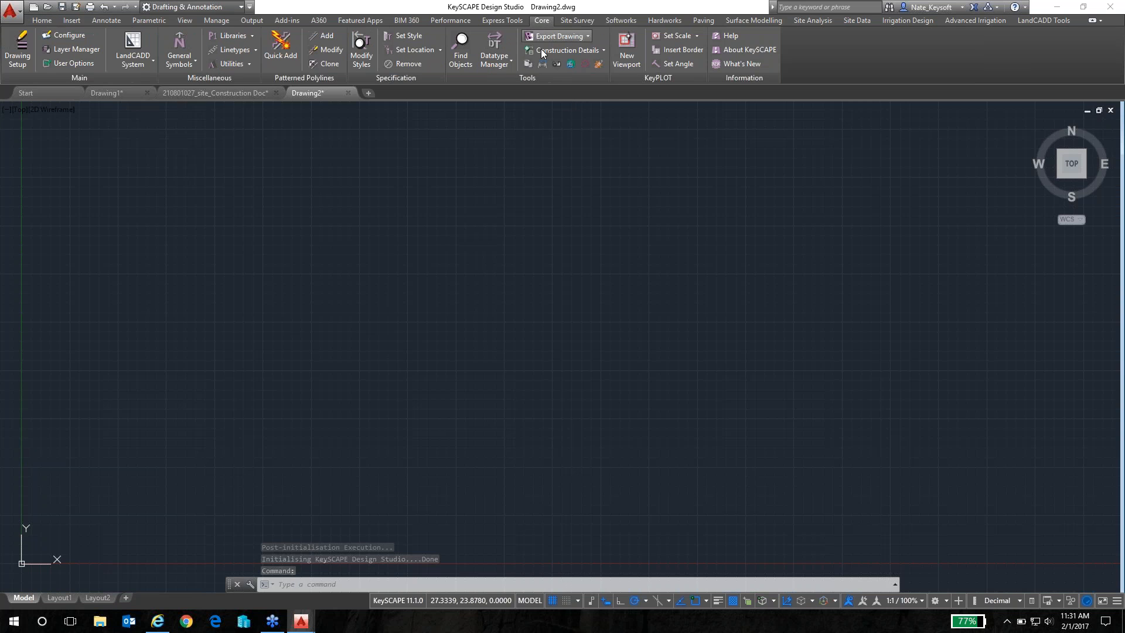
click(16, 56)
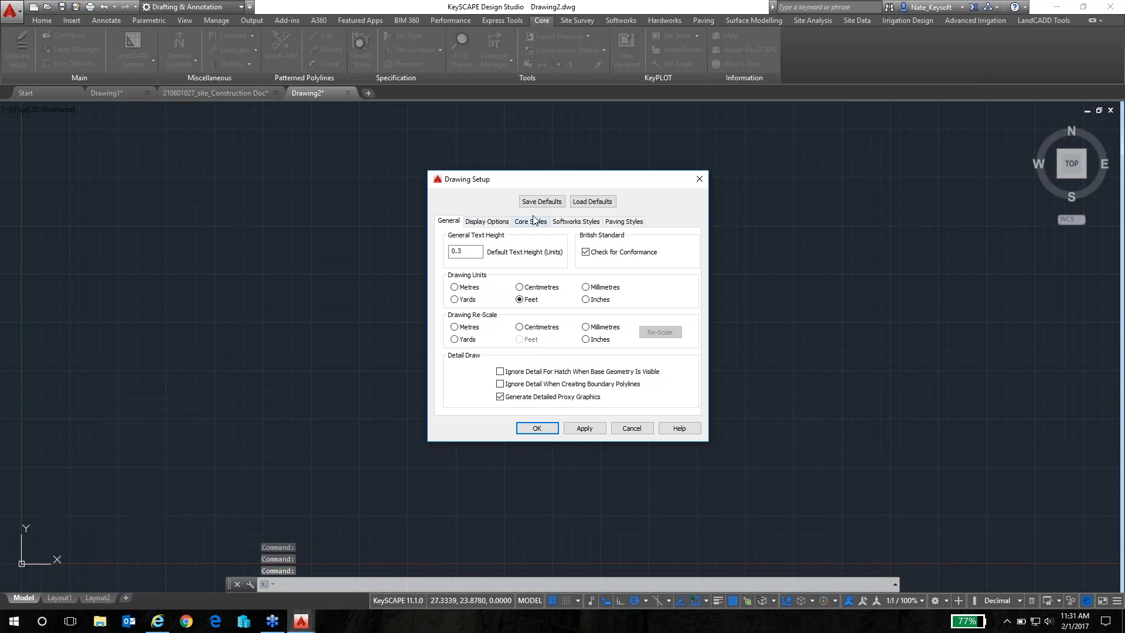
click(576, 221)
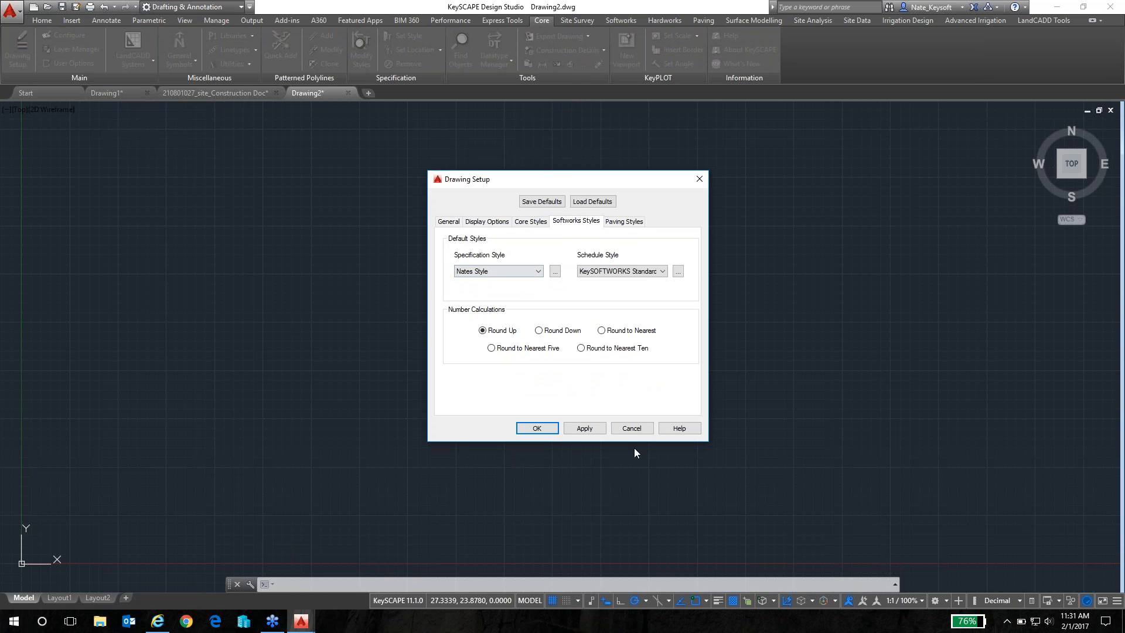
click(628, 429)
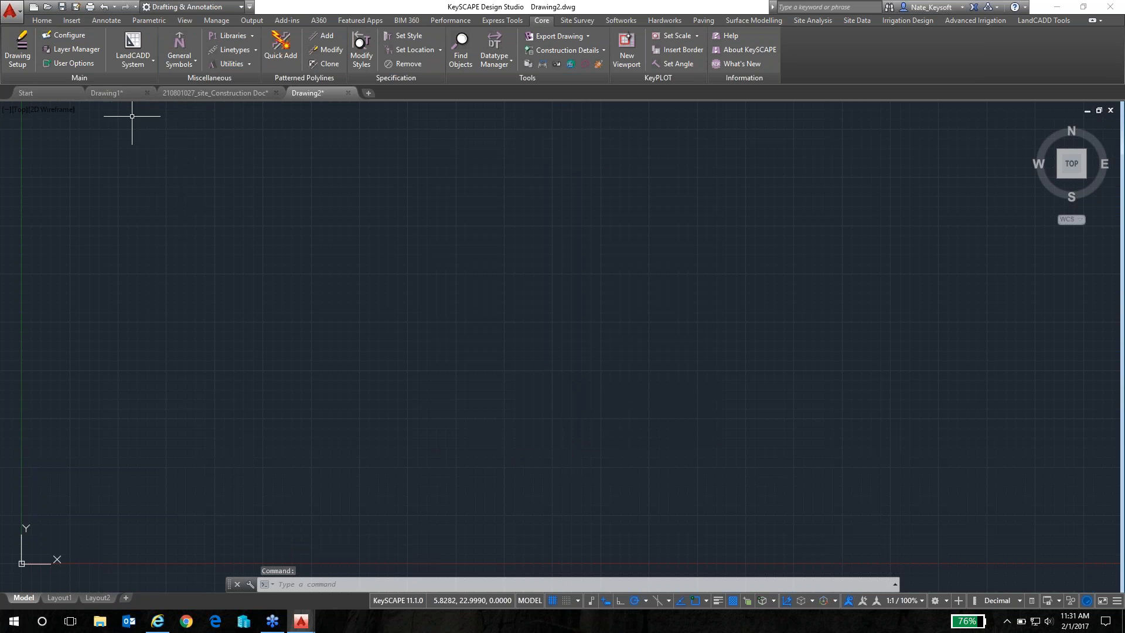
Step: Return to Drawing1 and open the Softworks schedule style for modification
click(115, 93)
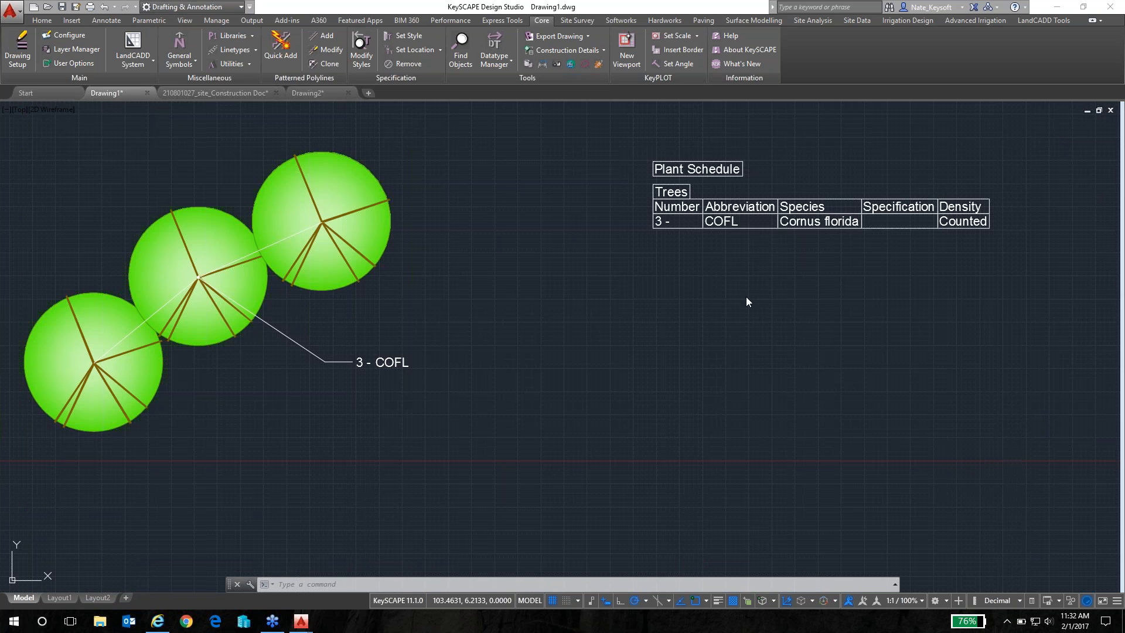
scroll(687, 322, down, 2)
middle_drag(675, 327, 569, 332)
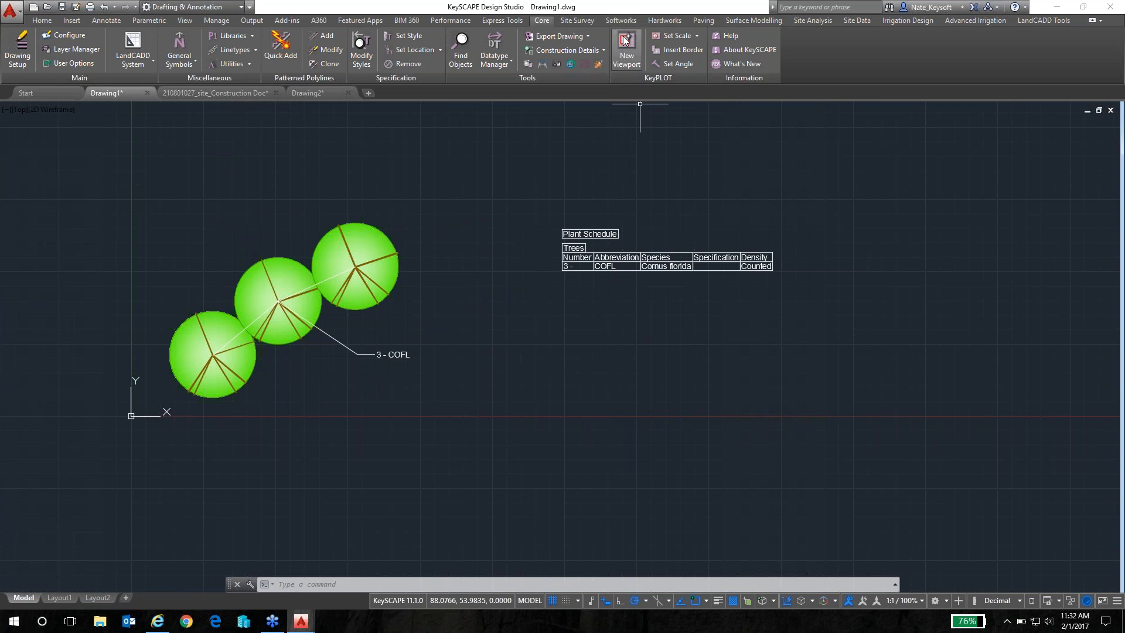
click(622, 21)
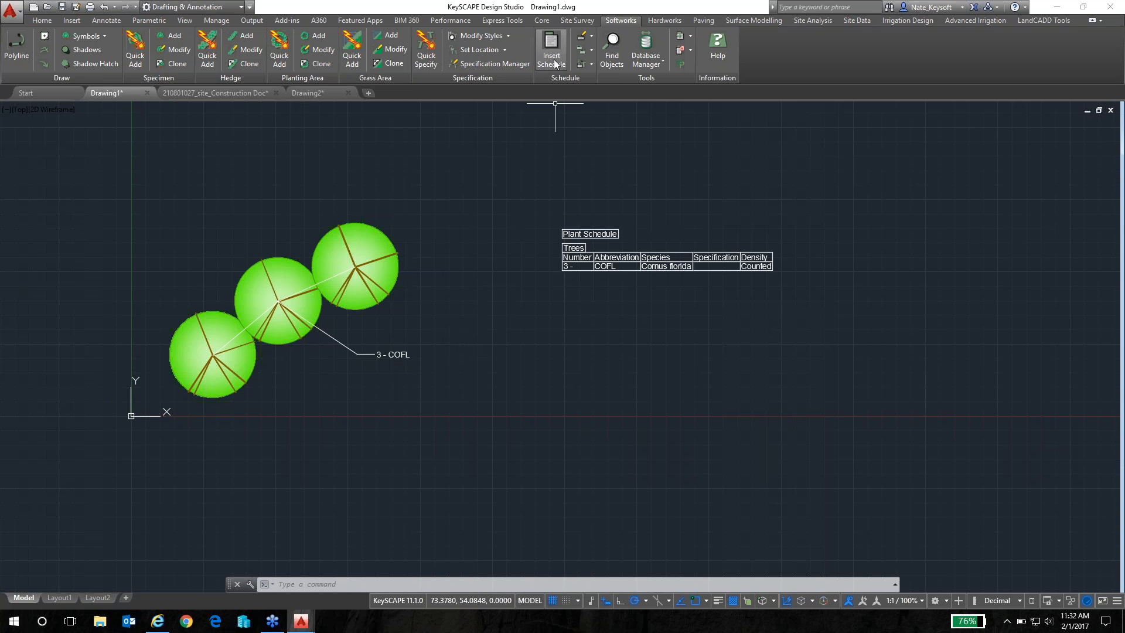
click(592, 36)
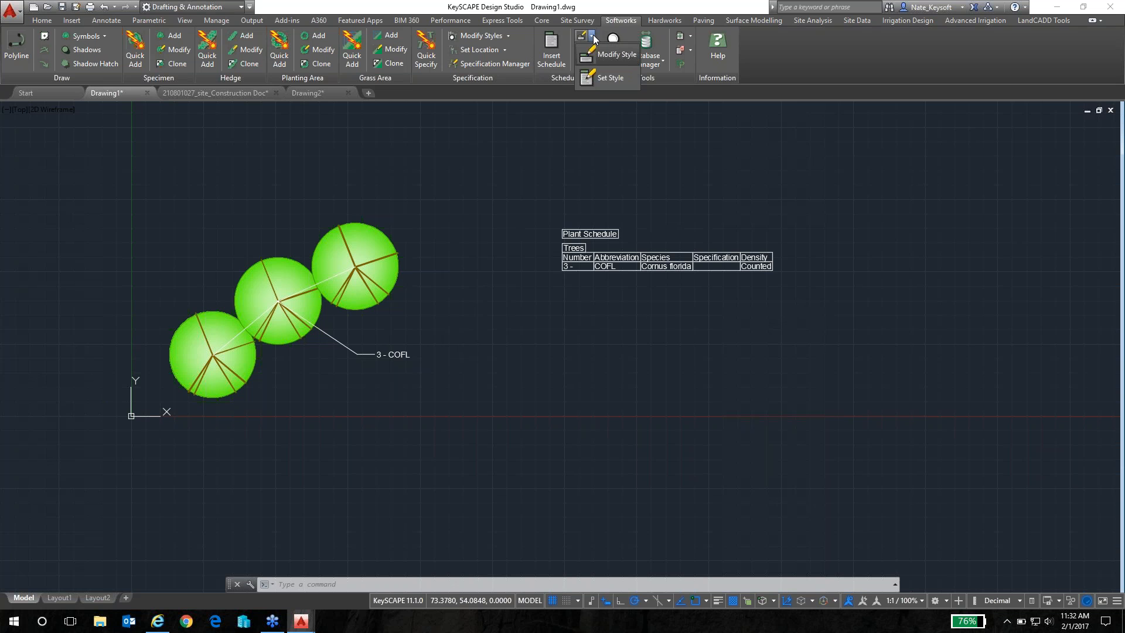
click(614, 55)
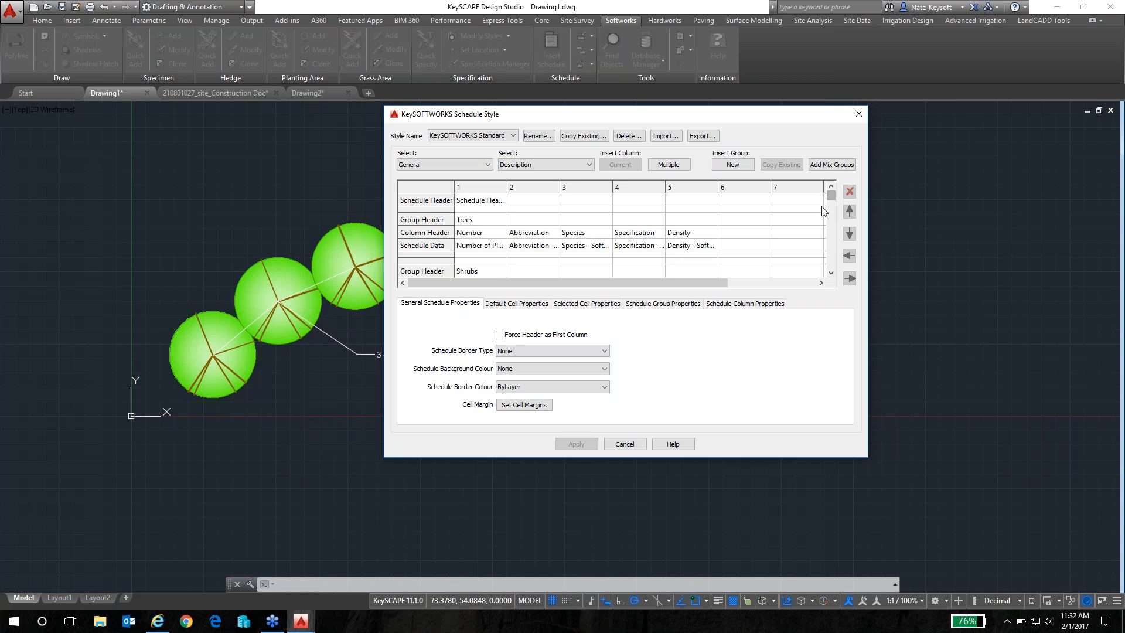
Step: Examine the plant group rows and the Number and Abbreviation column headers of the KeySOFTWORKS Standard schedule style
drag(831, 196, 832, 189)
mouse_move(831, 193)
mouse_down()
mouse_move(833, 240)
mouse_move(833, 192)
mouse_up()
click(831, 273)
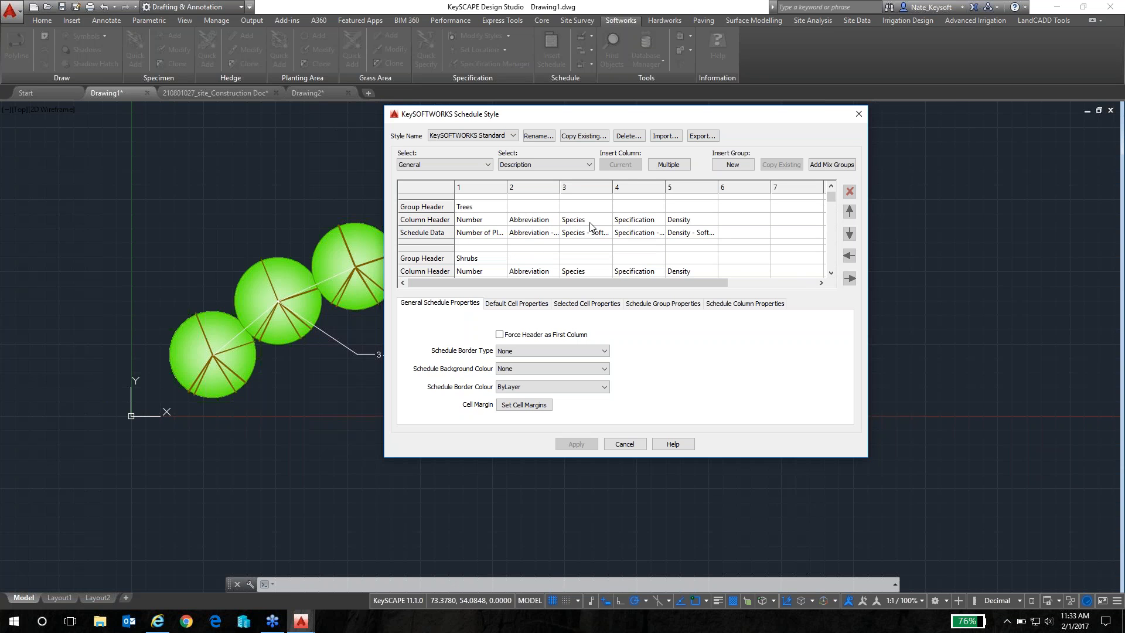
click(831, 186)
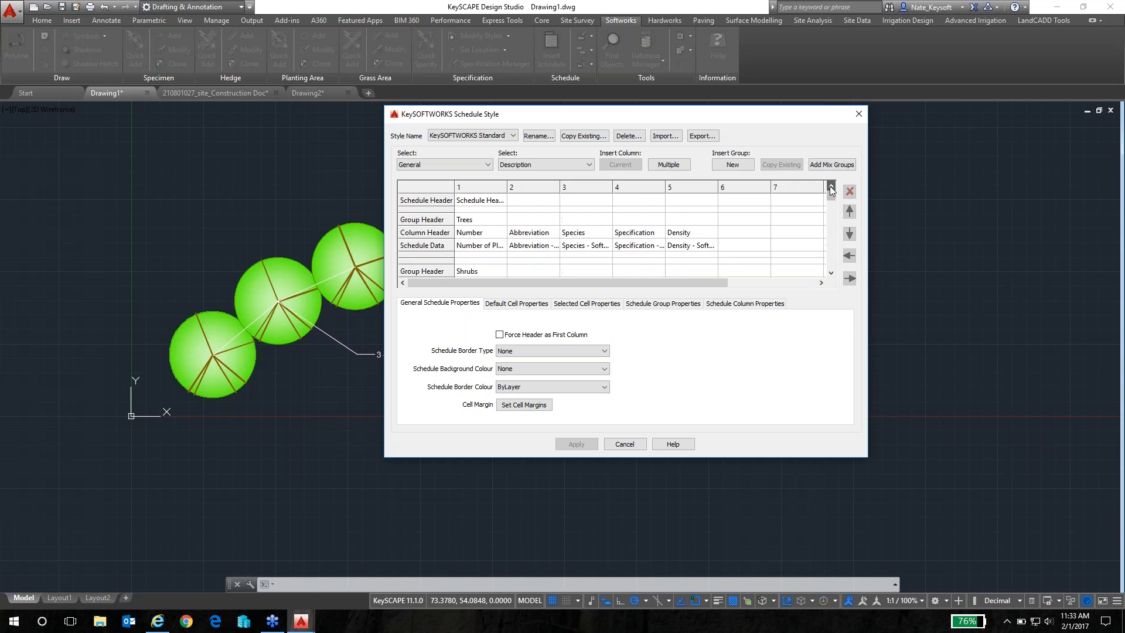
click(498, 234)
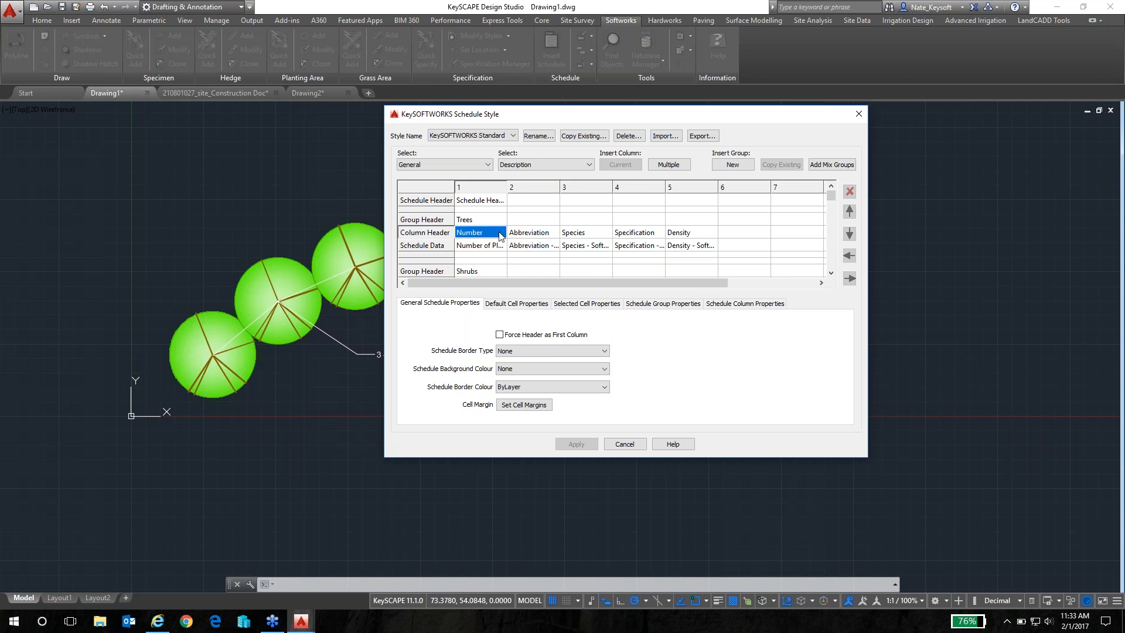
click(530, 236)
Step: Insert the Softworks Specification field Common Name at Column 4 in all schedule groups, between Species and Specification
click(581, 235)
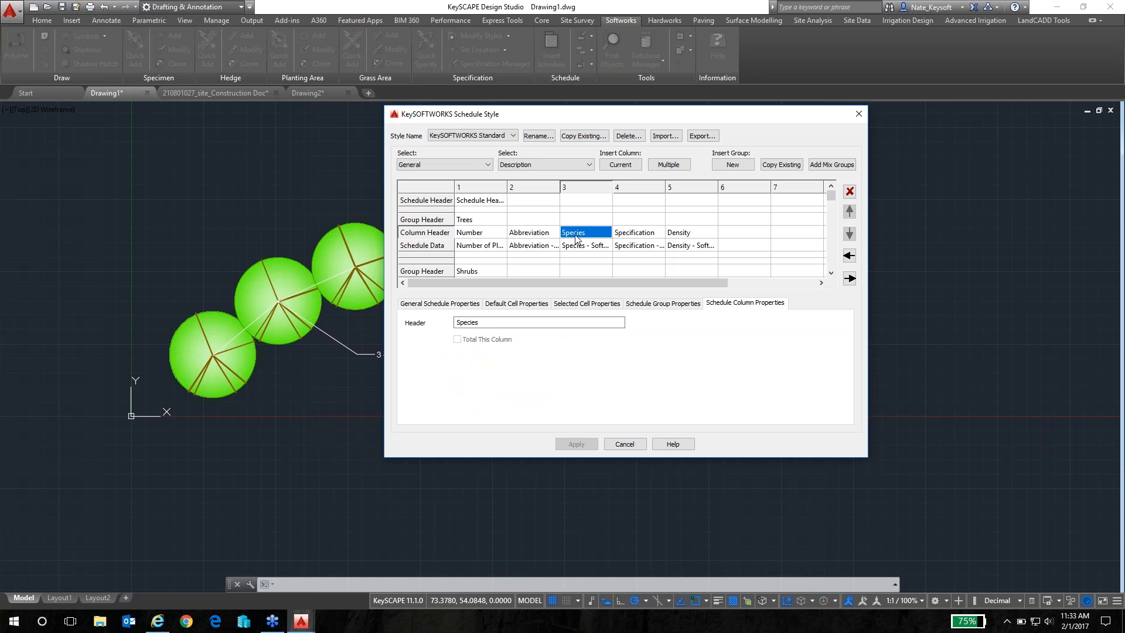
click(487, 165)
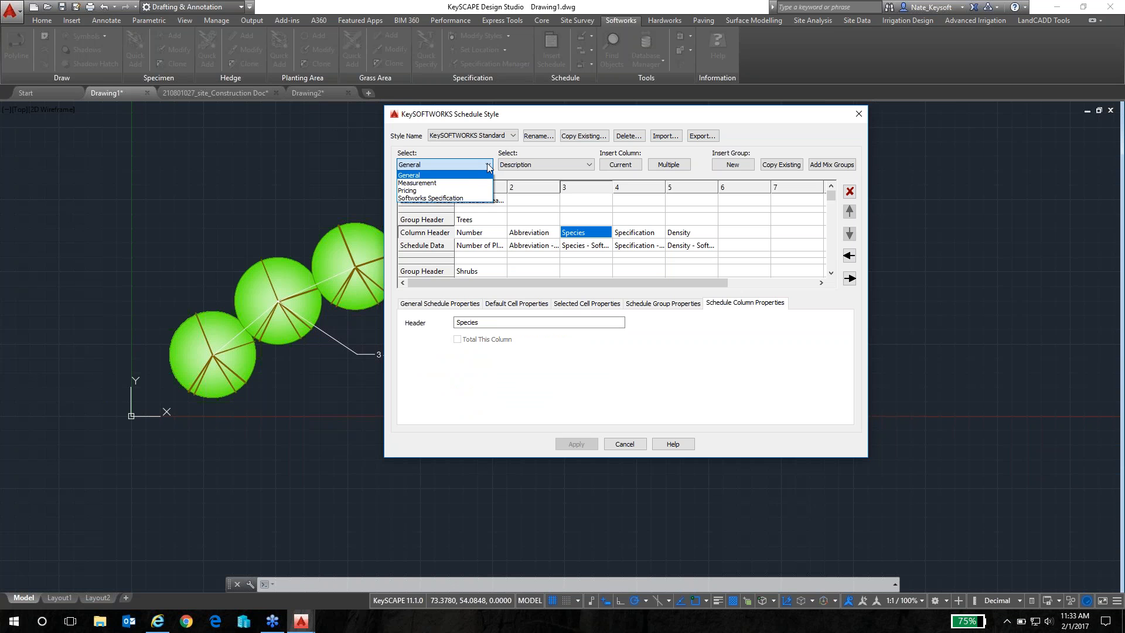
click(463, 198)
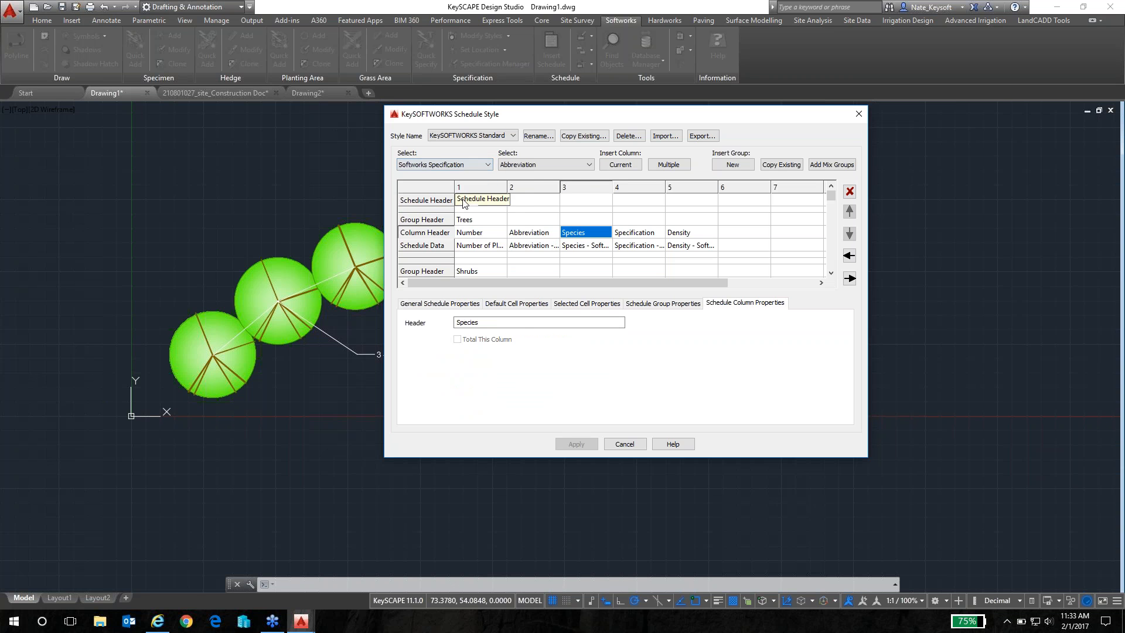
click(544, 165)
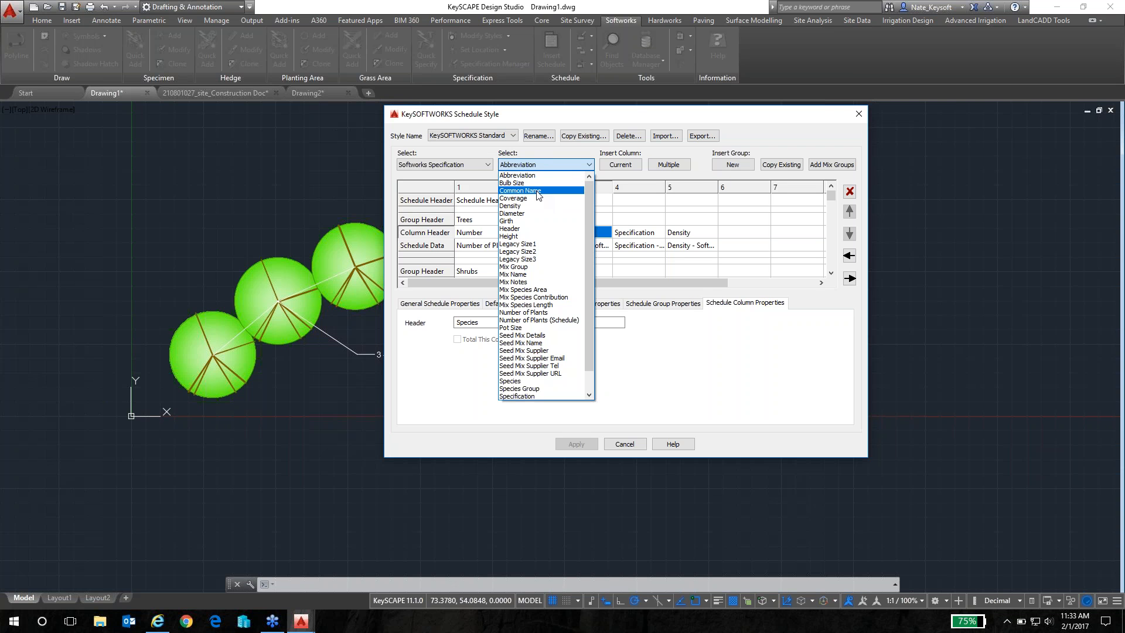
click(537, 191)
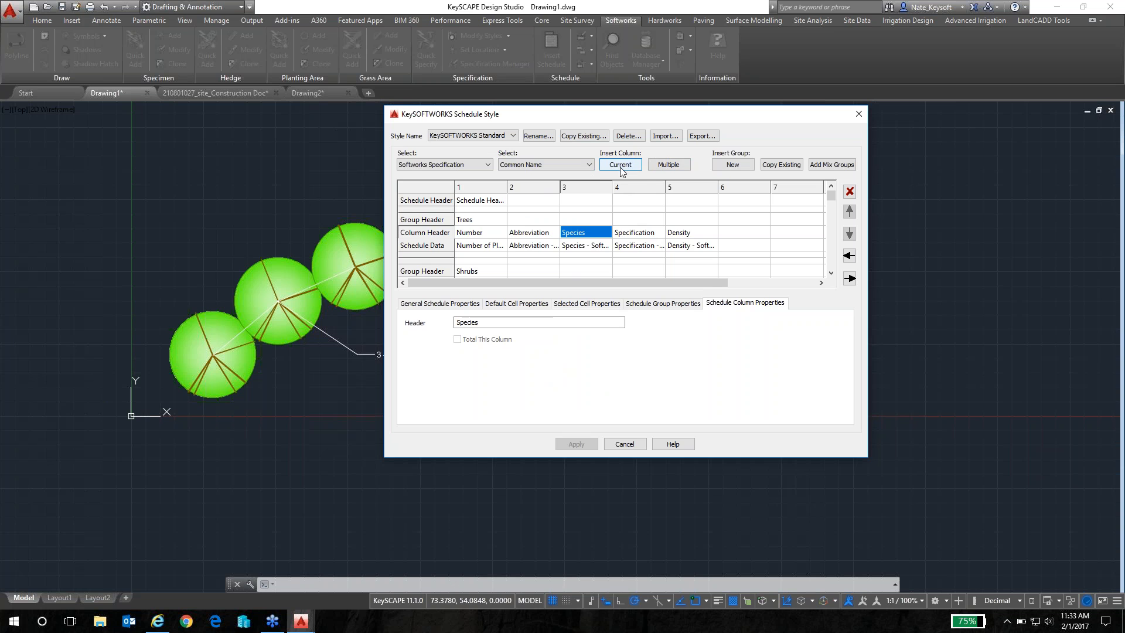
click(670, 166)
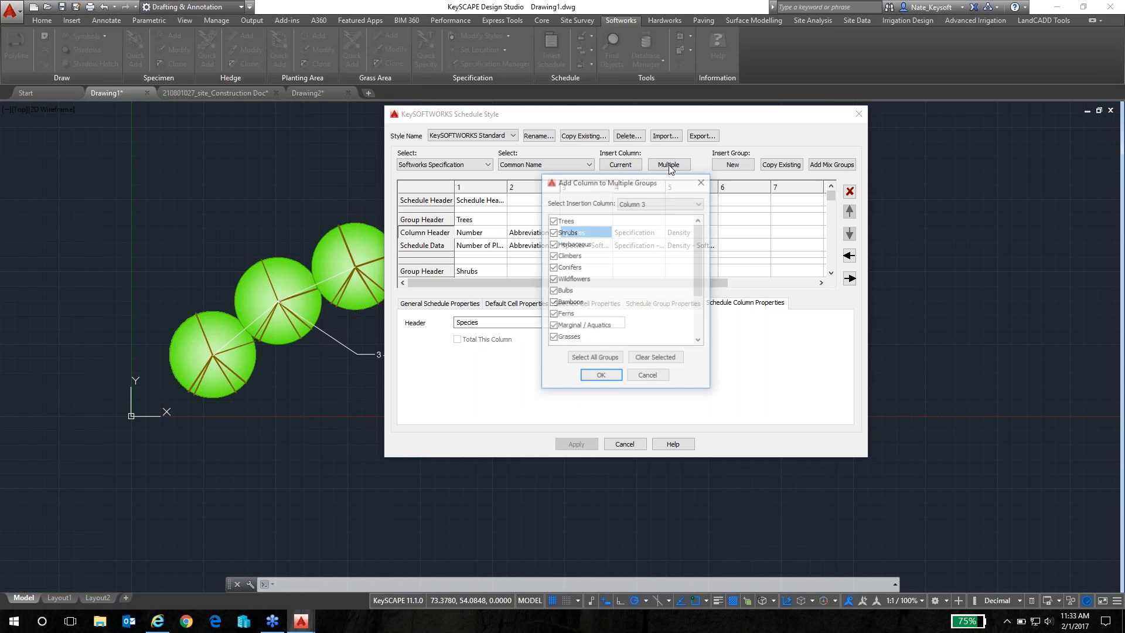
mouse_move(698, 236)
mouse_down()
mouse_move(699, 289)
mouse_move(700, 241)
mouse_up()
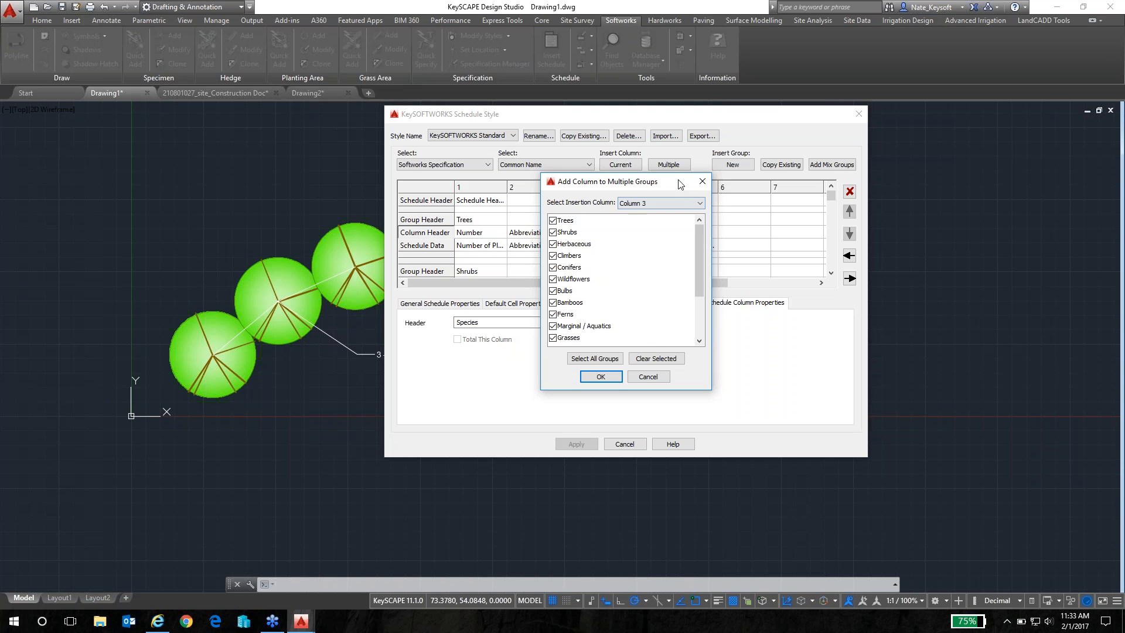
drag(673, 185, 819, 266)
click(828, 280)
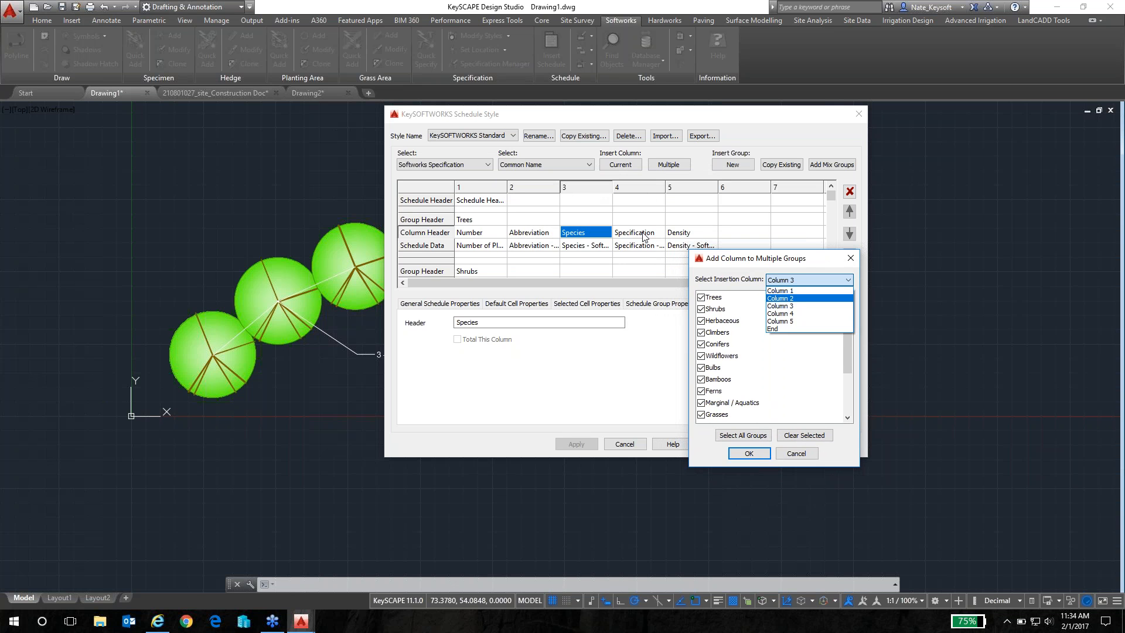
click(781, 315)
click(750, 453)
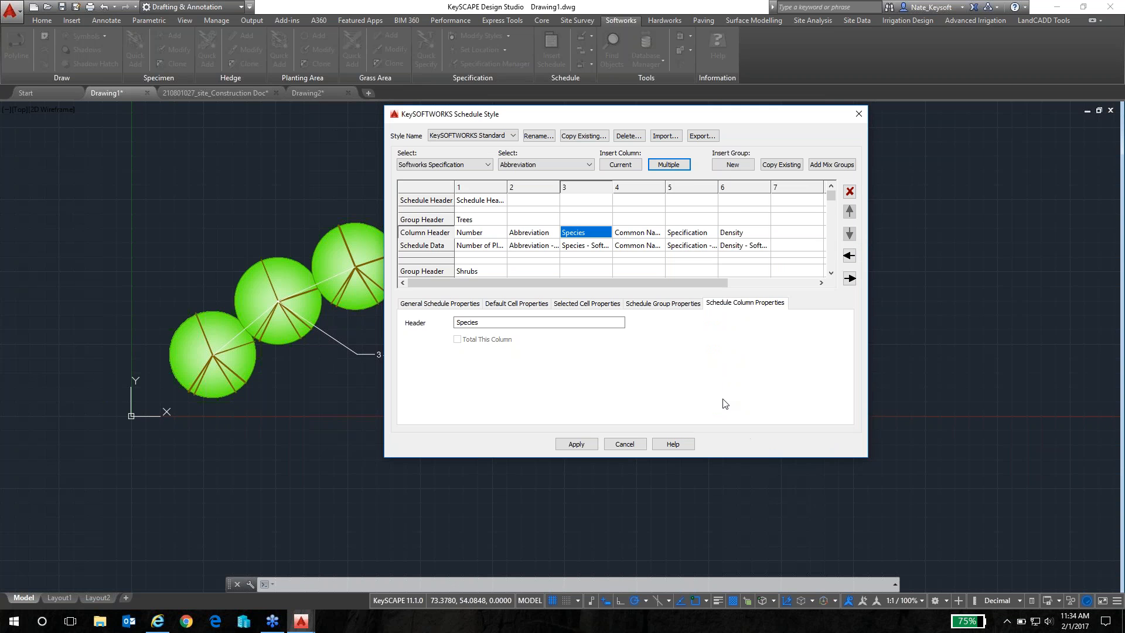
Step: Check the inserted Common Name column in the Trees and Shrubs groups and apply the schedule style change
click(648, 231)
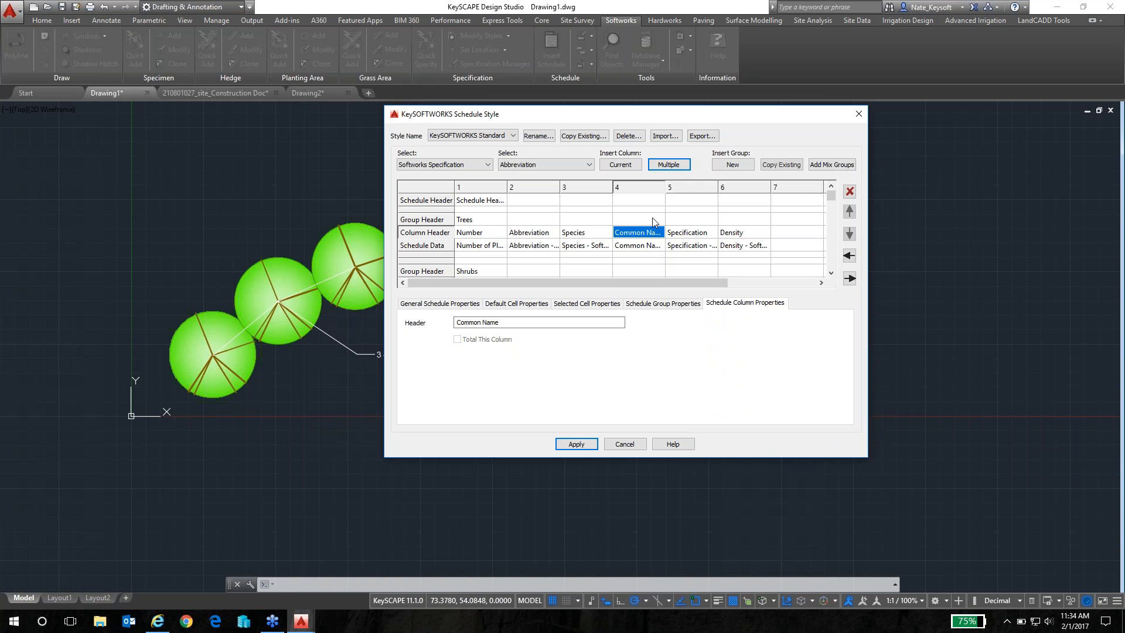
click(831, 273)
click(831, 272)
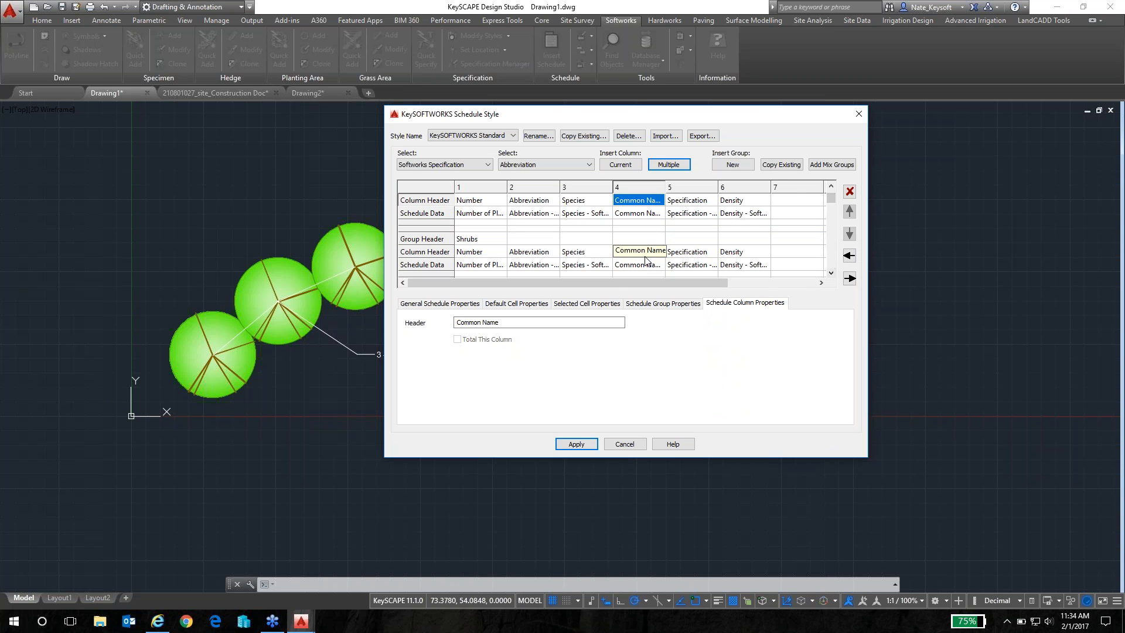
click(831, 274)
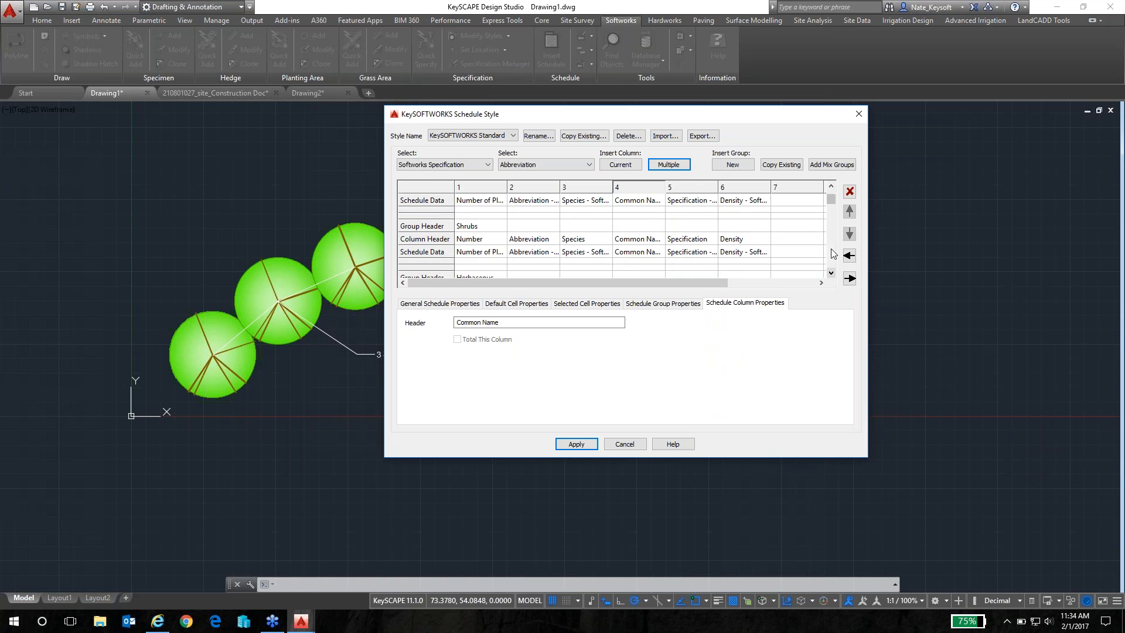
click(831, 186)
click(830, 186)
click(831, 186)
click(576, 443)
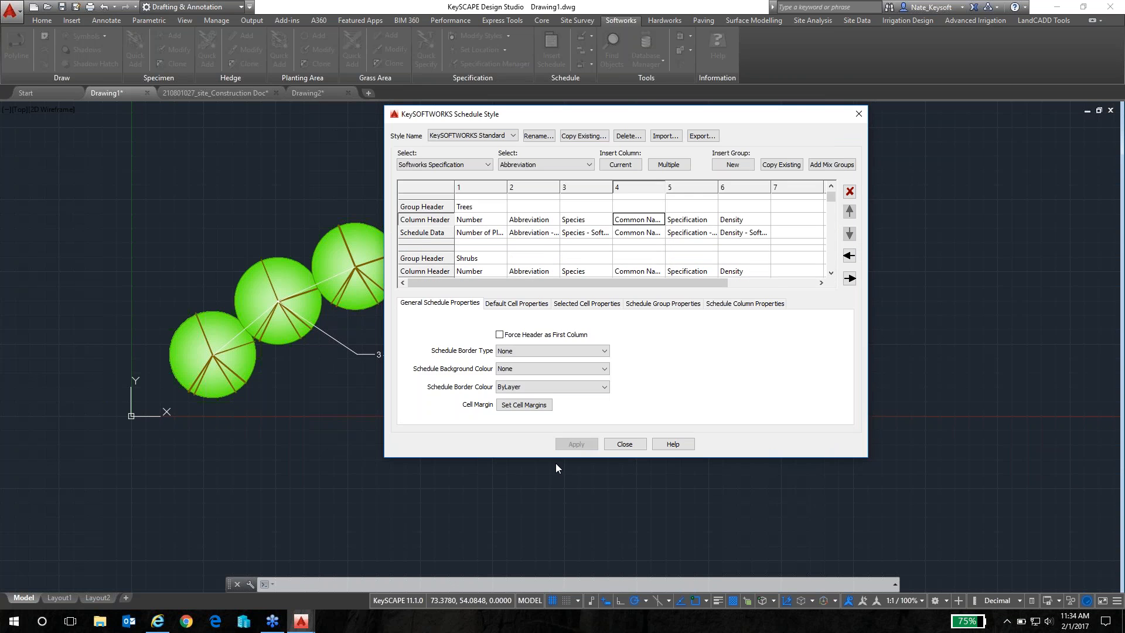
Step: Close the applied schedule style, reopen it for modification and export it to the Styles folder as Nates Schedule.kss
click(624, 444)
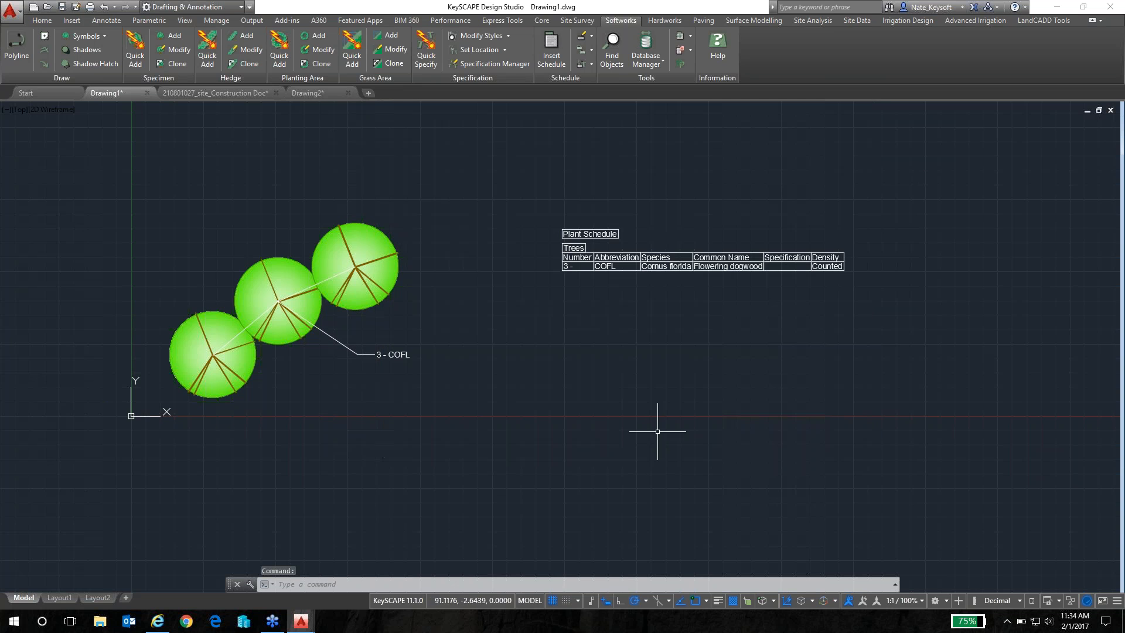
scroll(786, 283, up, 2)
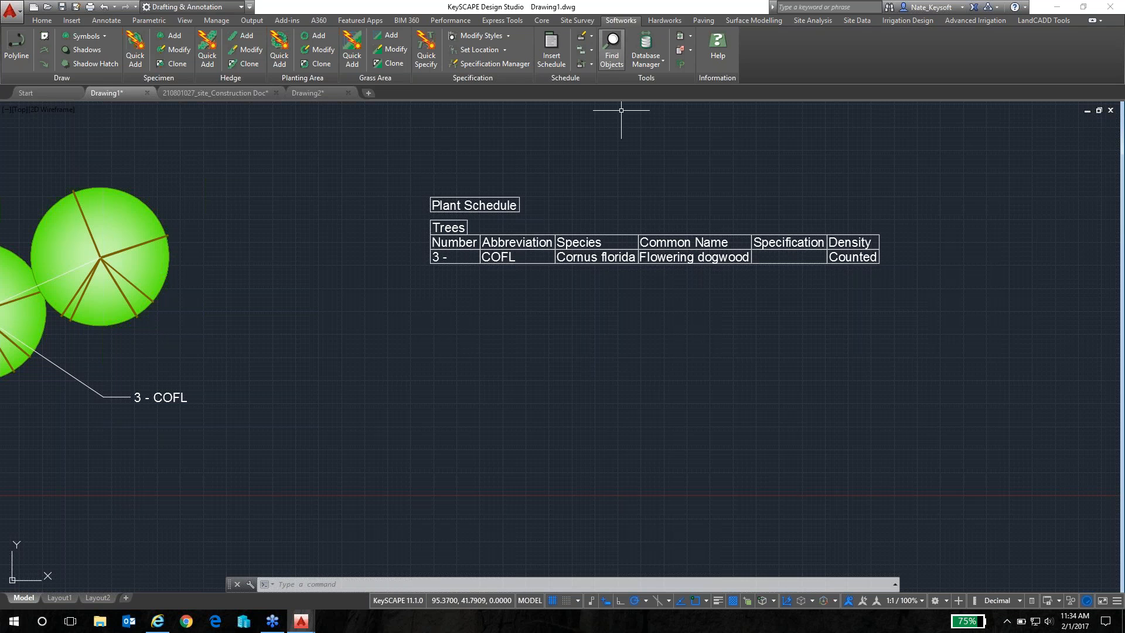
click(591, 36)
click(604, 54)
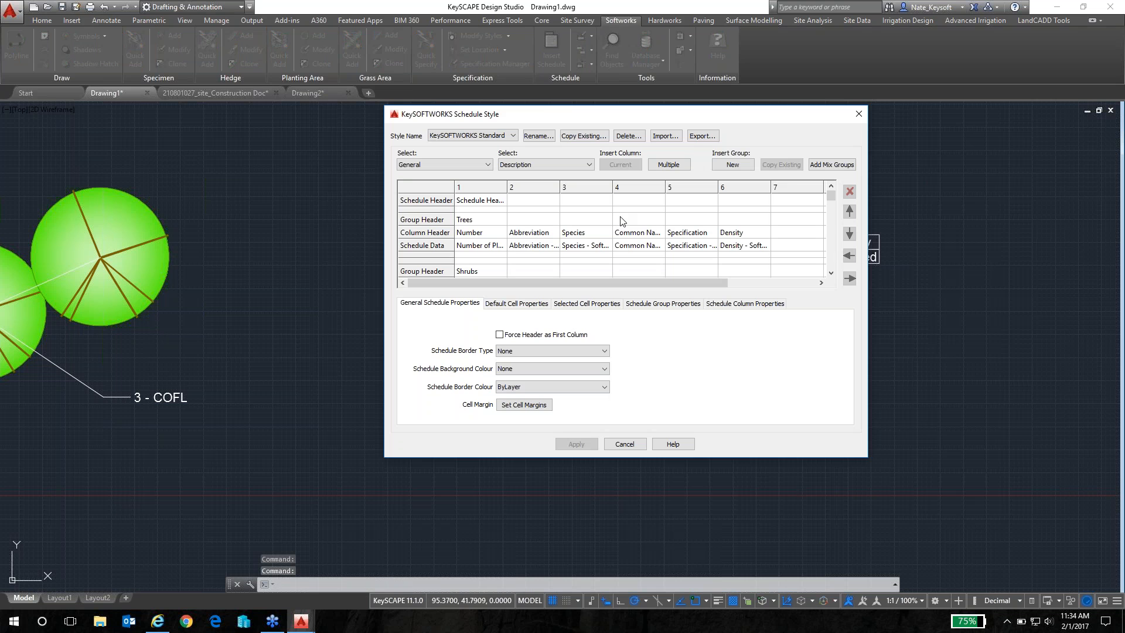
click(702, 137)
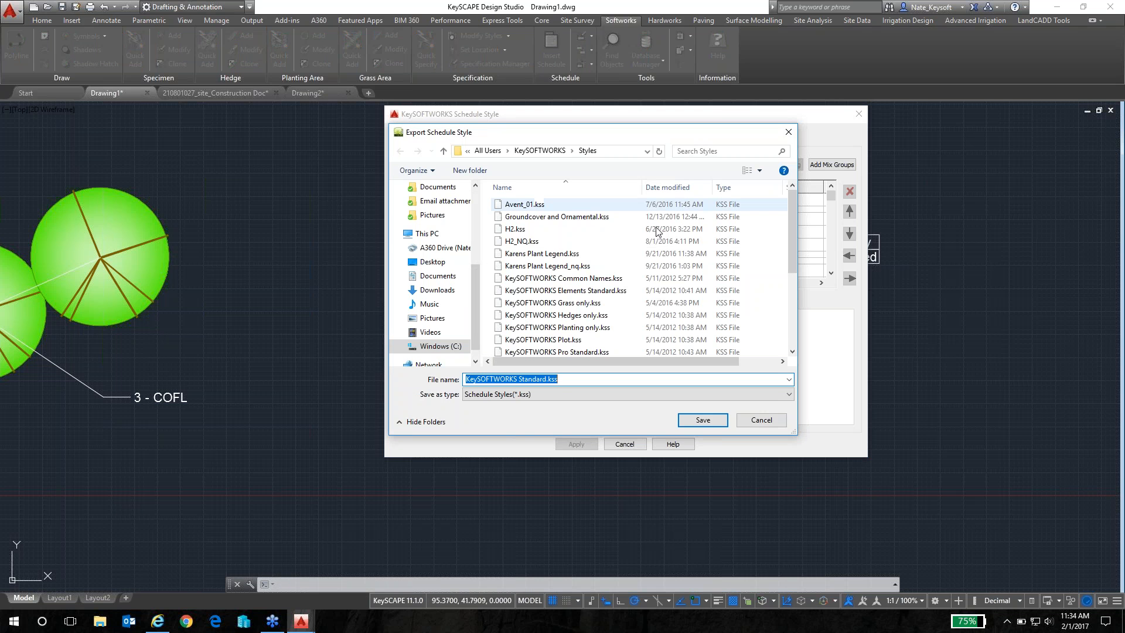
drag(546, 380, 465, 379)
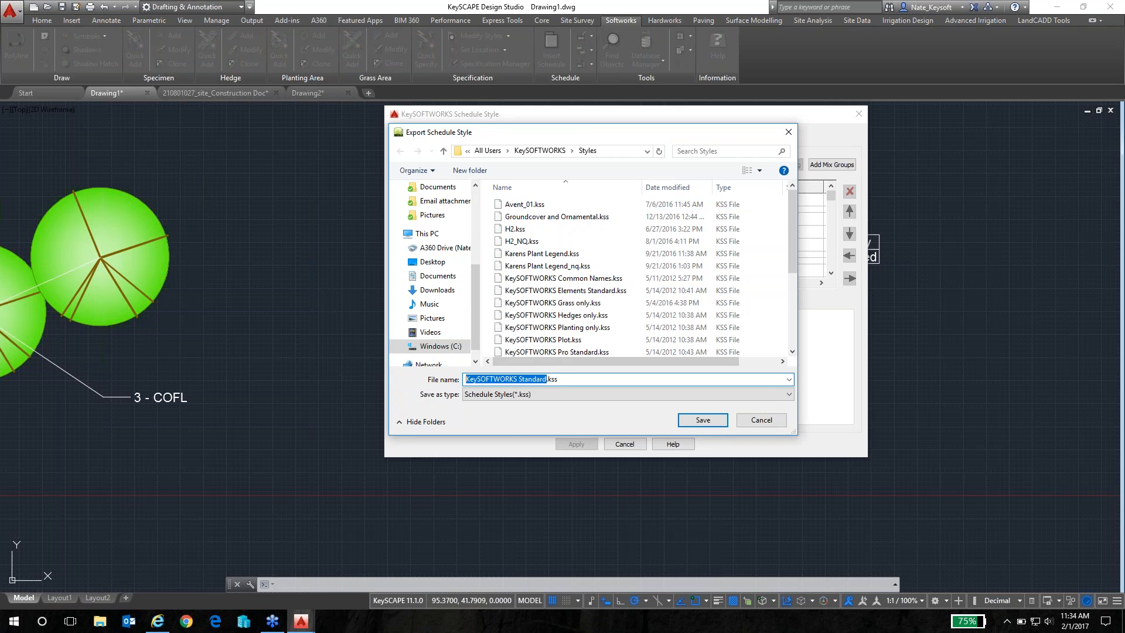
text(Nates Sche)
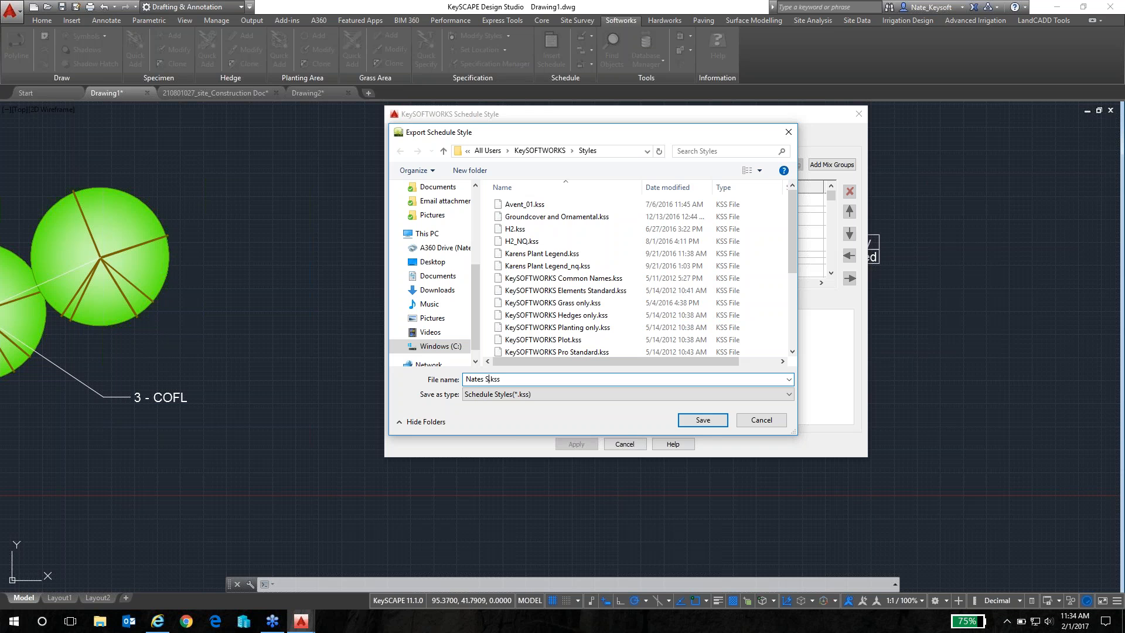
text(dule)
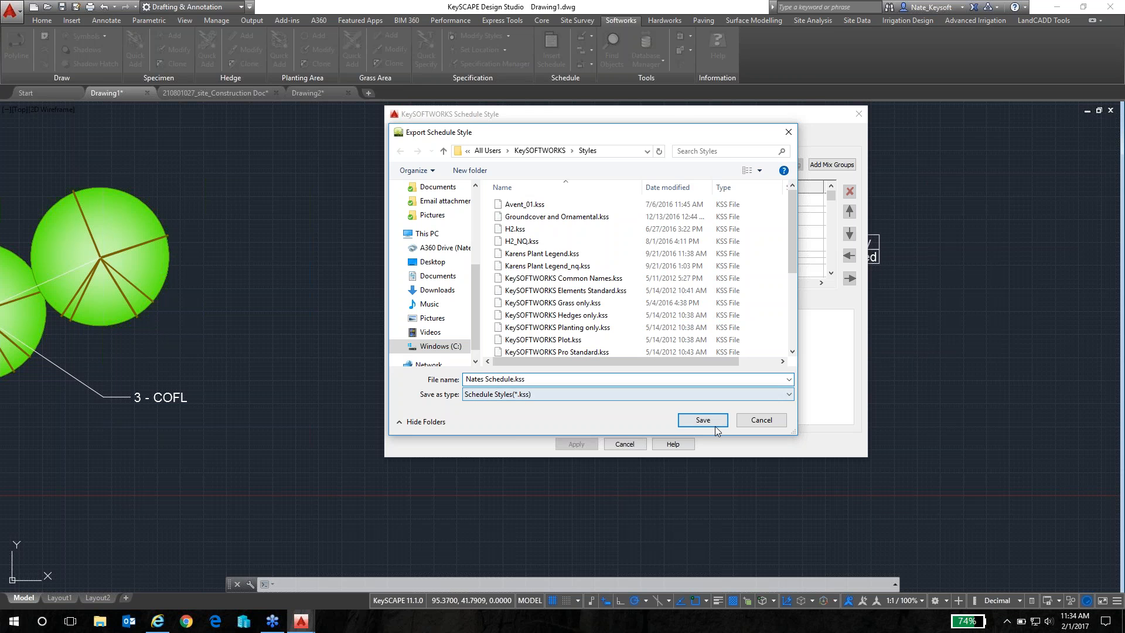
click(703, 420)
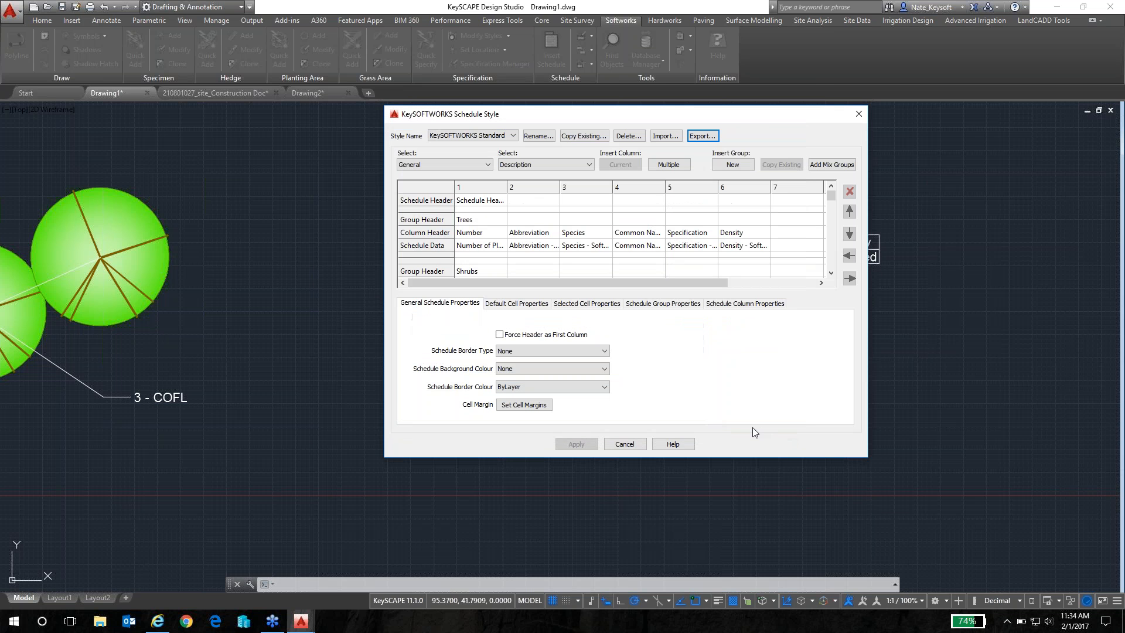
click(626, 445)
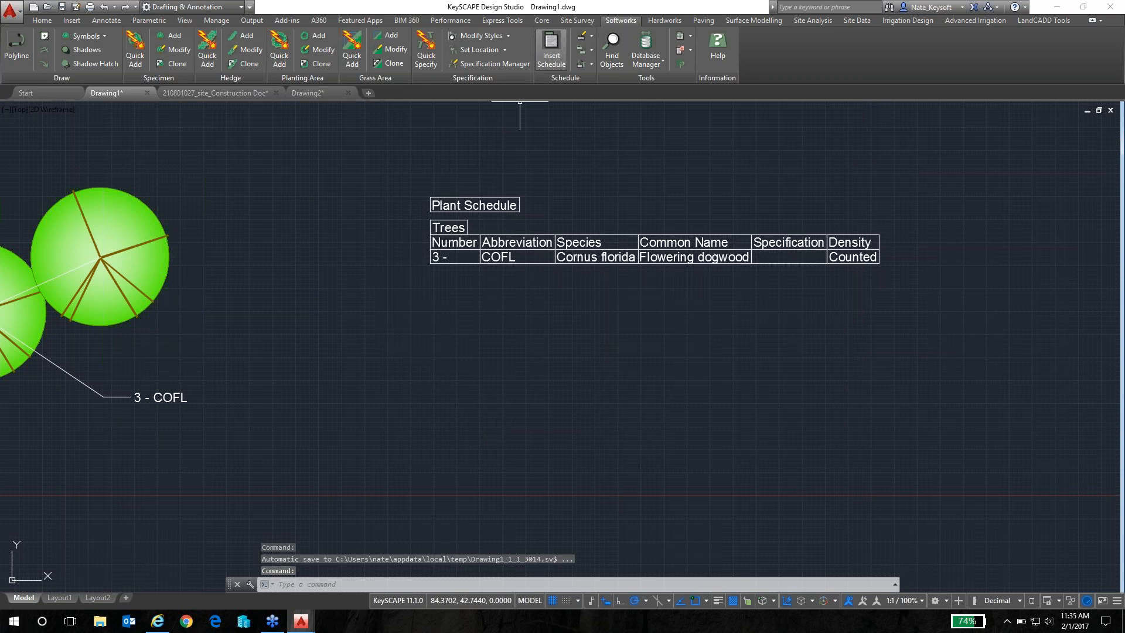
Step: Open the Softworks default styles in the Drawing Setup
click(542, 21)
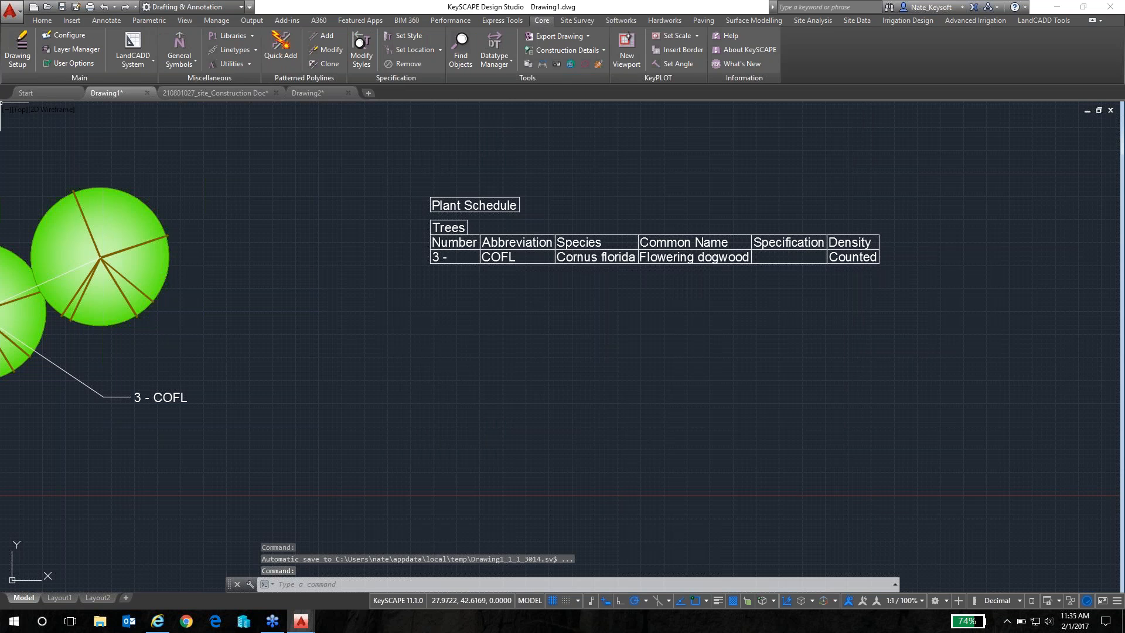
click(17, 59)
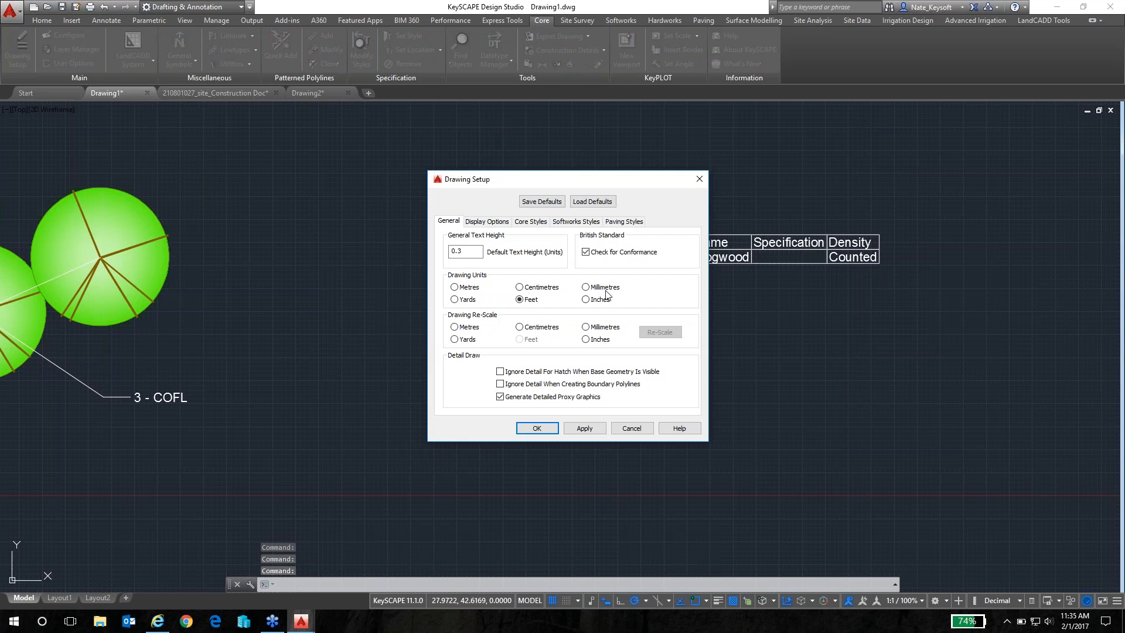
click(575, 222)
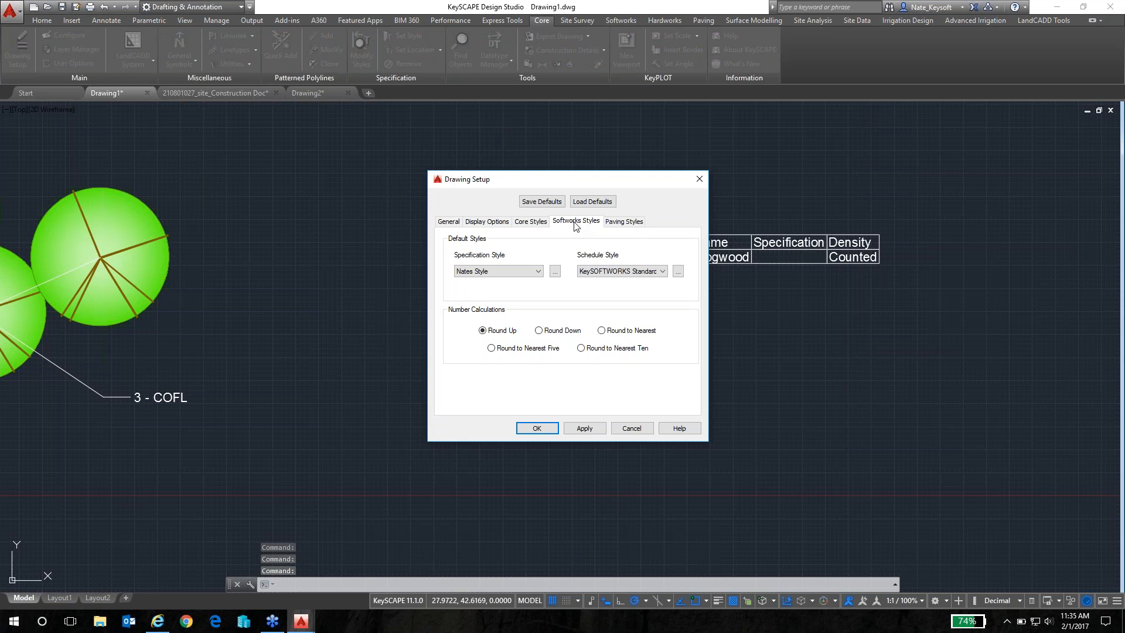
click(663, 271)
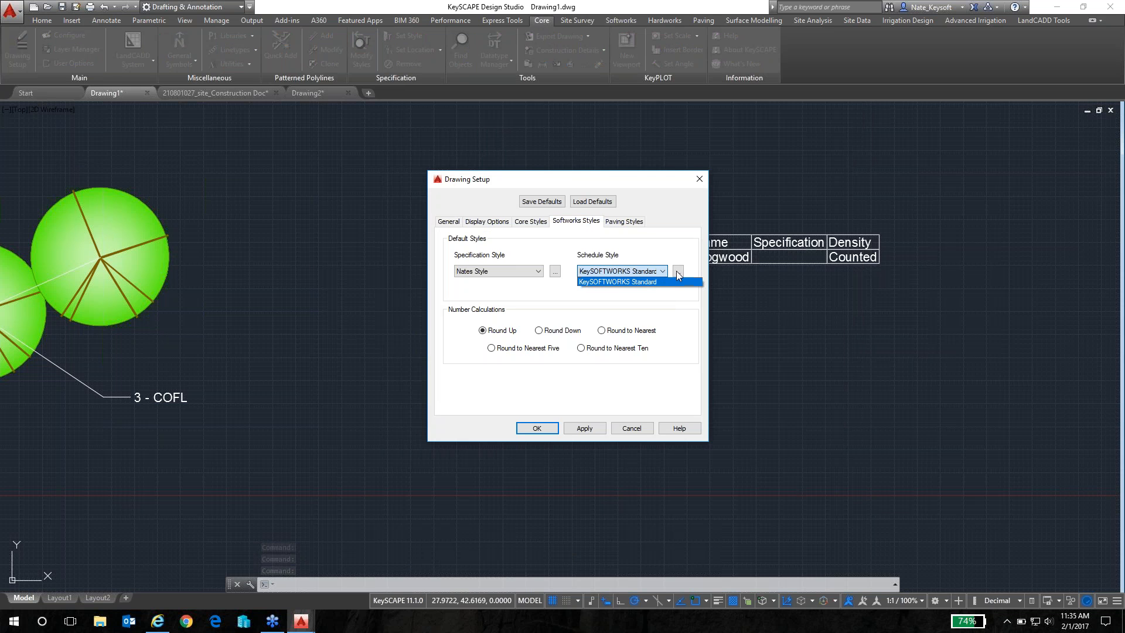
click(677, 272)
click(677, 273)
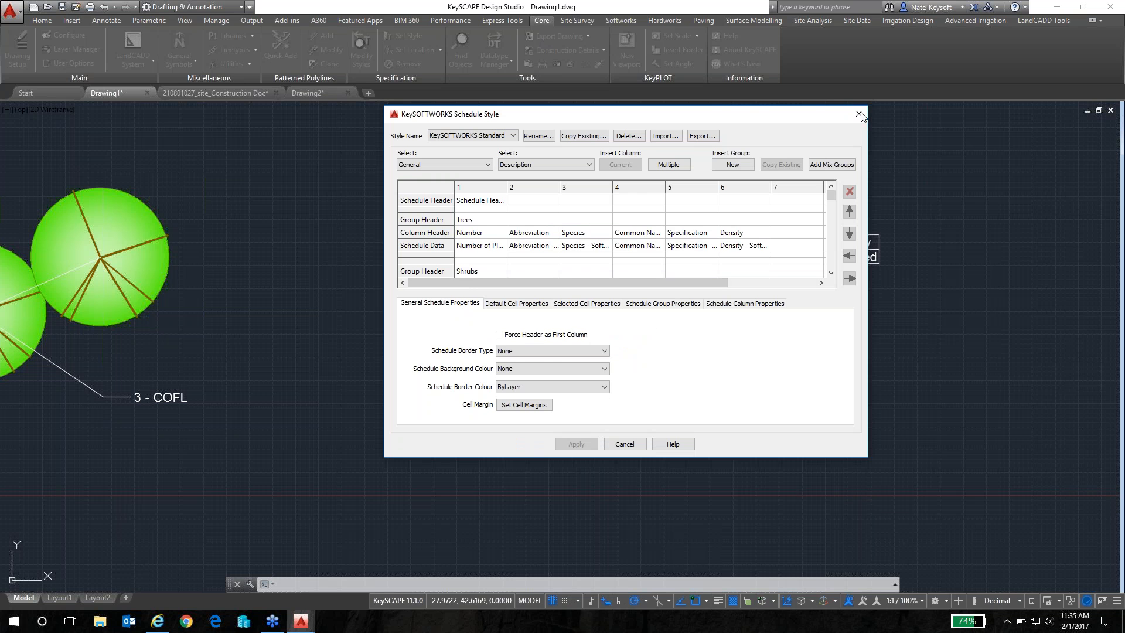
click(859, 114)
click(662, 270)
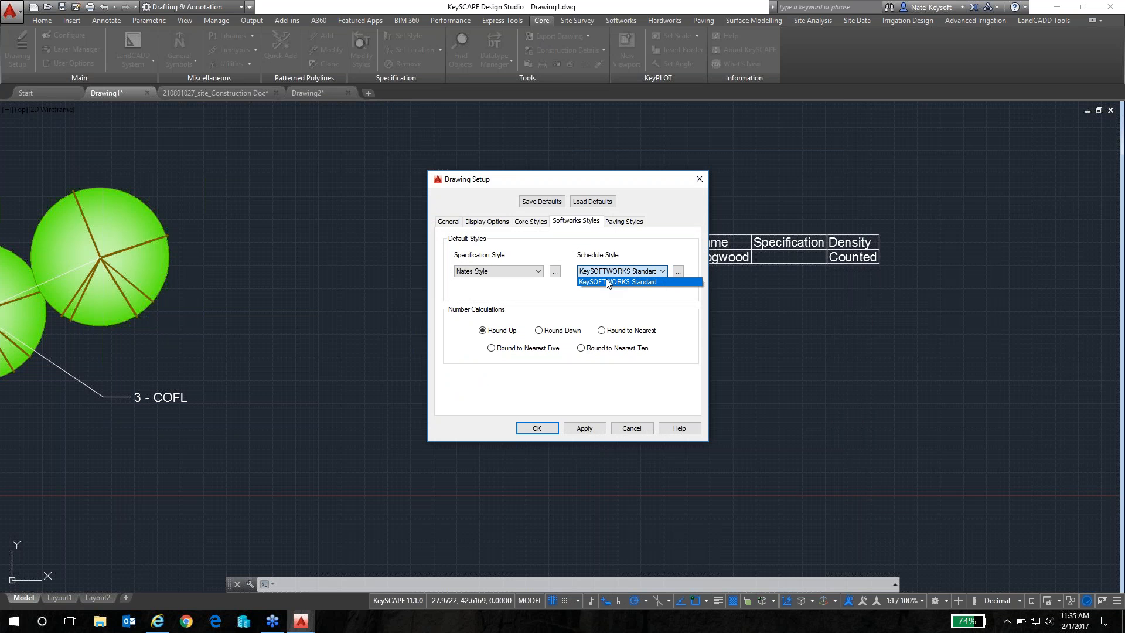
click(667, 271)
Step: Import Nates Schedule.kss as the default Softworks schedule style of the drawing
click(678, 273)
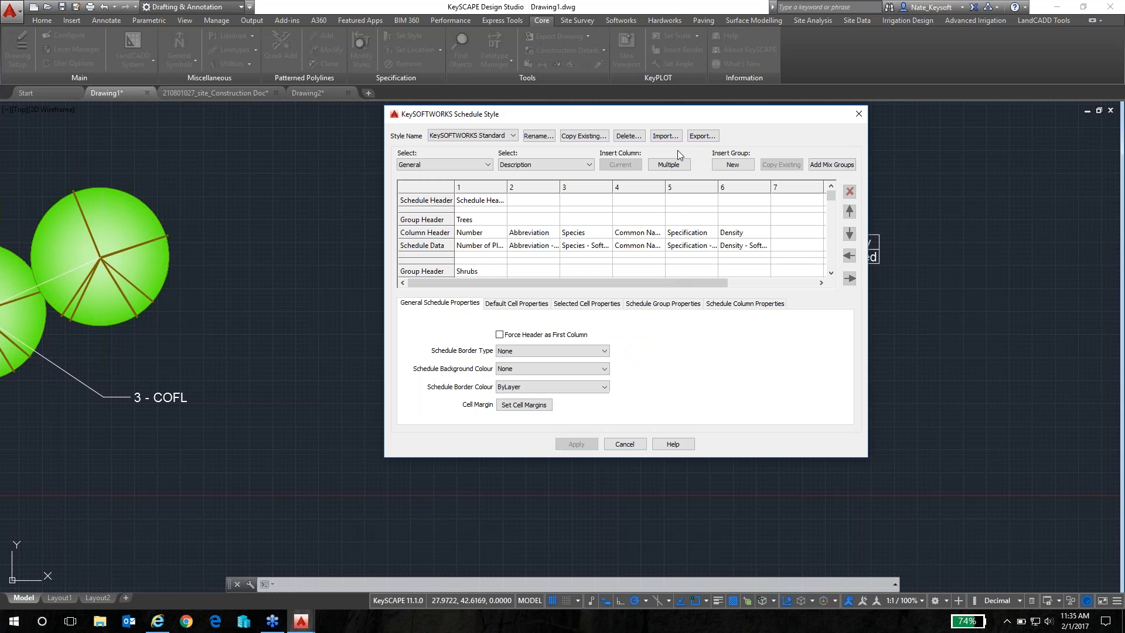
click(664, 136)
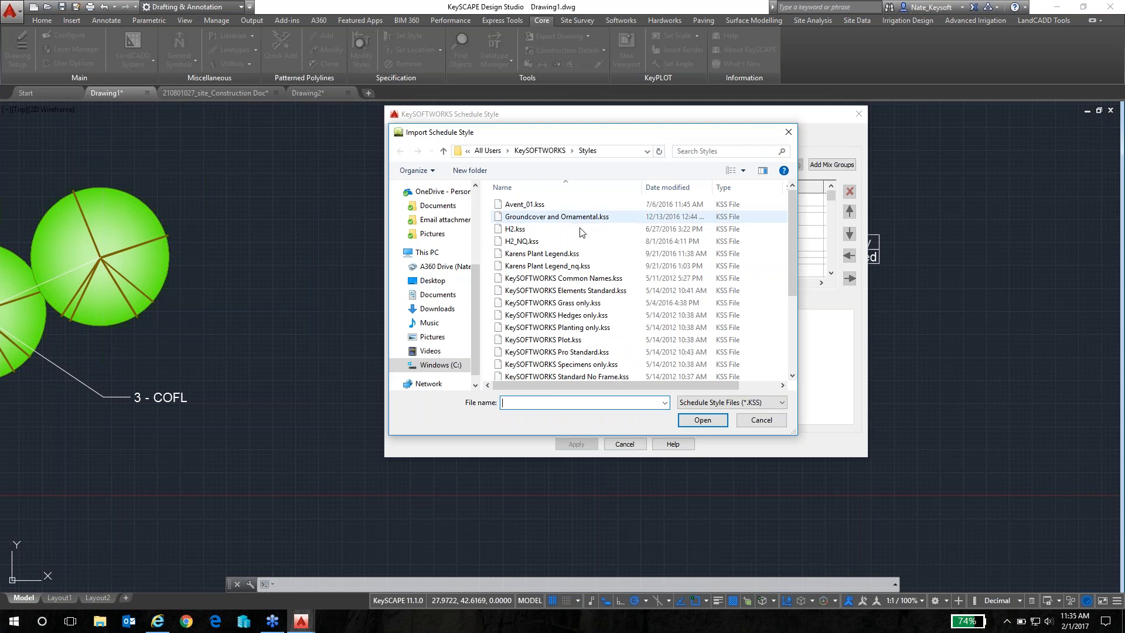
scroll(546, 293, down, 4)
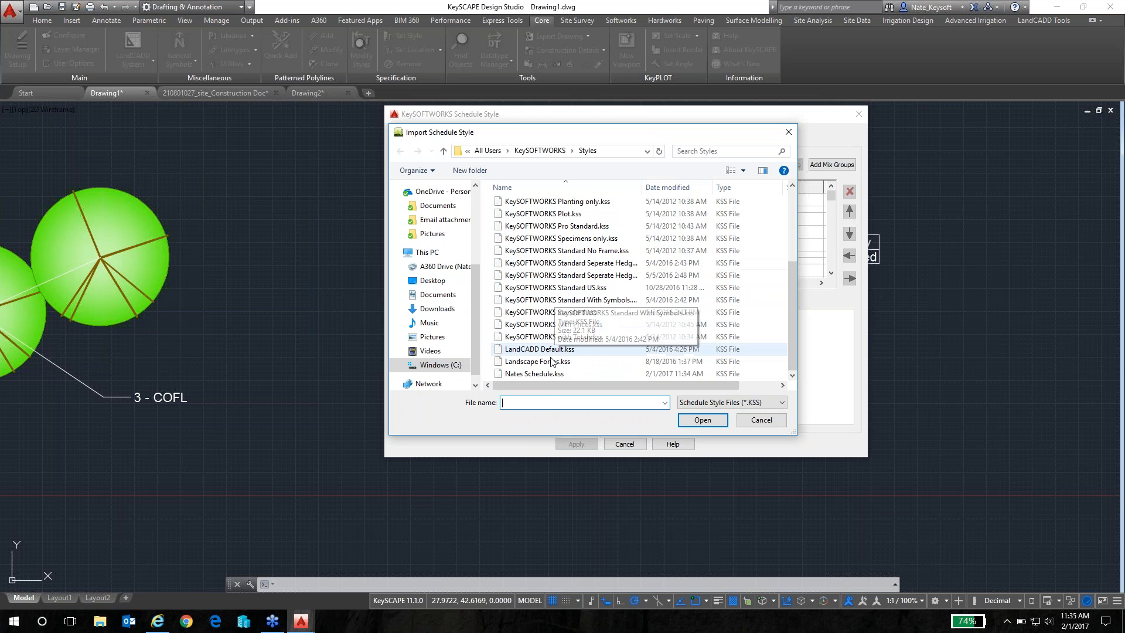
click(547, 374)
click(703, 420)
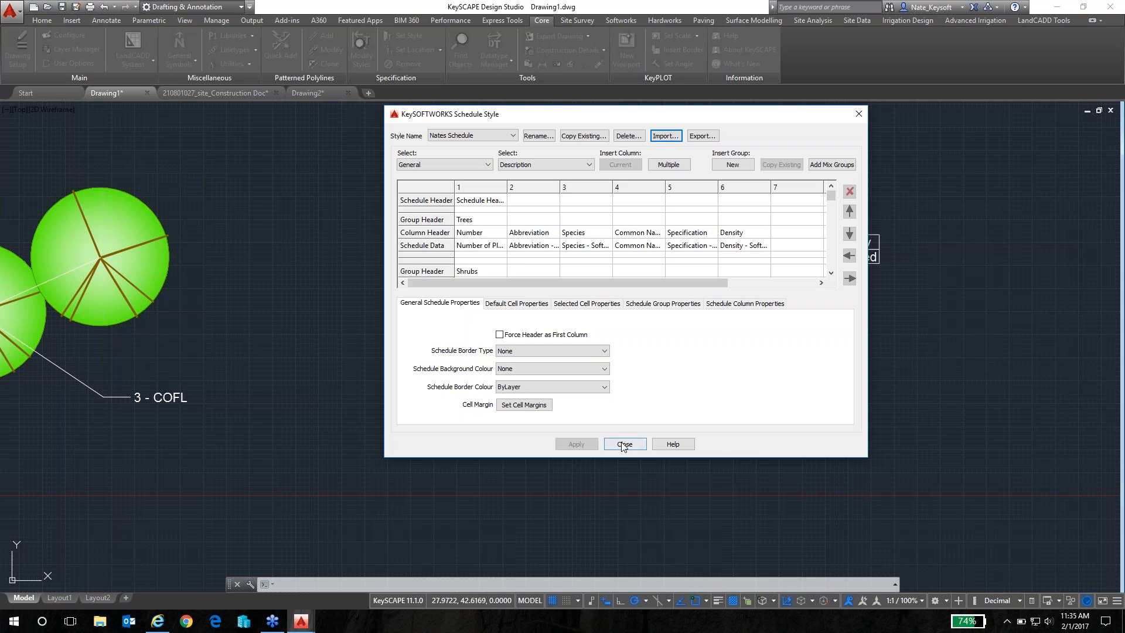
click(612, 443)
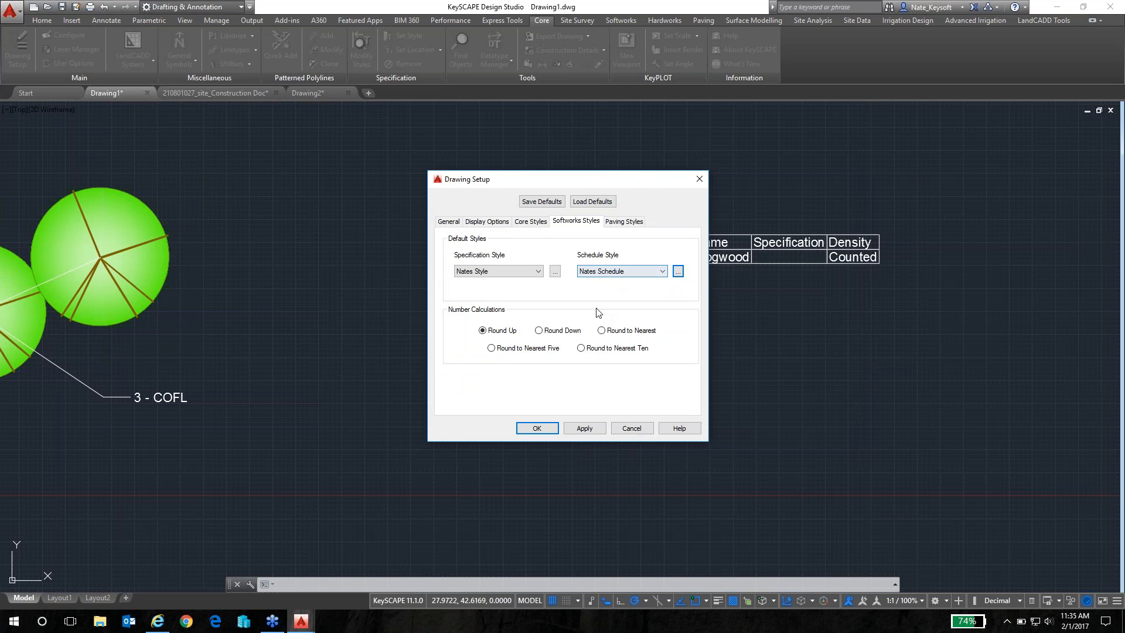
Step: Save the drawing setup defaults over the existing file KeySCAPE Defaults - Design Studio.kdws
click(536, 203)
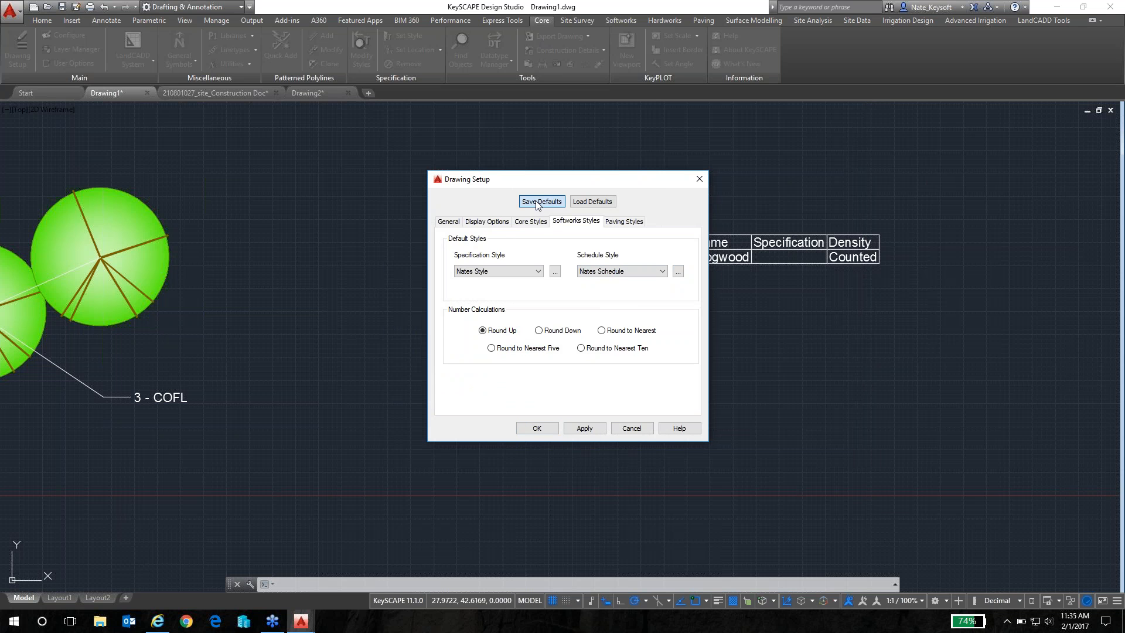
click(570, 240)
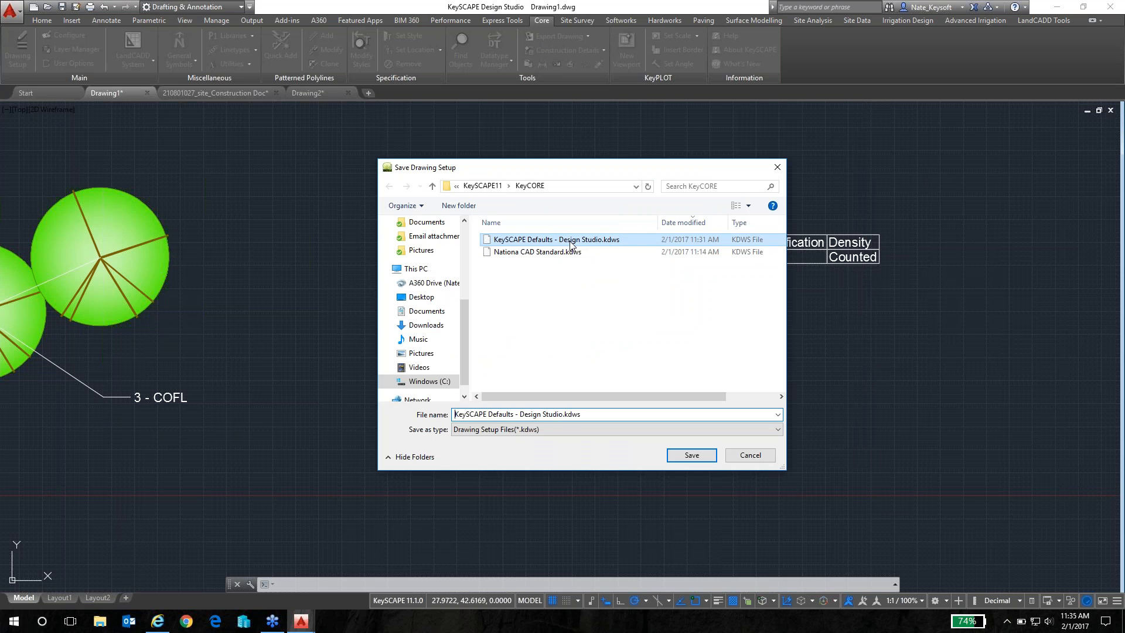
click(689, 455)
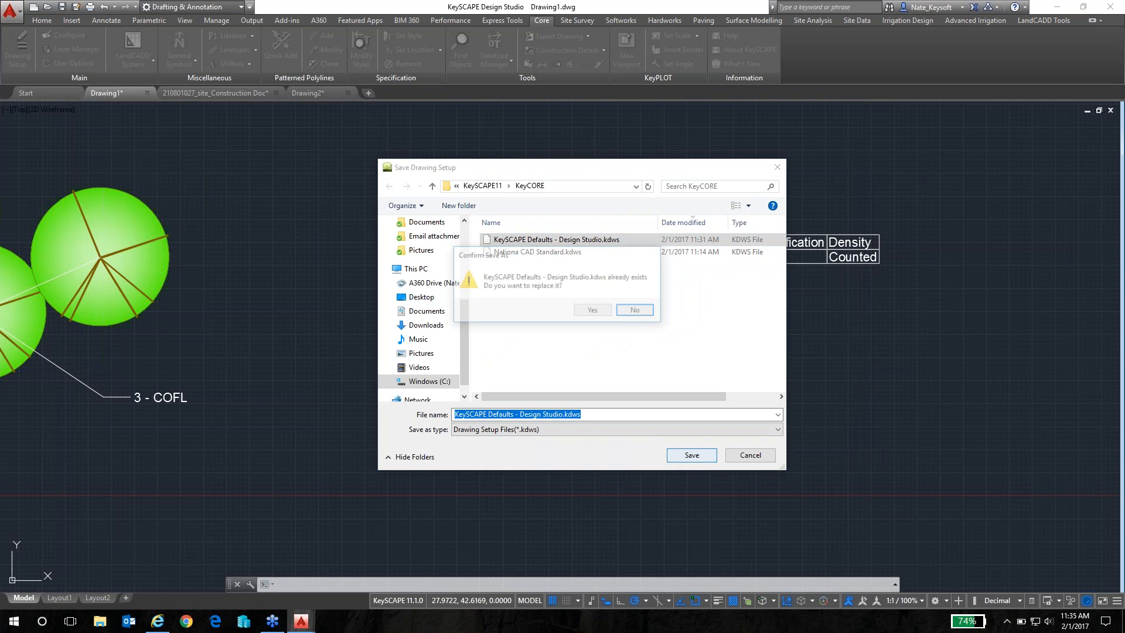
click(593, 311)
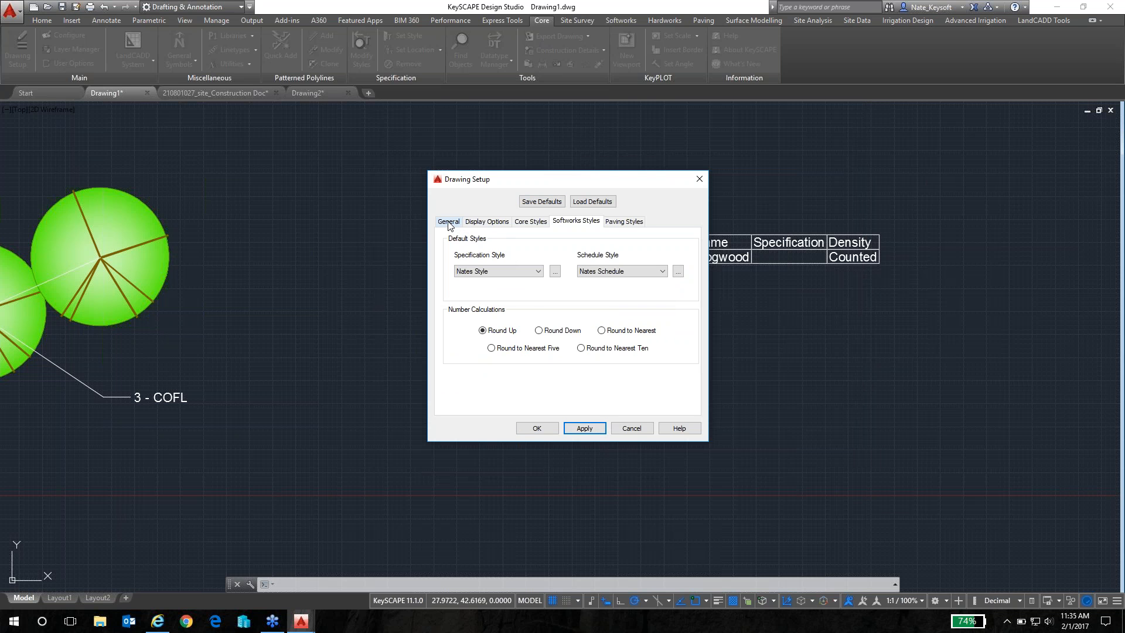
Step: Review the general settings and the Softworks default styles, and accept the Drawing Setup
click(448, 224)
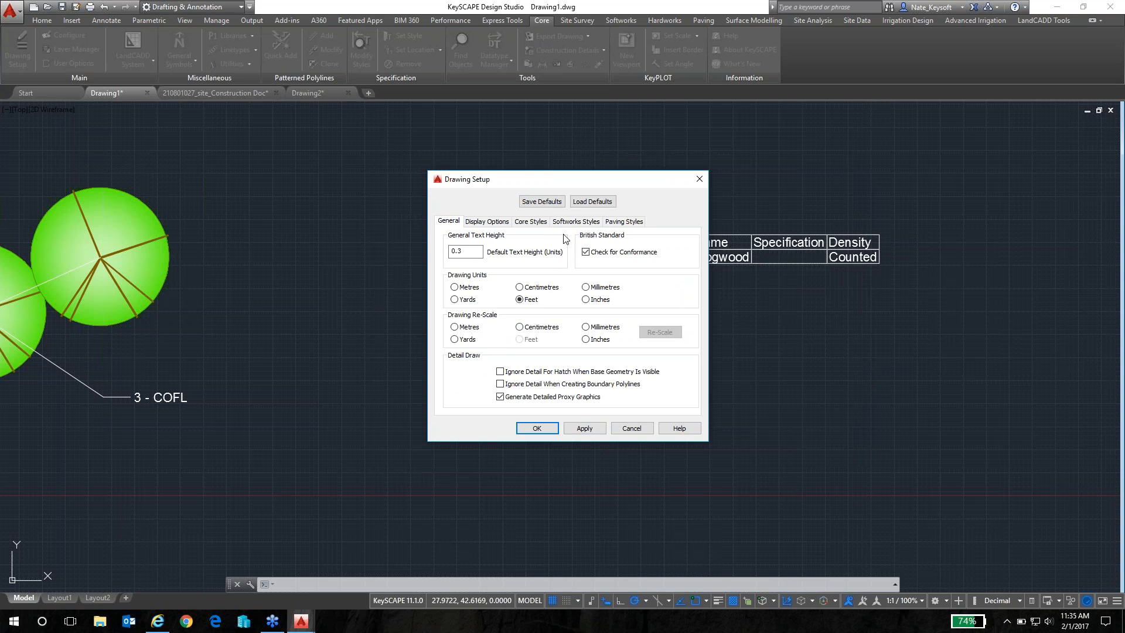
click(575, 223)
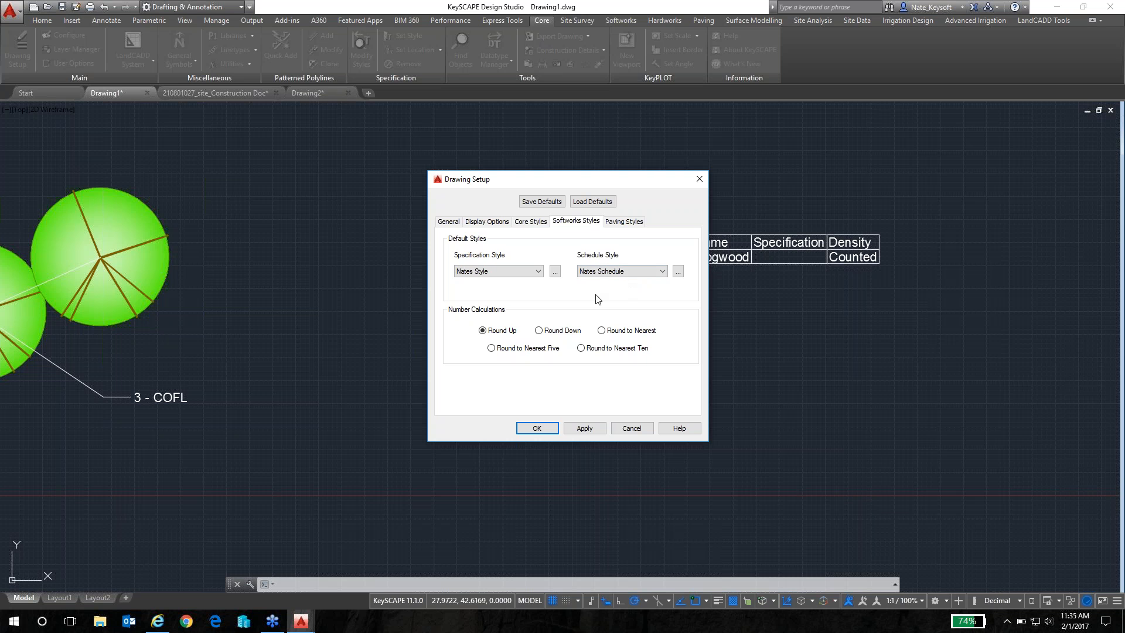
click(537, 428)
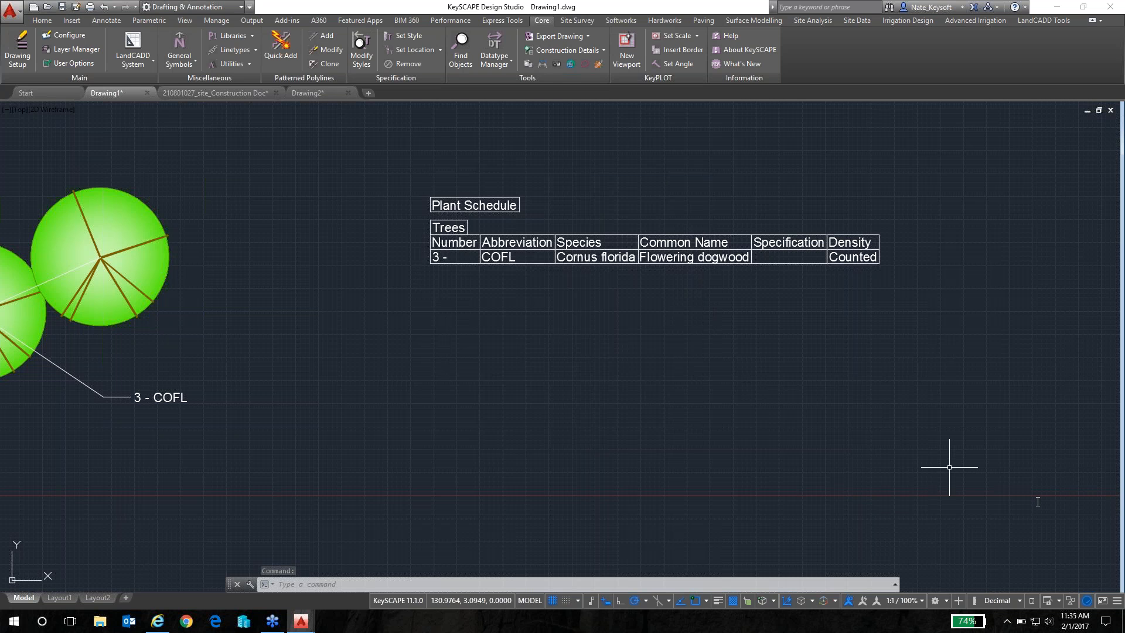
click(420, 382)
click(358, 316)
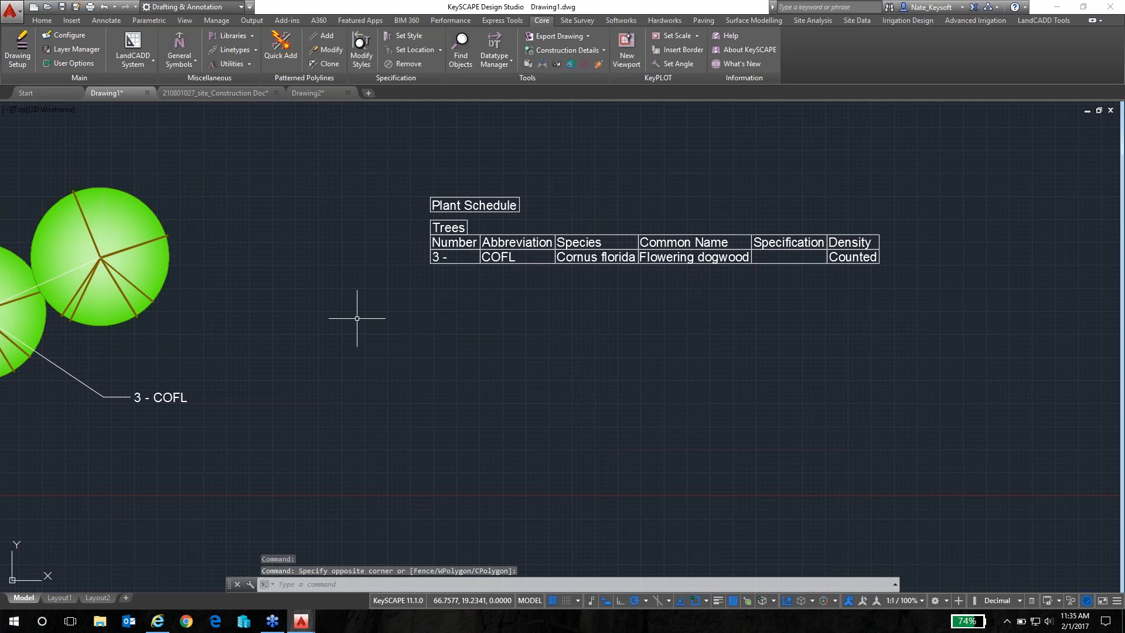
Step: Move the middle tree of the COFL group by its center grip, up and to the left of the row
click(630, 21)
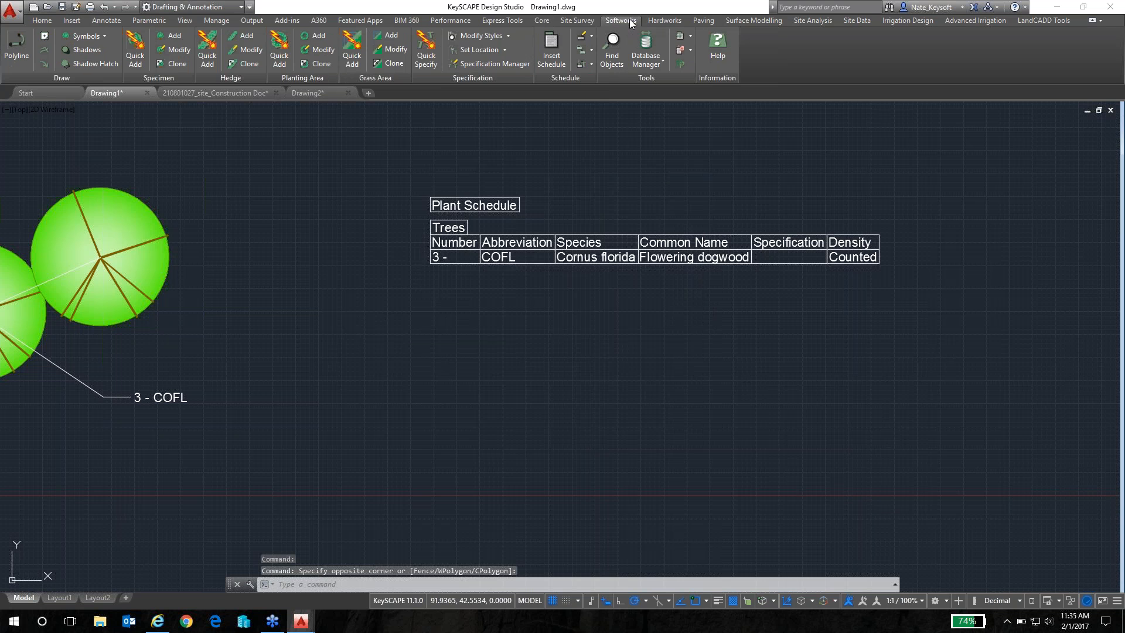
scroll(428, 171, down, 2)
mouse_move(364, 182)
middle_down()
mouse_move(404, 178)
mouse_move(494, 206)
mouse_move(495, 224)
middle_up()
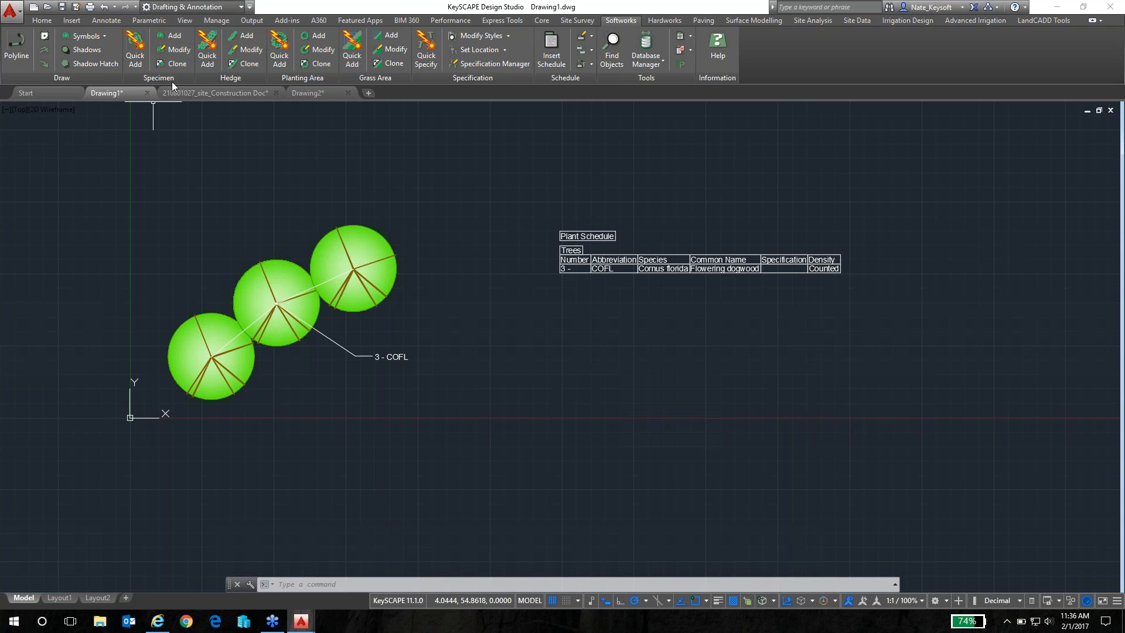
click(275, 283)
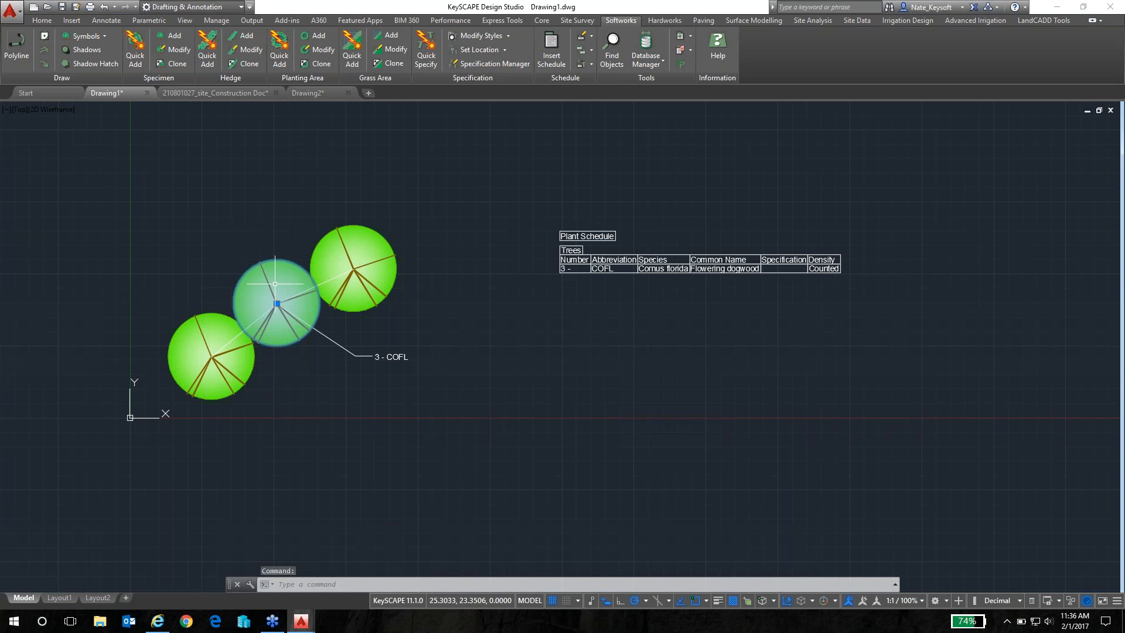
click(278, 303)
click(245, 241)
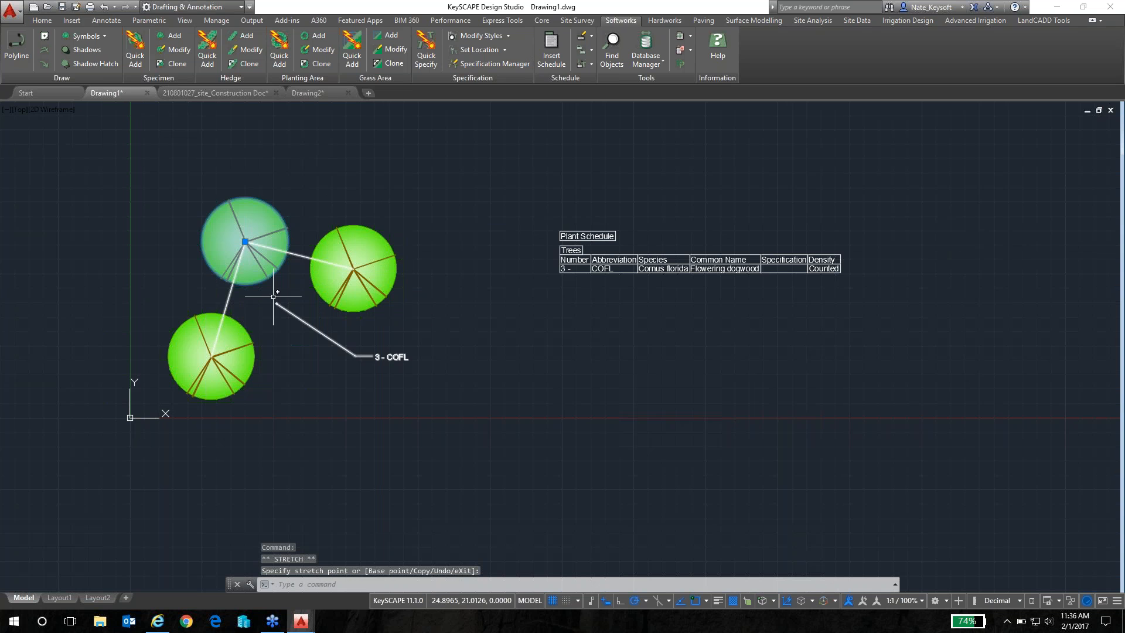
click(278, 302)
key(Escape)
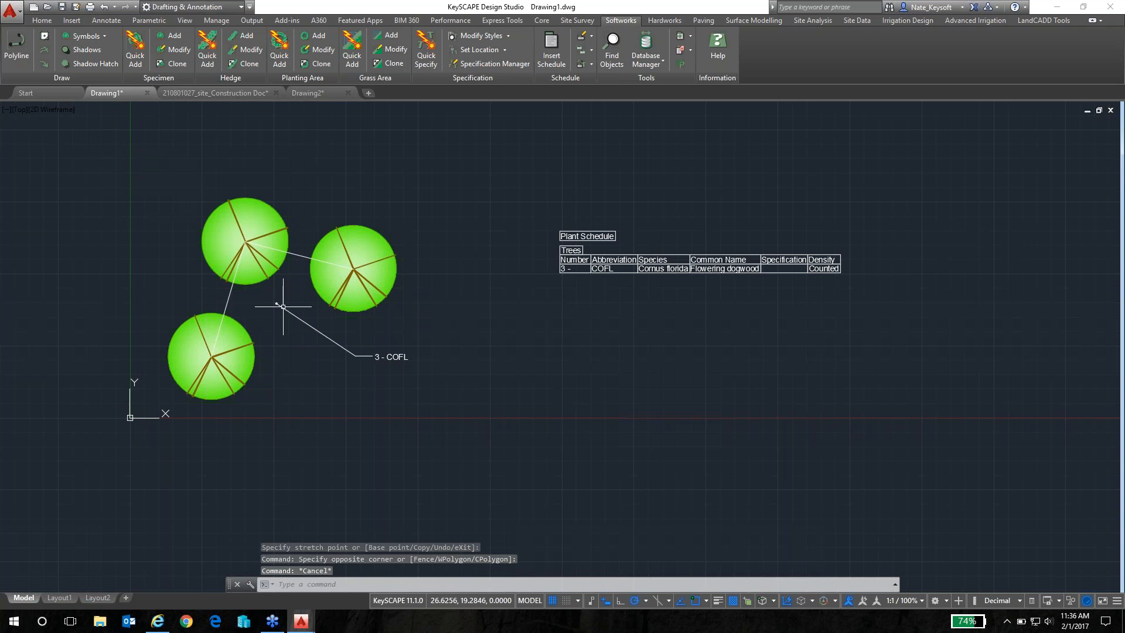
Step: Stretch the start of the COFL label's leader to the center of the rightmost tree
click(282, 305)
click(278, 304)
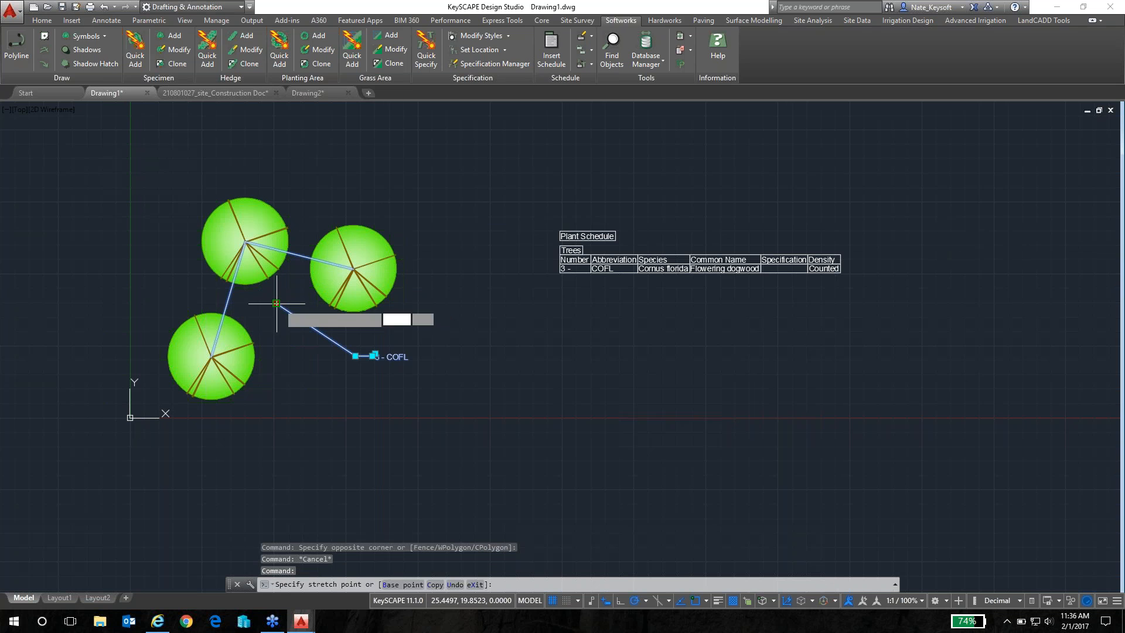
click(354, 269)
key(Escape)
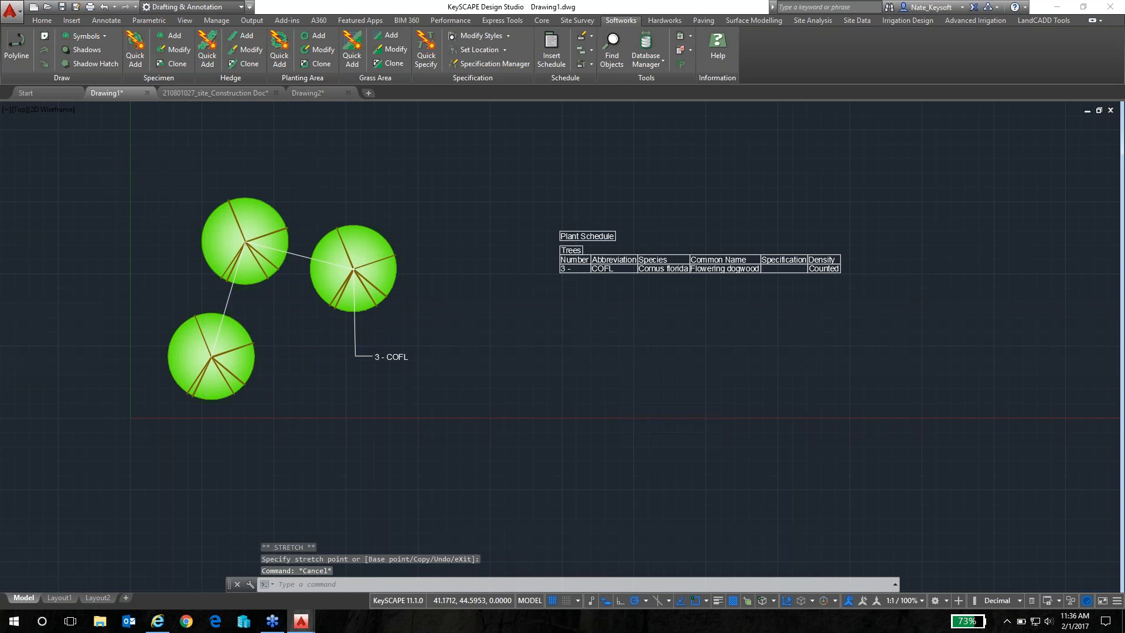
Step: Add a planting area with a drawn boundary, starting its outline just below and left of the plant schedule
scroll(371, 155, down, 2)
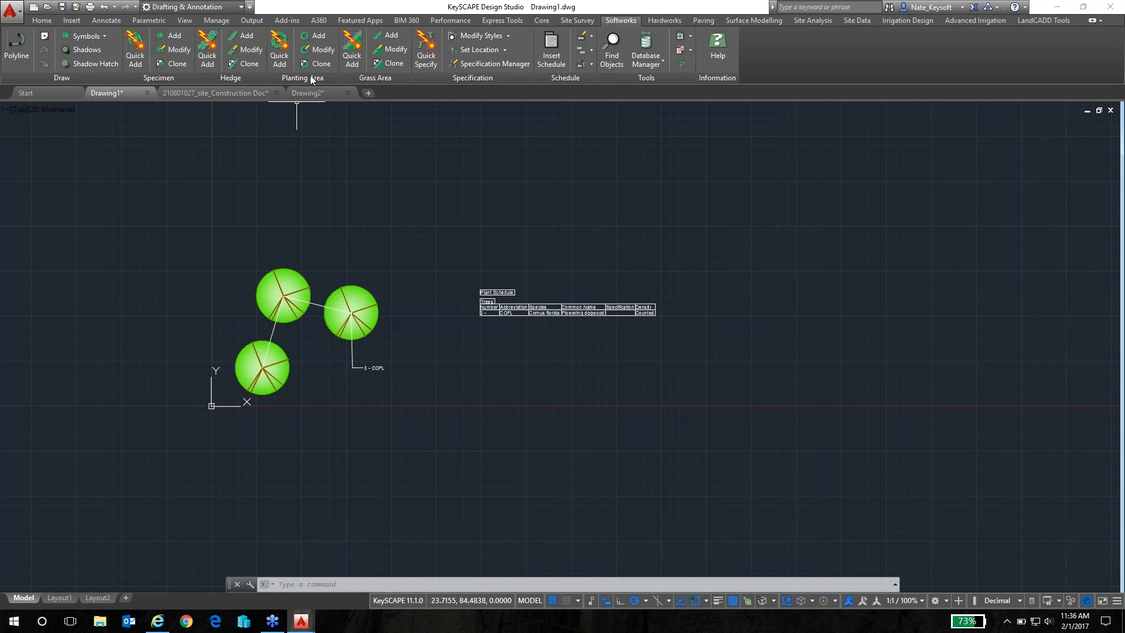
click(318, 37)
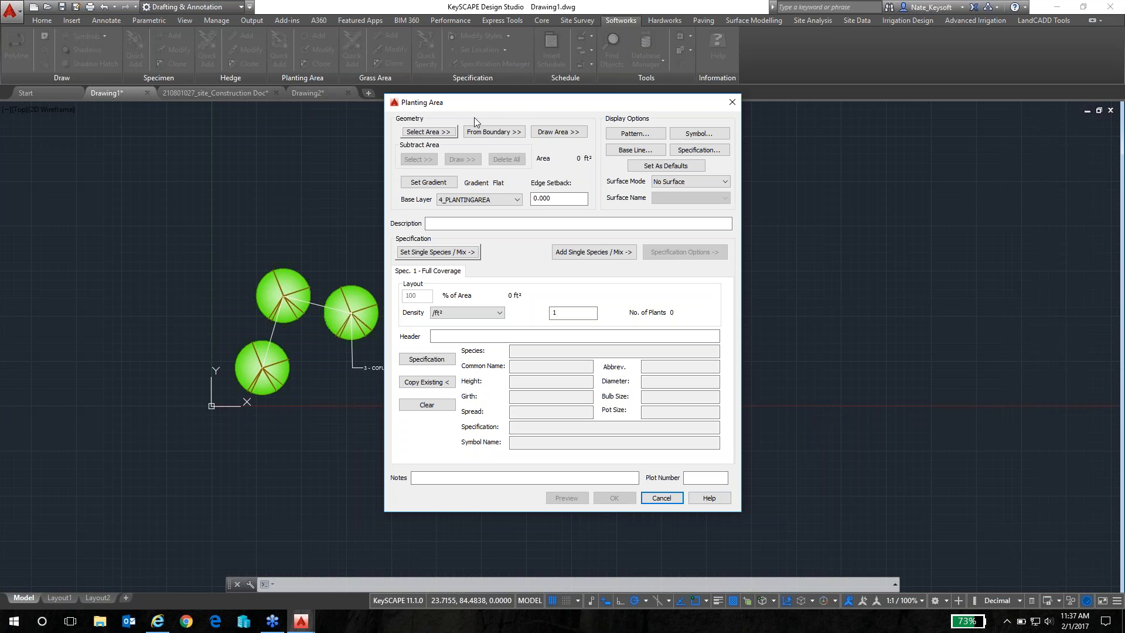
click(562, 134)
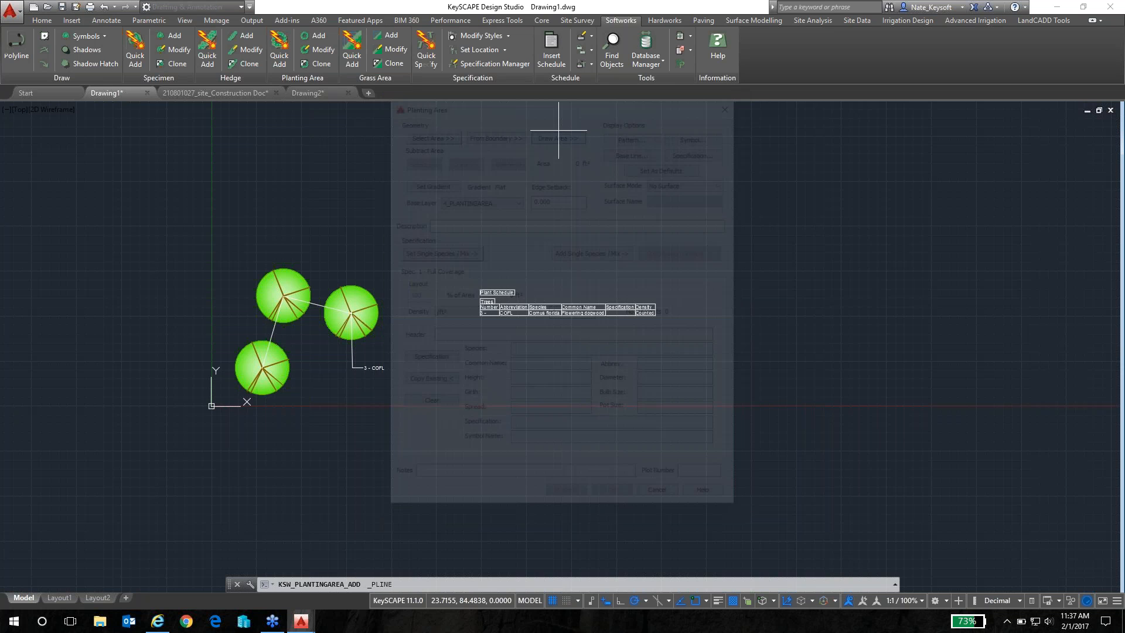
middle_drag(405, 327, 422, 286)
scroll(421, 284, up, 2)
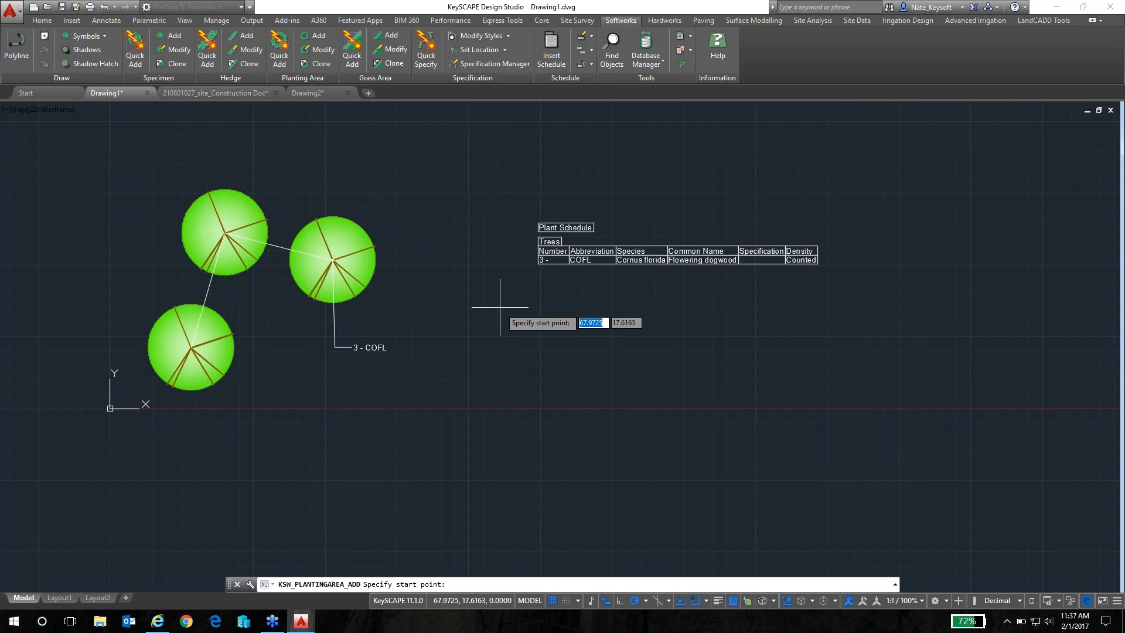
click(506, 304)
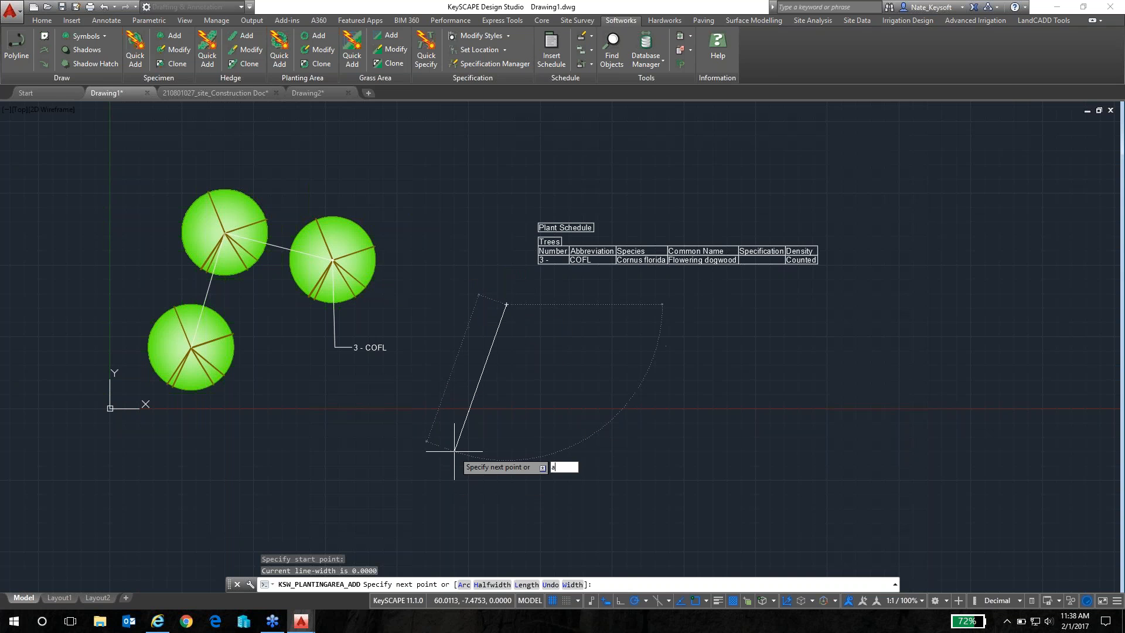
Step: Draw a closed kidney-shaped planting area of about 790 ft² from connected arcs beside the trees, deleting the source outline
text(a)
key(Return)
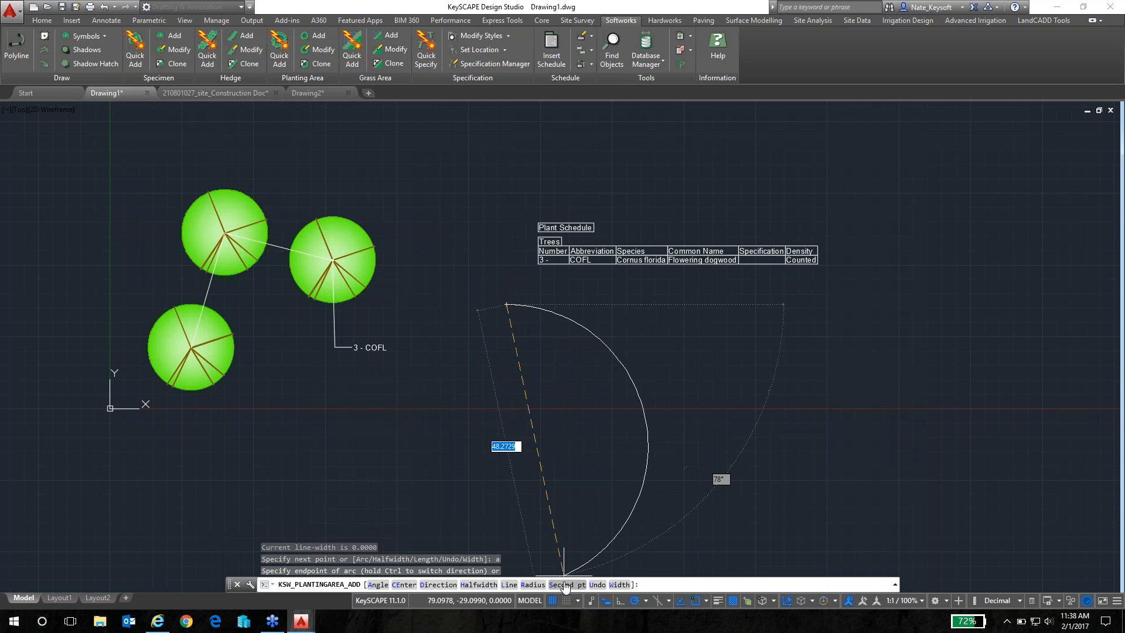
text(s)
key(Return)
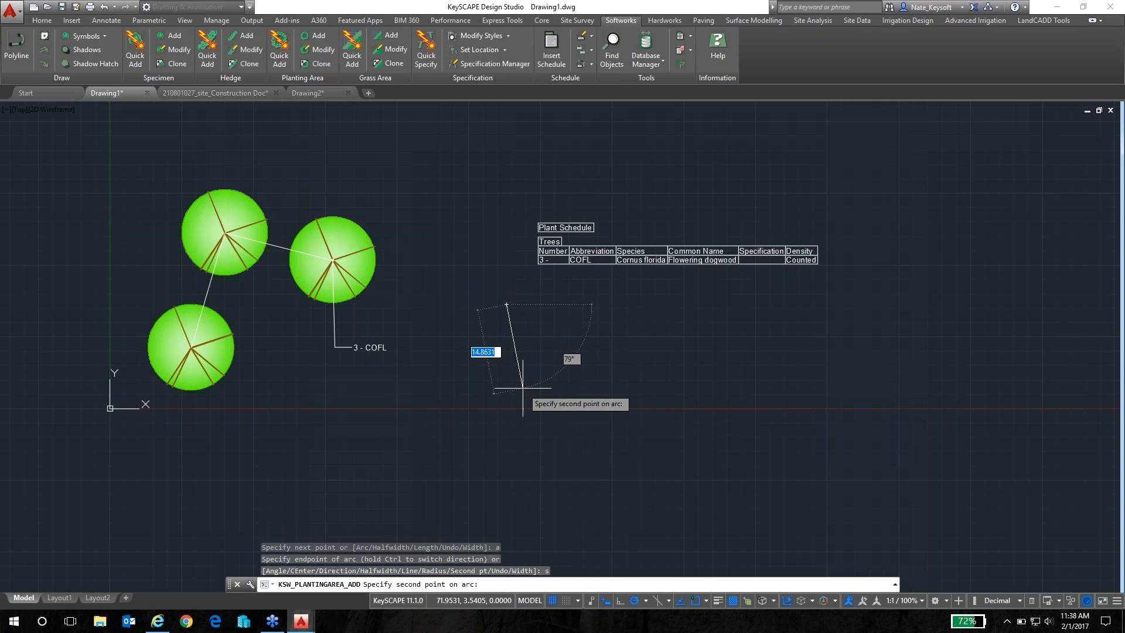
click(430, 313)
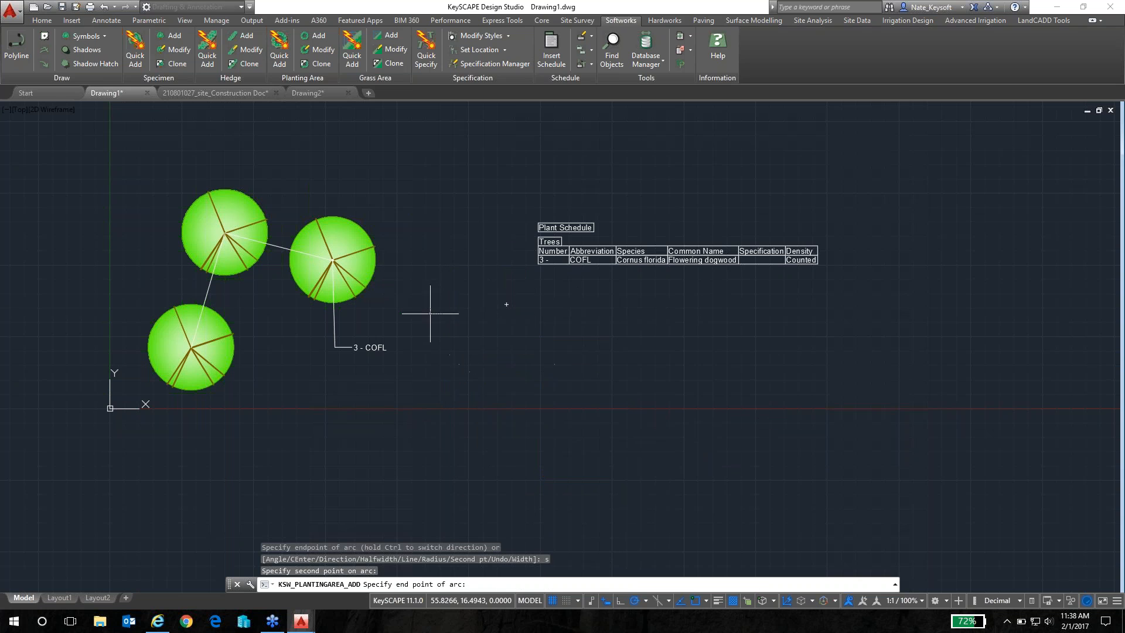
click(373, 300)
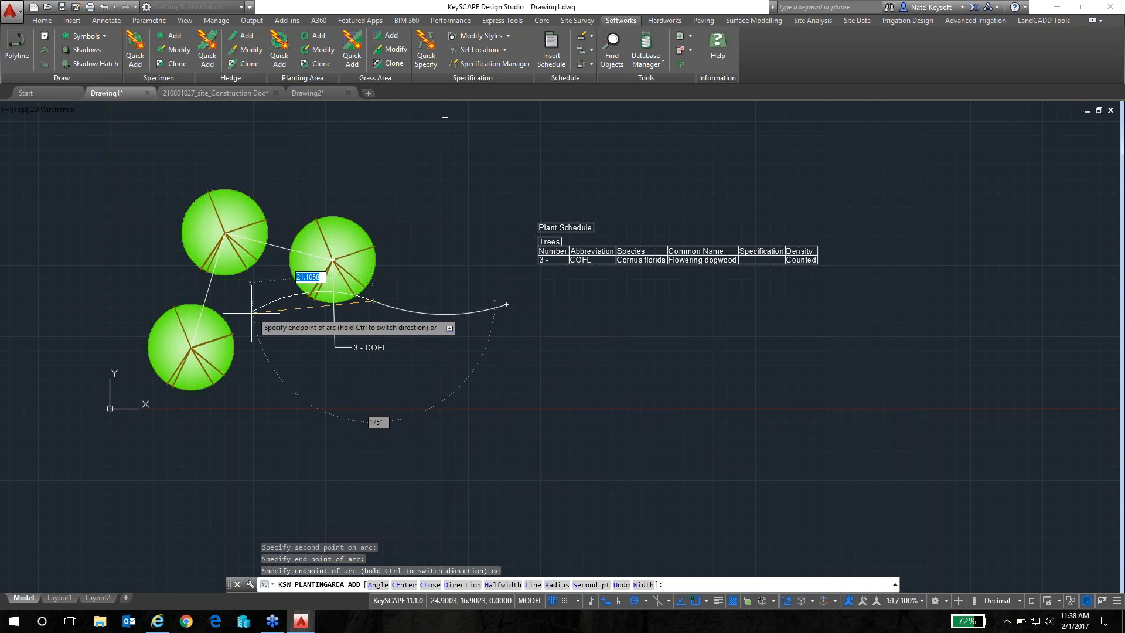
click(217, 399)
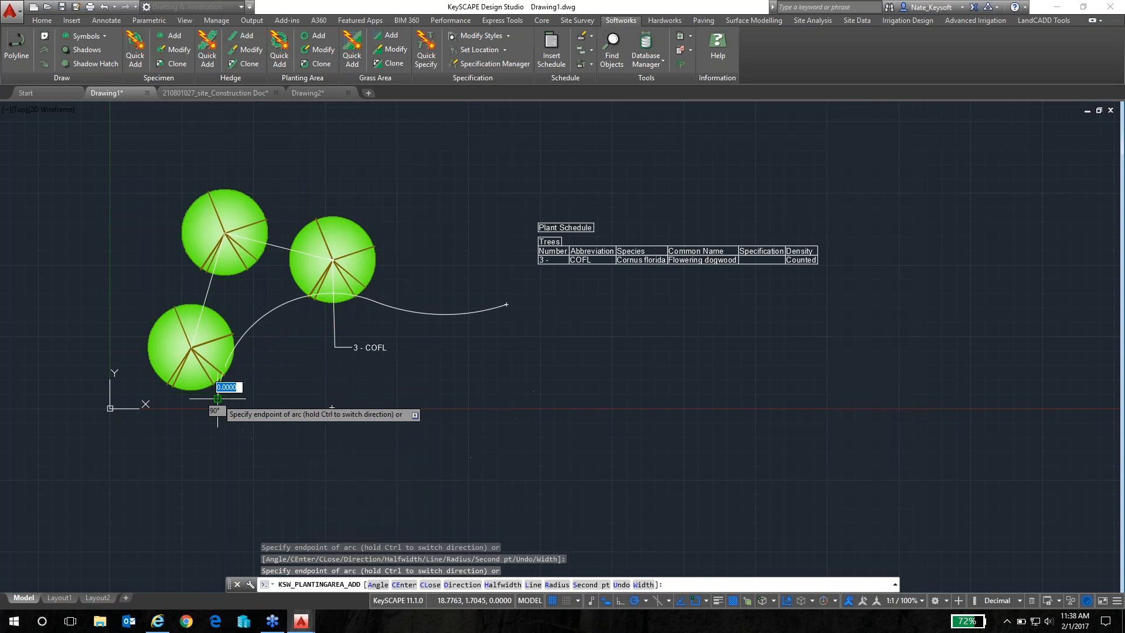
click(283, 423)
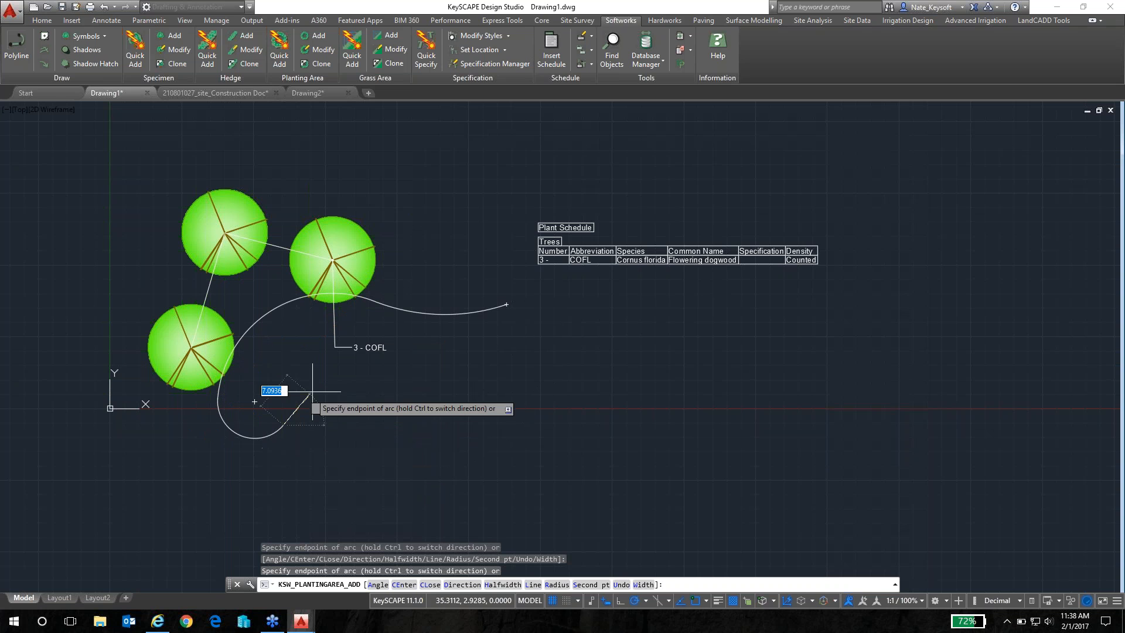
click(403, 379)
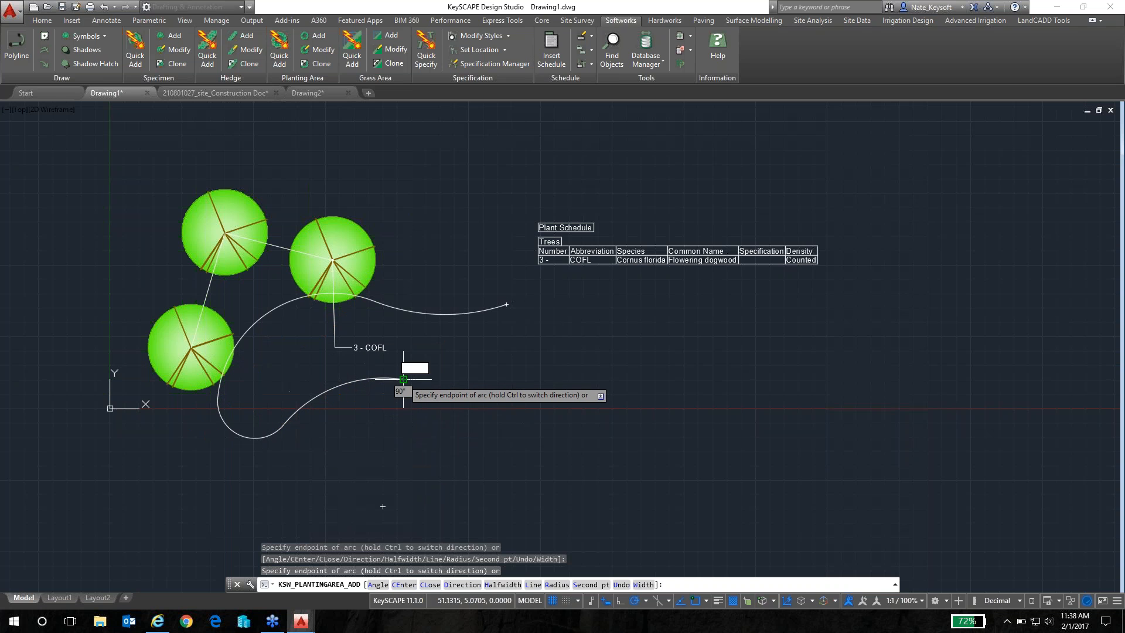
click(527, 348)
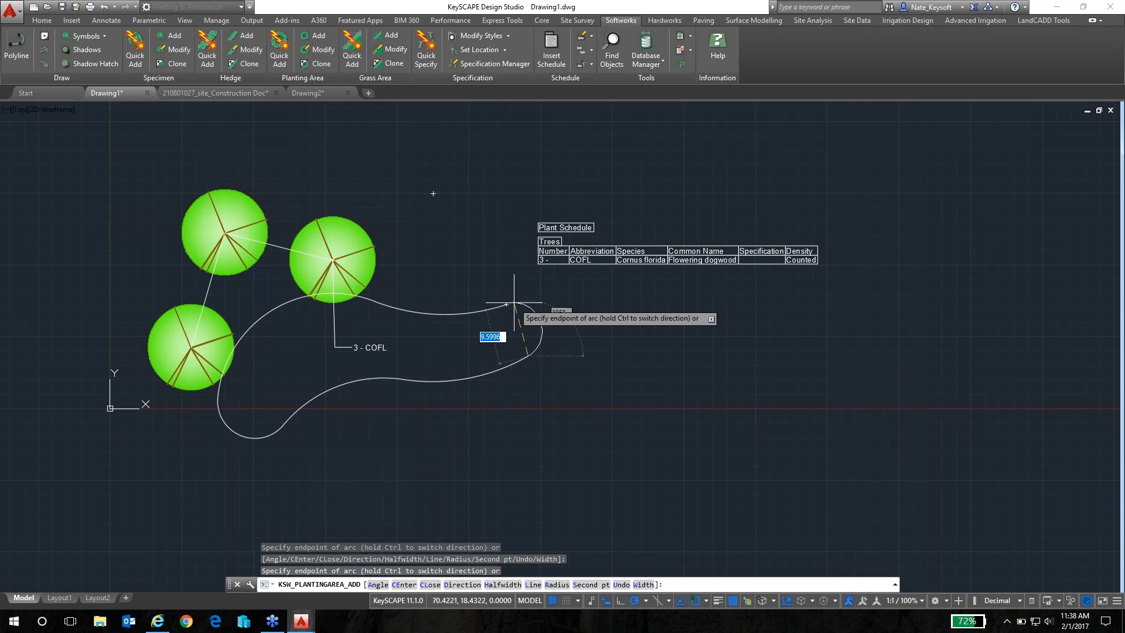
text(cl)
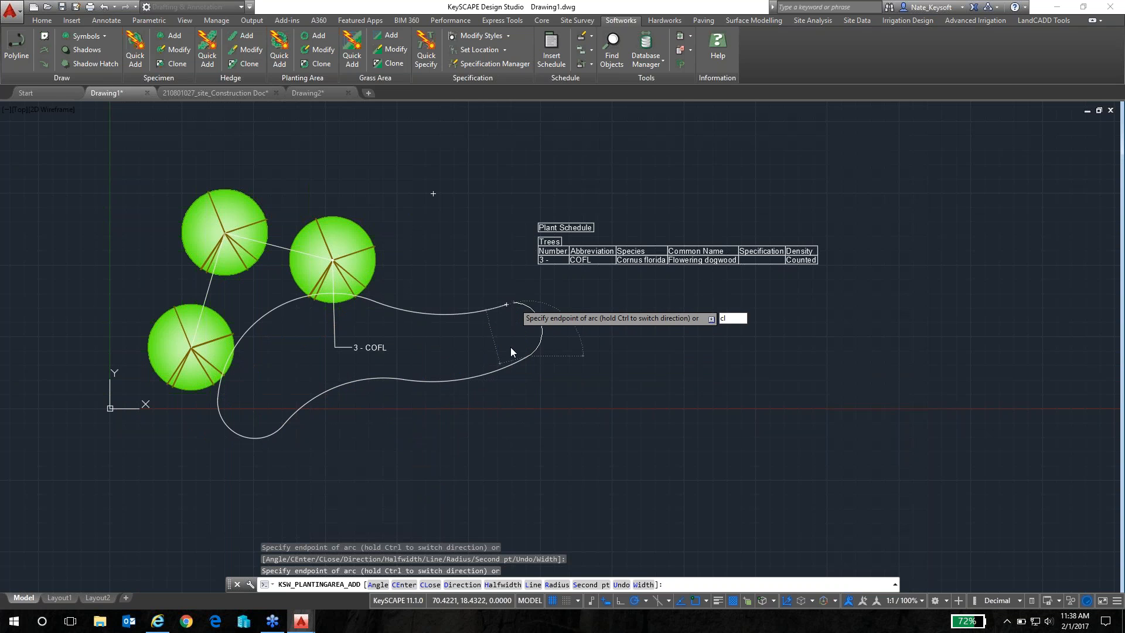
key(Return)
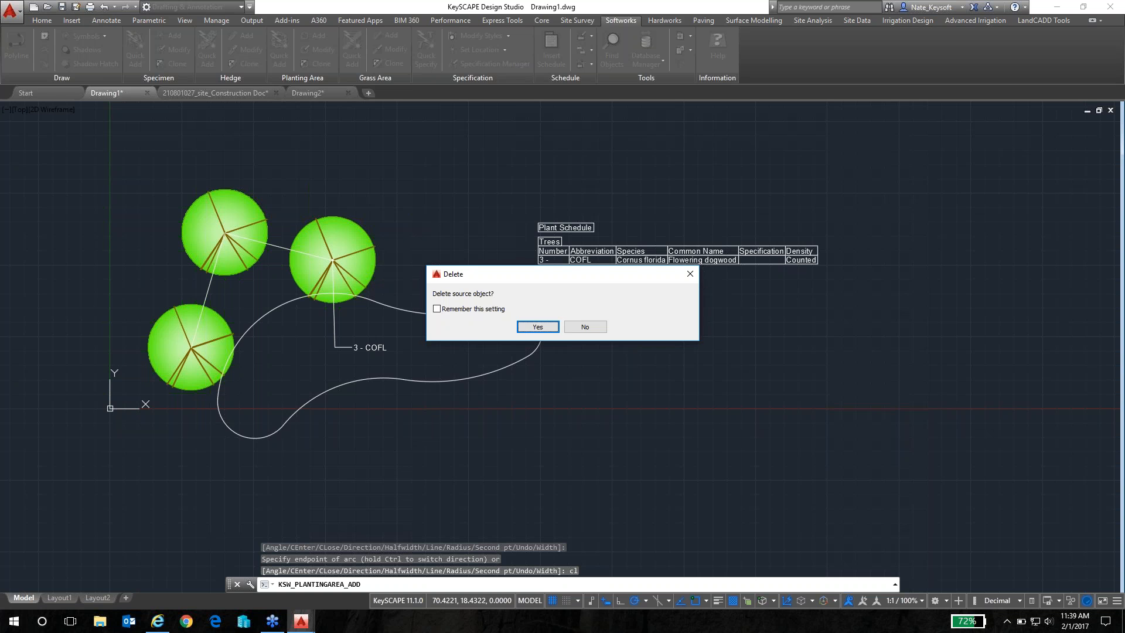
click(542, 328)
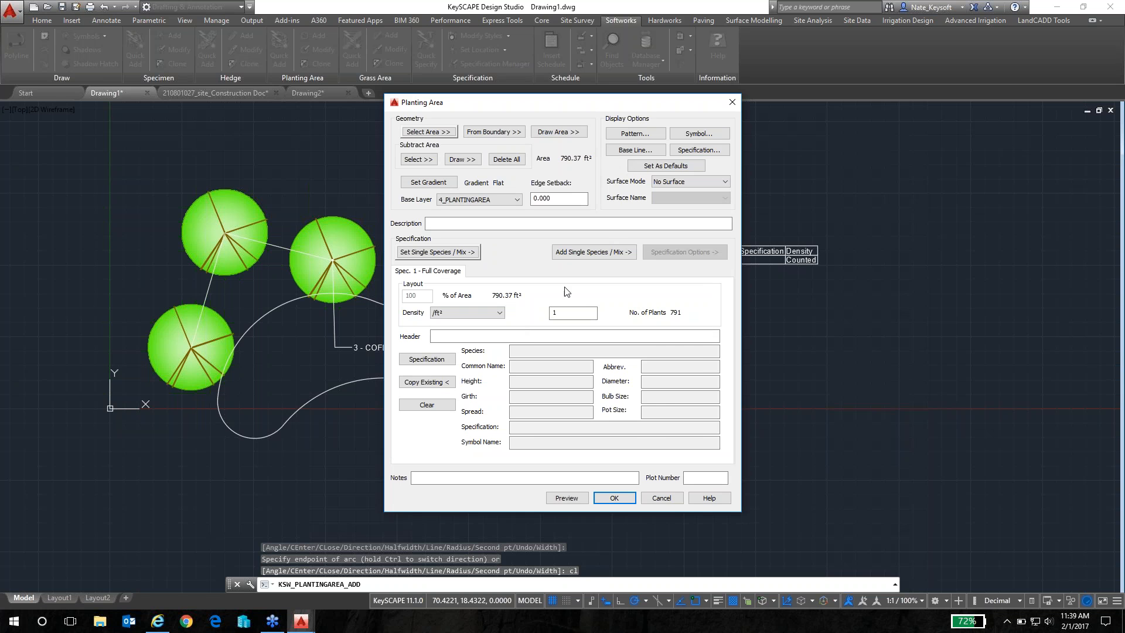
Step: Choose the Bubble edge pattern for the planting area's display
click(640, 134)
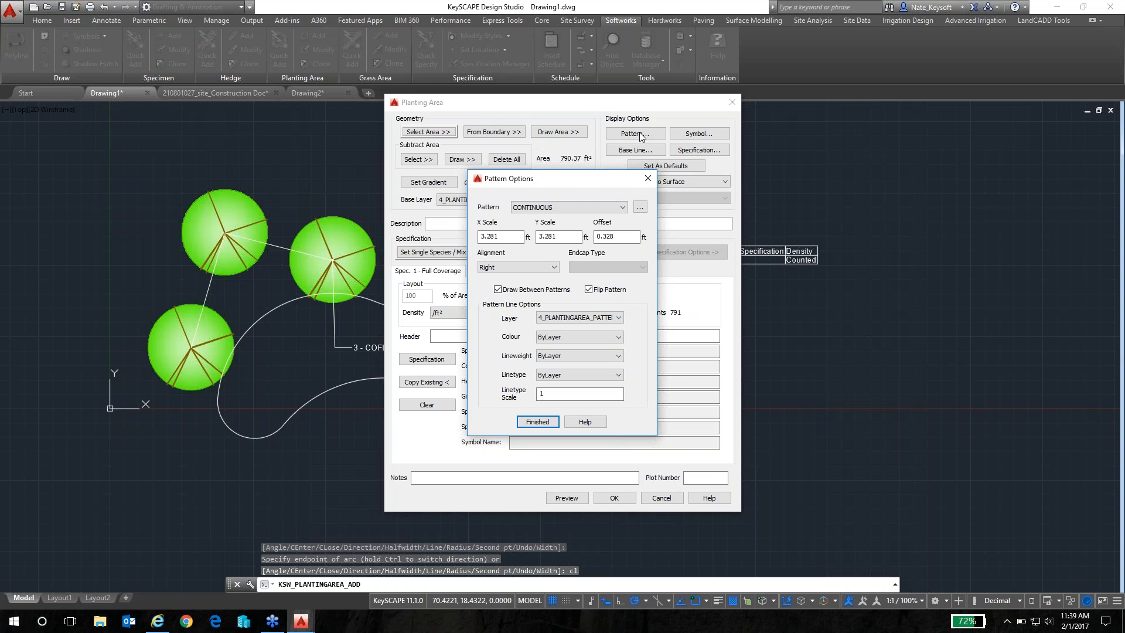
click(640, 208)
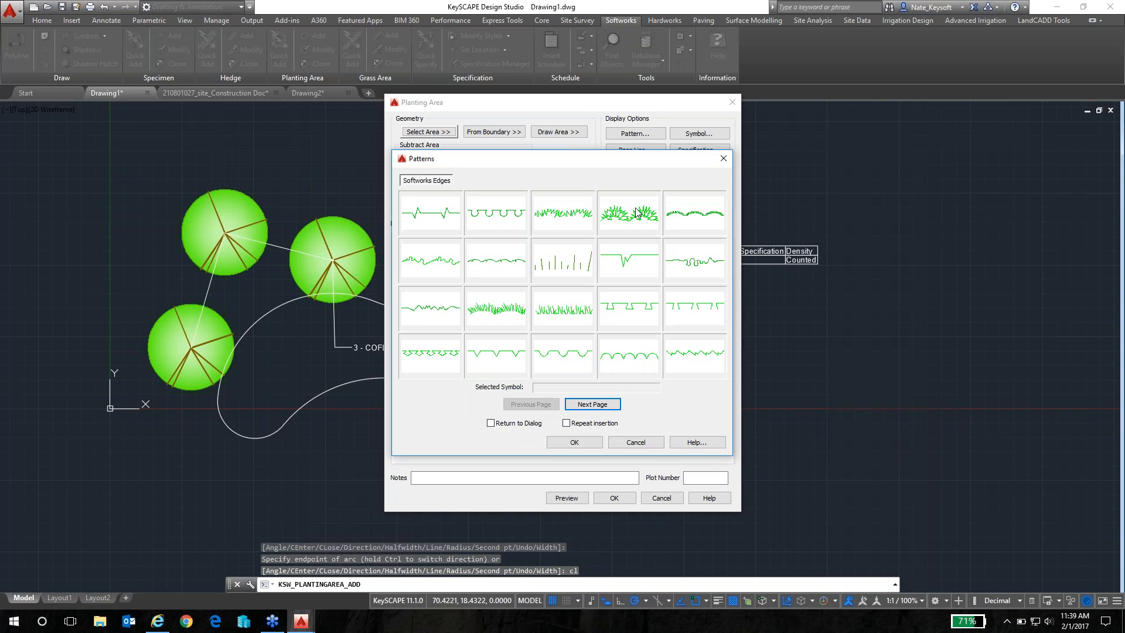
double_click(496, 213)
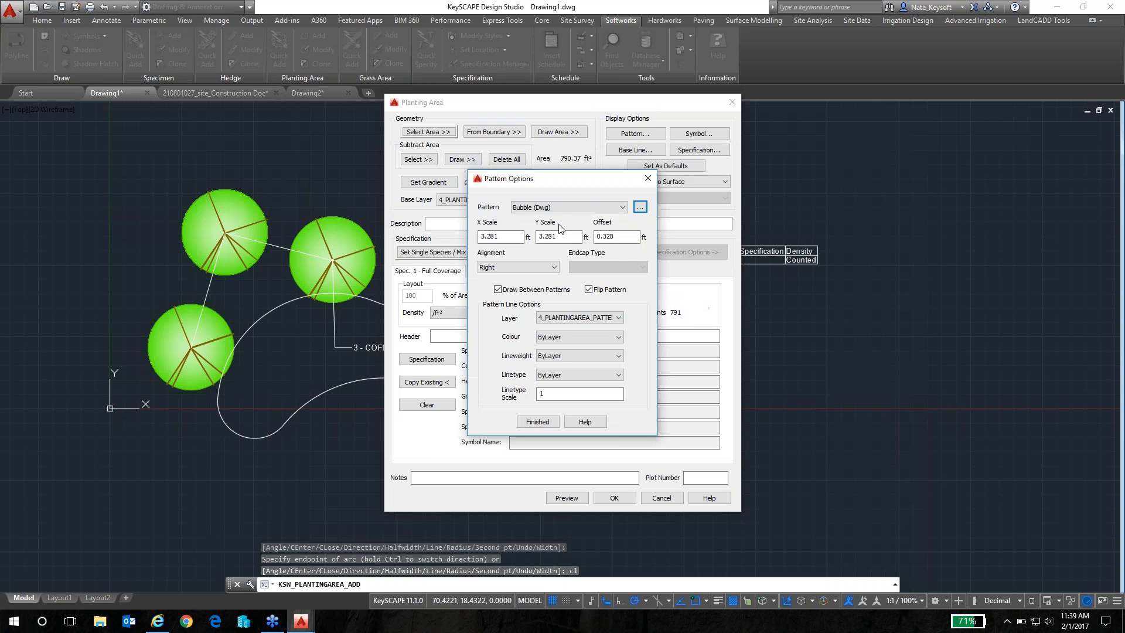
Step: Browse both pages of edge patterns and reselect Bubble, using the version already in the drawing
double_click(619, 237)
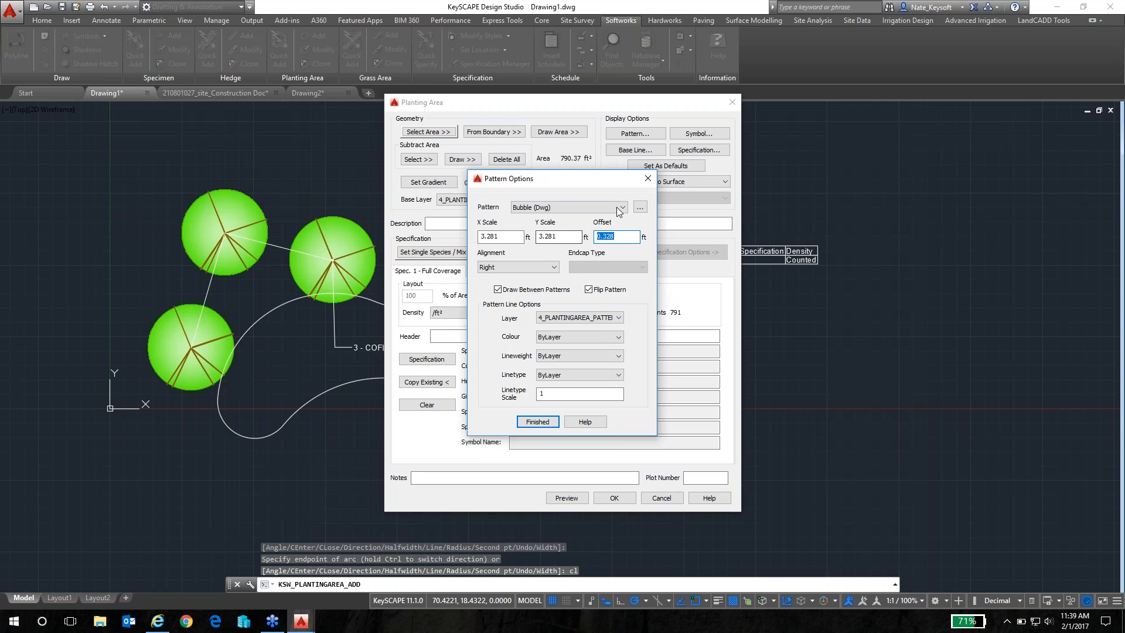
click(640, 209)
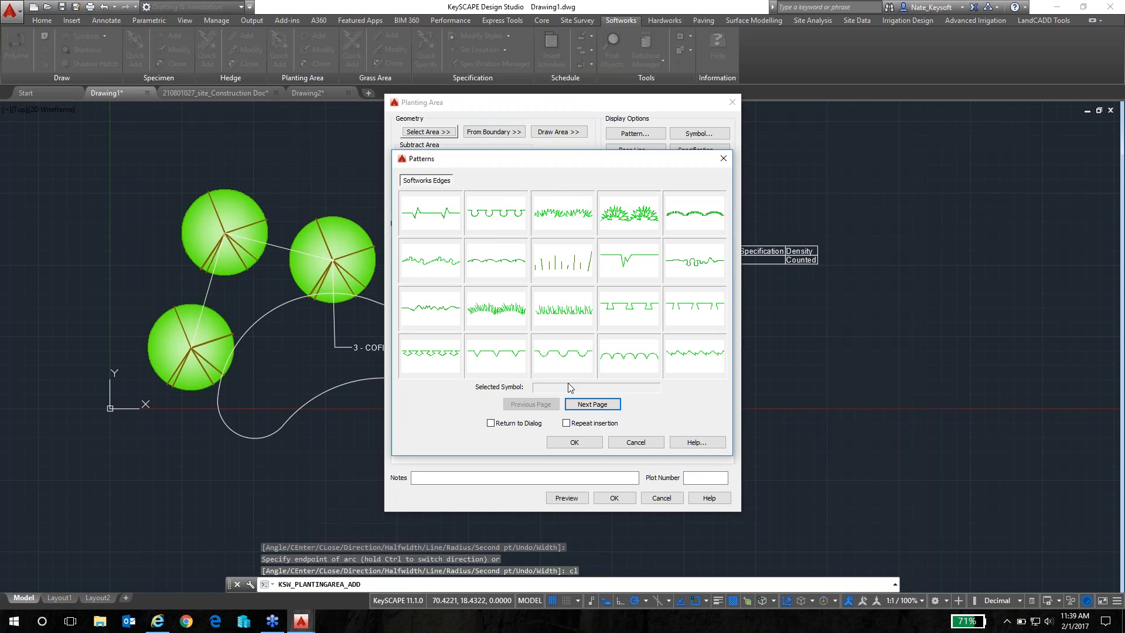
click(581, 404)
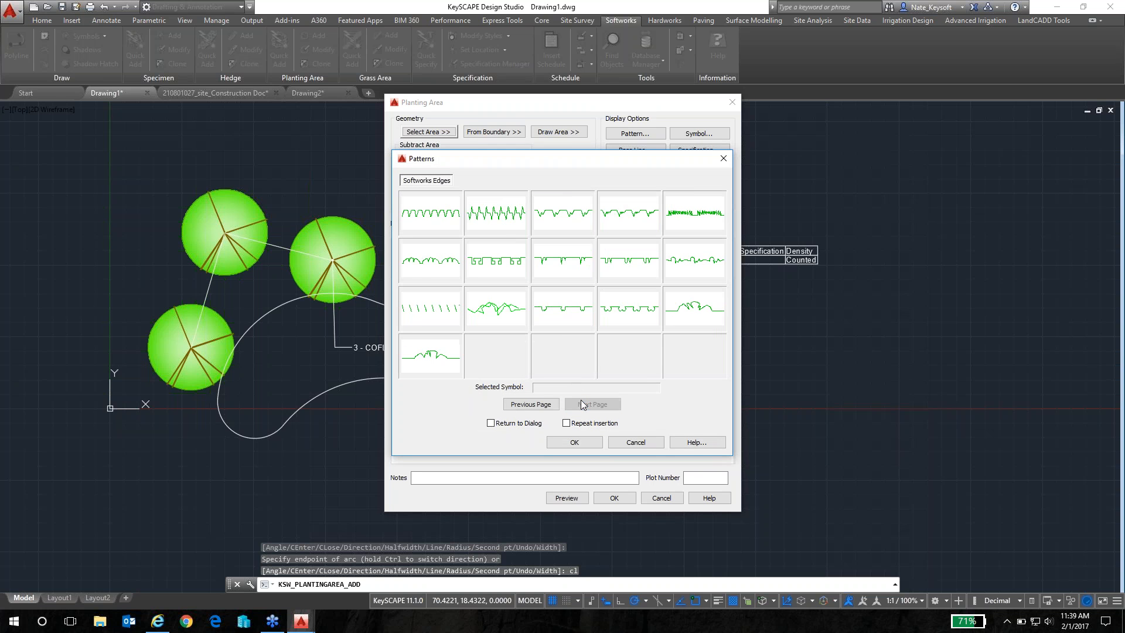
click(542, 404)
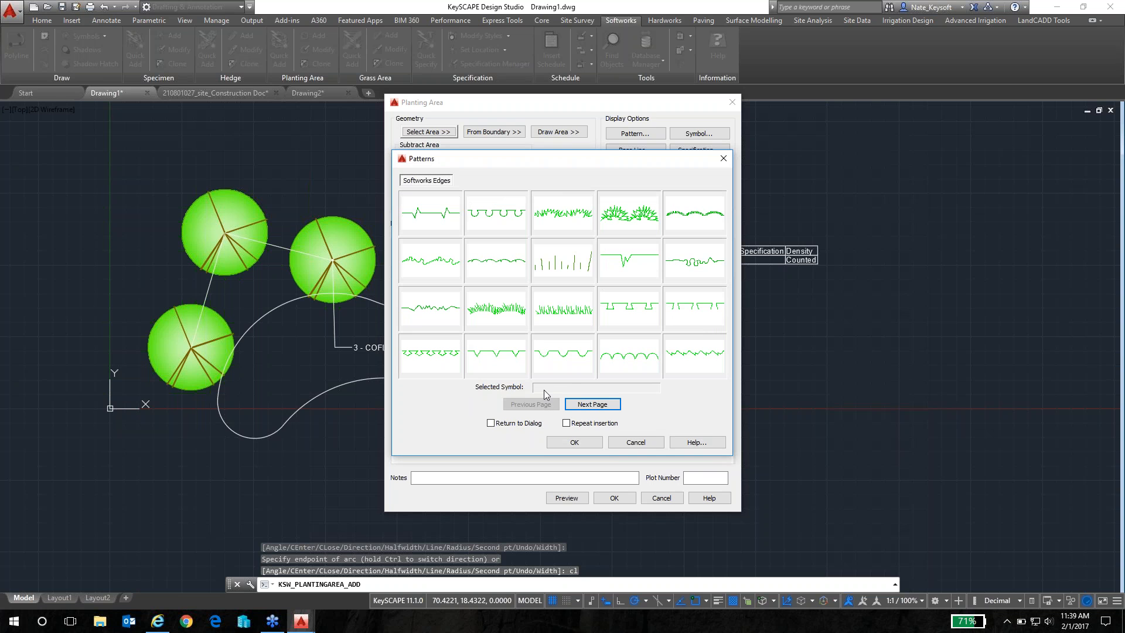
double_click(497, 211)
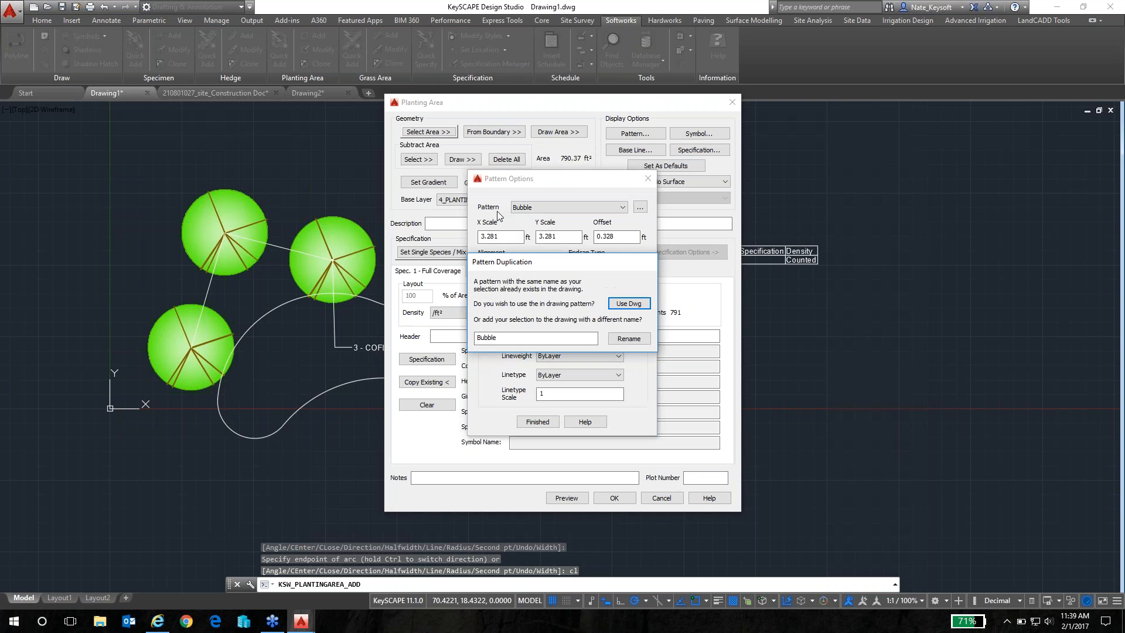
click(630, 303)
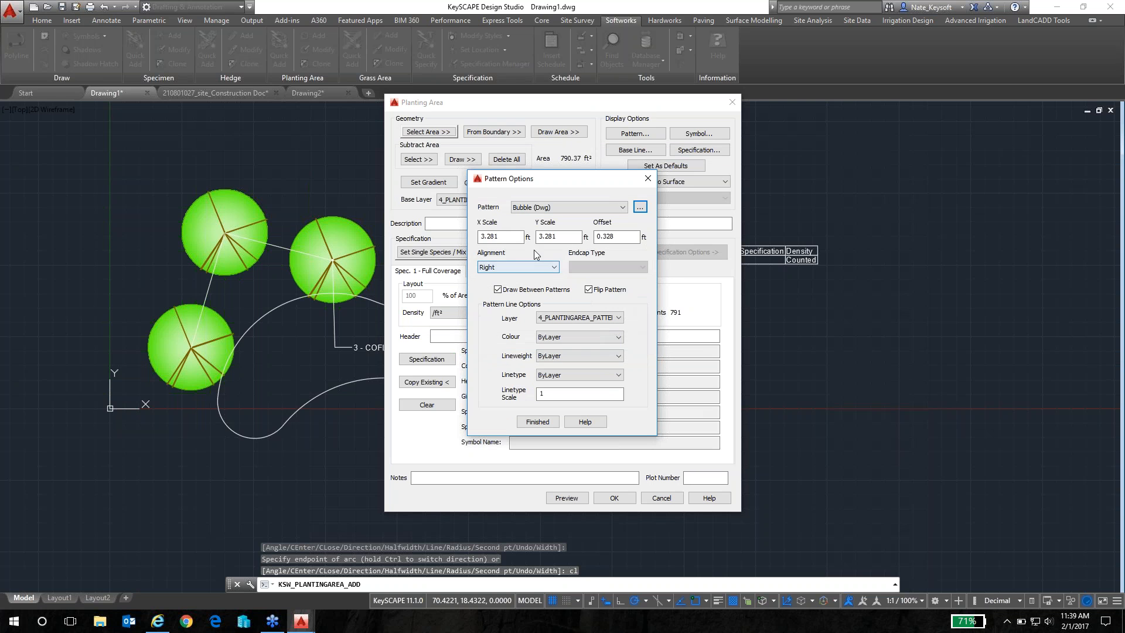
Step: Set the pattern's X and Y scale to 3 ft and offset to .25 ft, and save the display options as defaults
double_click(505, 236)
text(3)
key(Tab)
text(3)
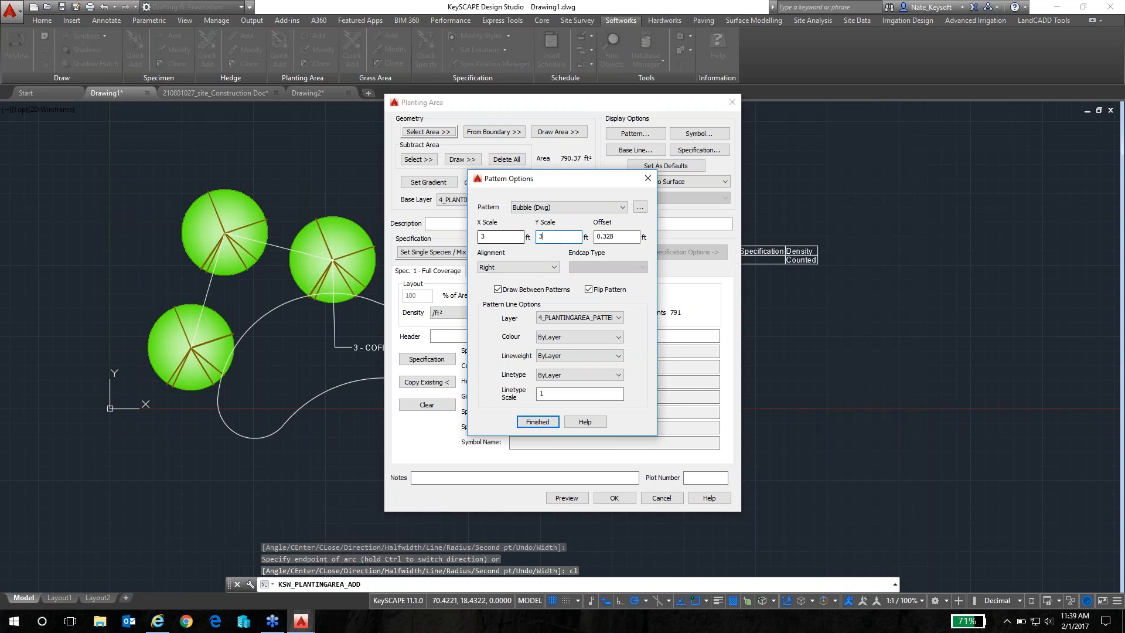
key(Tab)
text(.25)
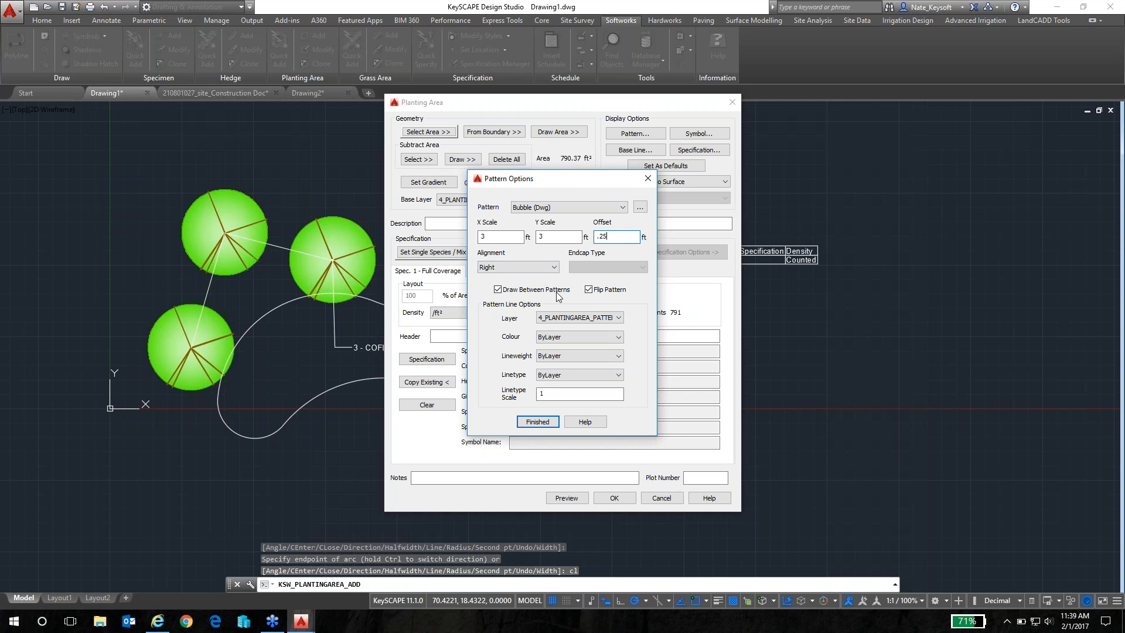
click(530, 422)
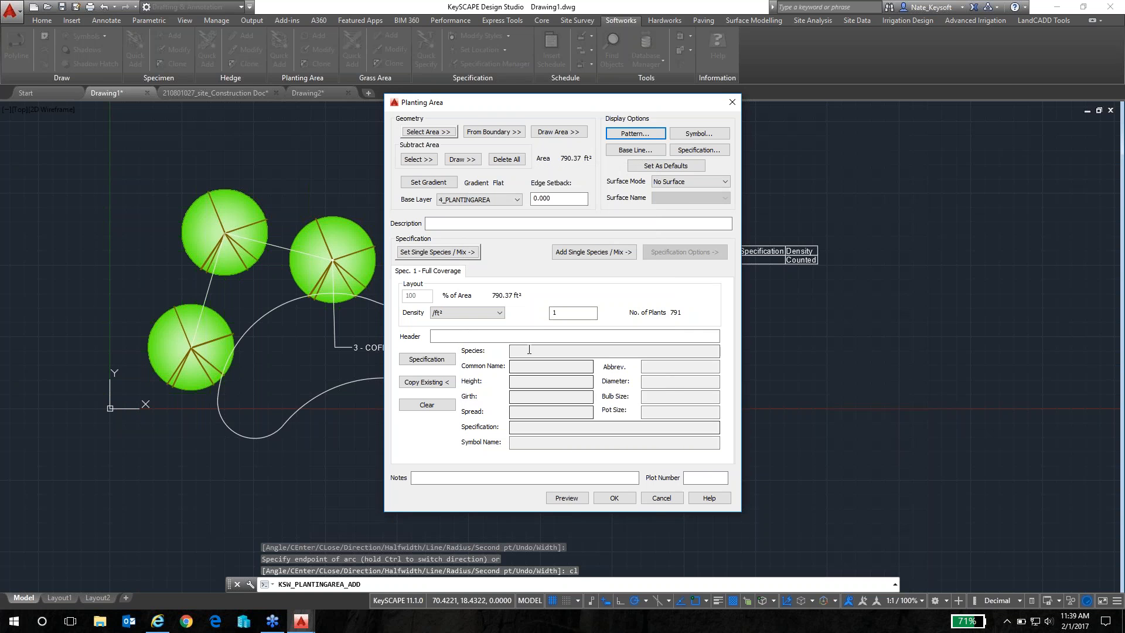
click(641, 167)
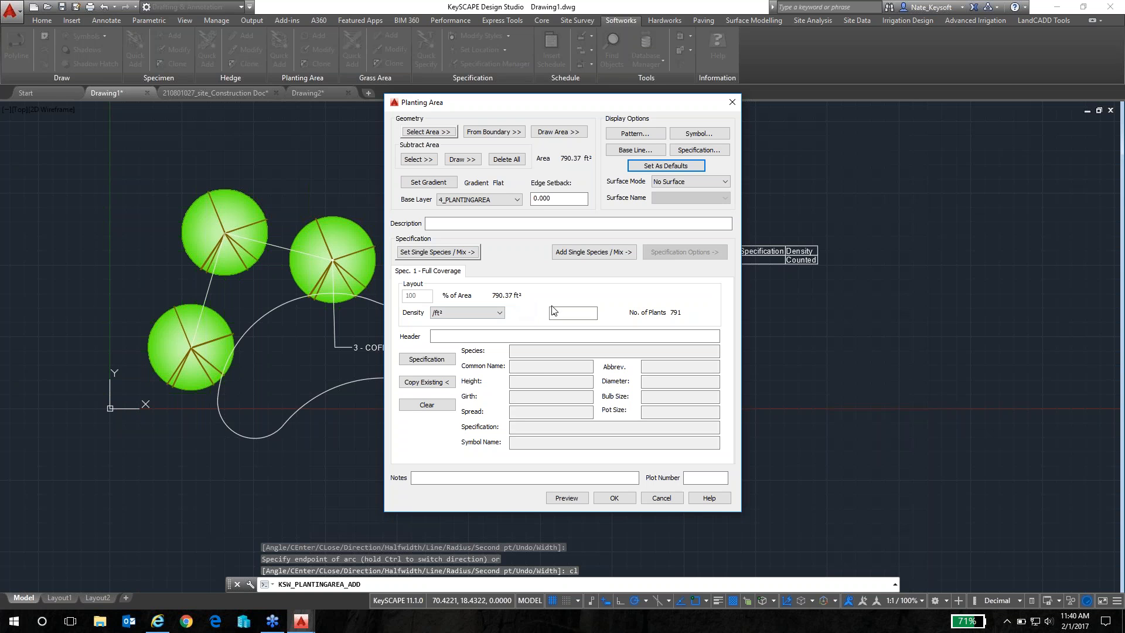
Step: Set the planting density to centers spaced 3 ft apart and preview the planting area in the drawing
click(500, 313)
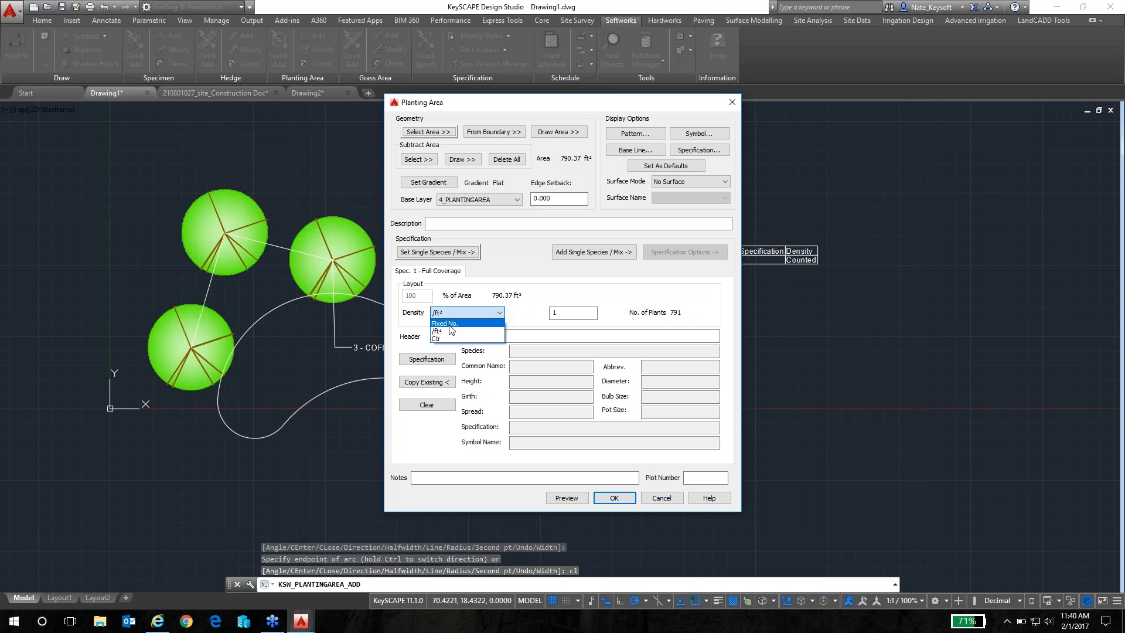
click(436, 339)
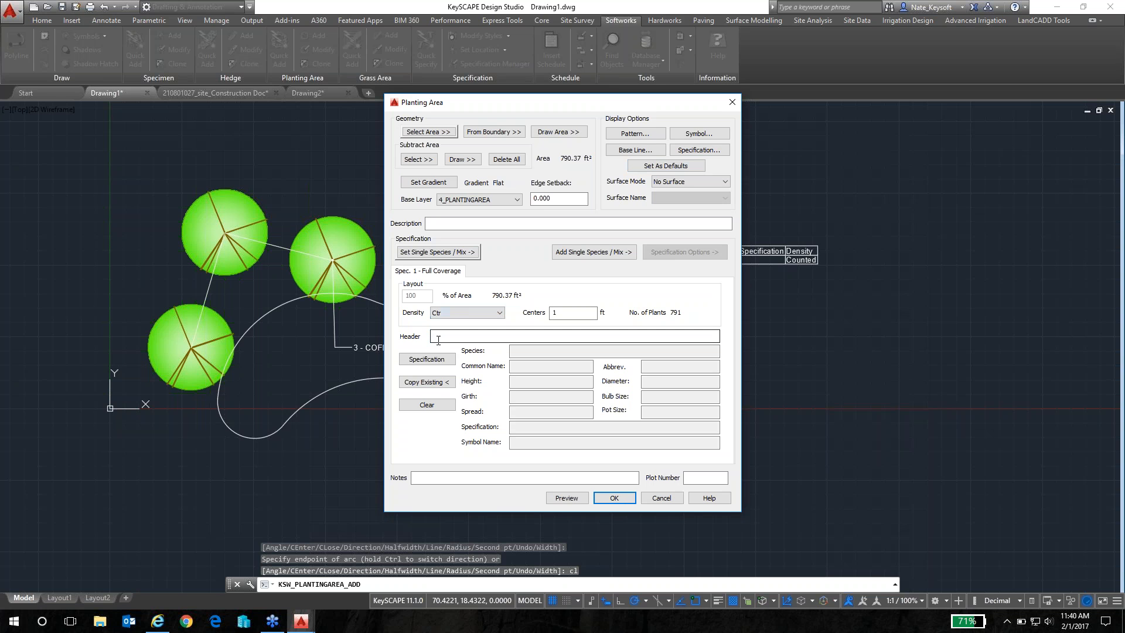
double_click(564, 313)
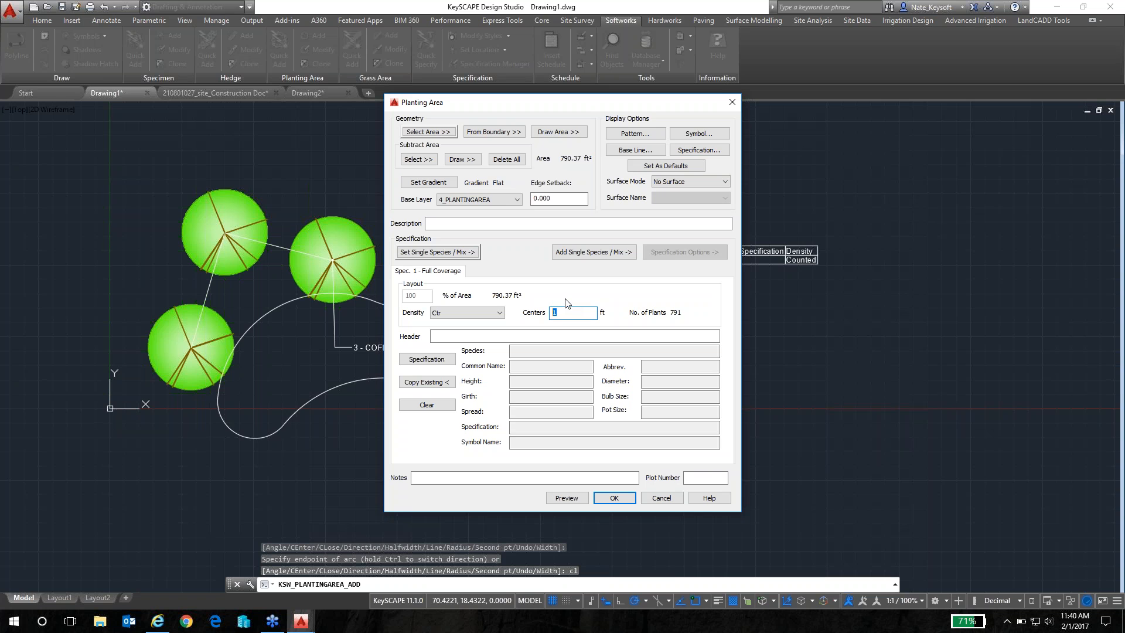
text(3)
click(567, 498)
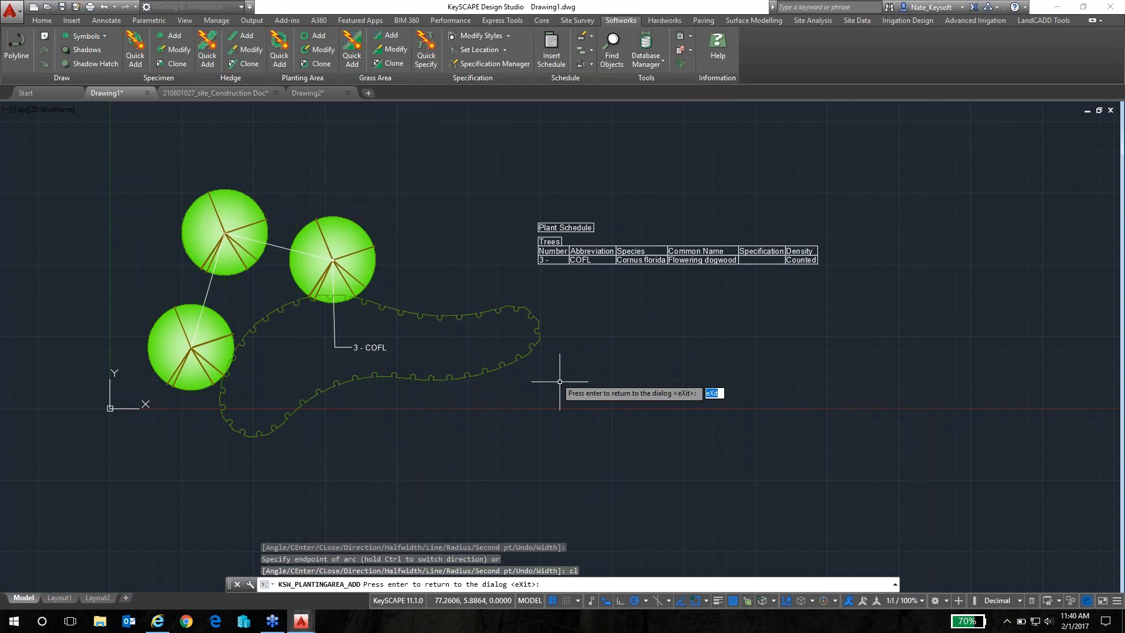
key(Return)
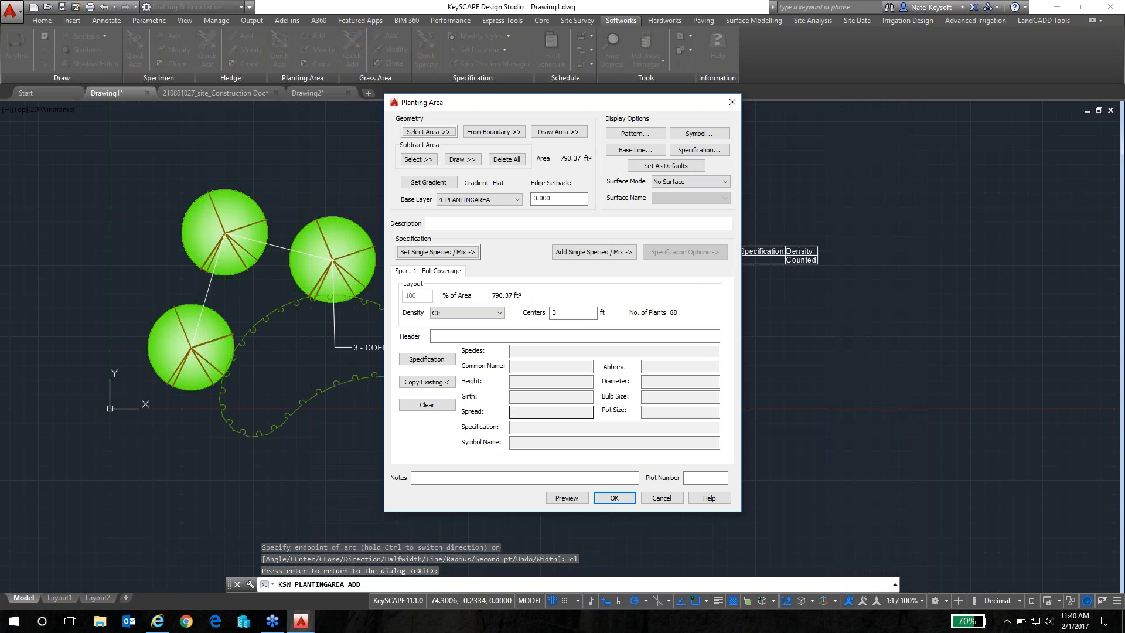
Step: Create the planting area and finish the command without placing its specification label
click(614, 497)
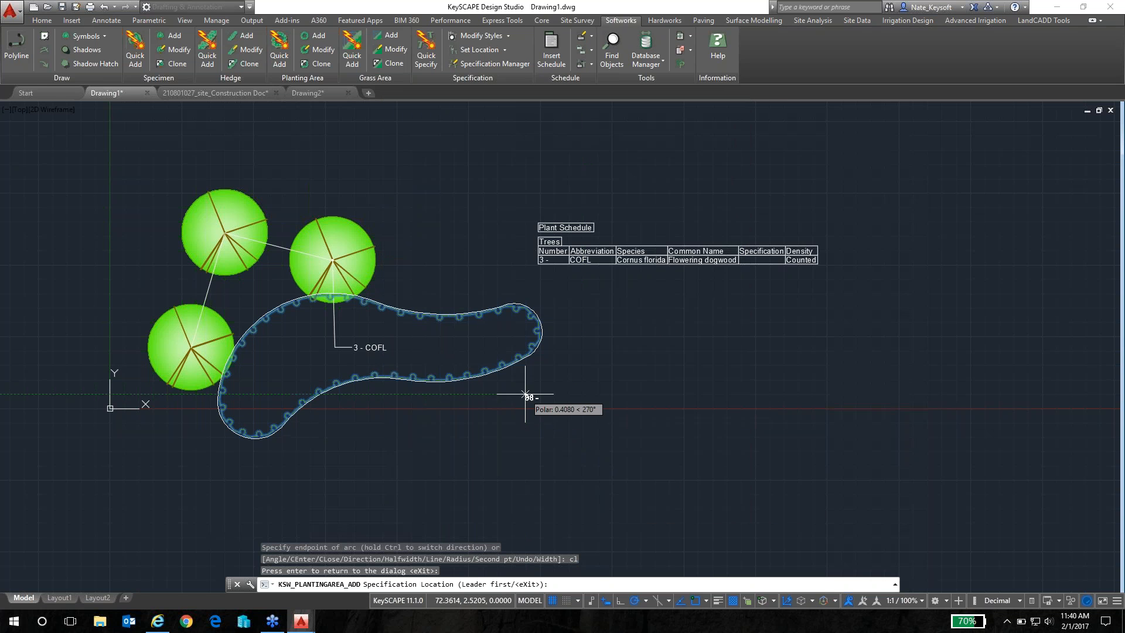
scroll(496, 394, up, 4)
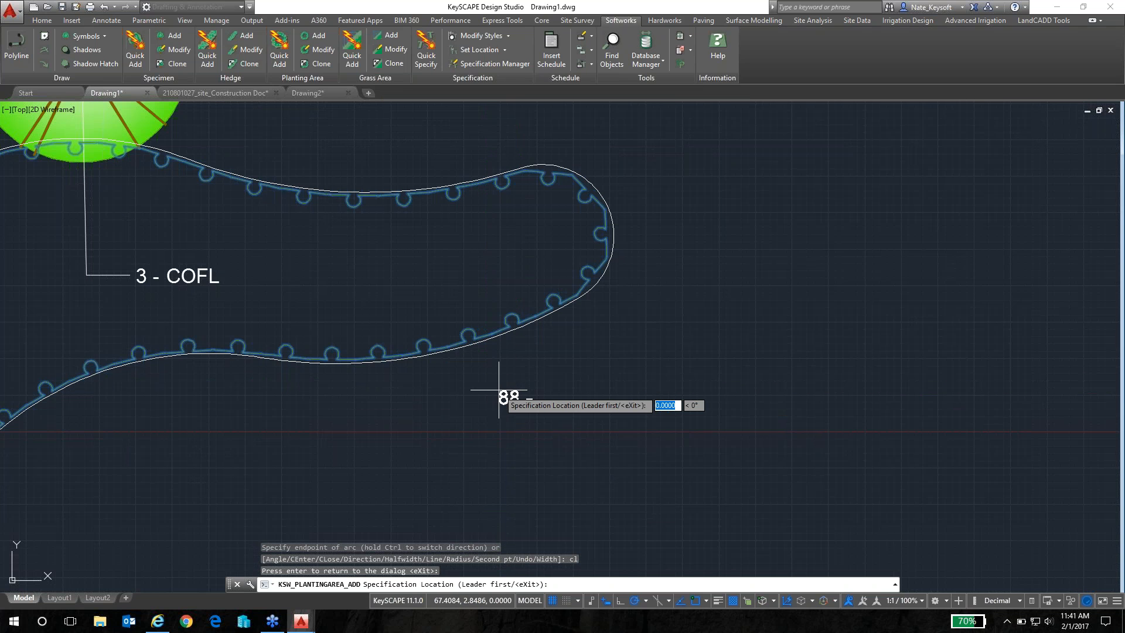
scroll(504, 387, down, 2)
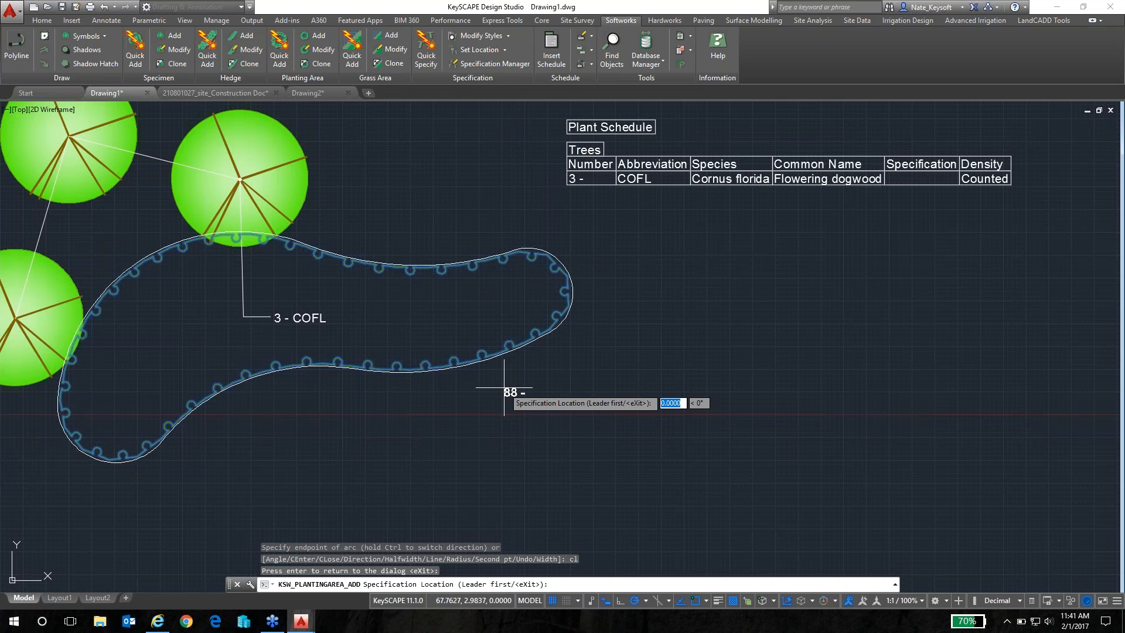
scroll(503, 387, down, 2)
key(Return)
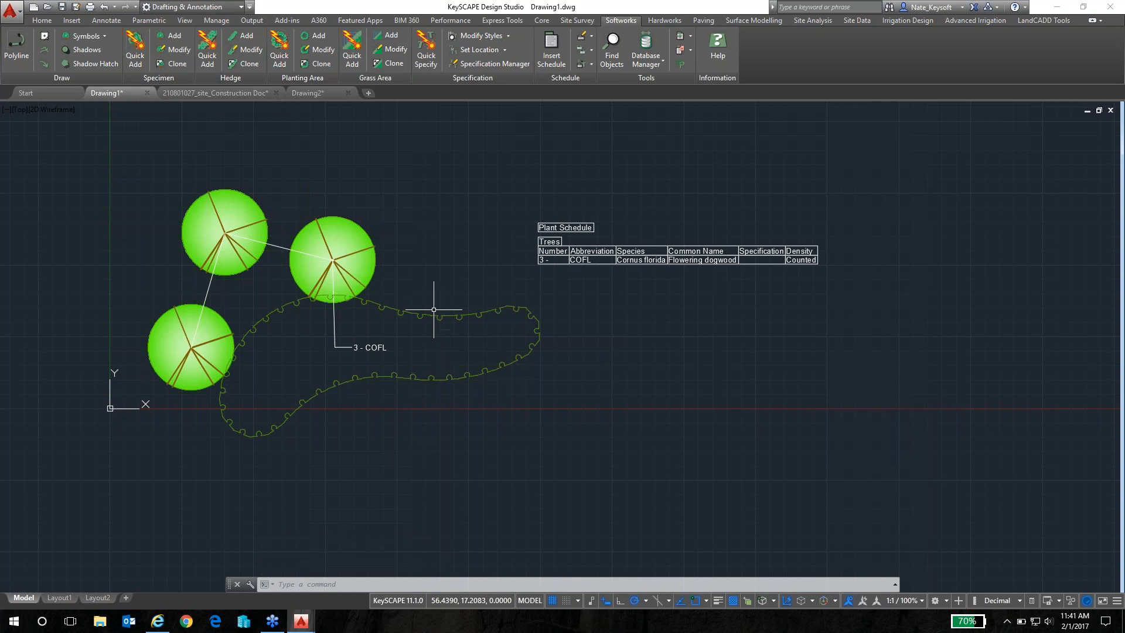
Step: Open the curved planting area for modification and start selecting its plant specification
click(316, 50)
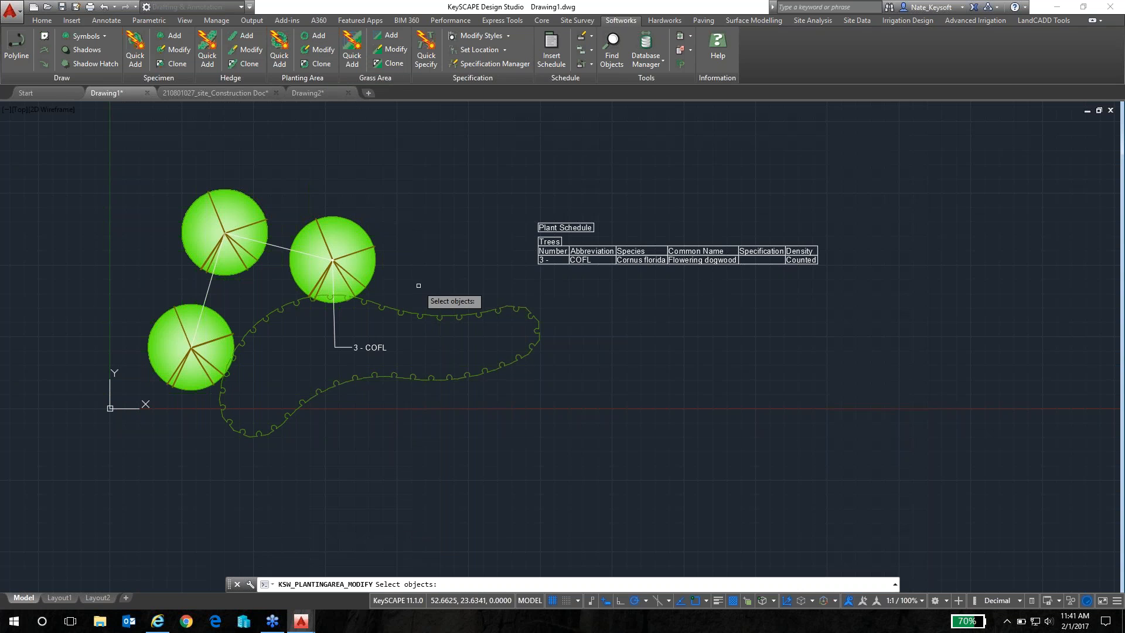
click(430, 314)
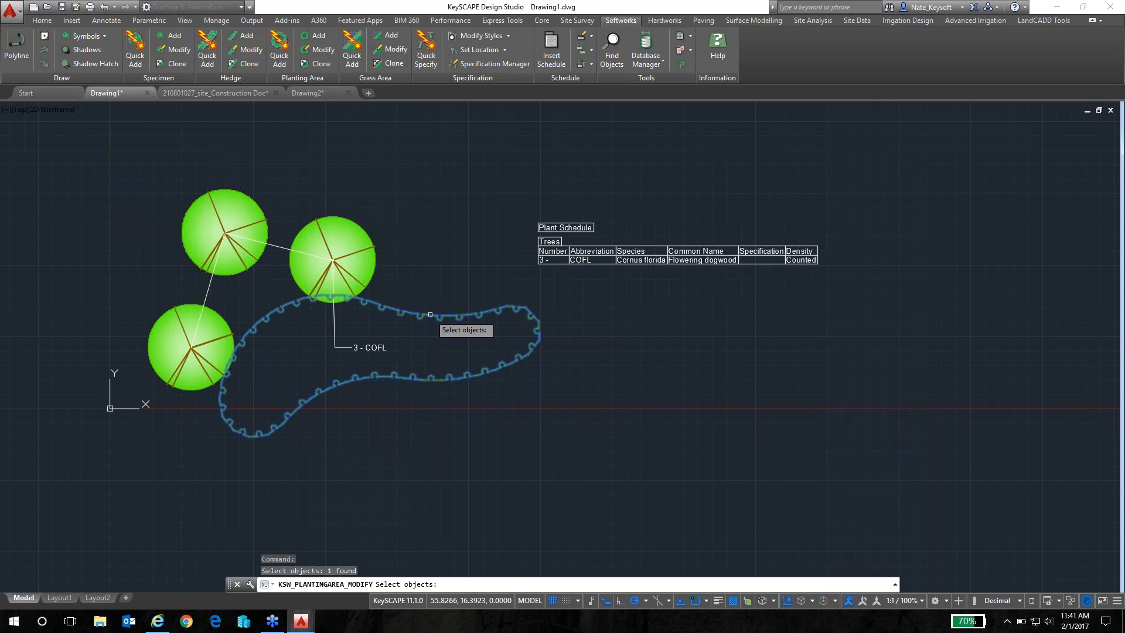
key(Return)
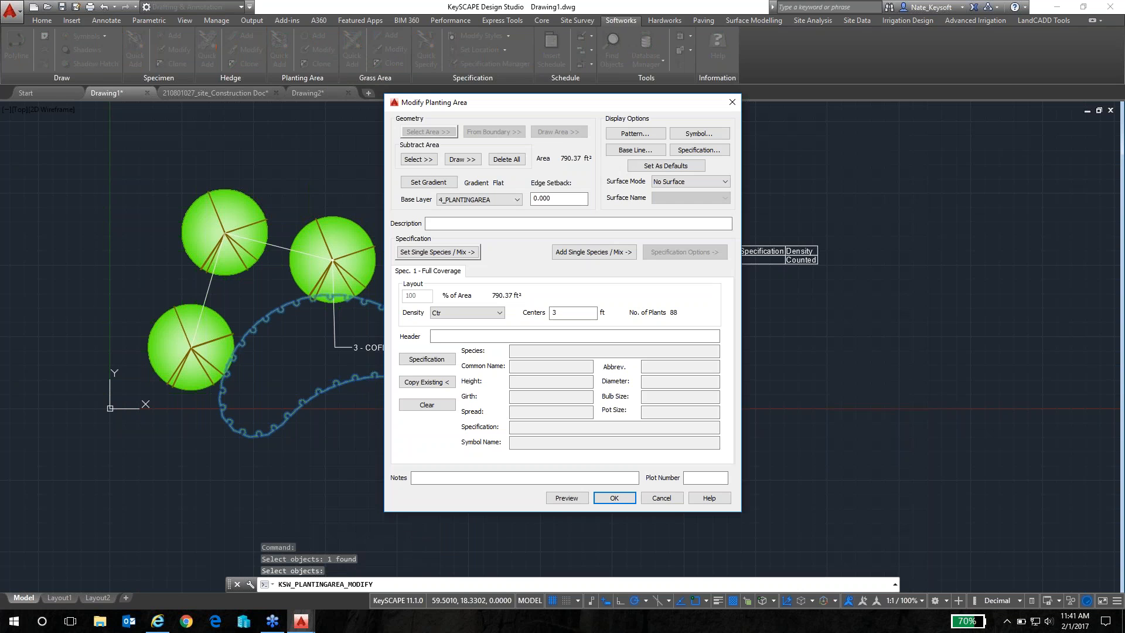
click(430, 362)
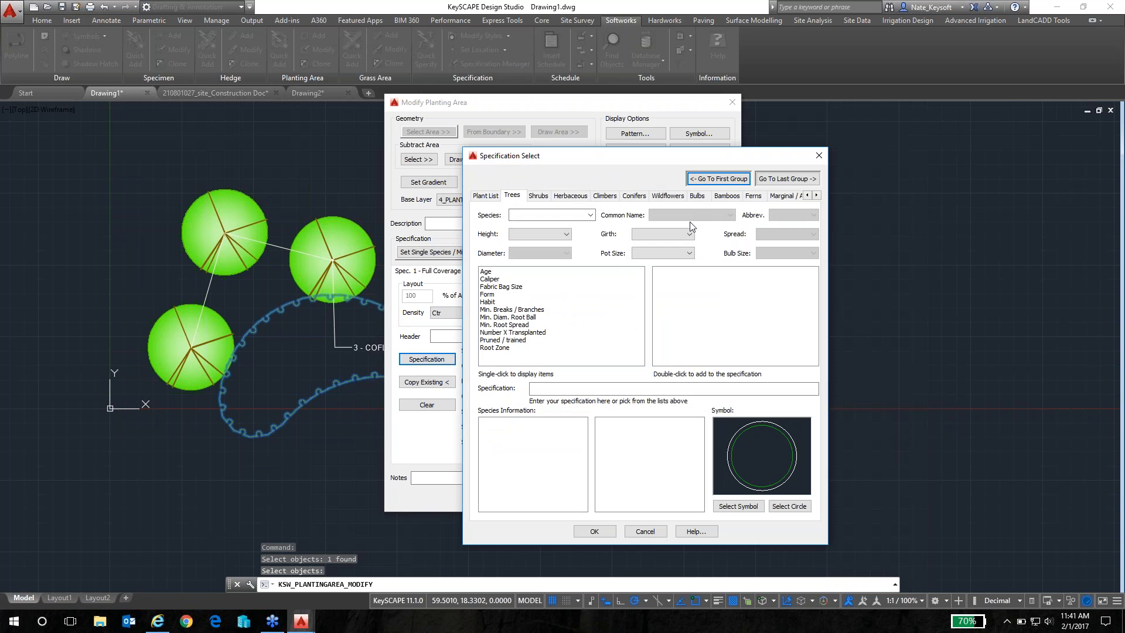
Step: Try the grass Miscanthus sinensis 'Malepartus' as the planting area's species
click(816, 196)
click(816, 196)
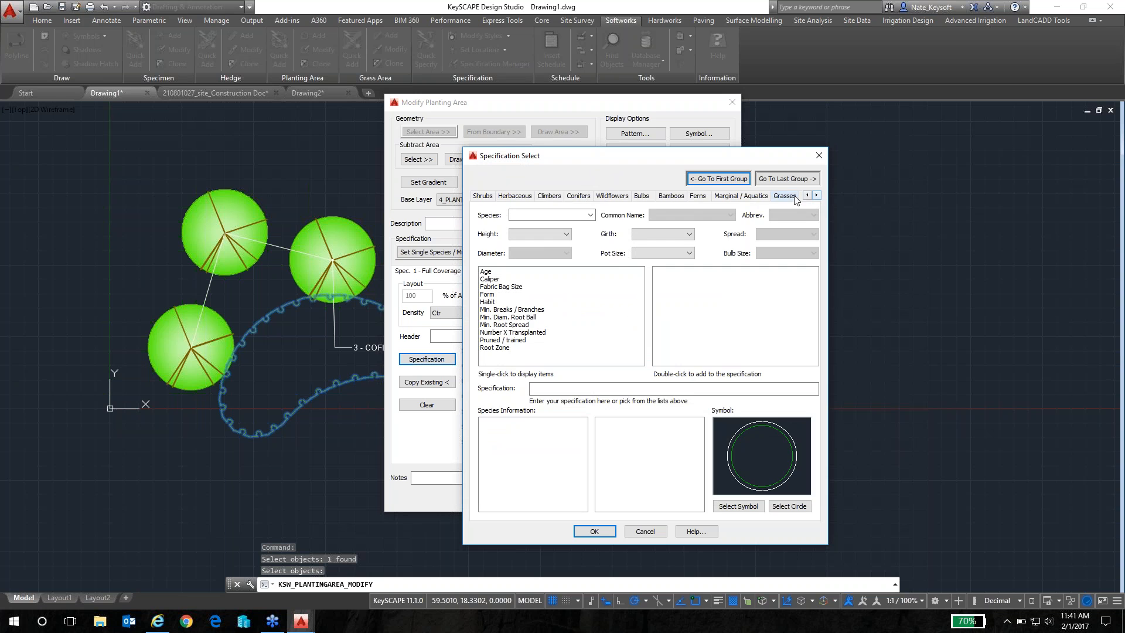
click(792, 197)
click(590, 215)
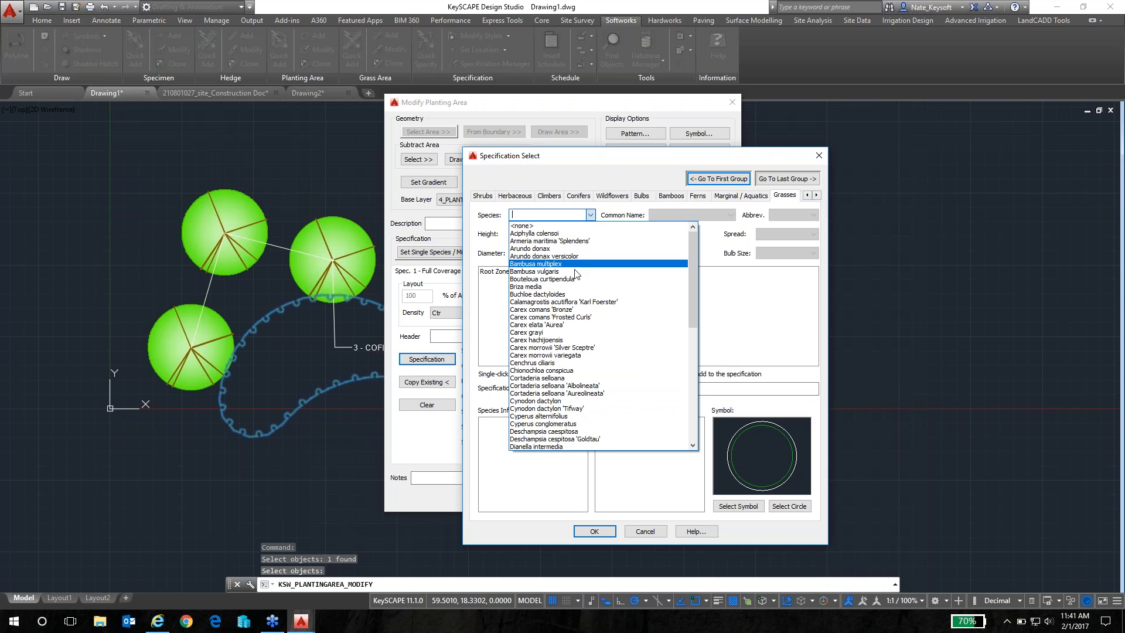
scroll(608, 291, down, 3)
scroll(610, 291, down, 6)
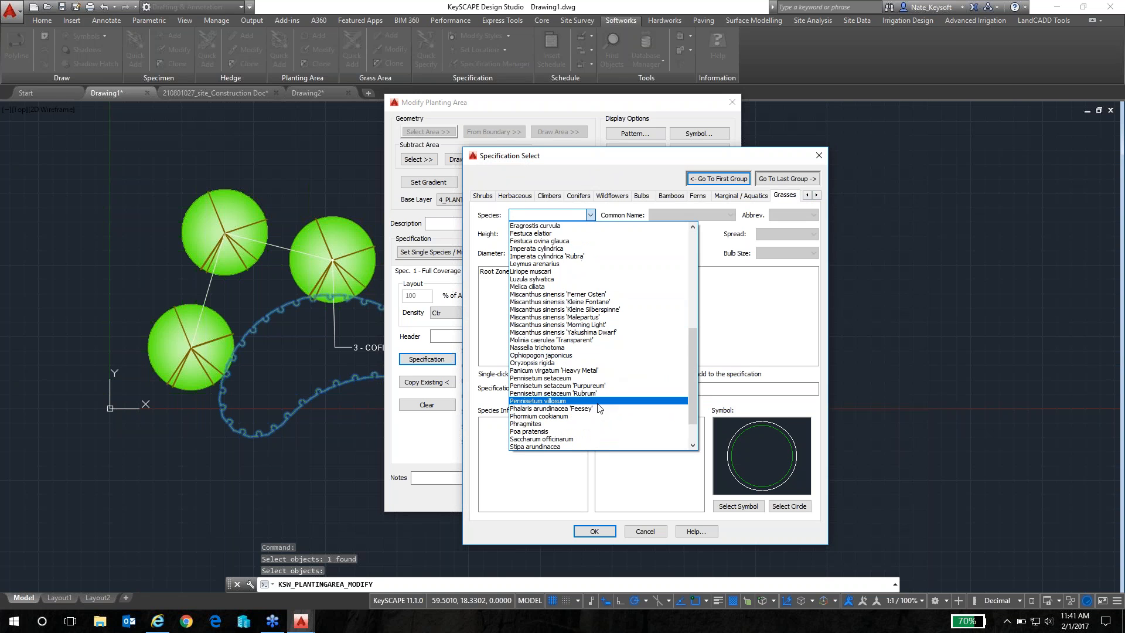
click(551, 317)
Step: Replace the chosen grass species with Carex comans 'Bronze'
click(590, 215)
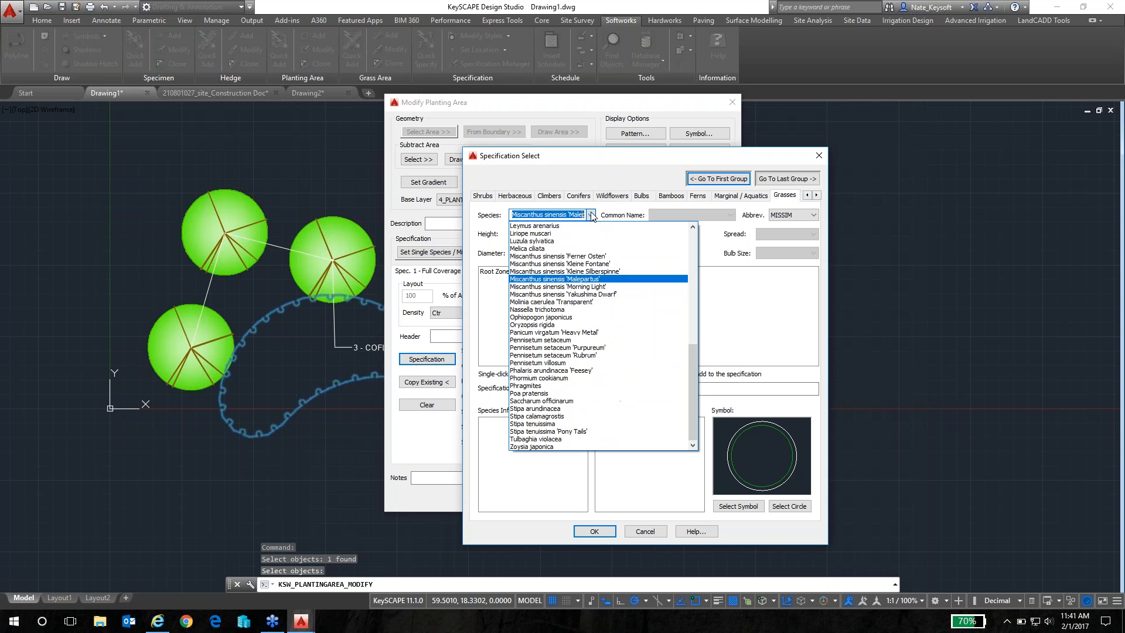
scroll(547, 319, up, 4)
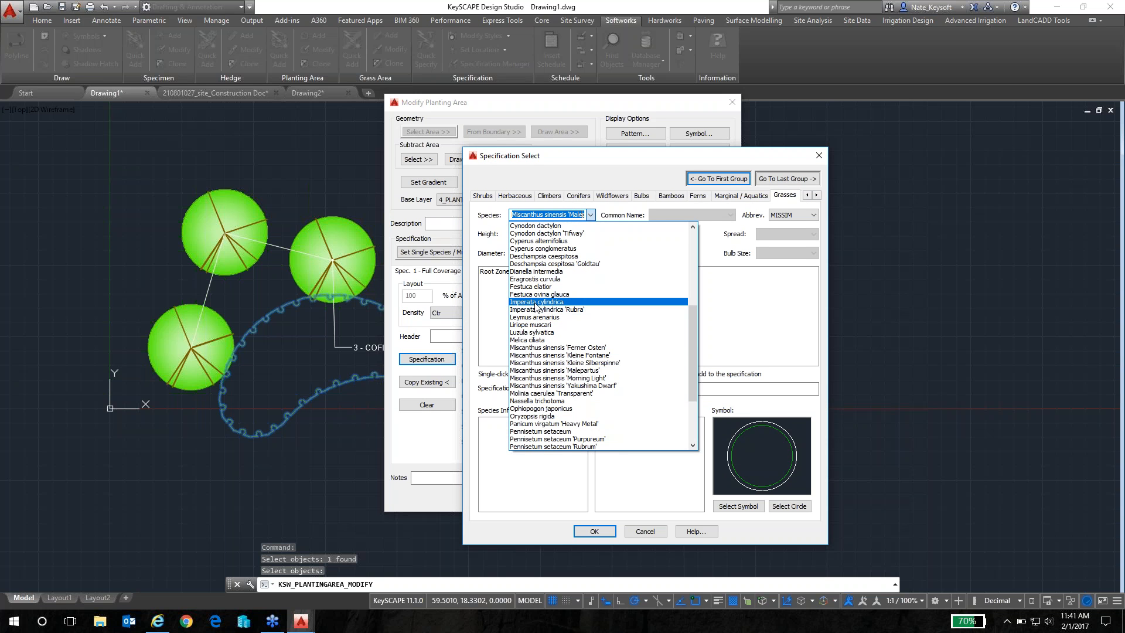
scroll(615, 340, down, 4)
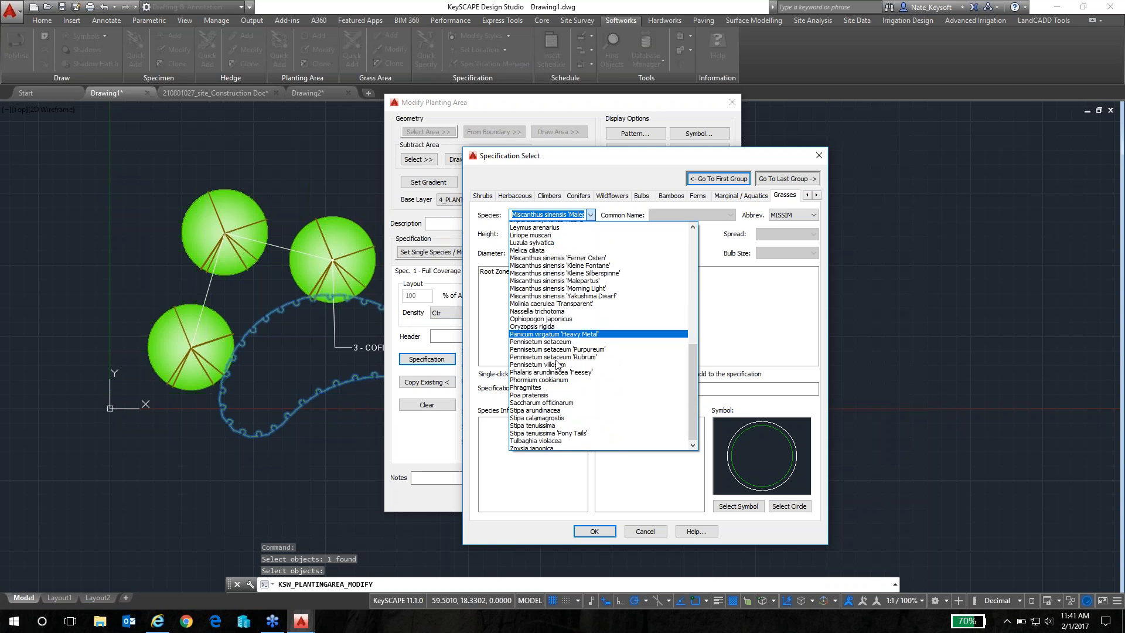
drag(691, 380, 688, 231)
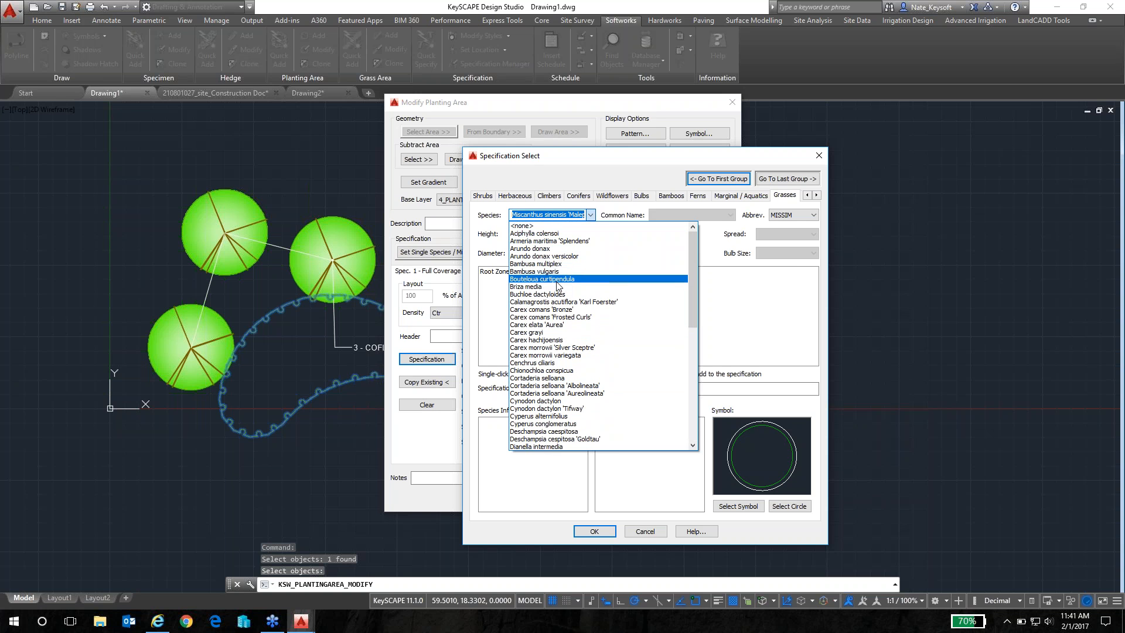
click(559, 310)
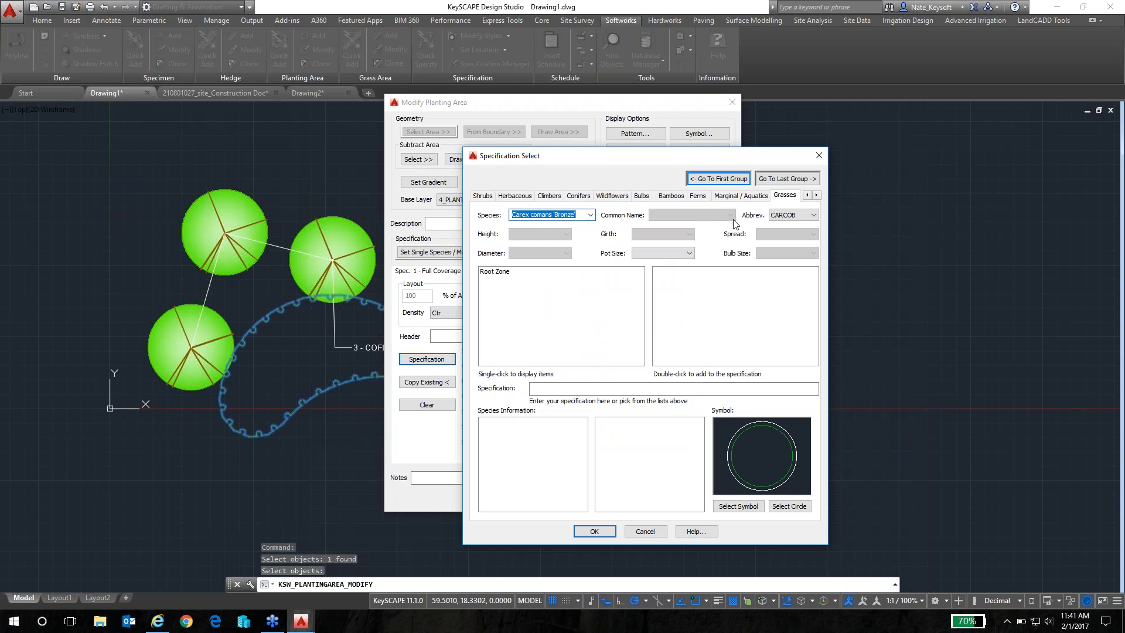
Step: Try the grass Deschampsia cespitosa 'Goldtau' as the species and look through the neighbouring grasses
click(591, 215)
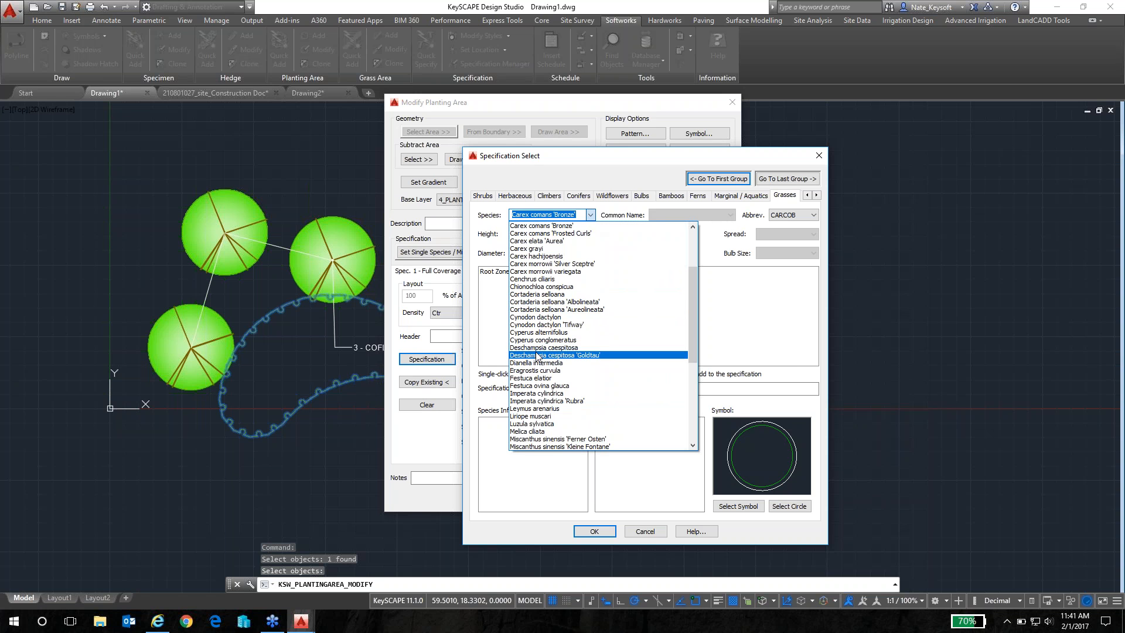
key(Escape)
key(d)
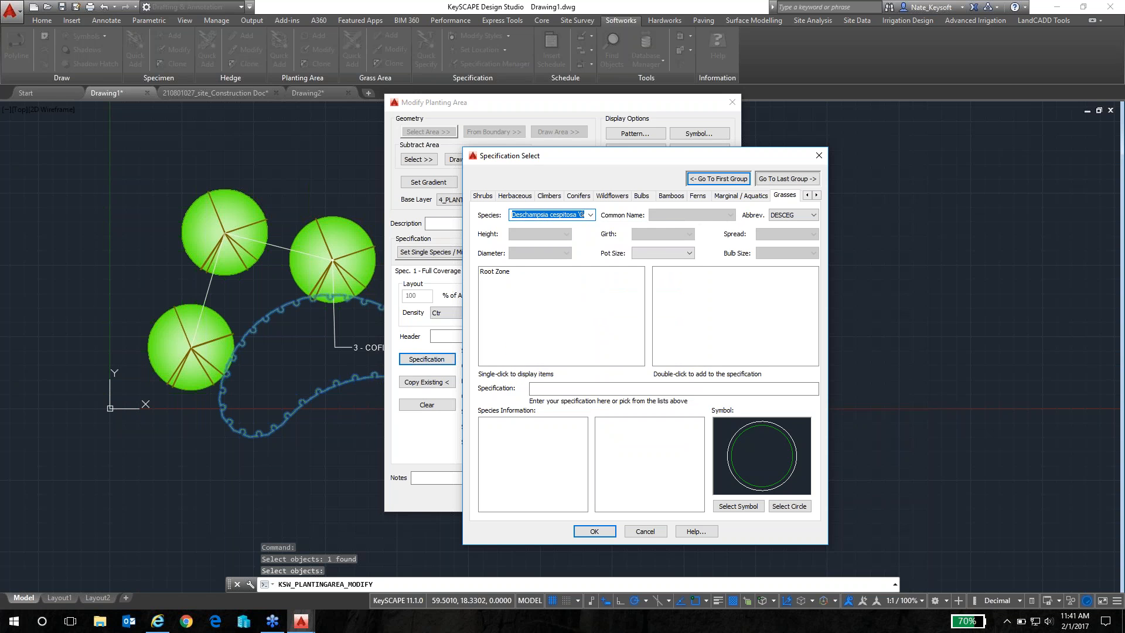
click(590, 215)
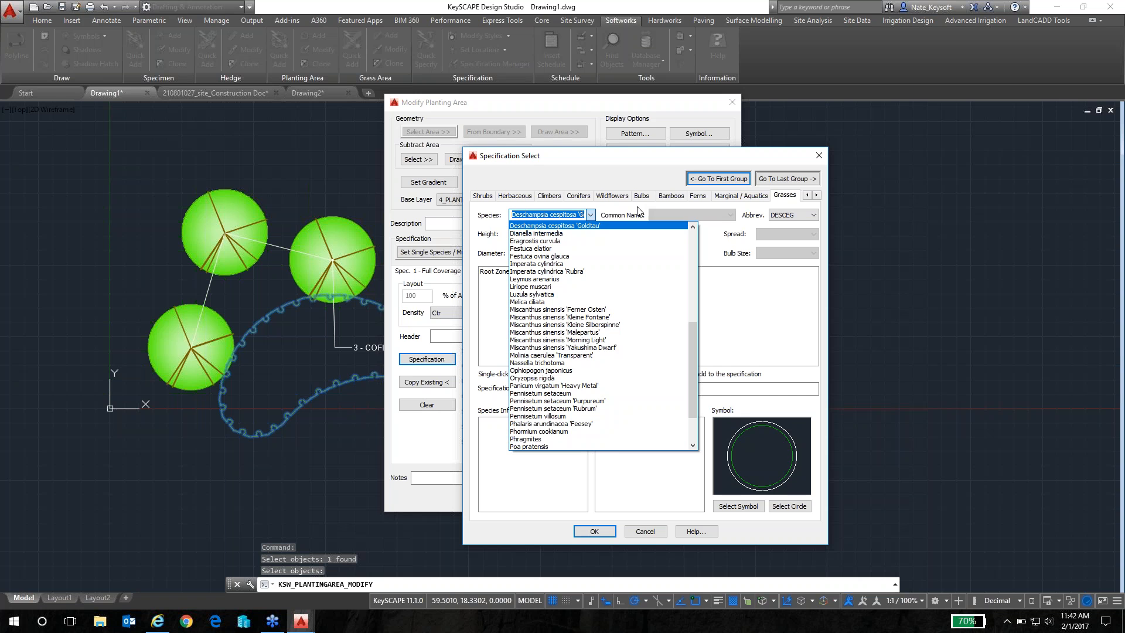
scroll(620, 305, up, 2)
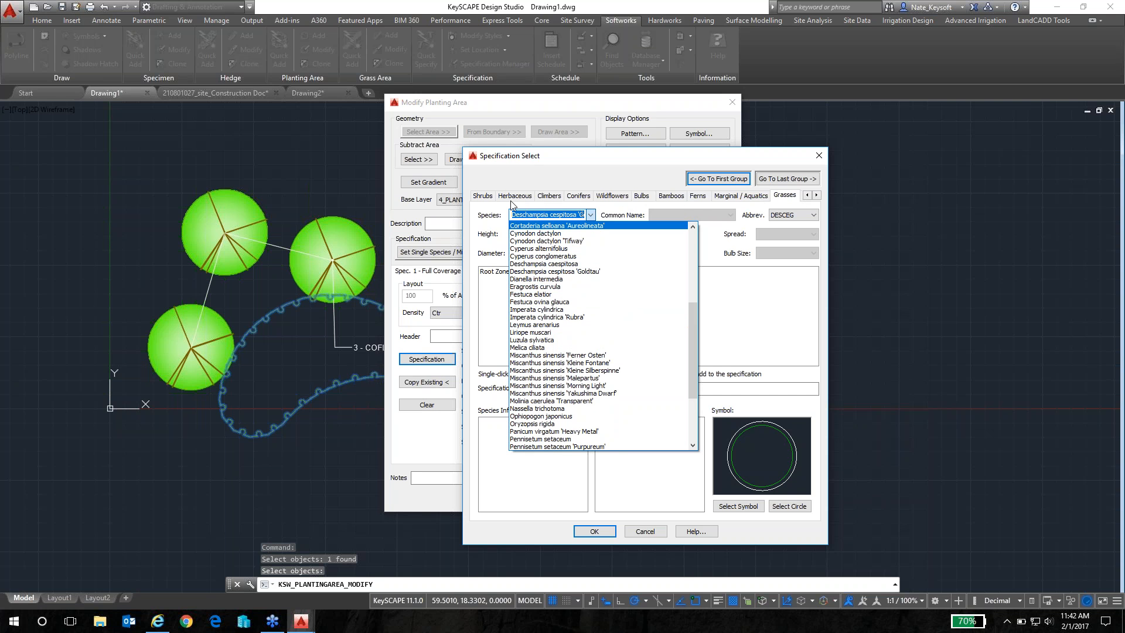
Step: Switch to the shrubs group and examine its species list through the Cornus entries without choosing one
click(483, 197)
click(484, 197)
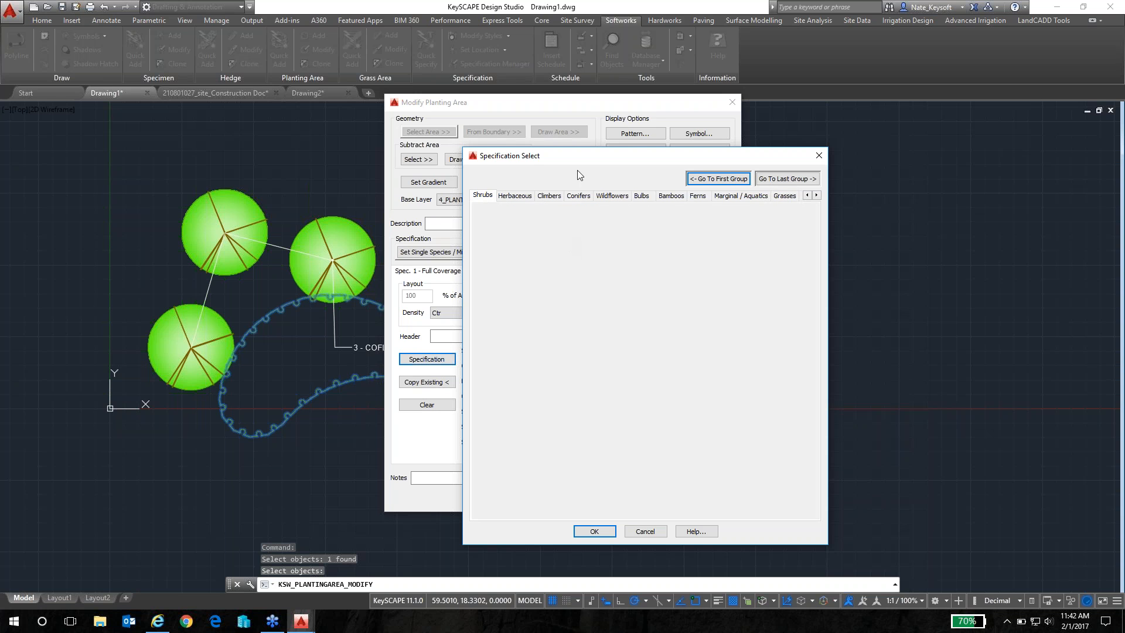
drag(594, 159, 605, 162)
click(603, 217)
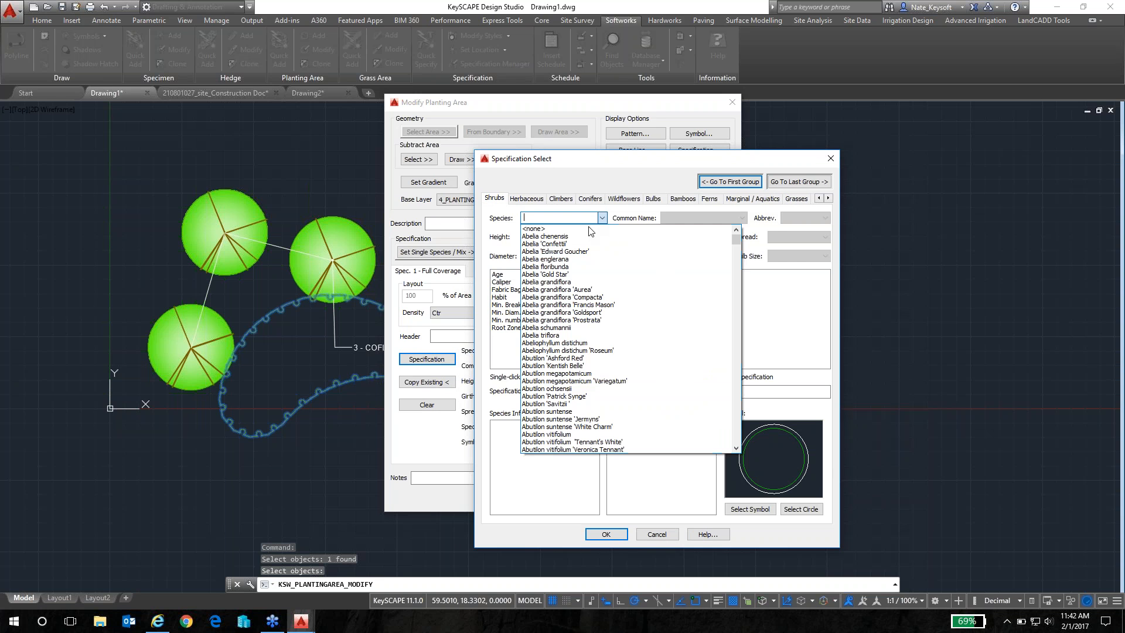
scroll(561, 356, down, 2)
scroll(561, 356, down, 3)
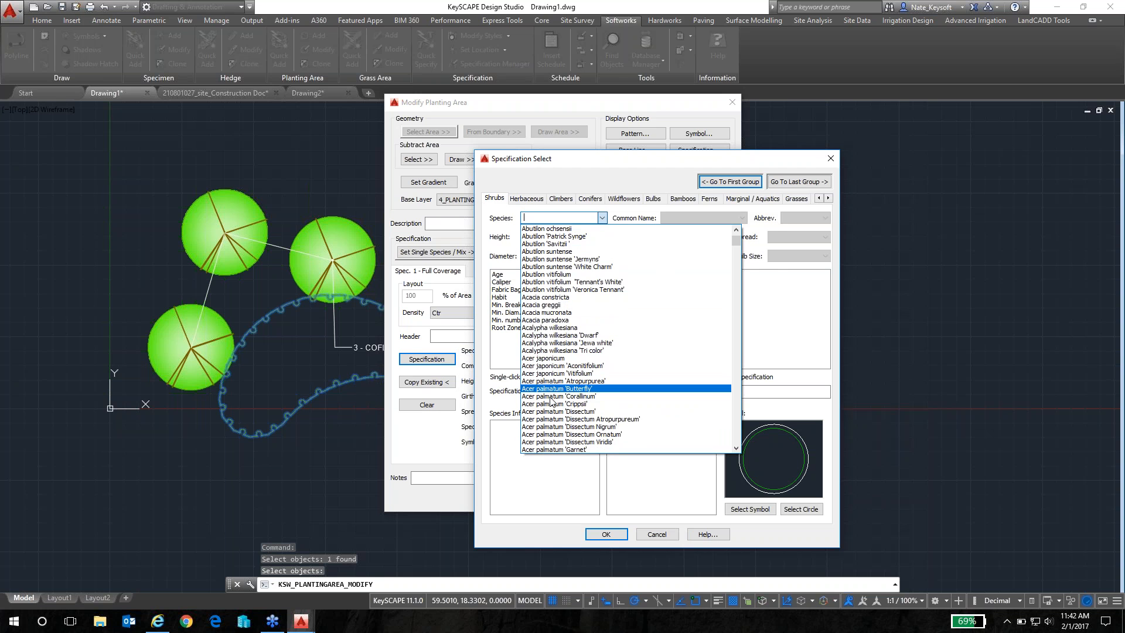
drag(736, 240, 739, 278)
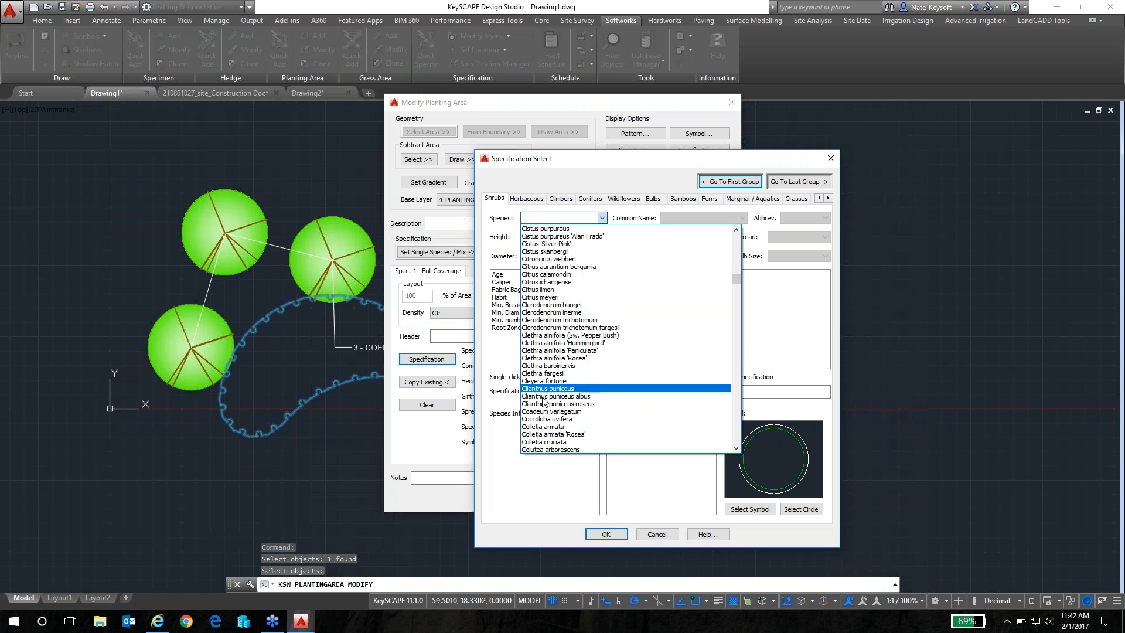
scroll(589, 375, down, 10)
scroll(588, 374, down, 4)
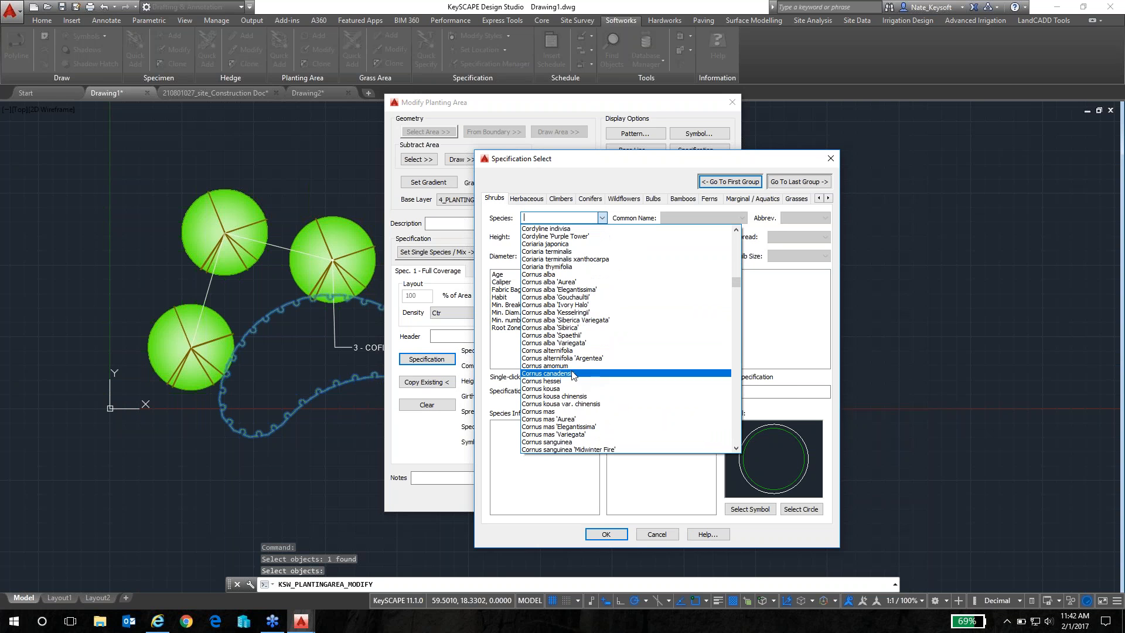
scroll(615, 347, down, 8)
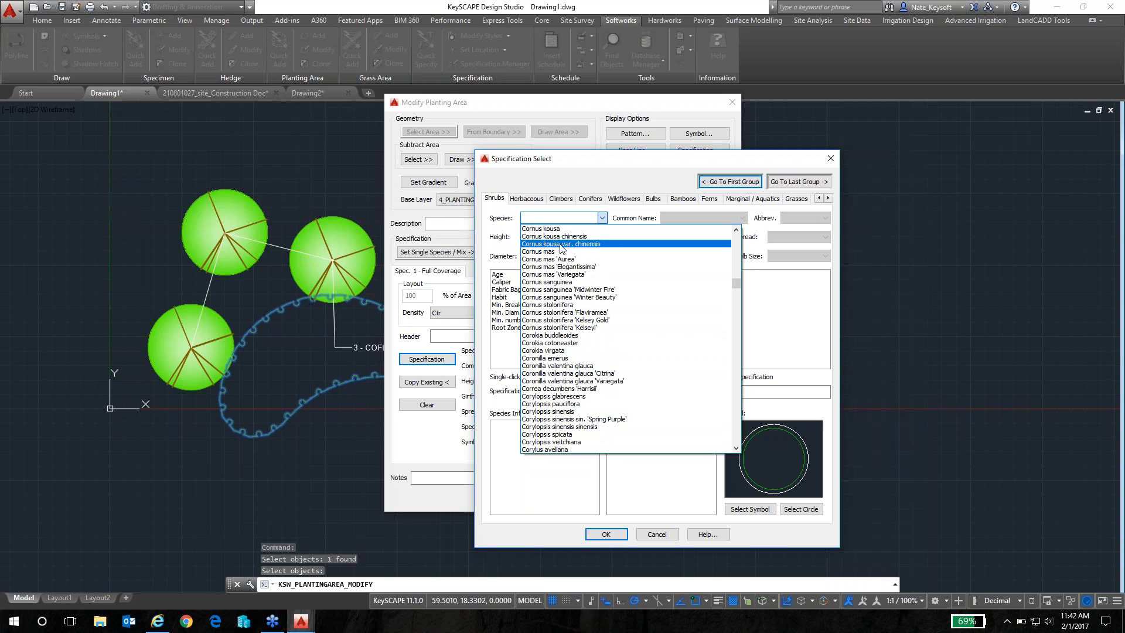
click(659, 213)
click(819, 199)
click(818, 198)
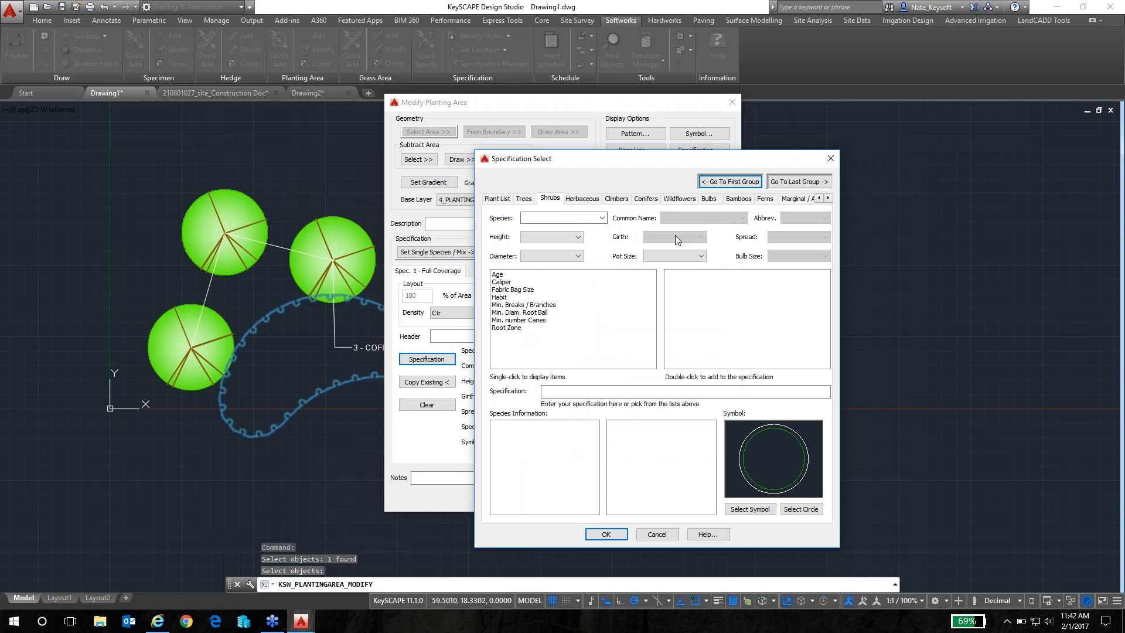
Step: Choose Ligustrum japonicum from the shrubs as the planting area's species
click(601, 218)
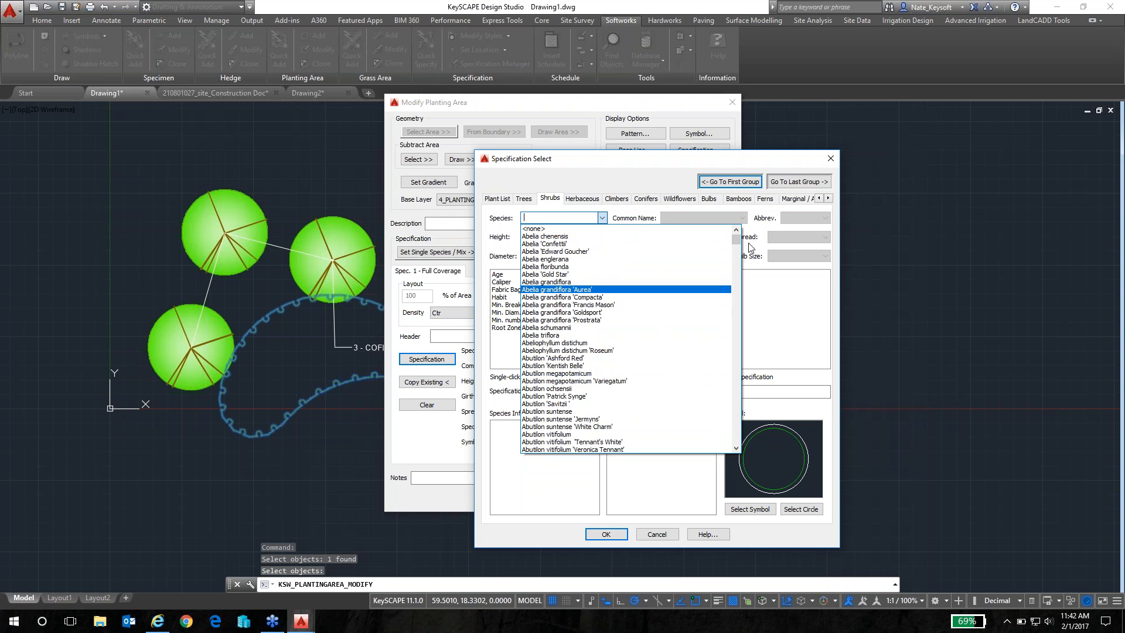
drag(737, 239, 744, 354)
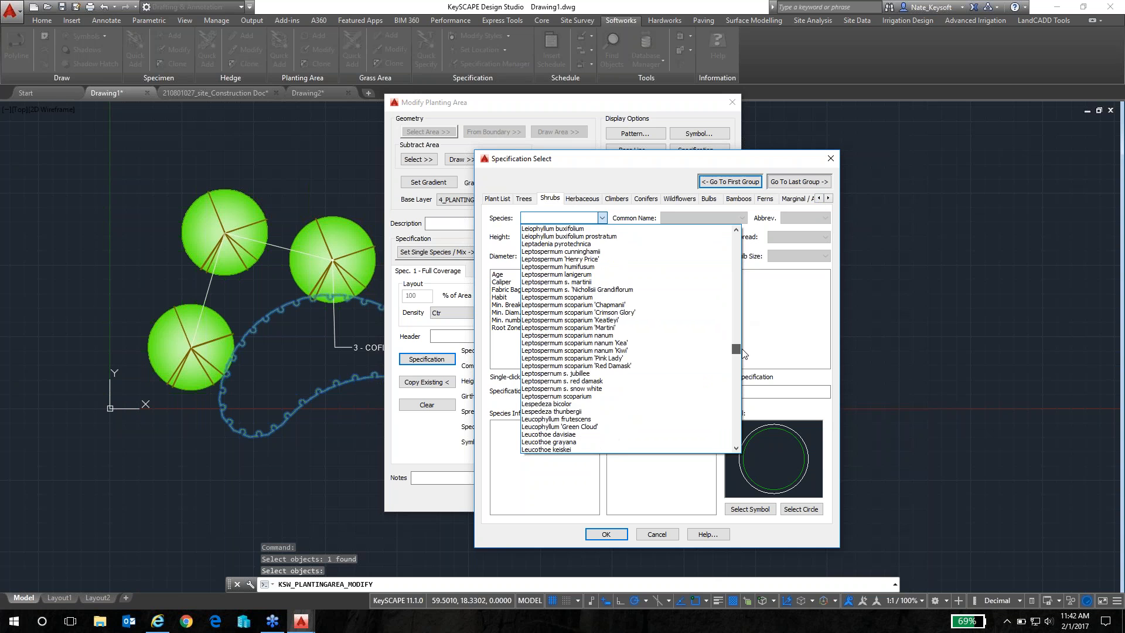
scroll(562, 390, down, 6)
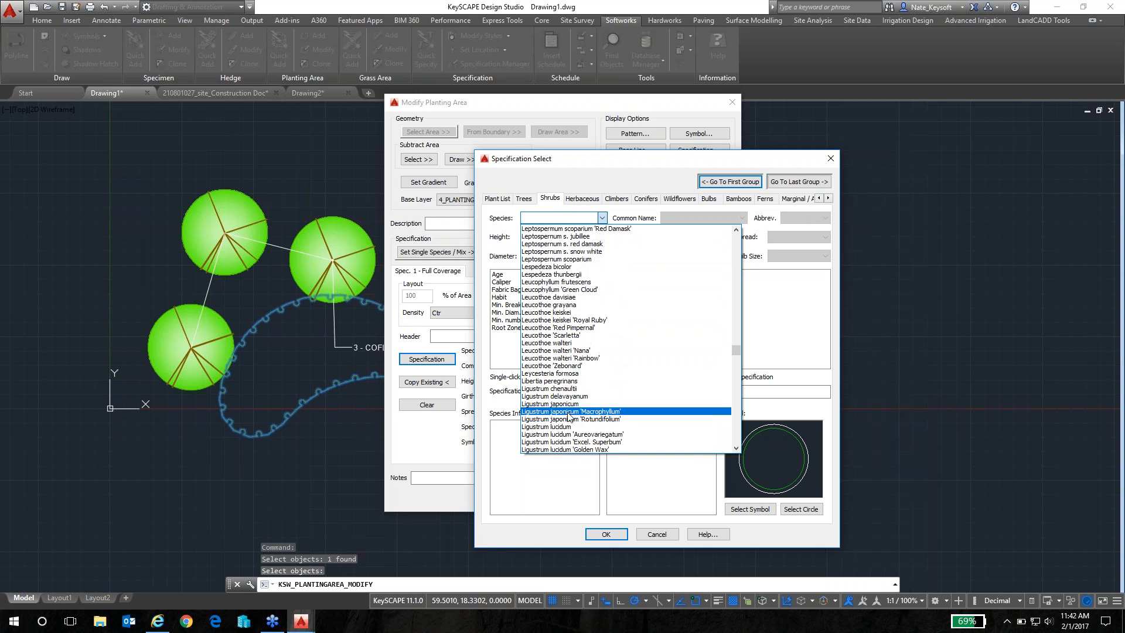
click(551, 404)
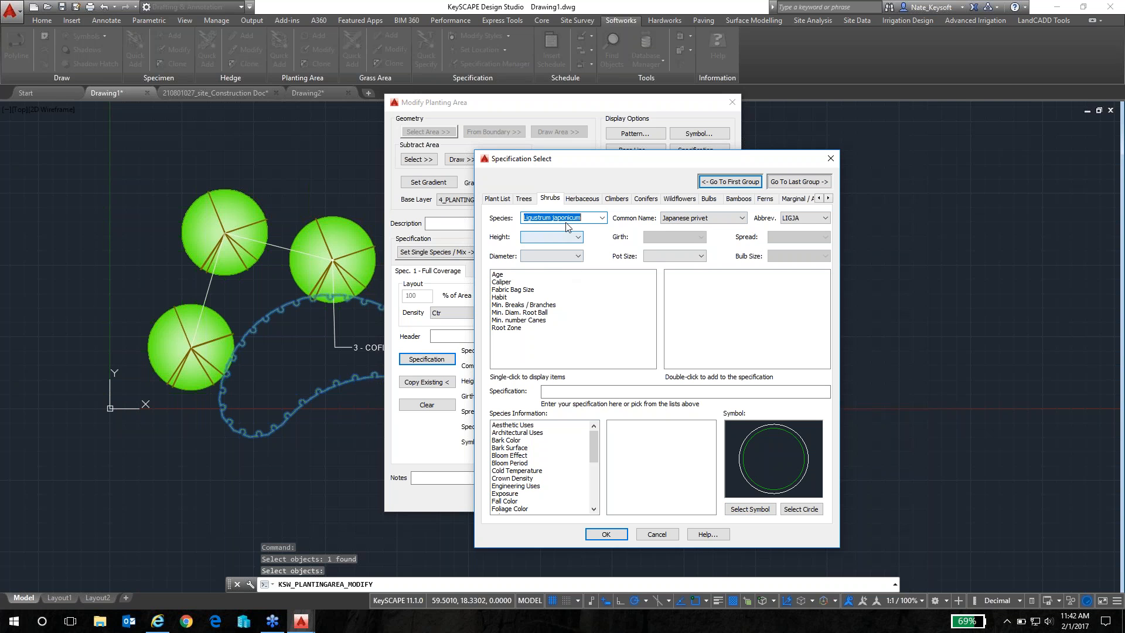
Step: Change the species abbreviation to LIJA and apply the specification to the planting area
click(806, 225)
click(805, 225)
click(806, 225)
click(797, 244)
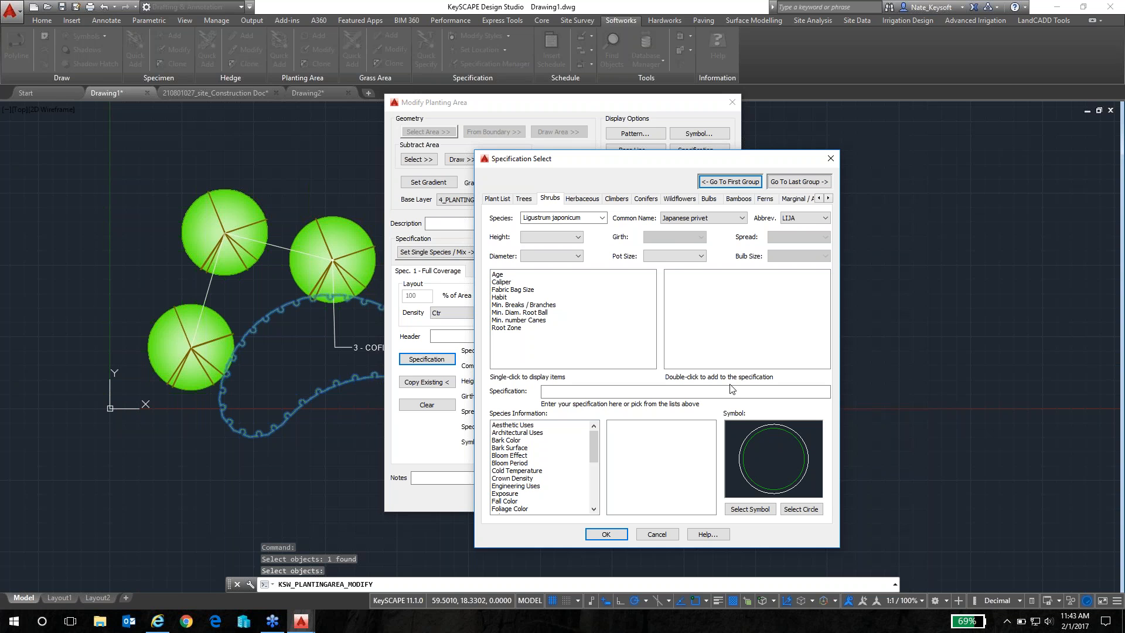
click(606, 534)
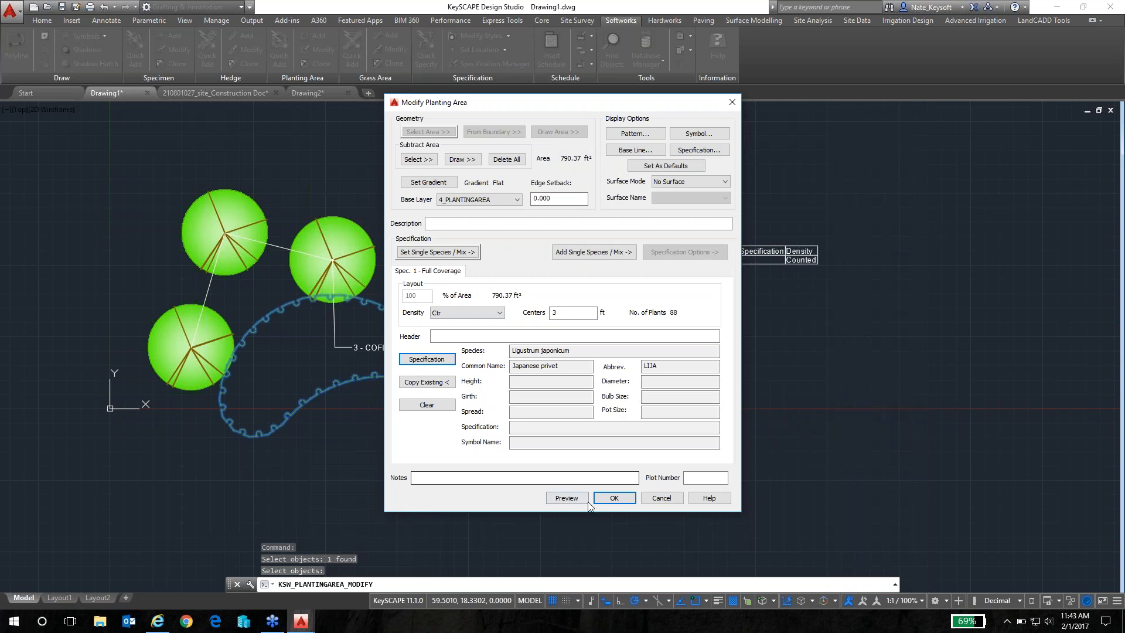
click(615, 497)
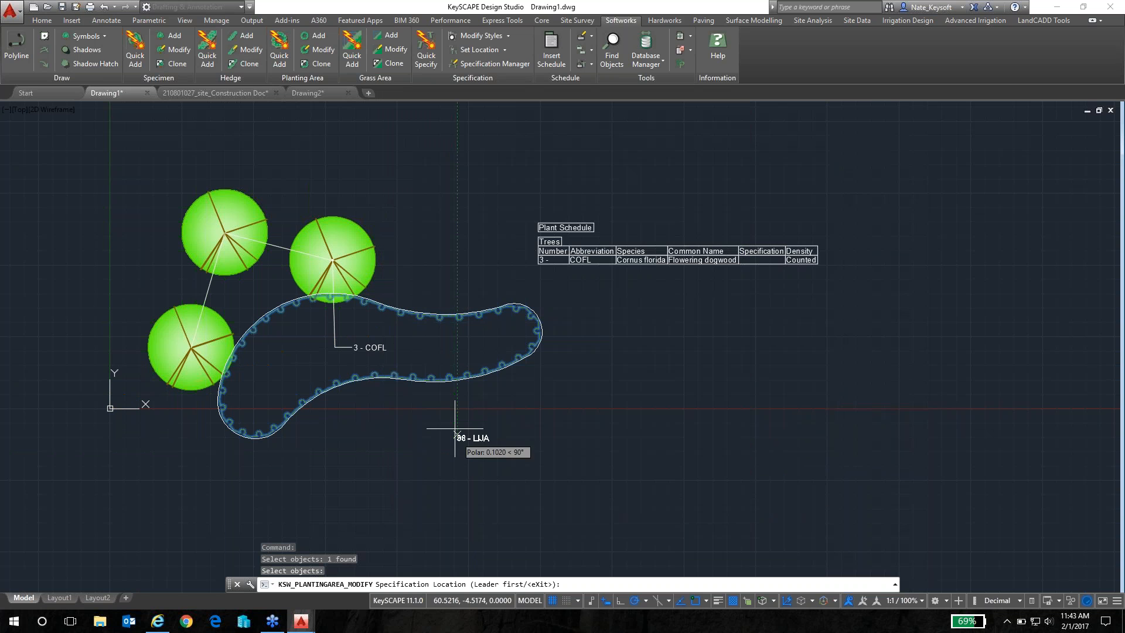
Step: Place the LIJA specification label just below the planting area's right end, with an angled leader from inside the area
click(507, 395)
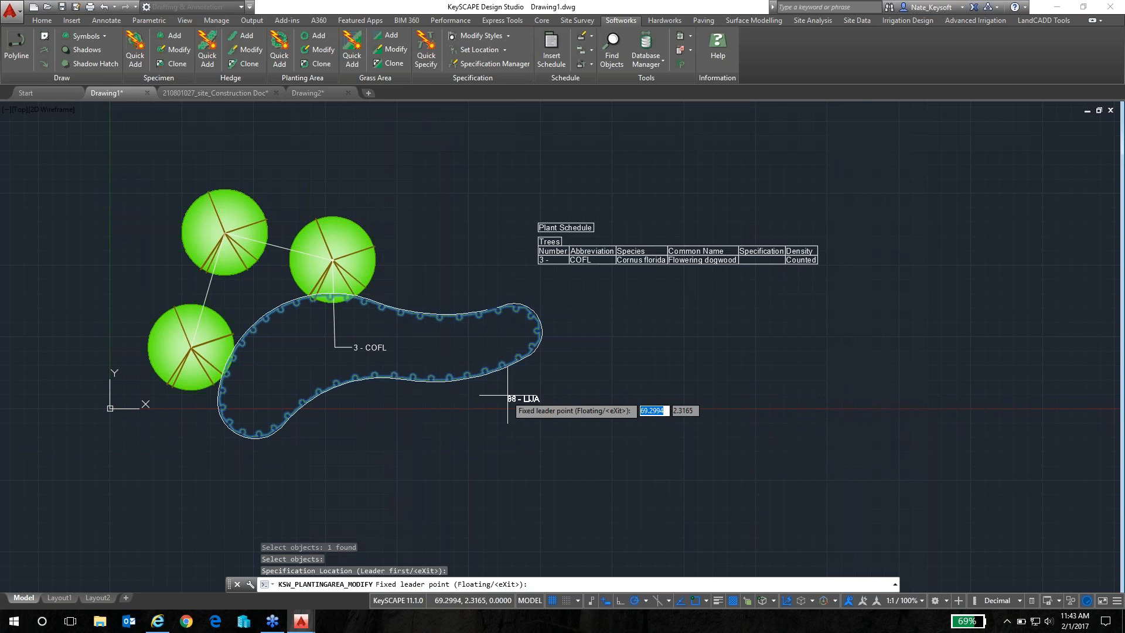
click(460, 348)
click(489, 398)
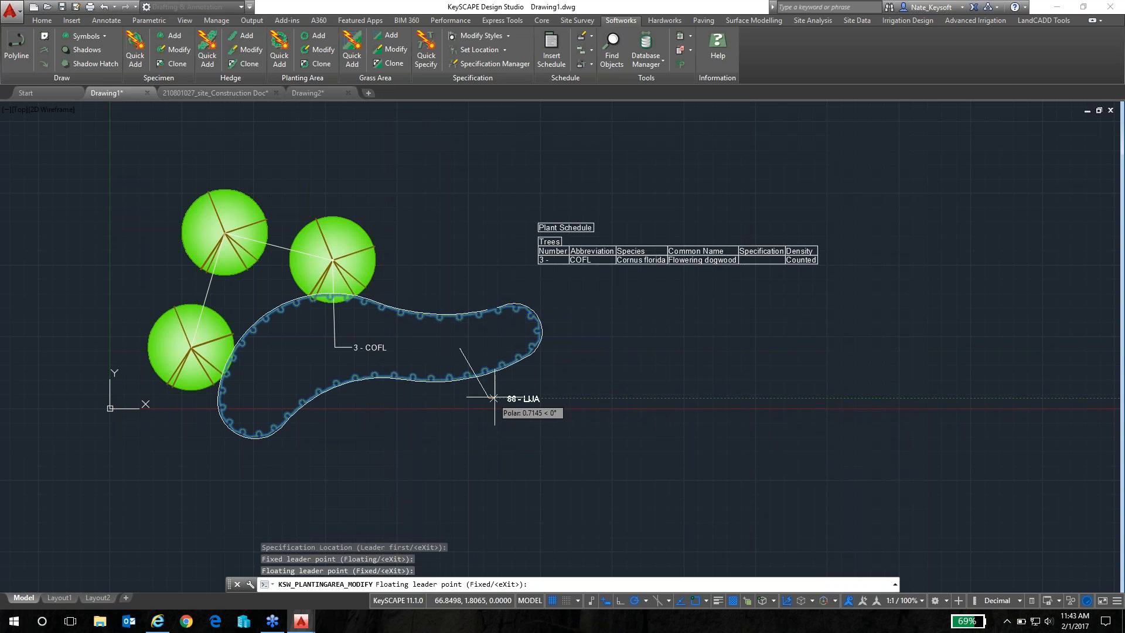
key(Return)
Step: Move the COFL label out of the planting area to above and to the right of the rightmost tree
click(369, 347)
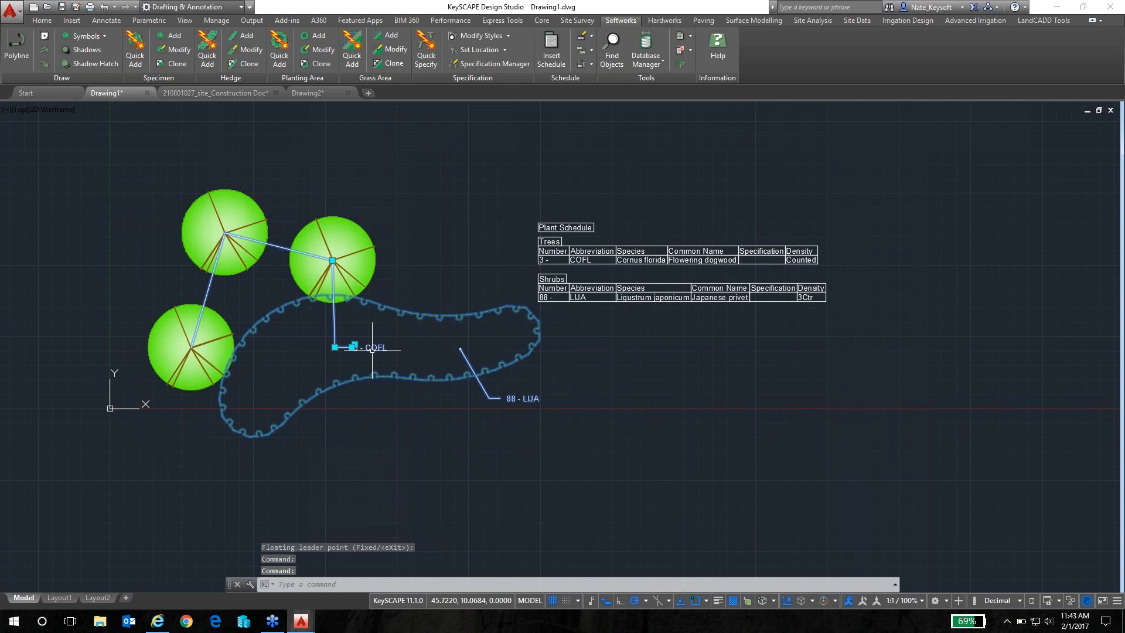
click(351, 347)
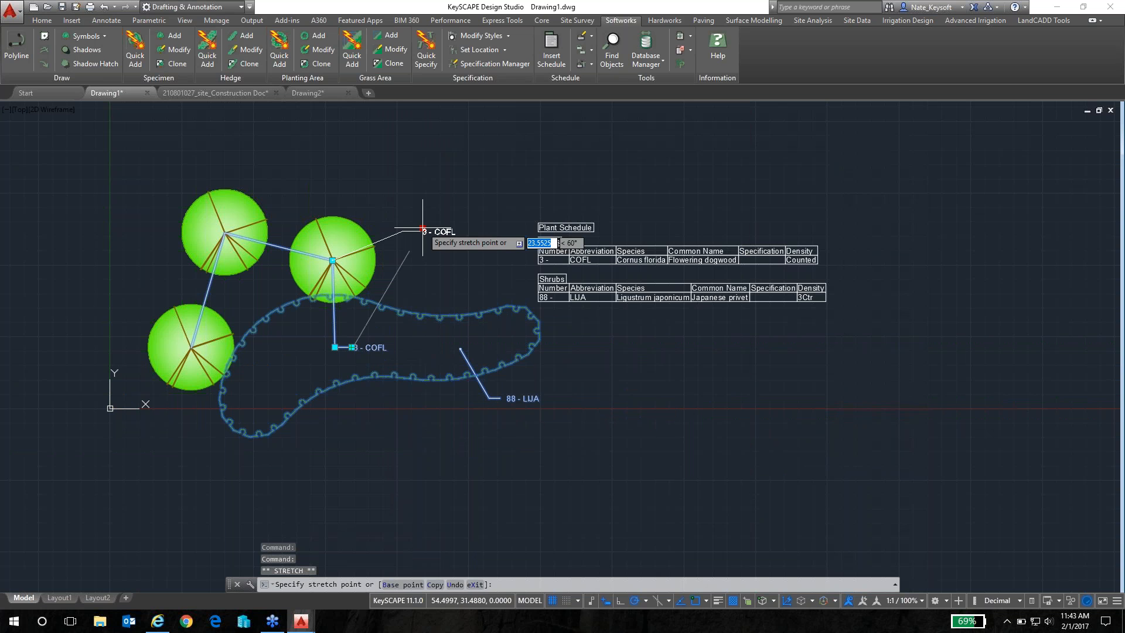
click(391, 199)
key(Escape)
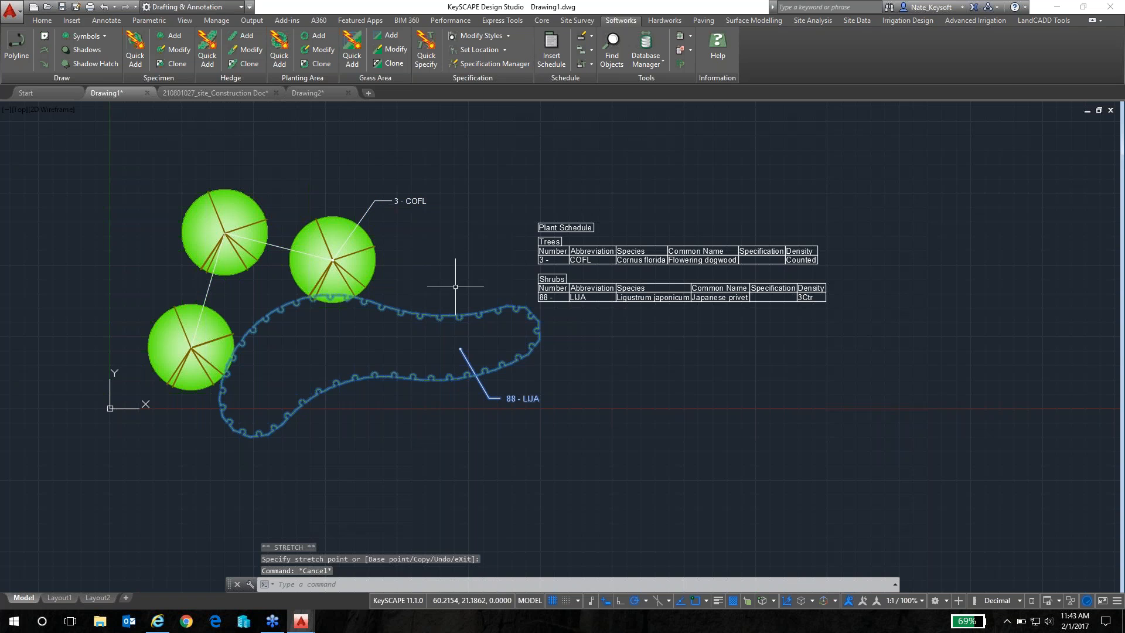
Step: Clear the current selection and regenerate the drawing with the RE command
scroll(539, 348, up, 2)
middle_drag(603, 239, 509, 280)
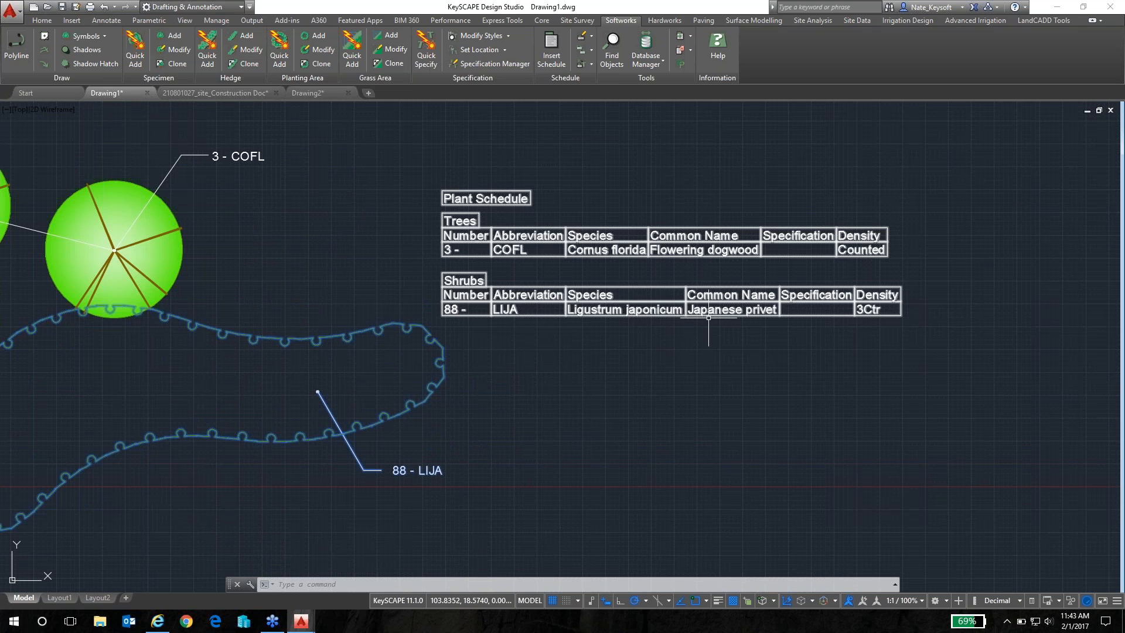
scroll(540, 352, down, 2)
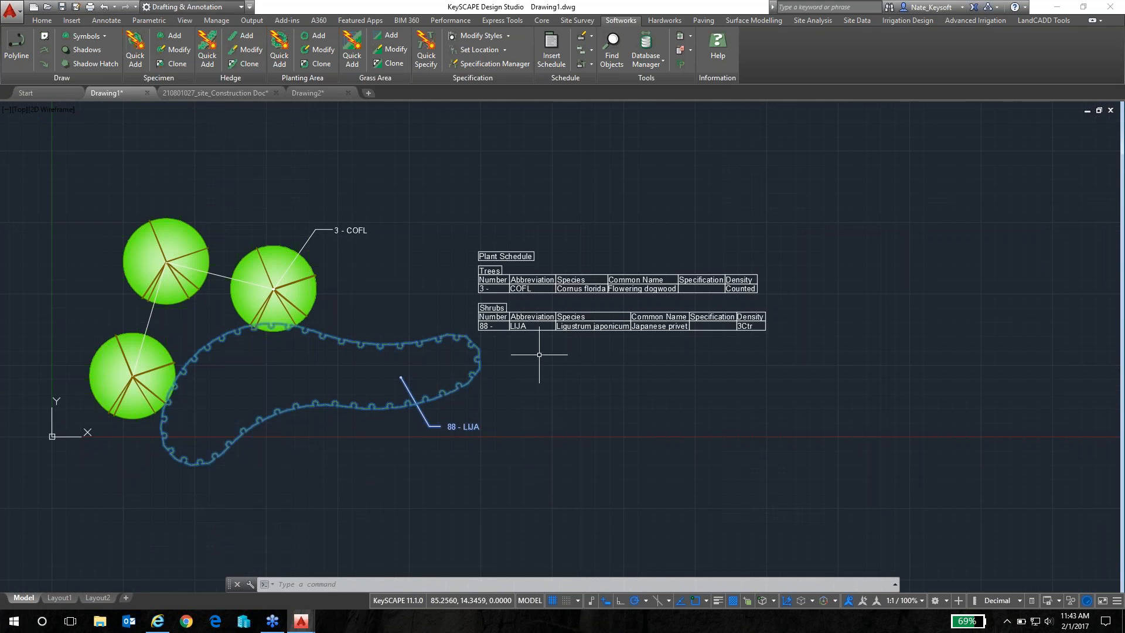
middle_drag(540, 352, 567, 336)
key(Escape)
key(Escape)
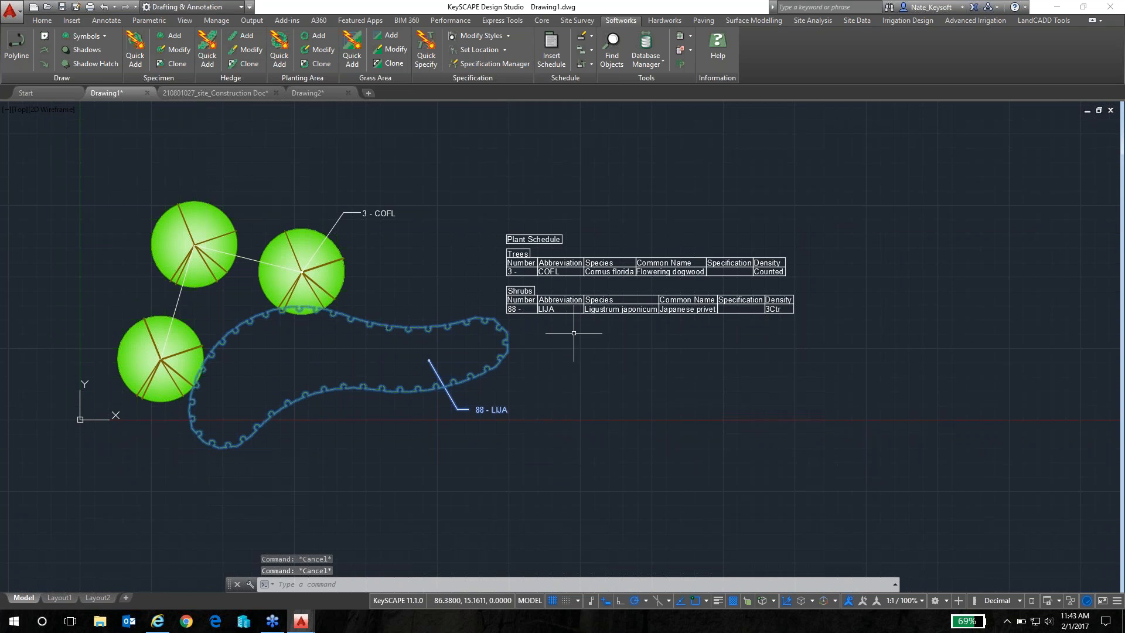
click(548, 378)
key(Escape)
text(re)
key(Return)
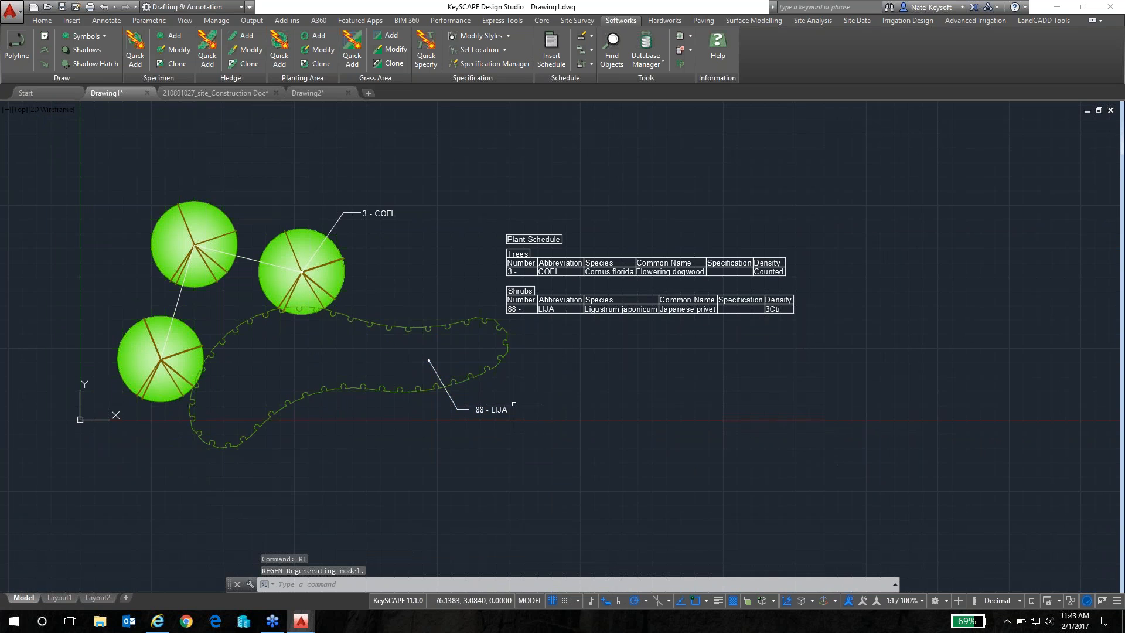
Step: Open the Database Manager and bring up its species information list
click(466, 403)
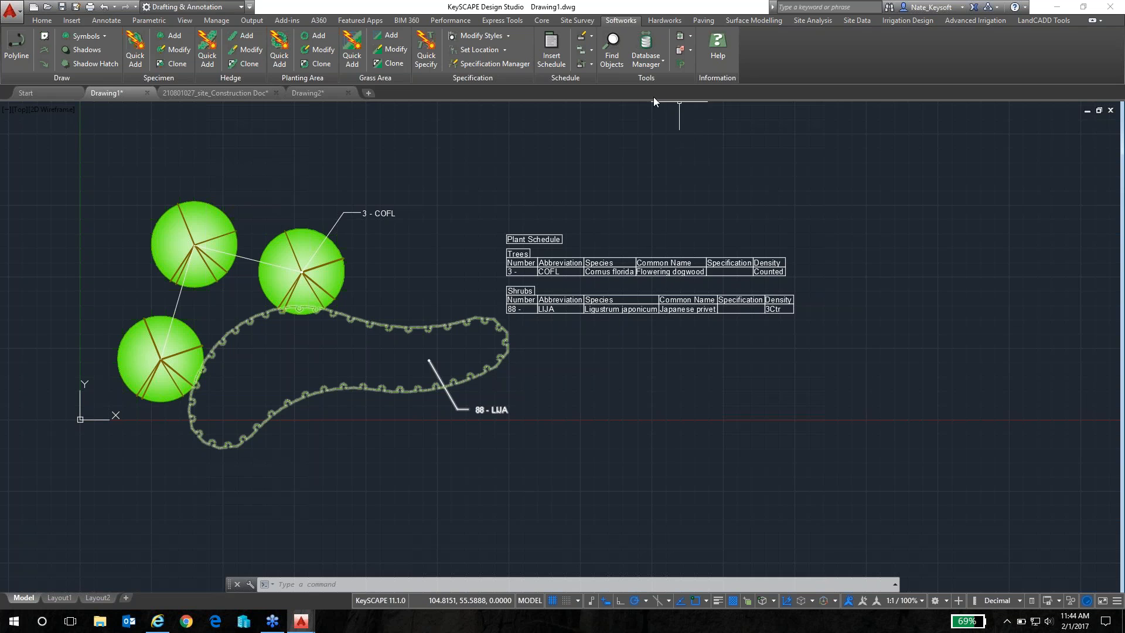
click(654, 66)
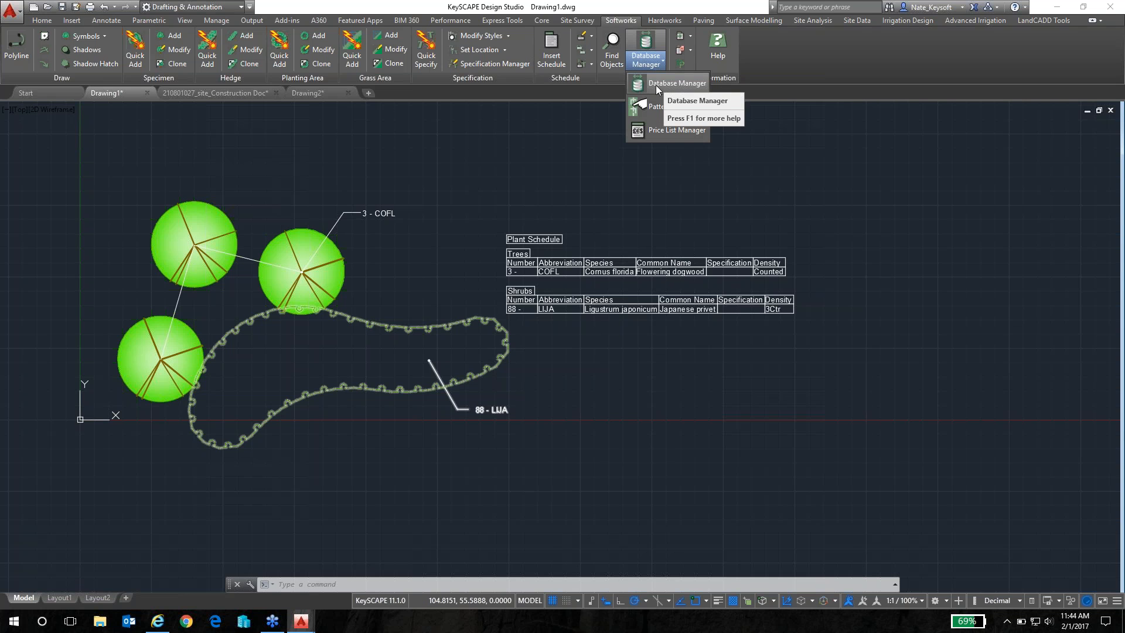
click(663, 86)
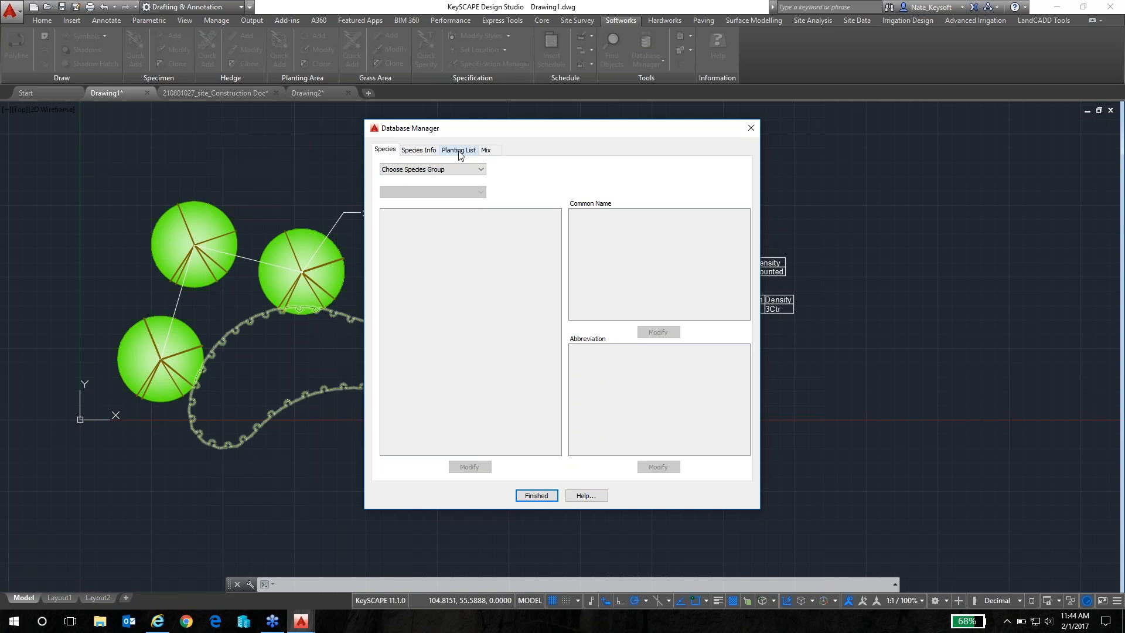
click(420, 150)
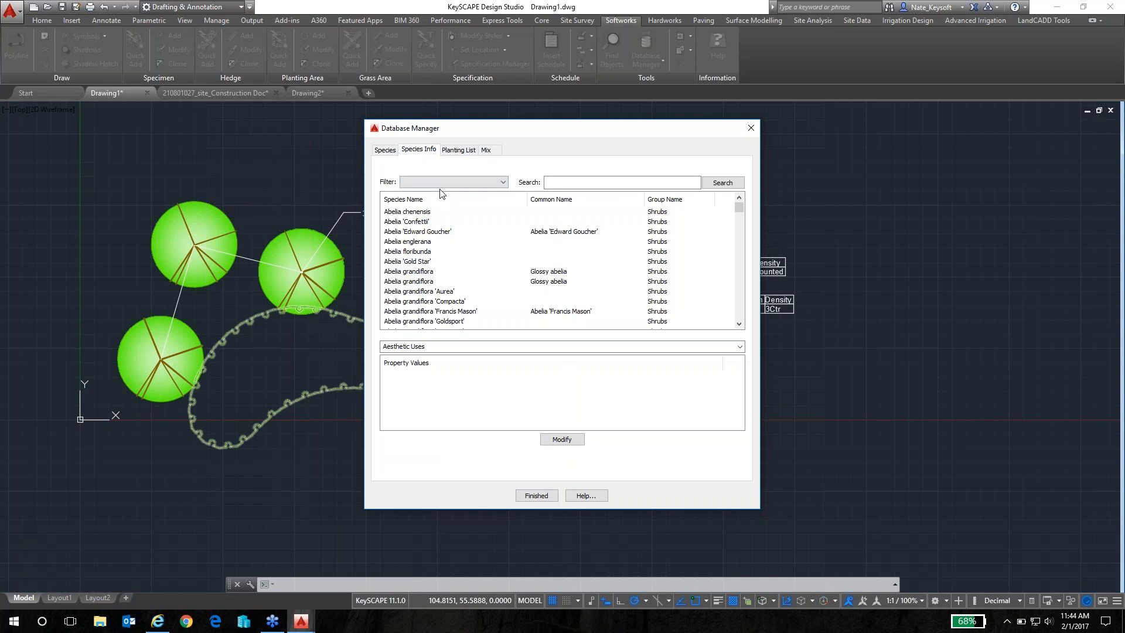
Step: Browse the Abelia species and examine the Bloom Effect and Fragrance properties of Abelia grandiflora 'Francis Mason'
click(410, 243)
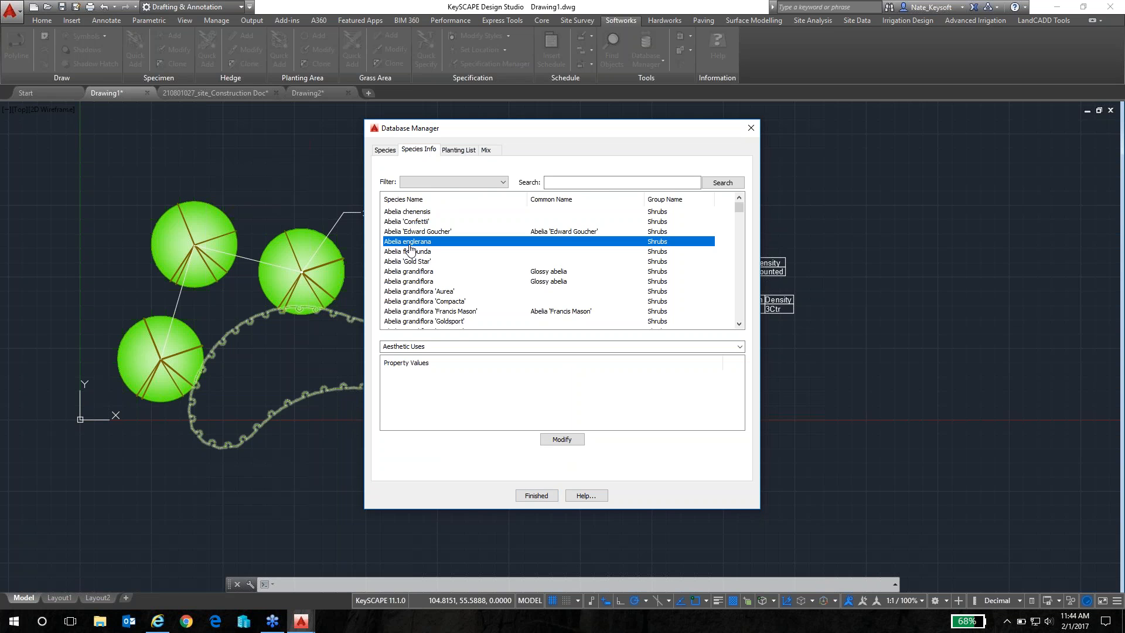
scroll(415, 278, down, 1)
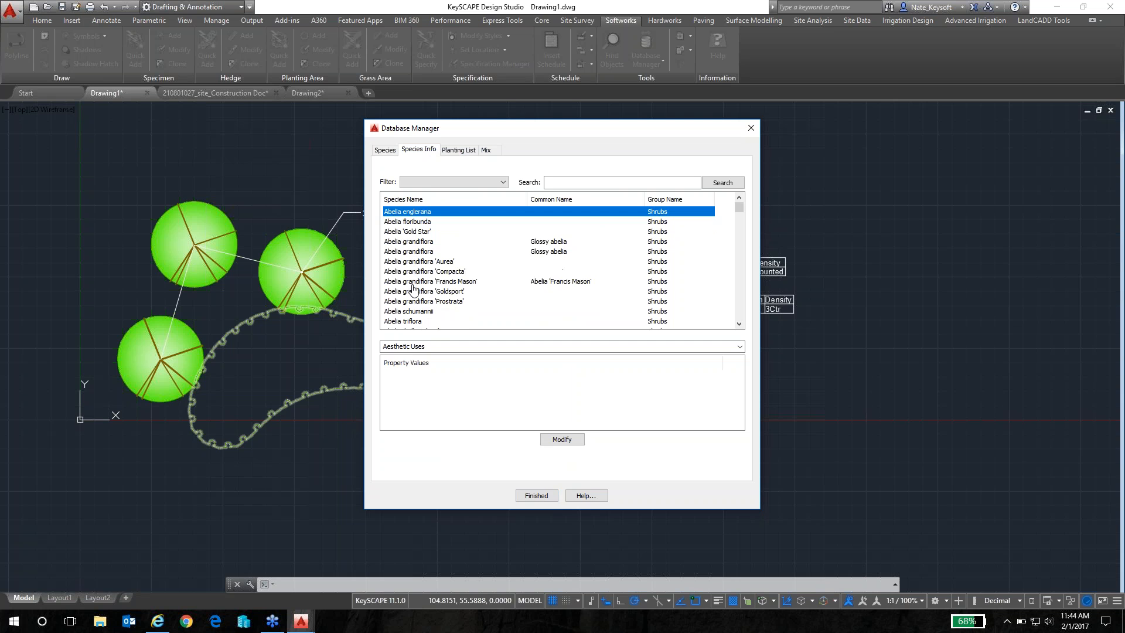
click(417, 274)
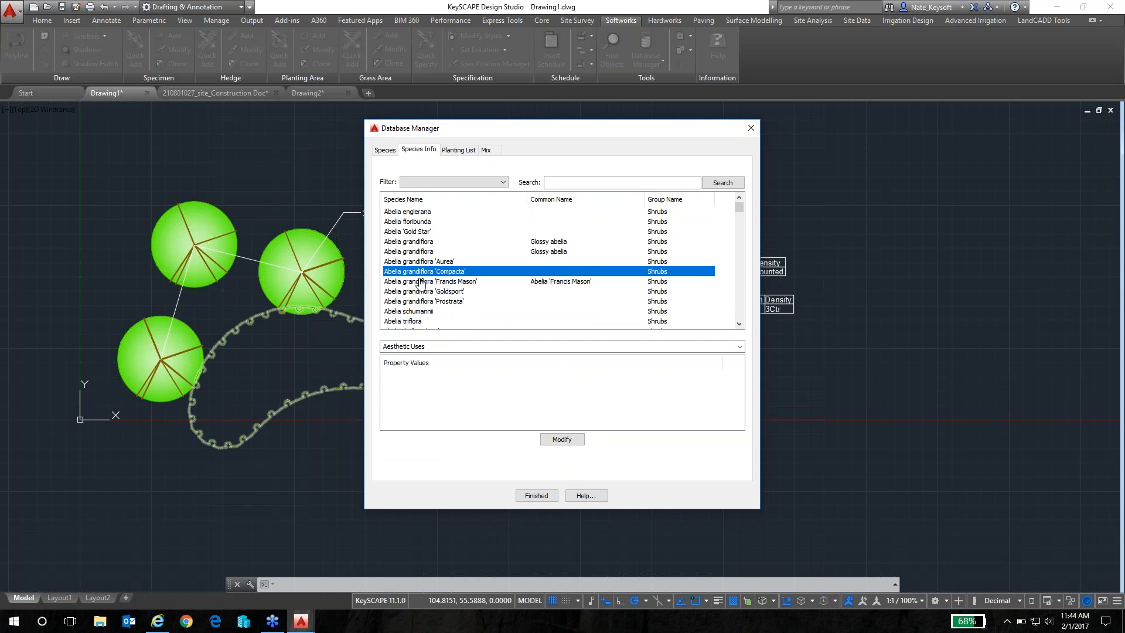
click(459, 284)
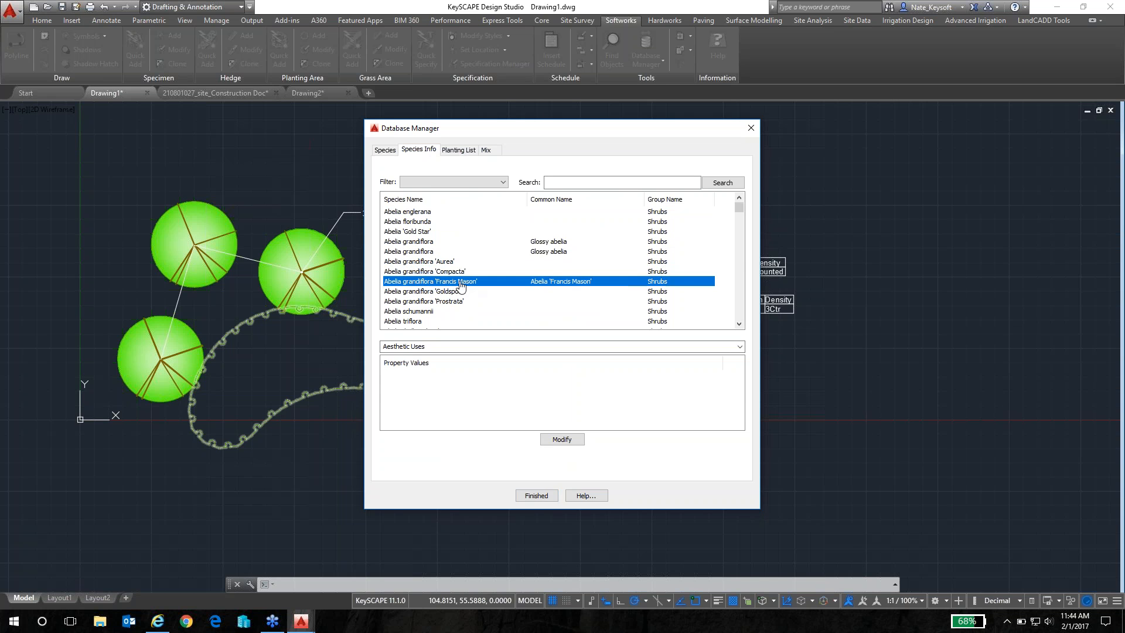
click(739, 347)
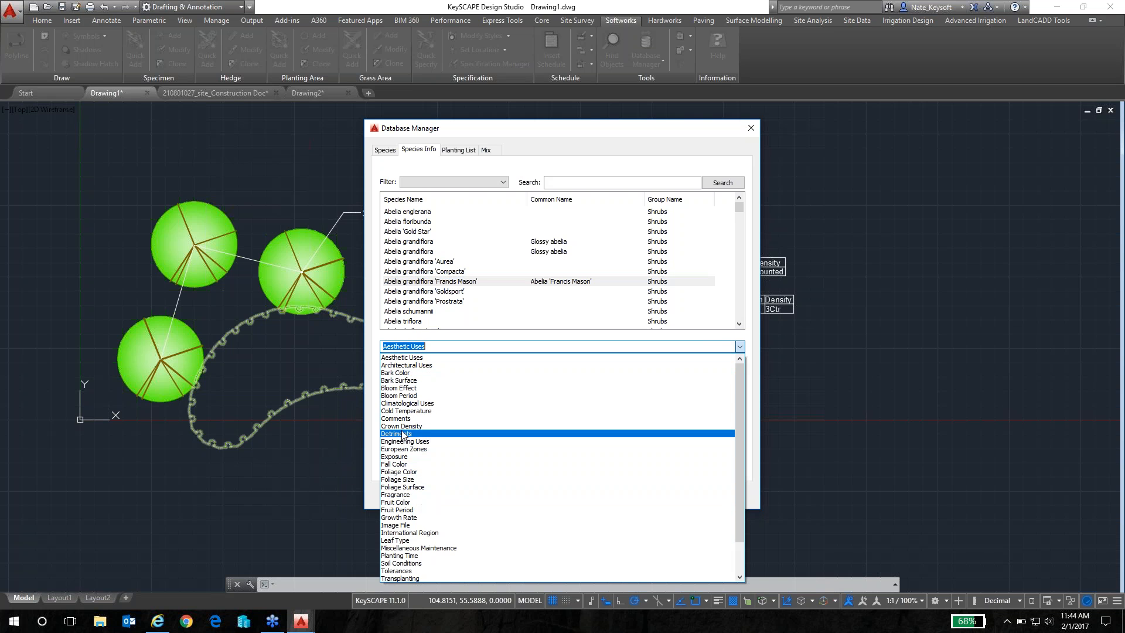
click(408, 388)
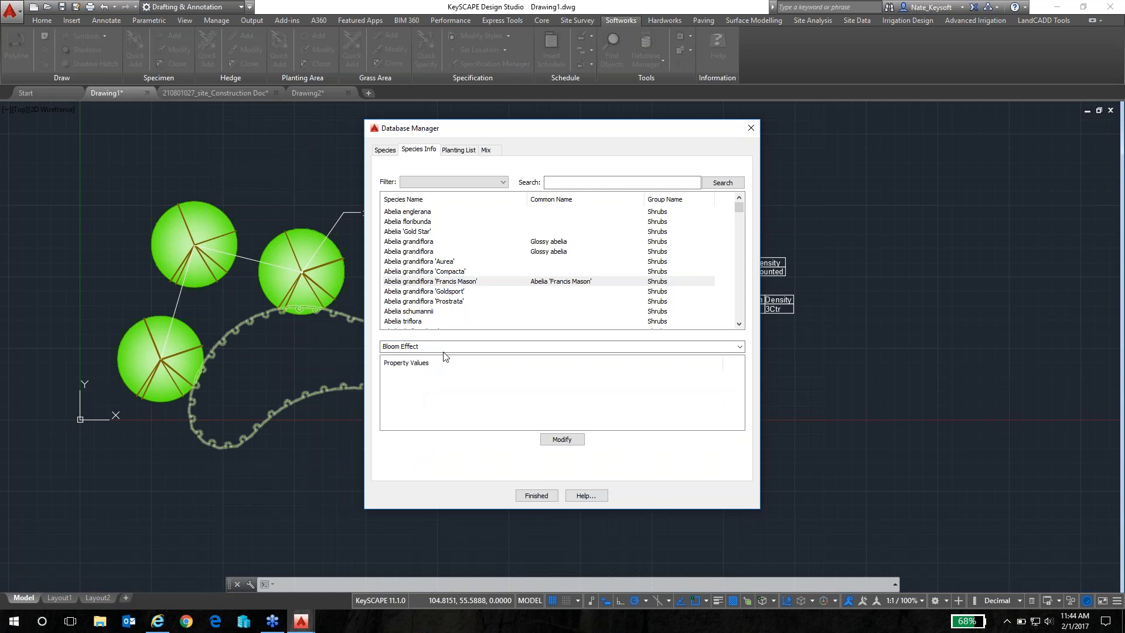
click(739, 346)
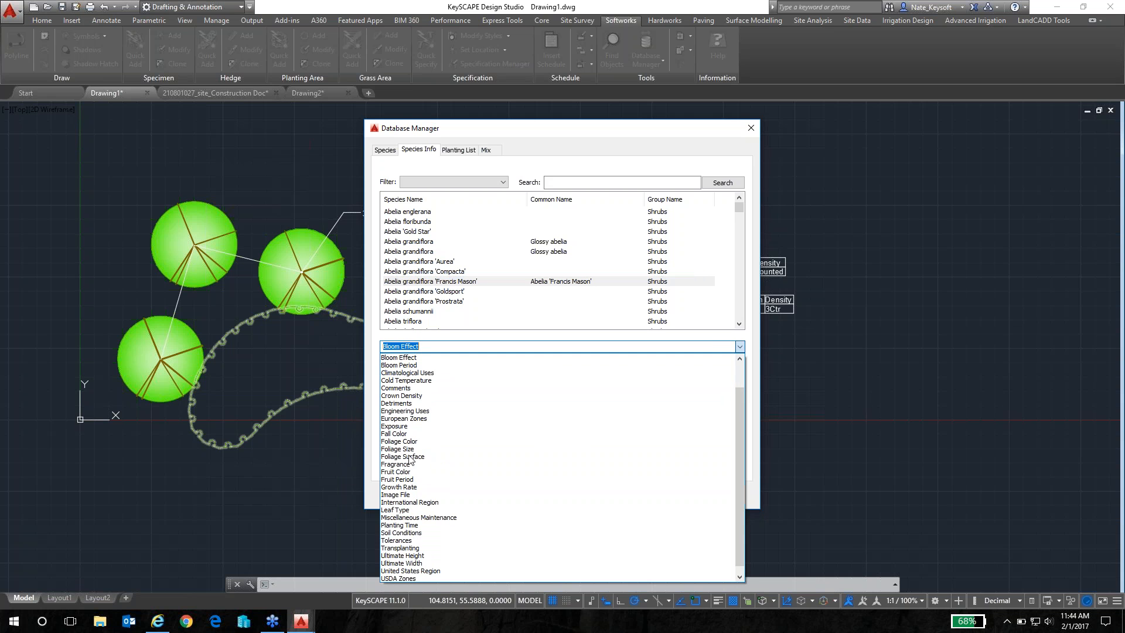
click(393, 535)
click(739, 346)
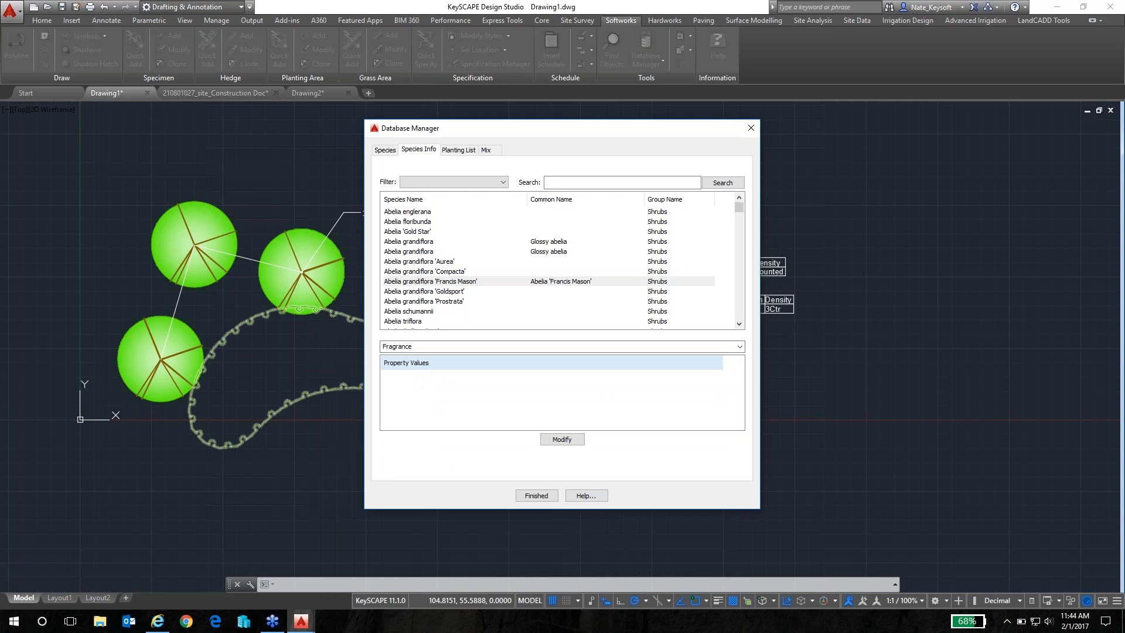
Step: Move the Database Manager clear of the plant schedule and list the Trees group by Species Name
click(390, 151)
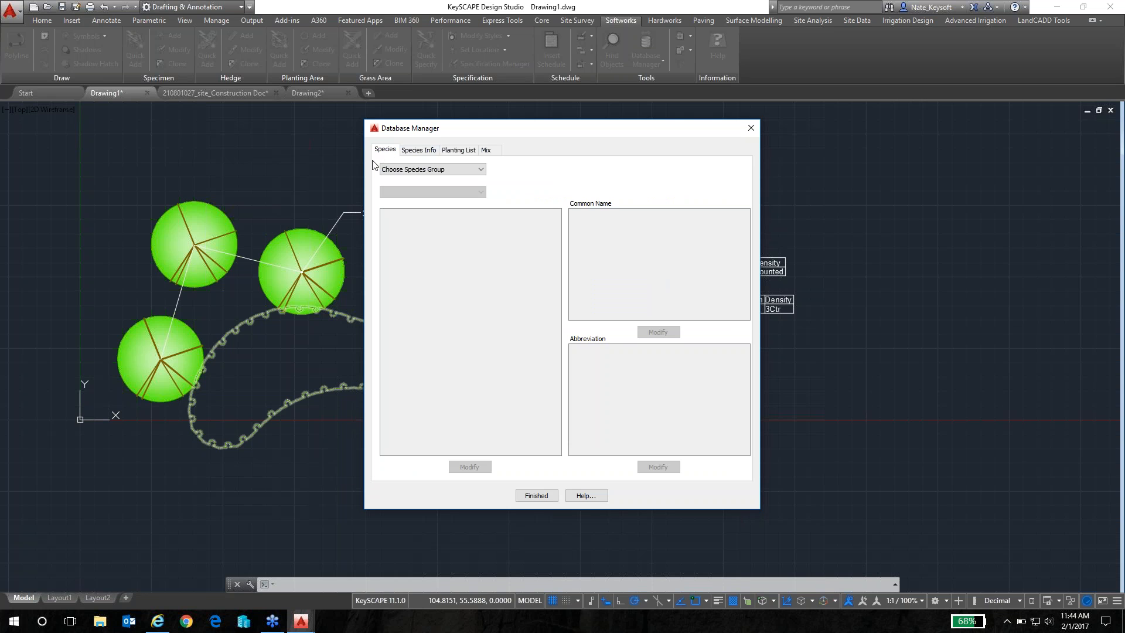
drag(524, 134, 257, 143)
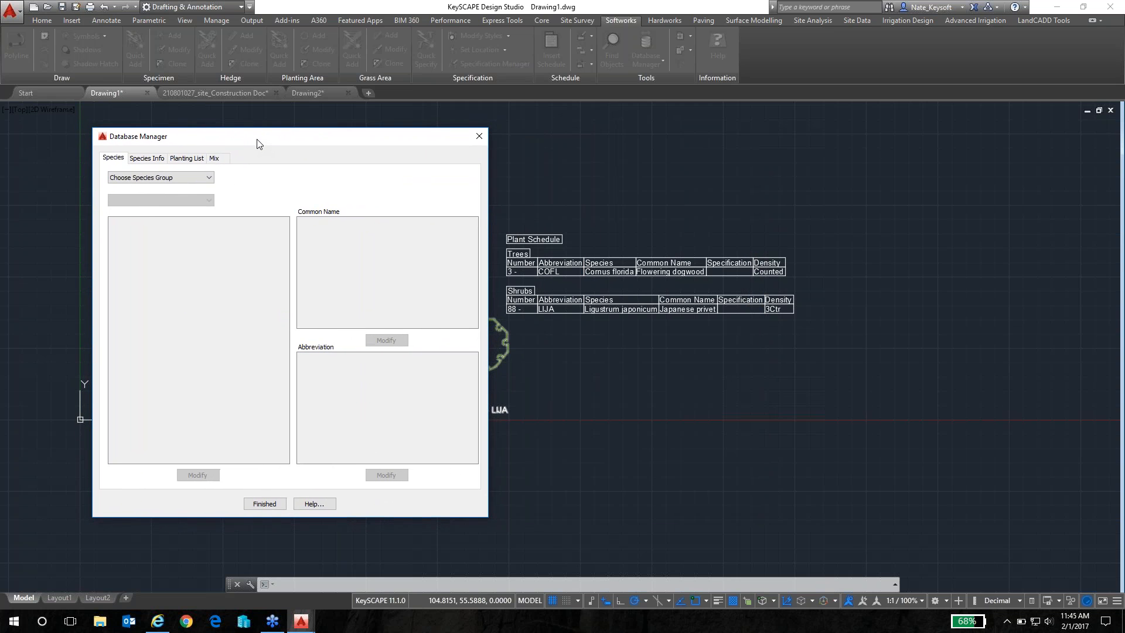
click(209, 178)
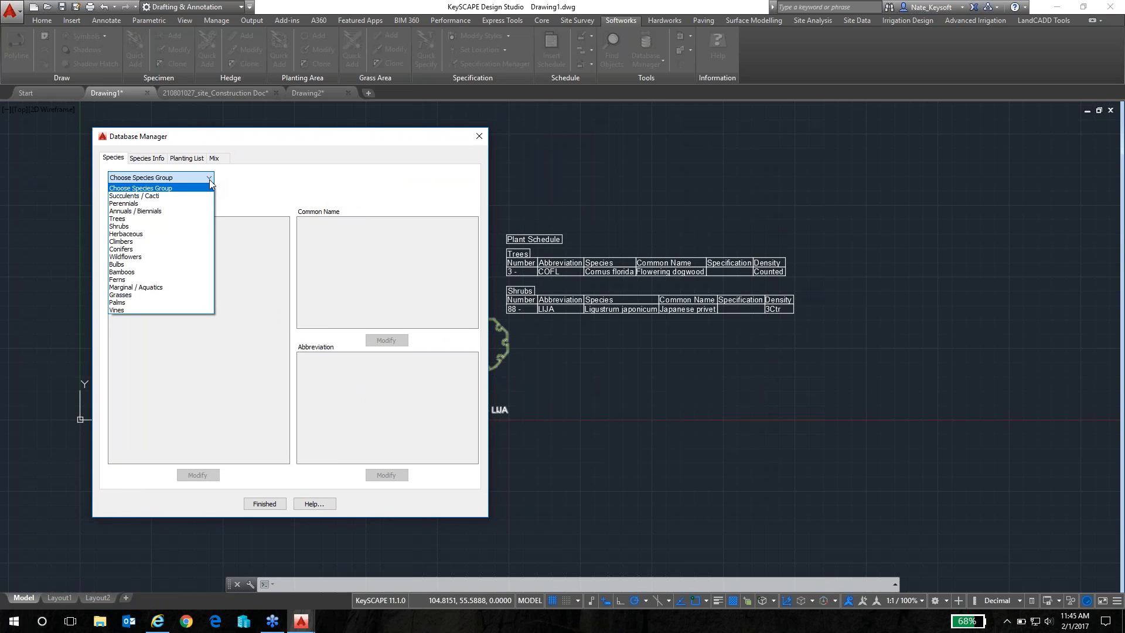
click(142, 220)
click(167, 201)
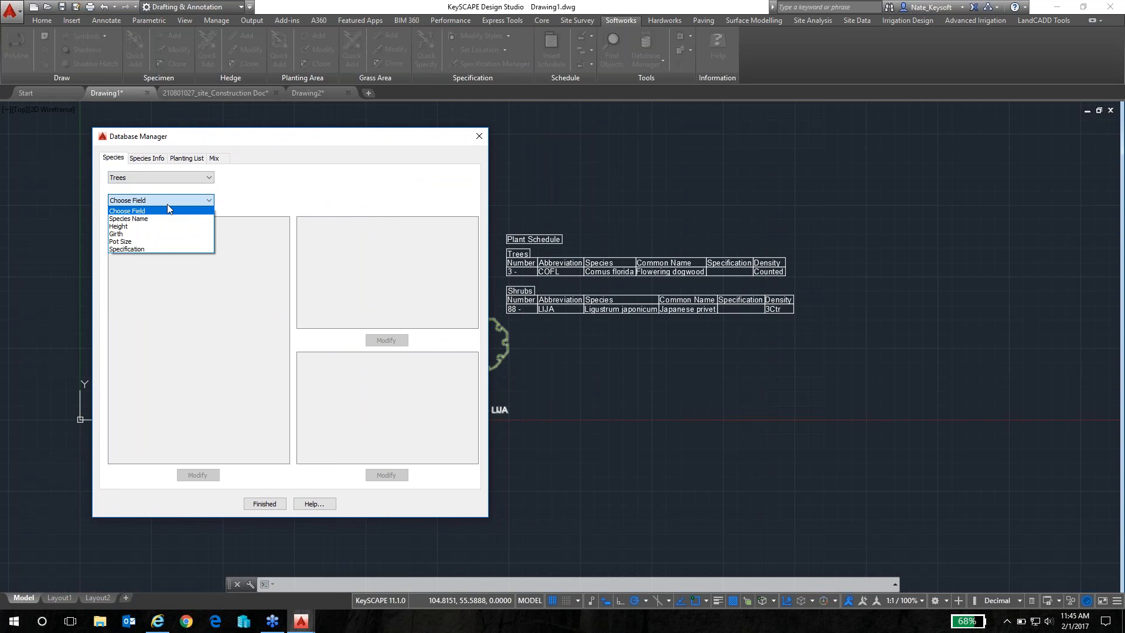
click(145, 220)
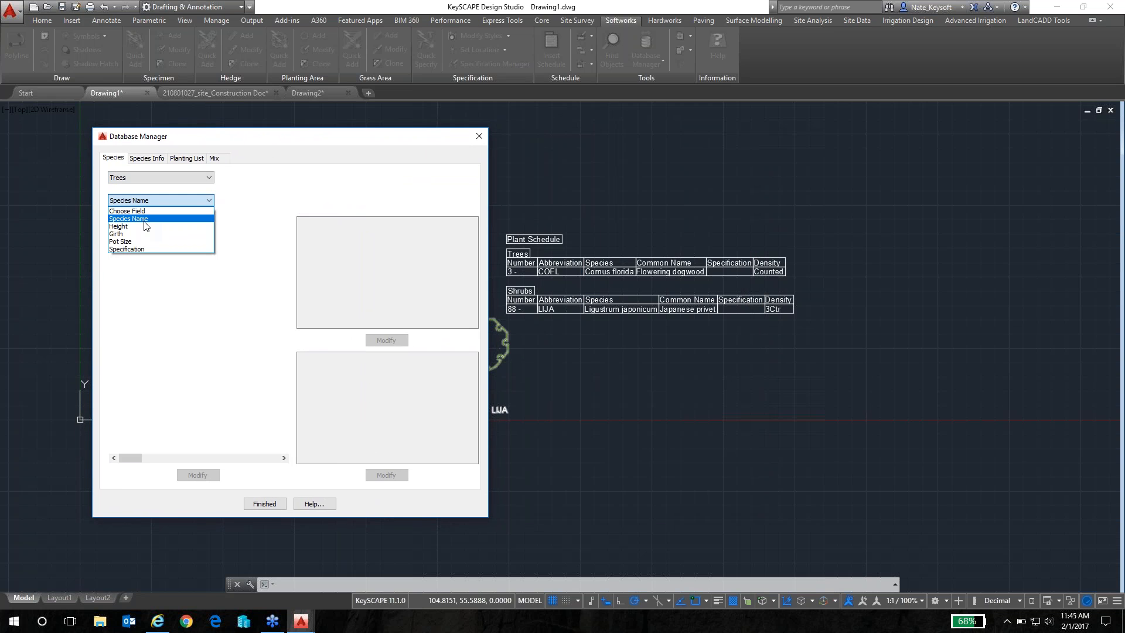
click(144, 220)
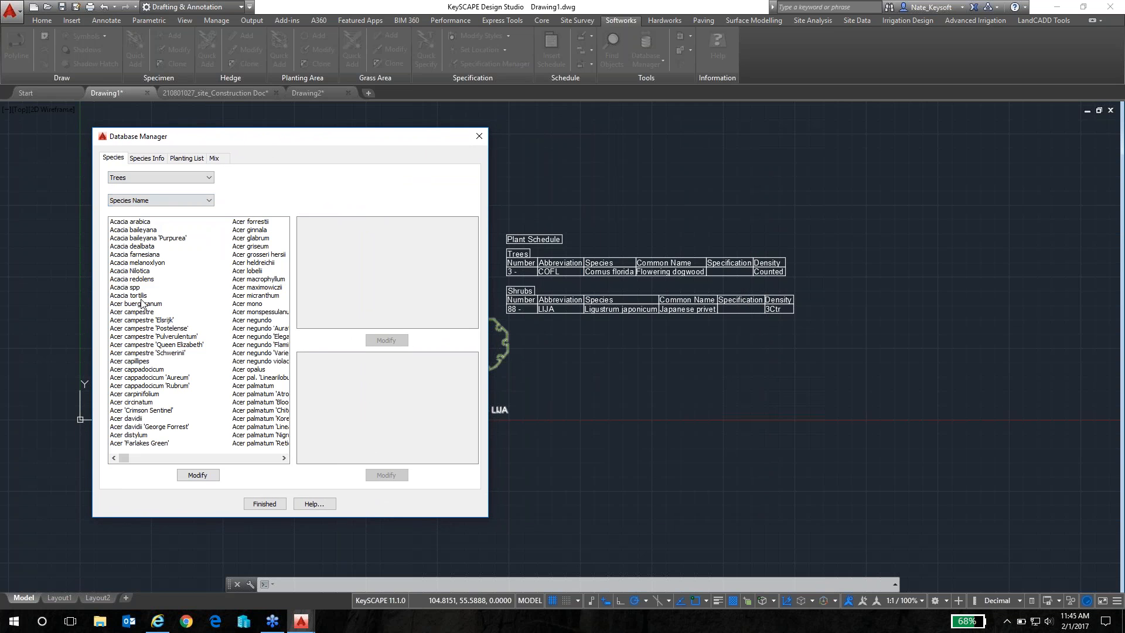
Step: Find and select Cornus florida in the list of tree species
click(150, 377)
key(c)
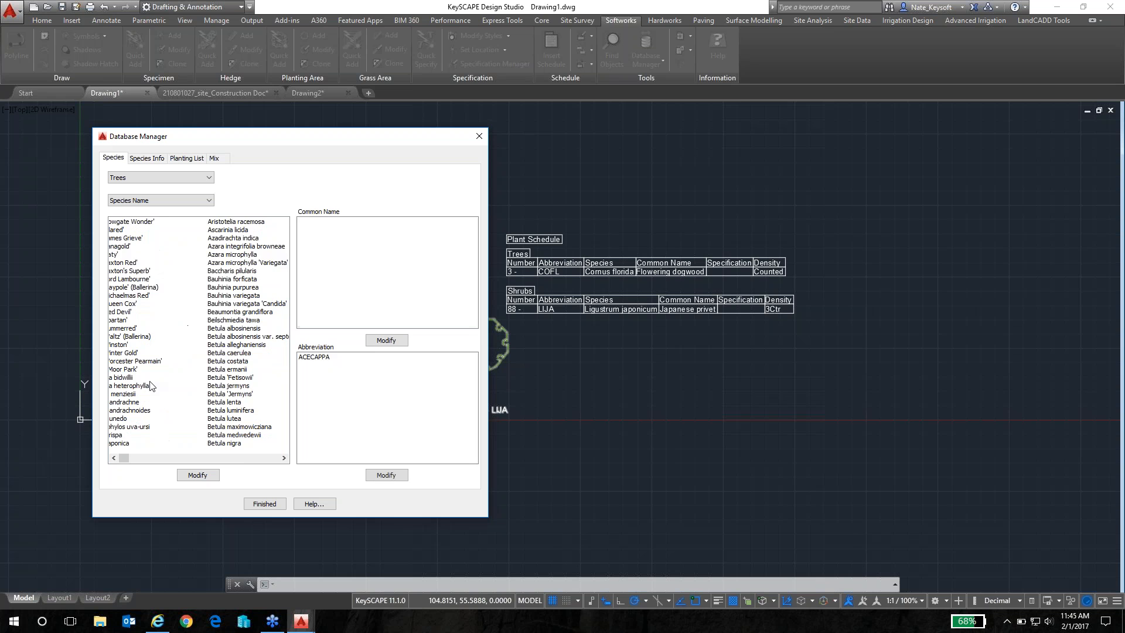
scroll(243, 465, down, 3)
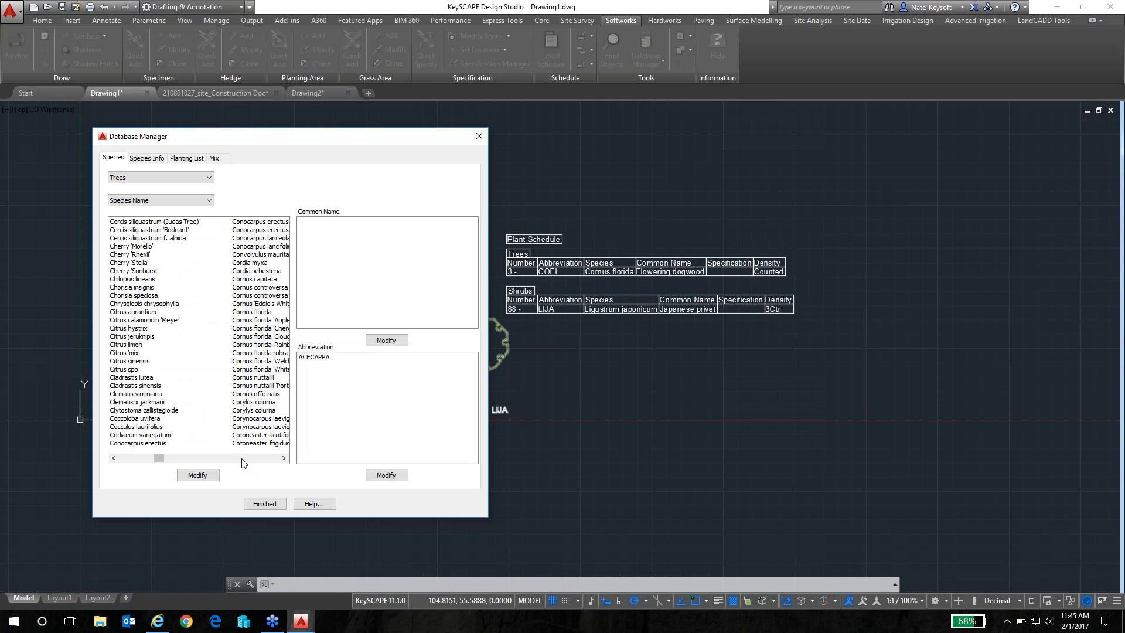
scroll(244, 463, down, 1)
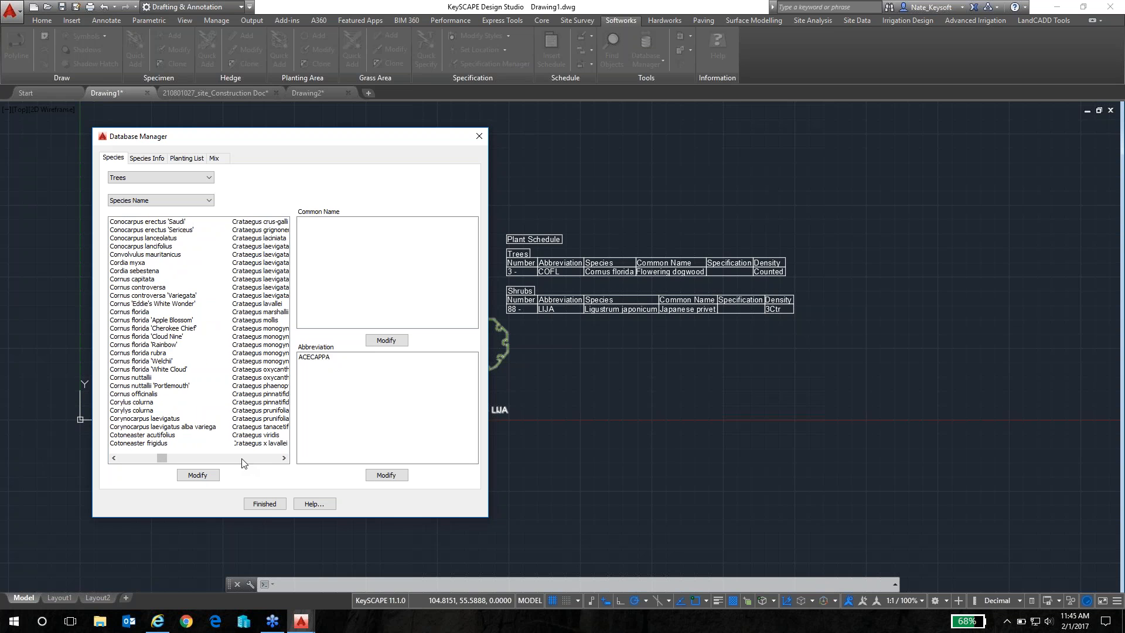
click(143, 313)
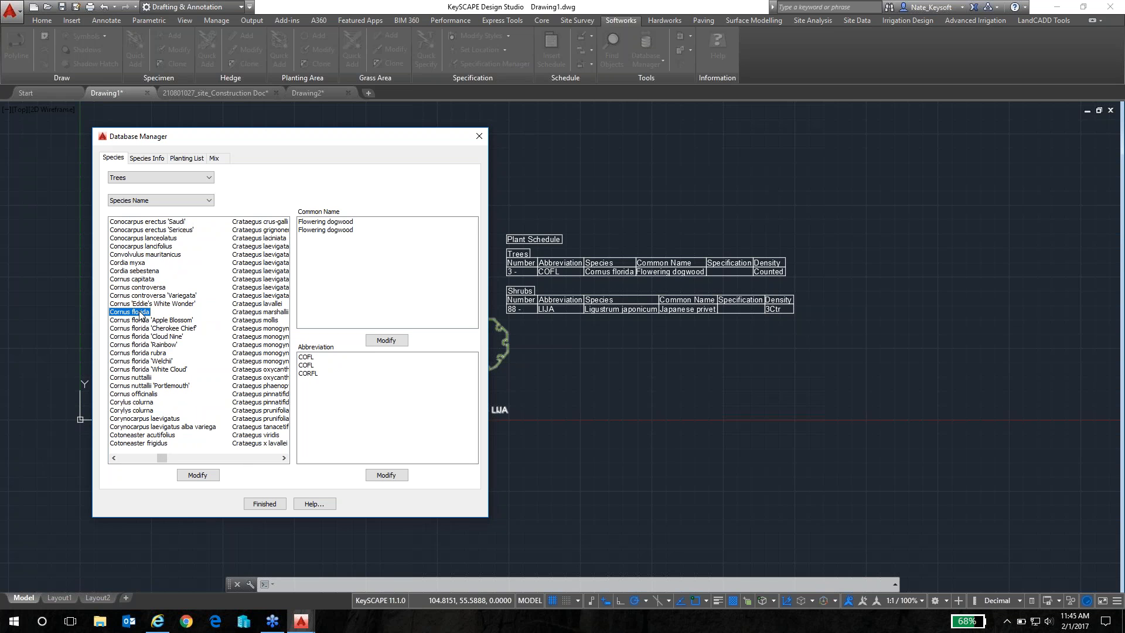
Step: Delete the second "Flowering dogwood" entry from the common names of Cornus florida
click(337, 231)
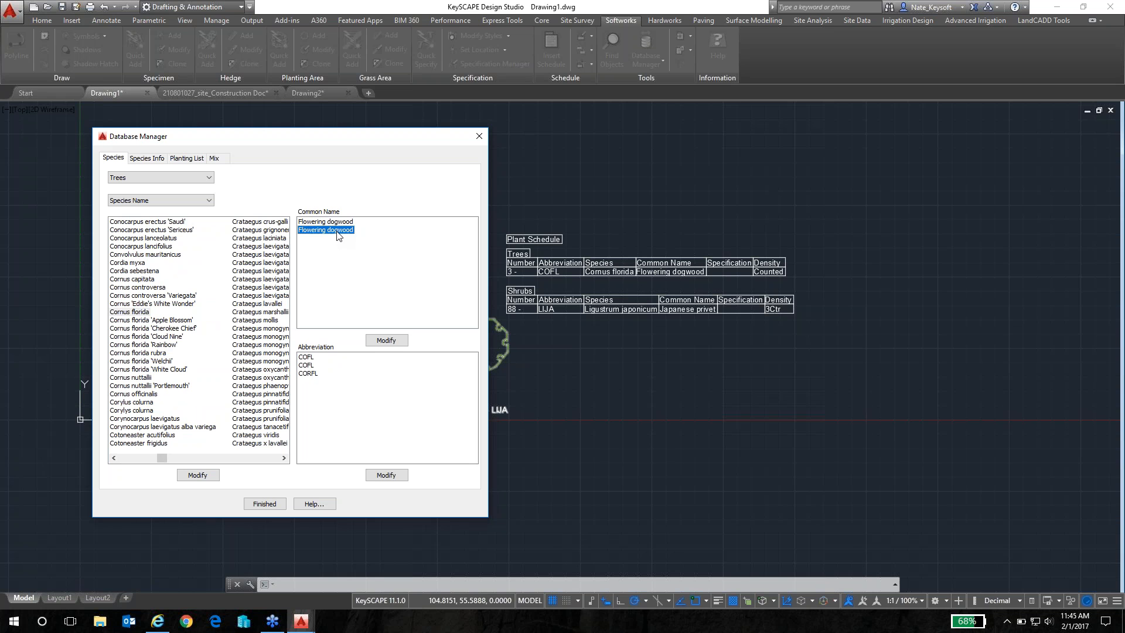
click(398, 343)
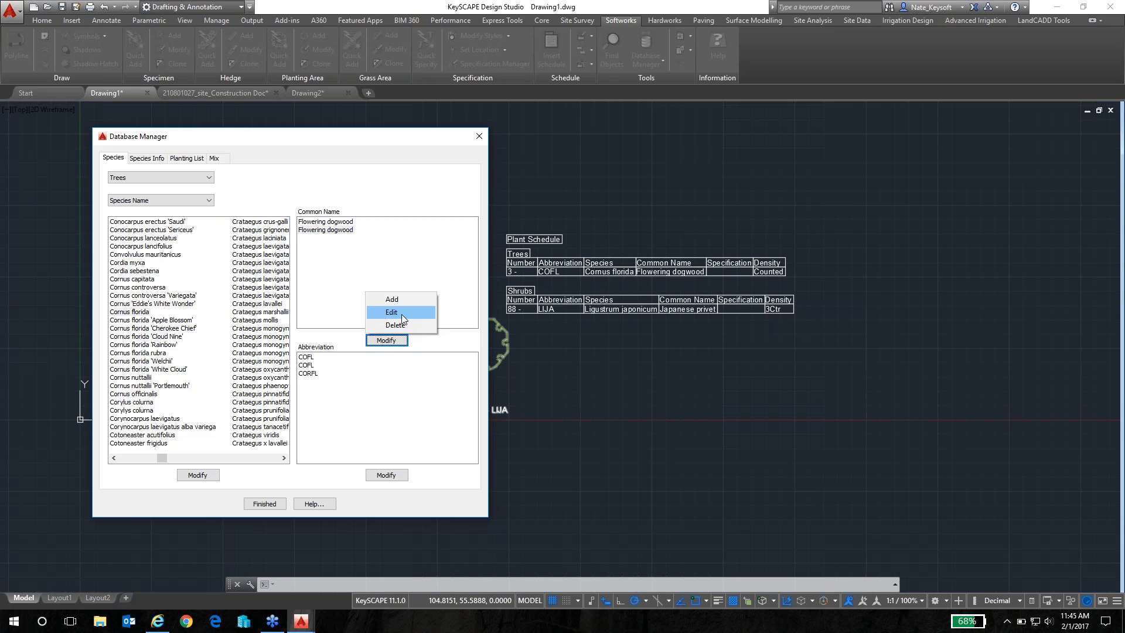
click(402, 325)
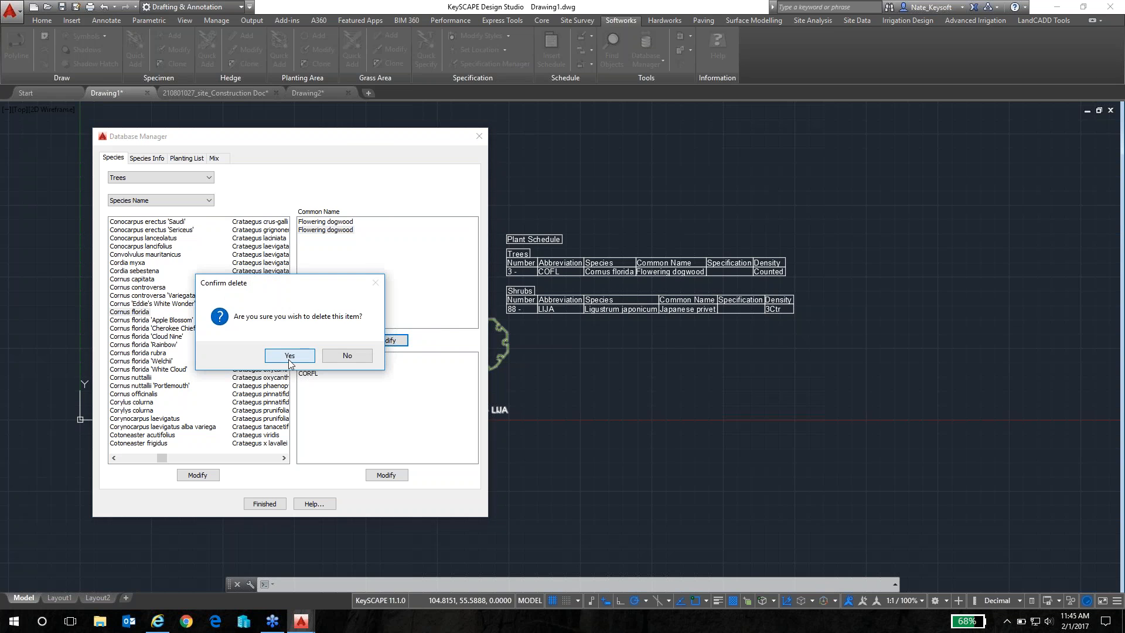
click(290, 355)
Step: Add "Flowering Dogwood" as a new common name for Cornus florida
click(386, 341)
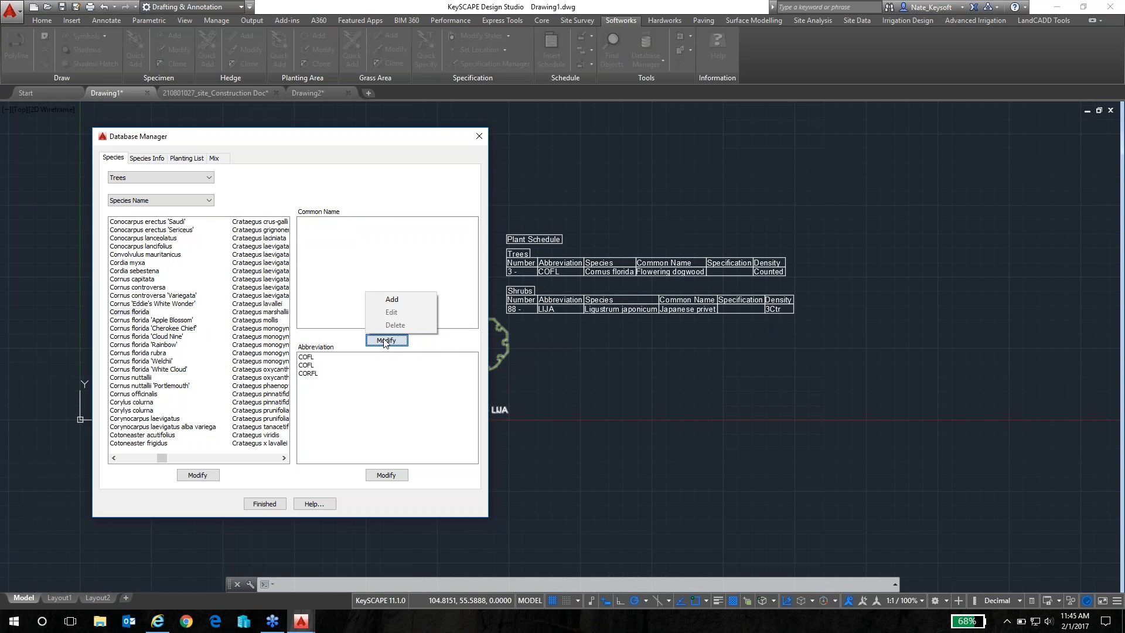
click(391, 299)
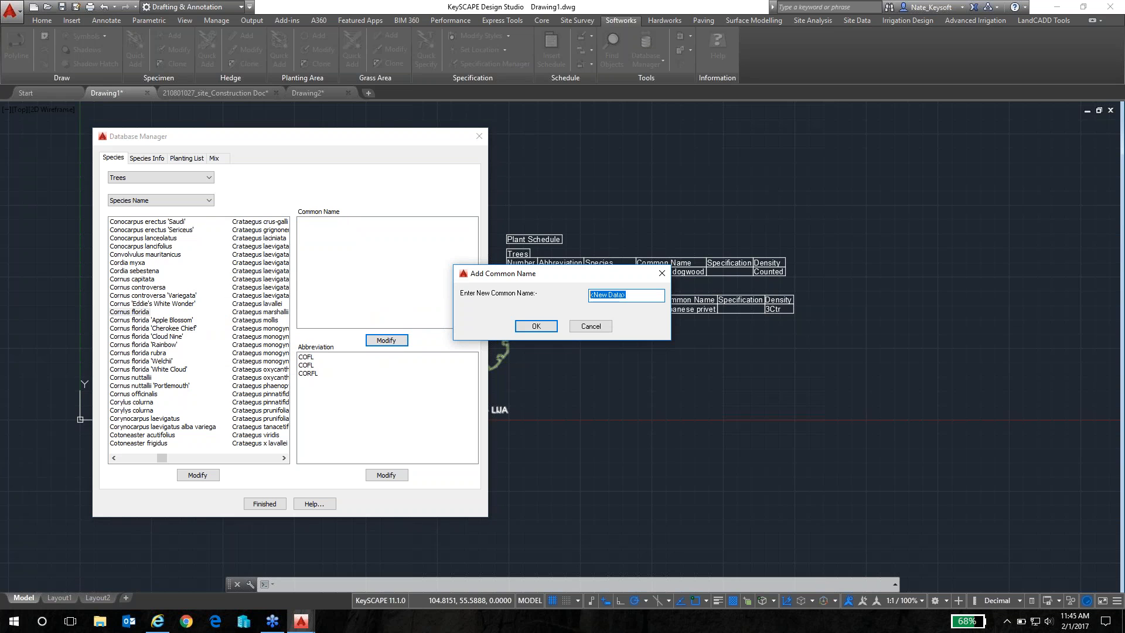
text(F)
click(534, 327)
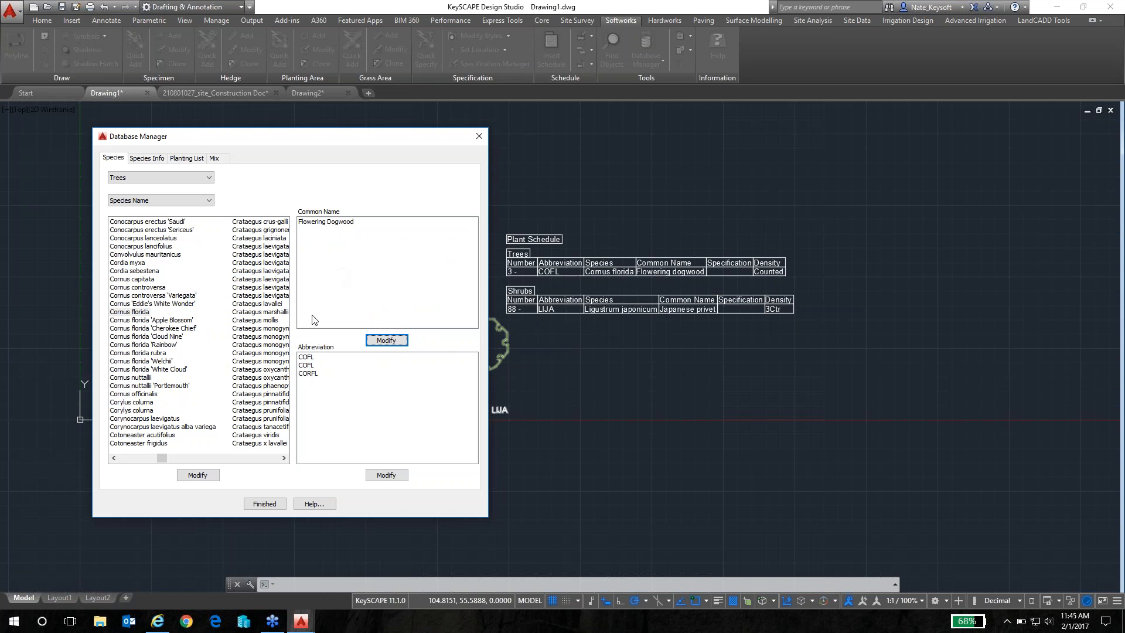
Step: Add CF as a new abbreviation for Cornus florida
click(391, 478)
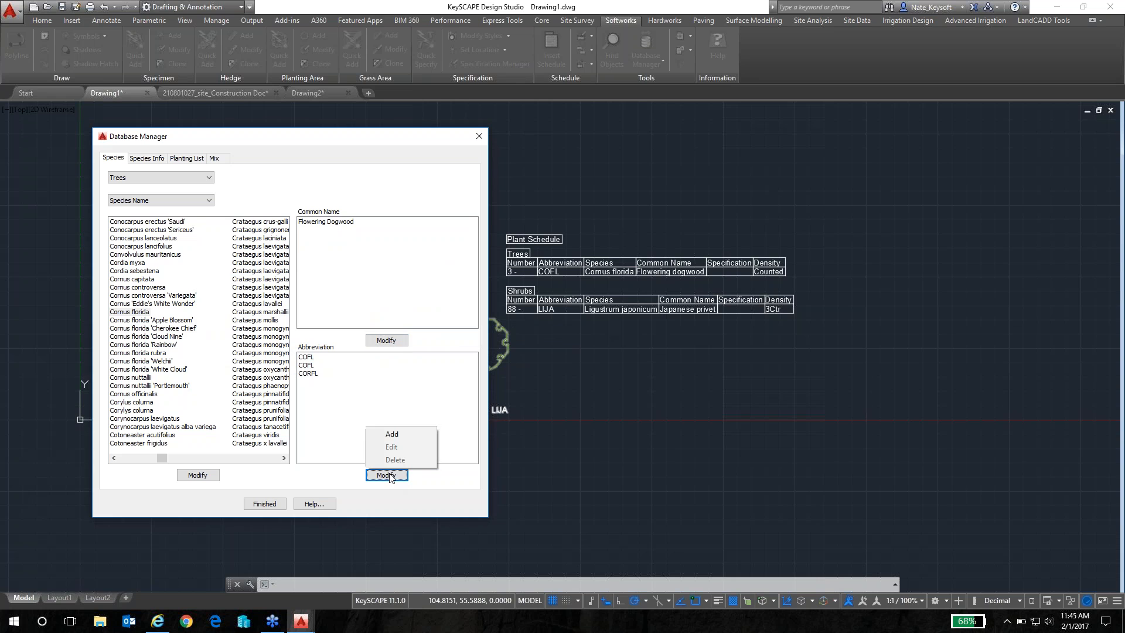
click(392, 434)
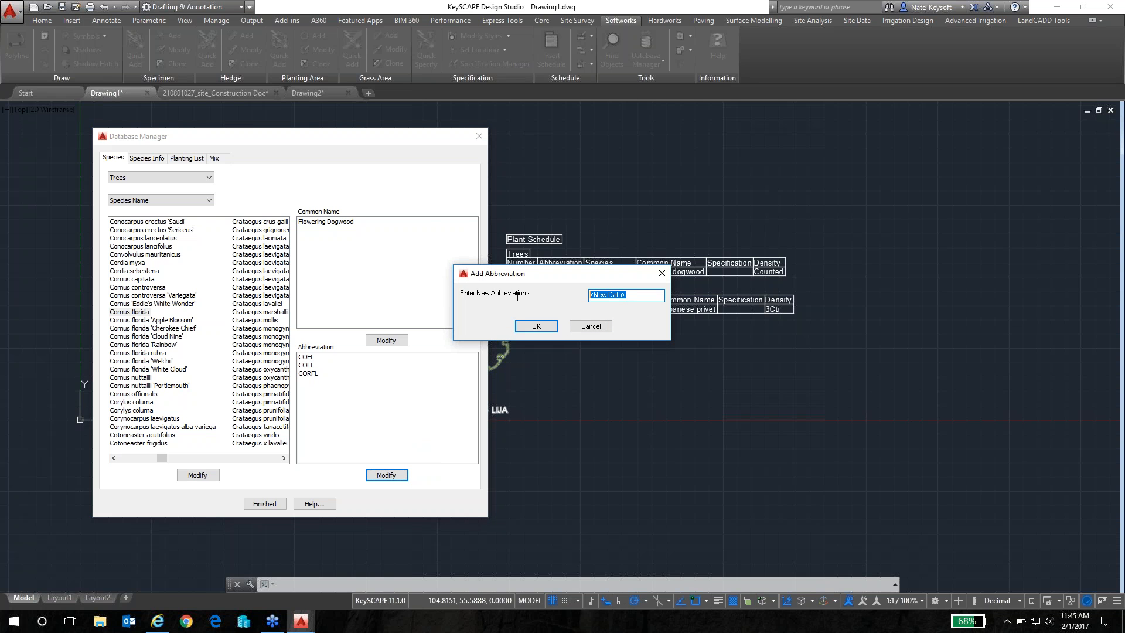
text(CF)
click(533, 326)
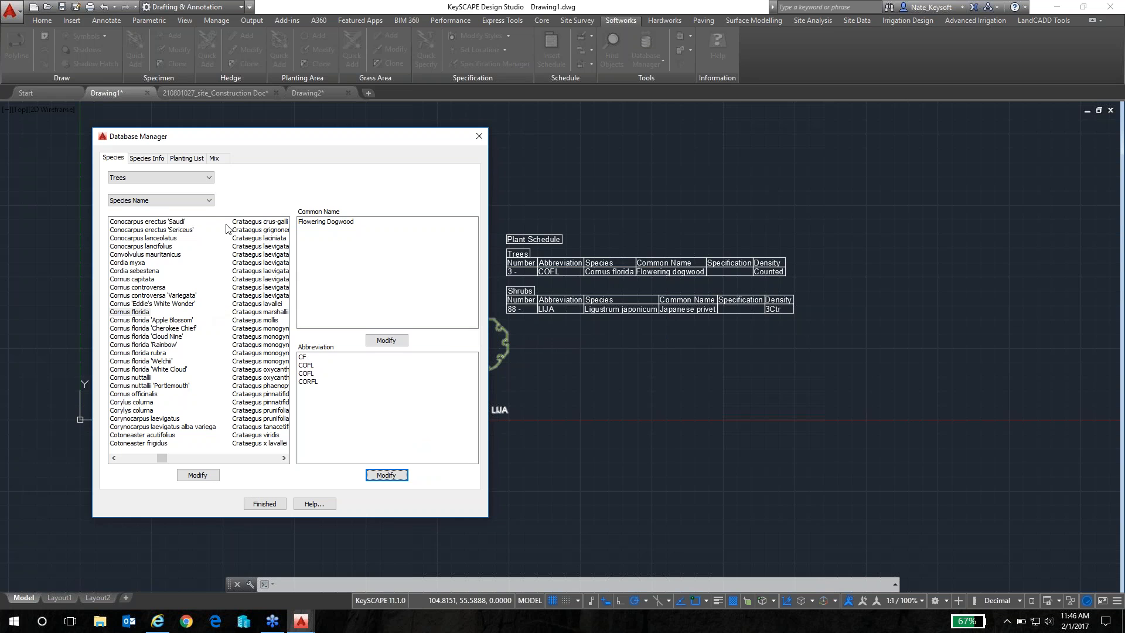
Step: List the shrubs by species name in the database and select Ligustrum japonicum
click(209, 176)
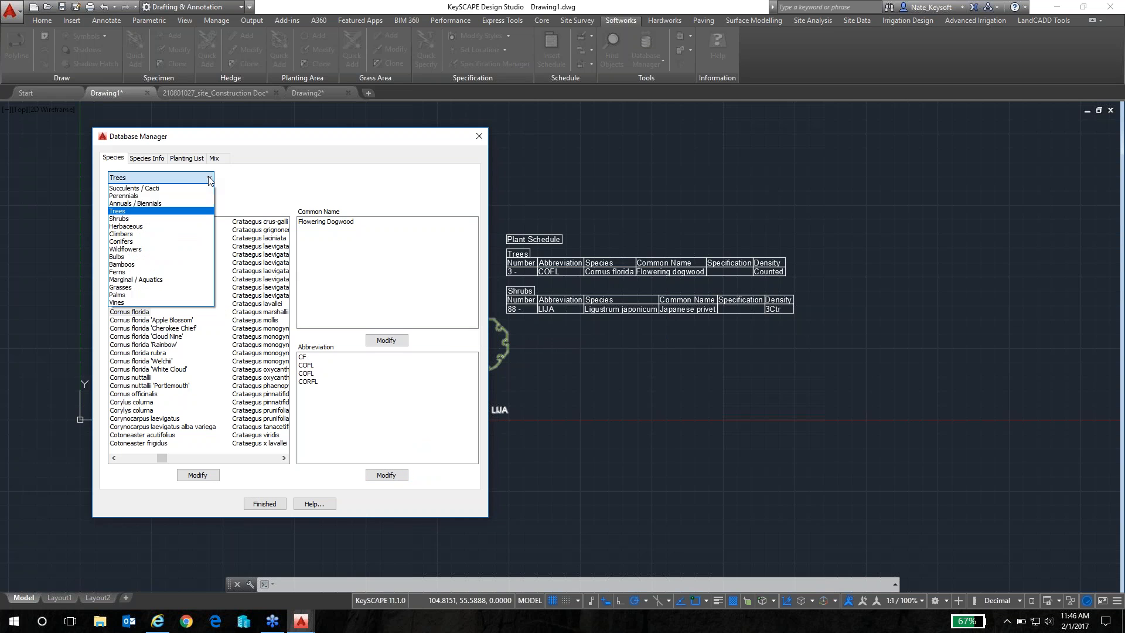
click(141, 218)
click(188, 199)
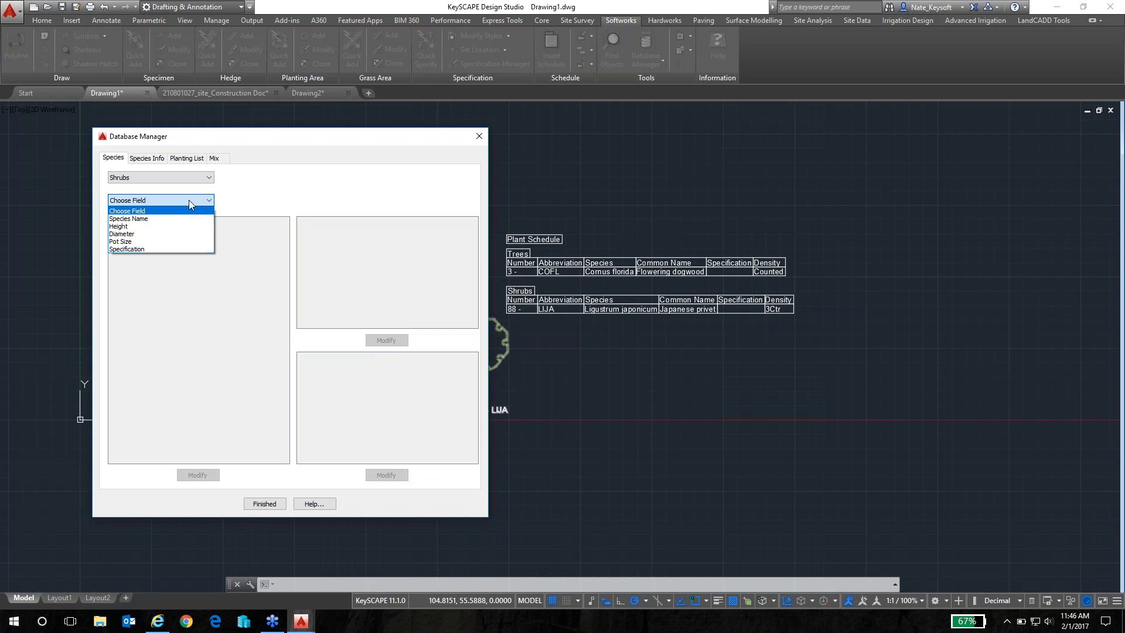
click(146, 219)
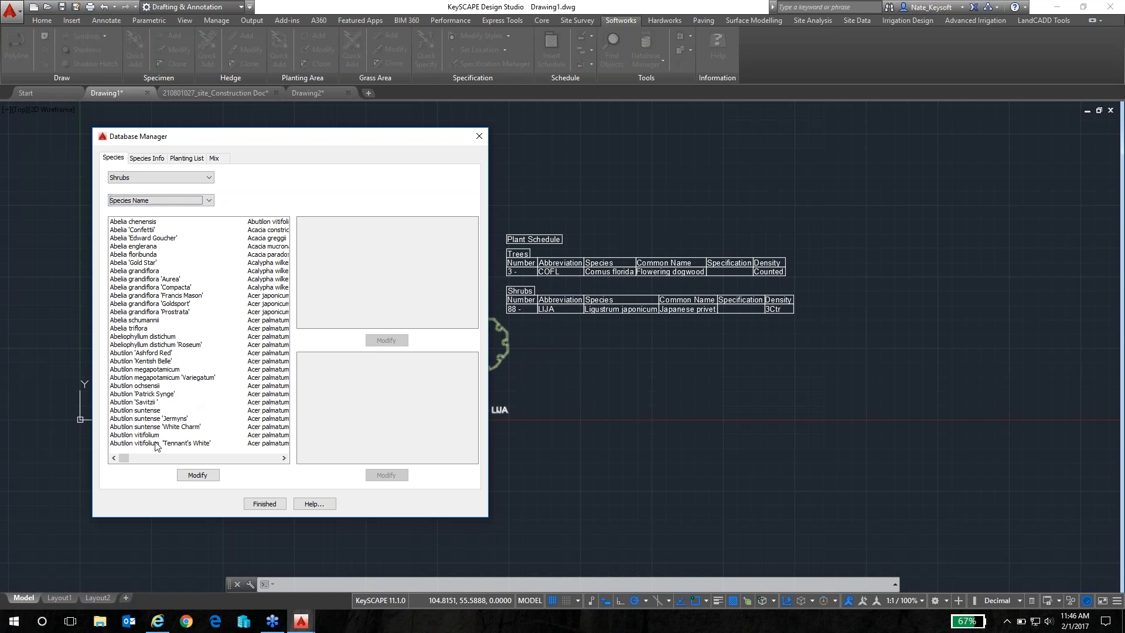
click(145, 429)
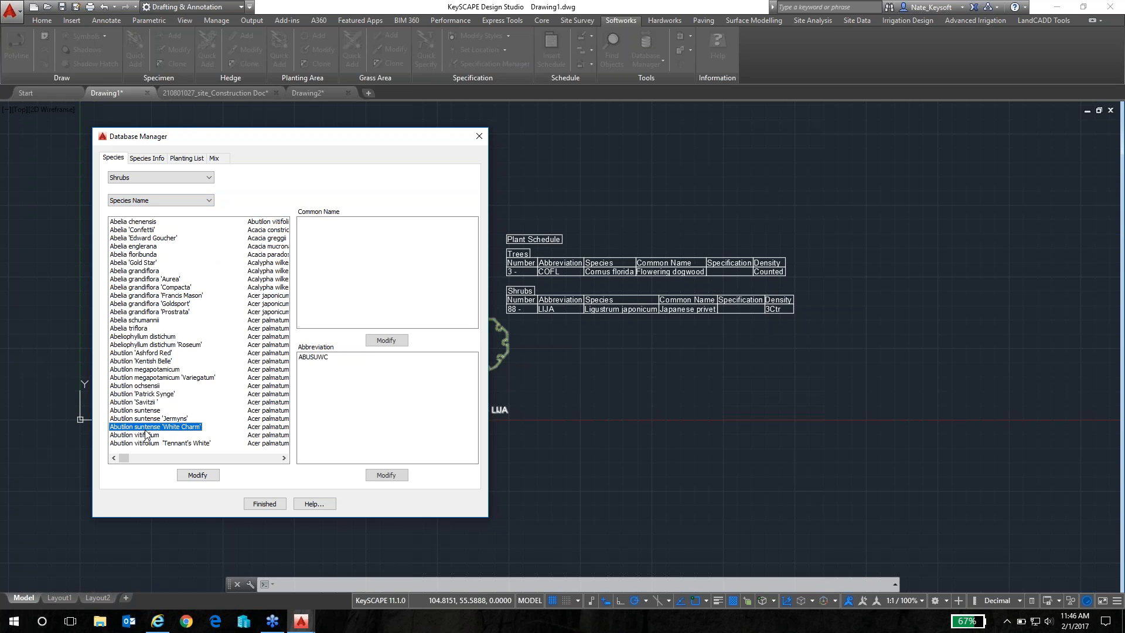
scroll(145, 435, down, 3)
text(lig)
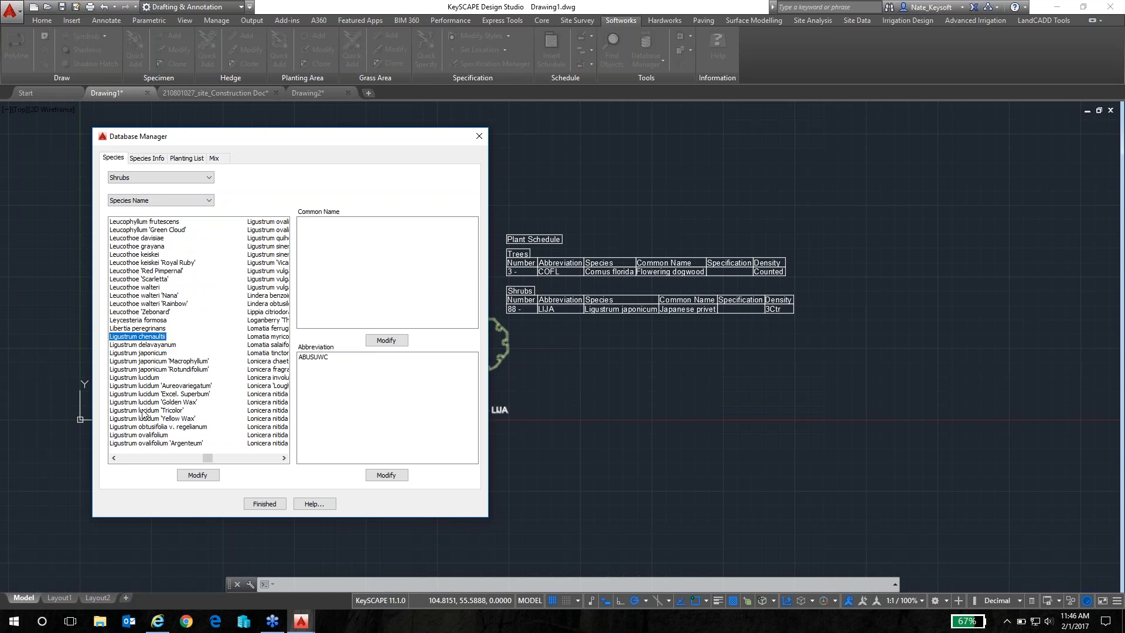
click(157, 354)
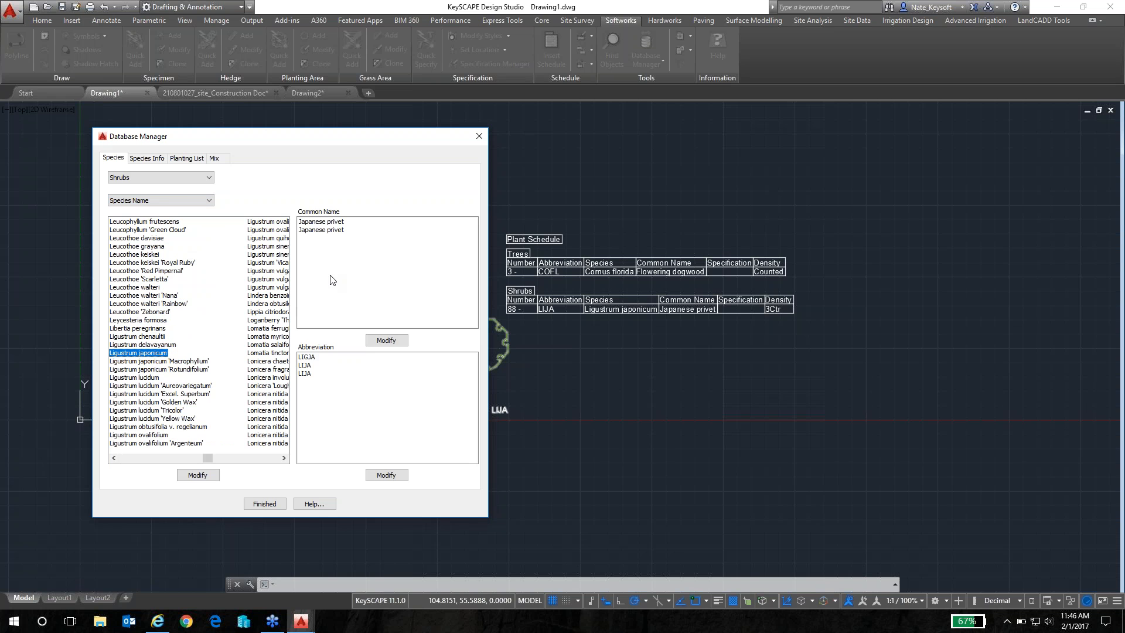
Step: Try to rename the second "Japanese privet" common name of Ligustrum japonicum to "Japanese Privet"
click(329, 231)
click(375, 338)
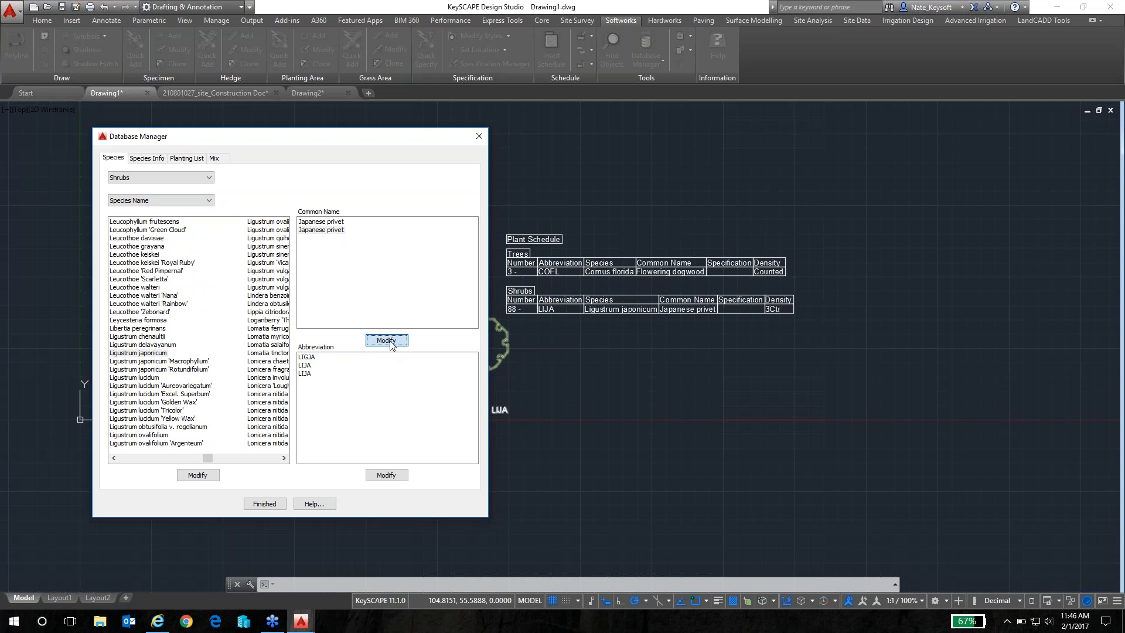
click(405, 312)
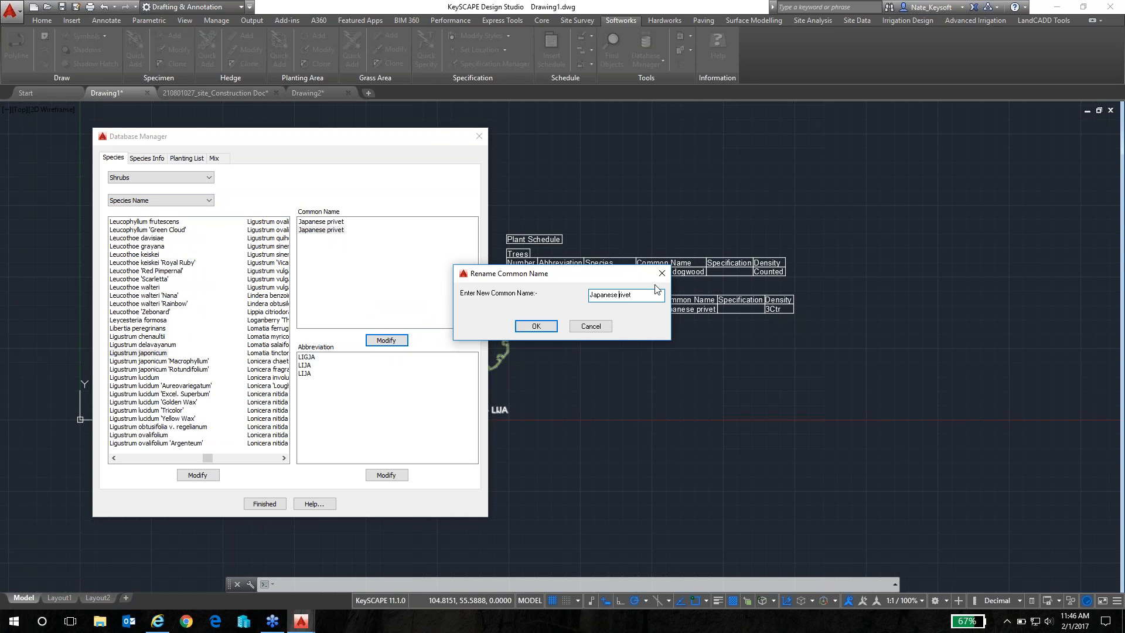
text(P)
click(533, 327)
click(344, 360)
click(590, 326)
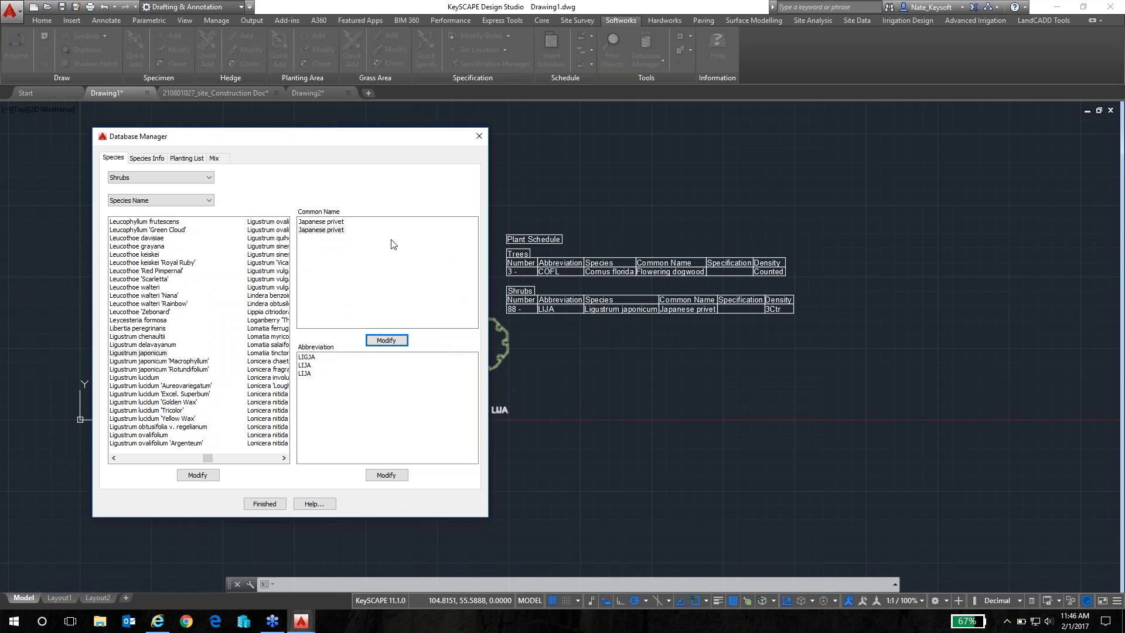
Step: Delete the second "Japanese privet" entry from the common names of Ligustrum japonicum
click(321, 230)
click(386, 339)
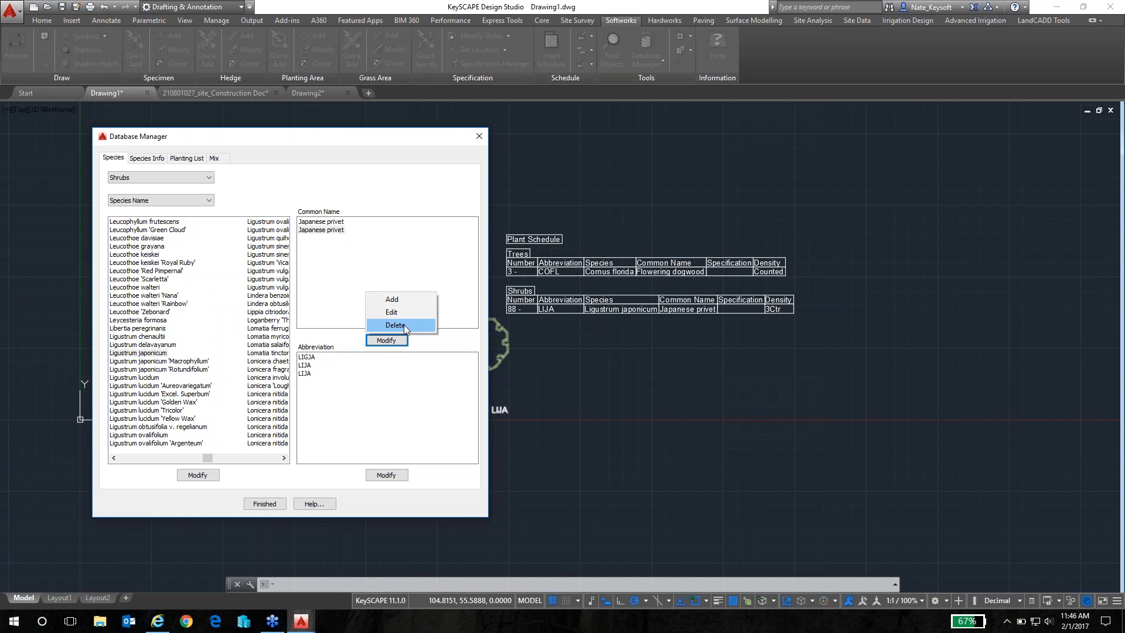
click(403, 325)
click(294, 354)
Step: Add "Japanese Privet" as a new common name for Ligustrum japonicum
click(385, 340)
click(406, 300)
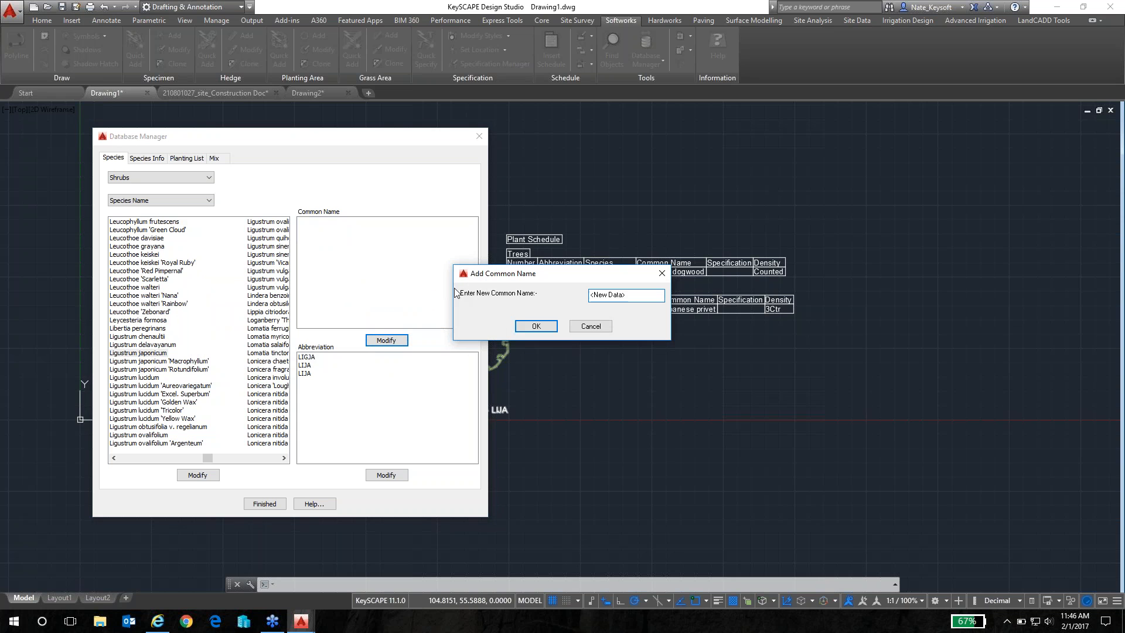
text(Japanese Privet)
click(536, 325)
Step: Add LJ as a new abbreviation for Ligustrum japonicum and finish editing the species database
click(386, 474)
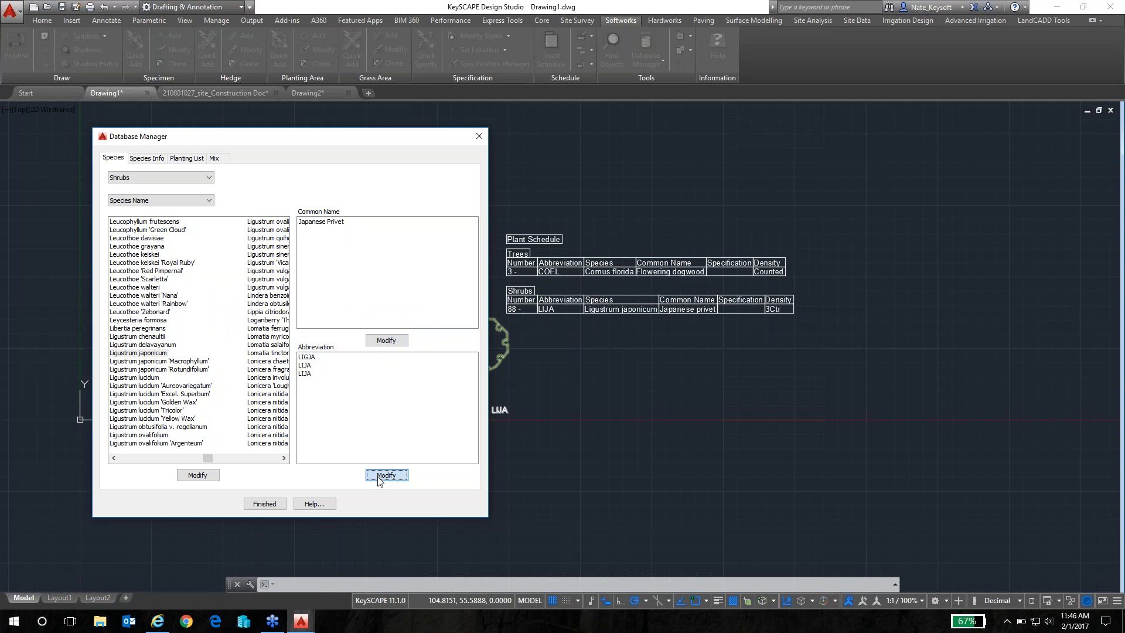
click(391, 433)
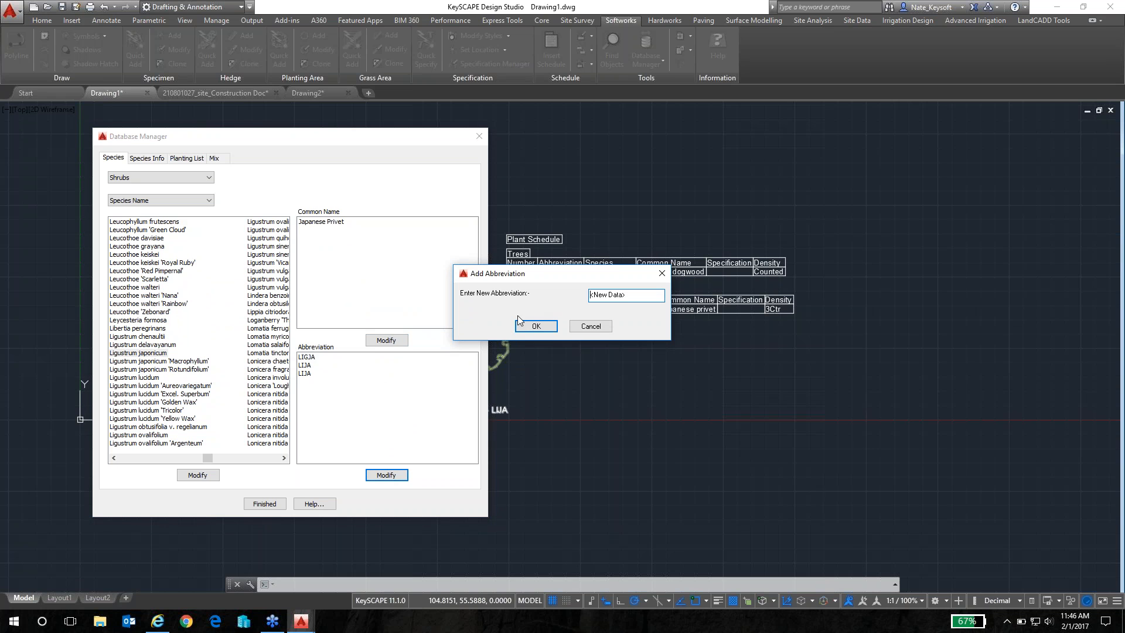
text(LJ)
click(535, 326)
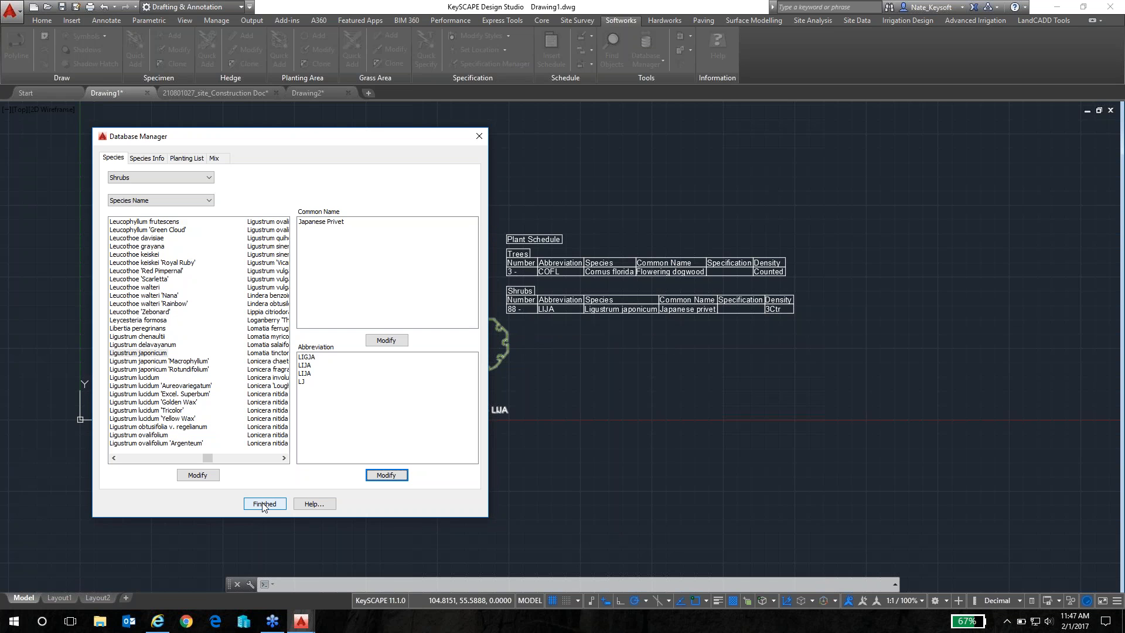
click(258, 507)
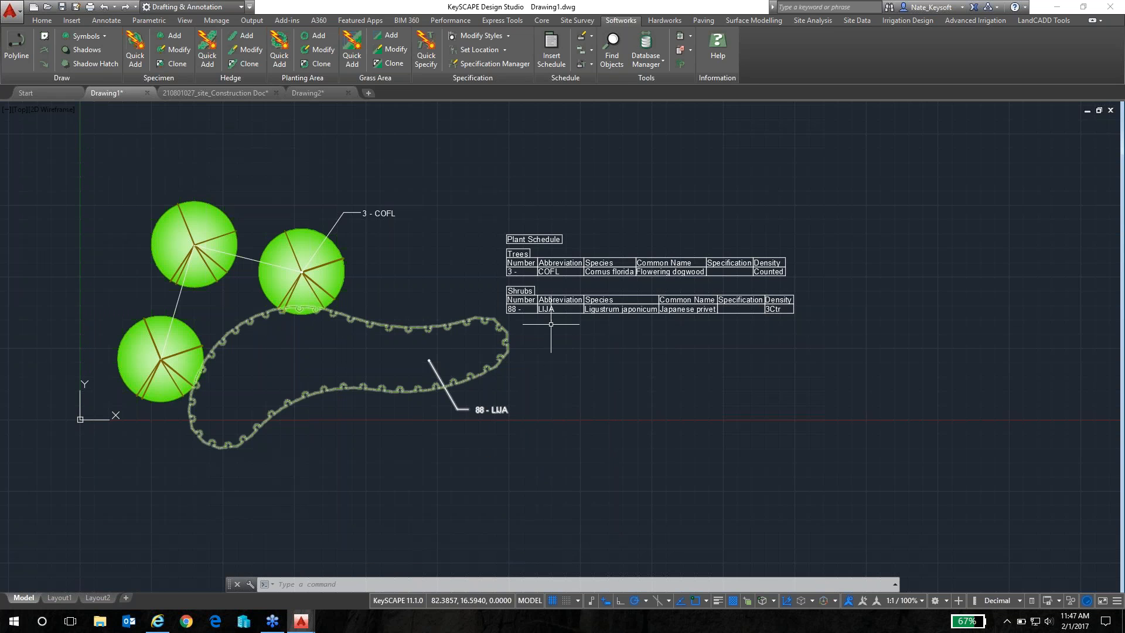
Step: Check the plant schedule and the specimen settings of the Cornus florida group for its common name and abbreviation
scroll(560, 319, up, 2)
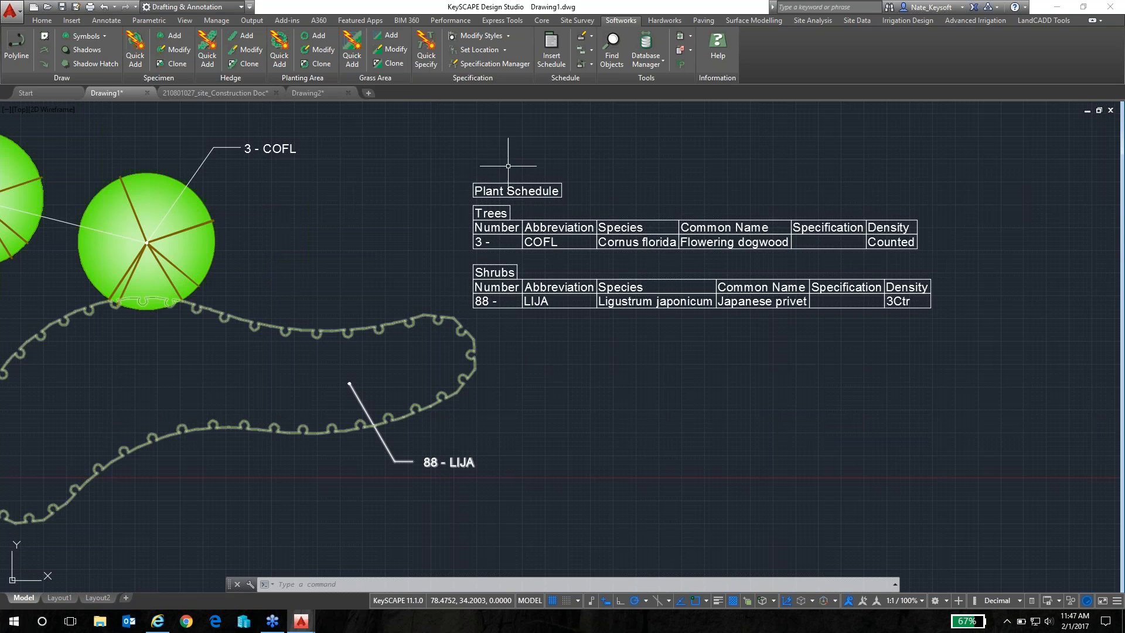
scroll(342, 258, down, 2)
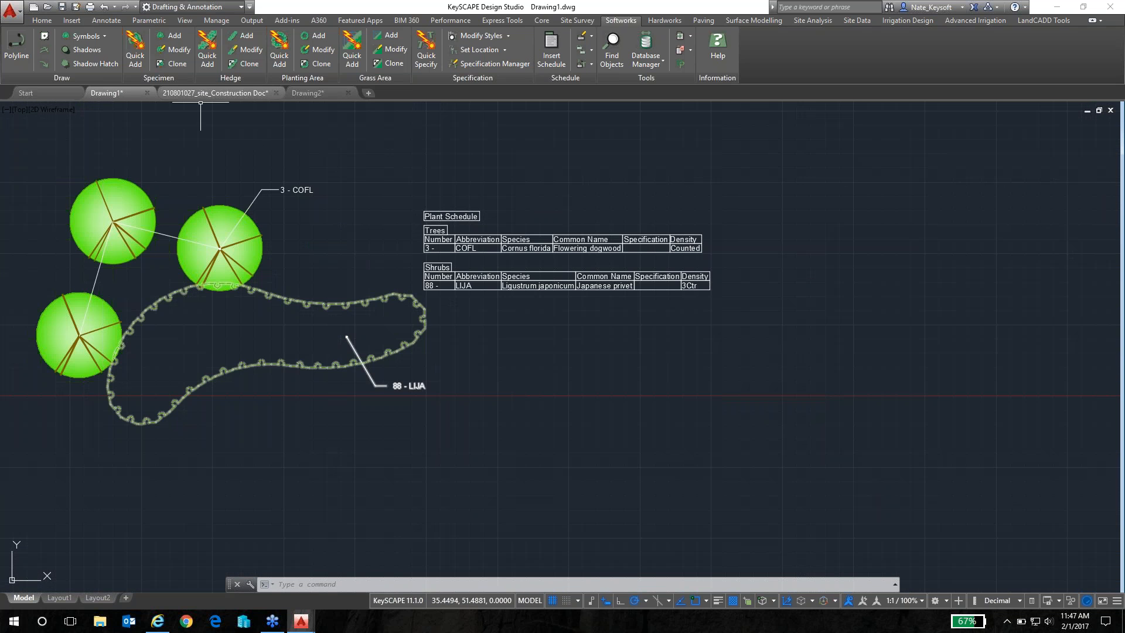
click(175, 48)
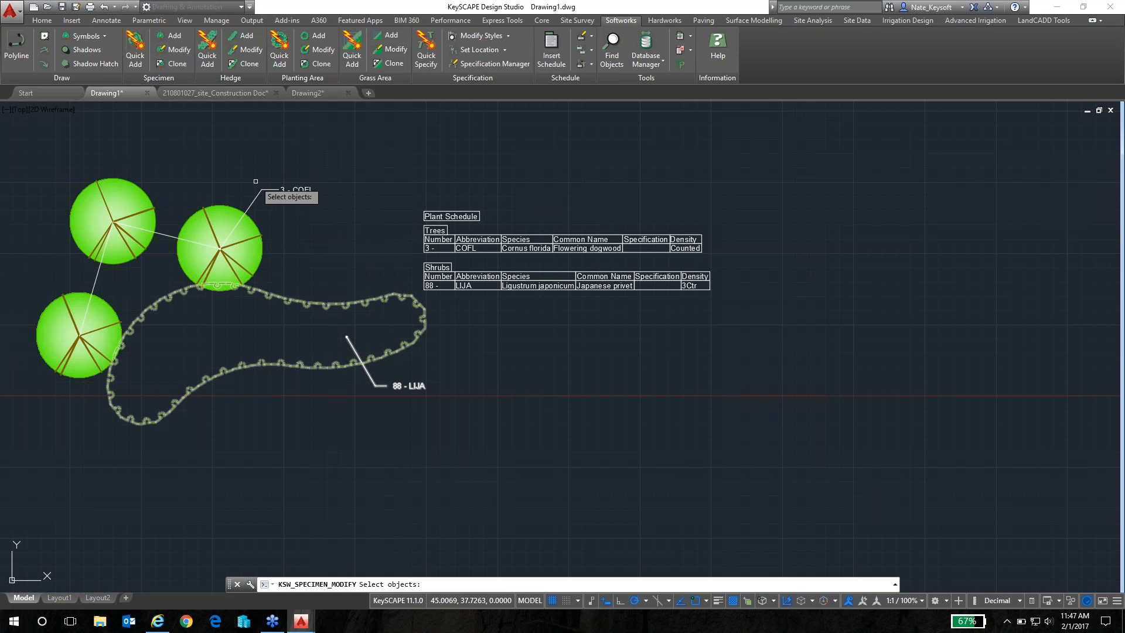
click(224, 201)
key(Return)
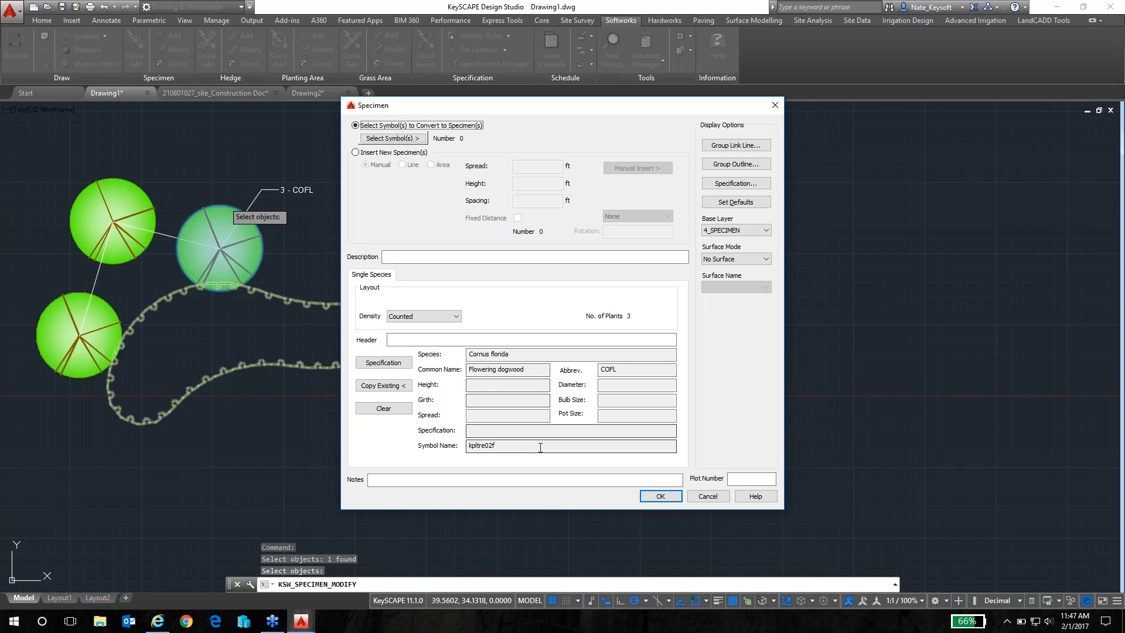
click(708, 497)
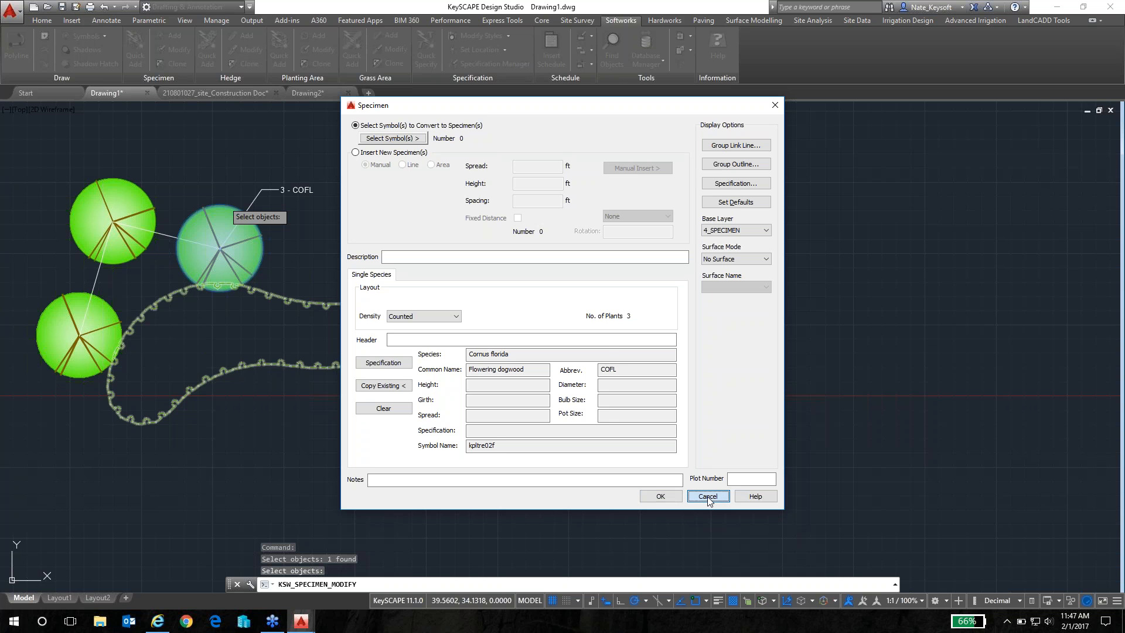
scroll(302, 323, up, 2)
scroll(303, 331, down, 2)
middle_drag(301, 331, 357, 353)
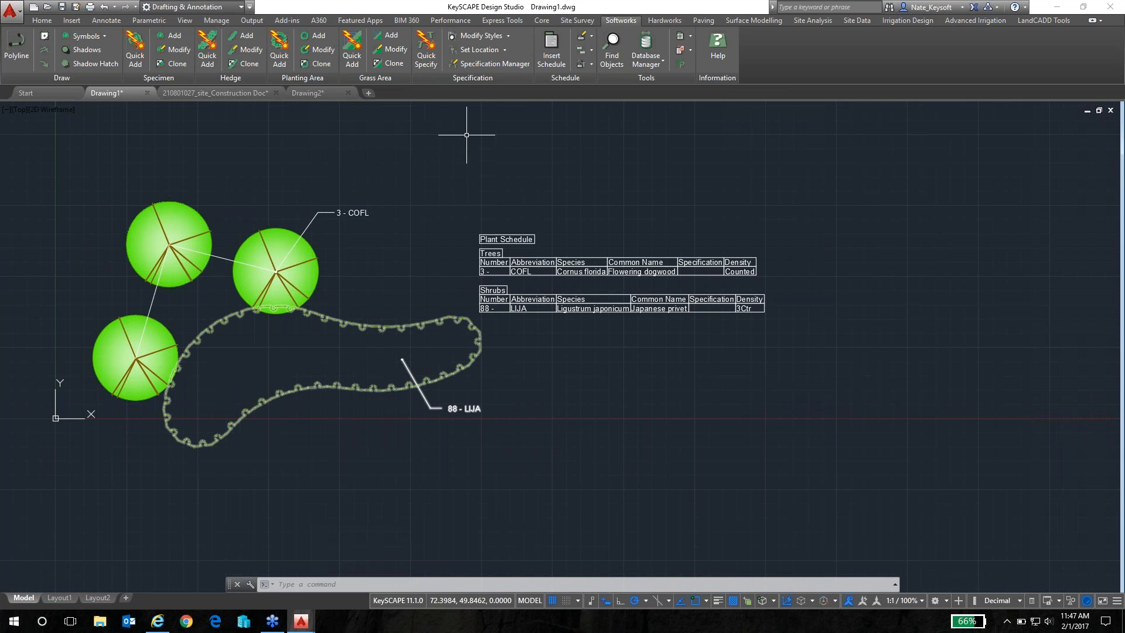
Step: Open the Specification Manager and review its single-species lists for hedges, planting areas and specimens
click(480, 63)
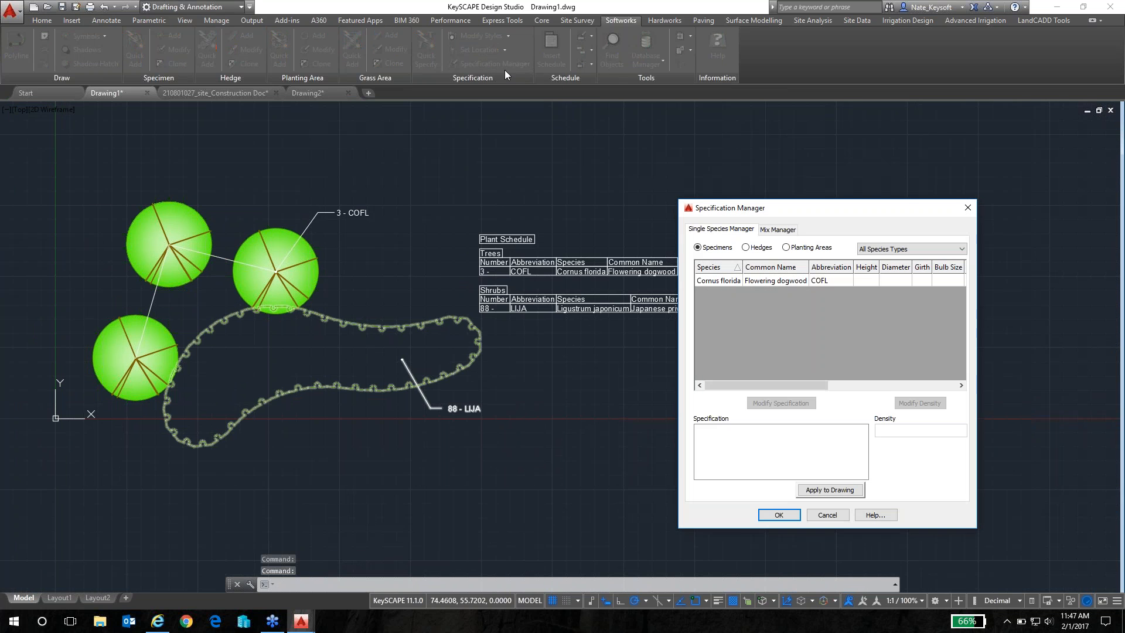
drag(781, 211, 656, 155)
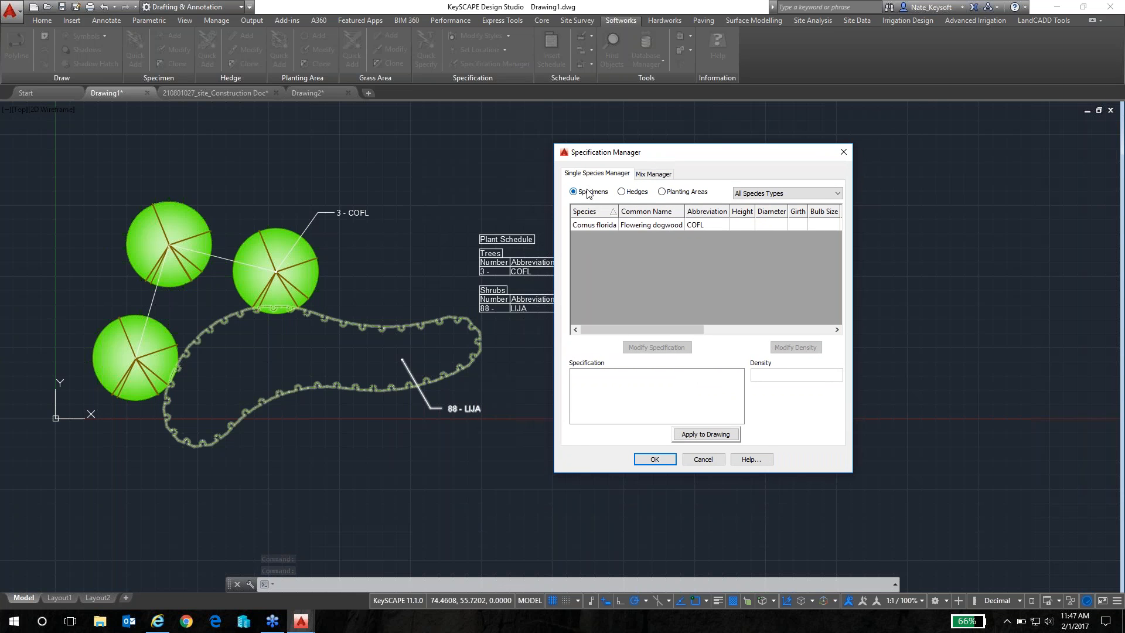
click(636, 196)
click(678, 197)
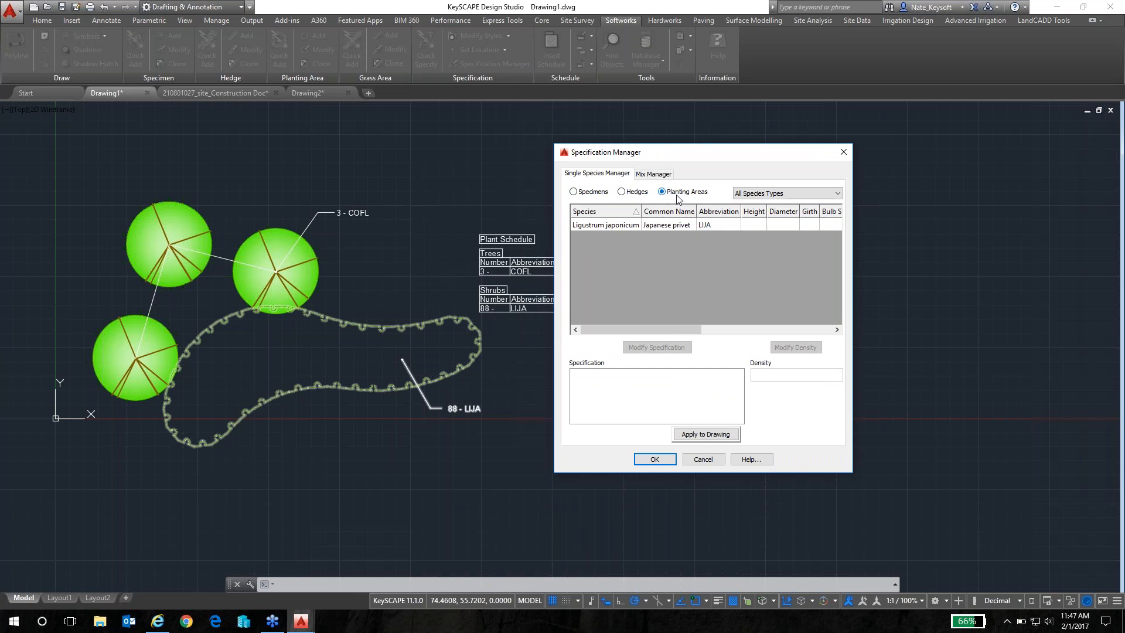
click(598, 195)
Step: Set the Cornus florida specimen's abbreviation to CF and common name to Flowering Dogwood, and apply the specification to the drawing
click(596, 225)
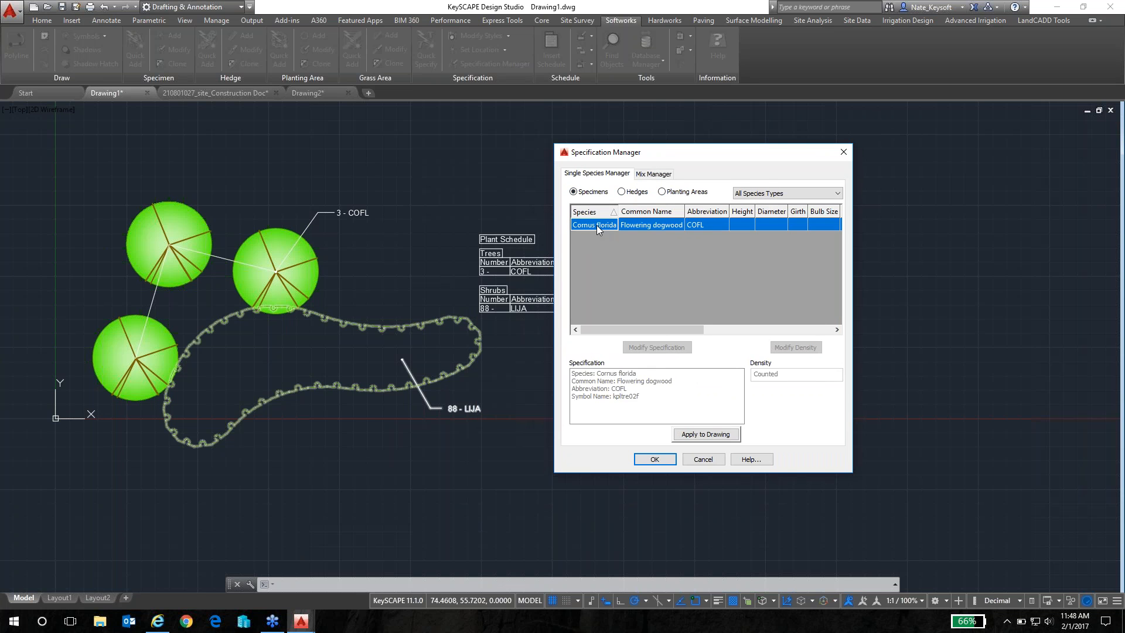
click(660, 349)
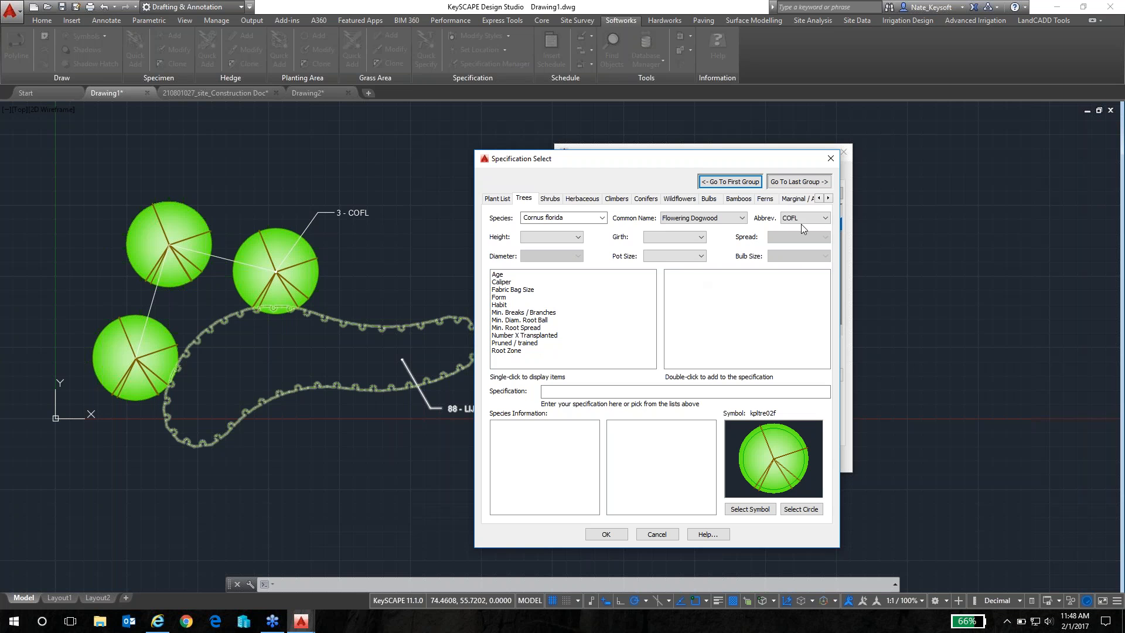
click(825, 218)
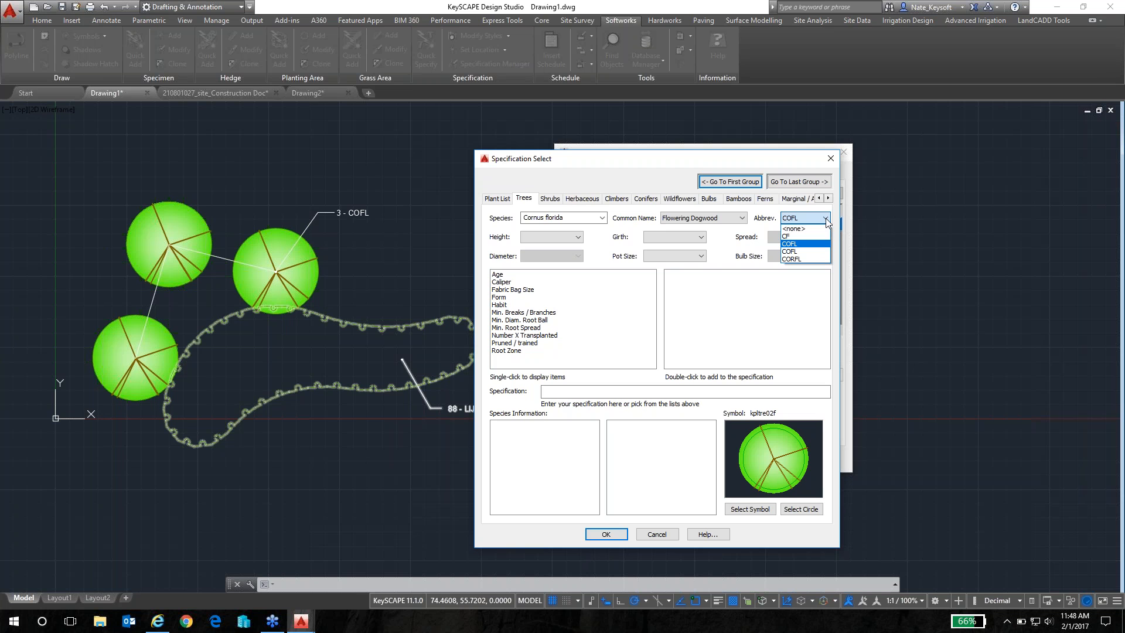
click(793, 237)
click(738, 222)
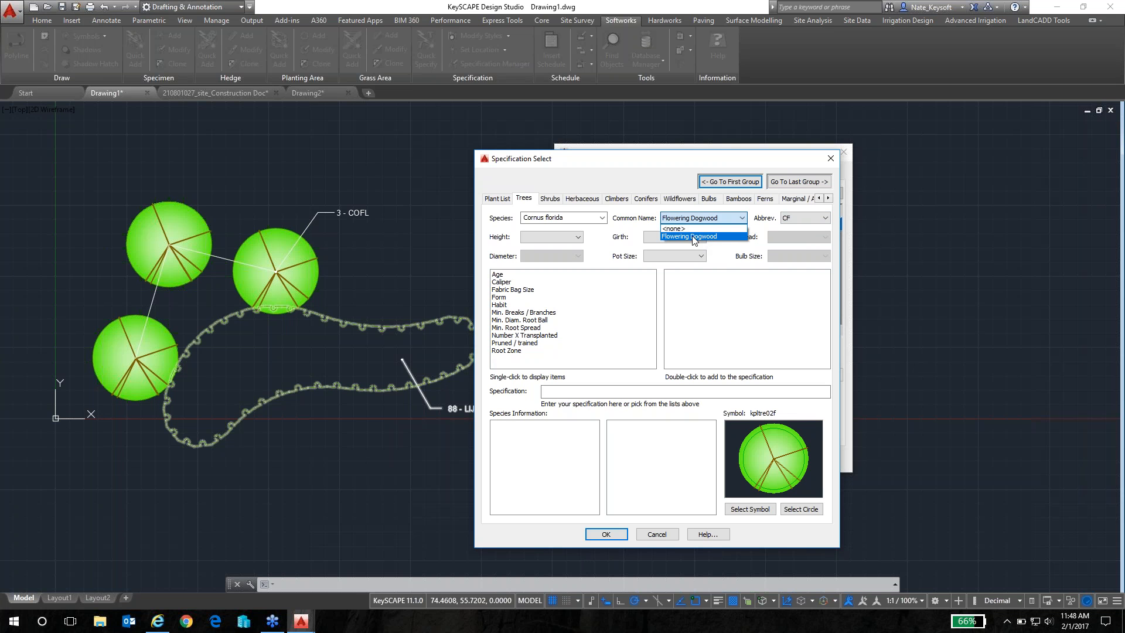
click(708, 237)
click(608, 534)
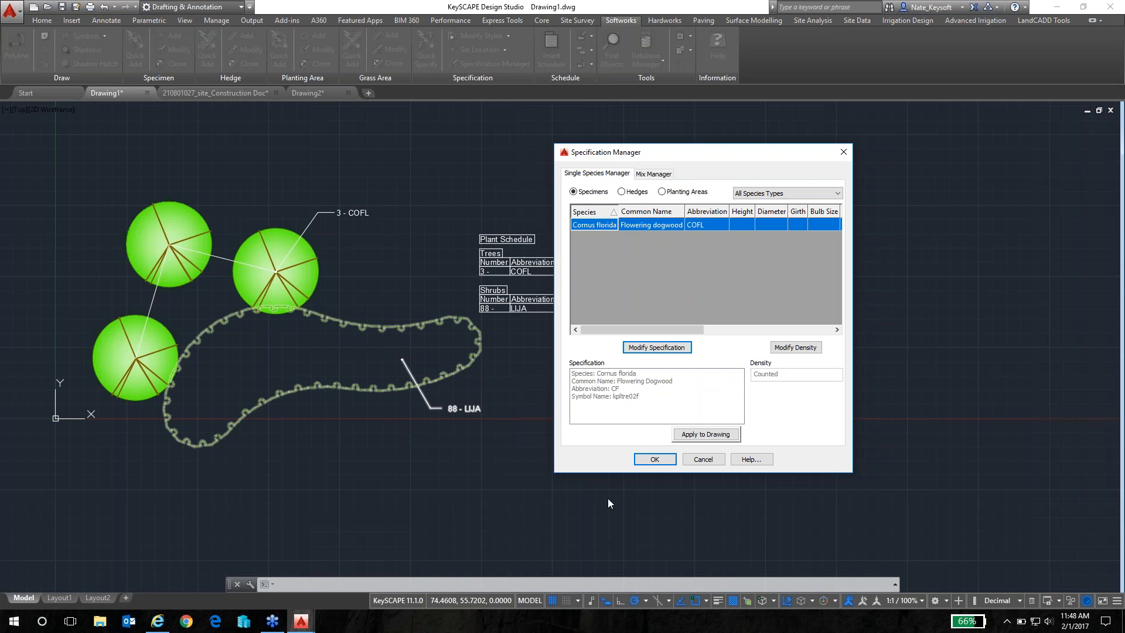
click(688, 434)
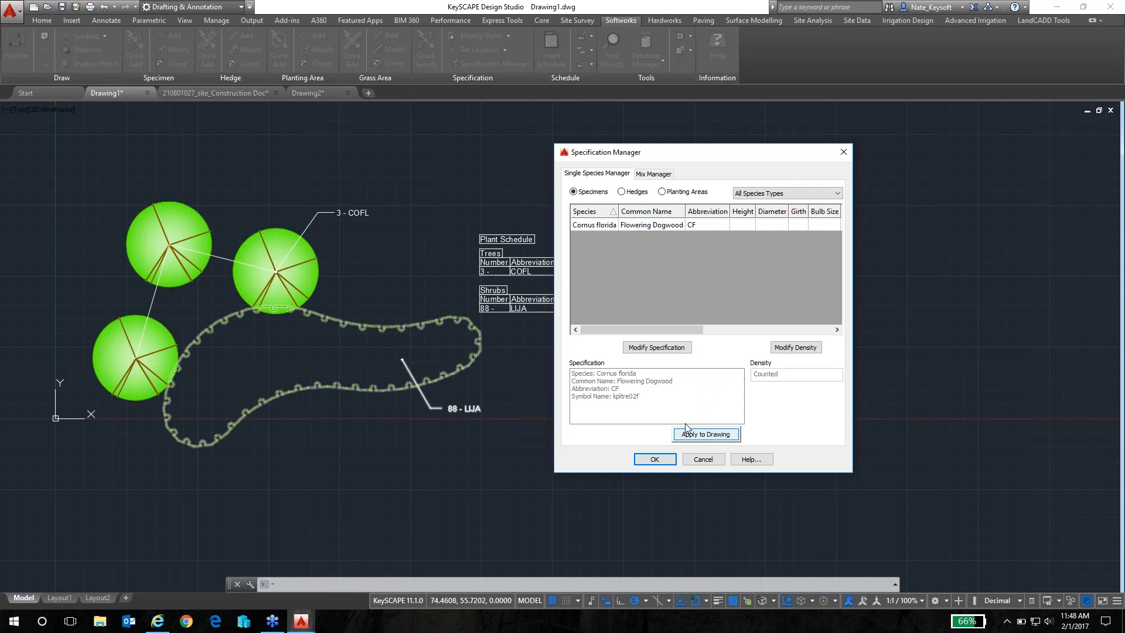
Step: Set the Ligustrum japonicum planting area's abbreviation to LJ and common name to Japanese Privet, and apply the specification to the drawing
click(662, 192)
click(626, 226)
click(660, 348)
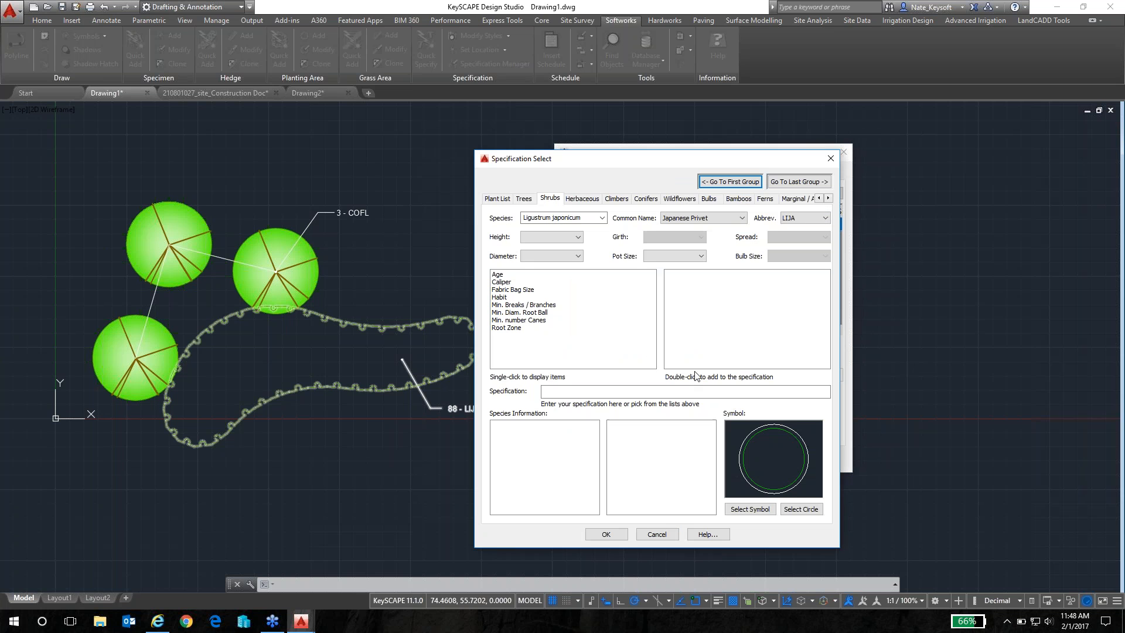
click(826, 218)
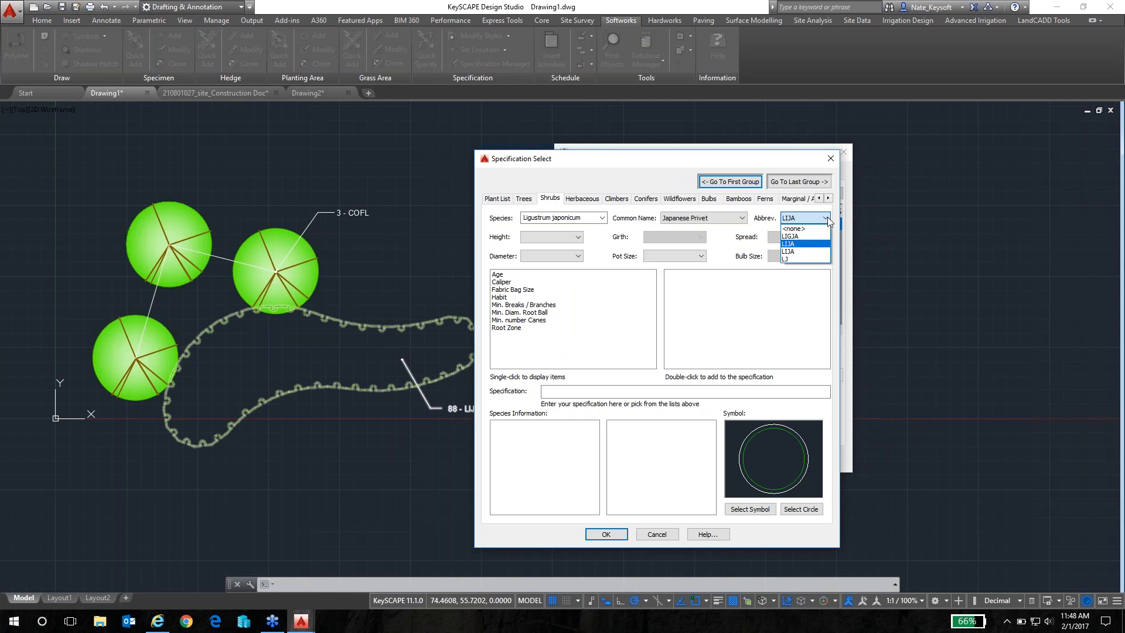
click(797, 259)
click(741, 218)
click(714, 236)
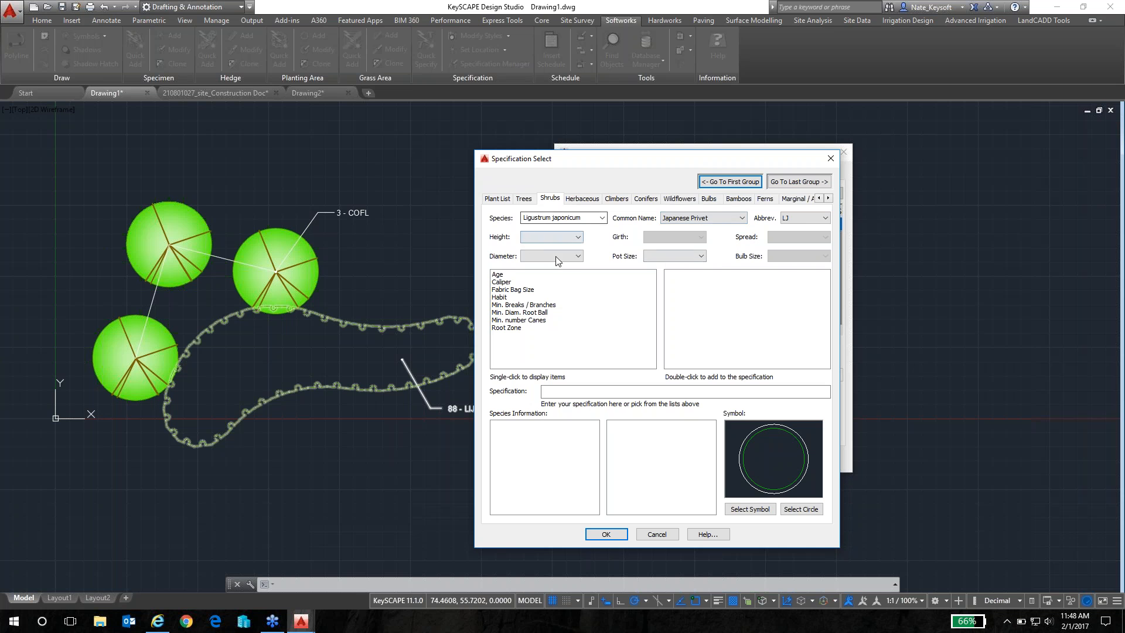
click(606, 533)
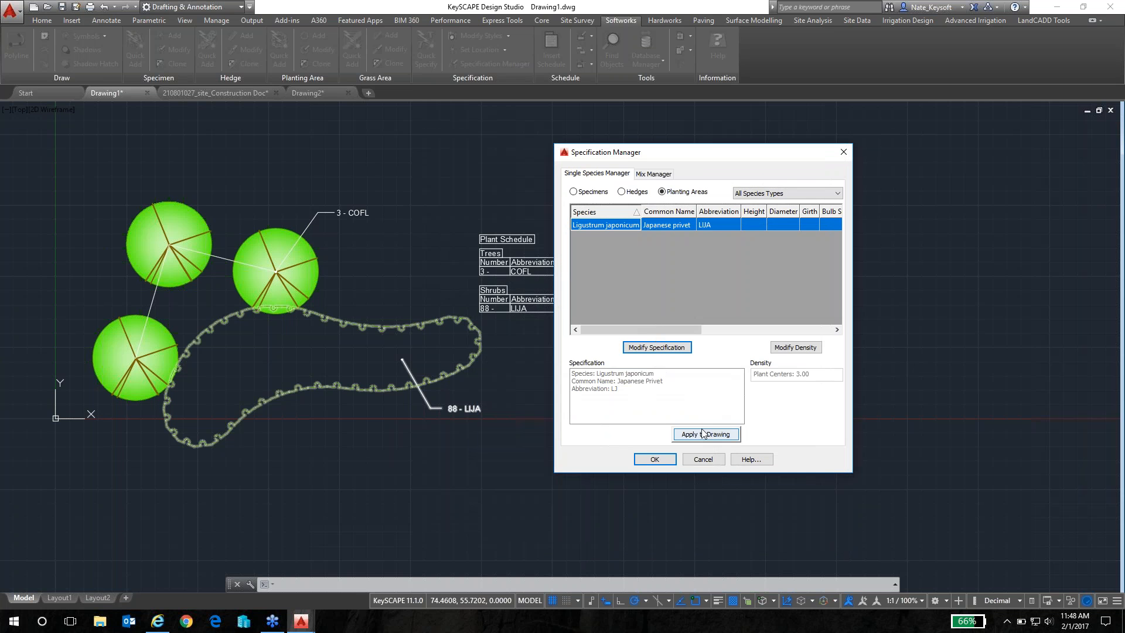
click(708, 436)
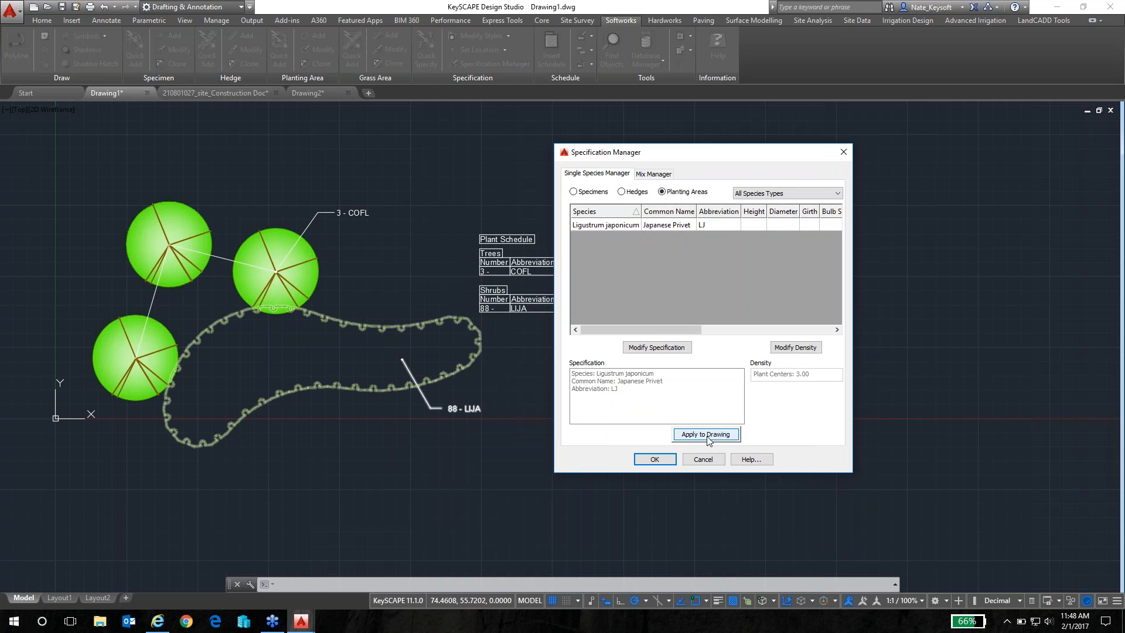
Step: Confirm the Specification Manager changes and check the plan labels and plant schedule for the new abbreviations and common names
click(653, 460)
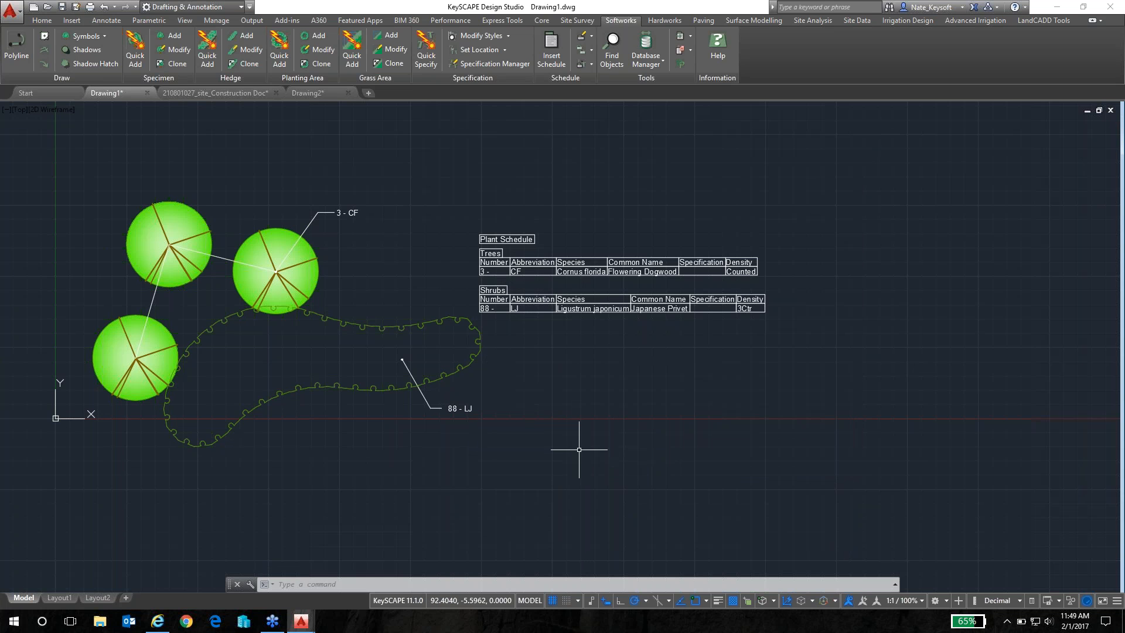
scroll(450, 381, up, 2)
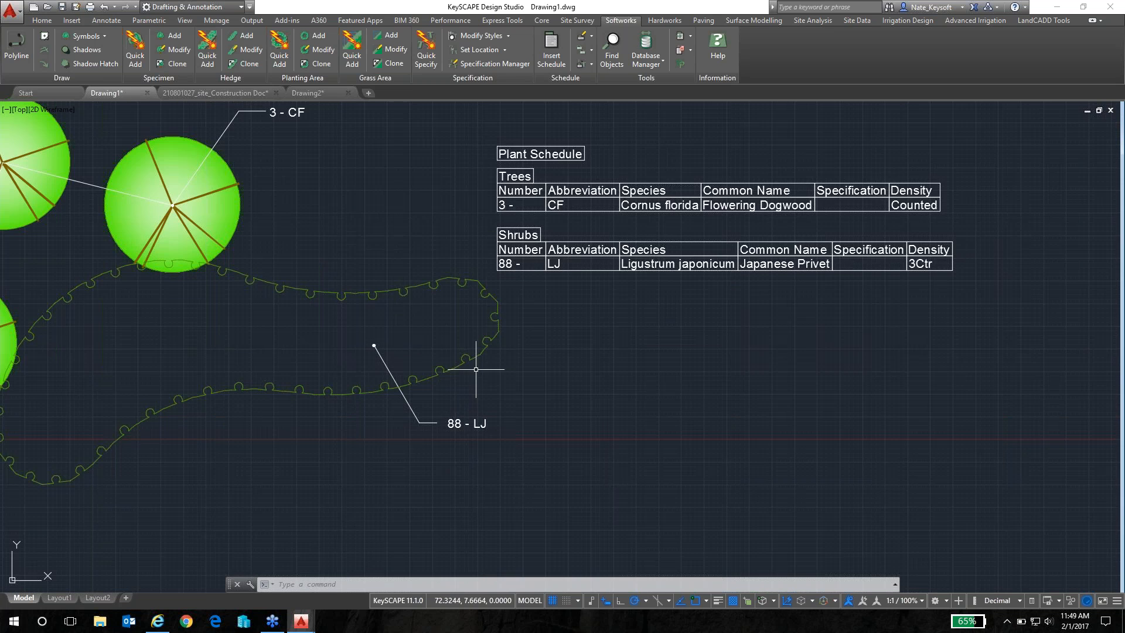
scroll(476, 369, down, 2)
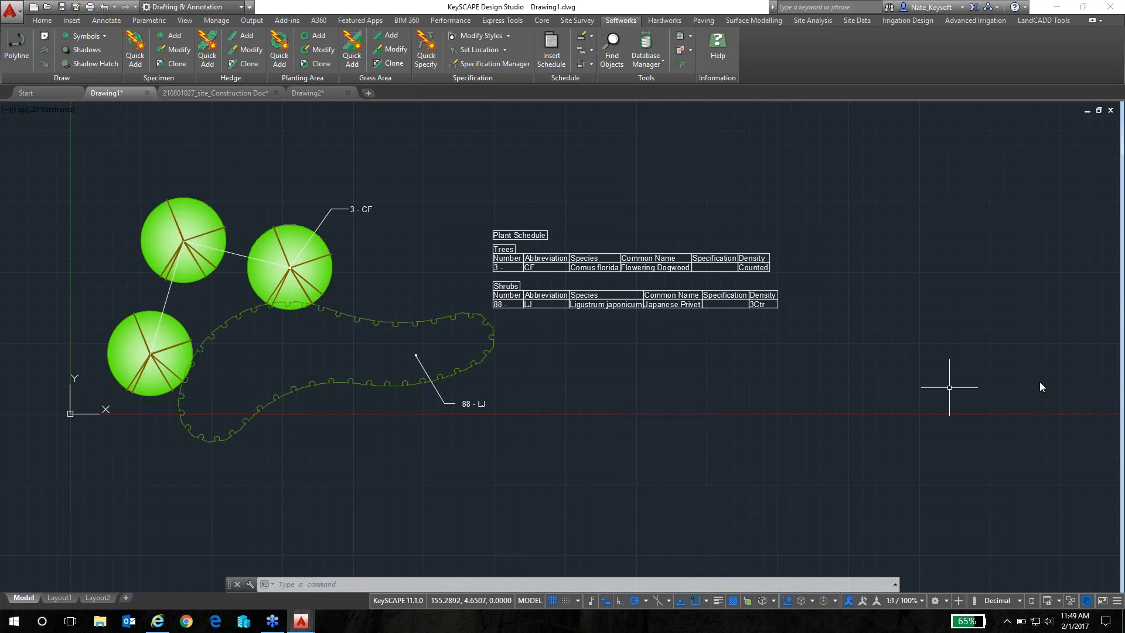
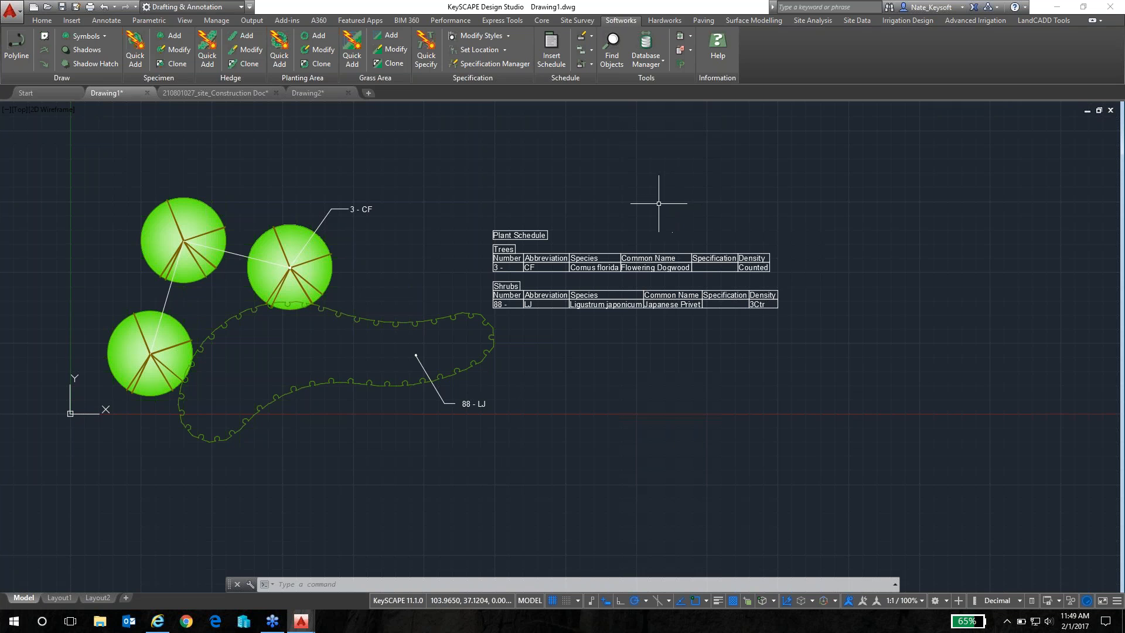
middle_drag(508, 202, 558, 203)
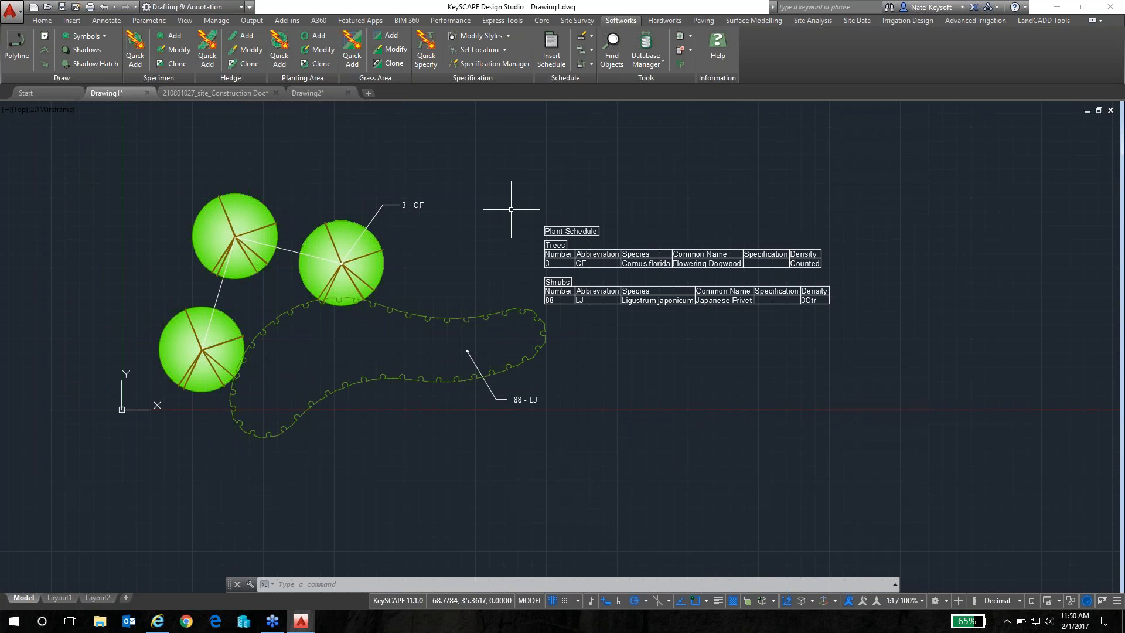
Step: Thaw the 4_PLANTINGAREA_GEOMETRY layer to show the planting area's outline, and freeze it again, repeating the comparison
click(43, 20)
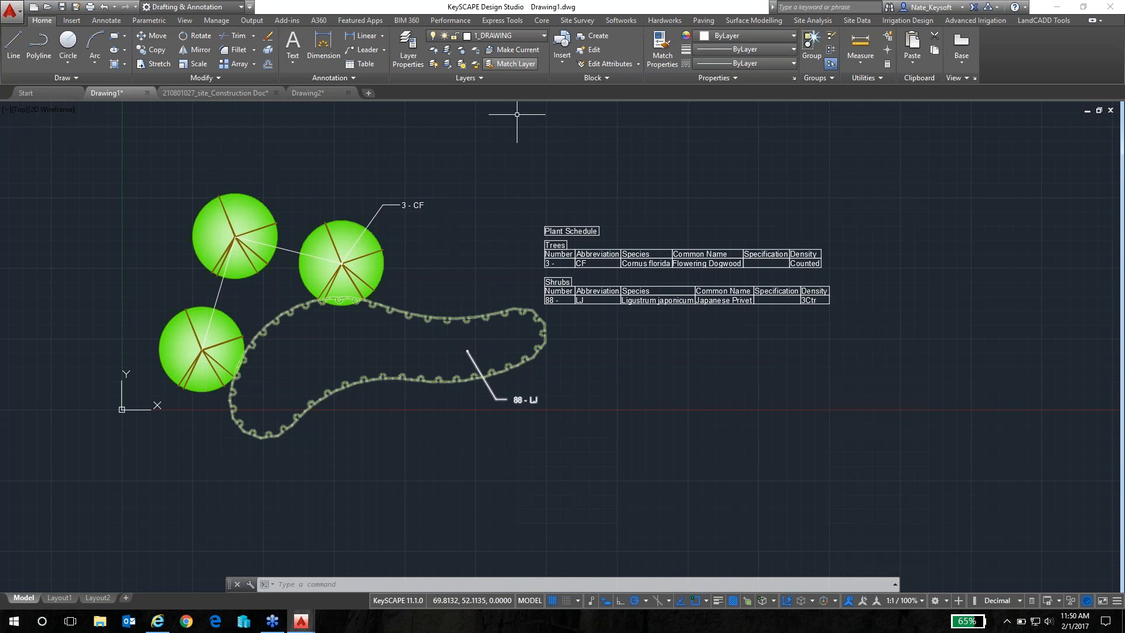
click(539, 35)
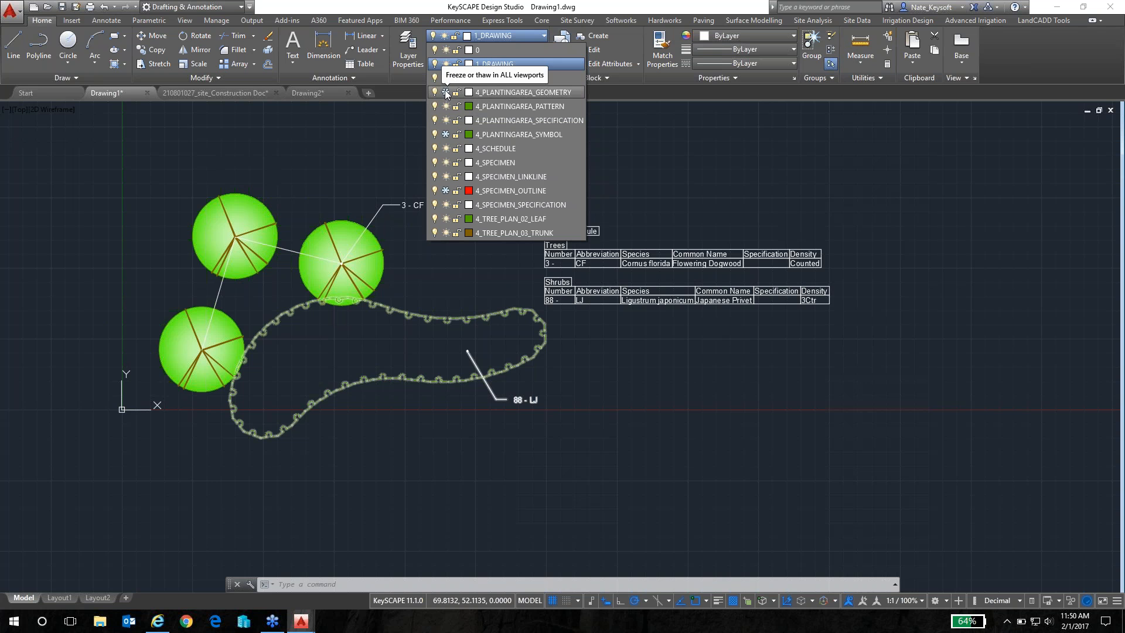
click(445, 92)
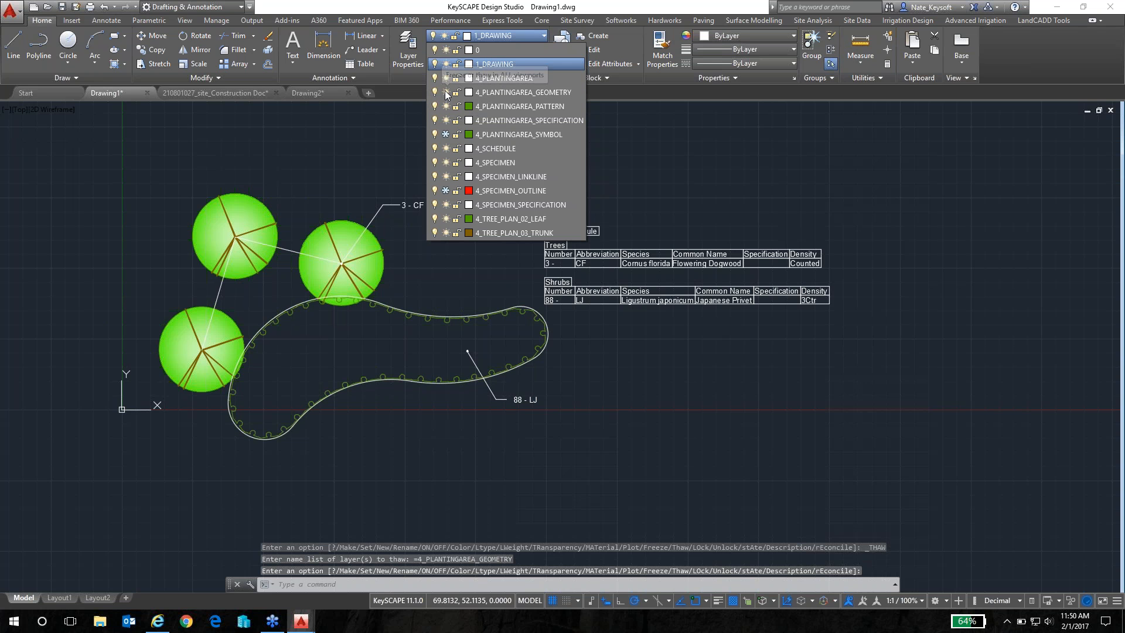
click(445, 92)
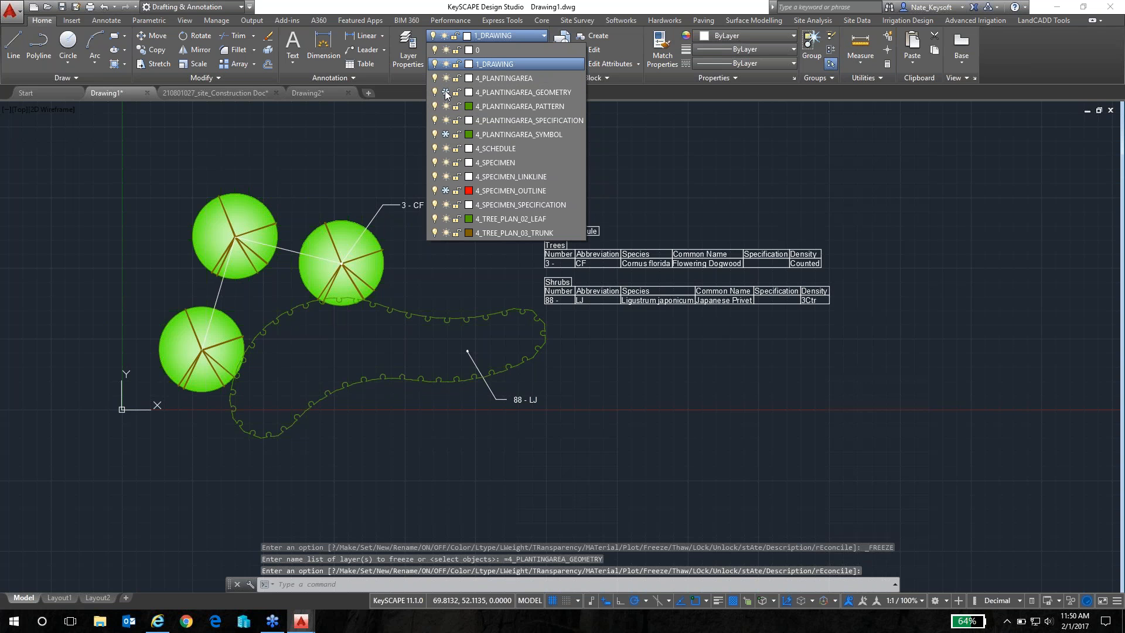
click(445, 92)
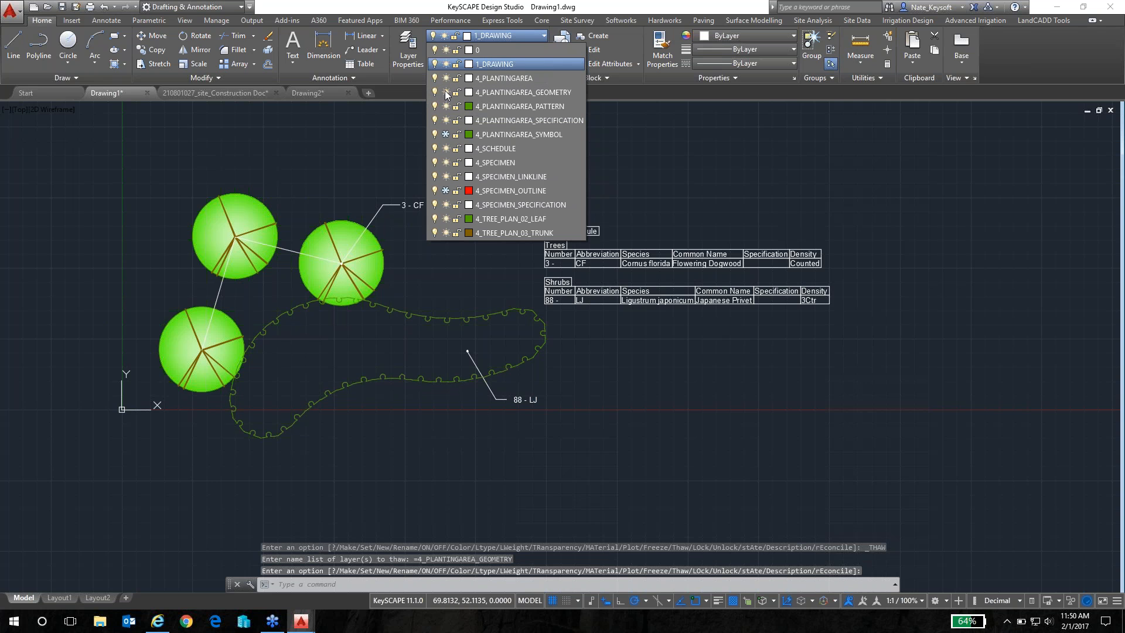
click(445, 92)
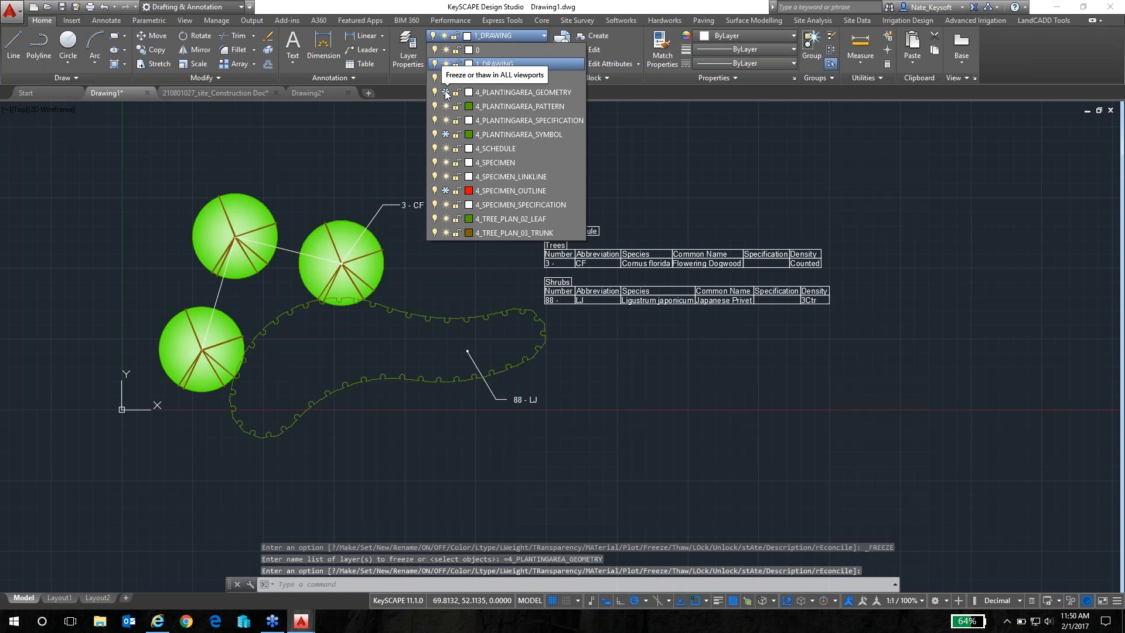
click(445, 92)
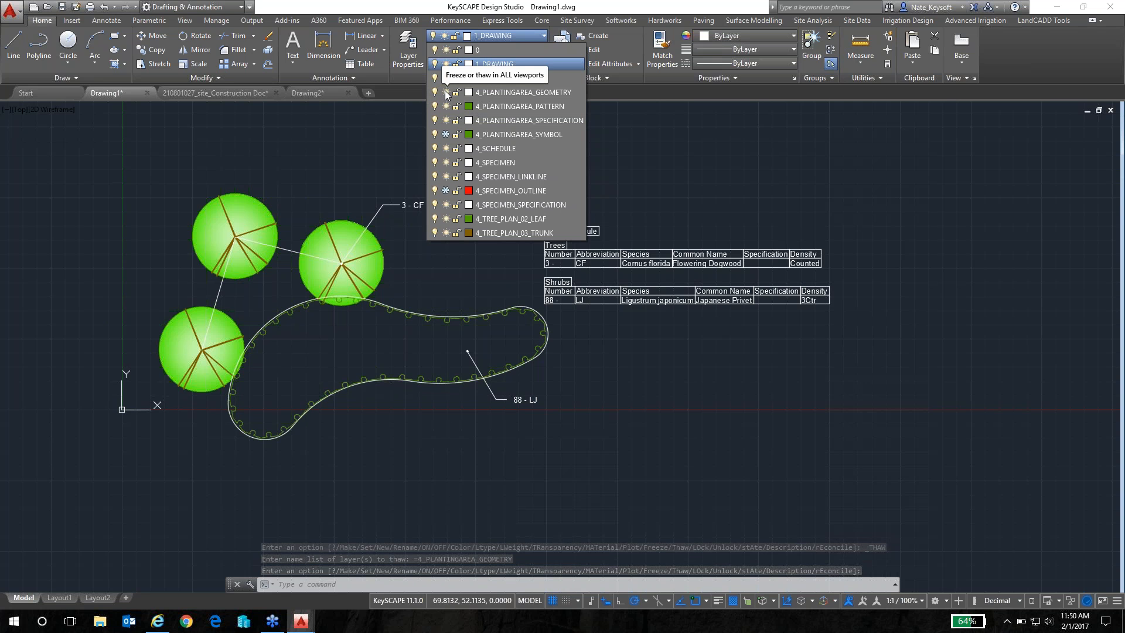
click(446, 93)
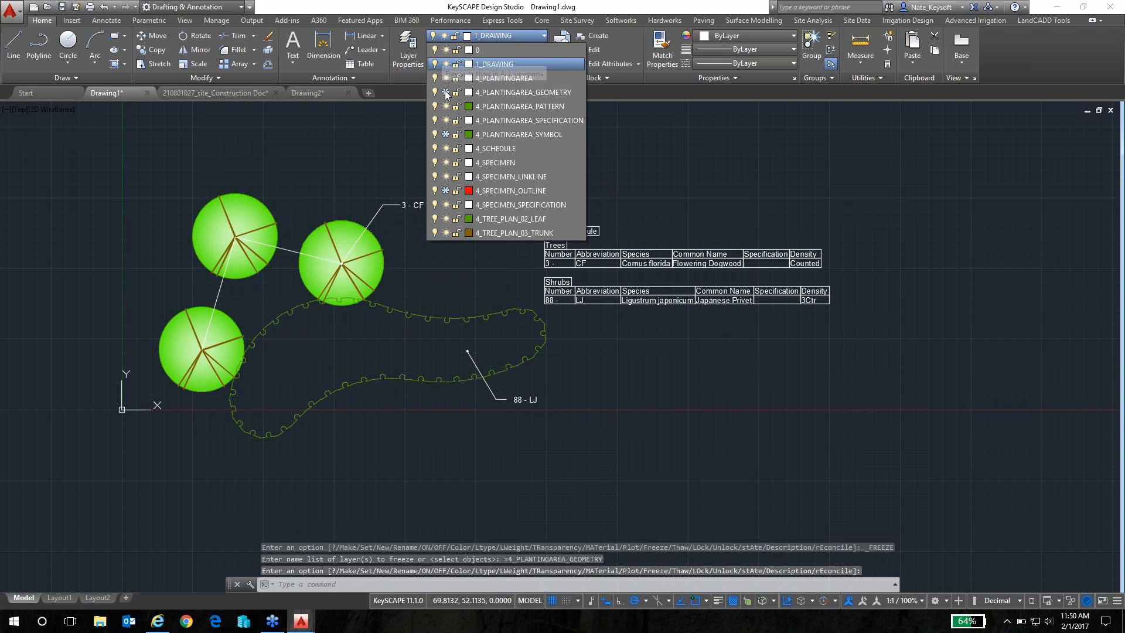
Step: Thaw and refreeze the 4_PLANTINGAREA_SYMBOL layer, and briefly freeze and thaw the 4_PLANTINGAREA_SPECIFICATION, 4_PLANTINGAREA_PATTERN and 4_PLANTINGAREA layers
click(446, 134)
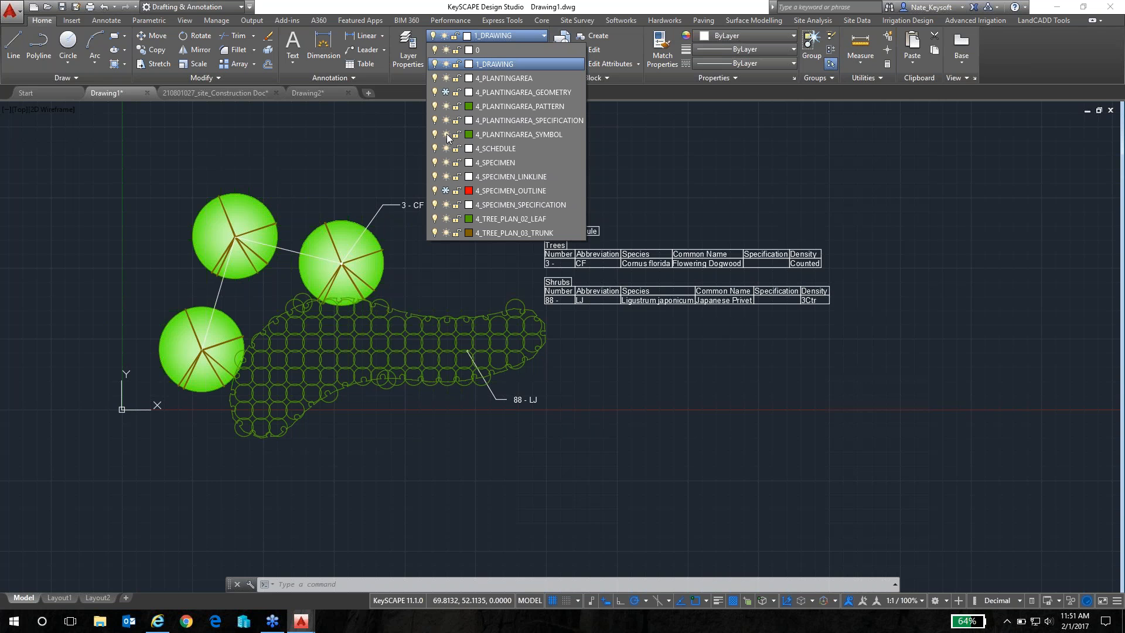
click(446, 135)
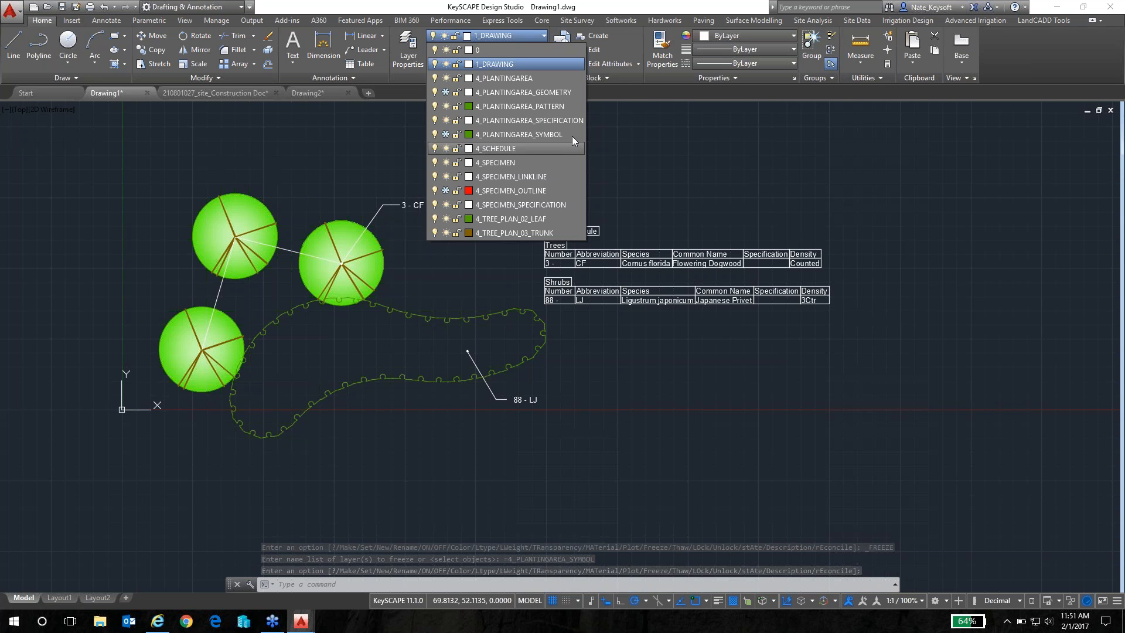
click(446, 121)
click(446, 120)
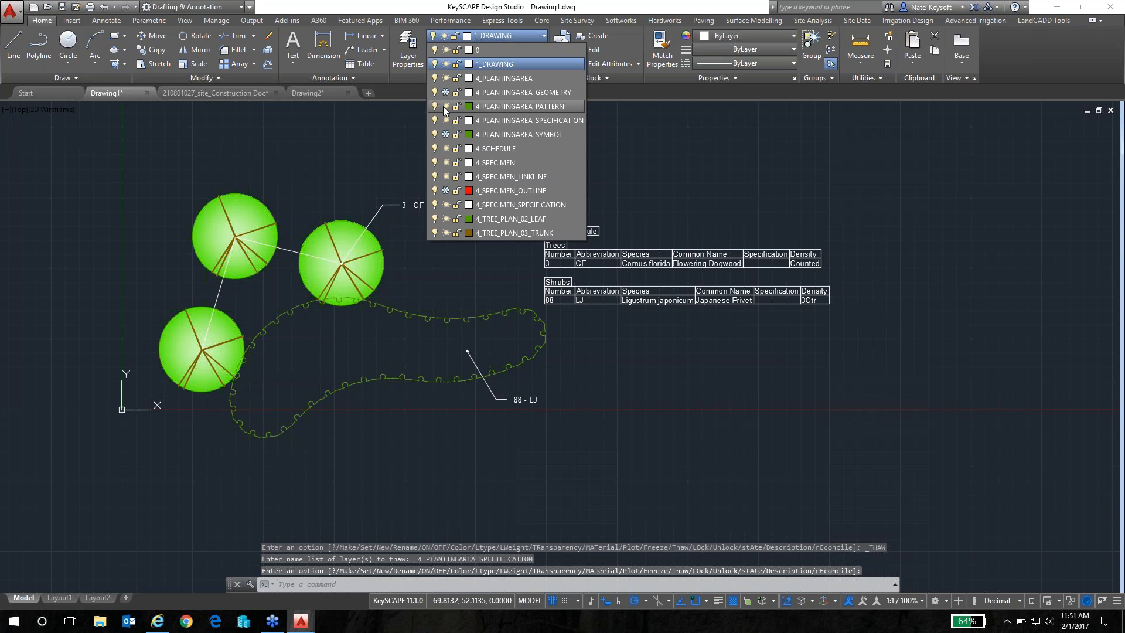
click(445, 107)
click(445, 106)
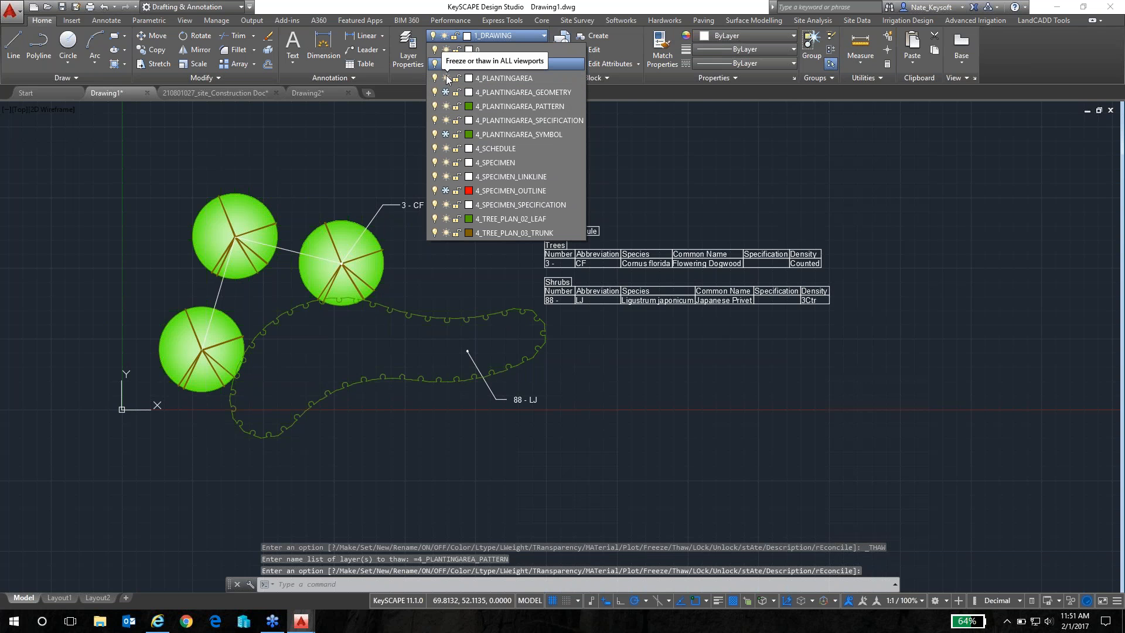
click(446, 78)
click(447, 79)
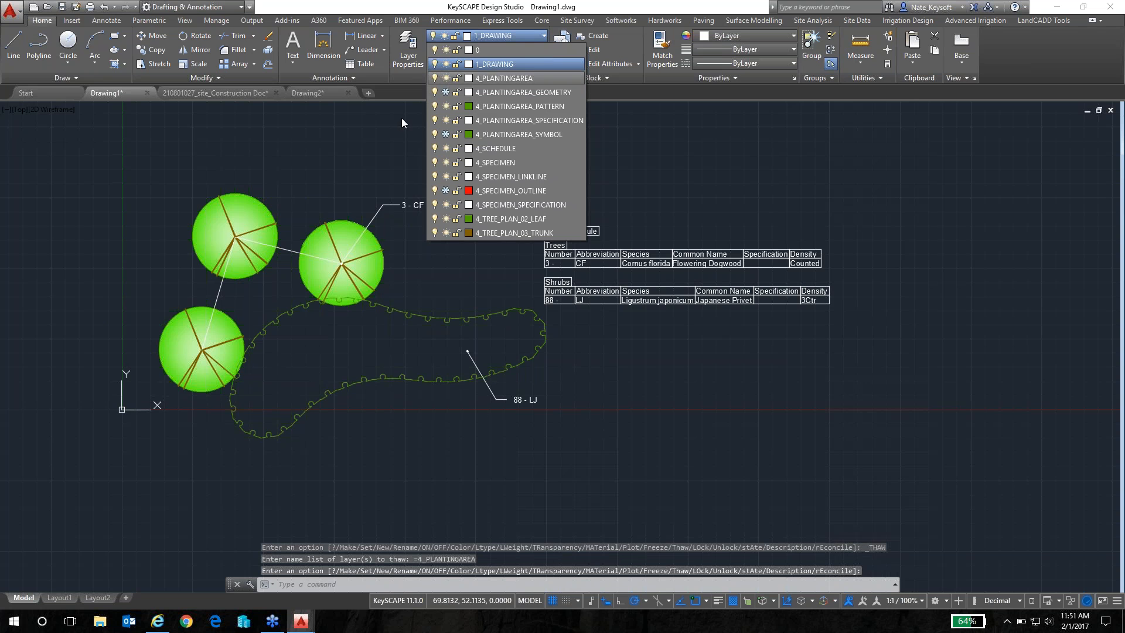
click(377, 125)
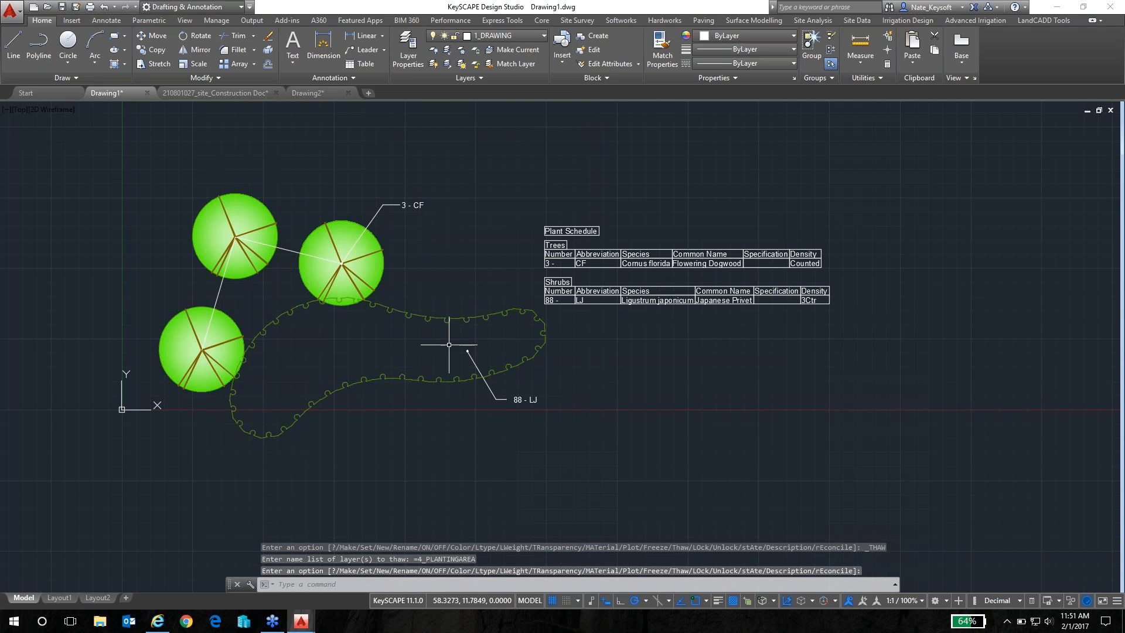
Step: Shrink the Ligustrum japonicum planting area by stretching the middle and left vertices of its upper edge inward
scroll(402, 353, up, 2)
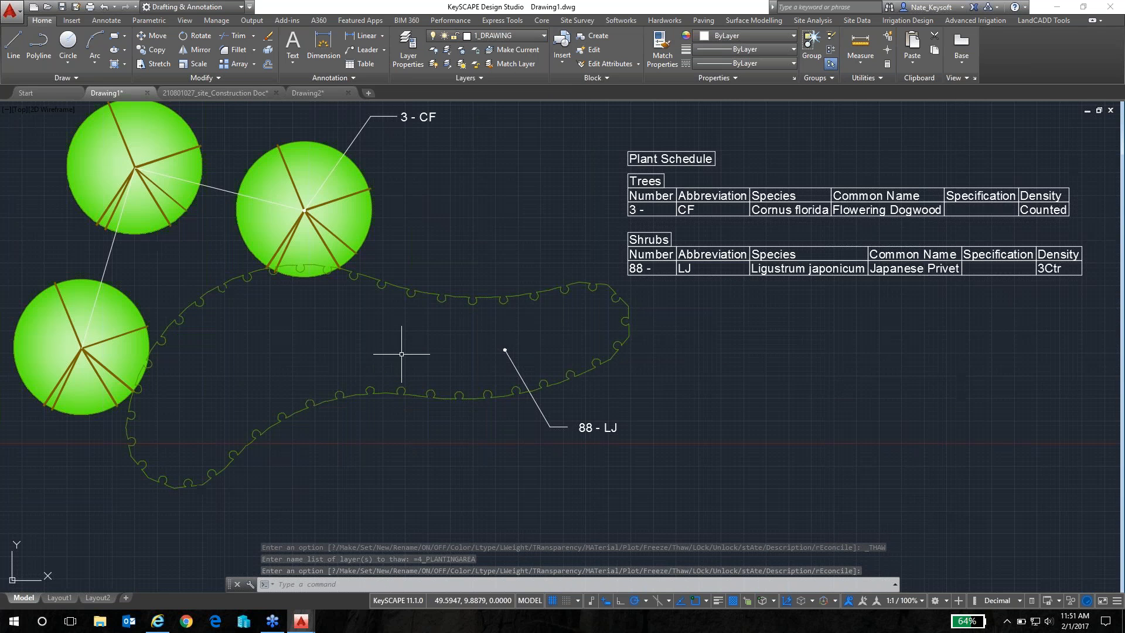
click(459, 327)
click(440, 286)
click(472, 300)
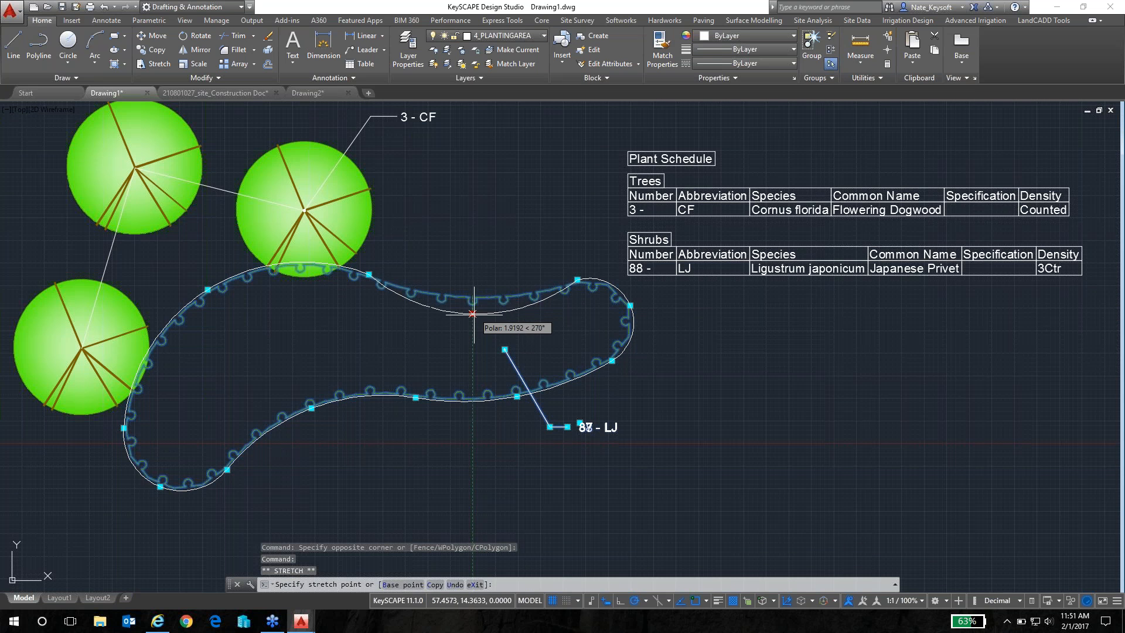
click(472, 317)
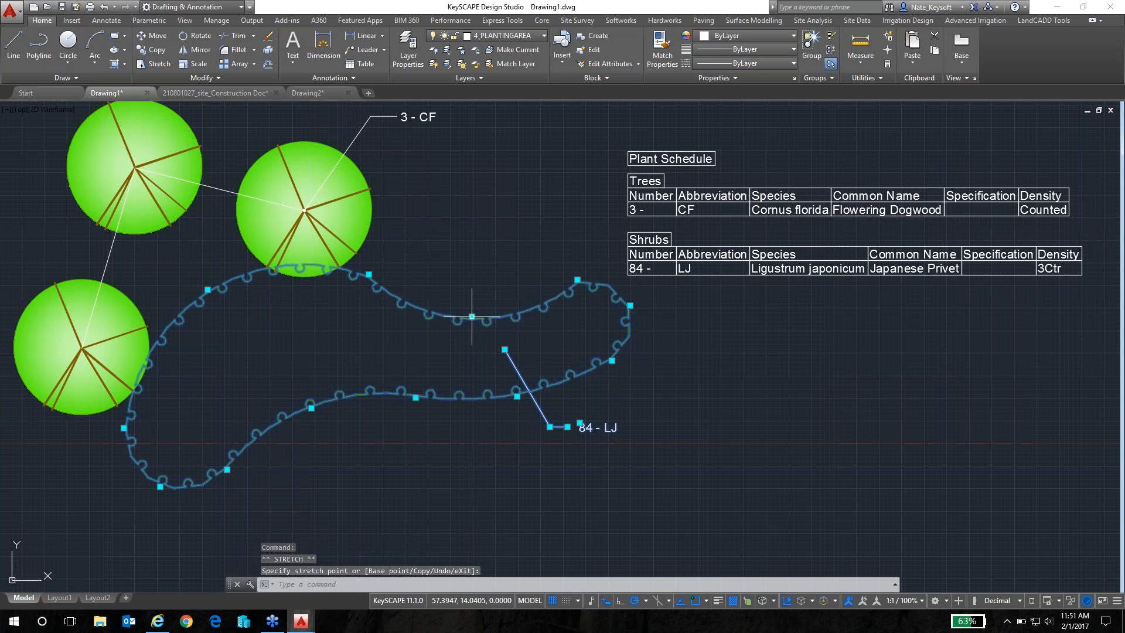
click(208, 289)
click(231, 325)
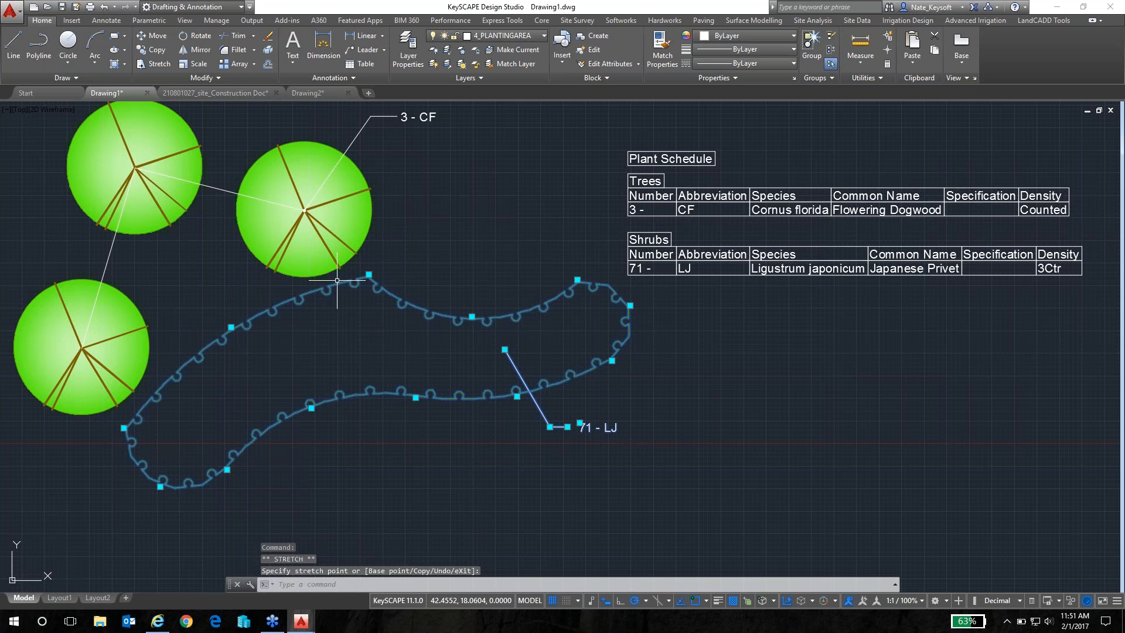
Step: Pull the planting area's upper-edge vertex clear of the right-hand tree and smooth the edge by repositioning the neighbouring middle vertex
click(368, 274)
click(349, 315)
click(470, 341)
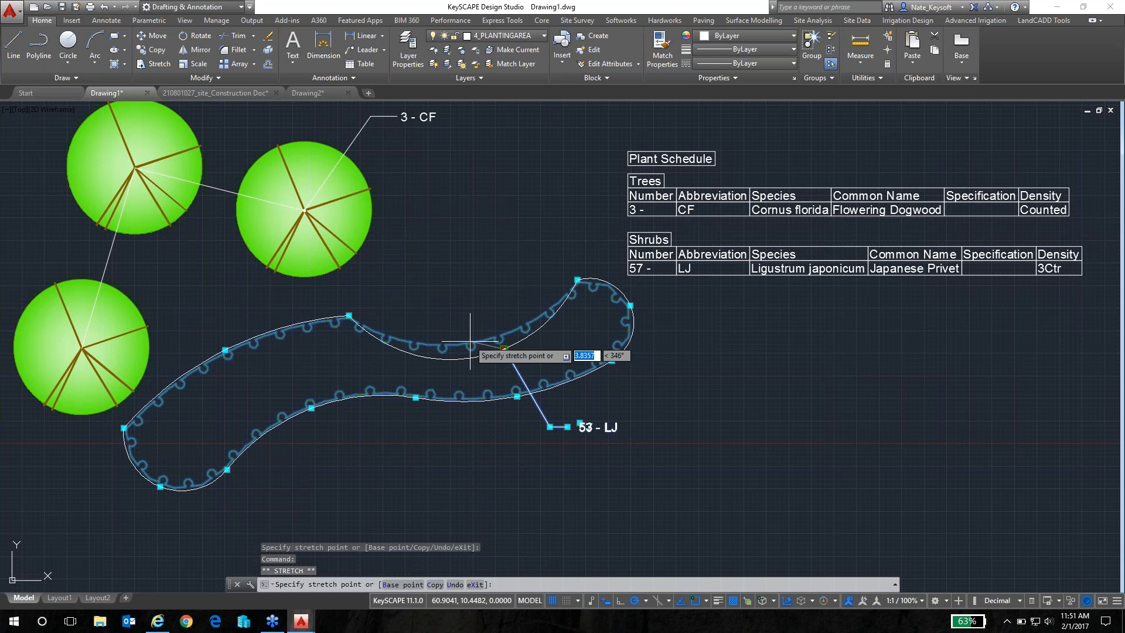
click(466, 301)
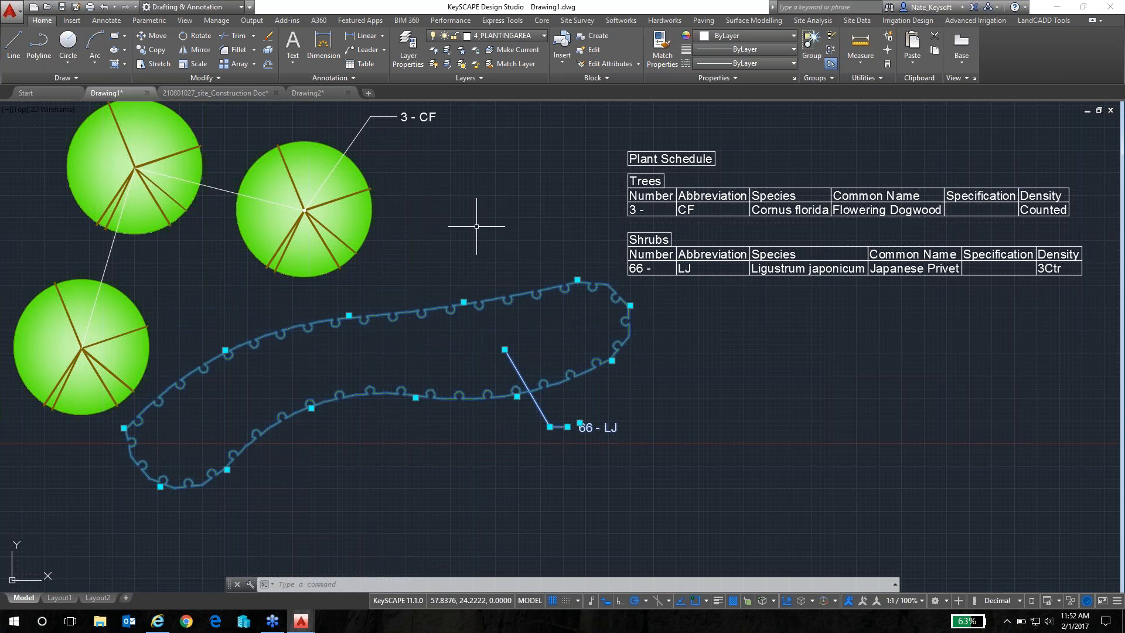
key(Escape)
Step: Start a new hedge and draw its L-shaped base line about 95 ft long around the trees' left and upper sides, deleting the source object
scroll(472, 196, down, 2)
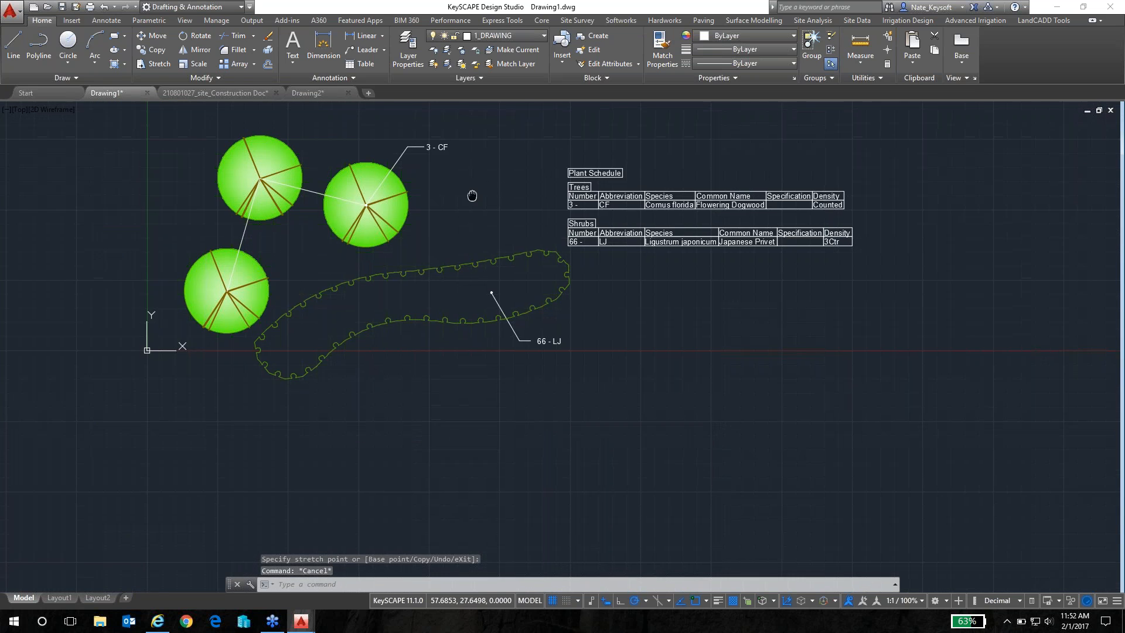
middle_drag(472, 195, 456, 229)
click(621, 20)
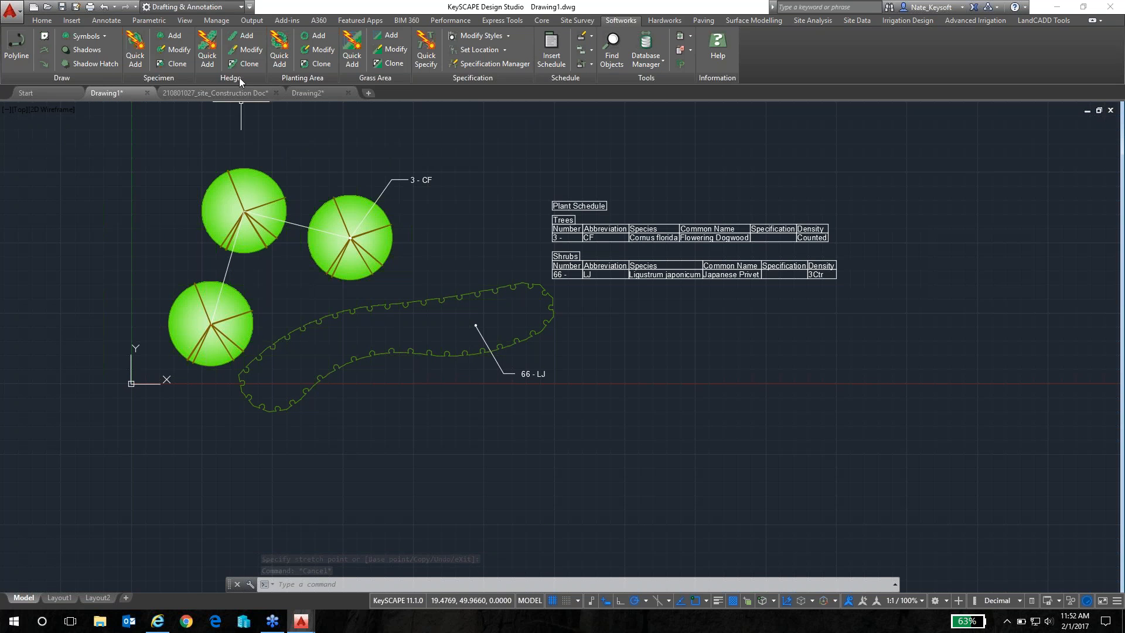
click(245, 37)
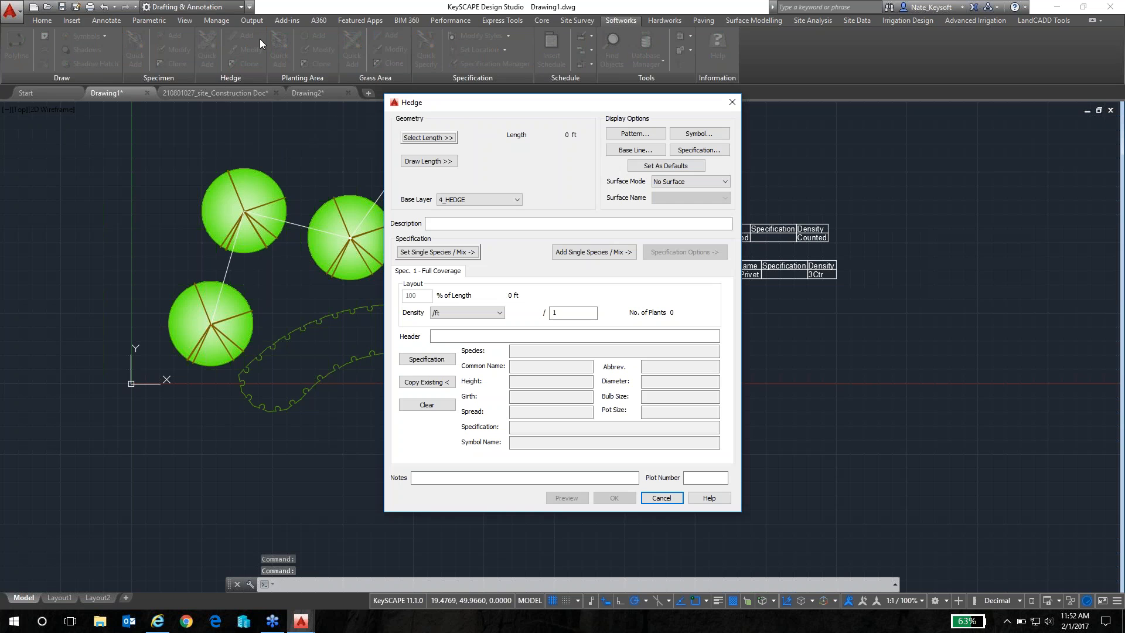
click(441, 162)
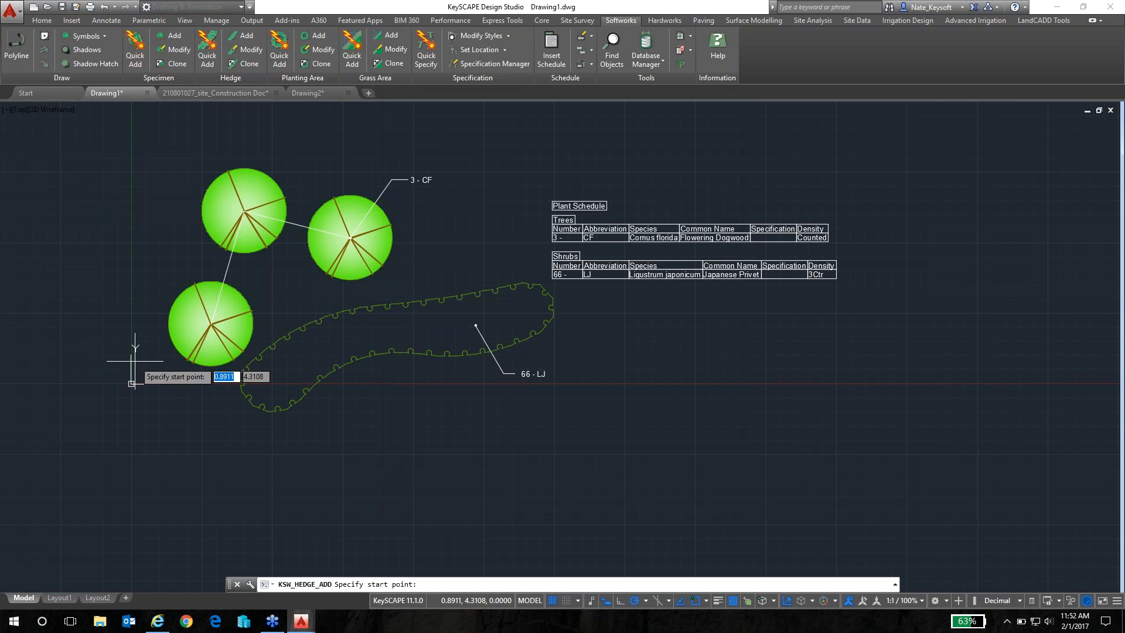
click(143, 370)
scroll(144, 202, down, 2)
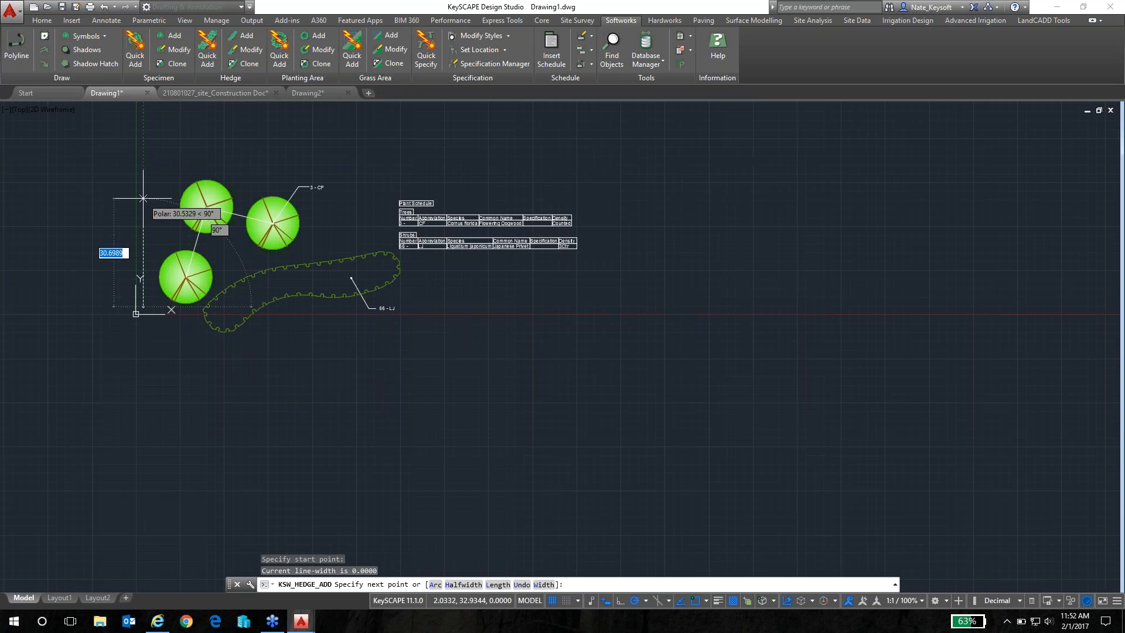
click(143, 155)
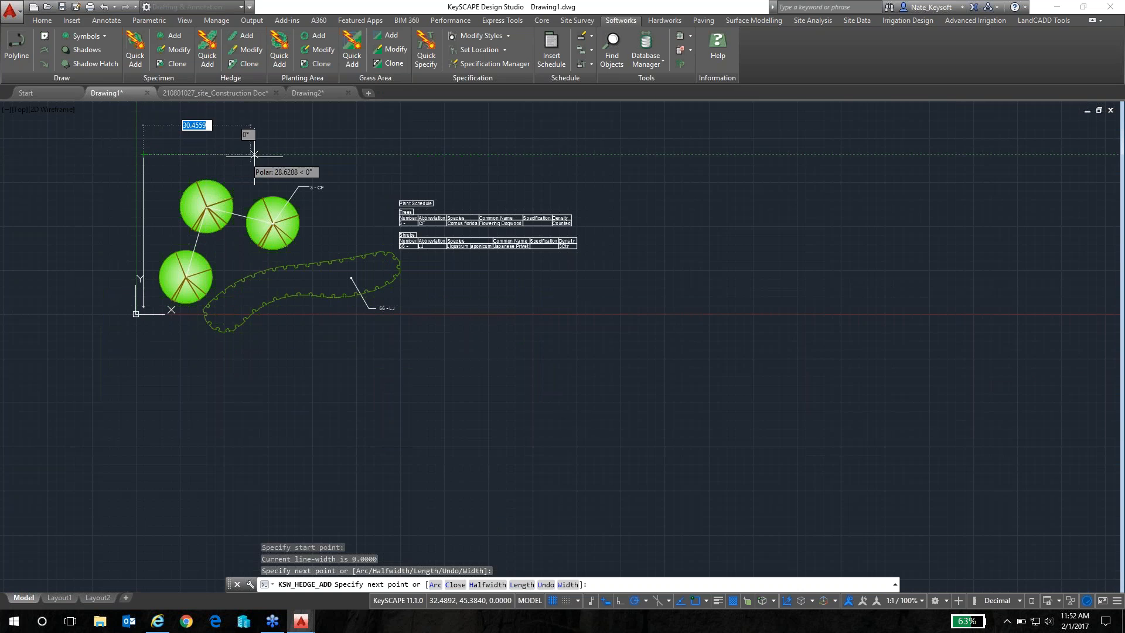
click(326, 155)
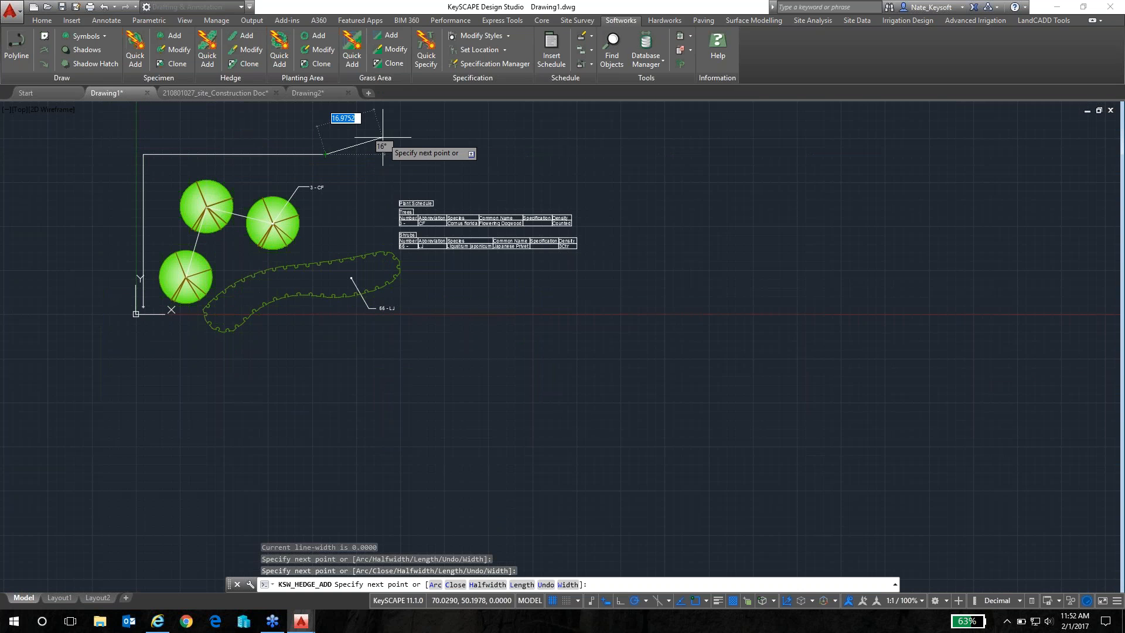
key(Return)
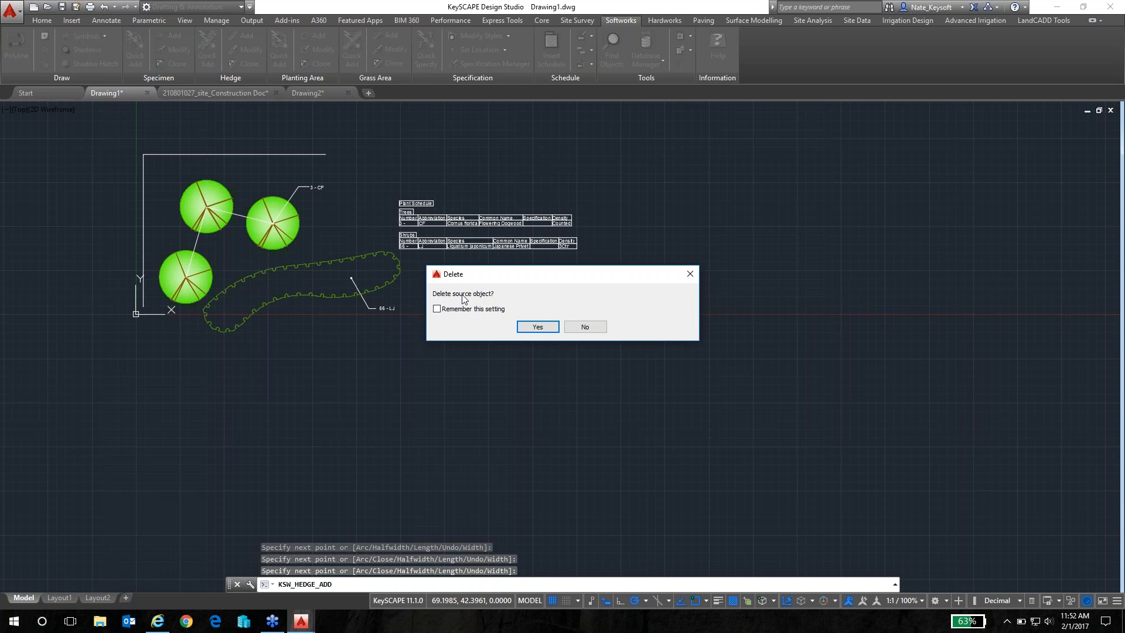
click(540, 326)
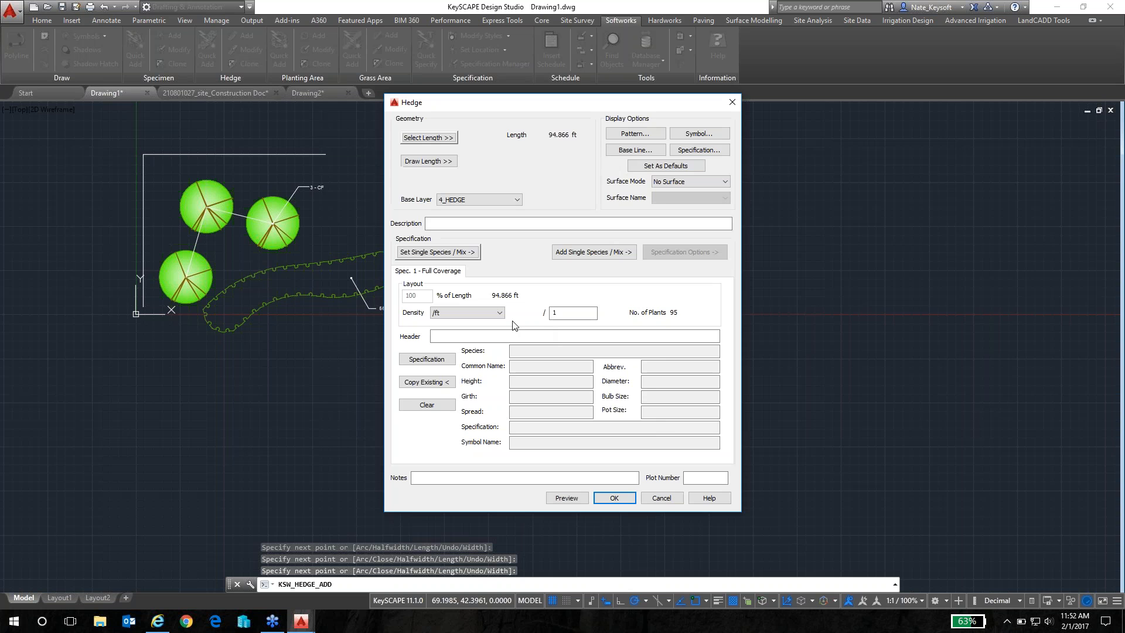
Step: Set the hedge pattern to the scalloped SOFT_EDGE_05 edge with X and Y scales of 3 ft and an offset of 0.25 ft
click(635, 134)
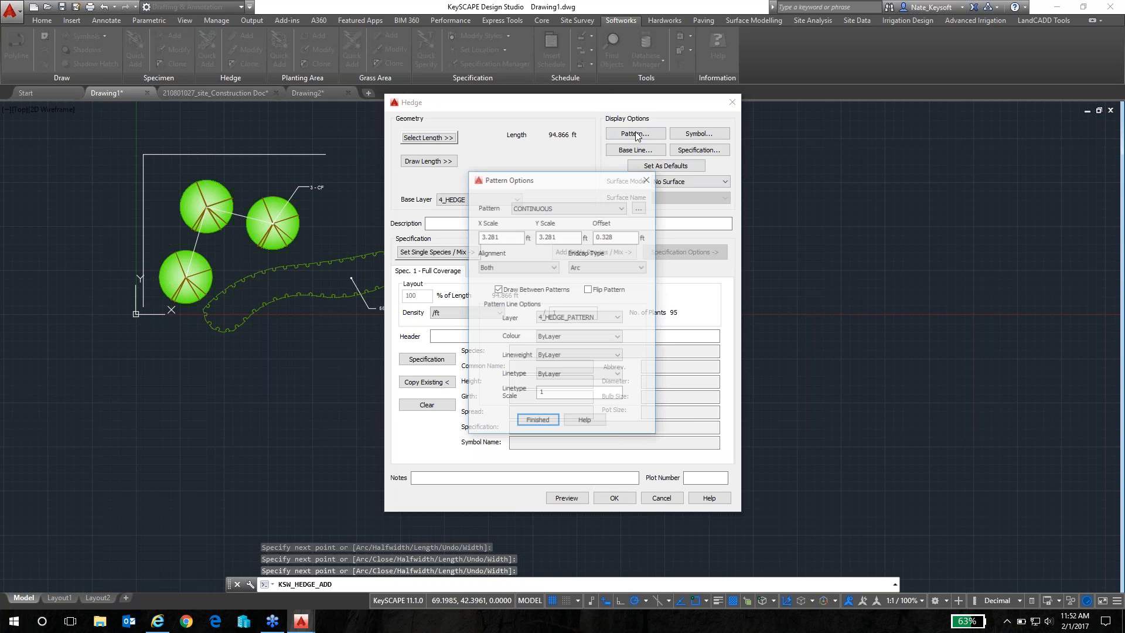
drag(521, 237, 451, 242)
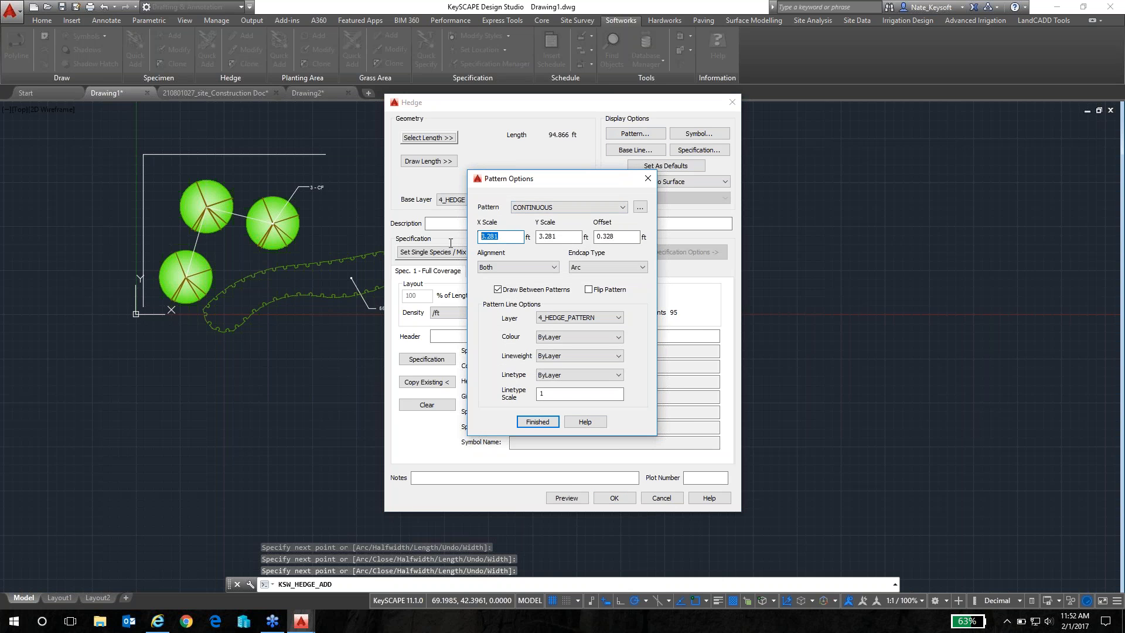
text(3)
key(Tab)
text(3)
key(Tab)
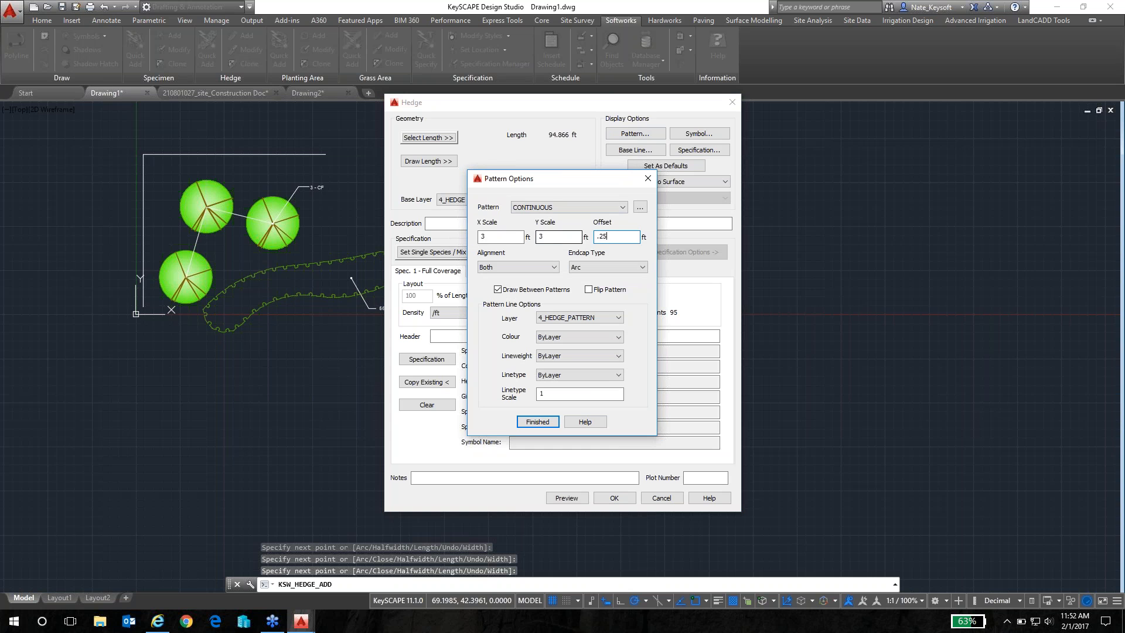
text(.25)
click(639, 208)
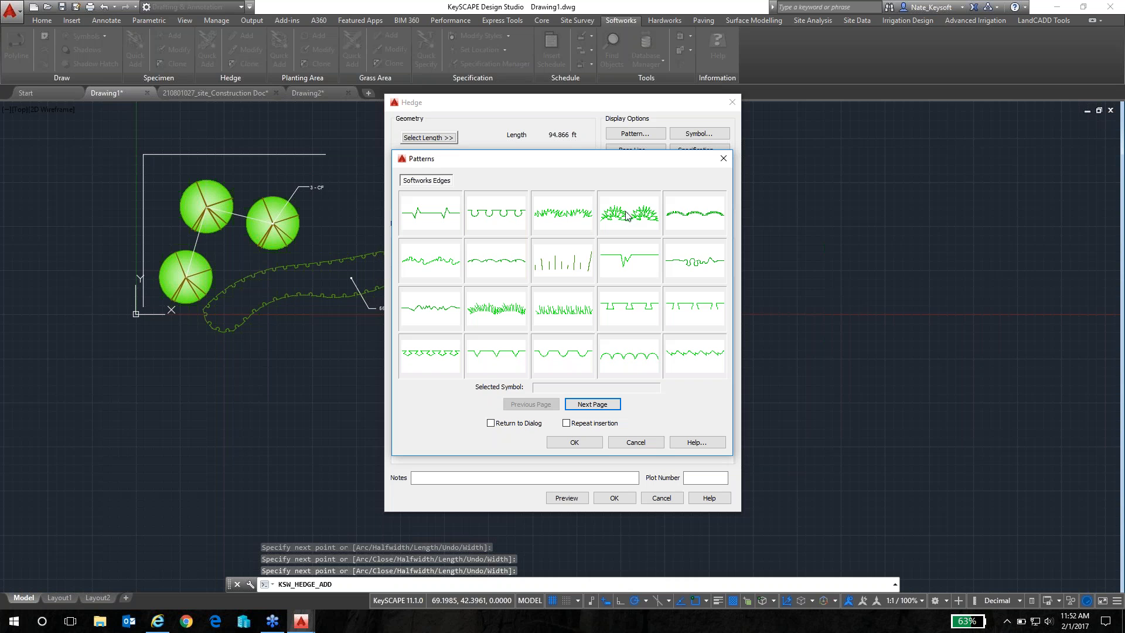
click(624, 355)
double_click(631, 361)
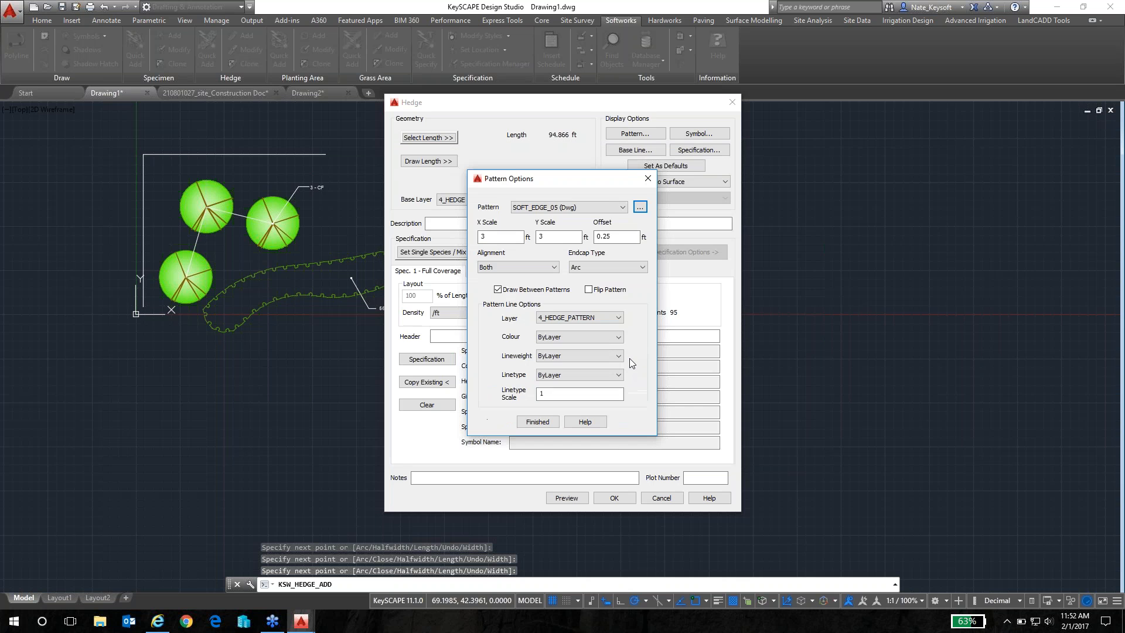
click(538, 422)
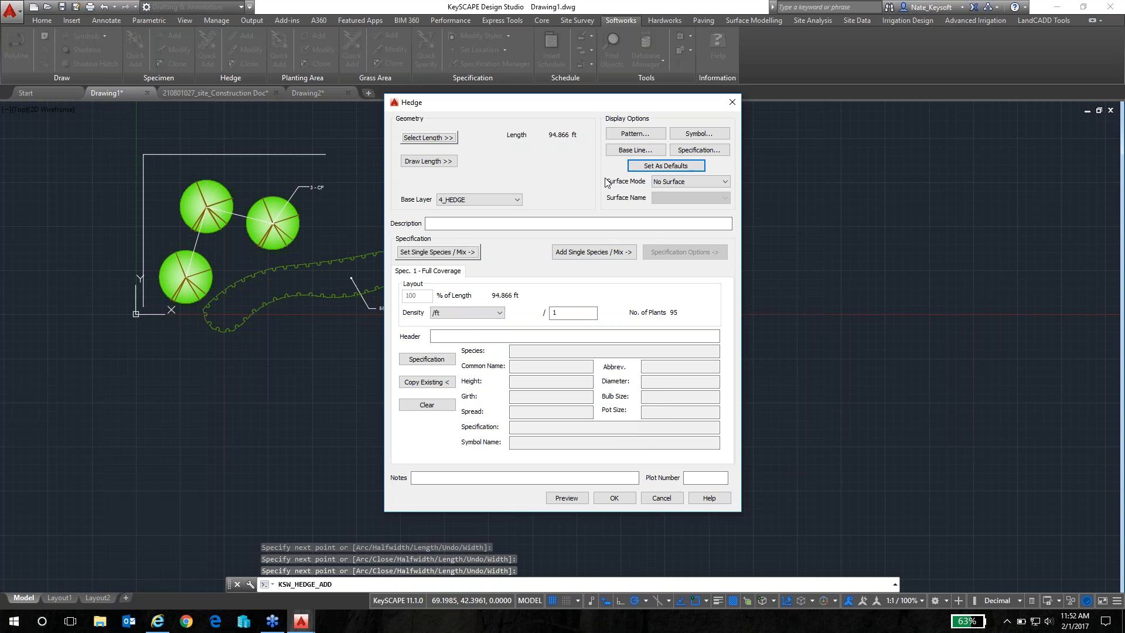
Step: Change the hedge's planting density to Ctr with centers of 3 ft
click(500, 314)
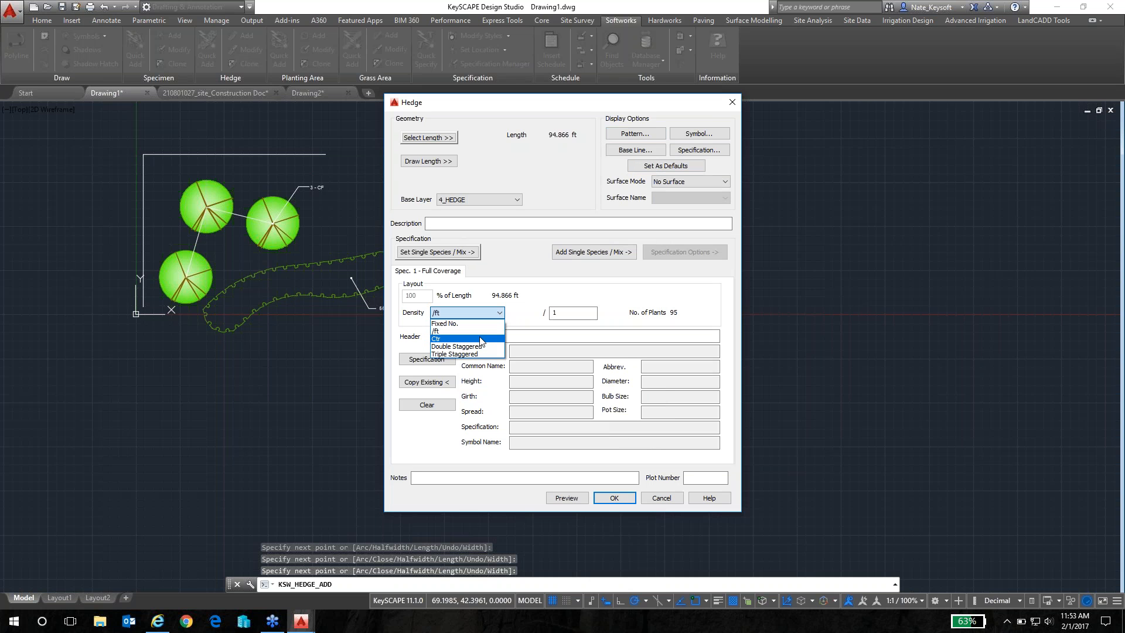
click(445, 339)
key(Tab)
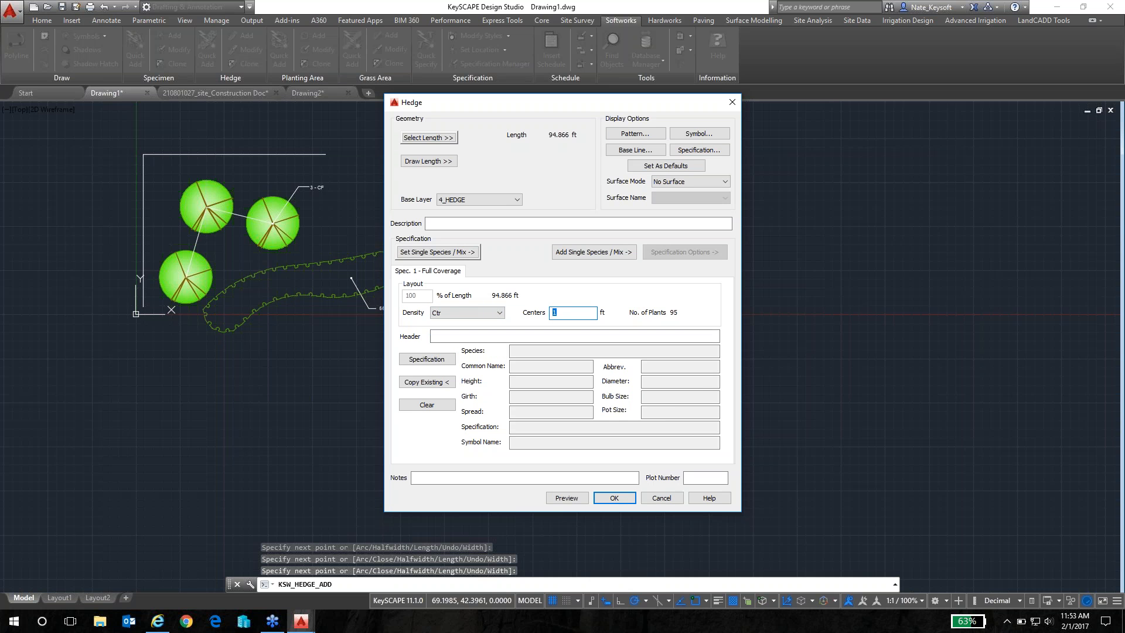
Step: Specify the shrub species Rosa Anna Livia for the hedge
click(435, 359)
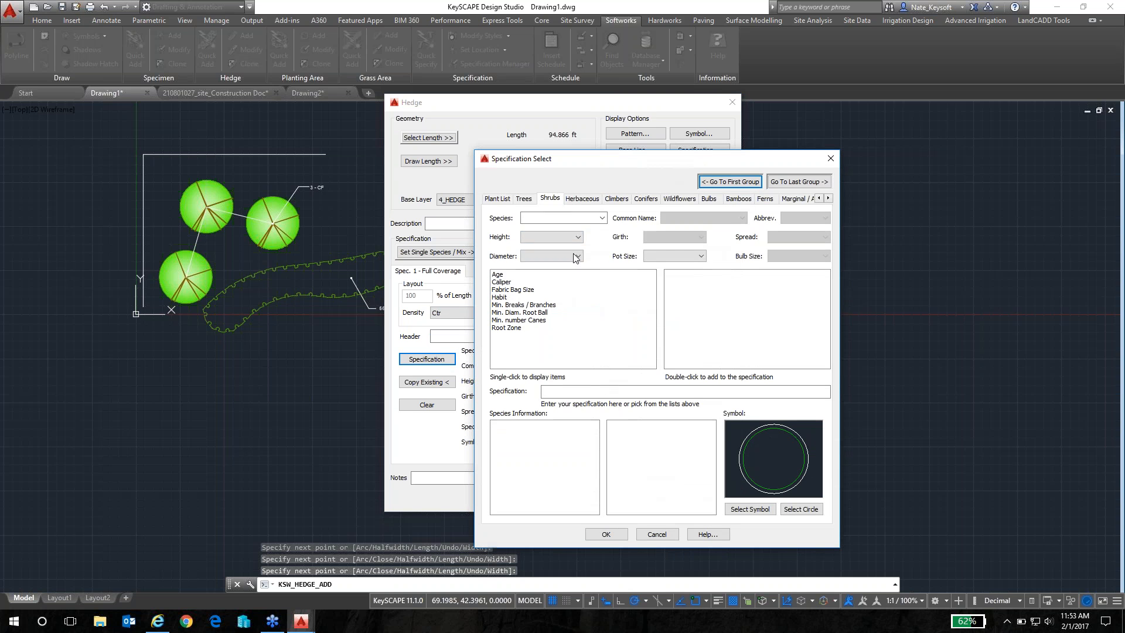
click(602, 221)
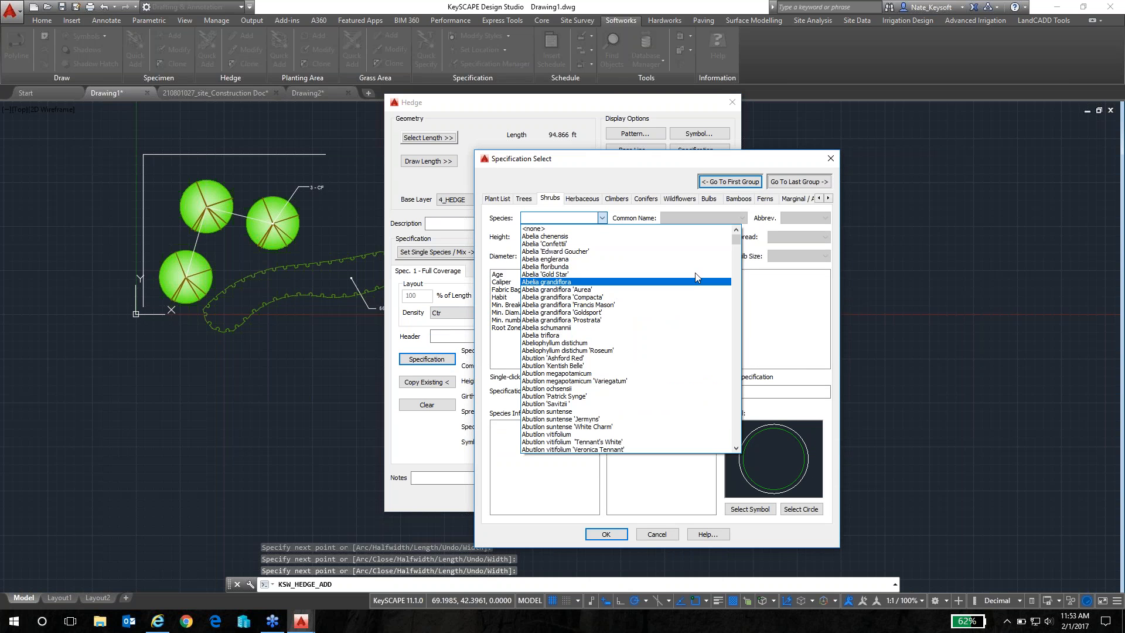
click(735, 274)
drag(736, 274, 735, 409)
click(566, 380)
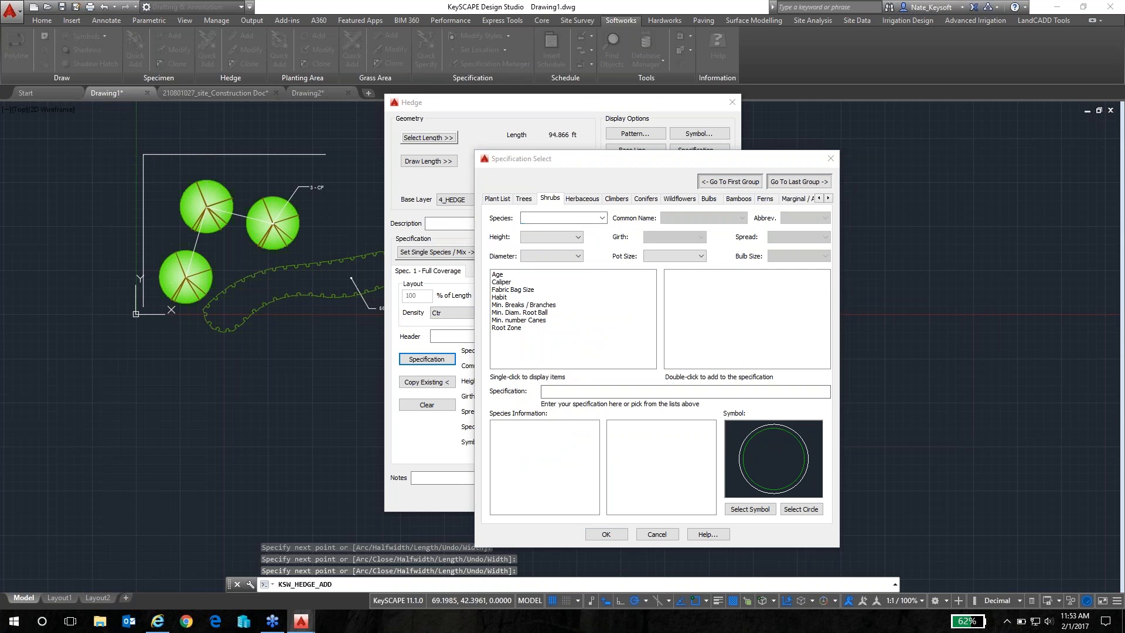
click(601, 218)
text(rosa)
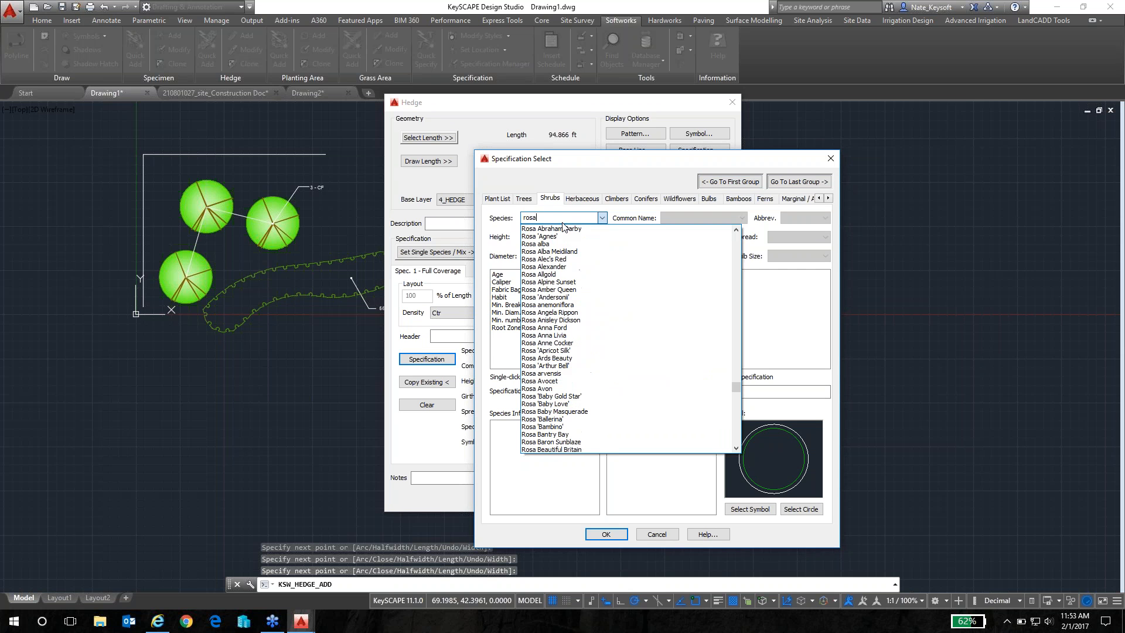
click(563, 229)
click(601, 217)
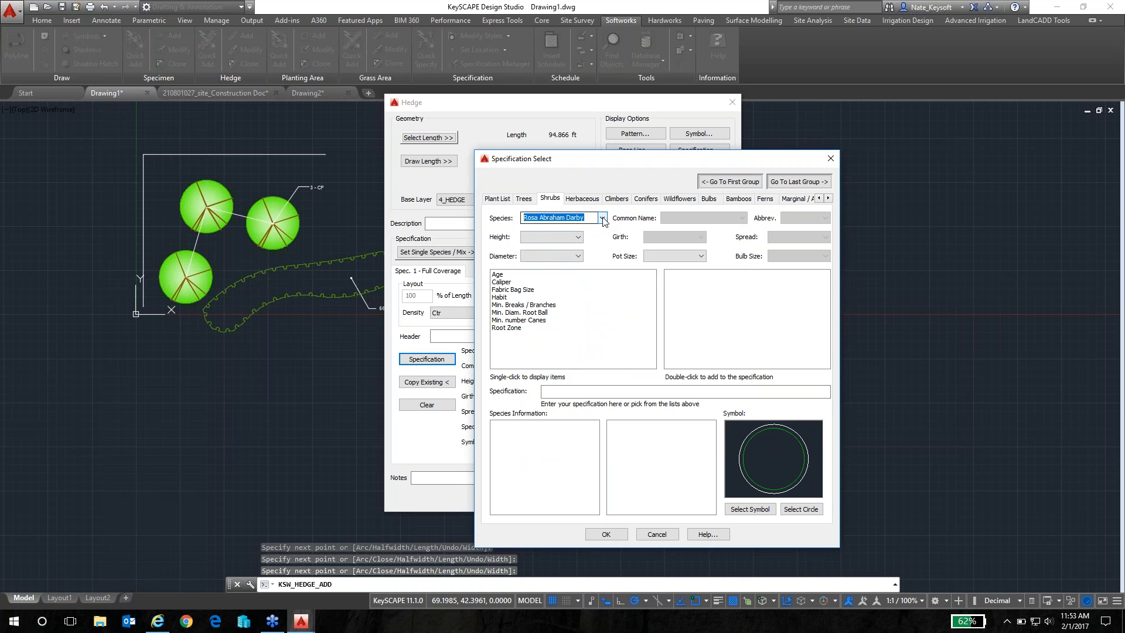
click(548, 340)
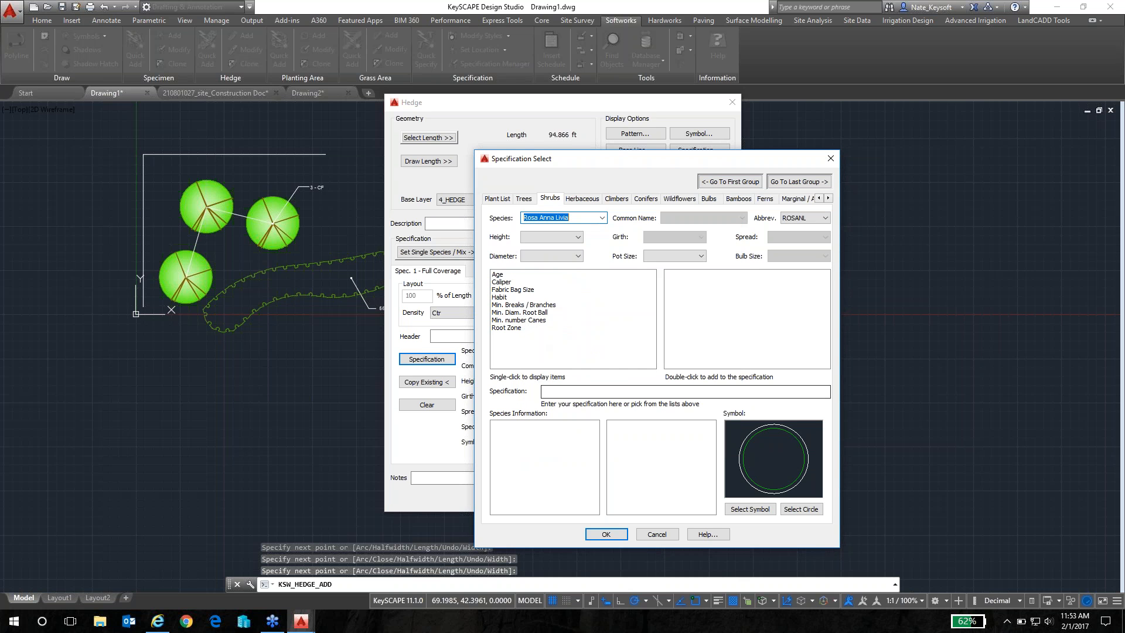
click(606, 534)
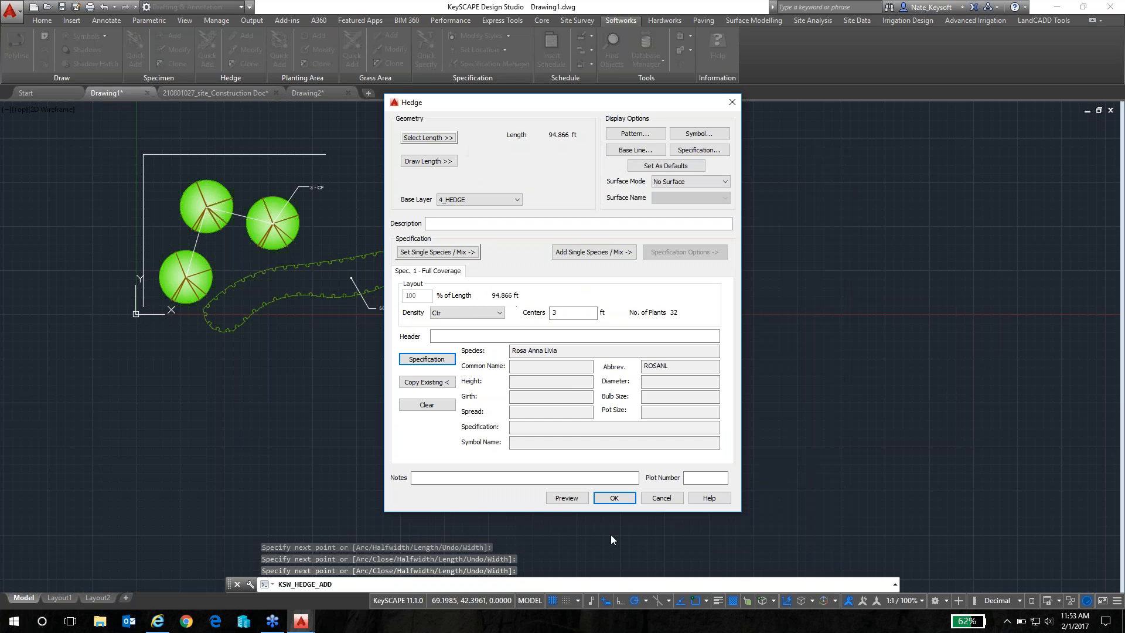
Step: Preview the L-shaped hedge in the drawing and return to its settings
click(567, 496)
scroll(113, 149, up, 4)
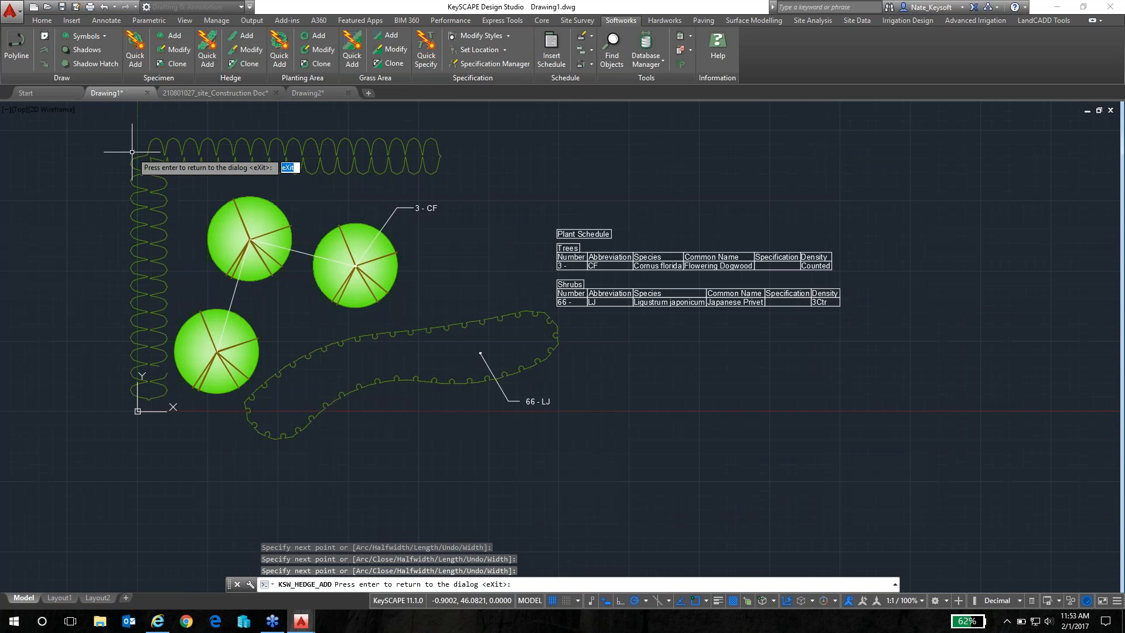
scroll(188, 170, down, 3)
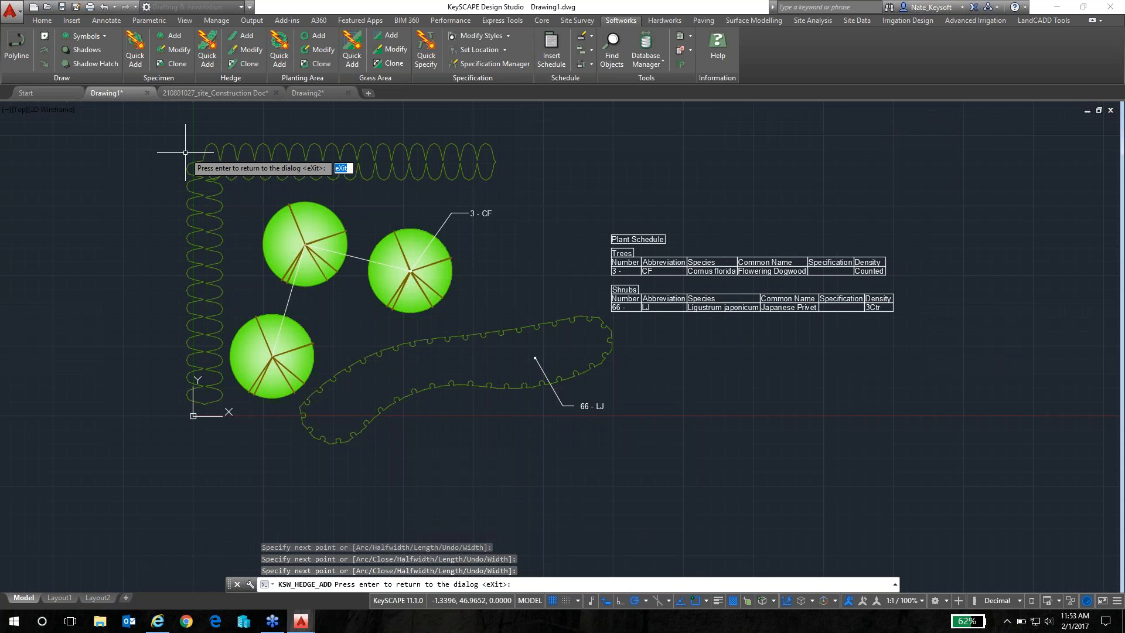
key(Return)
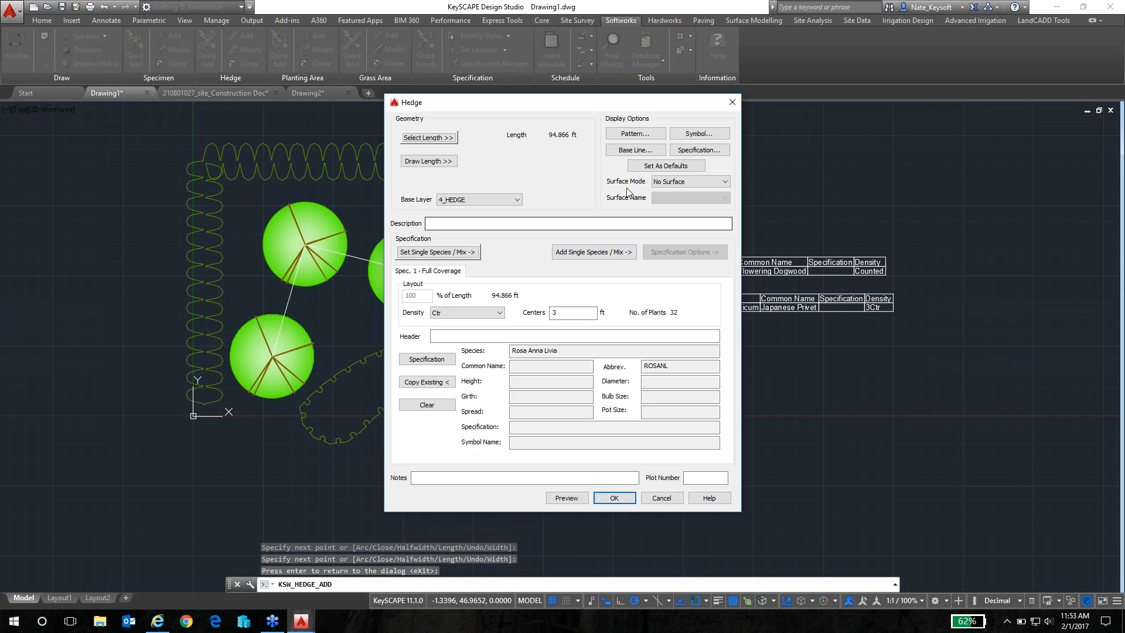
Step: Set the hedge pattern's X and Y scales to 1.5 ft and preview the hedge in the drawing
click(645, 139)
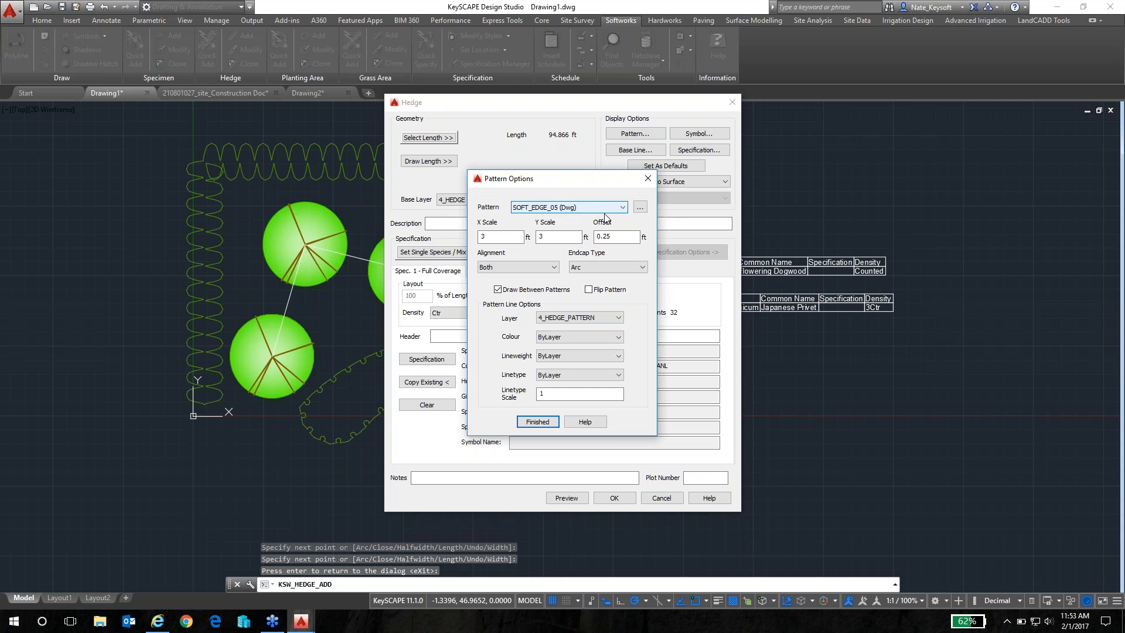
drag(622, 240, 582, 240)
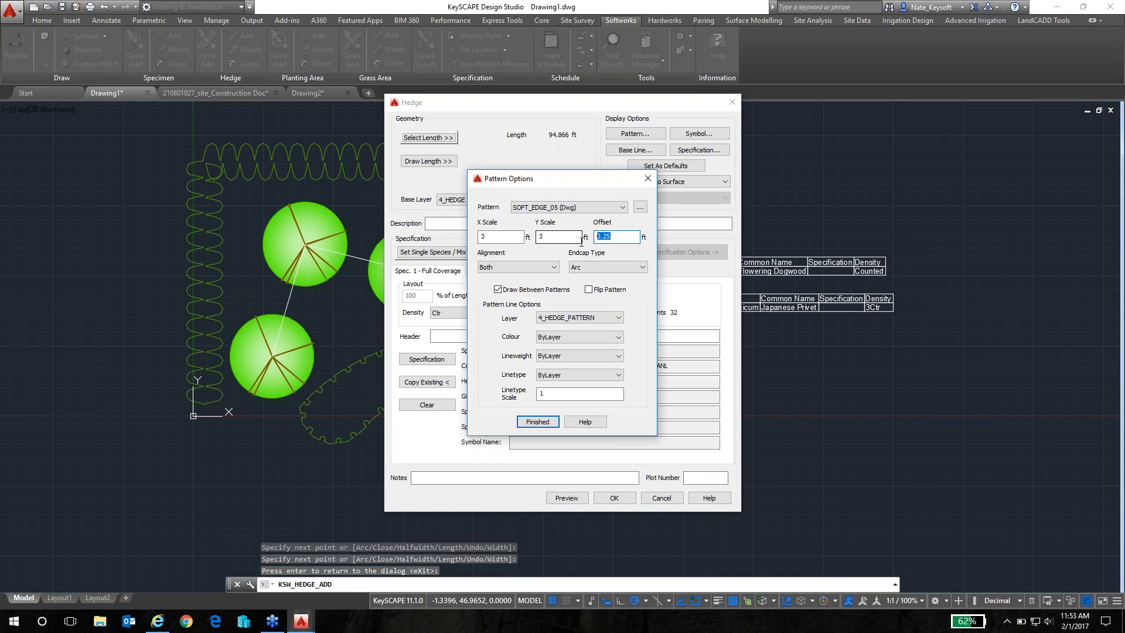
key(shift+Tab)
key(shift+Tab)
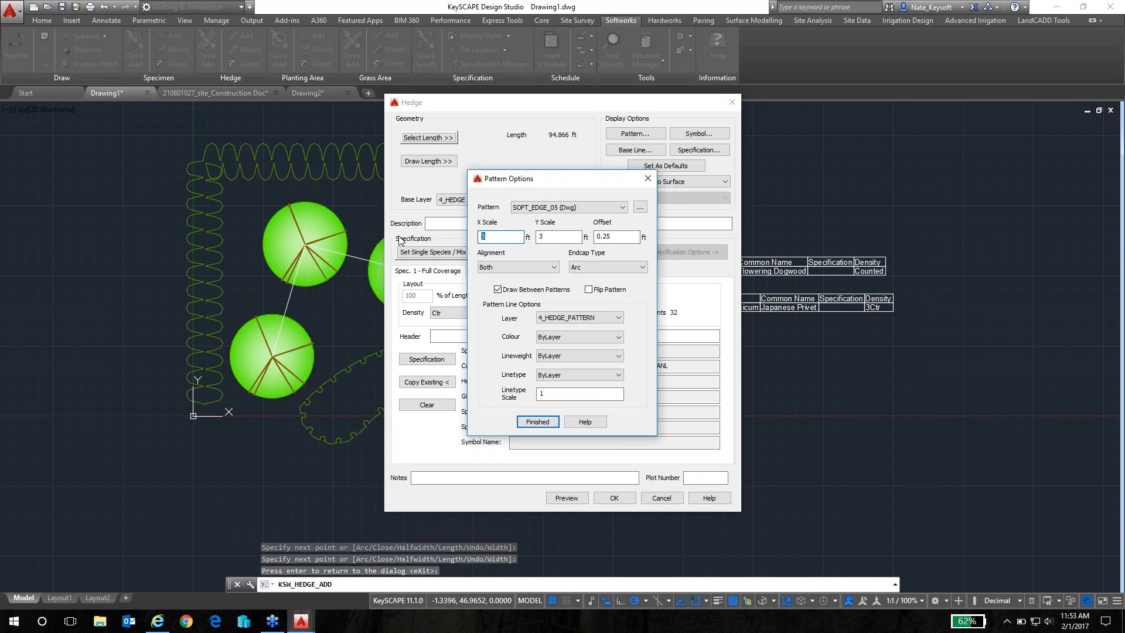
text(1.5)
key(Tab)
click(537, 421)
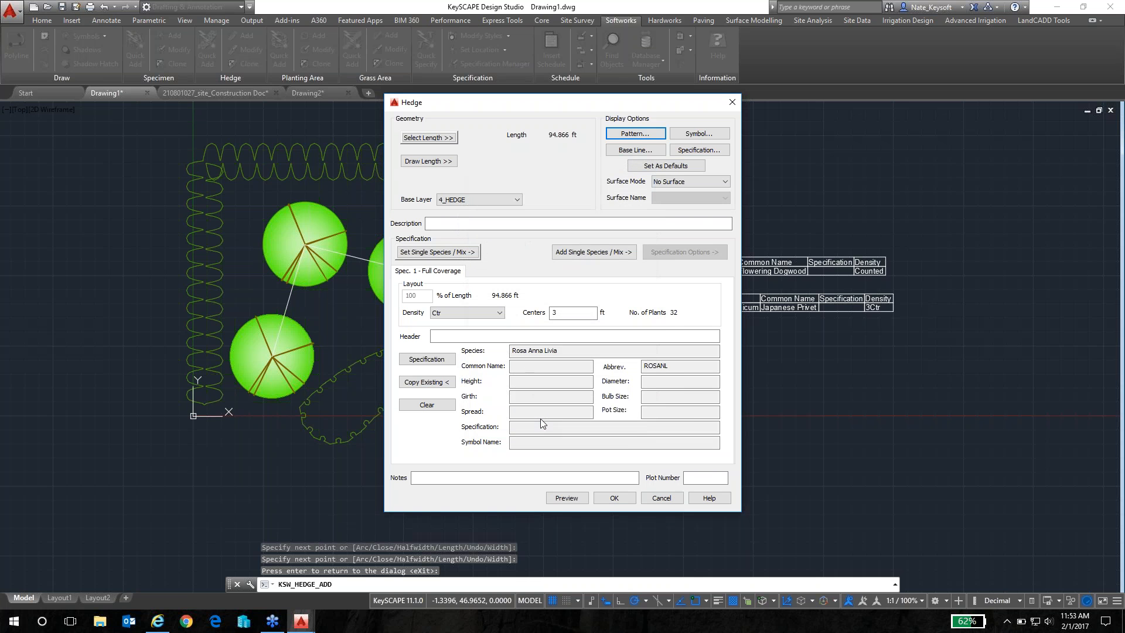
click(558, 499)
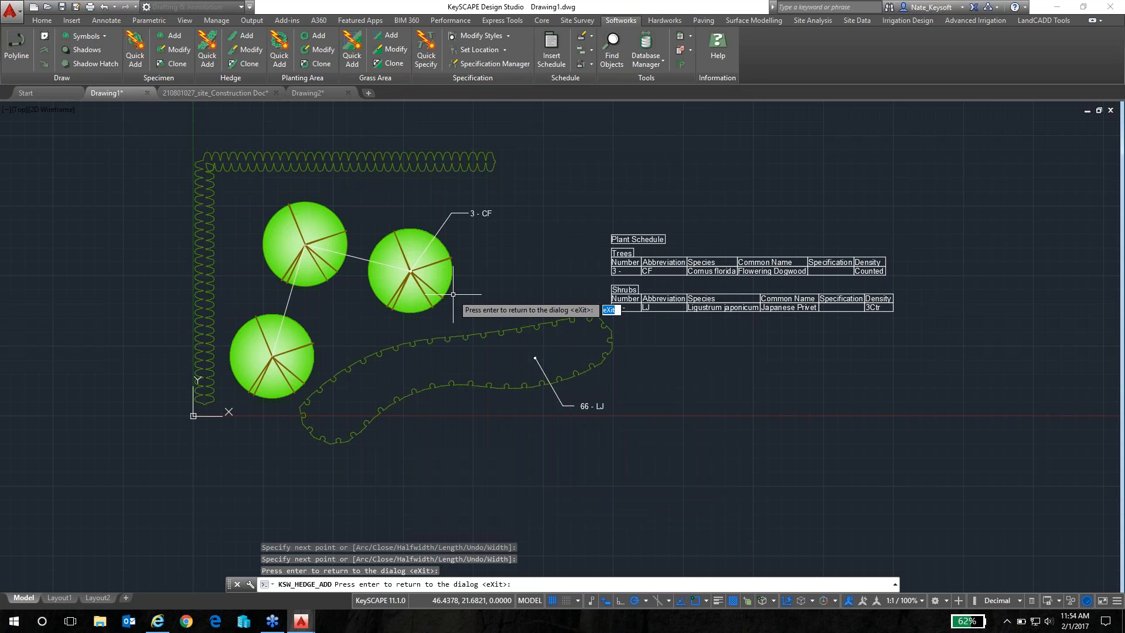
key(Escape)
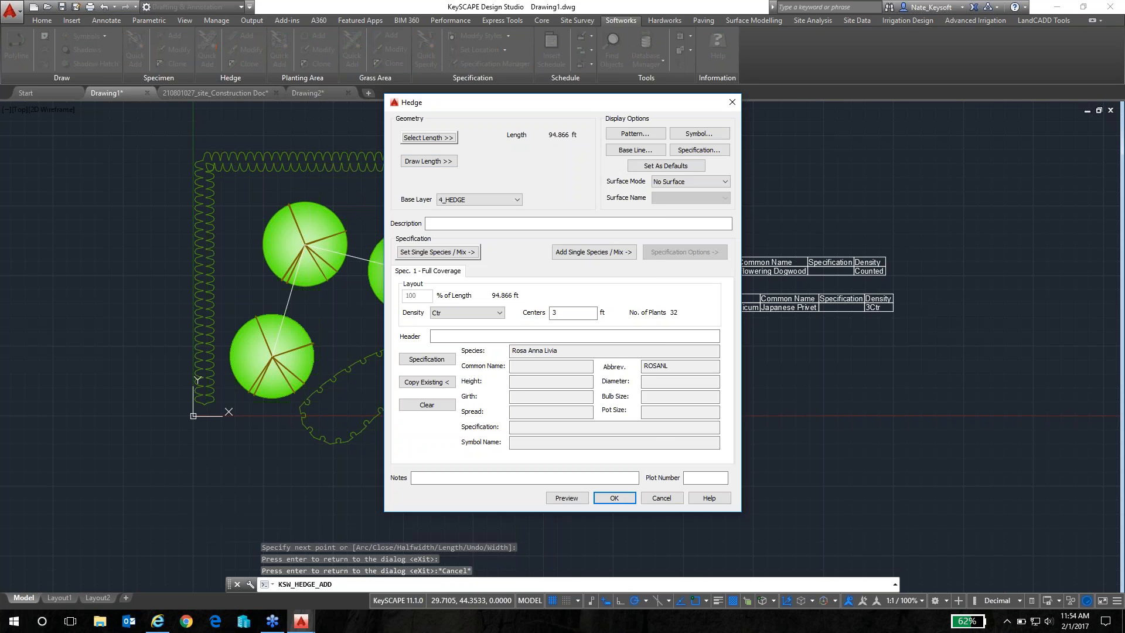
Step: Switch the hedge's edge pattern to Hedge (Dwg) from the Softworks Edges library and preview it in the drawing
click(636, 135)
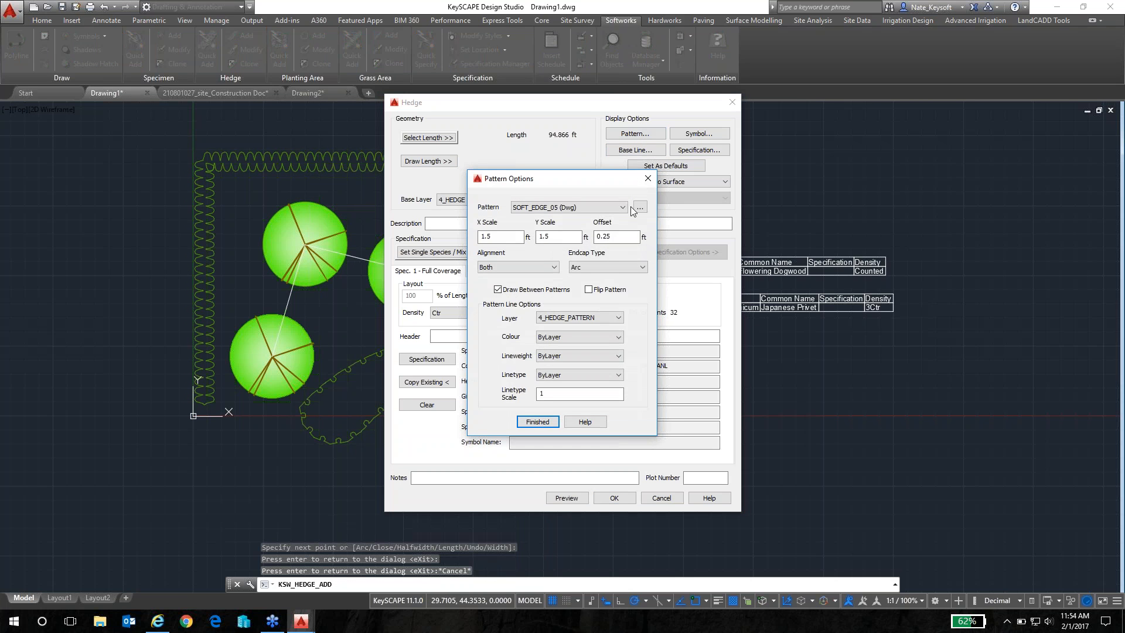
click(623, 207)
click(623, 207)
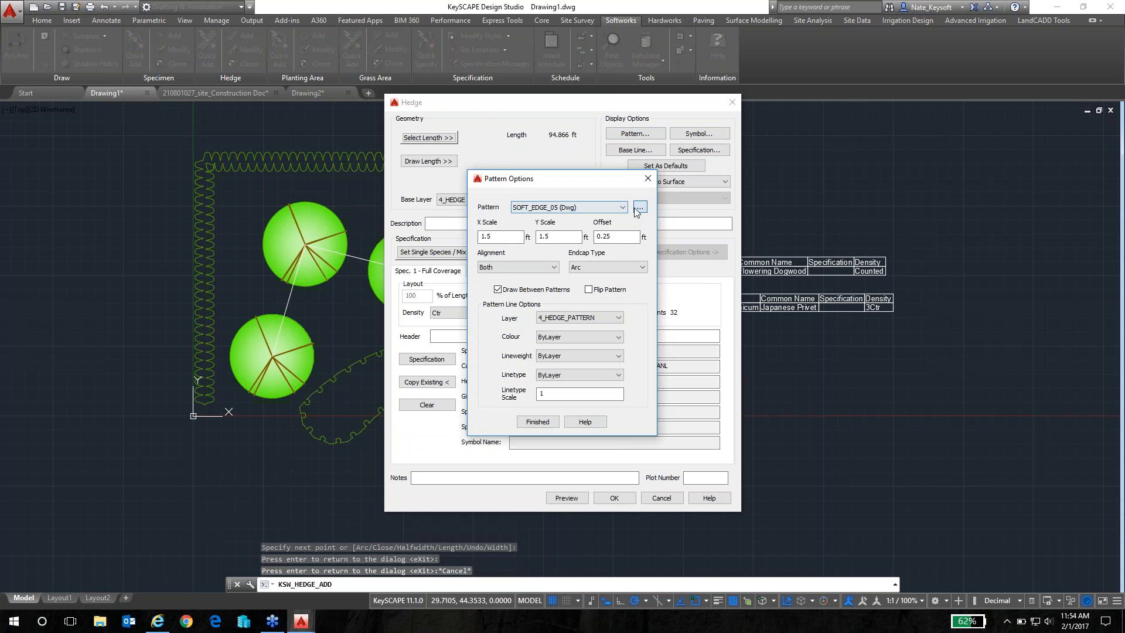
click(639, 207)
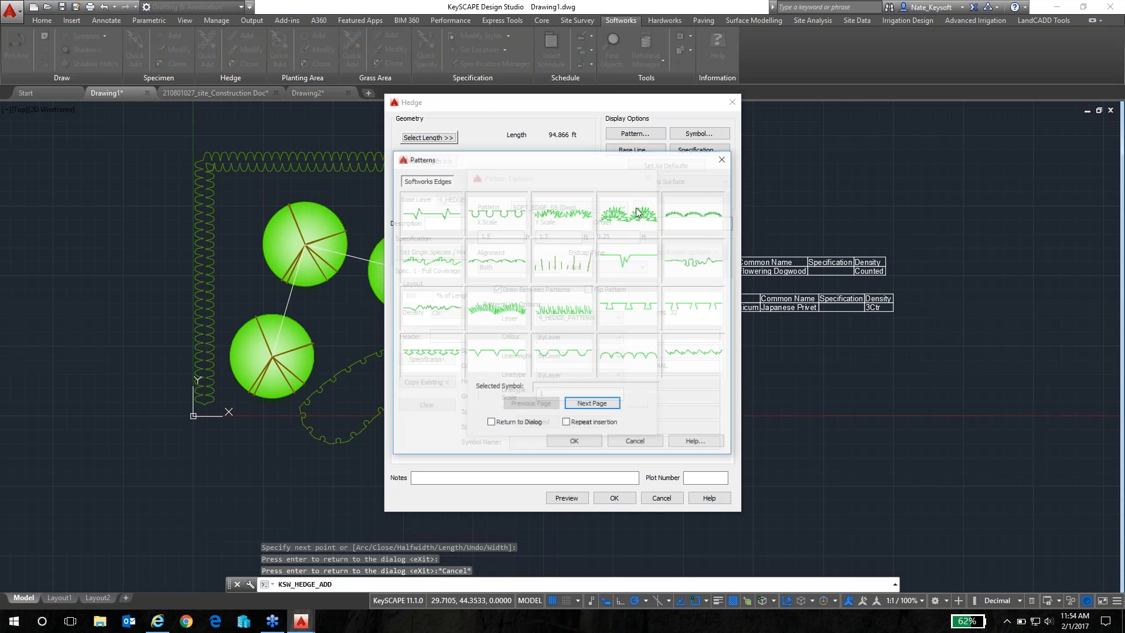
click(592, 404)
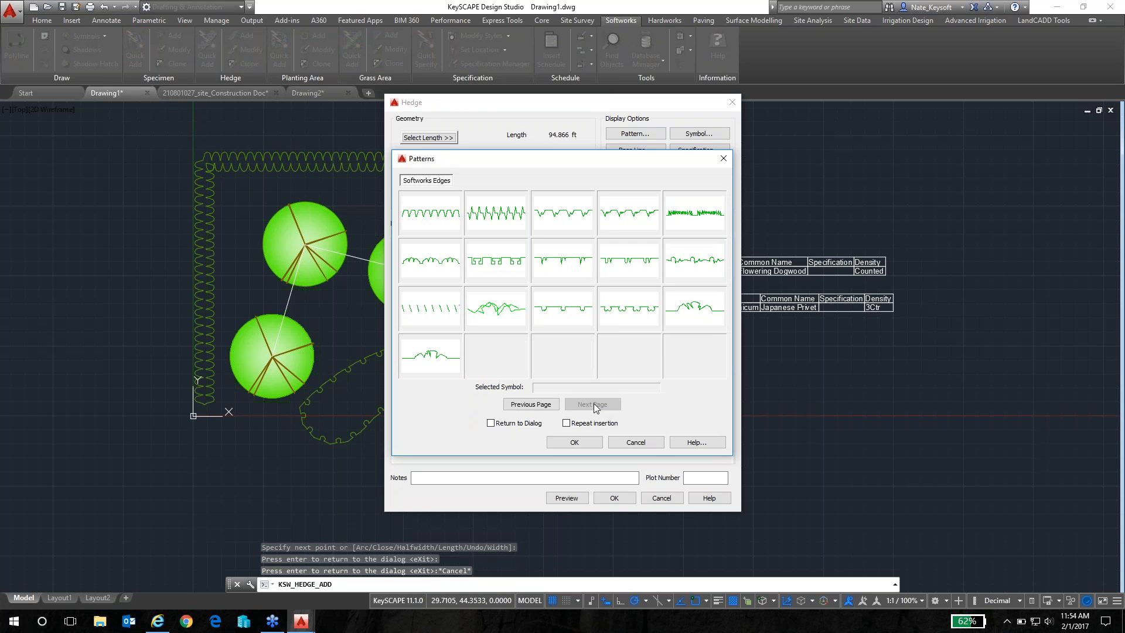
click(543, 404)
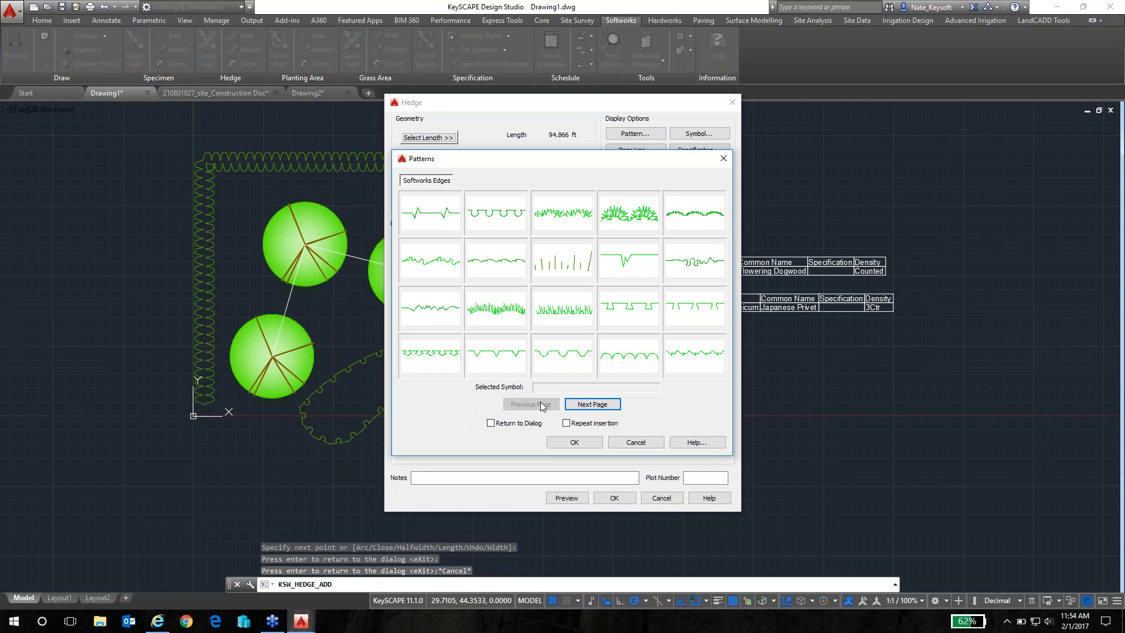
click(512, 326)
click(493, 263)
double_click(500, 270)
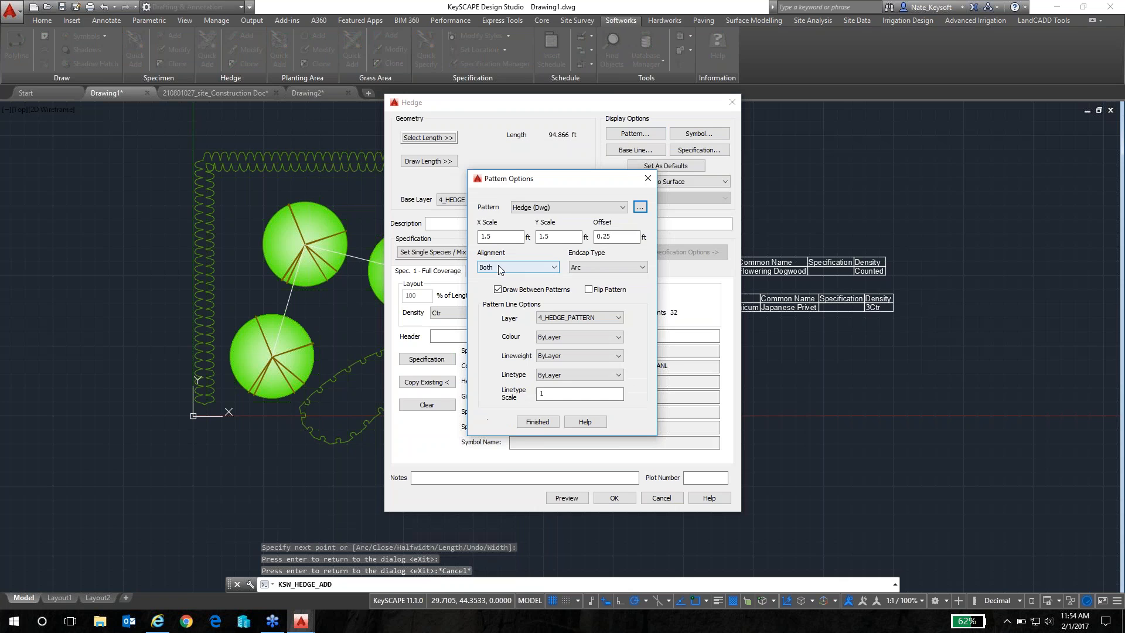
click(537, 422)
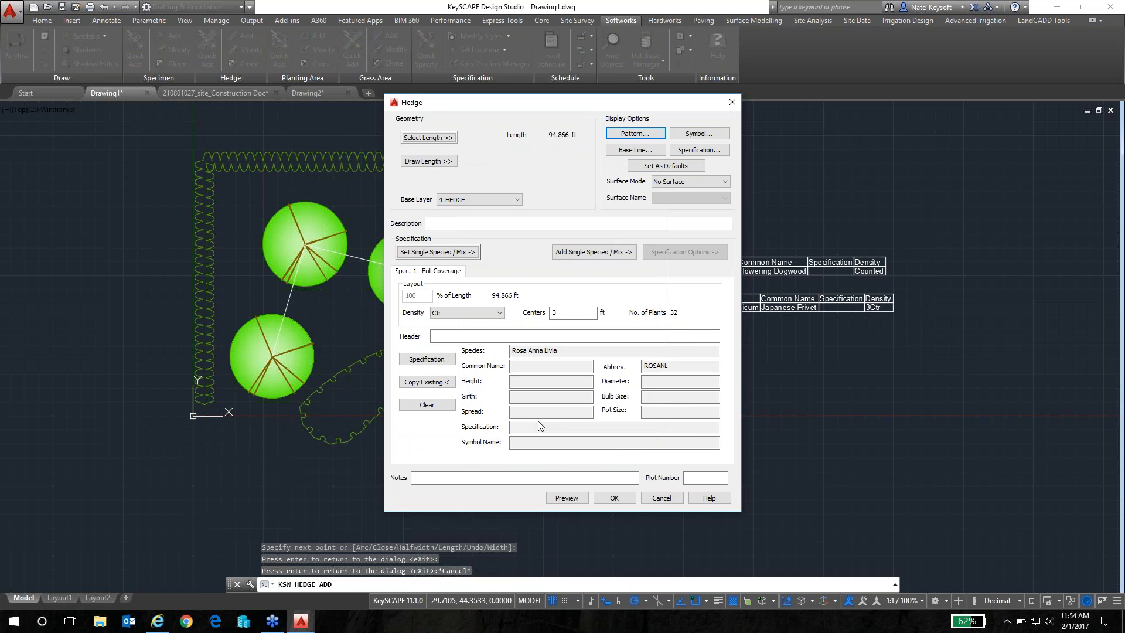
click(565, 498)
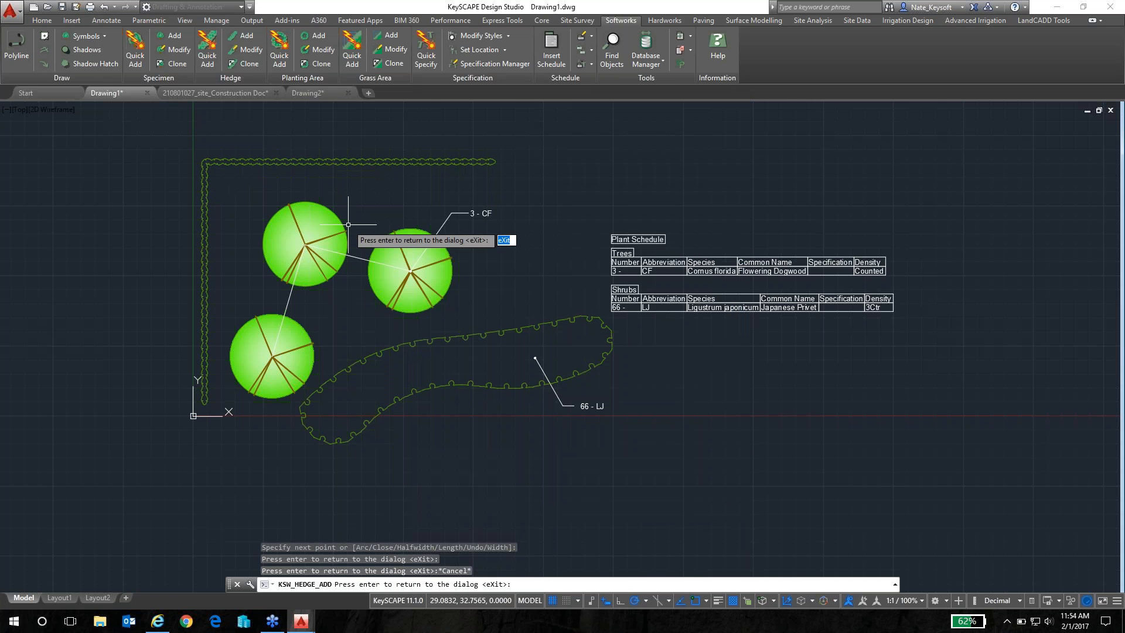
scroll(252, 172, up, 2)
key(Return)
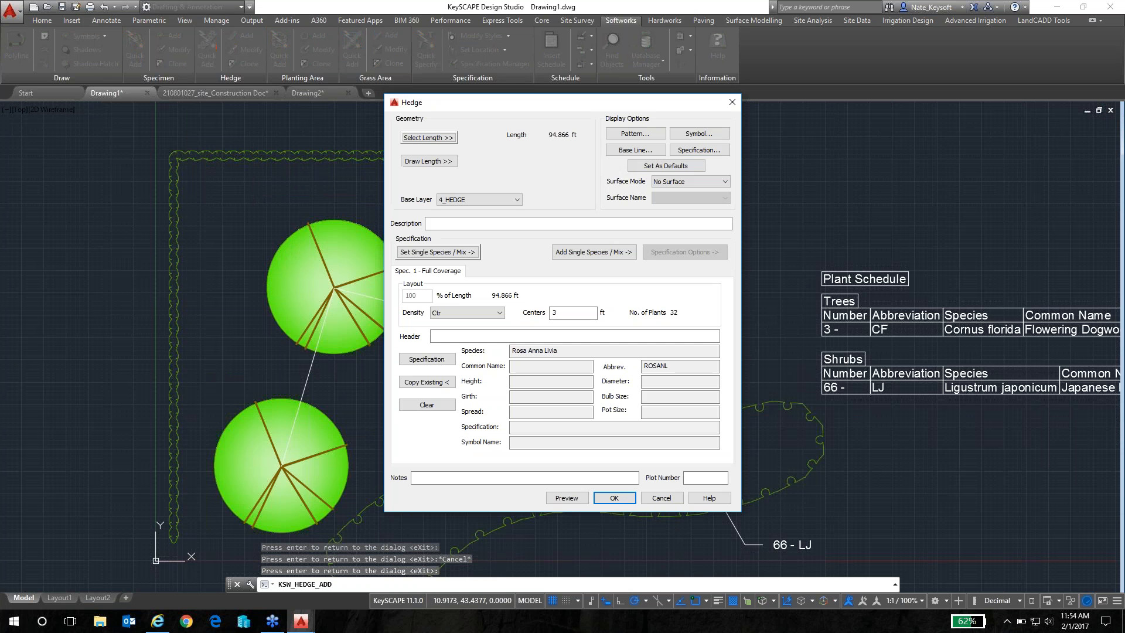
Step: Set the hedge pattern's X and Y scales to 3 ft and preview the hedge in the drawing
click(637, 138)
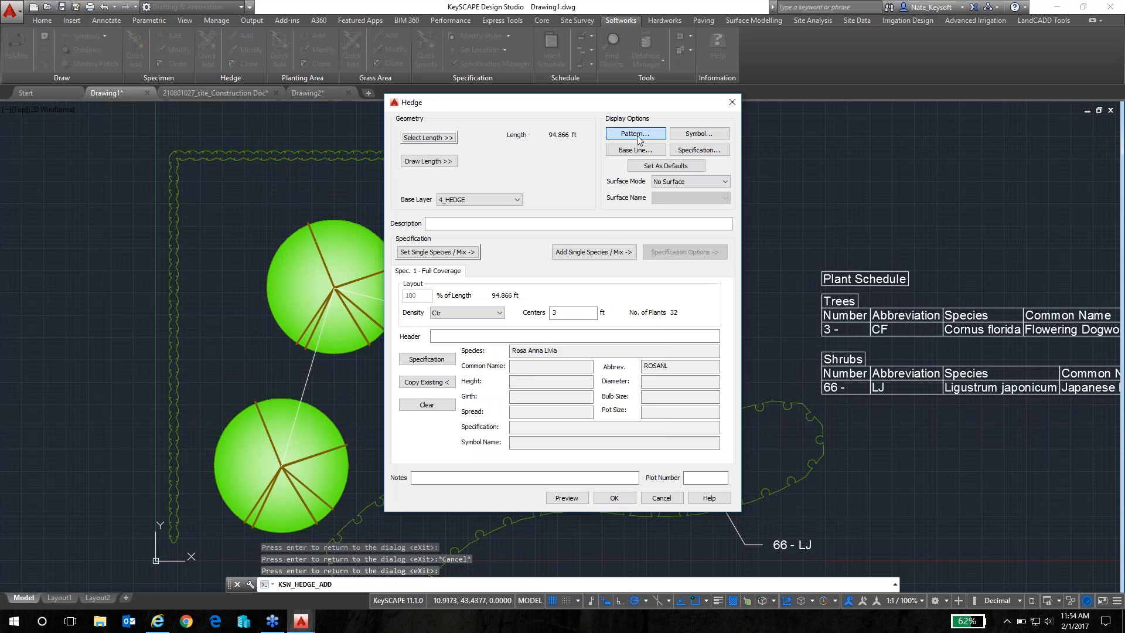
drag(498, 236, 466, 237)
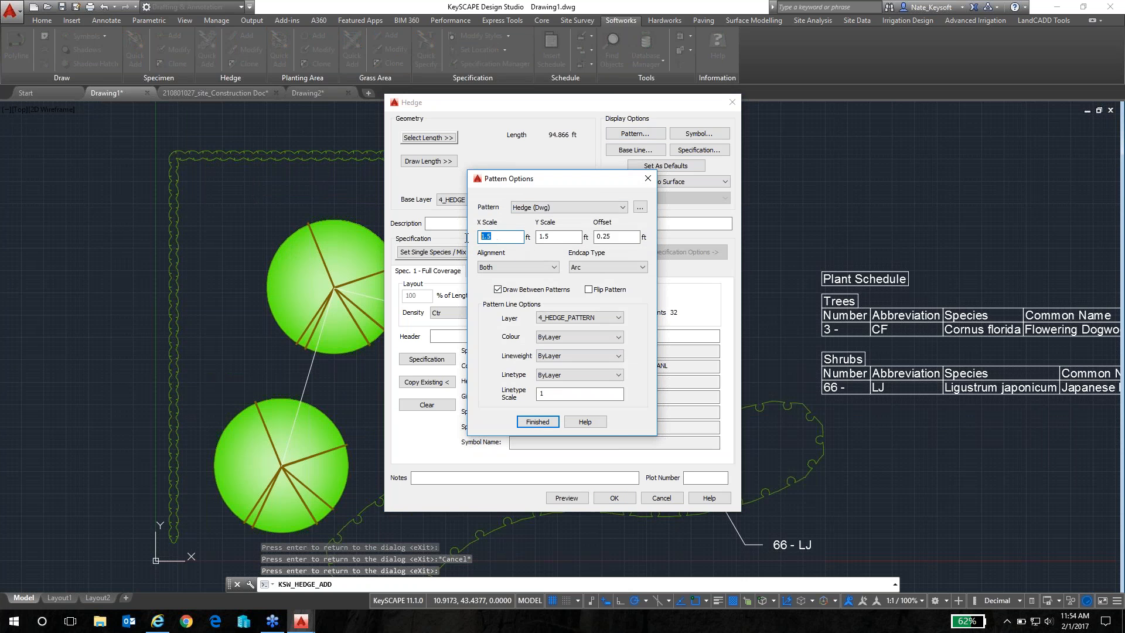
text(33)
key(Tab)
click(617, 237)
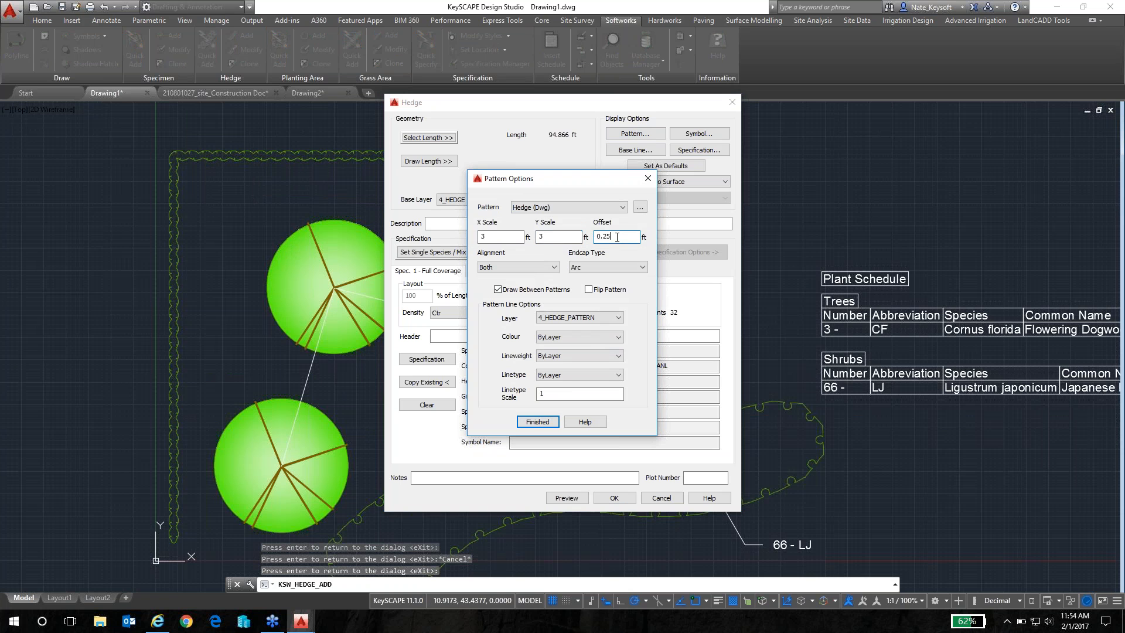
click(543, 422)
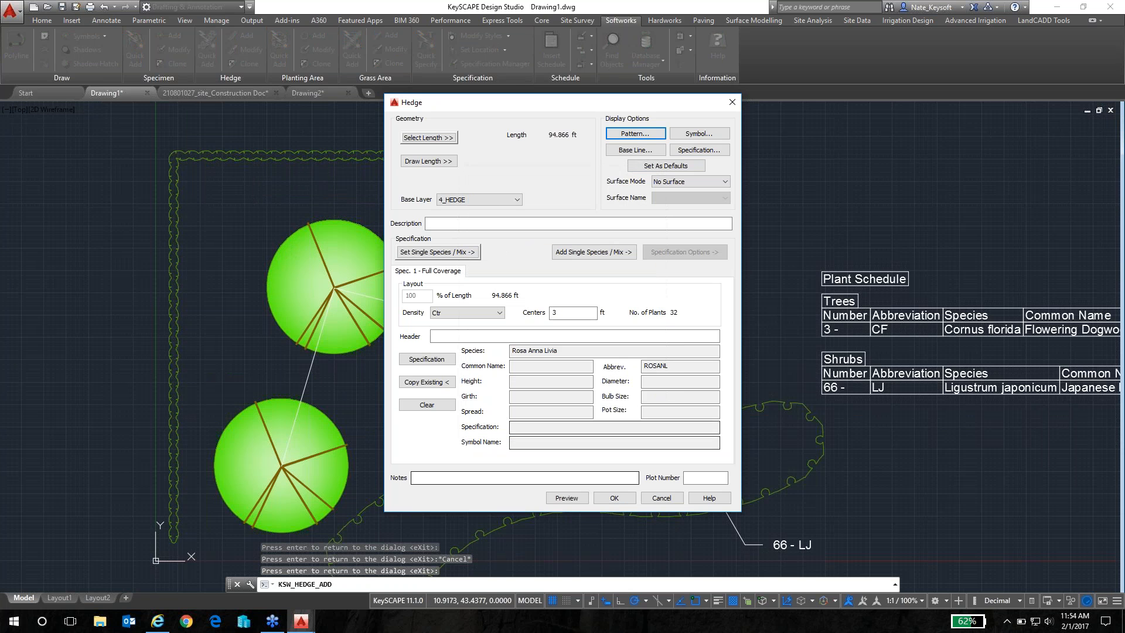
click(564, 497)
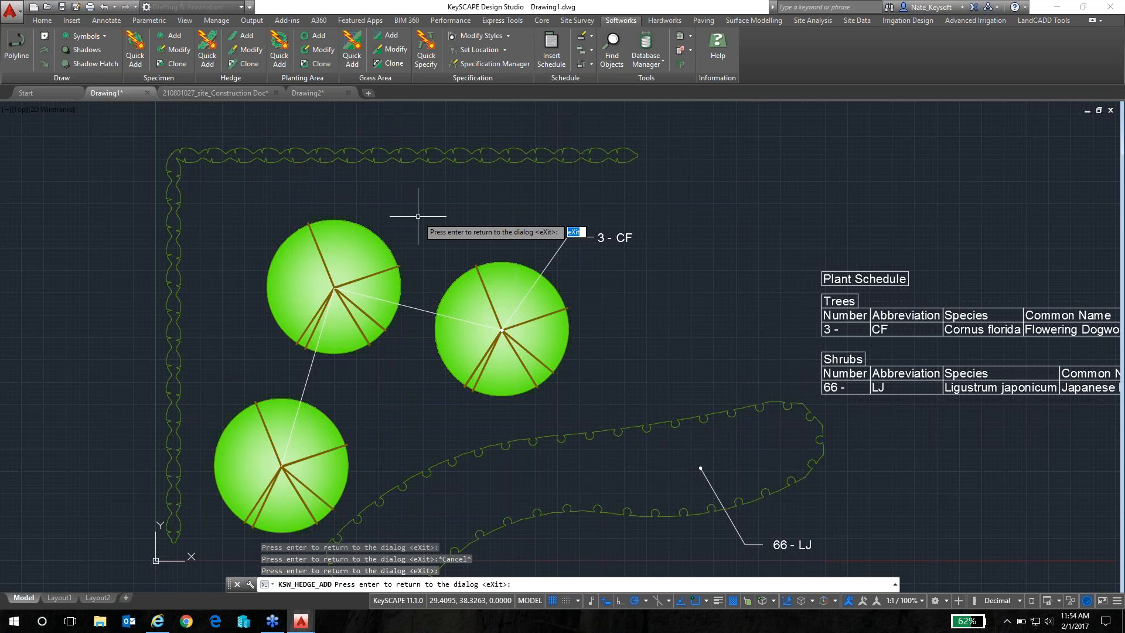
key(Return)
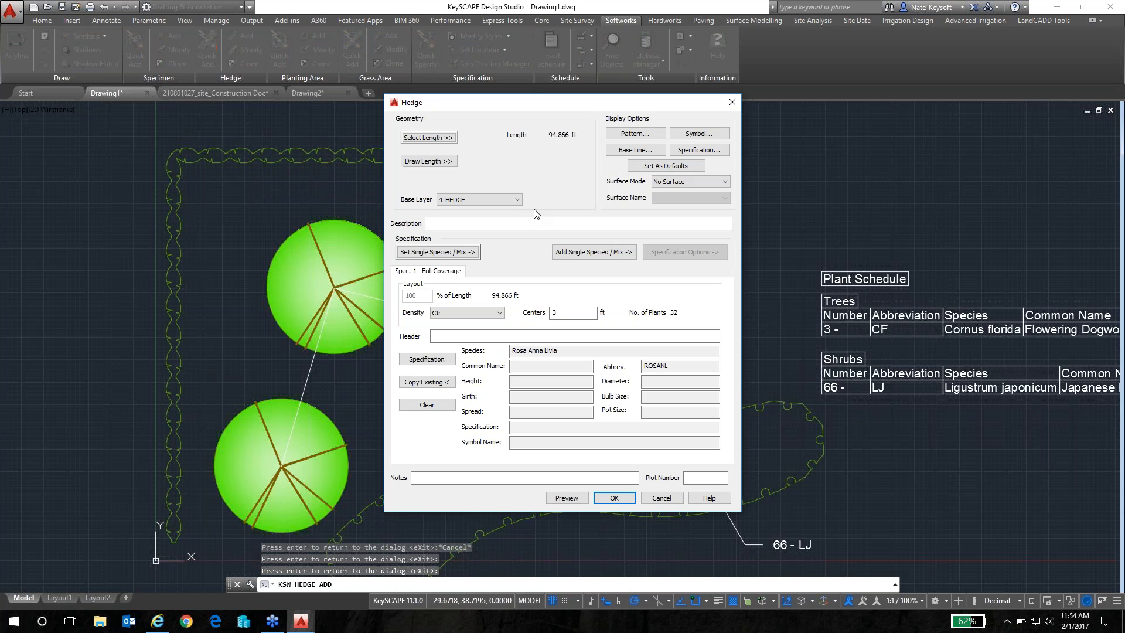
Step: Accept the hedge and place its specification label beneath the horizontal run, with a leader from the hedge to the label
click(613, 497)
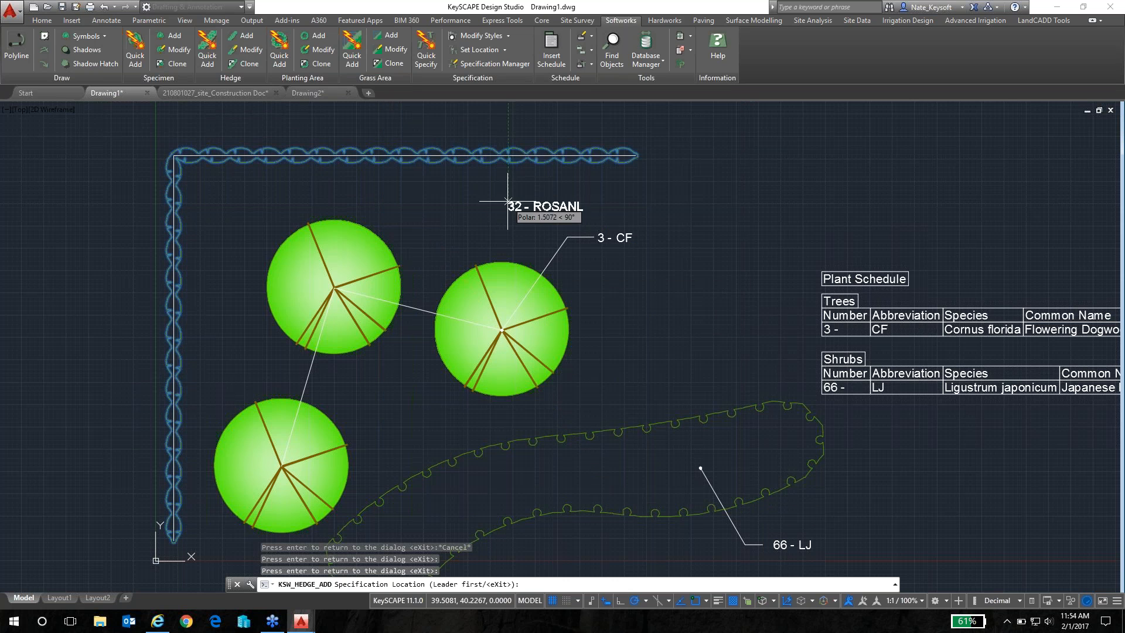
click(596, 206)
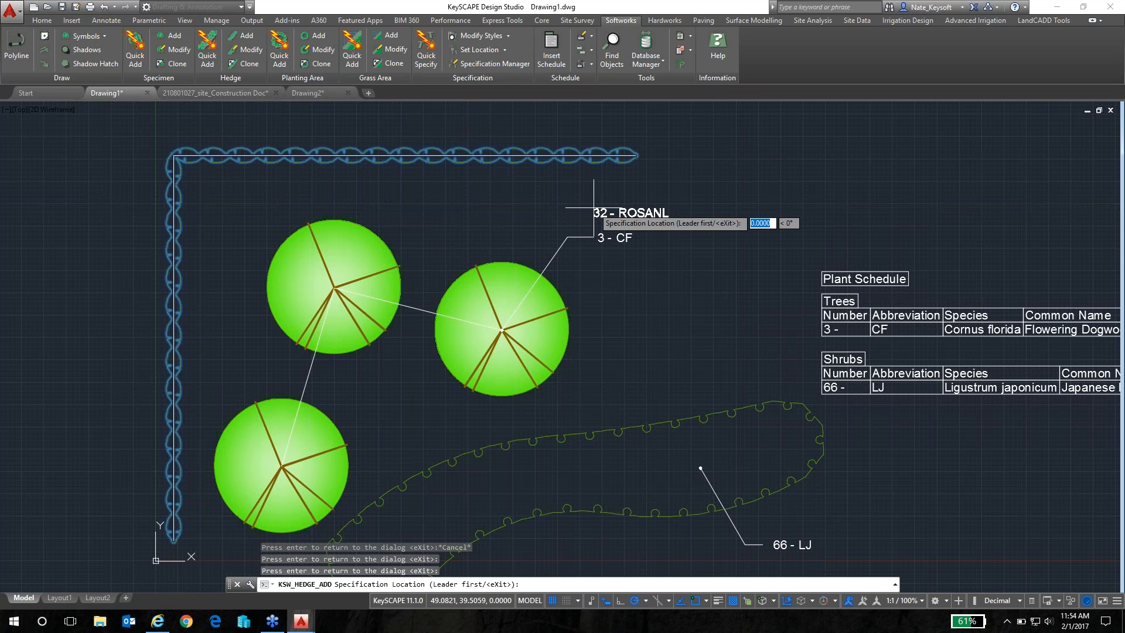
click(543, 157)
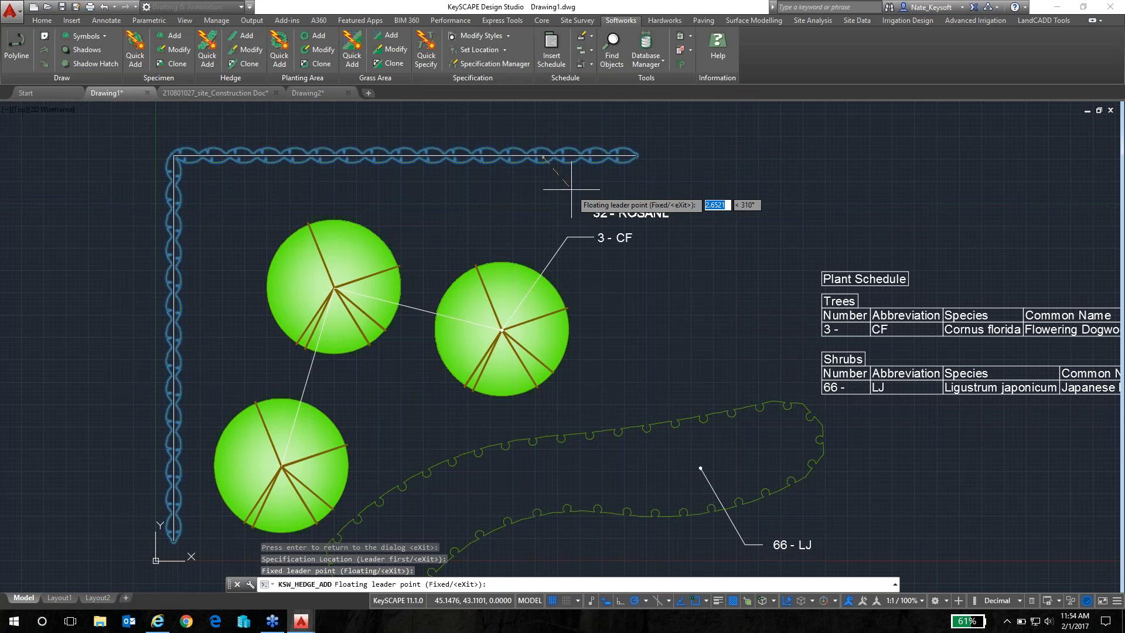
click(584, 210)
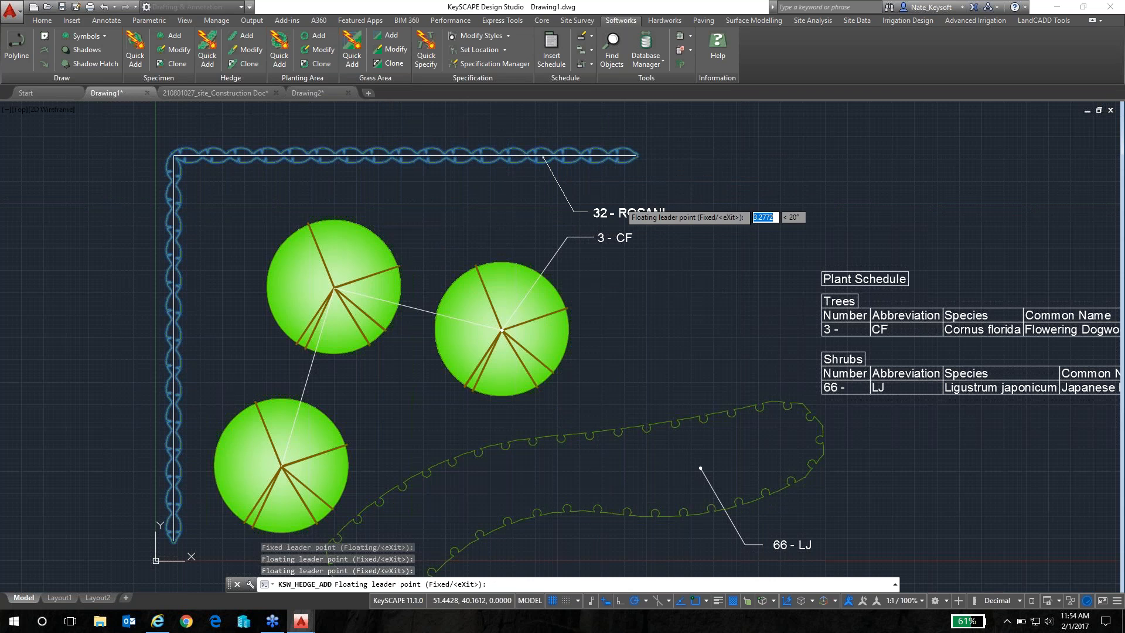
key(Return)
Step: Review the plant schedule in the drawing and the Cornus florida specimen's columns in the Specification Manager, leaving them unedited
scroll(726, 225, down, 2)
scroll(564, 230, up, 1)
scroll(703, 357, up, 4)
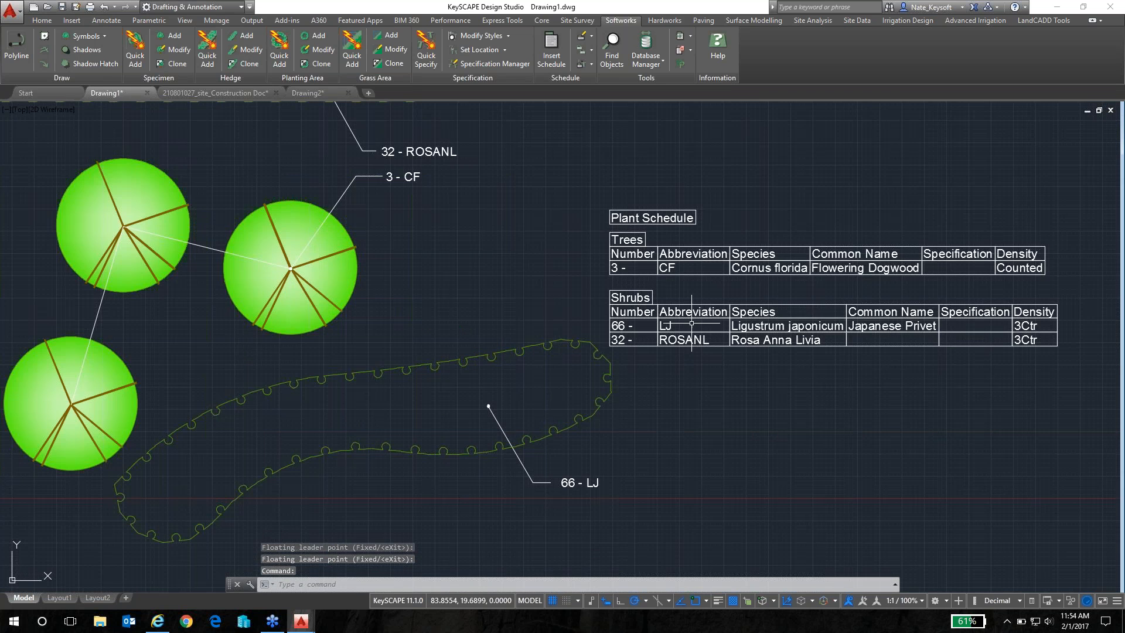
scroll(780, 343, down, 3)
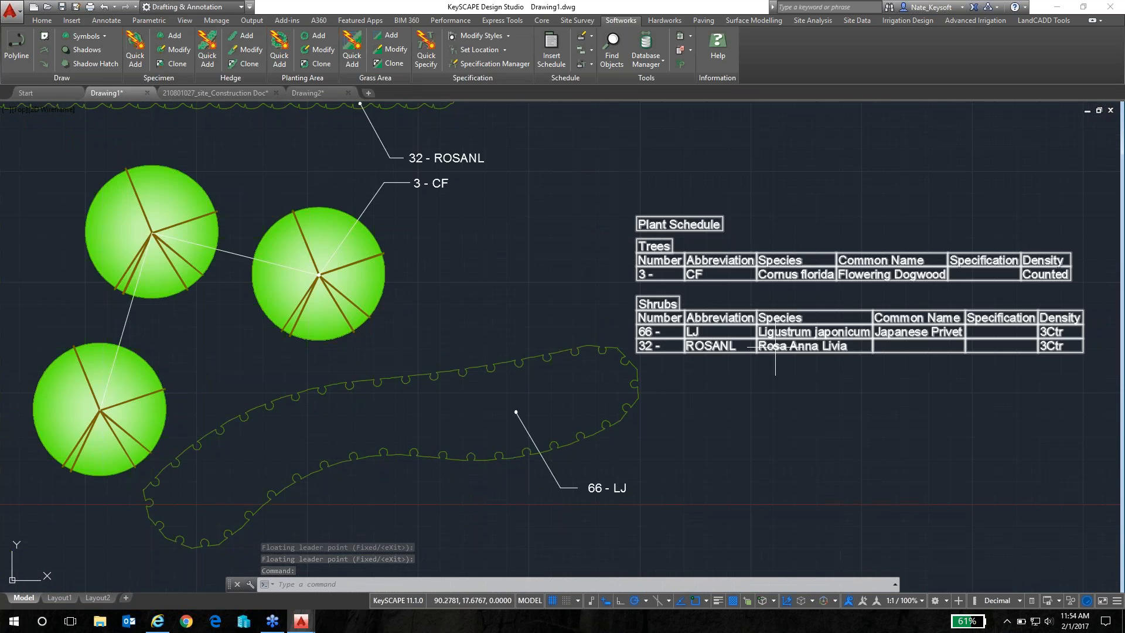
scroll(727, 304, down, 4)
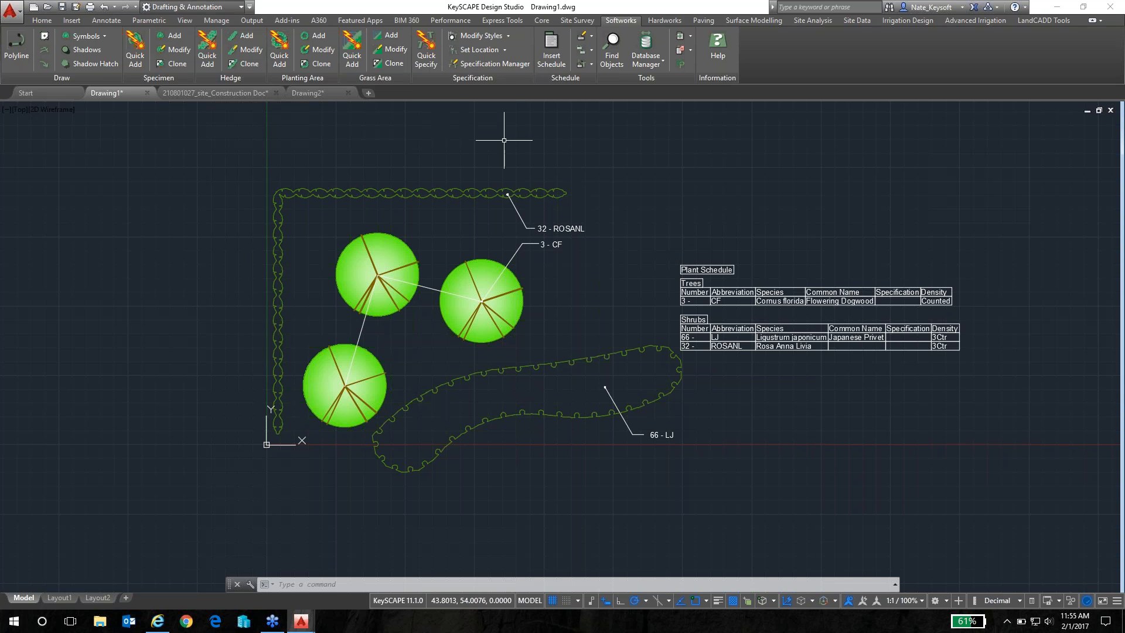
click(501, 65)
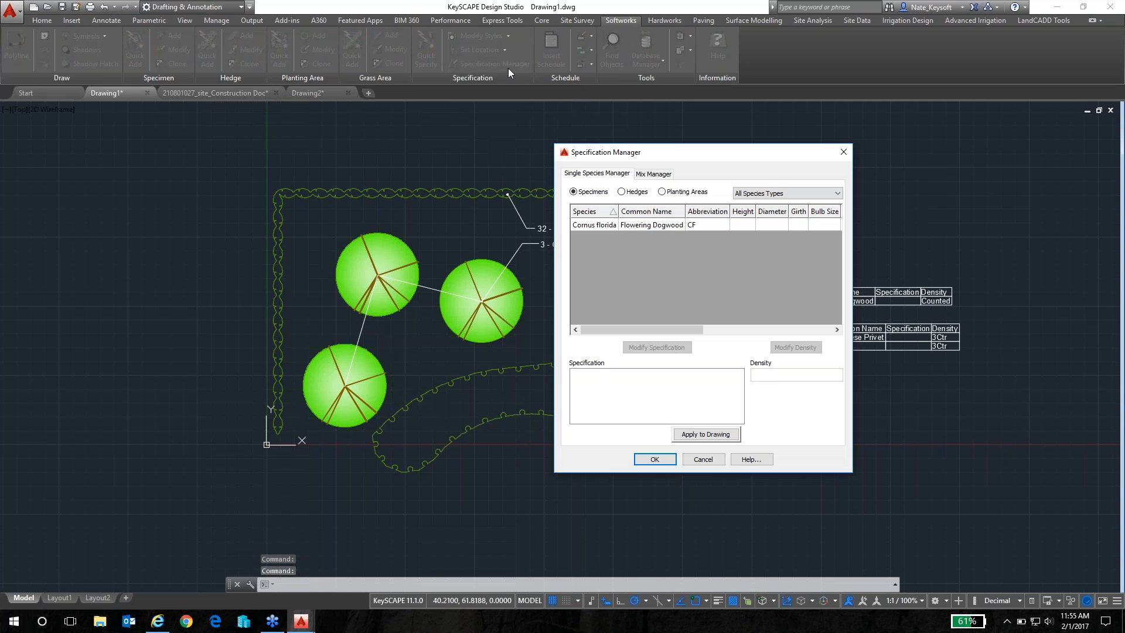
click(604, 227)
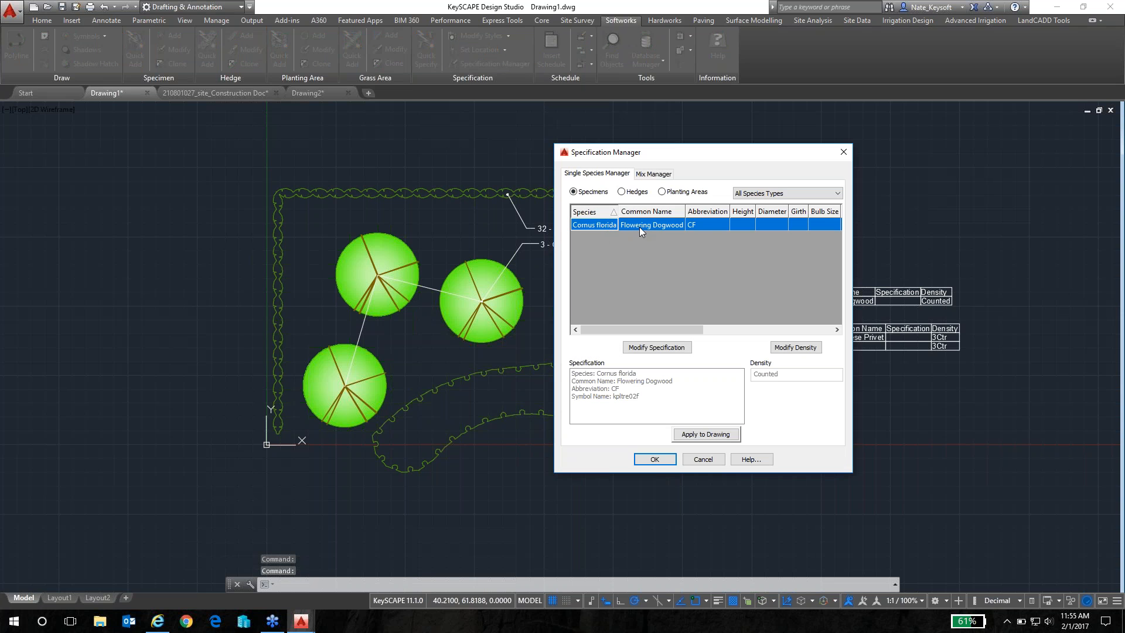
drag(690, 328, 827, 331)
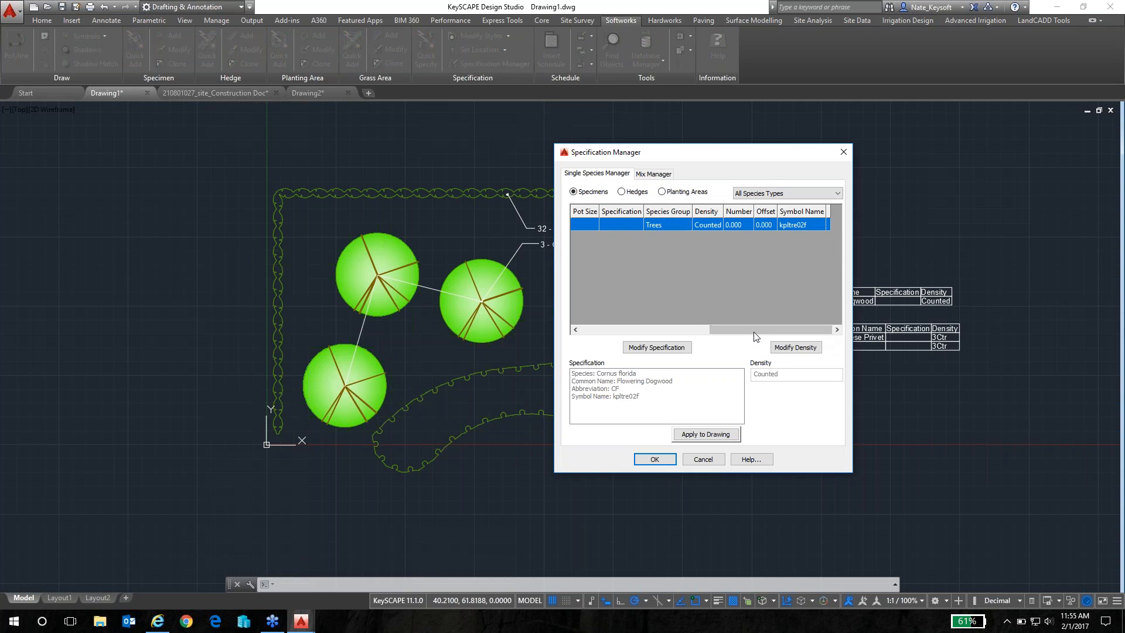
click(710, 462)
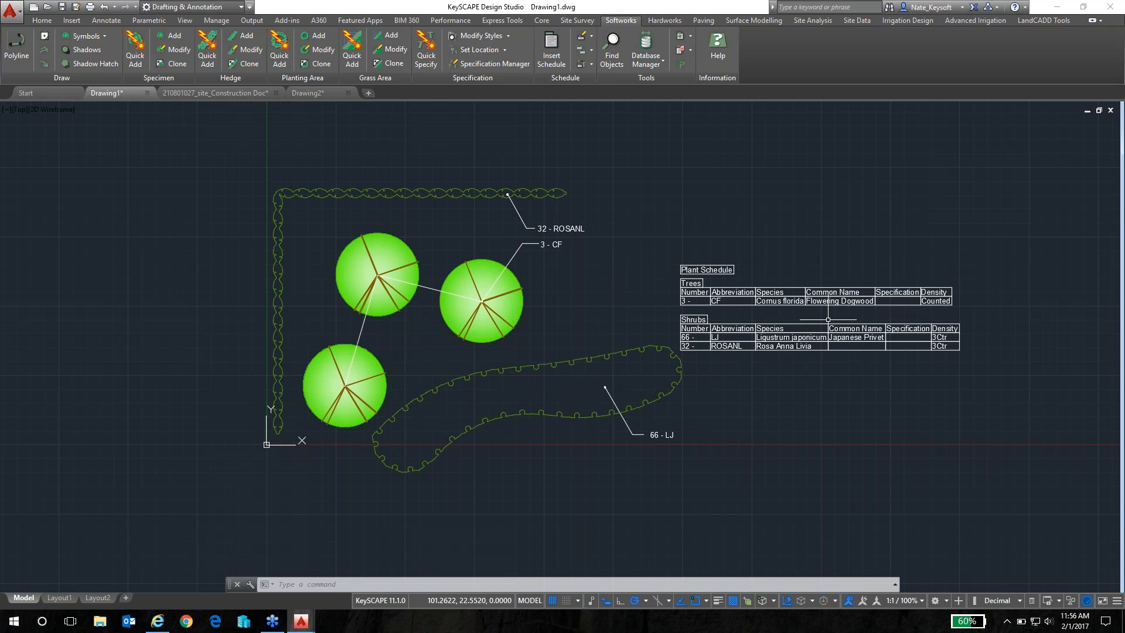
click(692, 49)
click(691, 48)
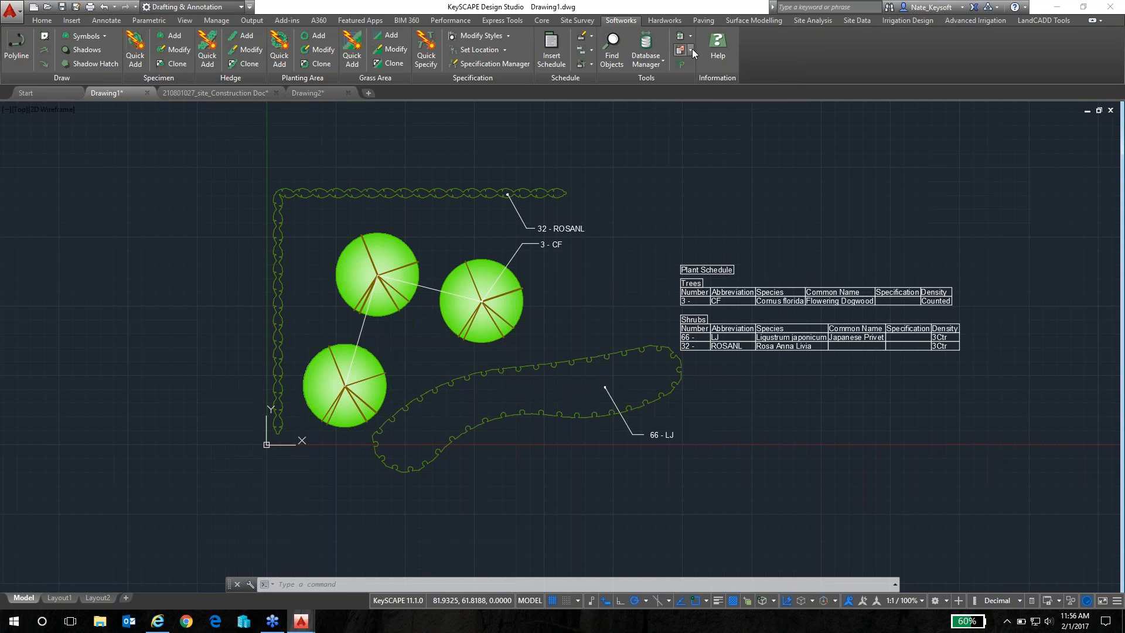
click(690, 36)
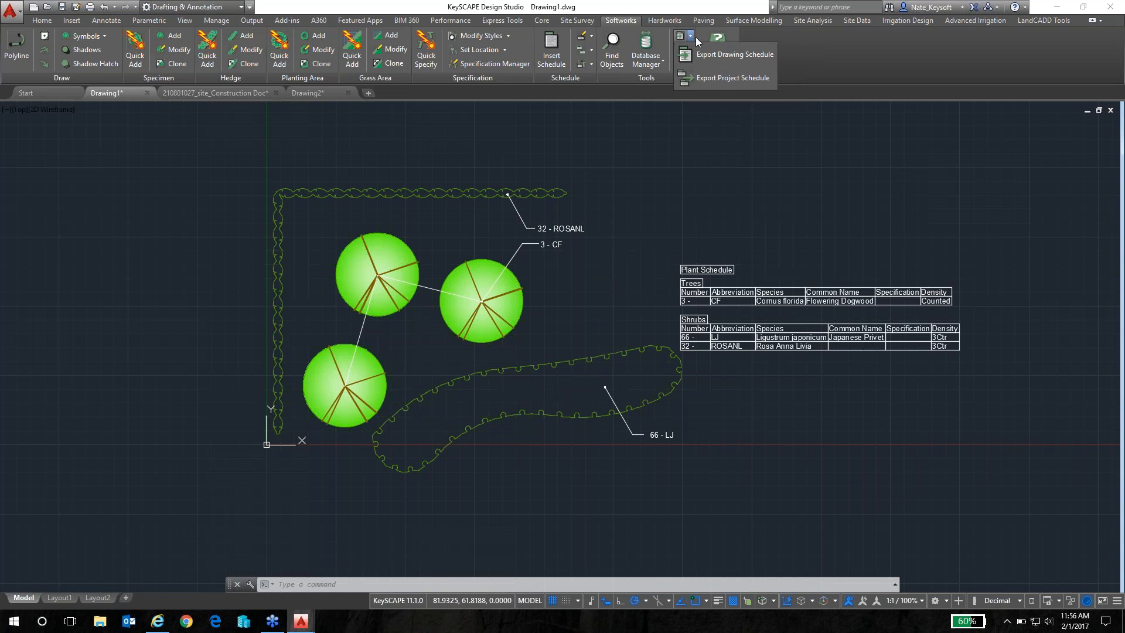
click(691, 36)
Step: Start extracting a plant list from the drawing and create a new plant list group for the owner's projects
click(691, 48)
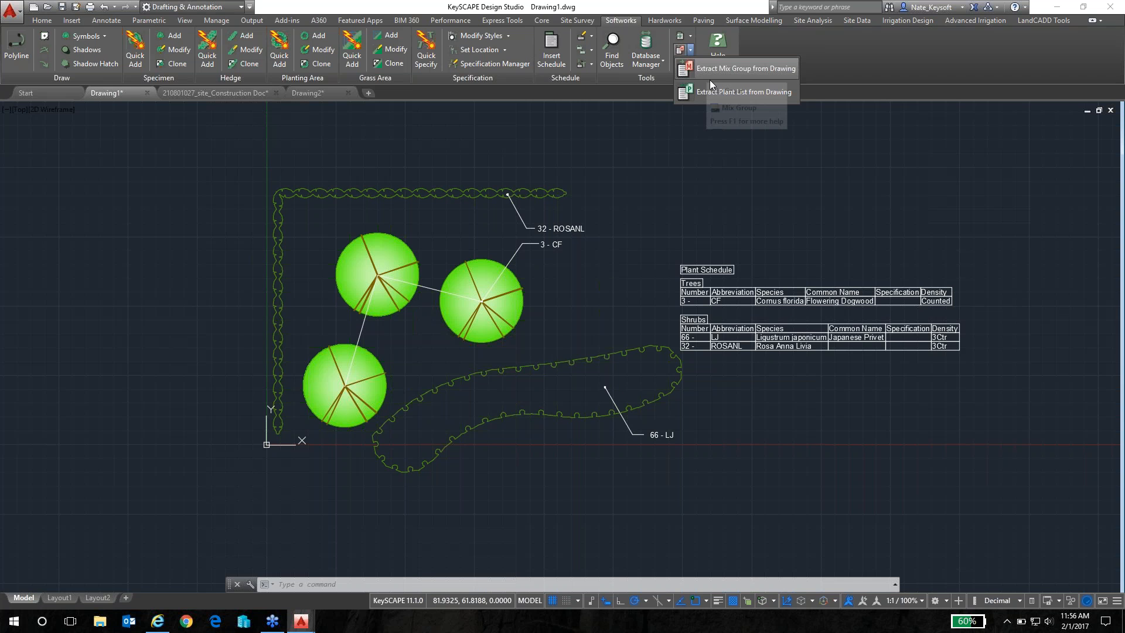
click(692, 49)
click(691, 48)
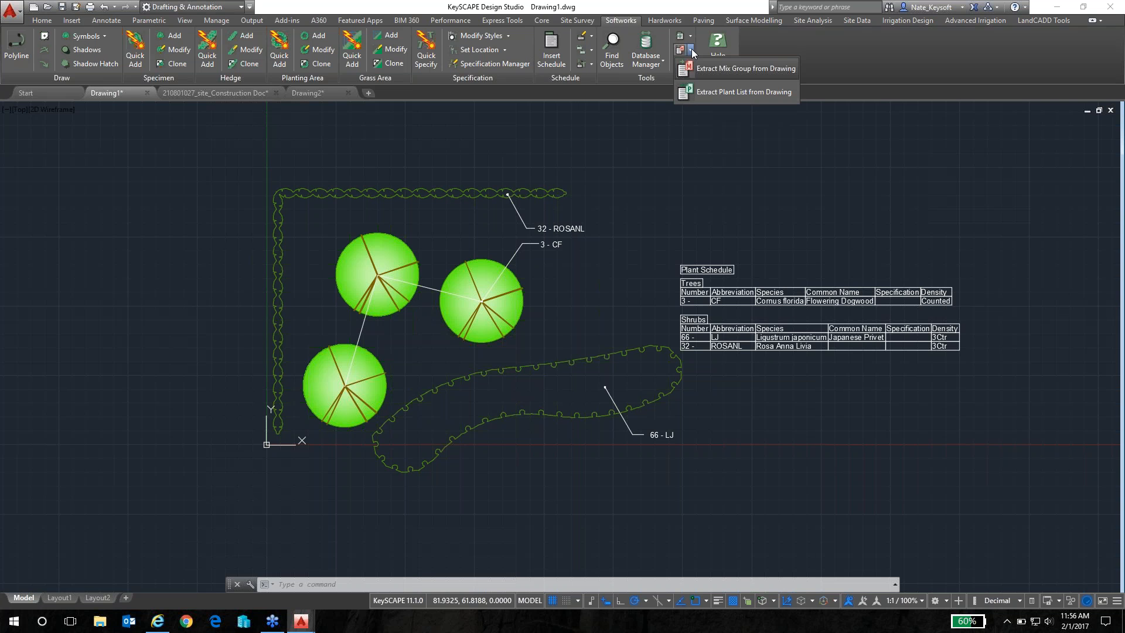
click(720, 92)
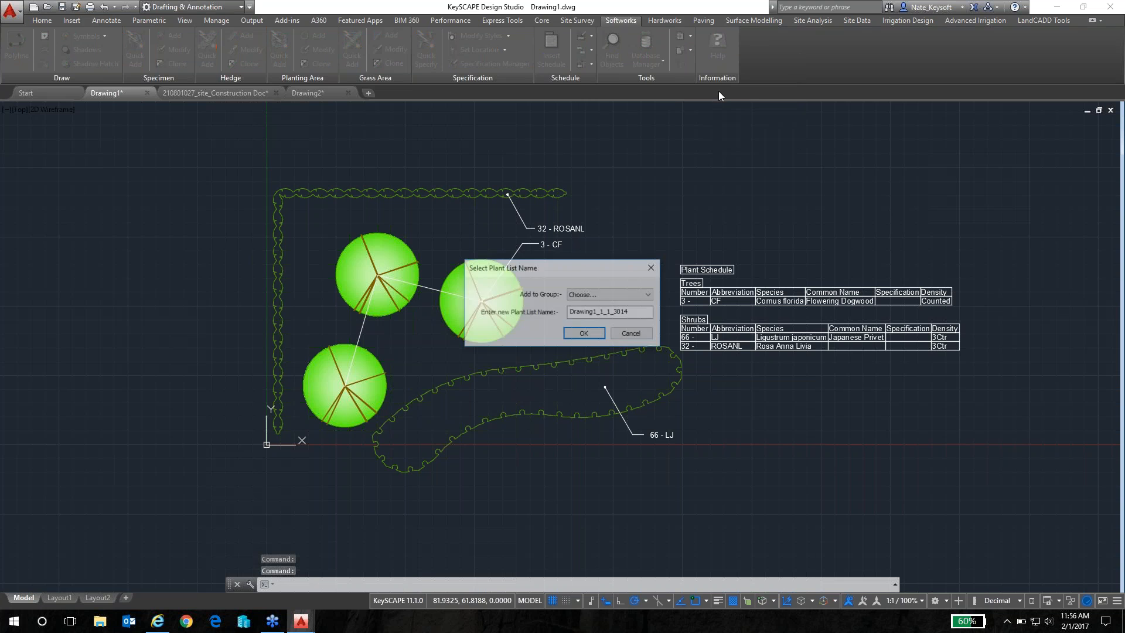
click(649, 294)
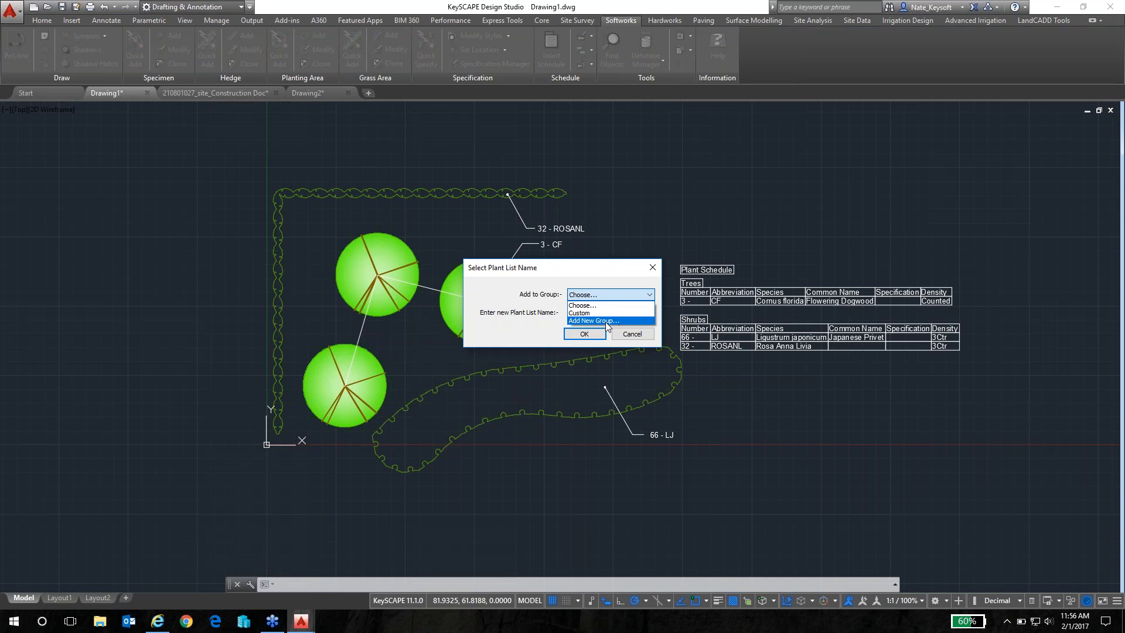
click(605, 322)
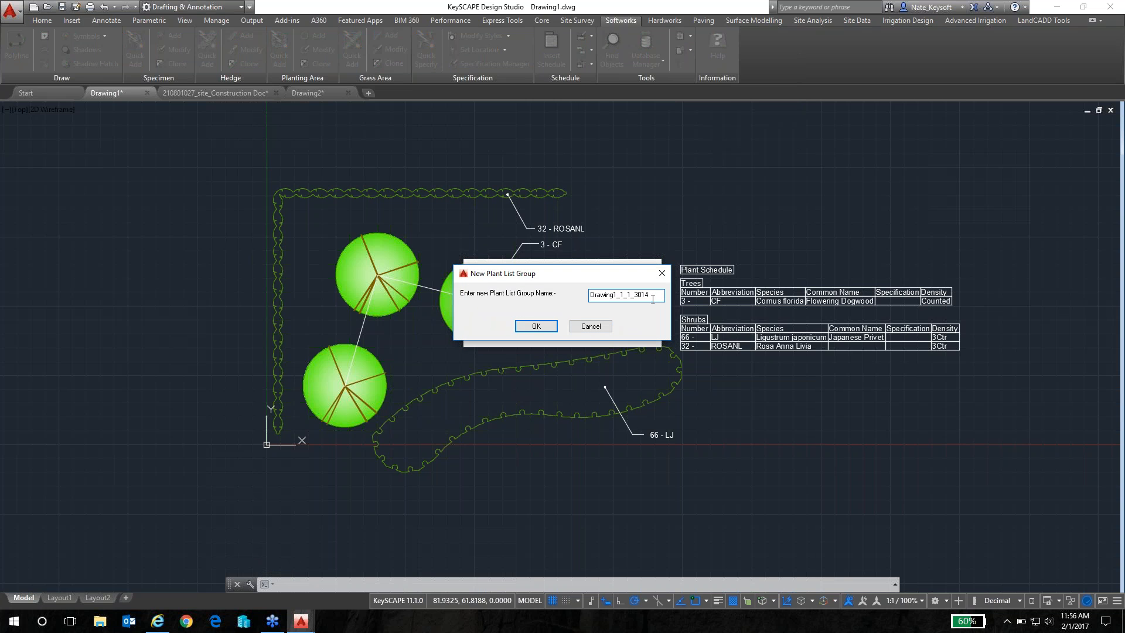
text(Nates Projects)
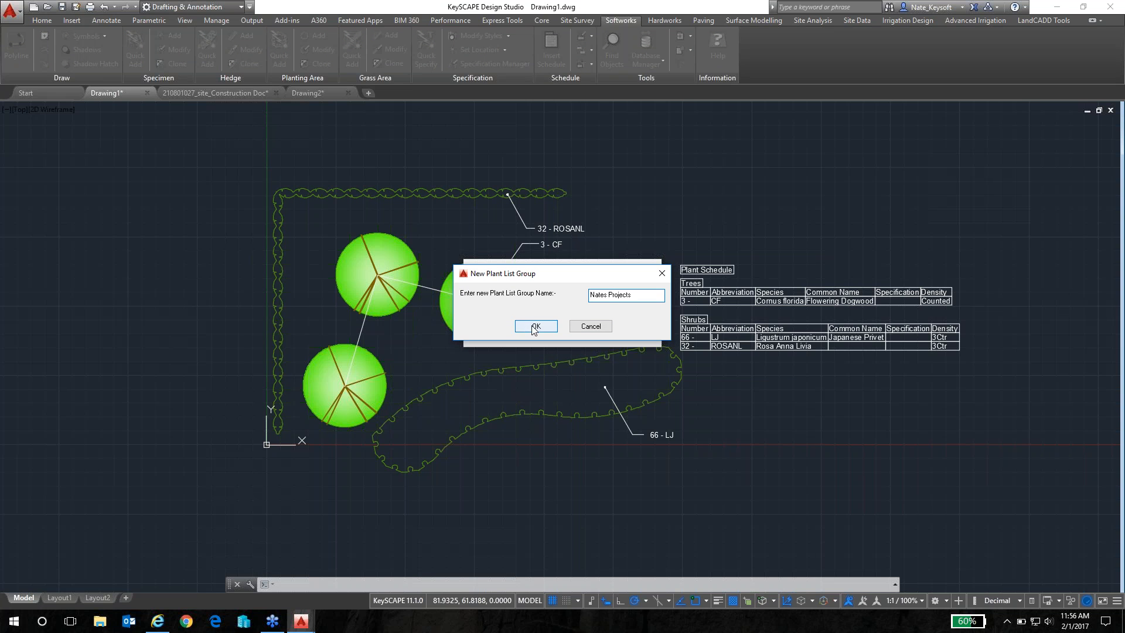
click(535, 326)
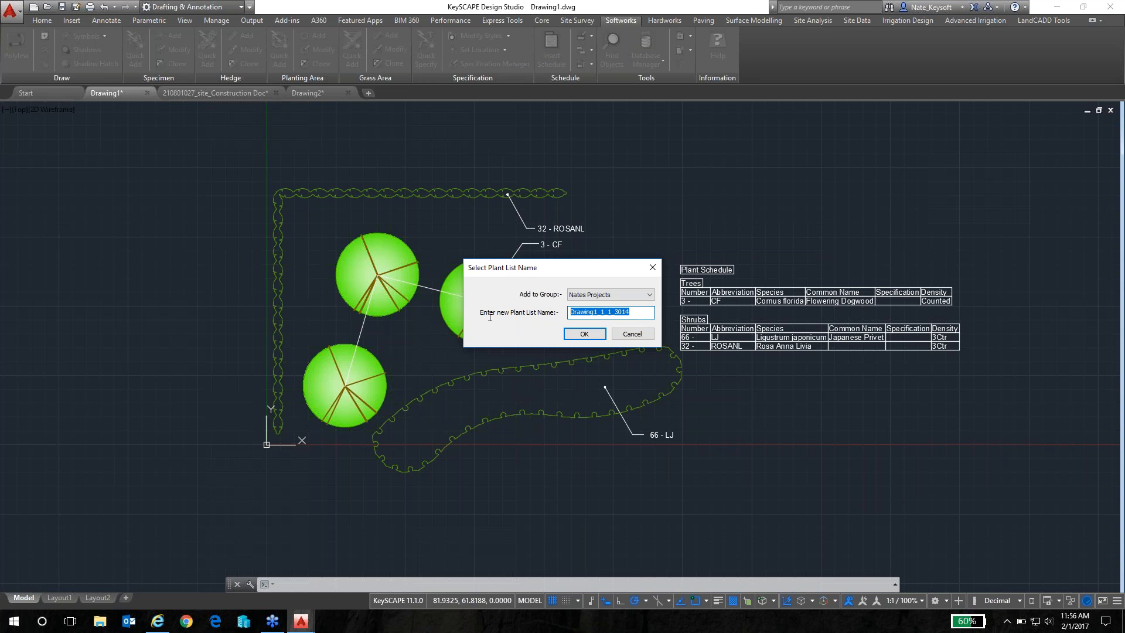
Step: Name the extracted plant list Project 1 and save it in the new group
text(Project 1)
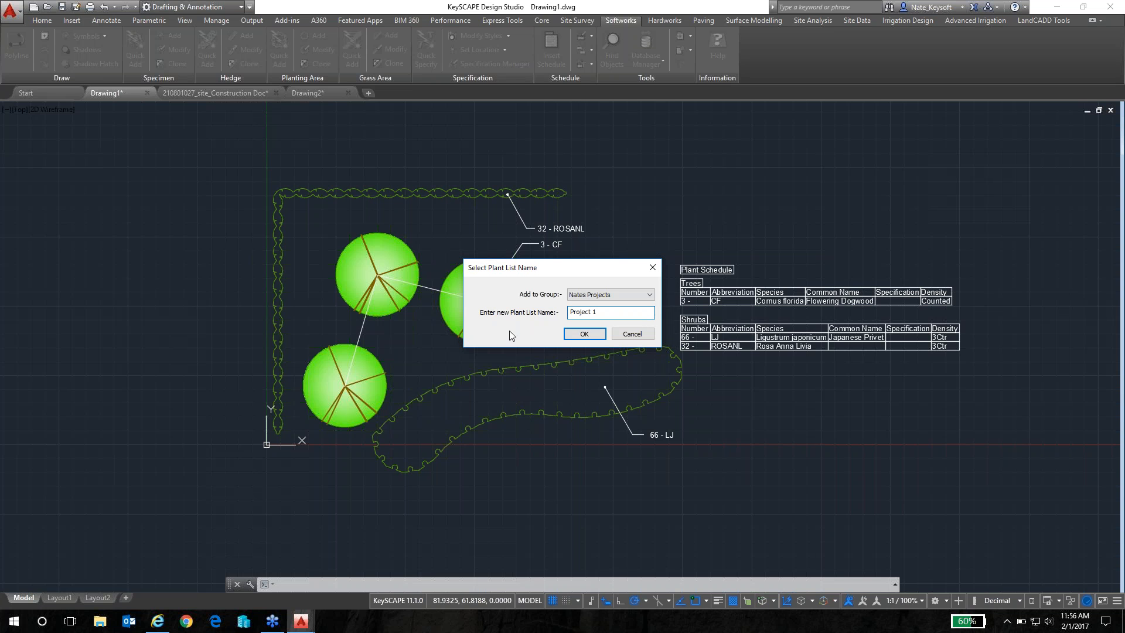
click(595, 336)
click(585, 335)
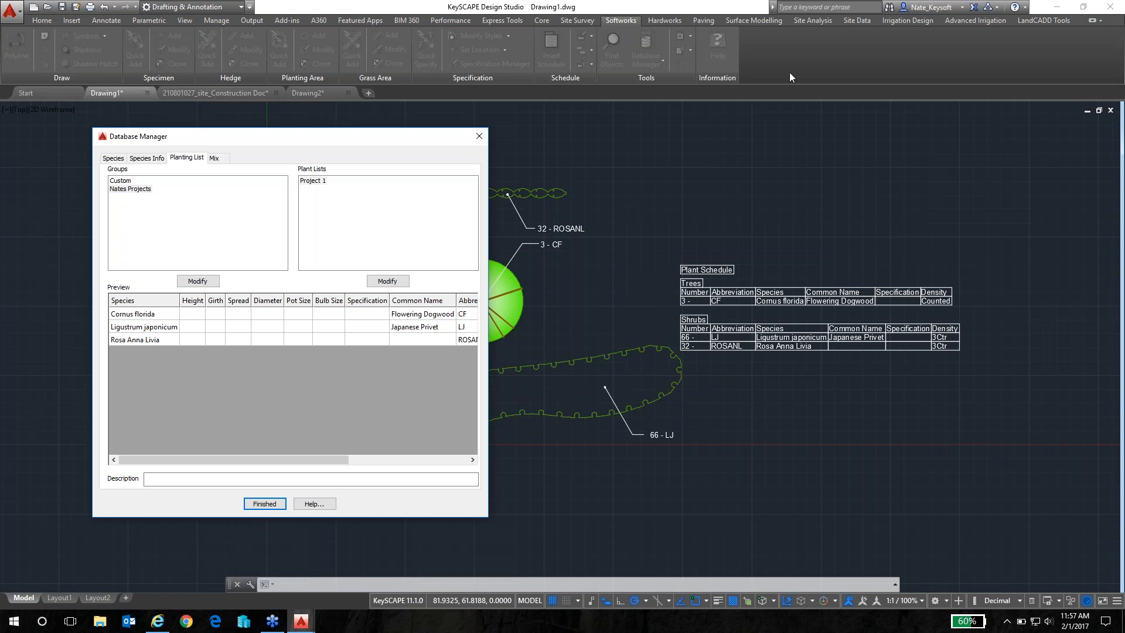
Step: Examine the Project 1 planting list in the Database Manager, including its species, common names, abbreviations and densities
drag(337, 140, 601, 132)
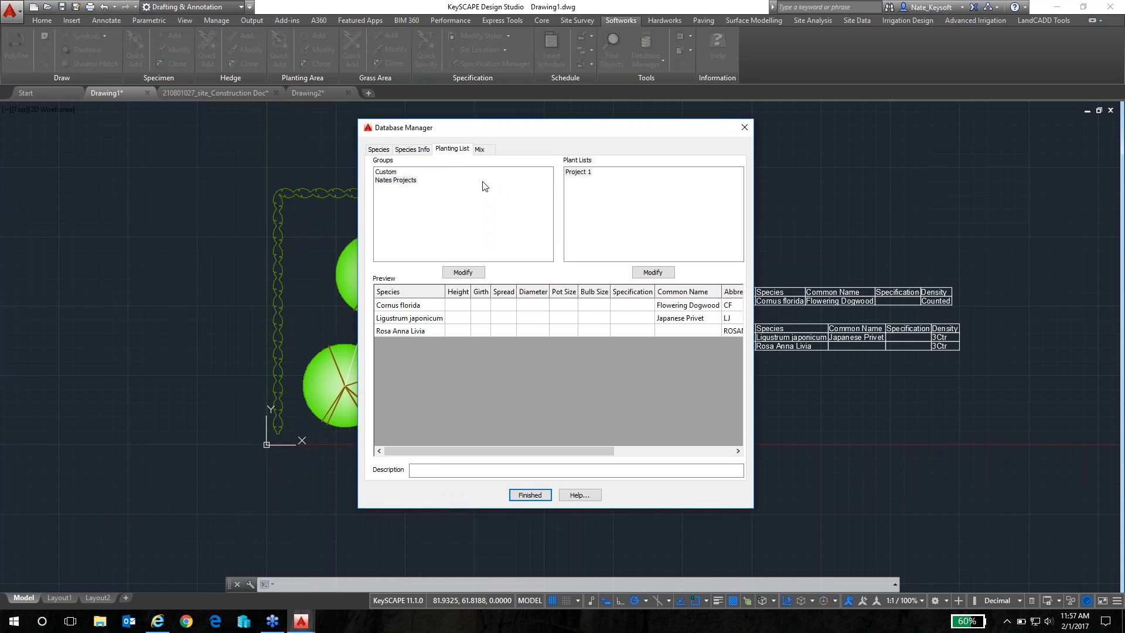
click(381, 150)
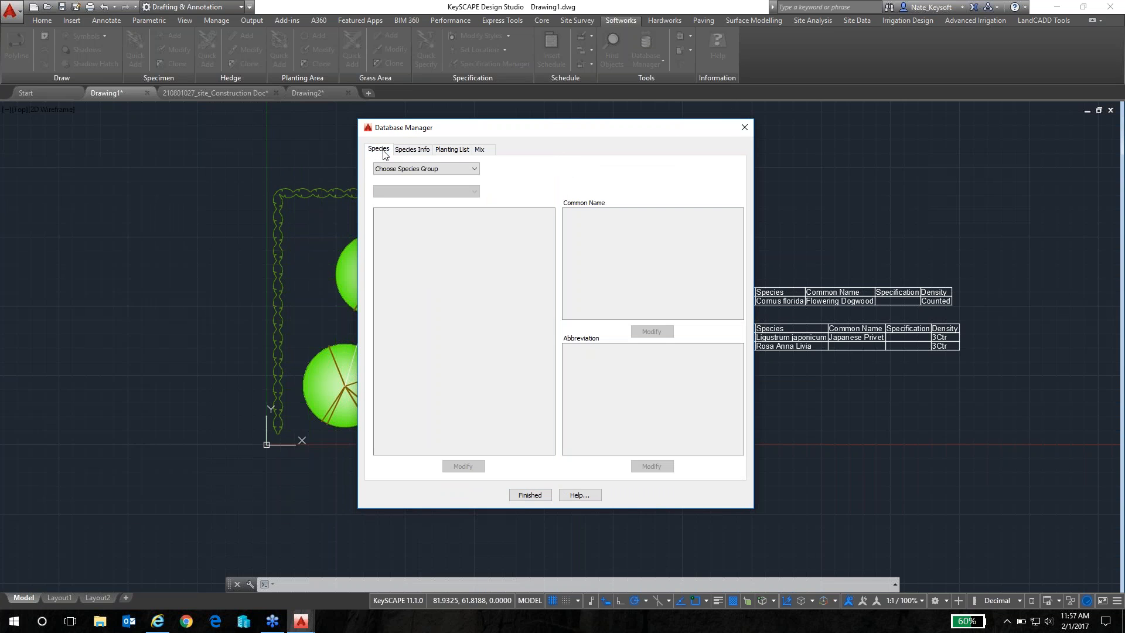
click(421, 169)
click(453, 150)
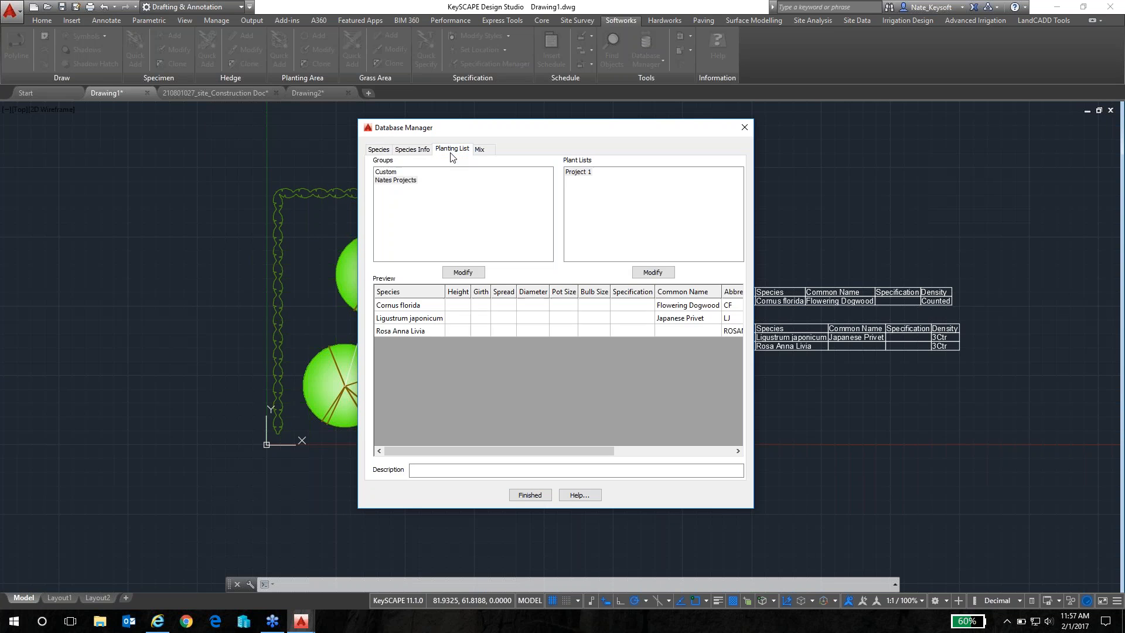
click(387, 181)
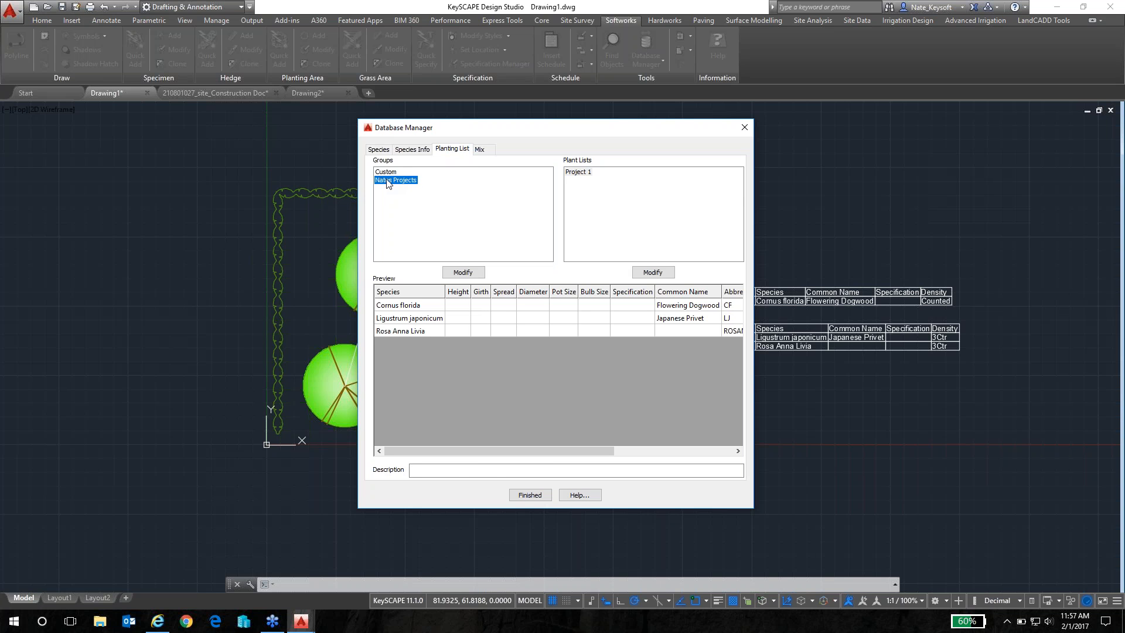
click(584, 174)
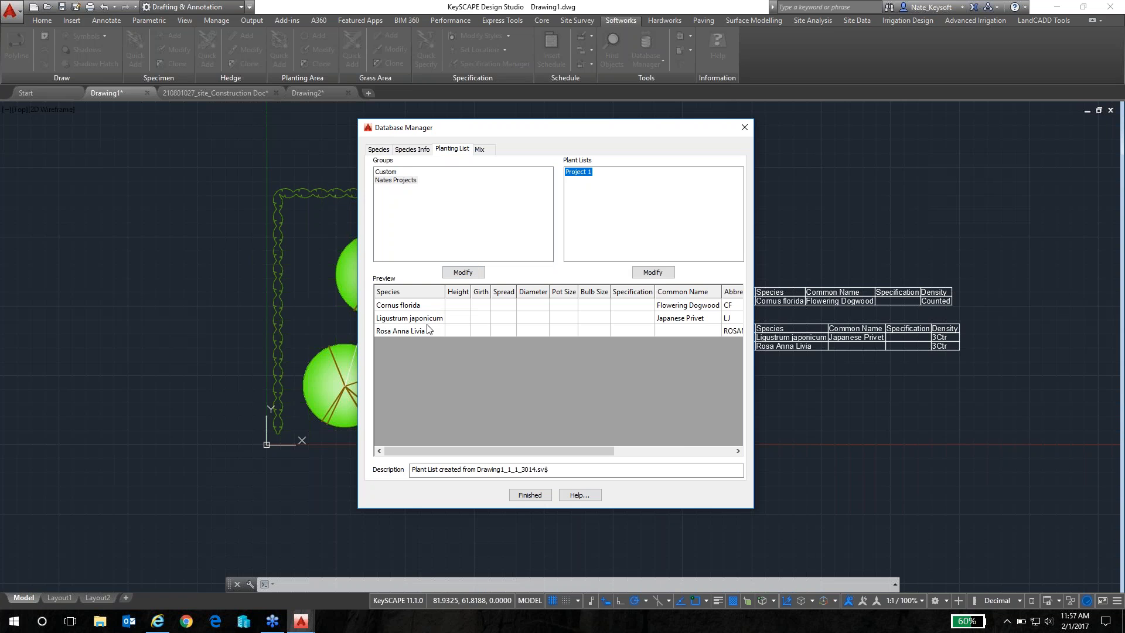
drag(514, 451, 585, 453)
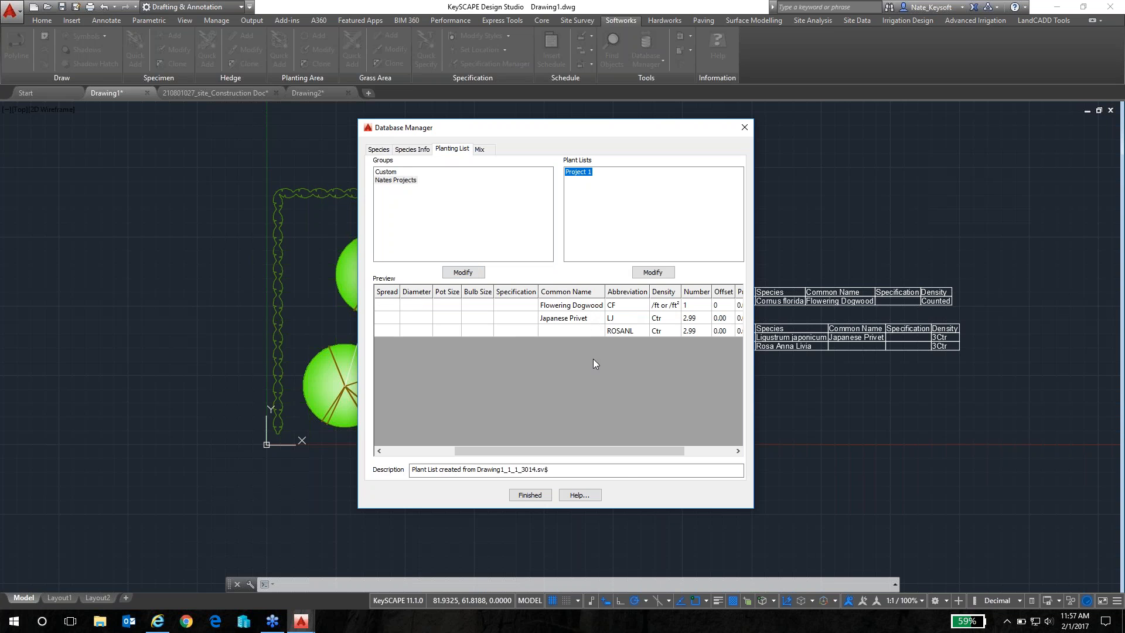
drag(607, 451, 497, 453)
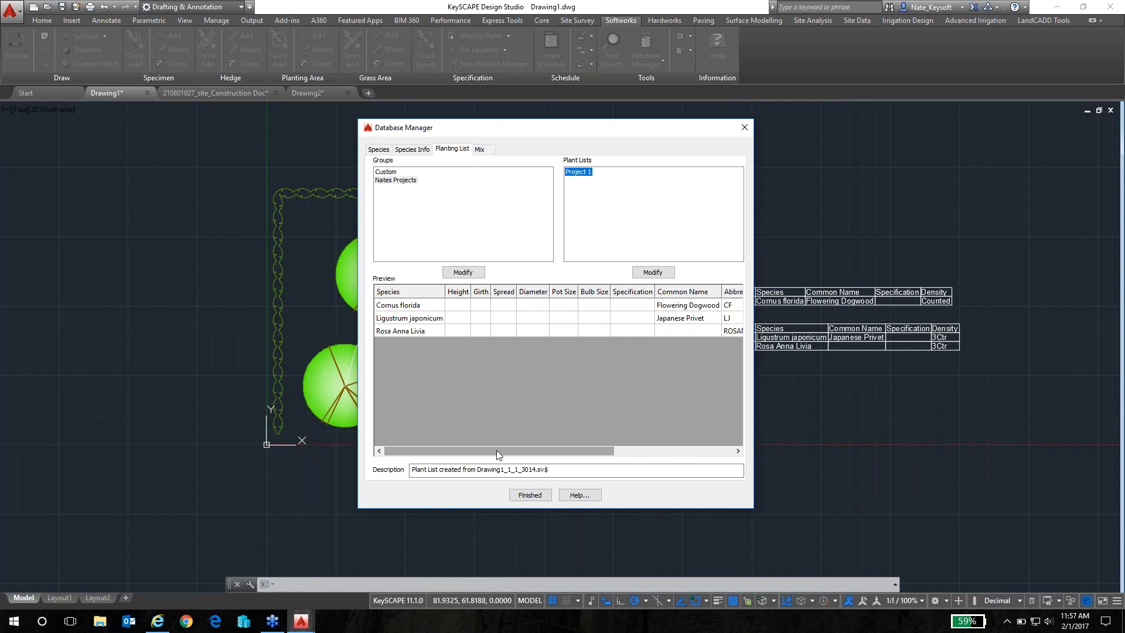
Step: Close the Database Manager and switch to the empty Drawing2
click(530, 495)
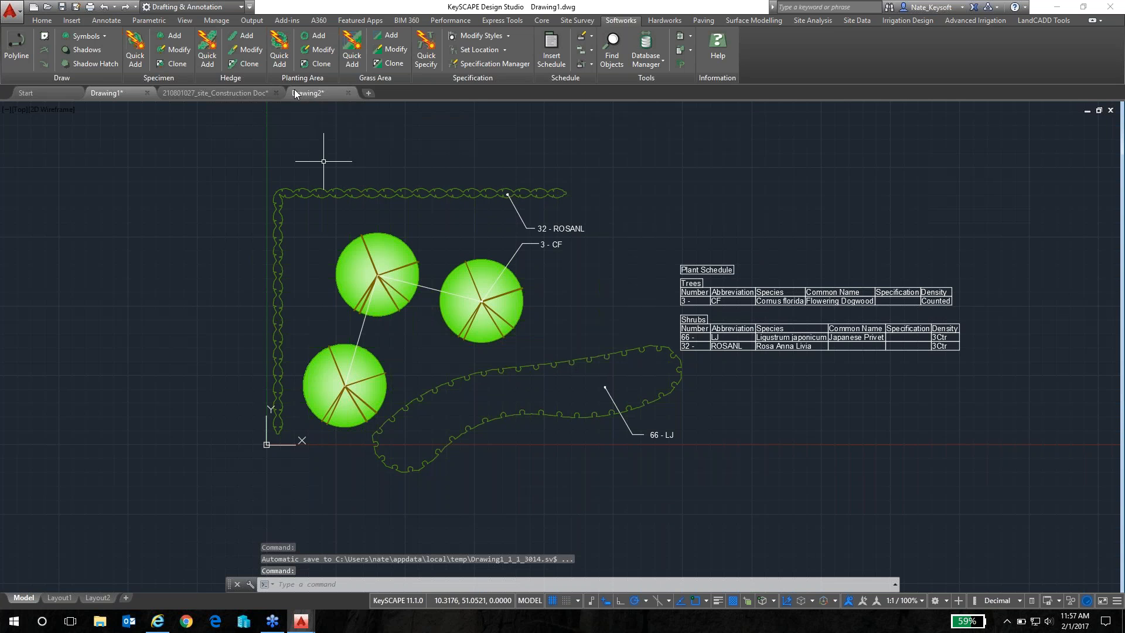
click(309, 92)
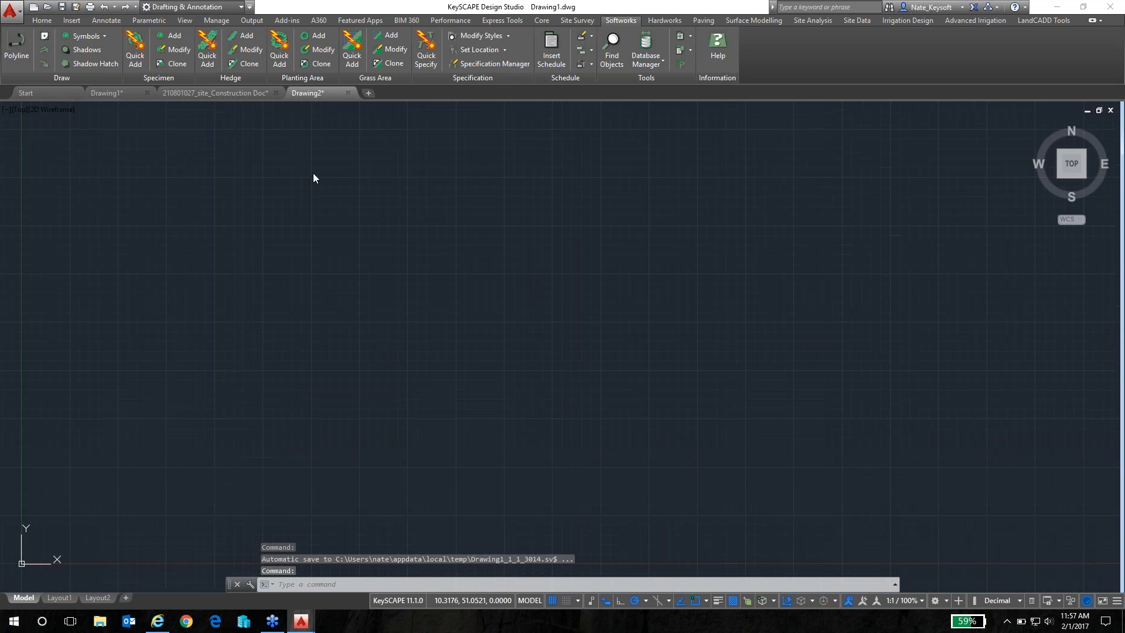
scroll(498, 245, down, 1)
middle_drag(498, 245, 440, 256)
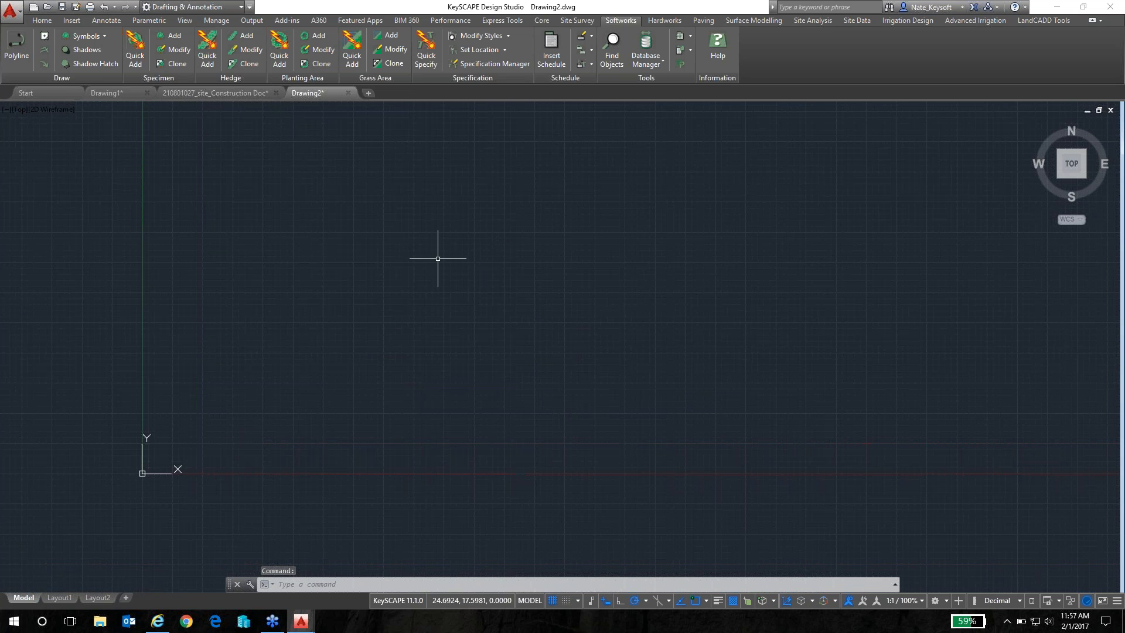
Step: Start a new manually inserted specimen with a spread of 15 ft and a height of 25 ft
click(169, 36)
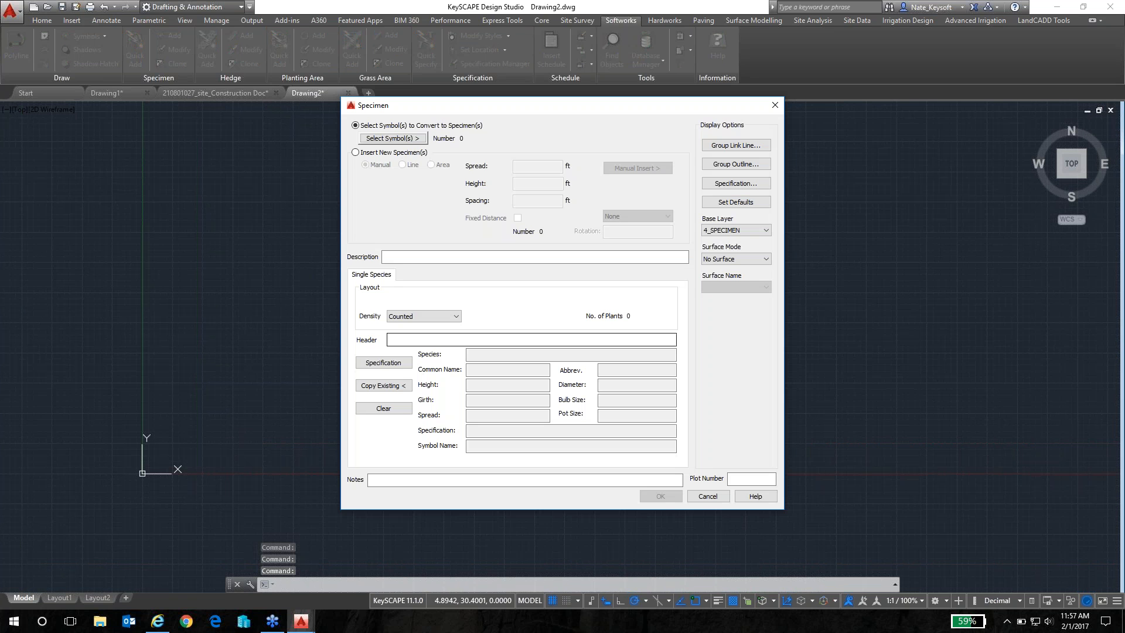
click(356, 153)
click(529, 166)
text(15)
click(535, 187)
text(25)
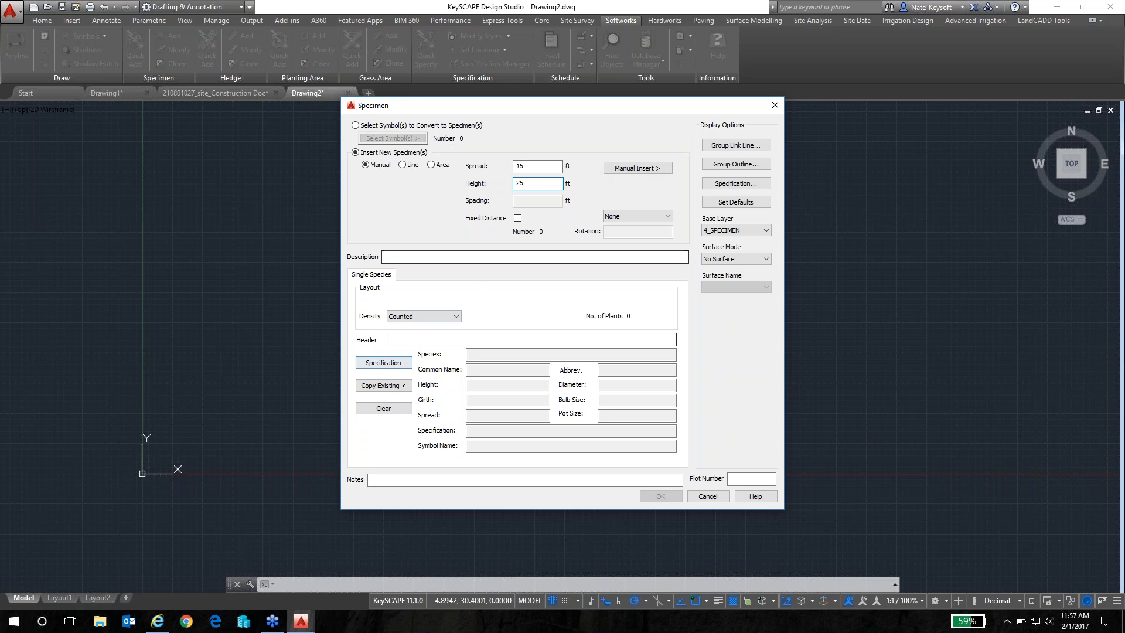
Step: Assign Cornus florida from the saved Project 1 plant list as the specimen's specification
click(392, 364)
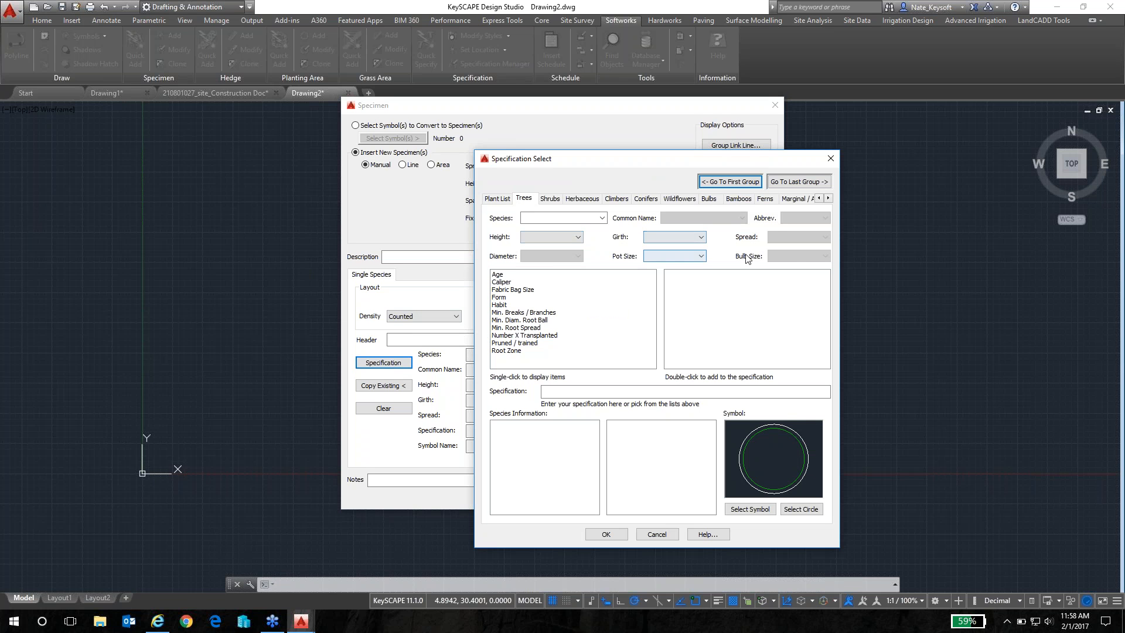
click(498, 199)
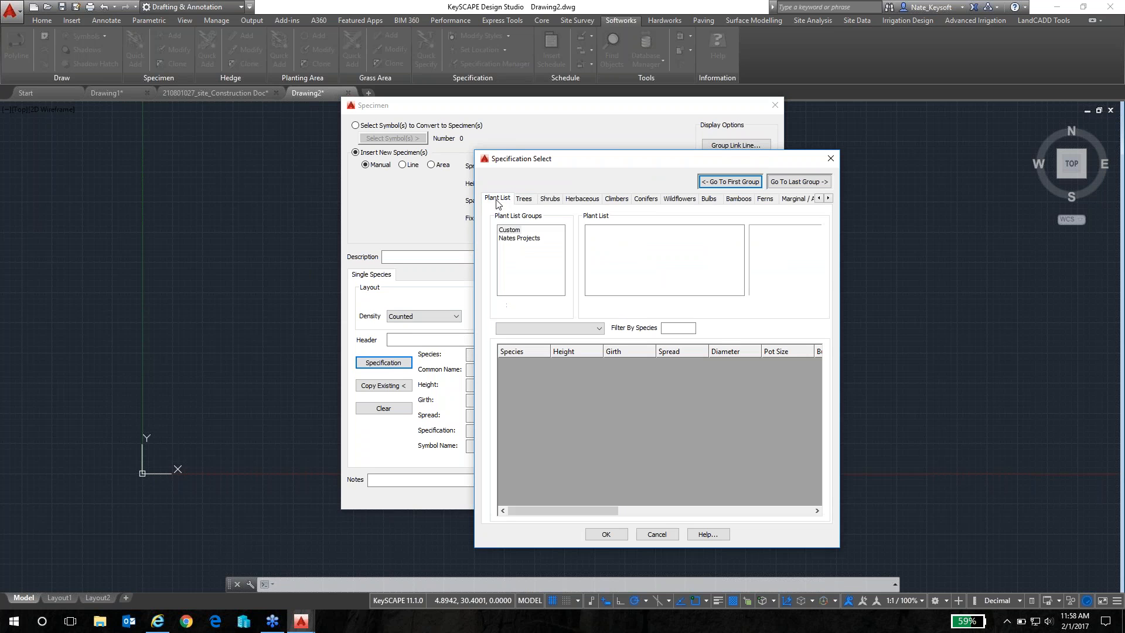
click(528, 242)
click(593, 233)
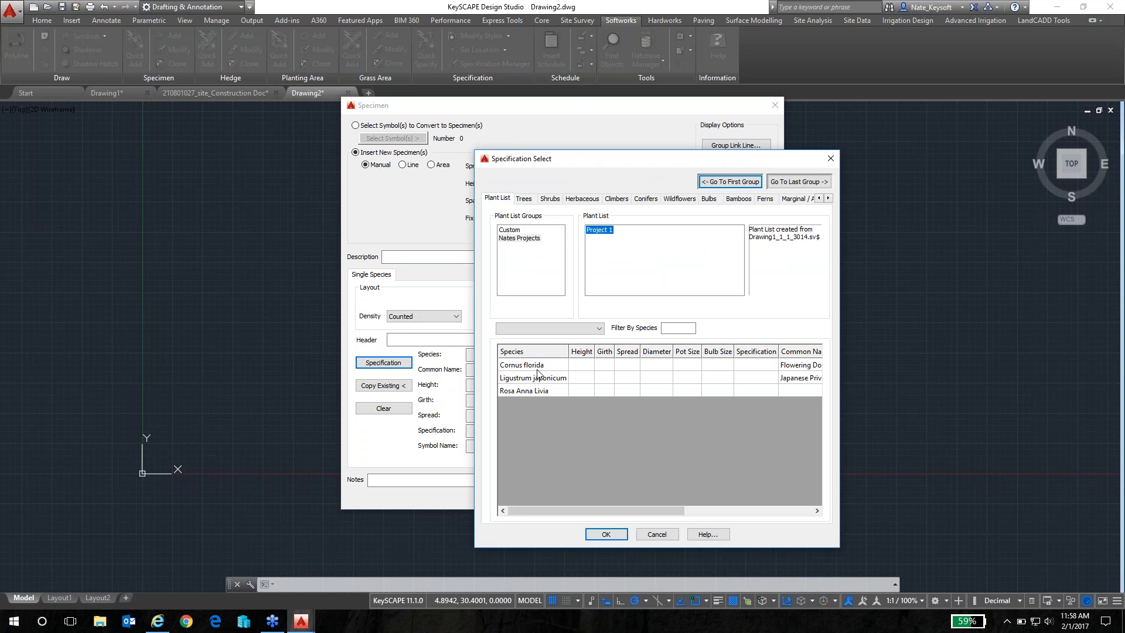
click(535, 368)
click(607, 534)
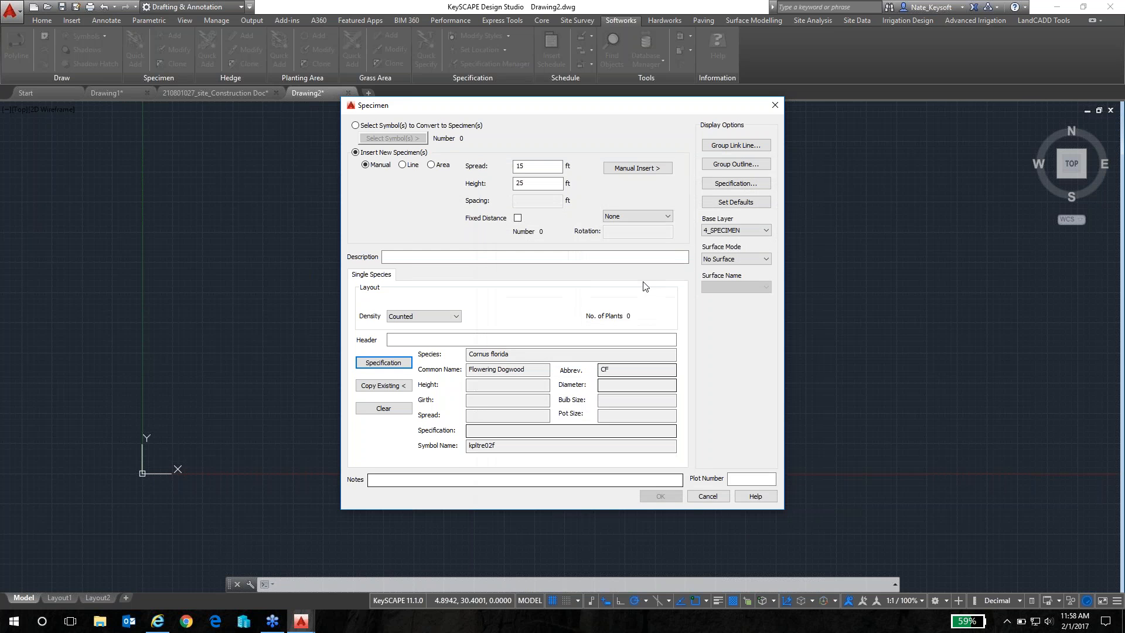
Step: Insert two Cornus florida trees diagonally beside each other and accept the specimen group
click(642, 170)
click(398, 328)
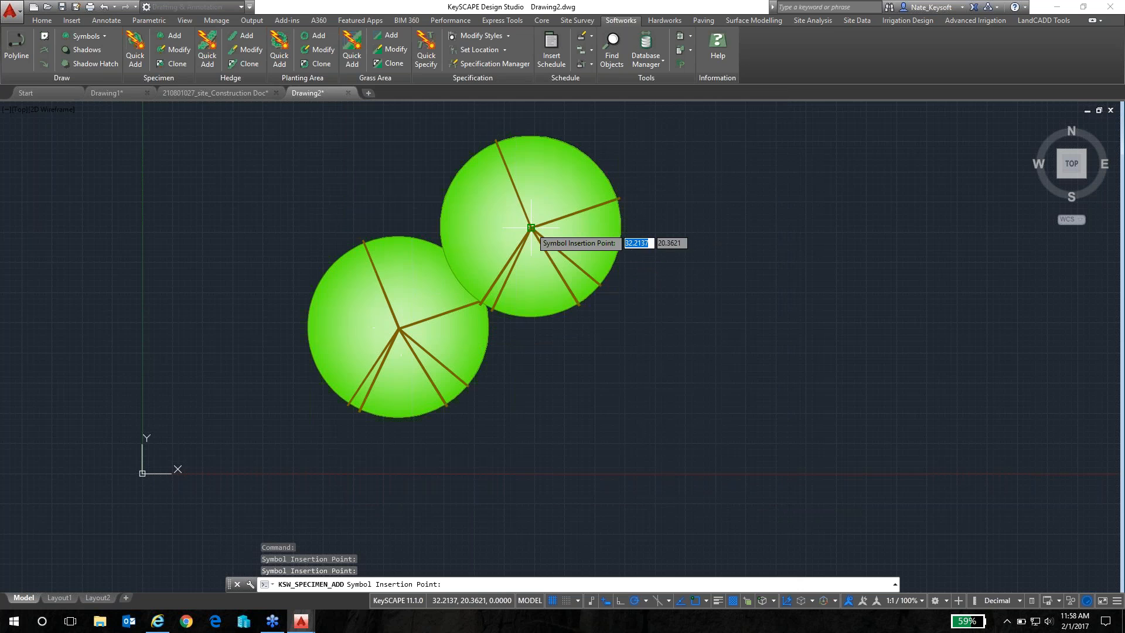
click(531, 228)
key(Return)
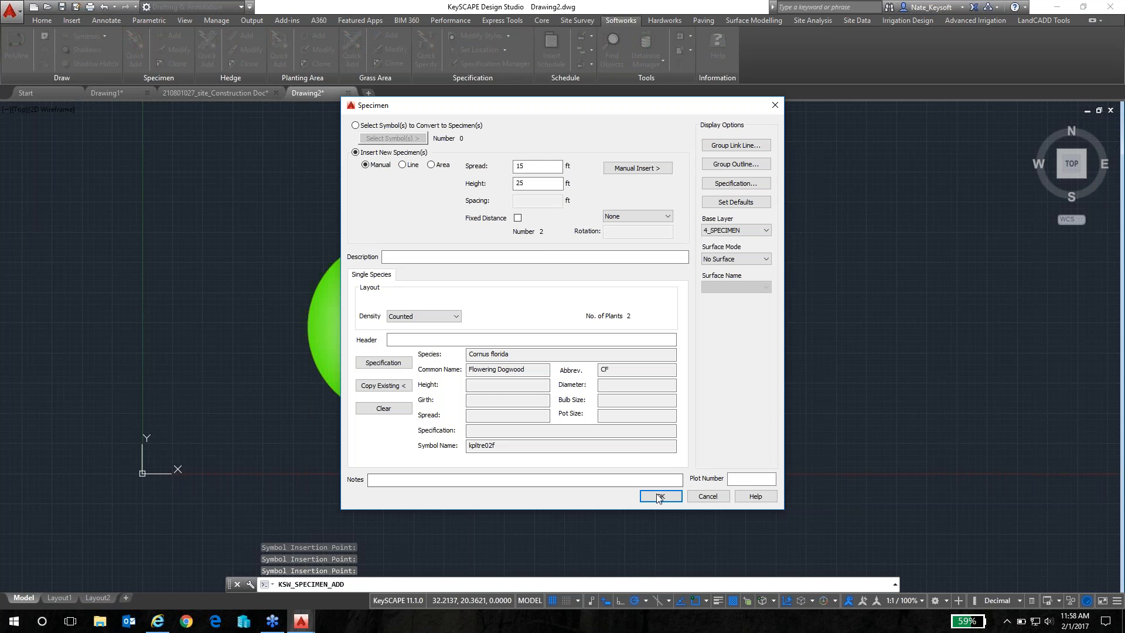
key(Return)
Step: Place the specimen label below the upper tree, with a leader running from that tree's centre
click(650, 386)
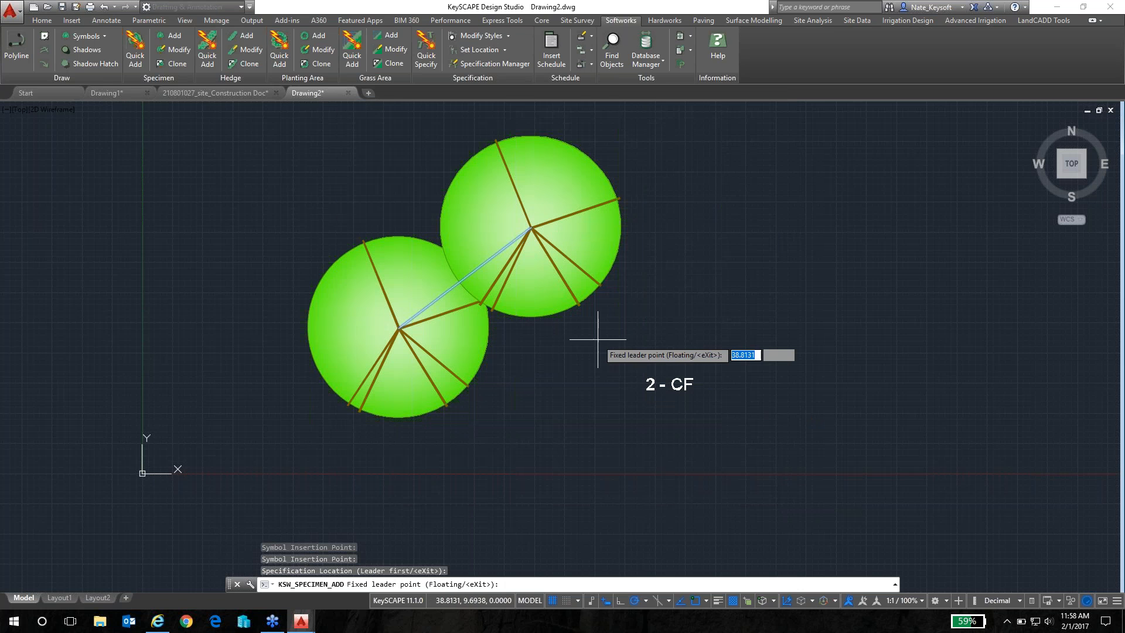
click(531, 229)
click(606, 382)
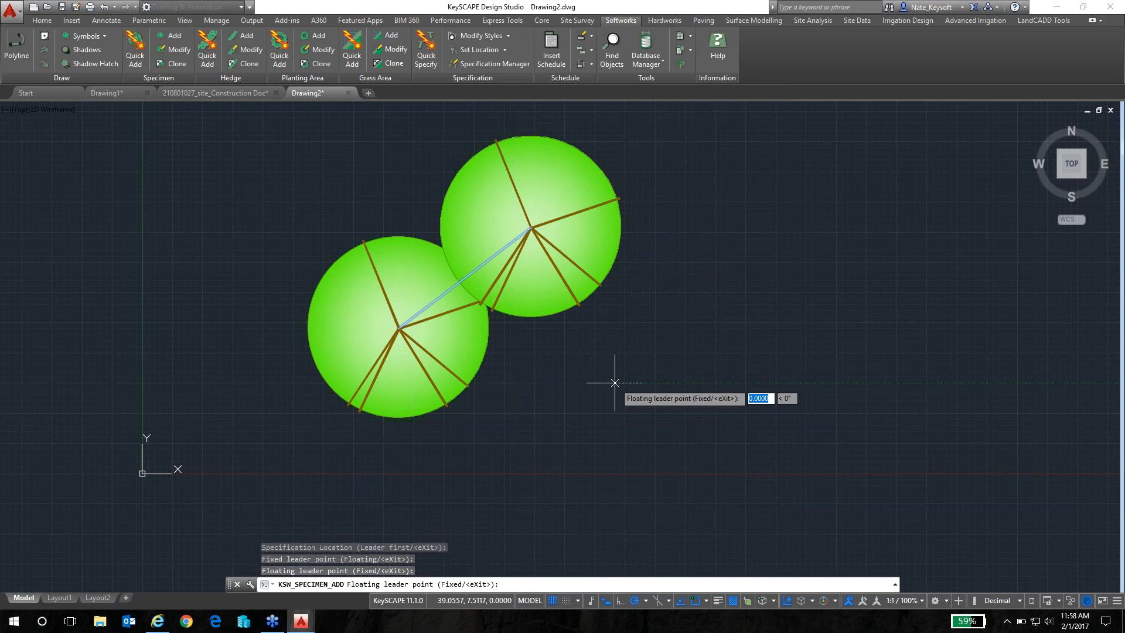
key(Return)
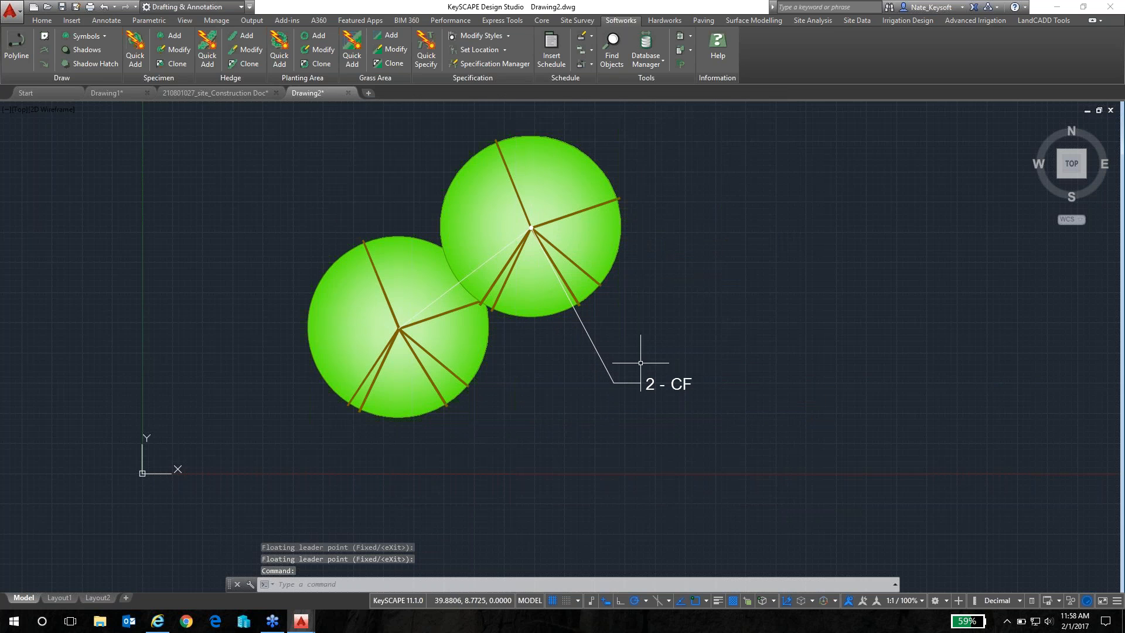
scroll(666, 348, down, 2)
scroll(666, 348, down, 2)
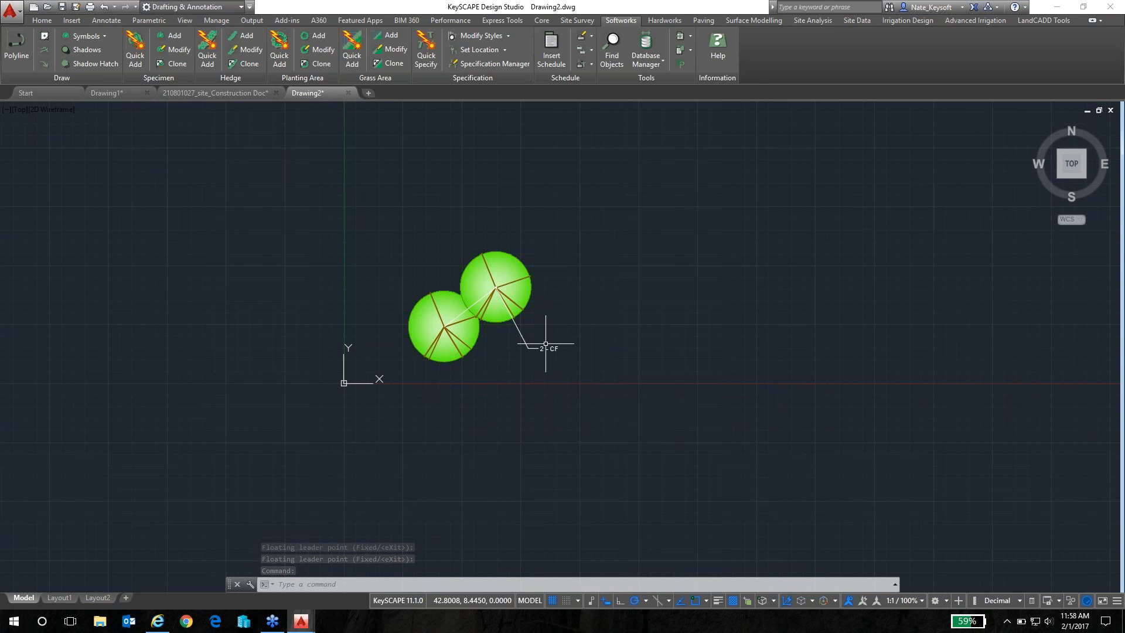
scroll(541, 333, up, 2)
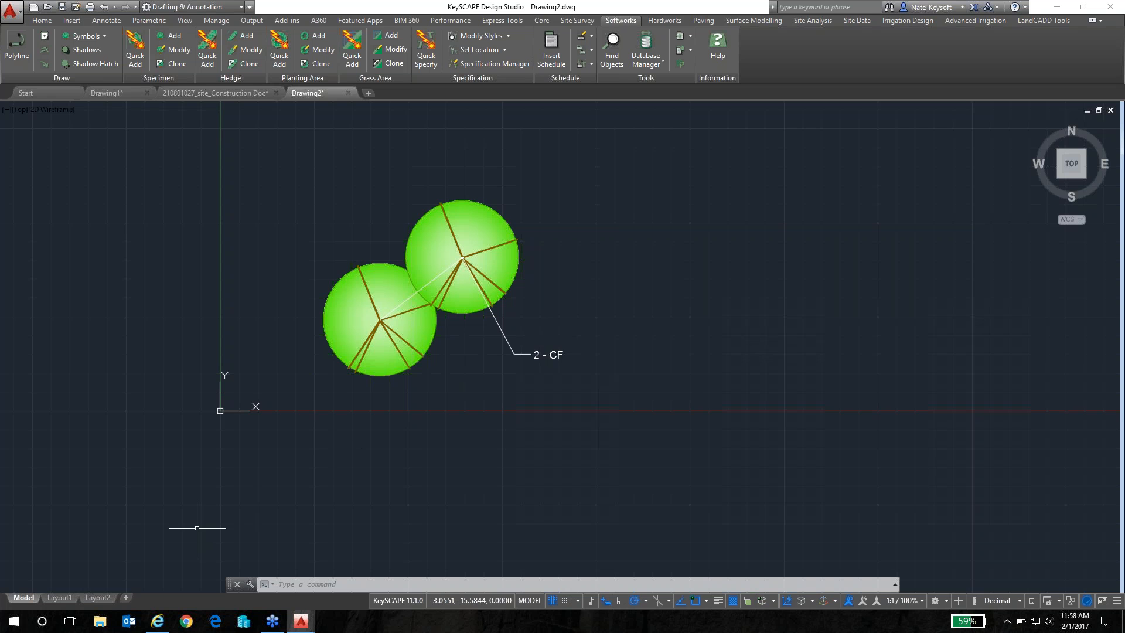
Step: Return to Drawing1 and examine its plant schedule
click(128, 94)
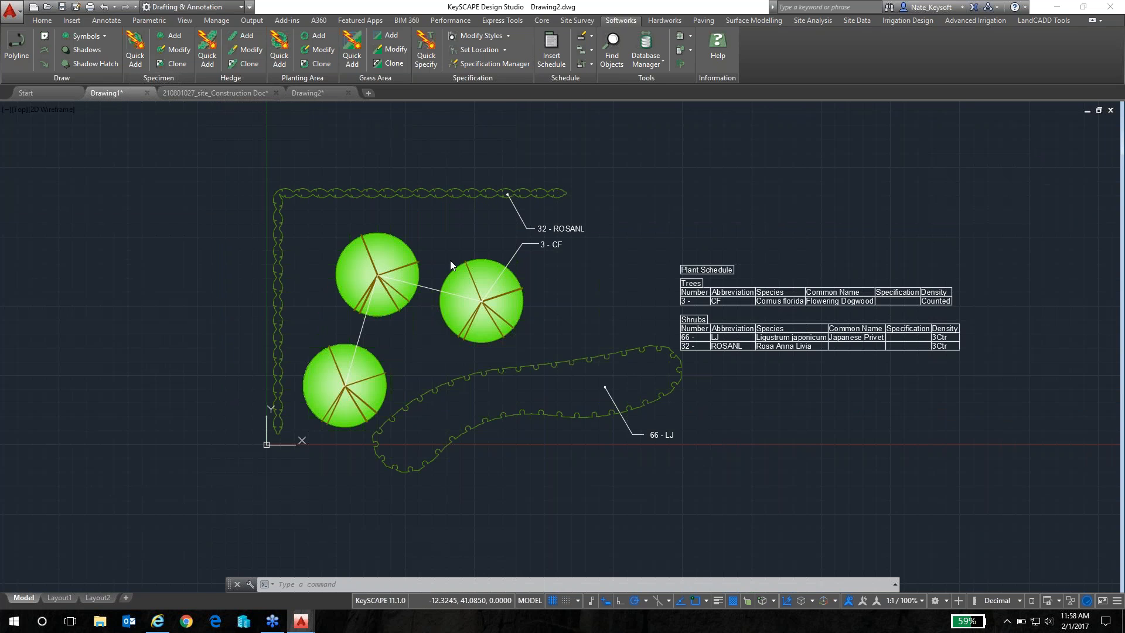
click(450, 262)
click(444, 230)
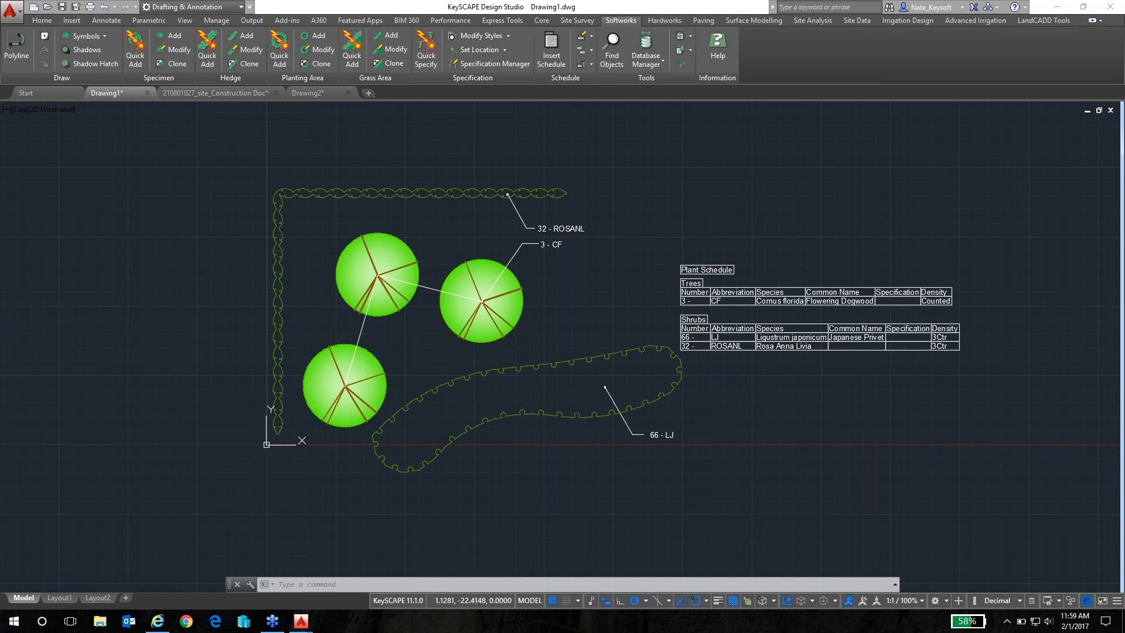
mouse_move(733, 376)
middle_down()
mouse_move(299, 340)
mouse_move(306, 328)
mouse_move(357, 329)
middle_up()
scroll(315, 245, up, 2)
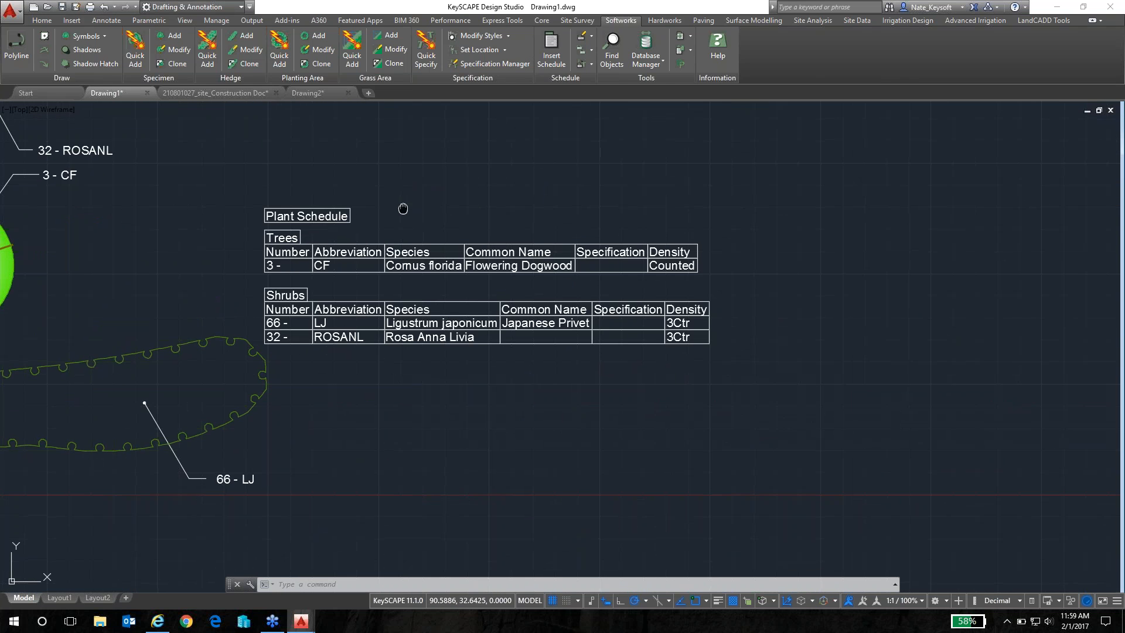
middle_drag(404, 198, 371, 230)
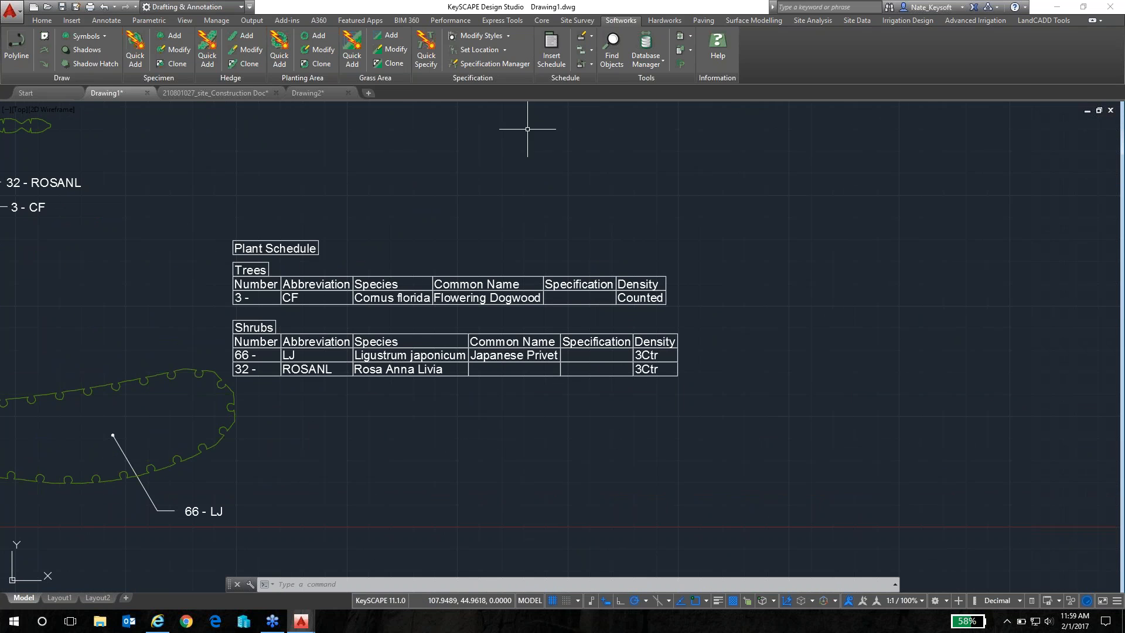
Step: Clear the suffix of the Softworks Specification data type Number of Plants (Schedule) in the Datatype Manager
click(542, 21)
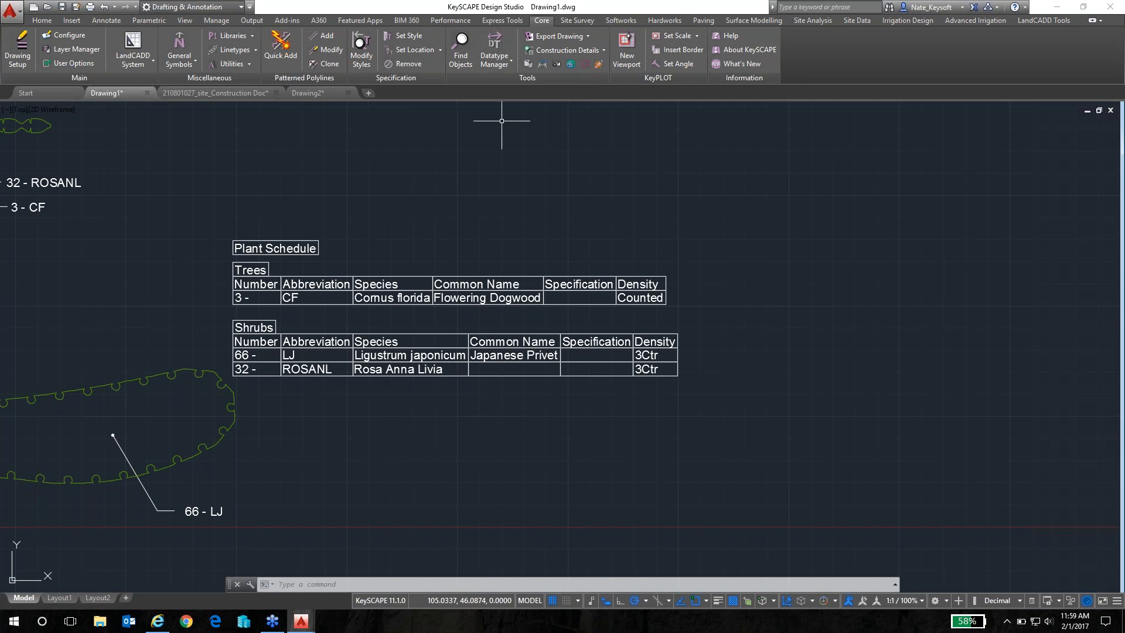
click(495, 41)
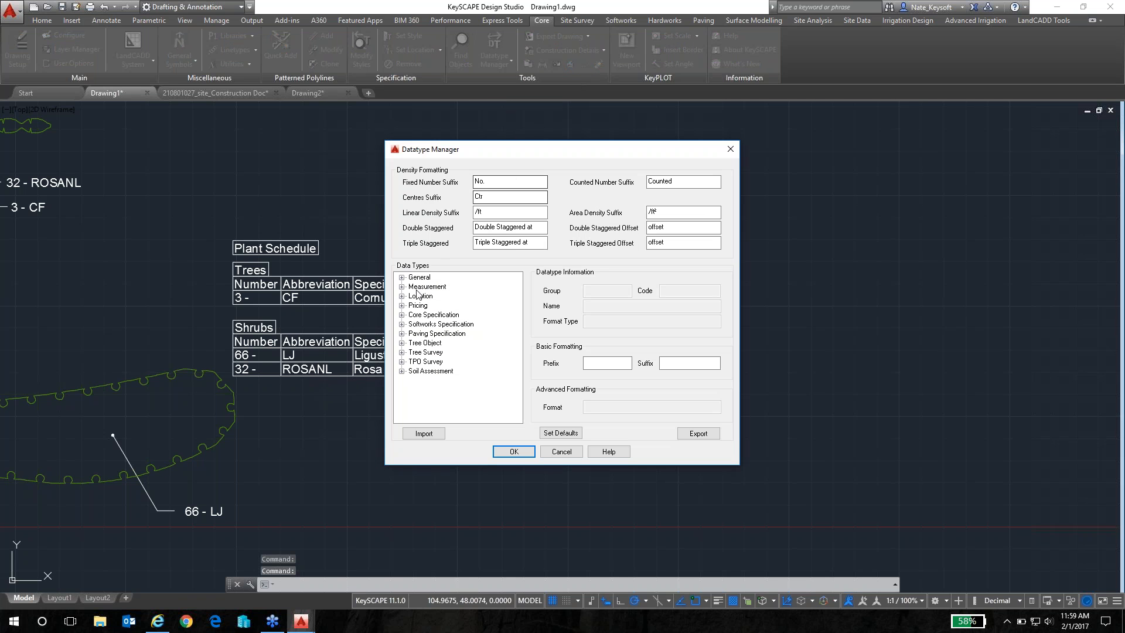
click(401, 324)
drag(518, 321, 518, 364)
click(462, 315)
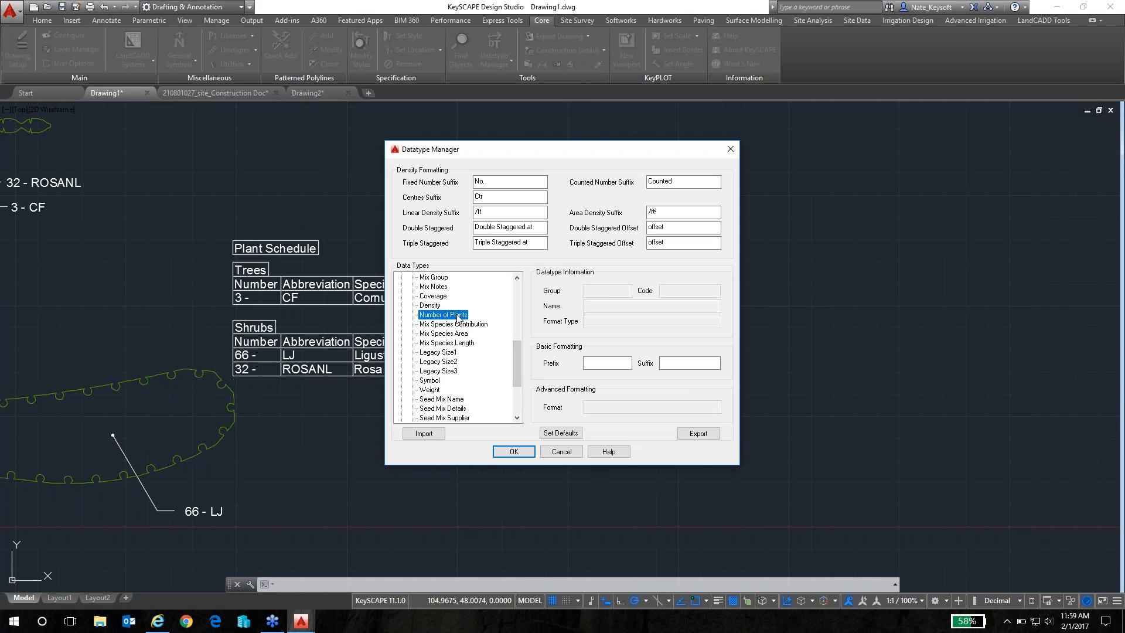
scroll(518, 357, down, 1)
drag(517, 362, 518, 374)
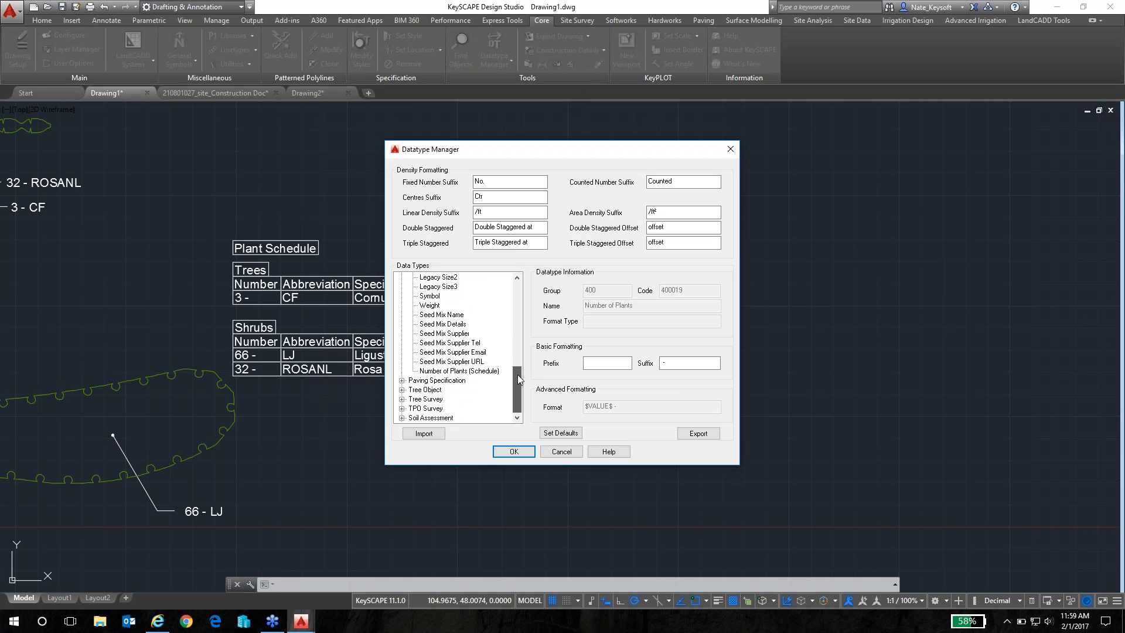
click(454, 372)
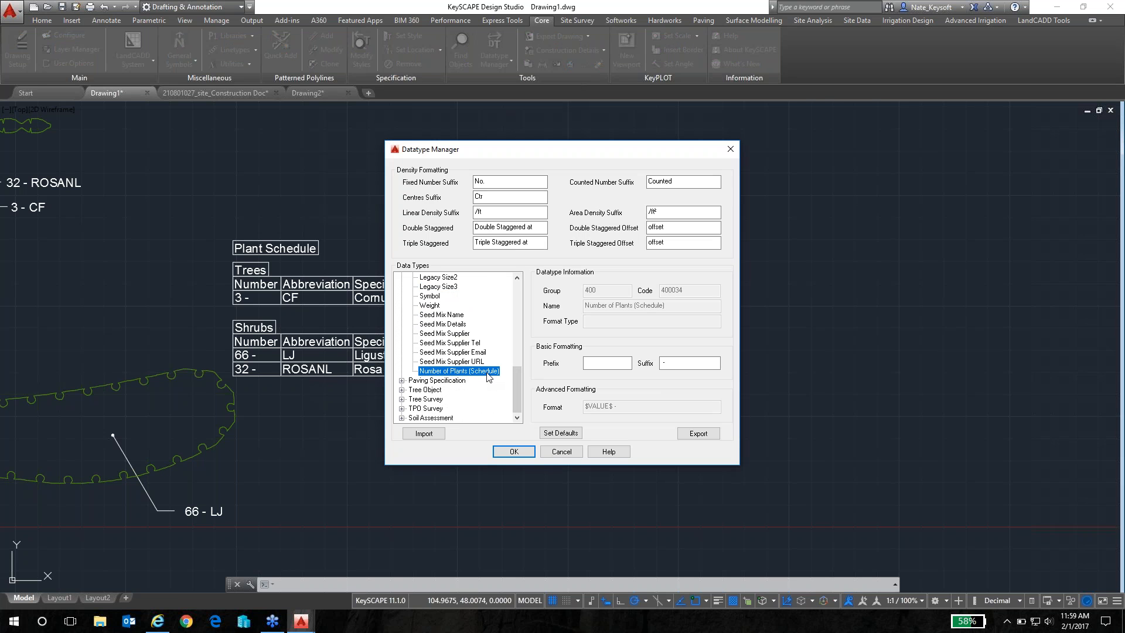
double_click(665, 363)
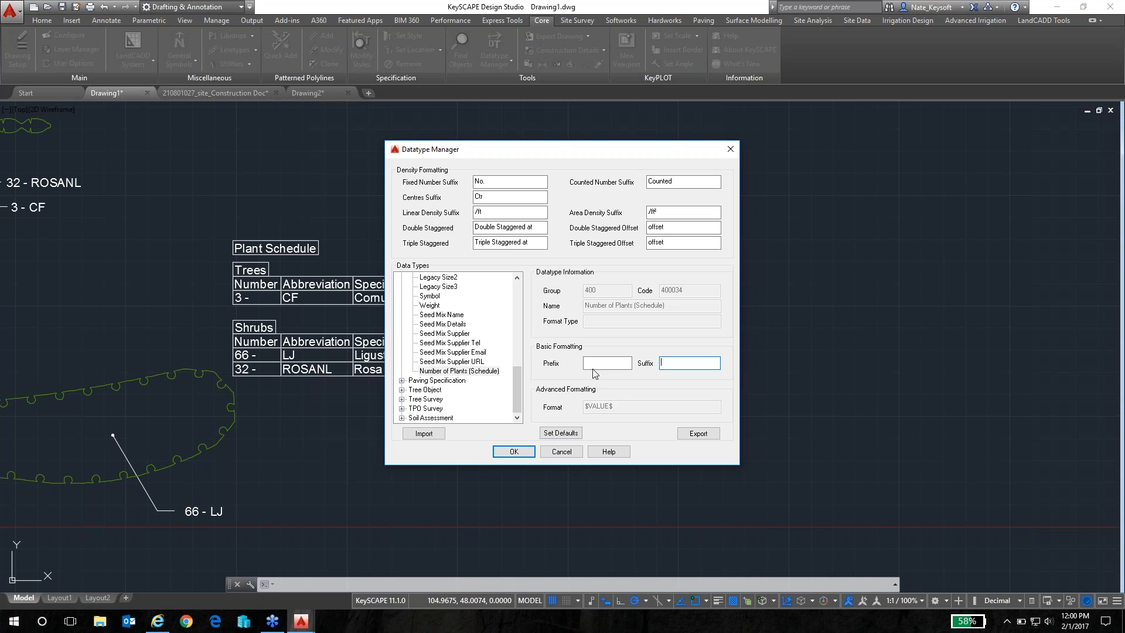
click(519, 451)
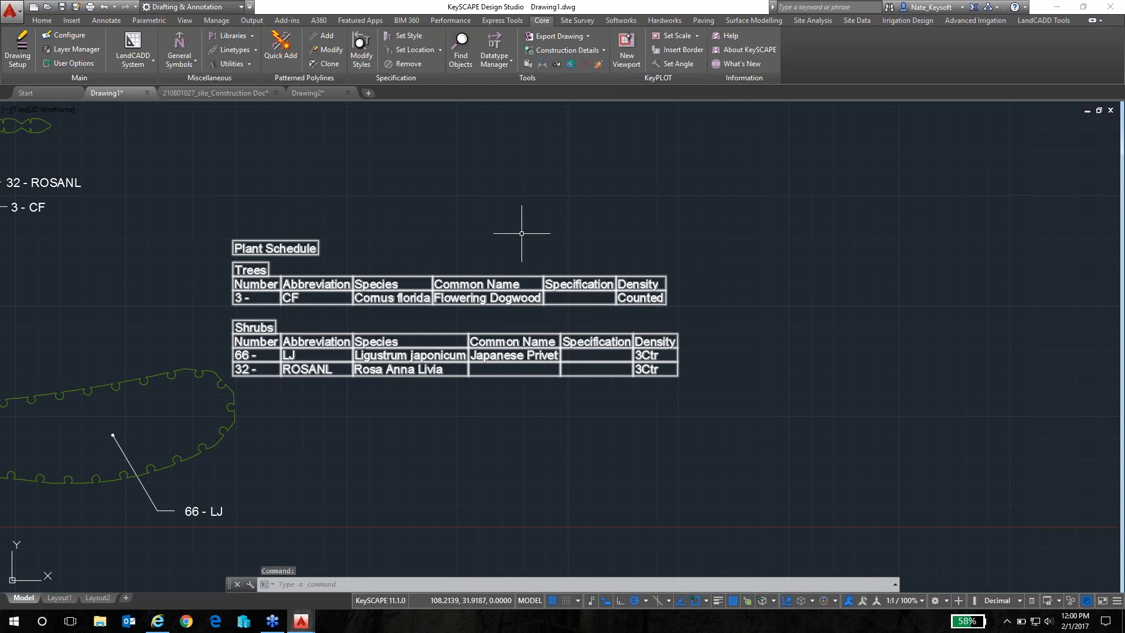
Step: Open the plant schedule's style for editing and select the schedule data cell of the Trees group's Number column
click(613, 20)
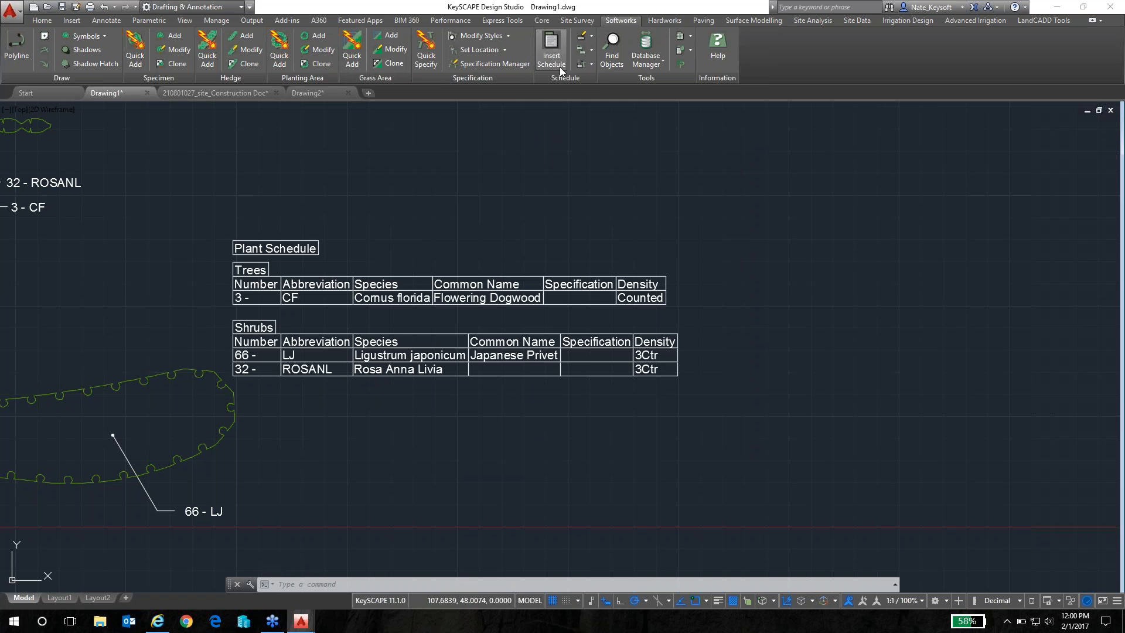
click(591, 36)
click(605, 55)
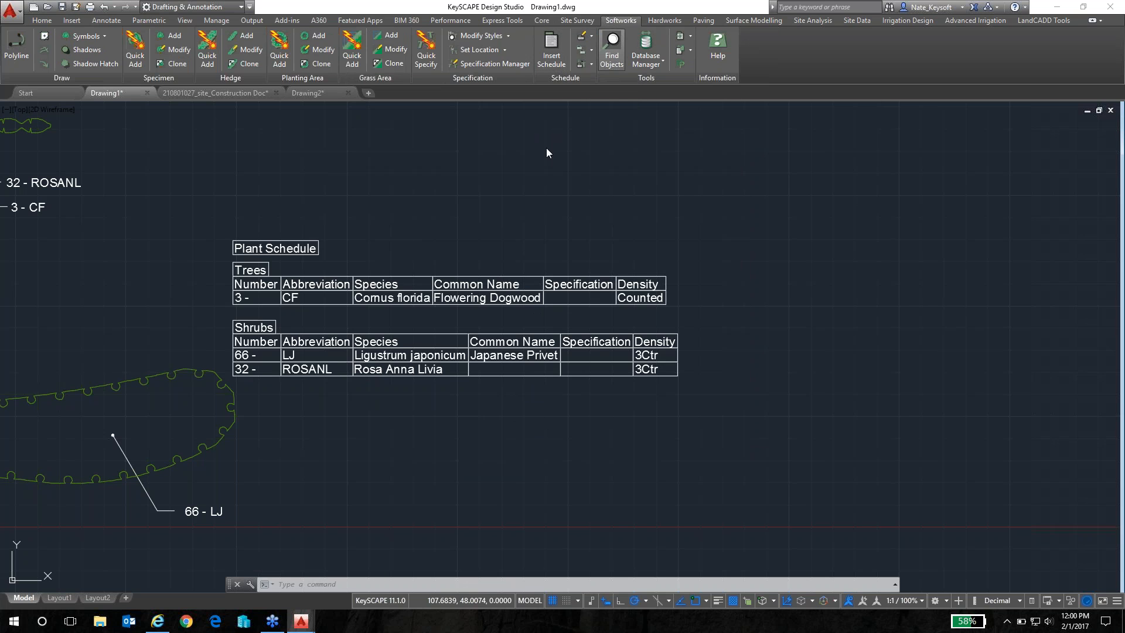
drag(555, 110, 437, 165)
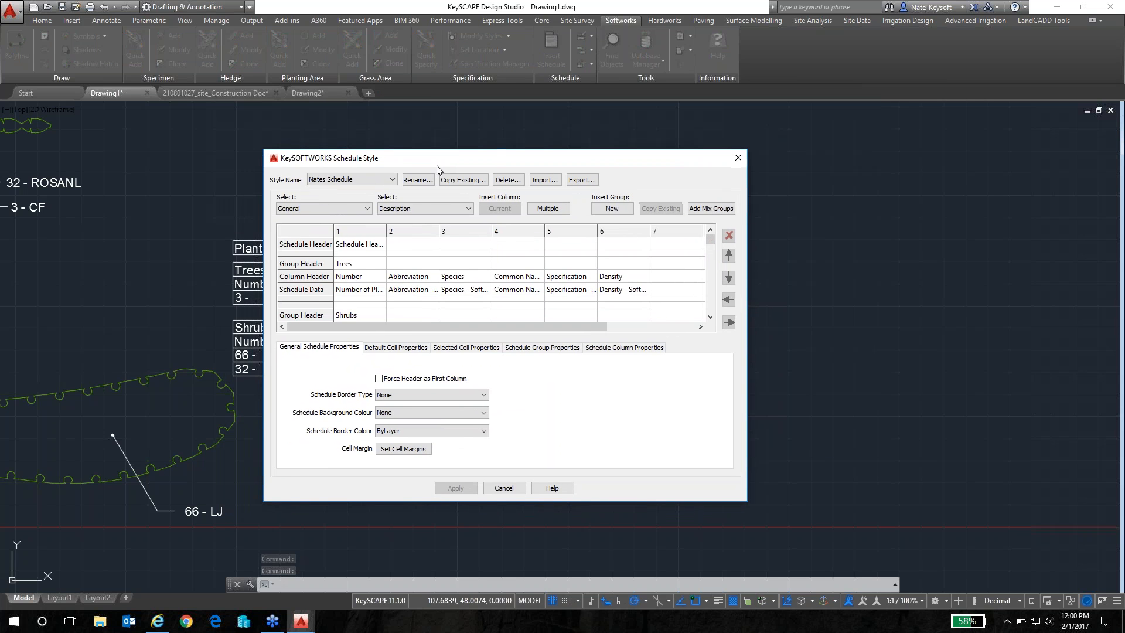
click(354, 277)
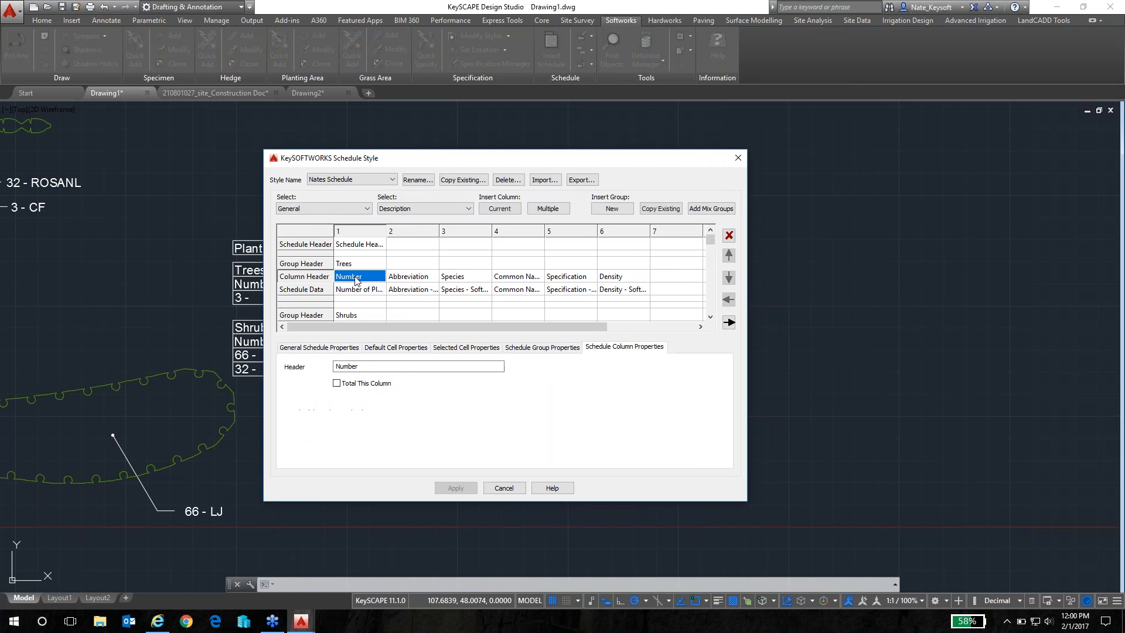
click(353, 289)
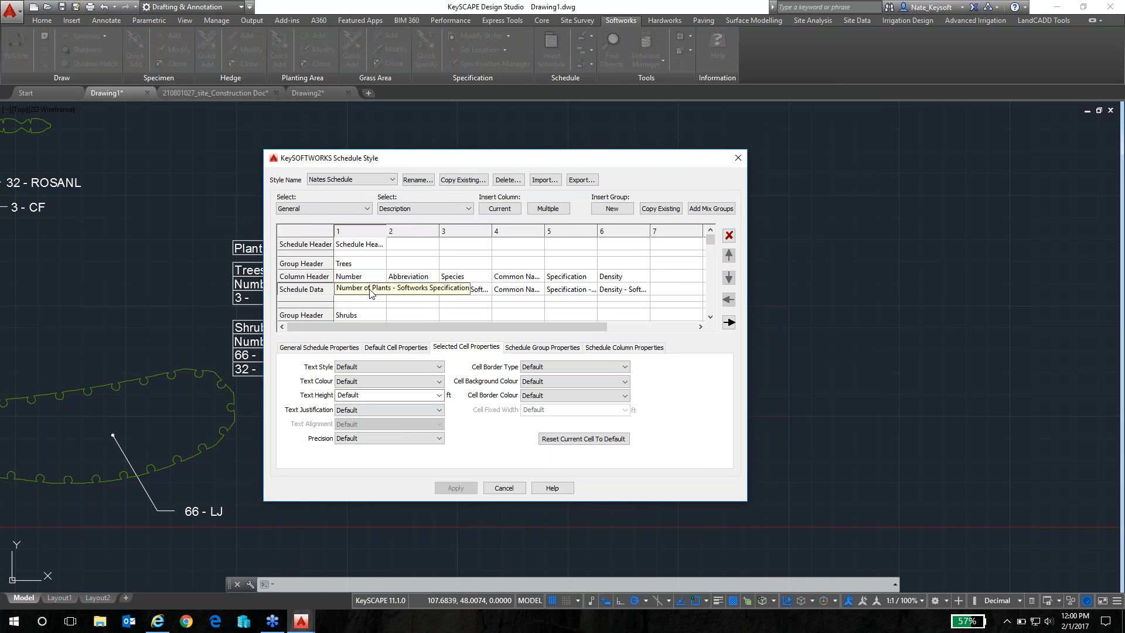
Step: Insert the Softworks Specification Number of Plants (Schedule) field as column 1 in all groups of the Nates Schedule style, without totalling it
click(366, 208)
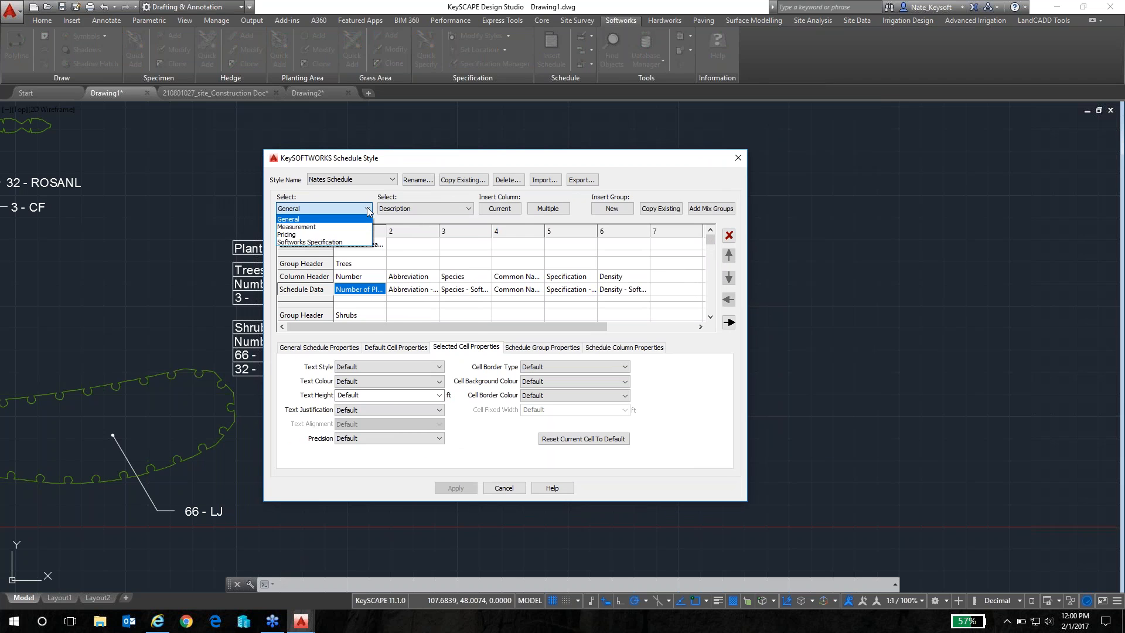
click(332, 242)
click(425, 208)
scroll(433, 328, down, 2)
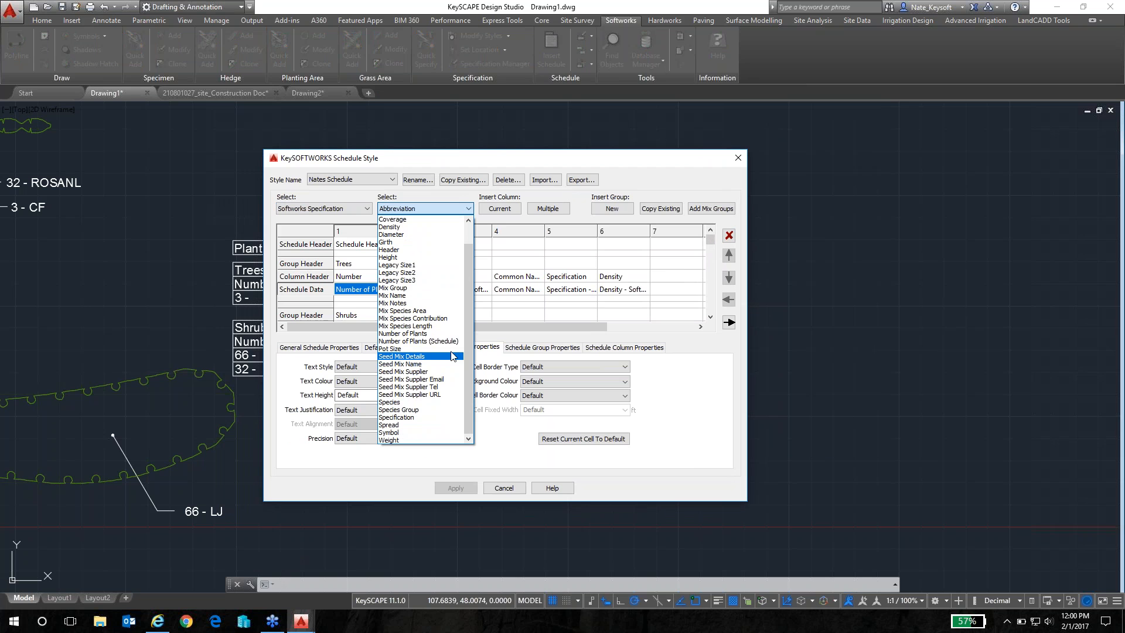
click(445, 341)
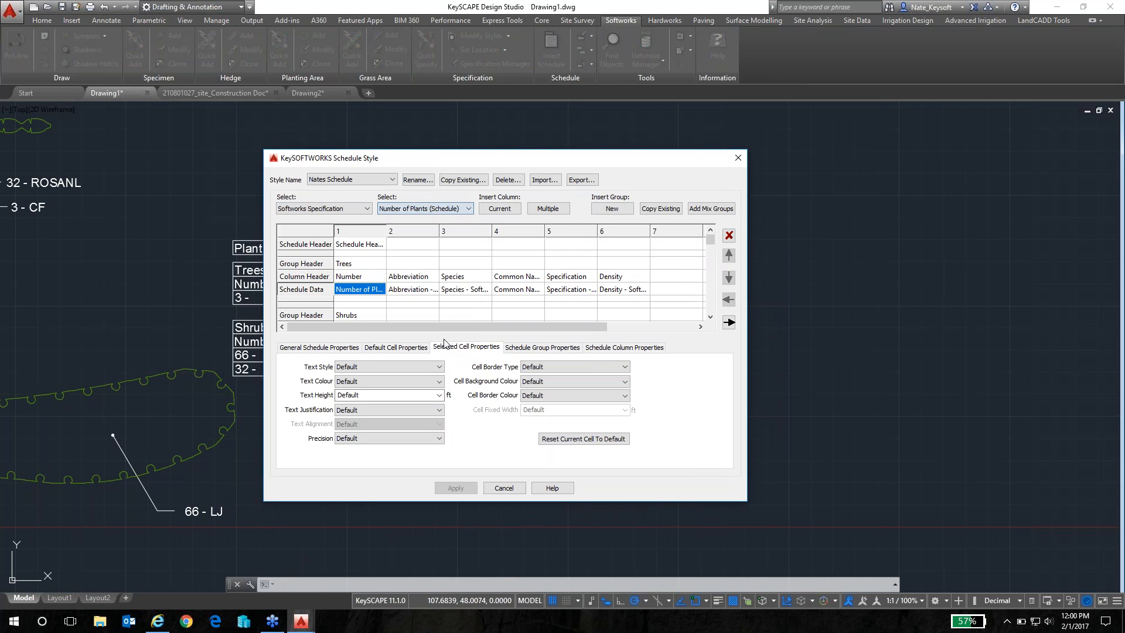
click(554, 209)
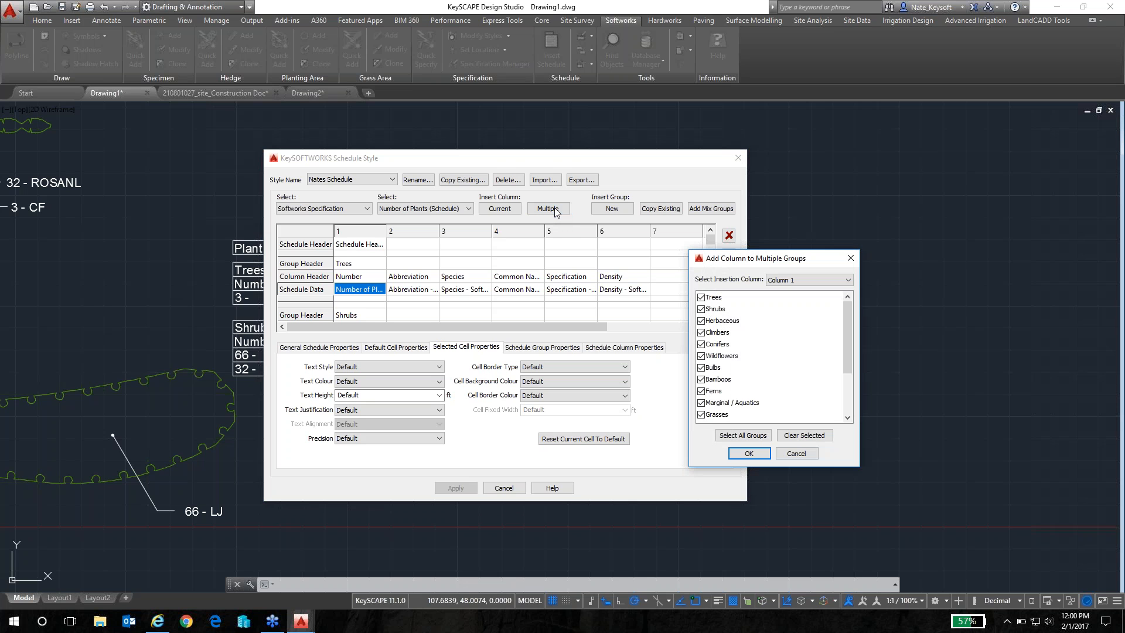
drag(722, 262, 453, 257)
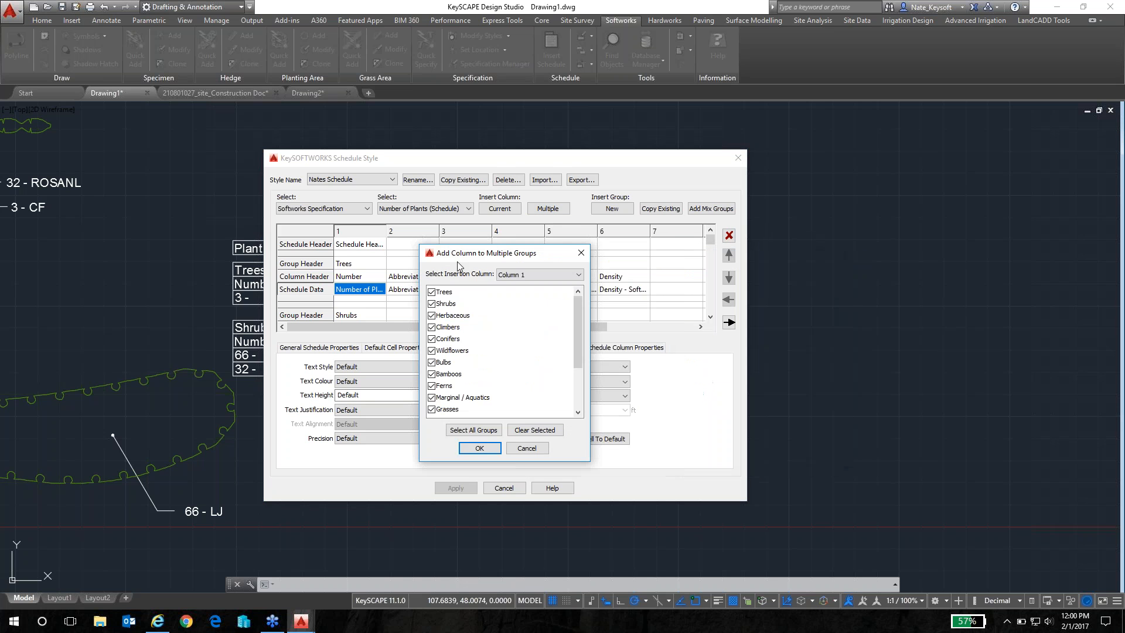
click(478, 449)
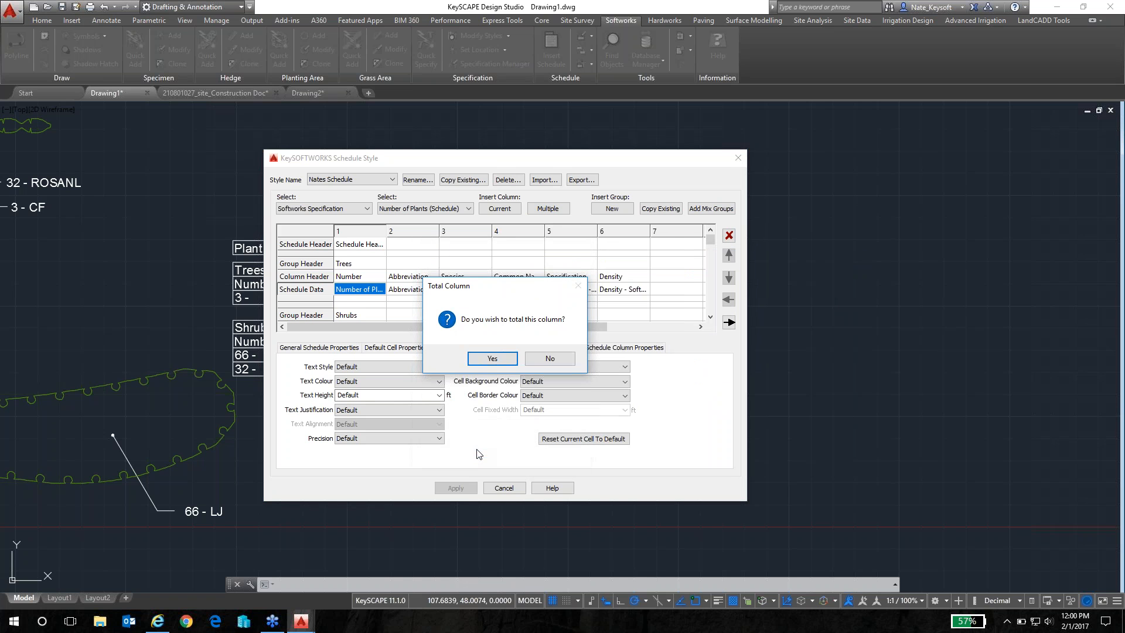
click(546, 359)
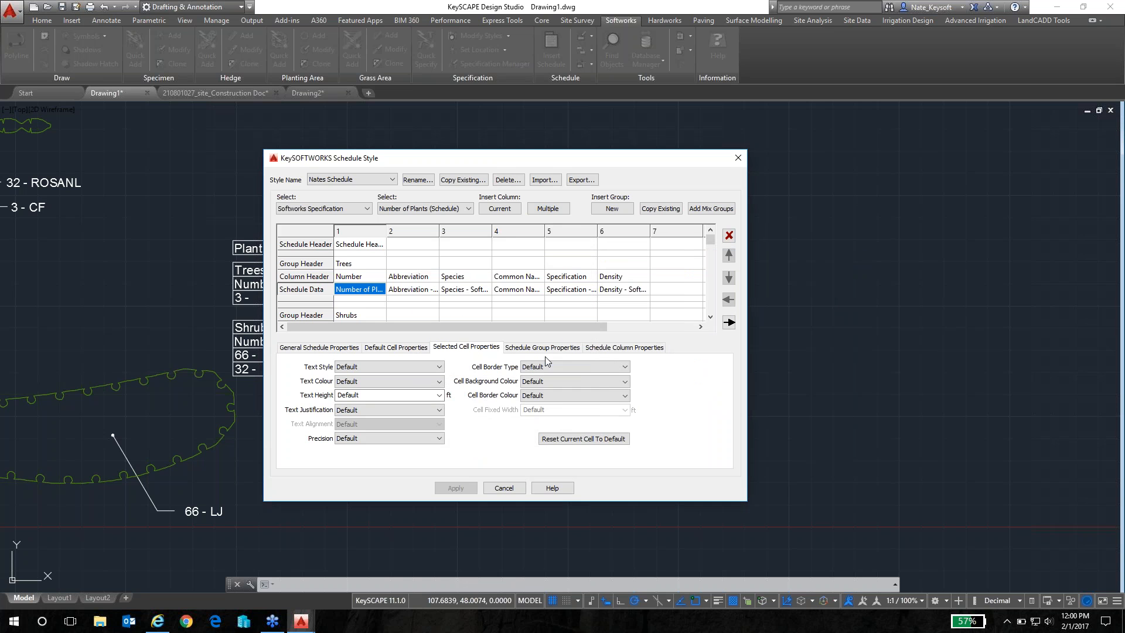
Step: Delete the old Number column from the Trees and Shrubs groups, and apply the schedule style changes
click(413, 277)
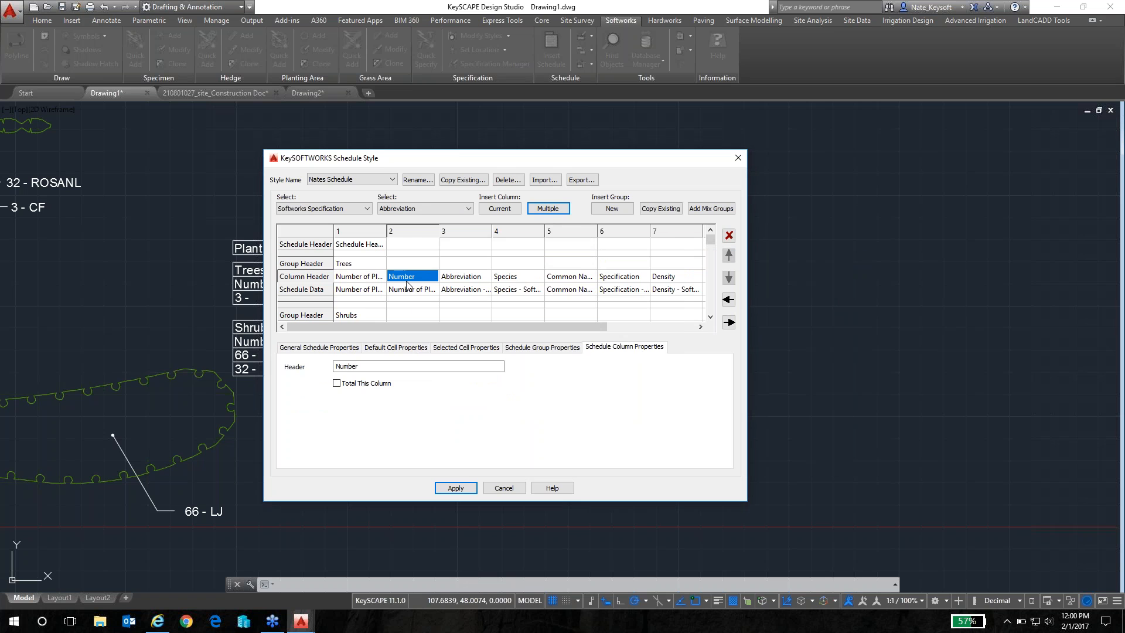
click(728, 236)
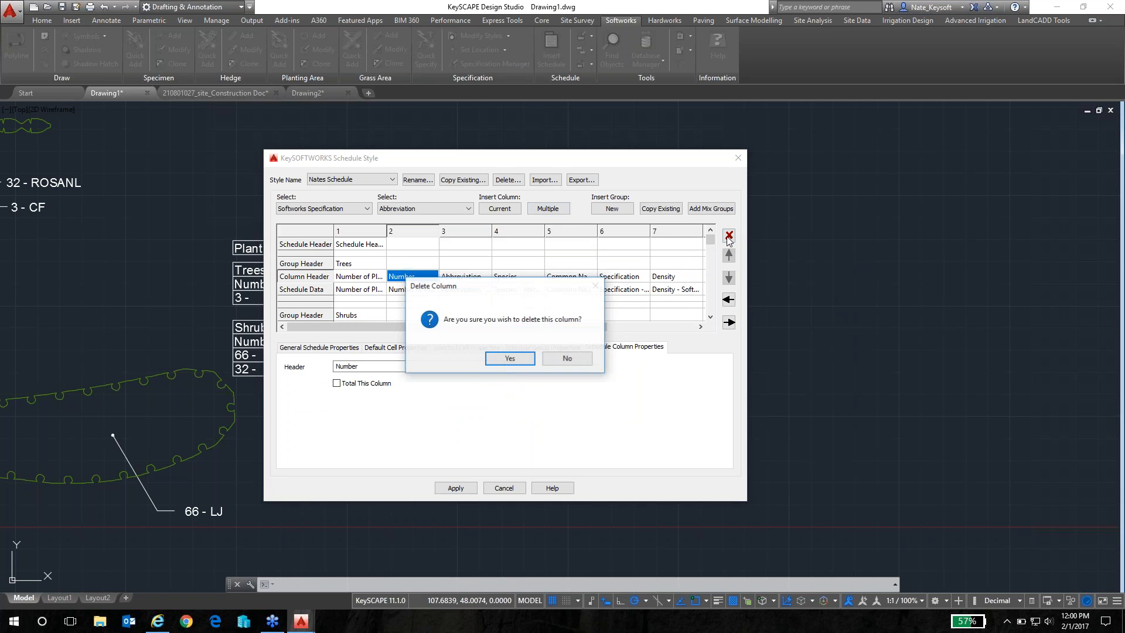
click(510, 357)
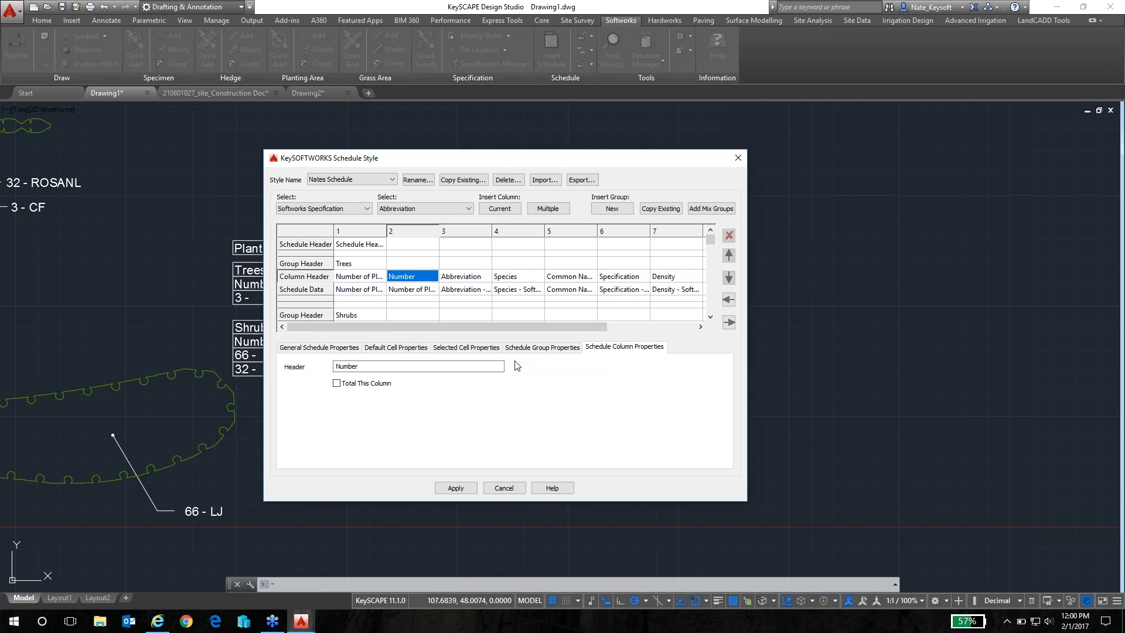
click(710, 316)
click(404, 316)
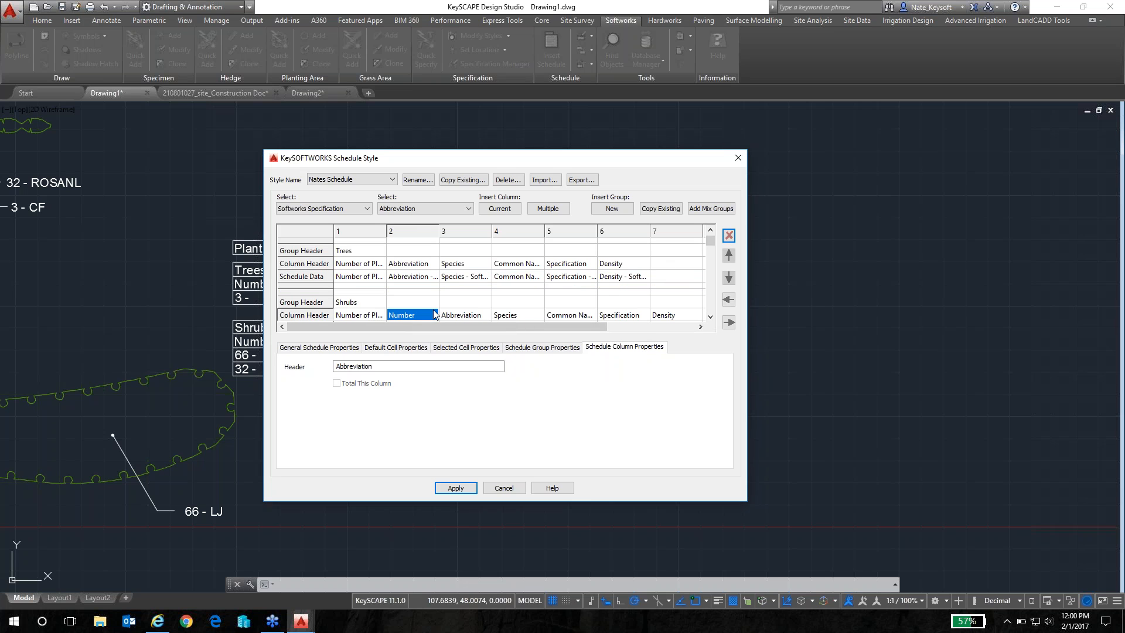
click(728, 235)
click(509, 358)
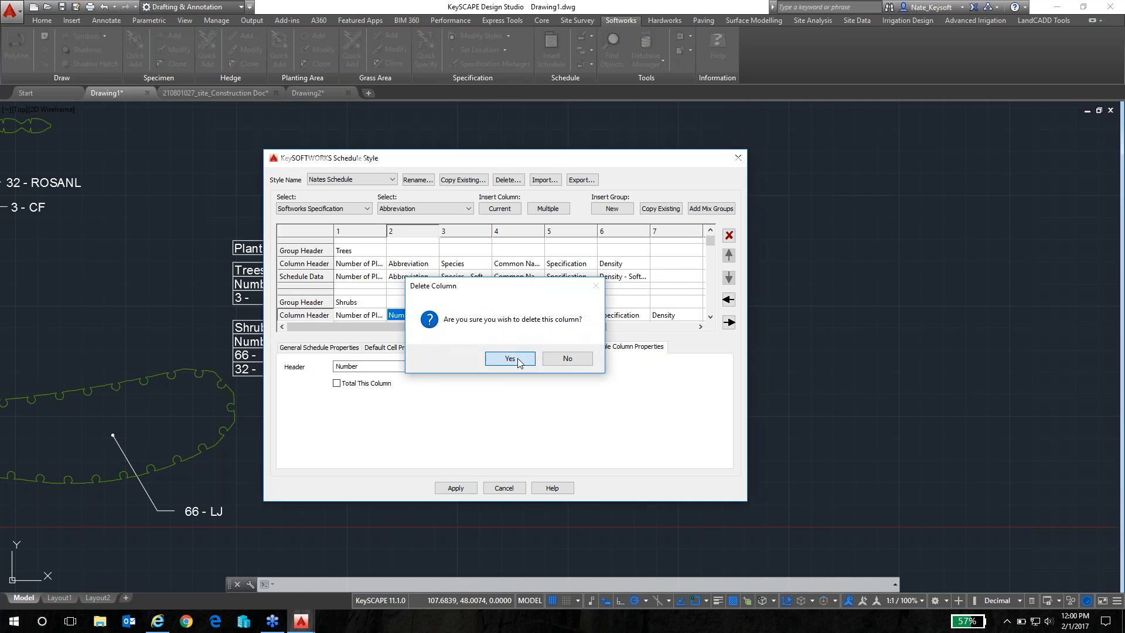
click(463, 488)
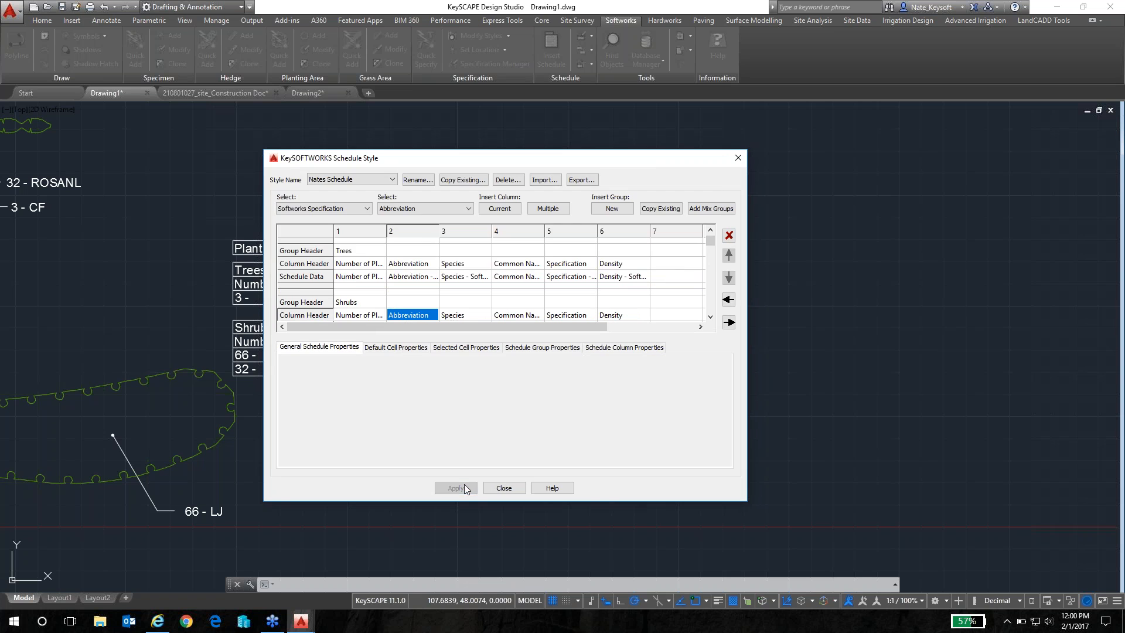
click(502, 488)
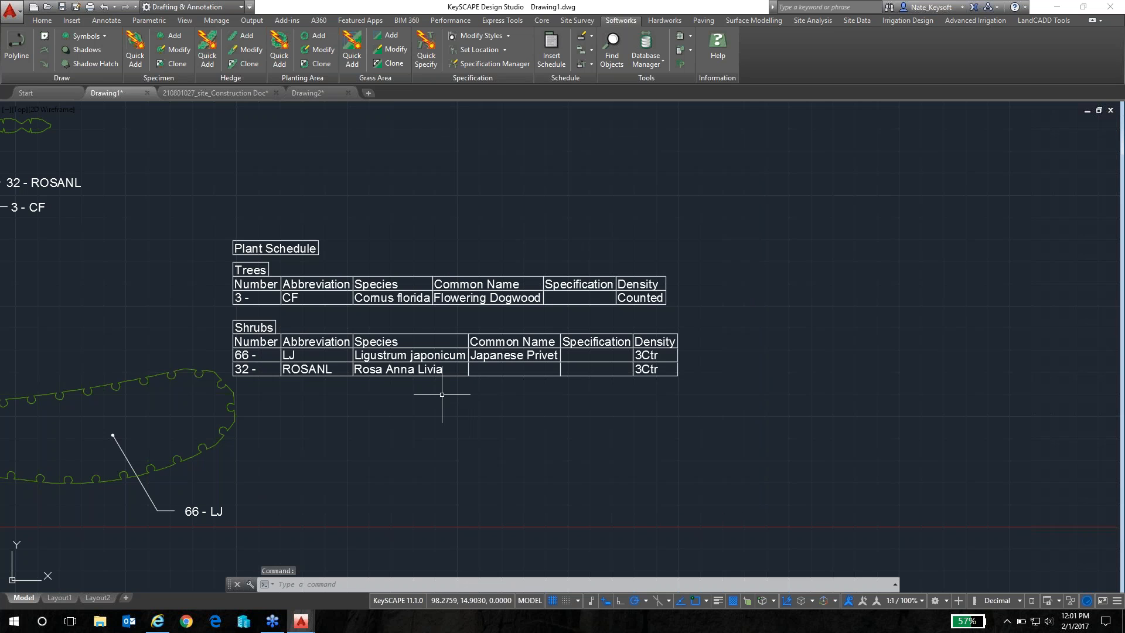
Step: Update the plant schedule in the drawing with the edited Nates Schedule style as a full schedule
click(334, 337)
scroll(333, 335, down, 2)
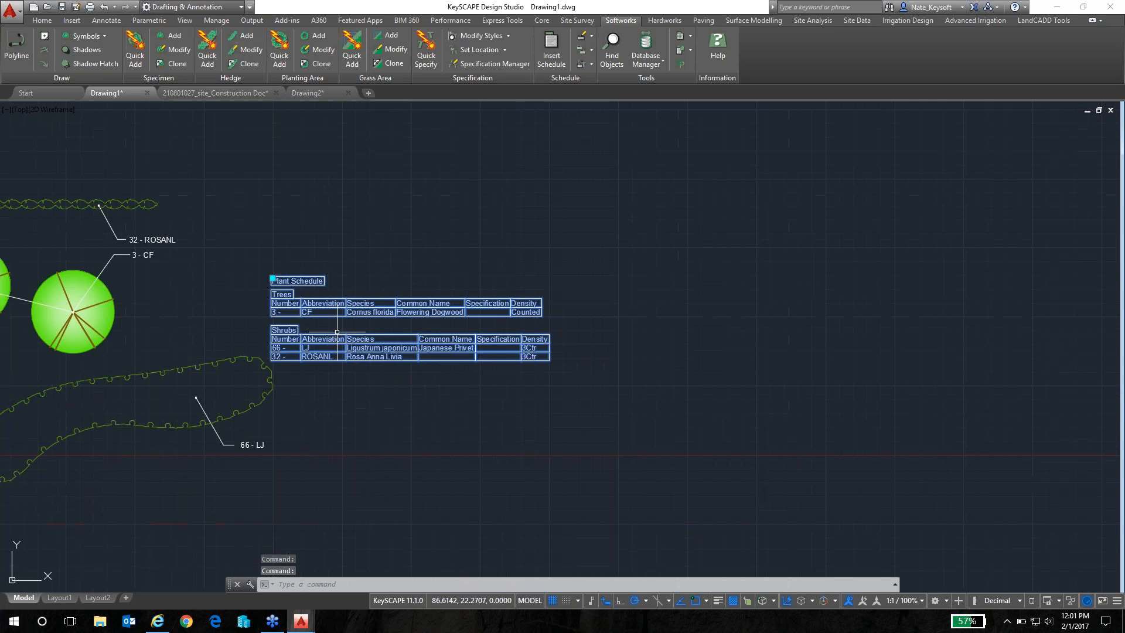
middle_drag(335, 335, 402, 336)
double_click(431, 348)
click(653, 235)
click(600, 253)
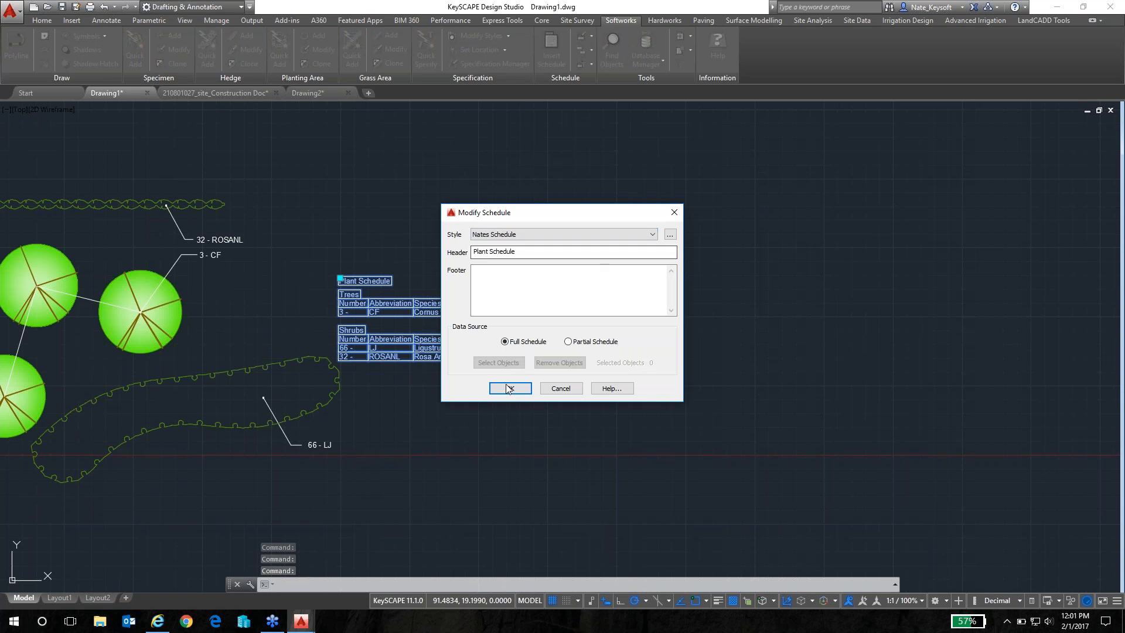
click(509, 388)
scroll(405, 378, up, 2)
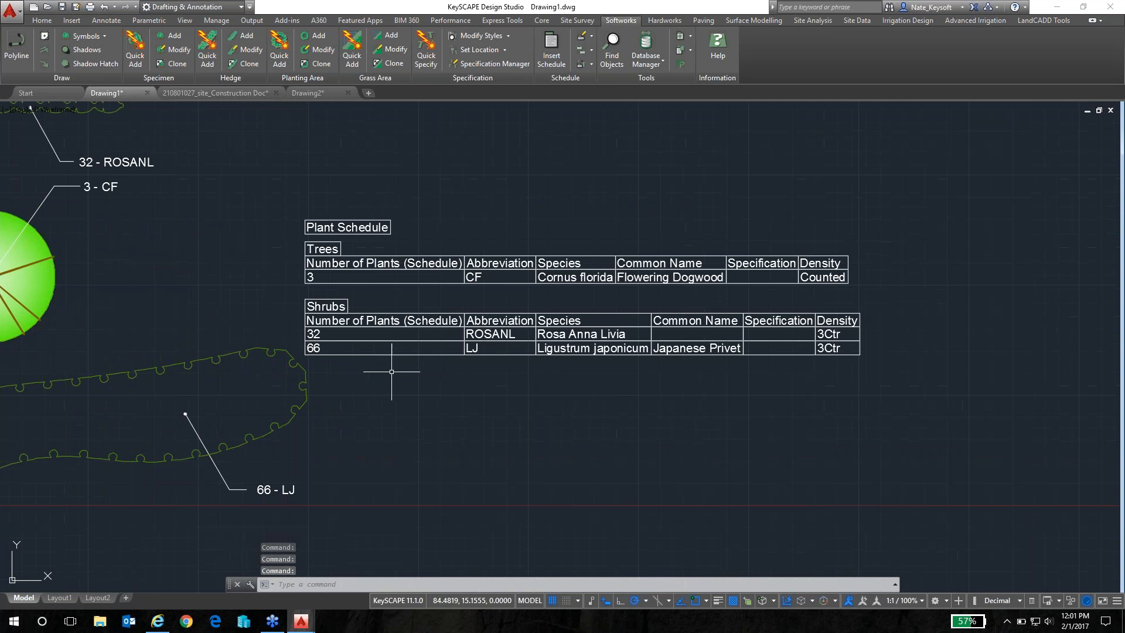
mouse_move(402, 352)
middle_down()
mouse_move(376, 359)
mouse_move(274, 287)
mouse_move(243, 303)
middle_up()
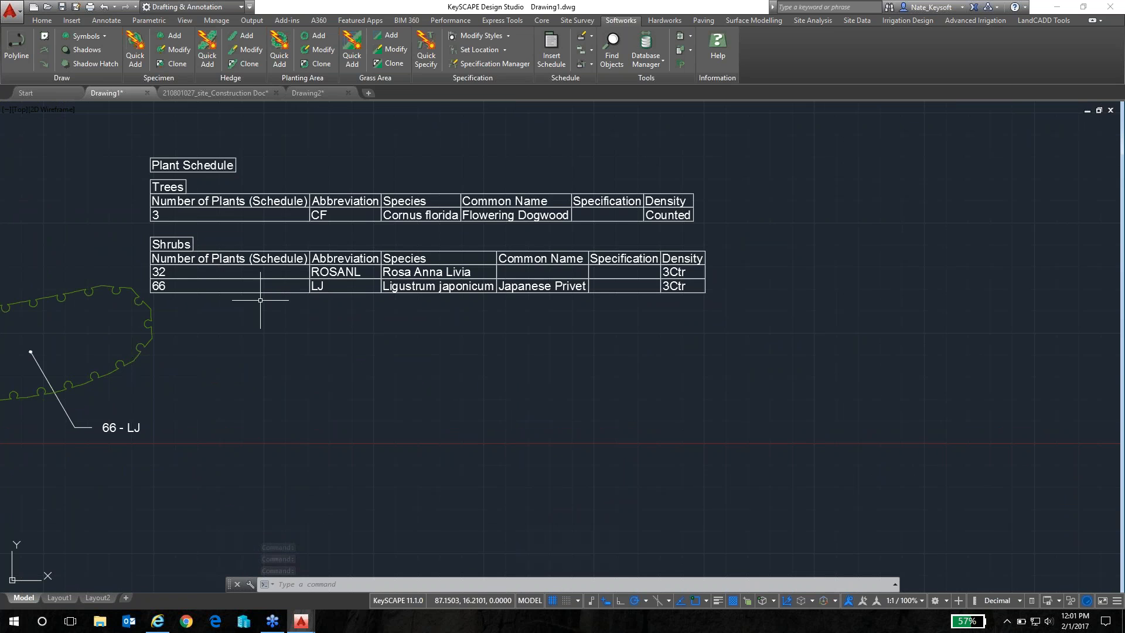
Step: Reopen the plant schedule's style and rename the Trees group's first column header to Qty
scroll(261, 300, down, 2)
middle_drag(265, 311, 311, 325)
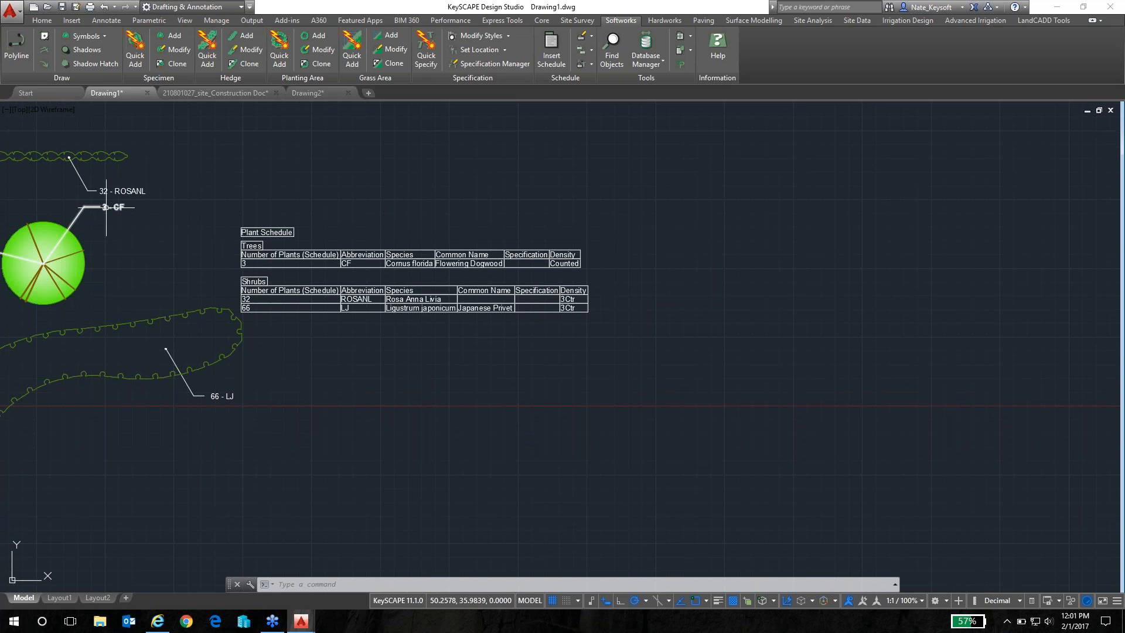
scroll(268, 284, up, 2)
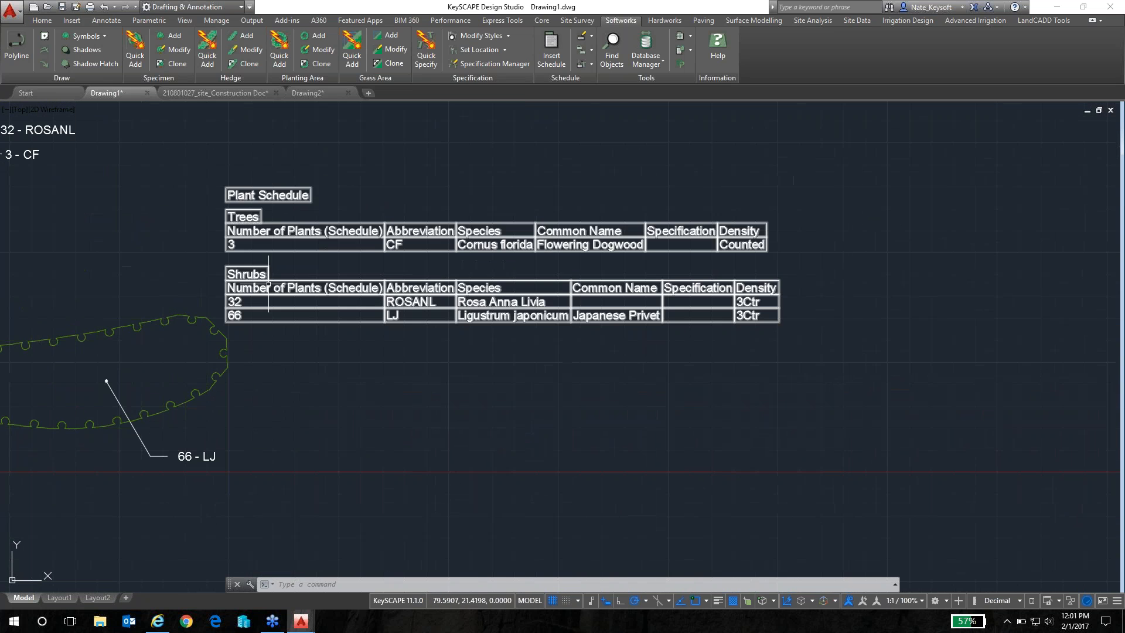
double_click(268, 284)
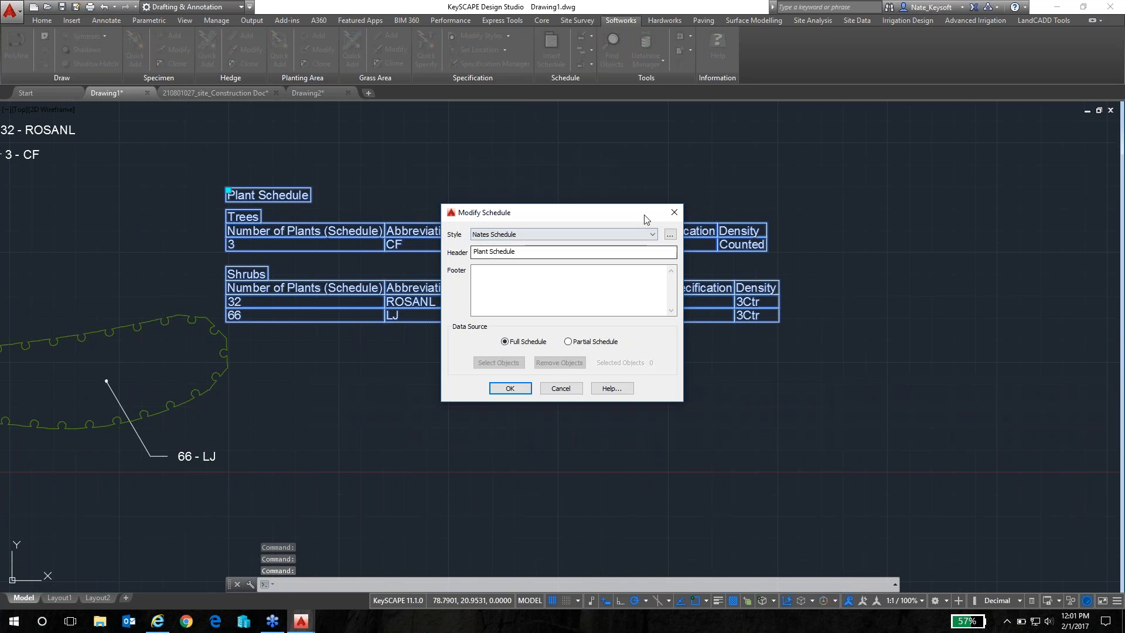
click(669, 234)
click(669, 235)
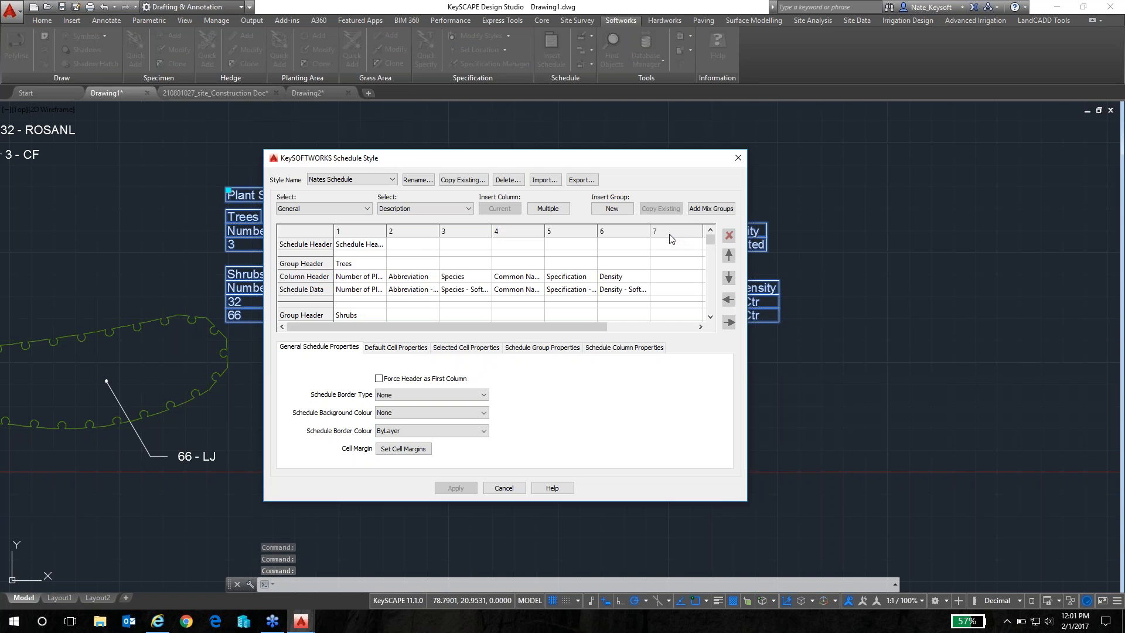
click(362, 278)
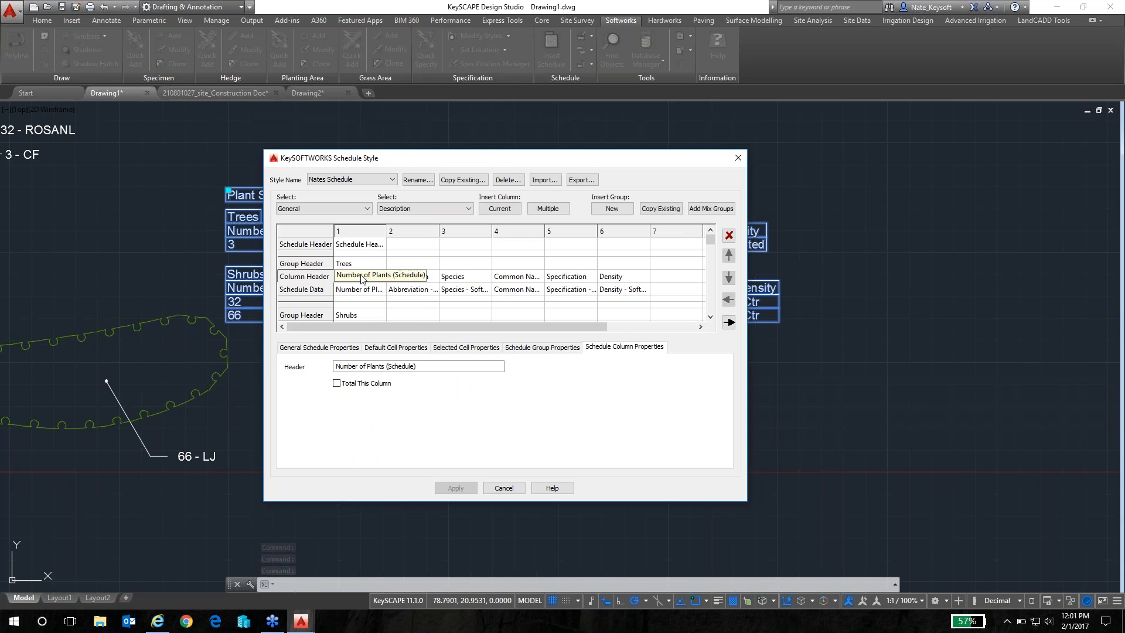
drag(358, 367, 475, 366)
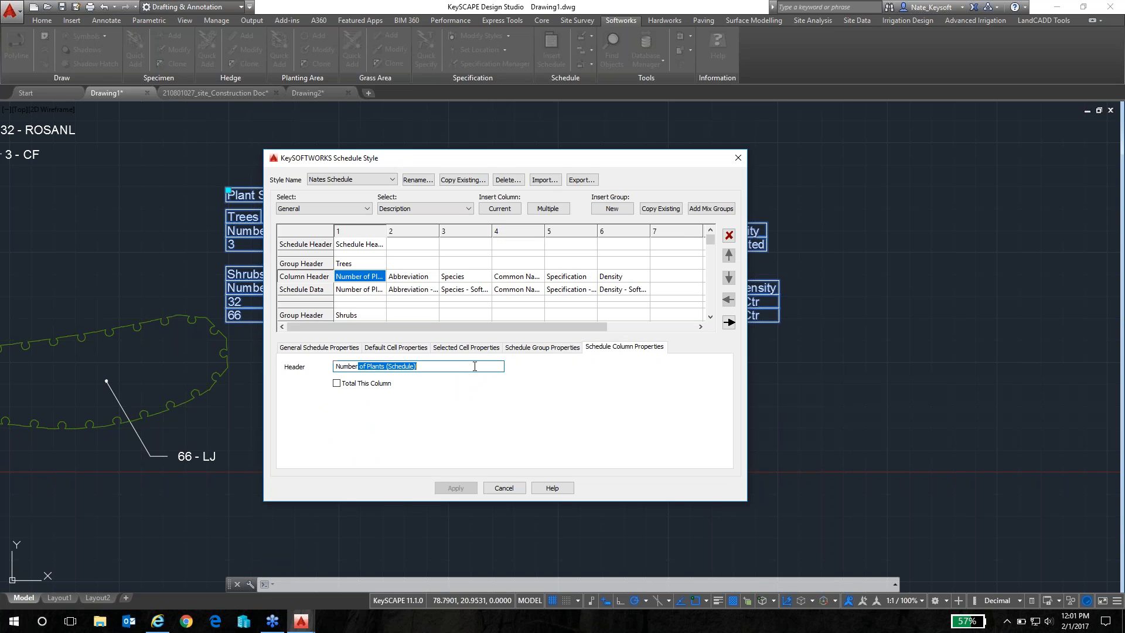
key(BackSpace)
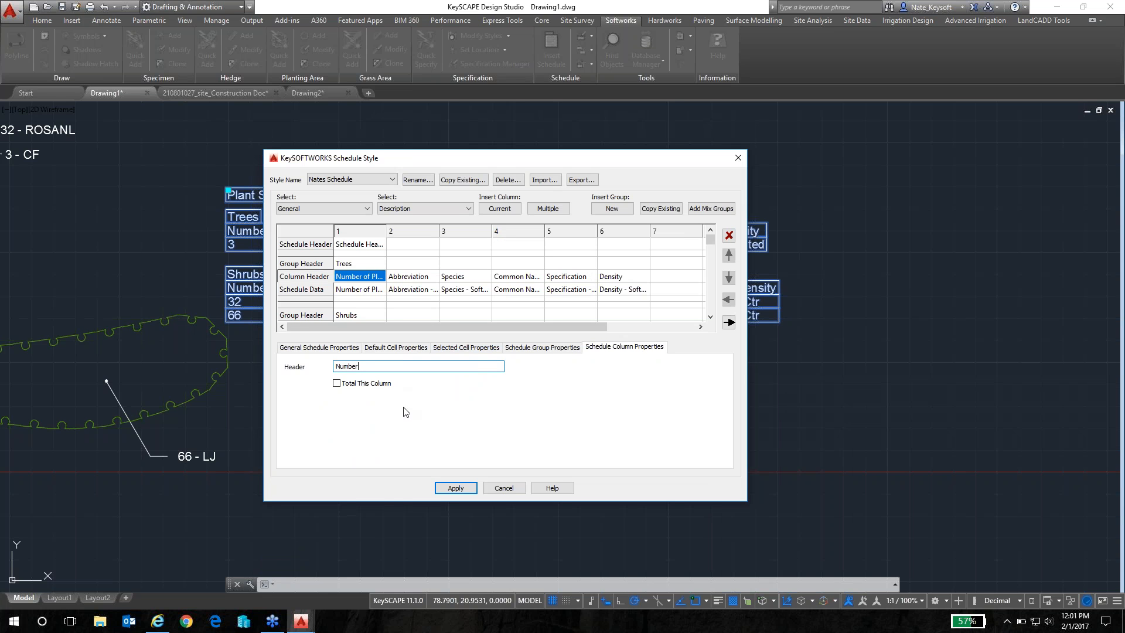
drag(358, 366, 294, 368)
text(QT)
text(ty)
Step: Rename the Shrubs group's first column header to Qty
click(360, 315)
scroll(411, 312, down, 1)
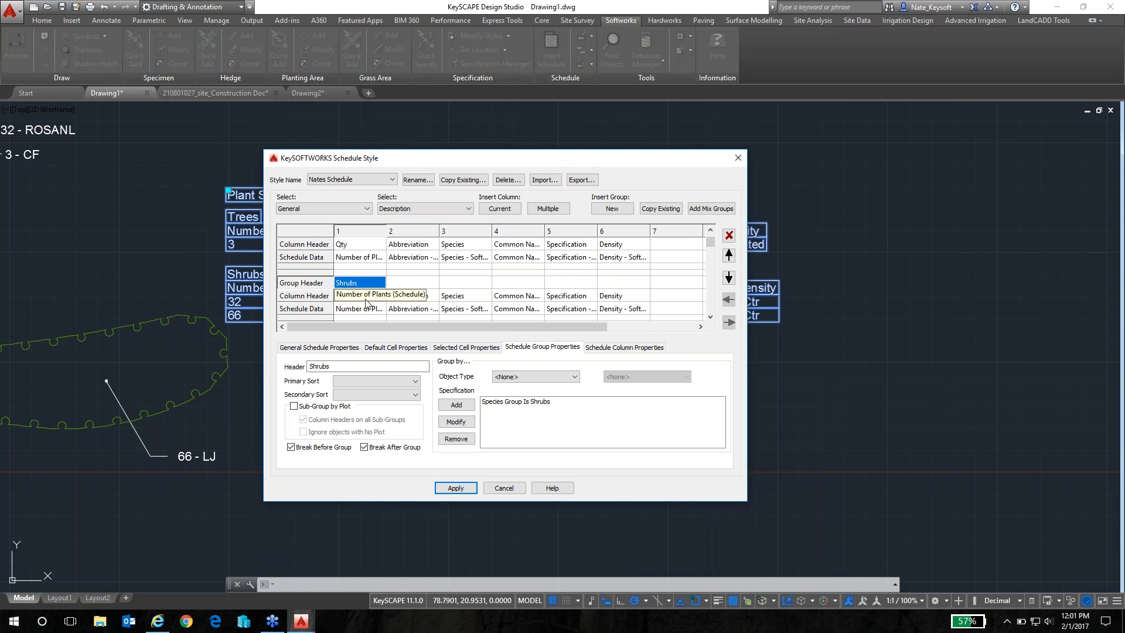
click(361, 296)
drag(418, 366, 310, 363)
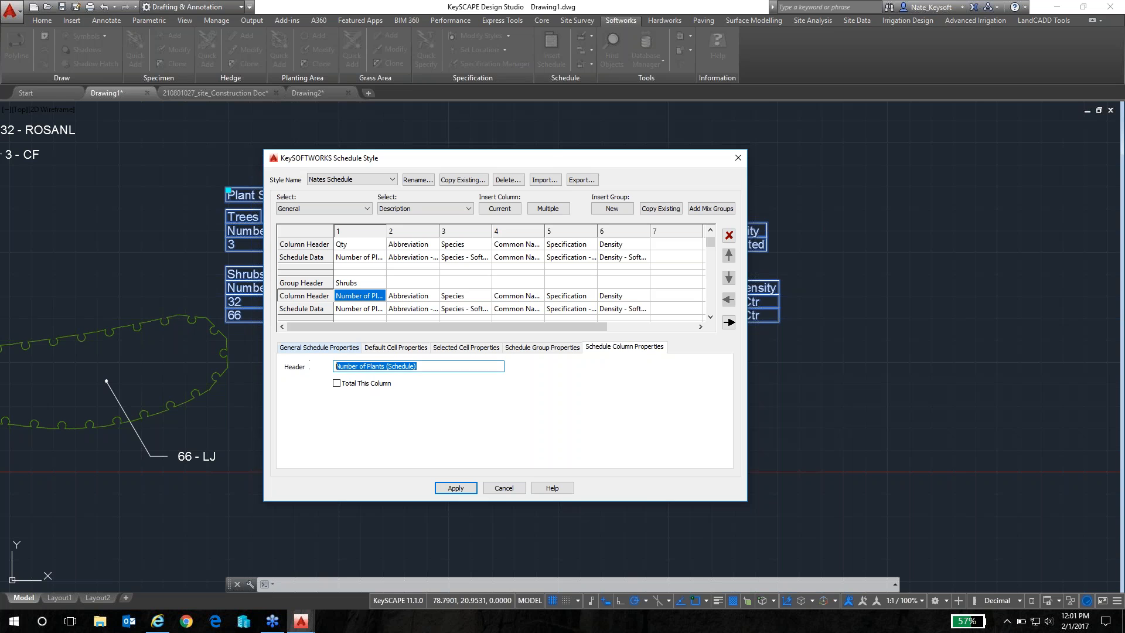
text(Qty)
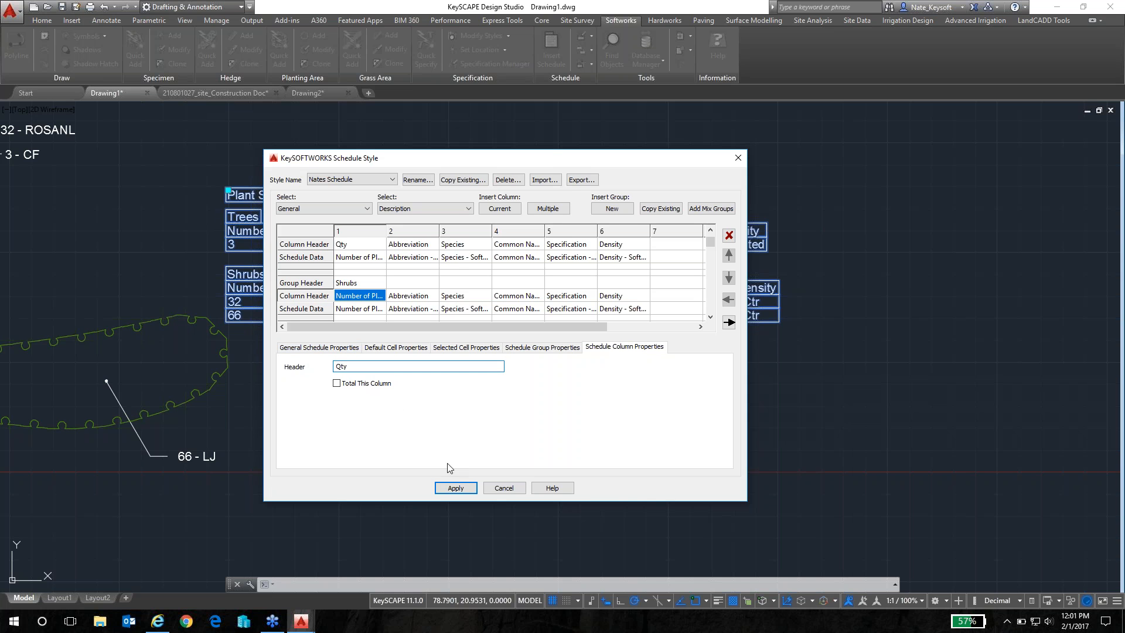
click(460, 488)
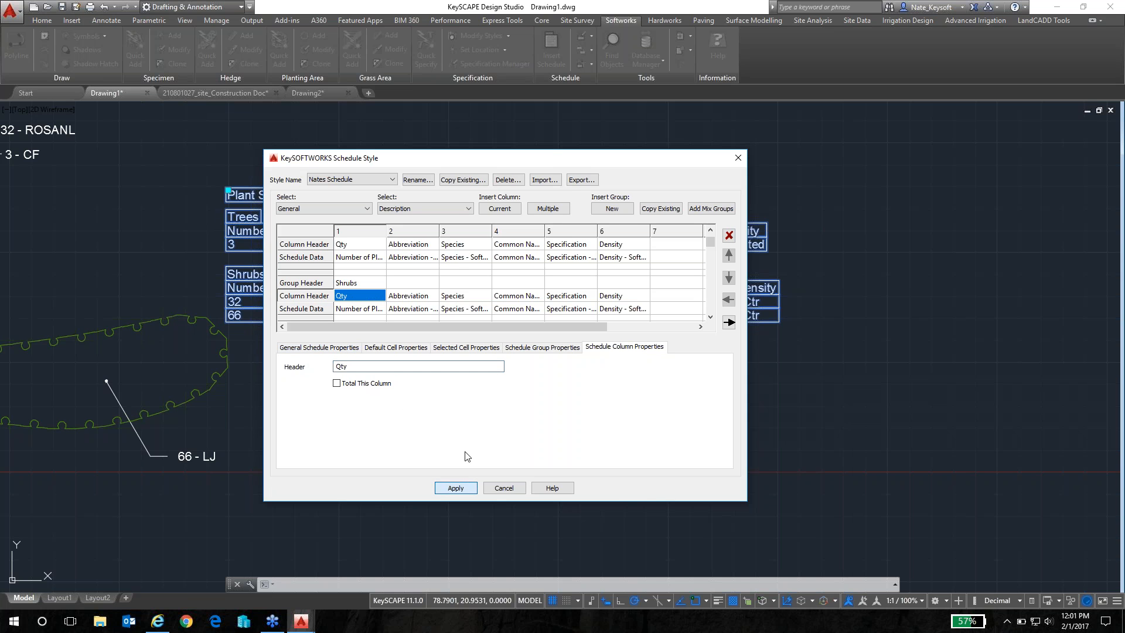
Step: Apply the header changes to the schedule style and update the plant schedule in the drawing
click(422, 297)
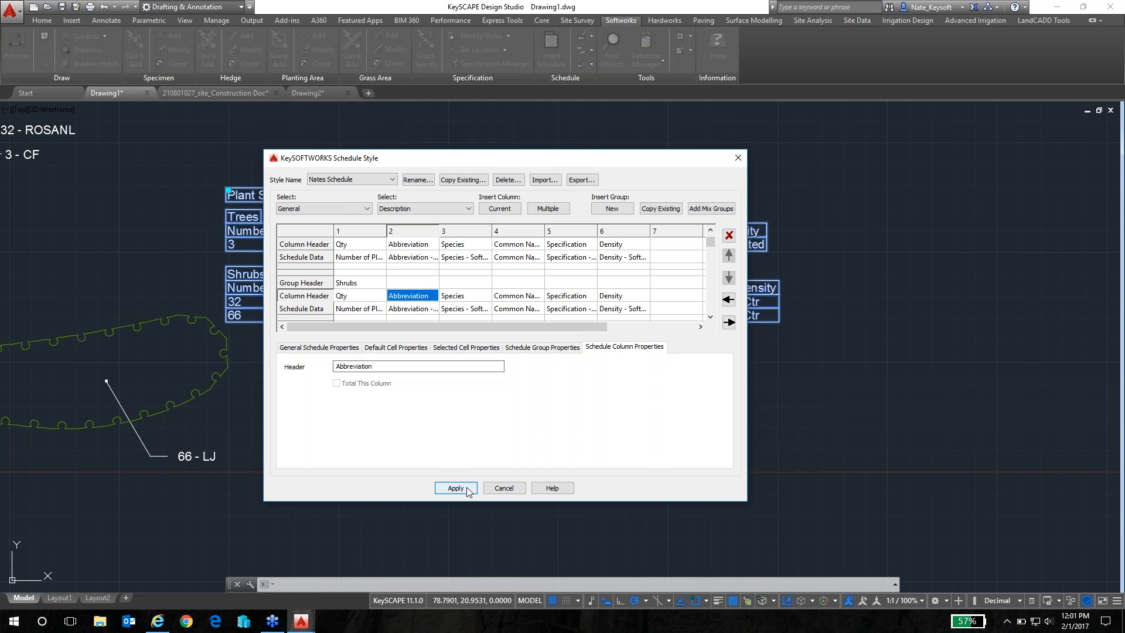
click(468, 487)
click(504, 488)
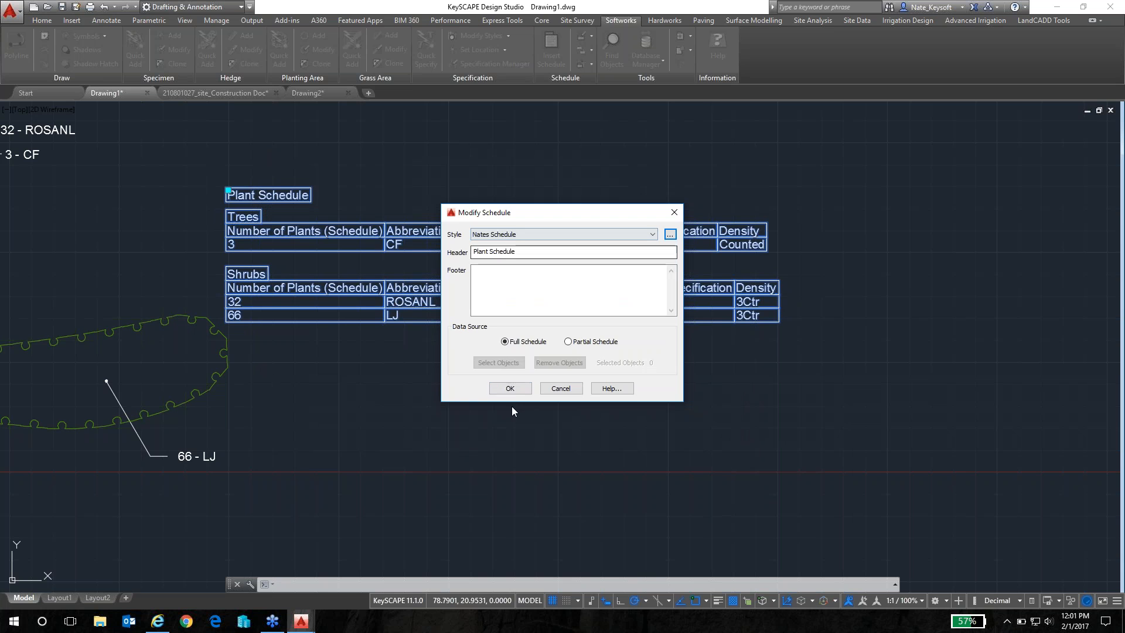
click(509, 388)
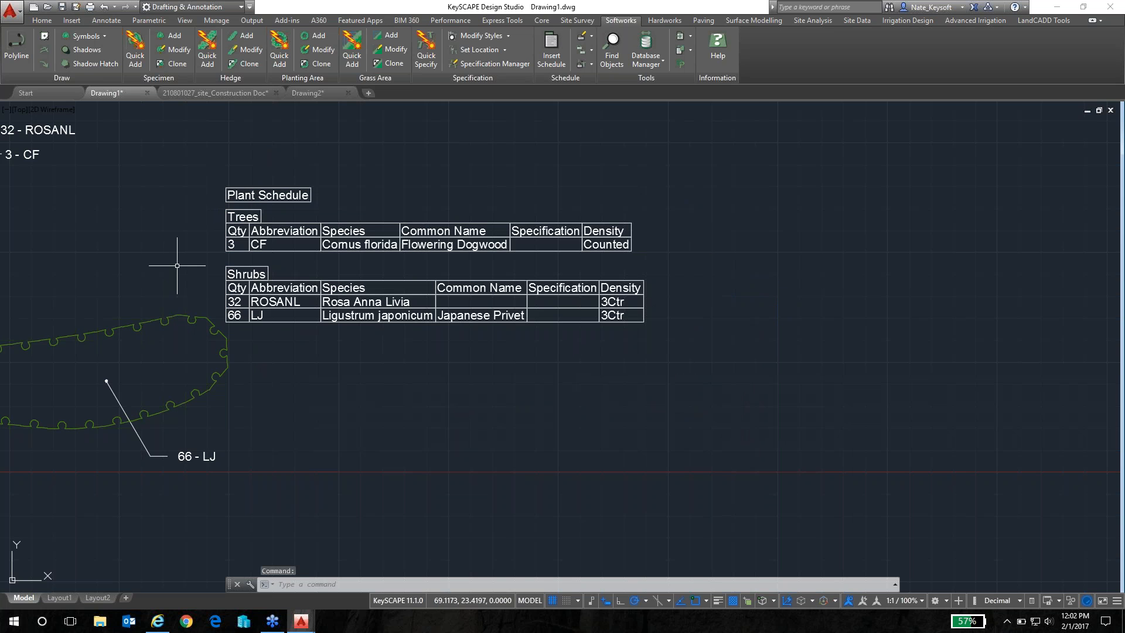
scroll(183, 261, down, 3)
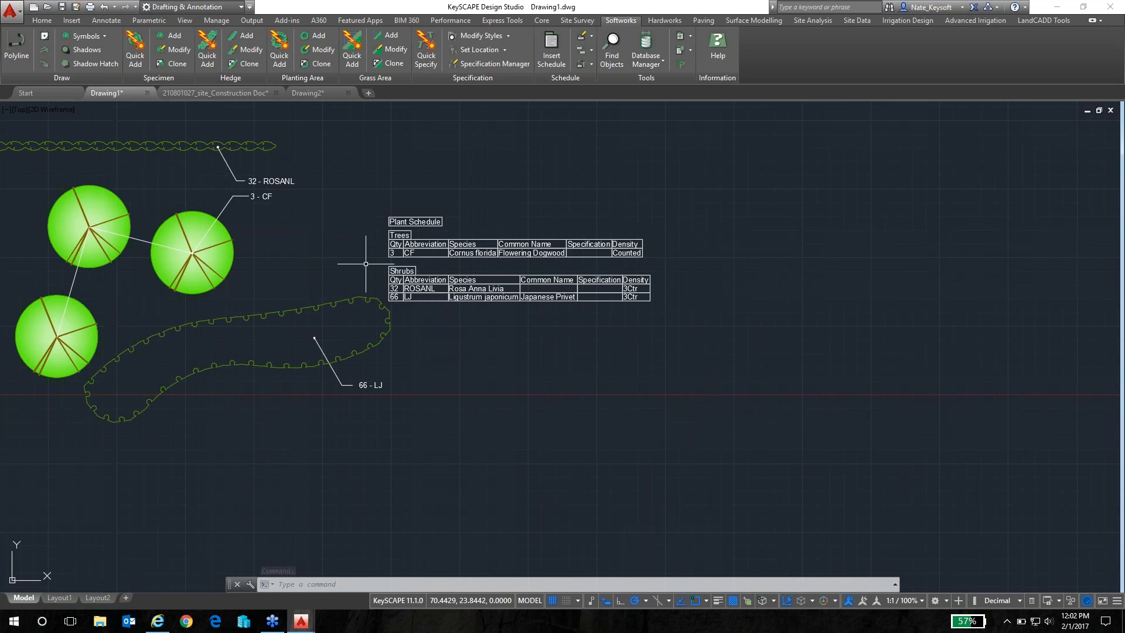